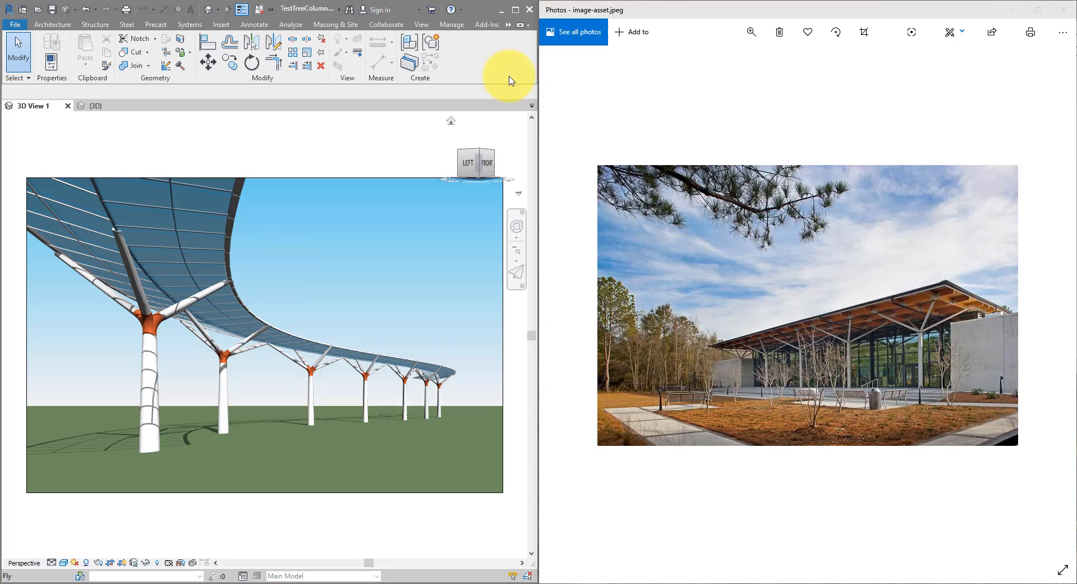
# Examine the finished canopy model and its tree columns in perspective and in the default 3D view, including a single column
pyautogui.click(515, 10)
pyautogui.click(514, 12)
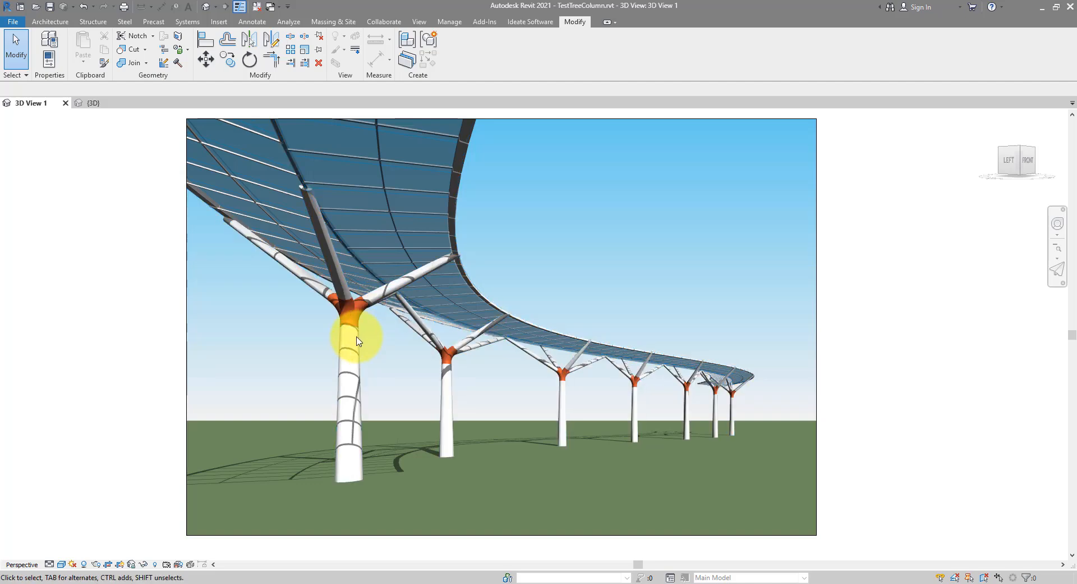
pyautogui.press('Tab')
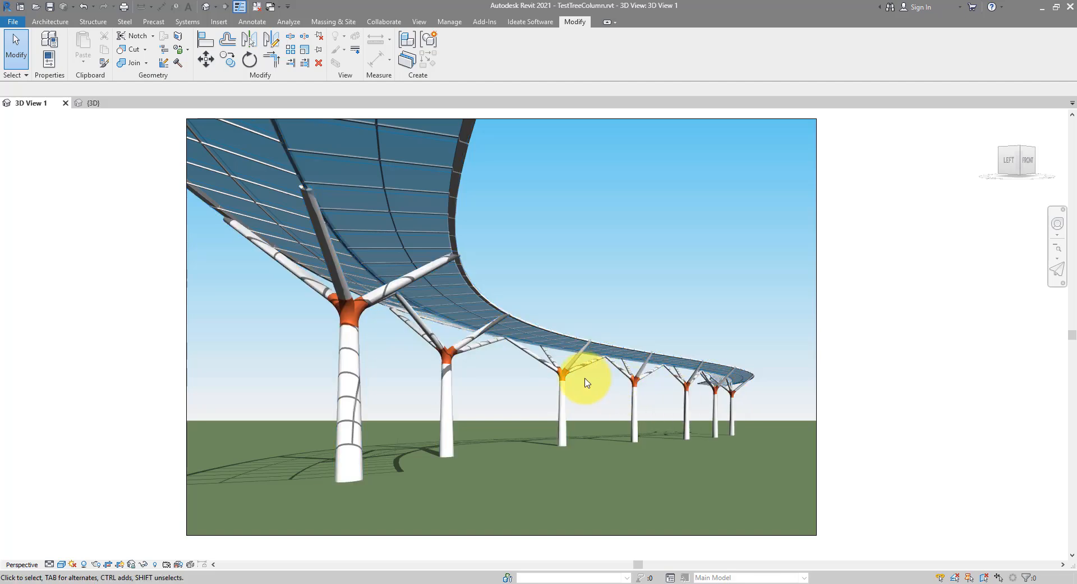
pyautogui.click(206, 7)
pyautogui.keyDown('shift'); pyautogui.moveTo(526, 310); pyautogui.dragTo(332, 333, button='middle'); pyautogui.keyUp('shift')
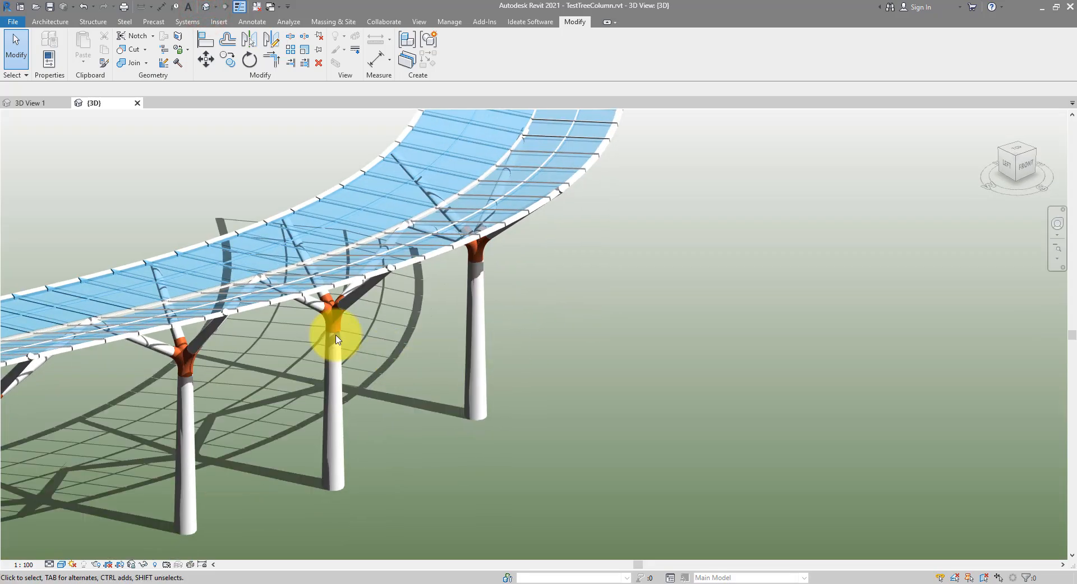
pyautogui.click(337, 332)
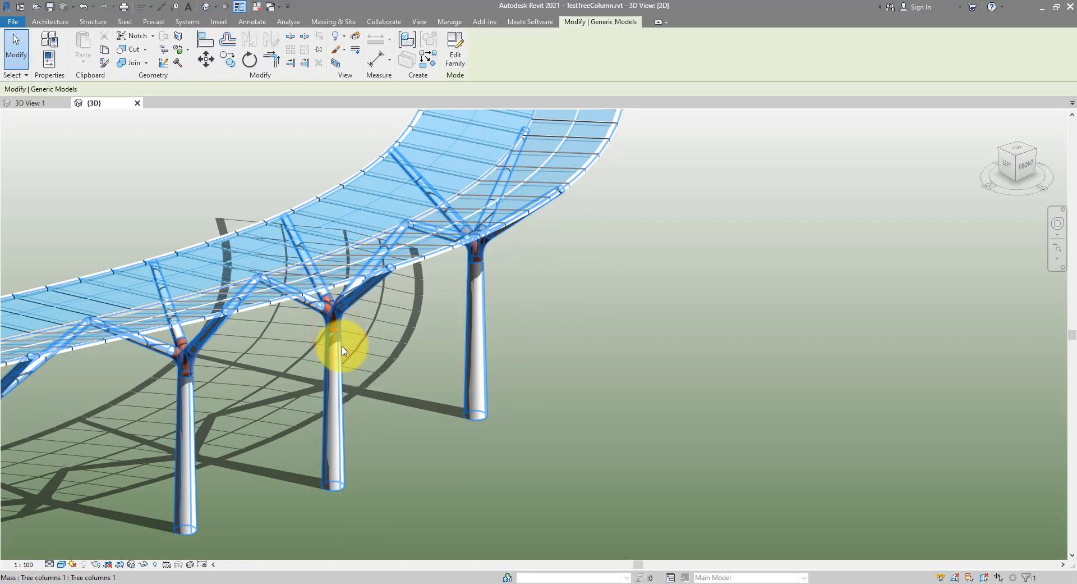
pyautogui.click(341, 344)
pyautogui.keyDown('shift'); pyautogui.moveTo(402, 404); pyautogui.dragTo(523, 340, button='middle'); pyautogui.keyUp('shift')
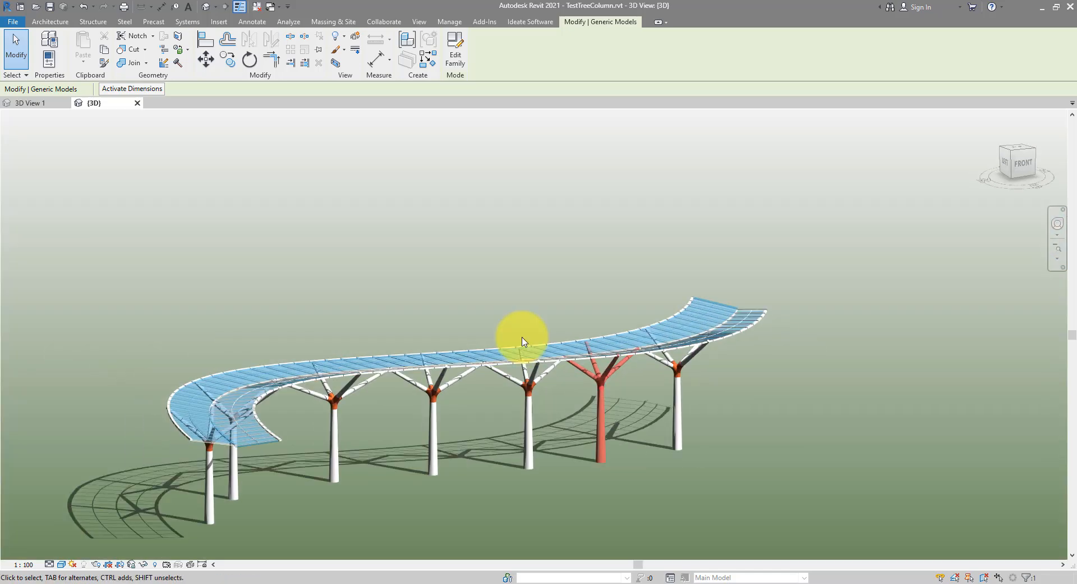
pyautogui.click(446, 274)
# Close the TestTreeColumn project
pyautogui.click(21, 21)
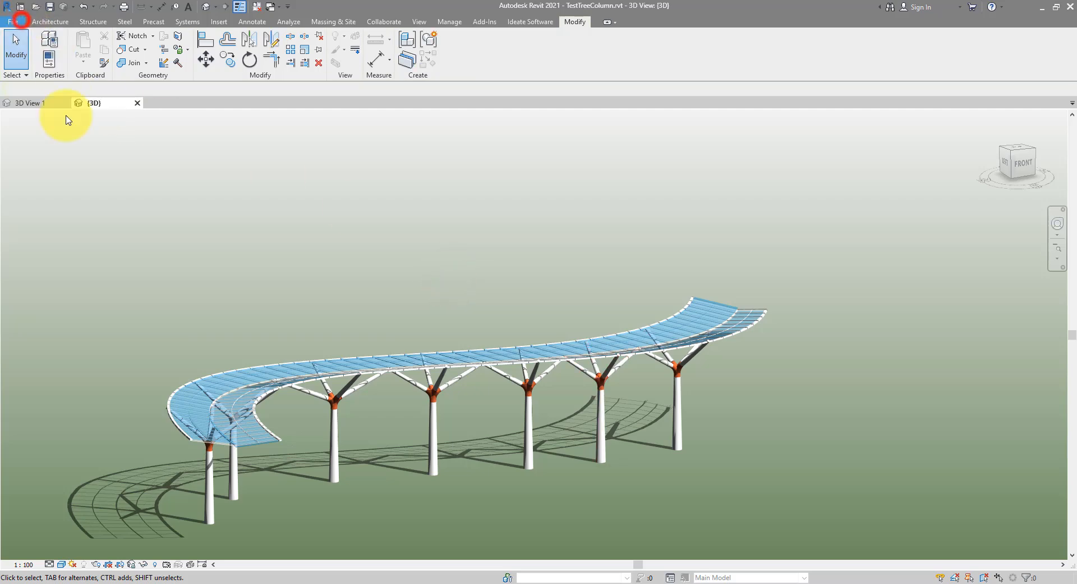
pyautogui.click(41, 247)
pyautogui.click(554, 306)
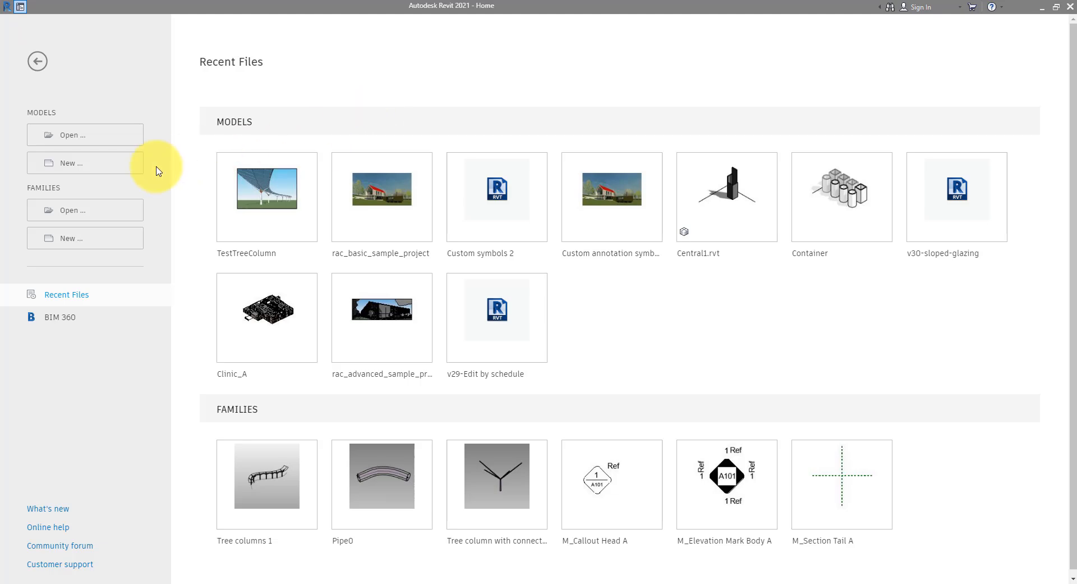
# Create a new family from the Metric Generic Model Adaptive.rft template
pyautogui.click(94, 240)
pyautogui.moveTo(755, 191); pyautogui.dragTo(755, 268)
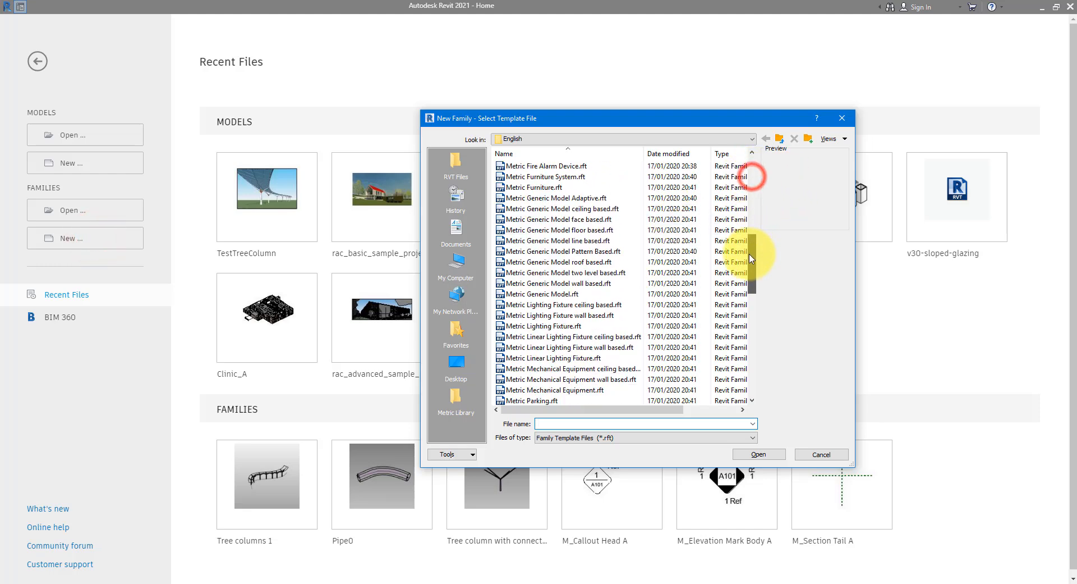
pyautogui.click(596, 205)
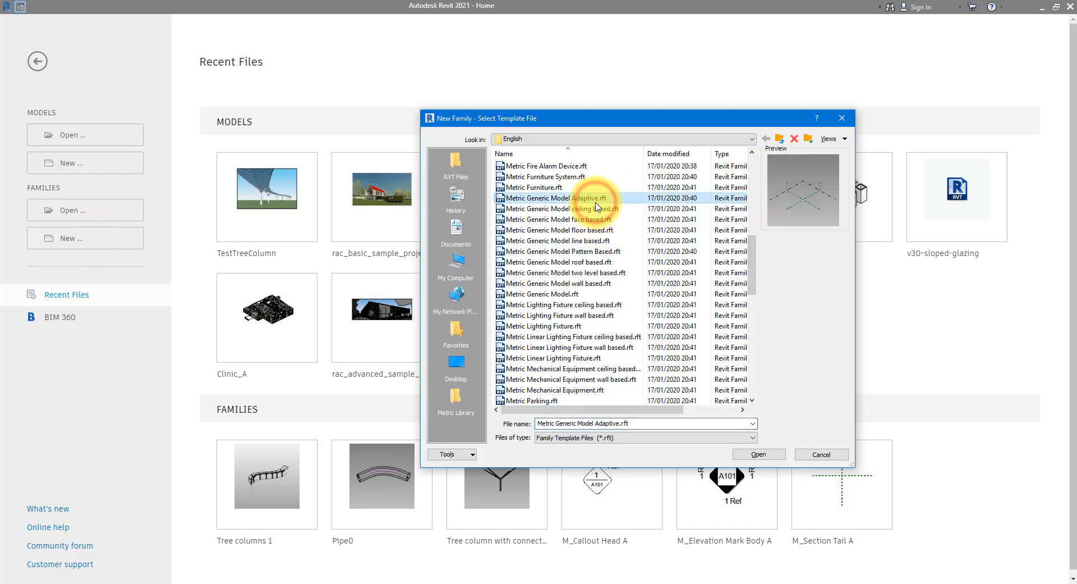
pyautogui.click(760, 454)
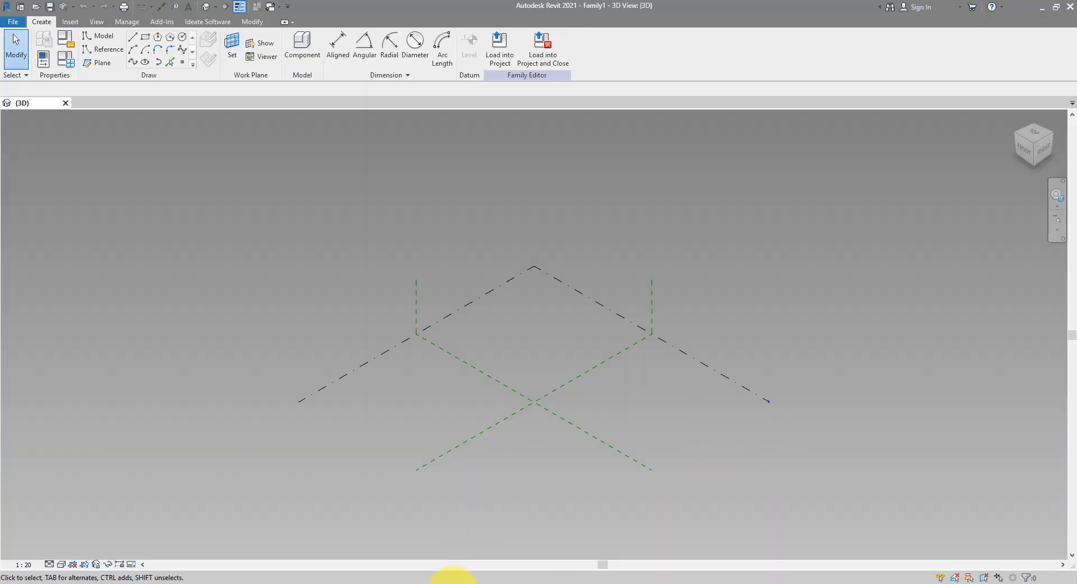
# Switch to Paint, trace the front tree column's trunk and branches with red lines on the building photo, and return to Revit
pyautogui.moveTo(452, 578)
pyautogui.click(449, 550)
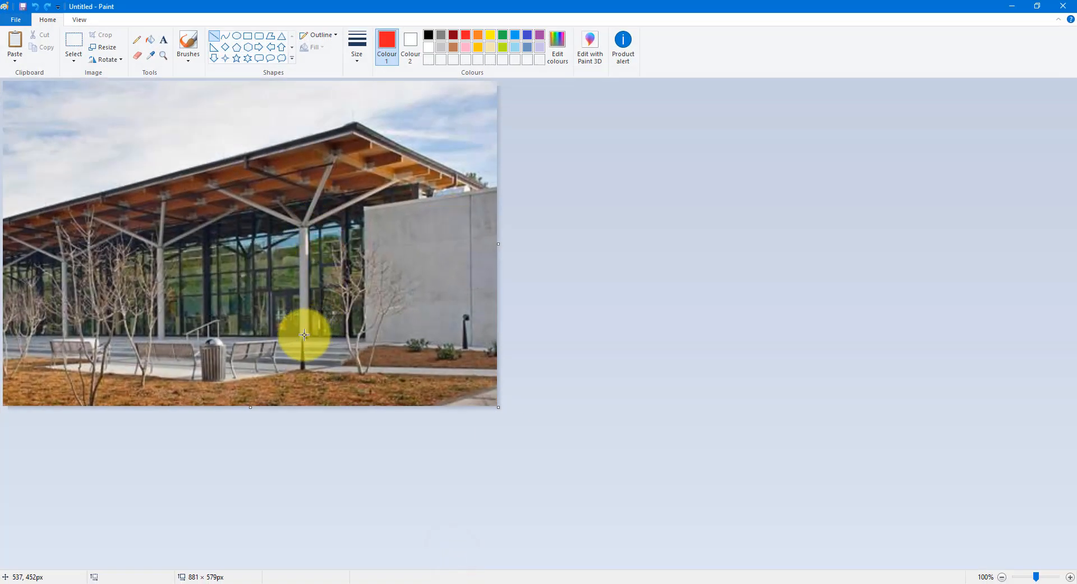
pyautogui.moveTo(304, 335); pyautogui.dragTo(304, 231)
pyautogui.click(335, 250)
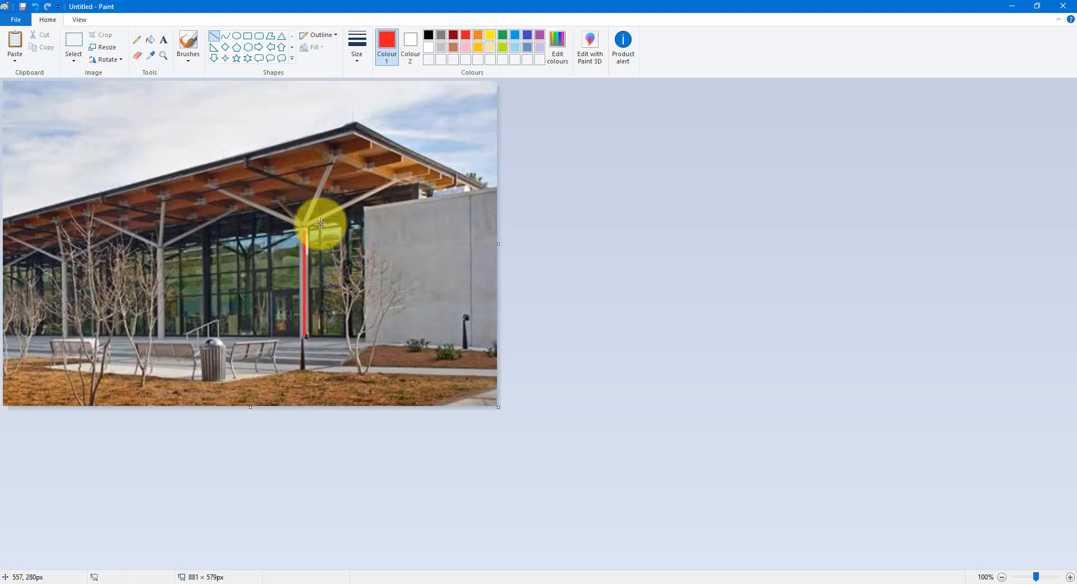
pyautogui.moveTo(315, 220); pyautogui.dragTo(394, 182)
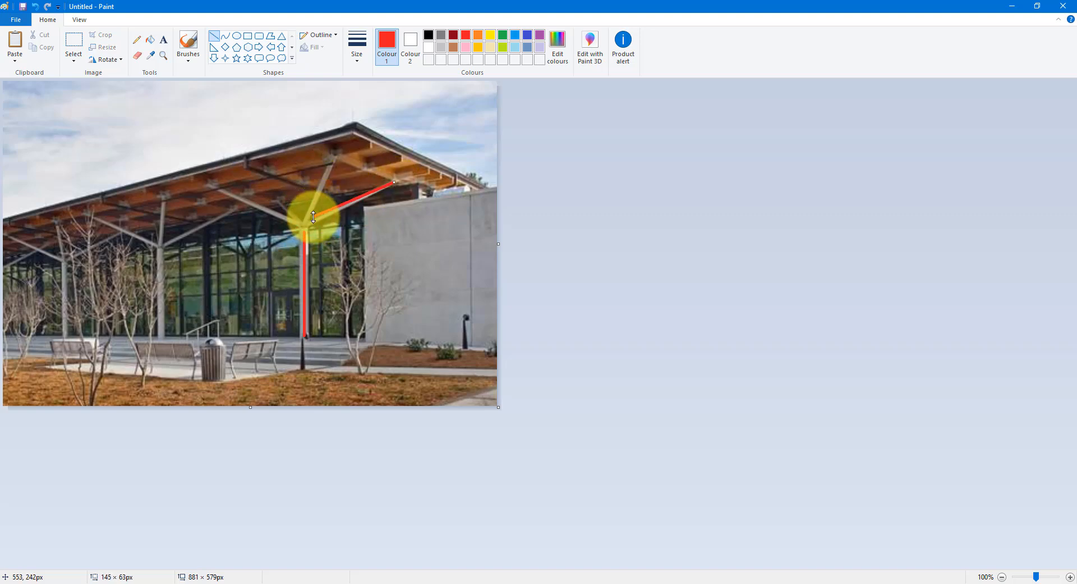
pyautogui.click(321, 194)
pyautogui.moveTo(309, 212); pyautogui.dragTo(335, 155)
pyautogui.moveTo(290, 211); pyautogui.dragTo(209, 185)
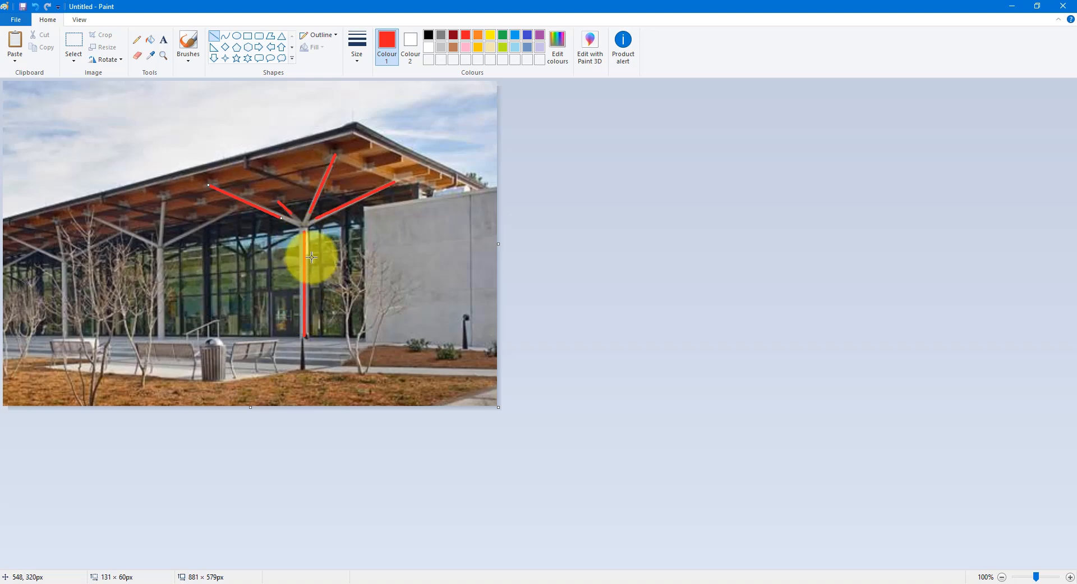
pyautogui.click(1010, 6)
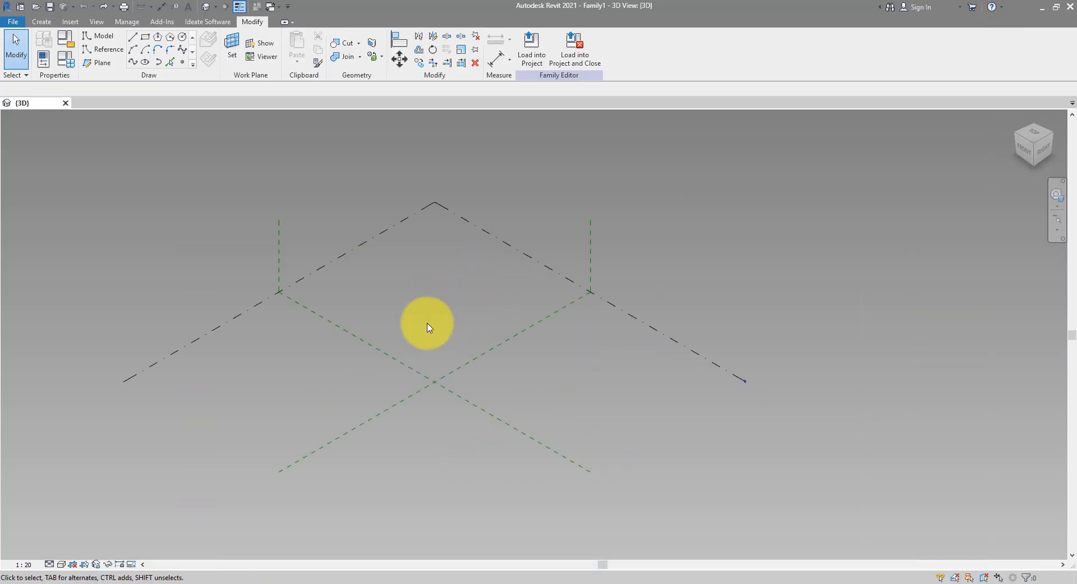
# Place a reference point on the reference level near the intersection of the reference planes
pyautogui.click(183, 63)
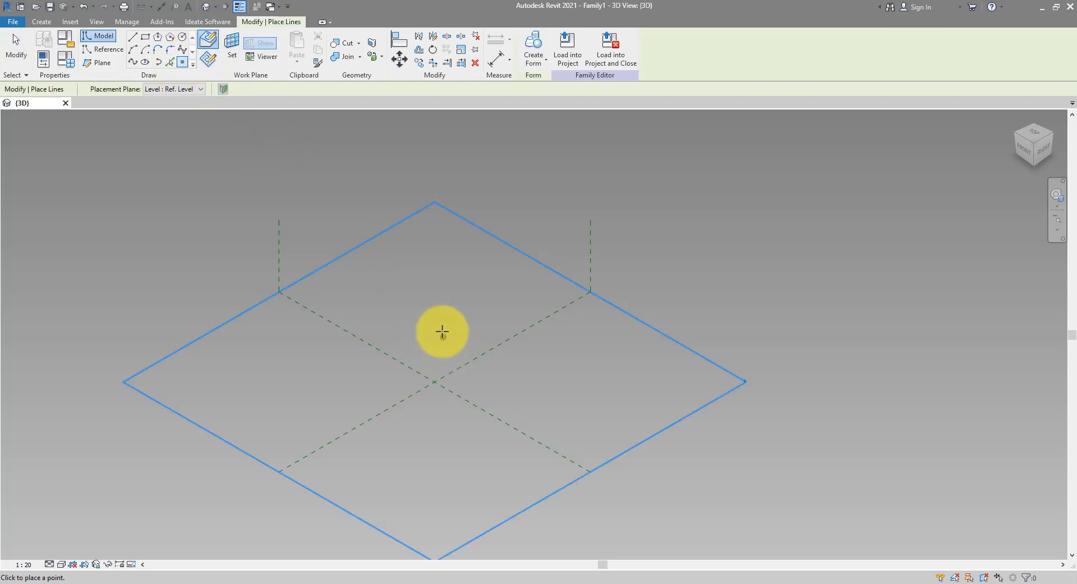
pyautogui.click(438, 334)
pyautogui.press('Escape')
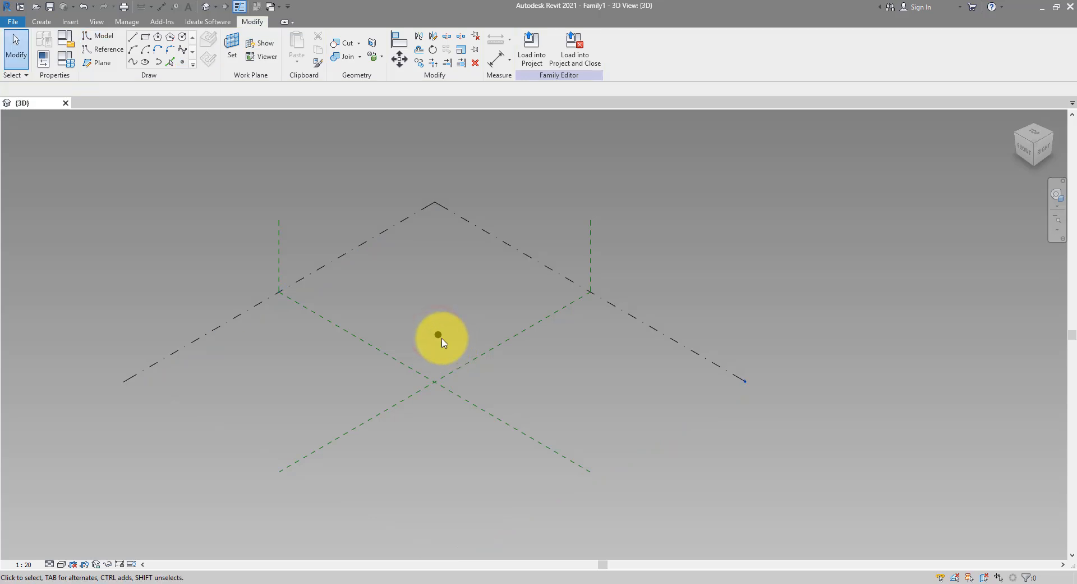
# Copy the reference point 7000 mm vertically upward in the front view
pyautogui.moveTo(414, 298); pyautogui.dragTo(482, 352)
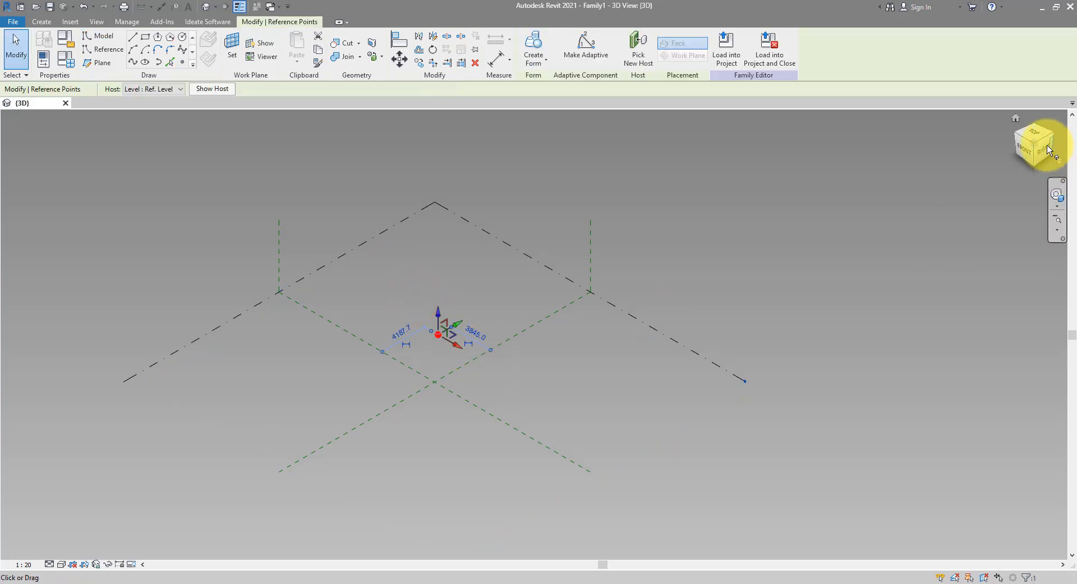
pyautogui.click(1026, 147)
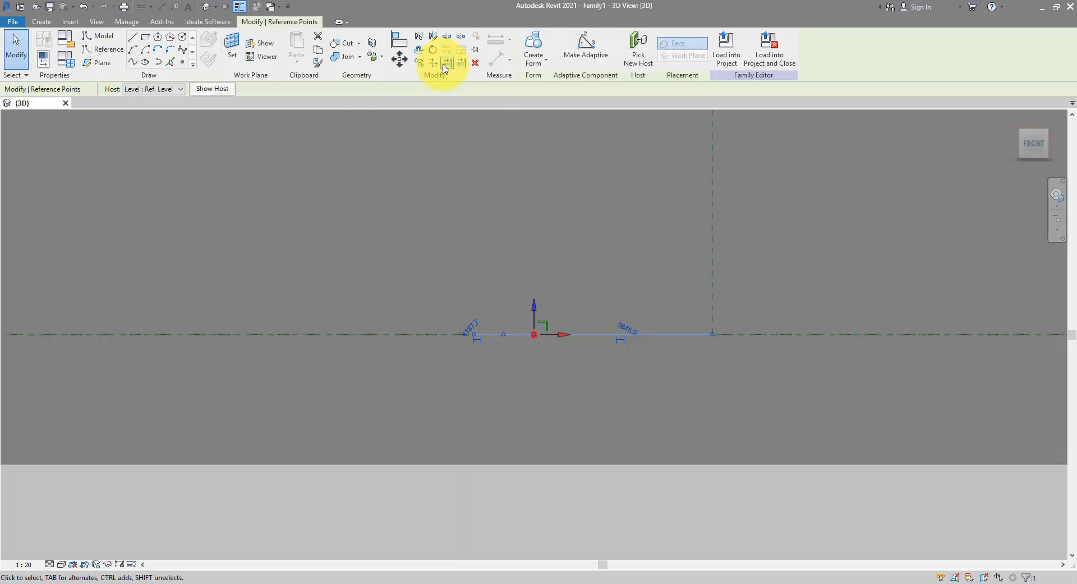
pyautogui.click(418, 64)
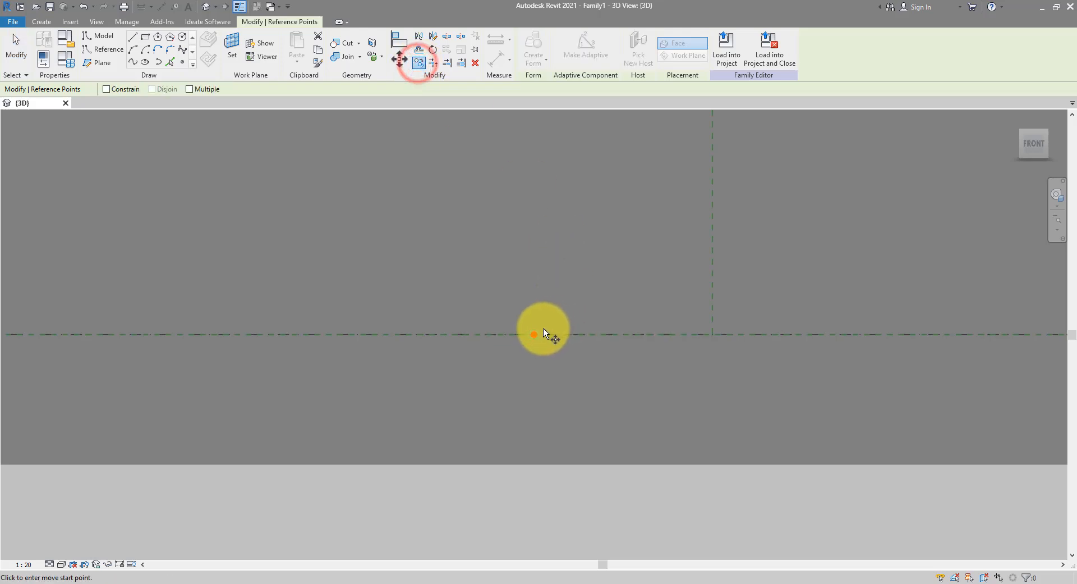
pyautogui.click(544, 328)
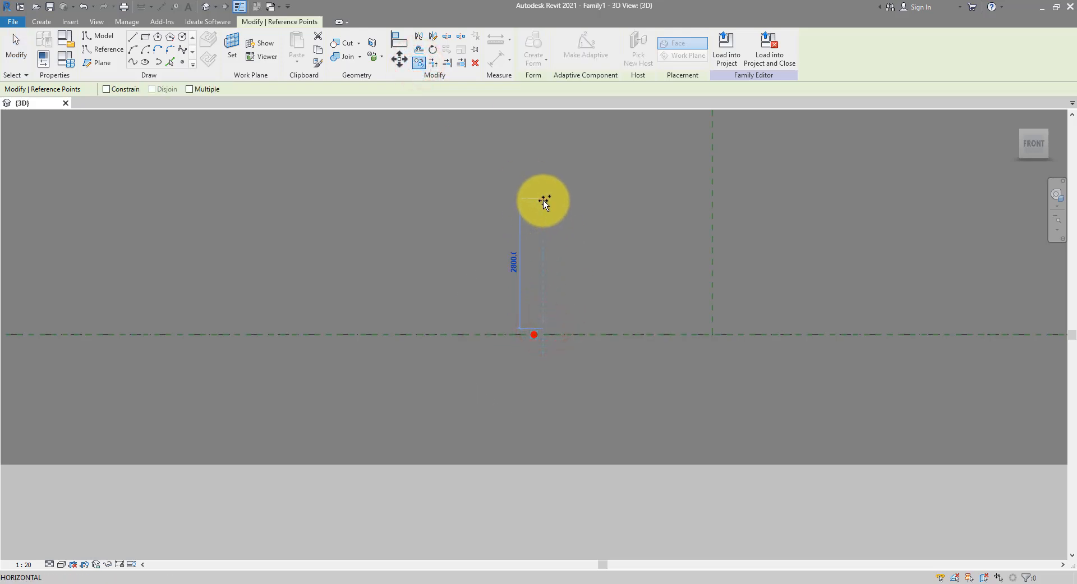
pyautogui.write('7000')
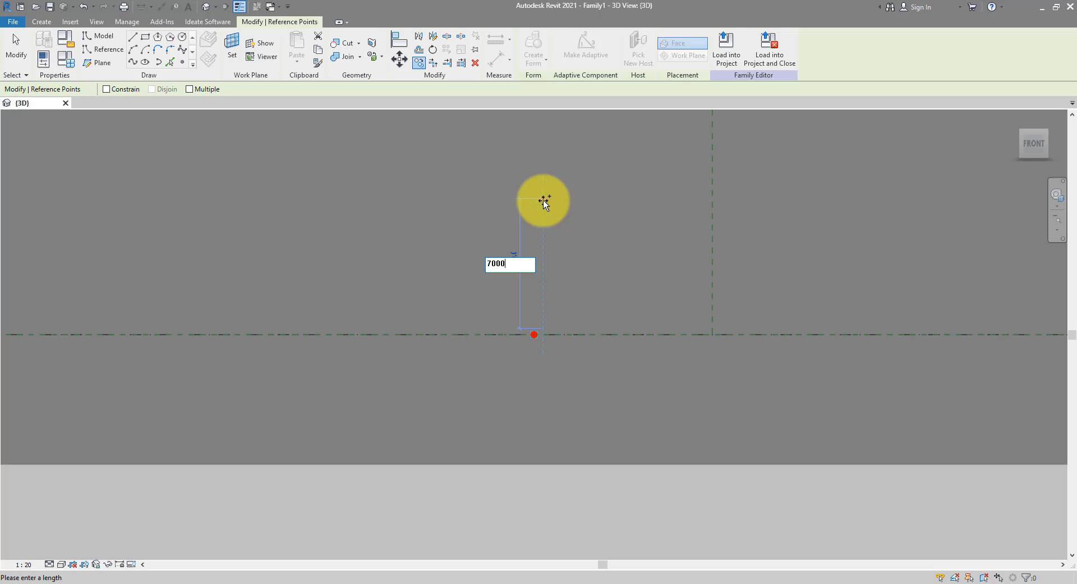
pyautogui.press('Return')
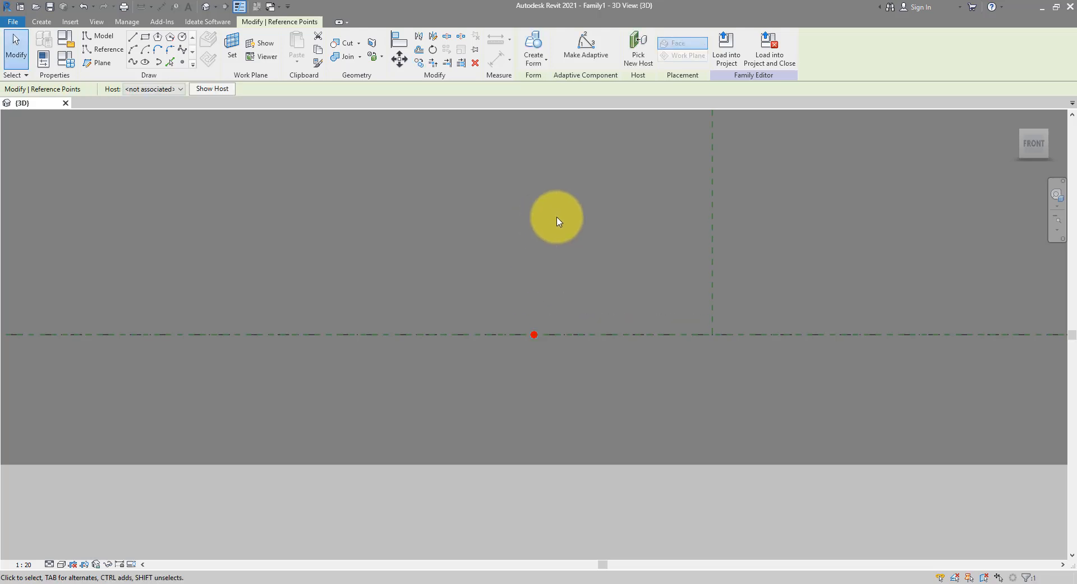
# Convert both reference points, the lower one and its copy above, into adaptive points
pyautogui.moveTo(558, 221); pyautogui.dragTo(529, 178, button='middle')
pyautogui.moveTo(500, 159); pyautogui.dragTo(590, 397)
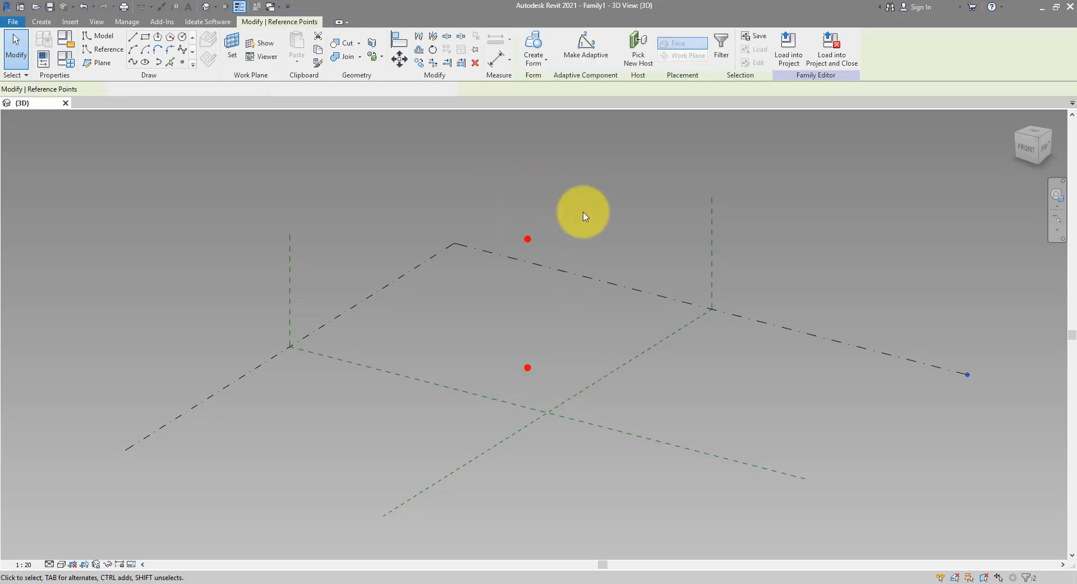
pyautogui.click(585, 60)
pyautogui.scroll(3, 589, 345)
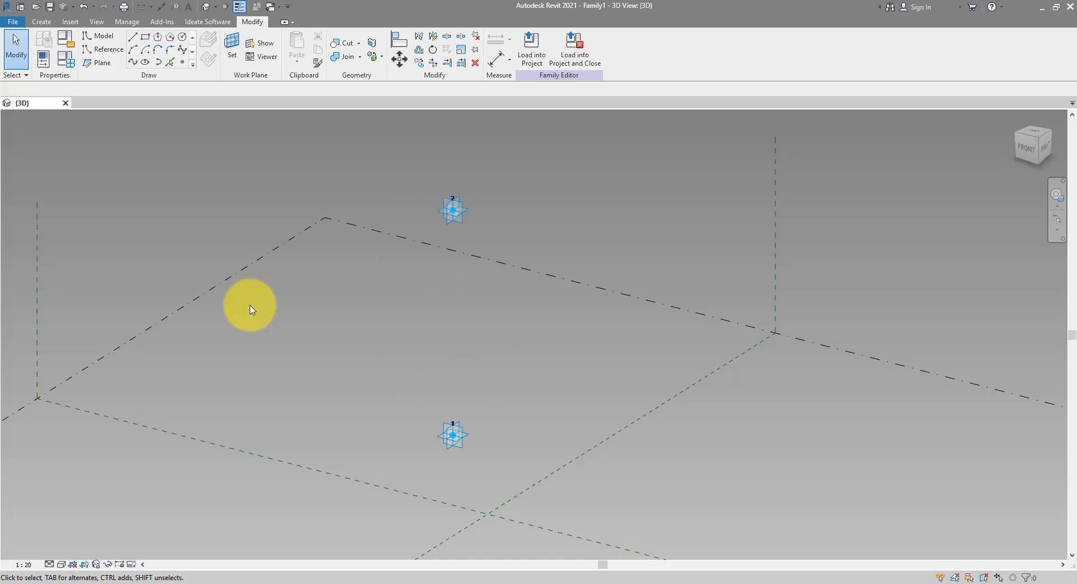
pyautogui.moveTo(416, 381); pyautogui.dragTo(480, 459)
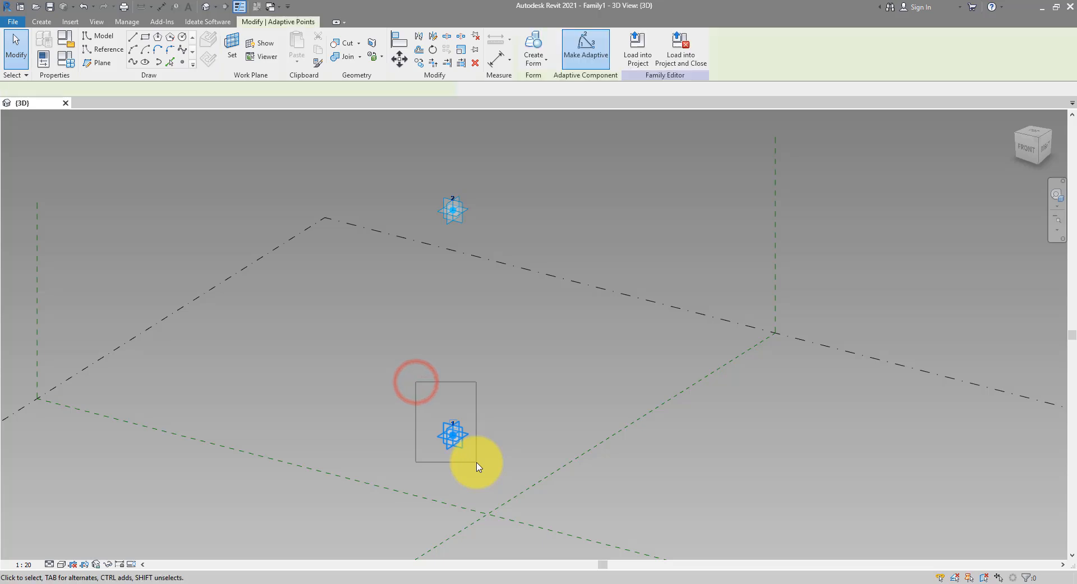
pyautogui.click(480, 452)
pyautogui.moveTo(398, 166); pyautogui.dragTo(418, 208)
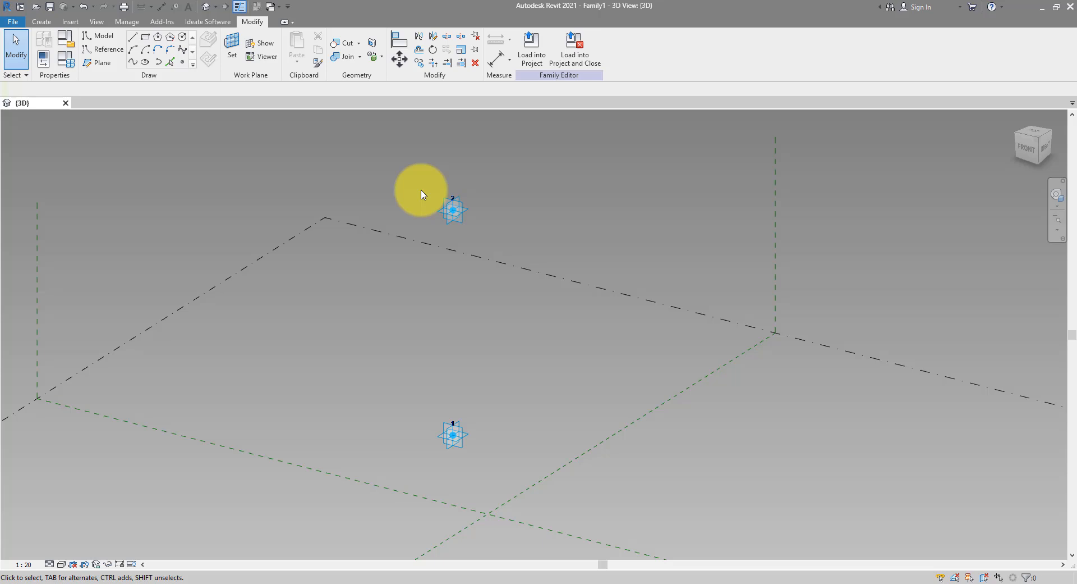
# Draw a reference-line circle of about 1600 mm radius centred on adaptive point 1, using that point's horizontal plane as the work plane
pyautogui.click(112, 51)
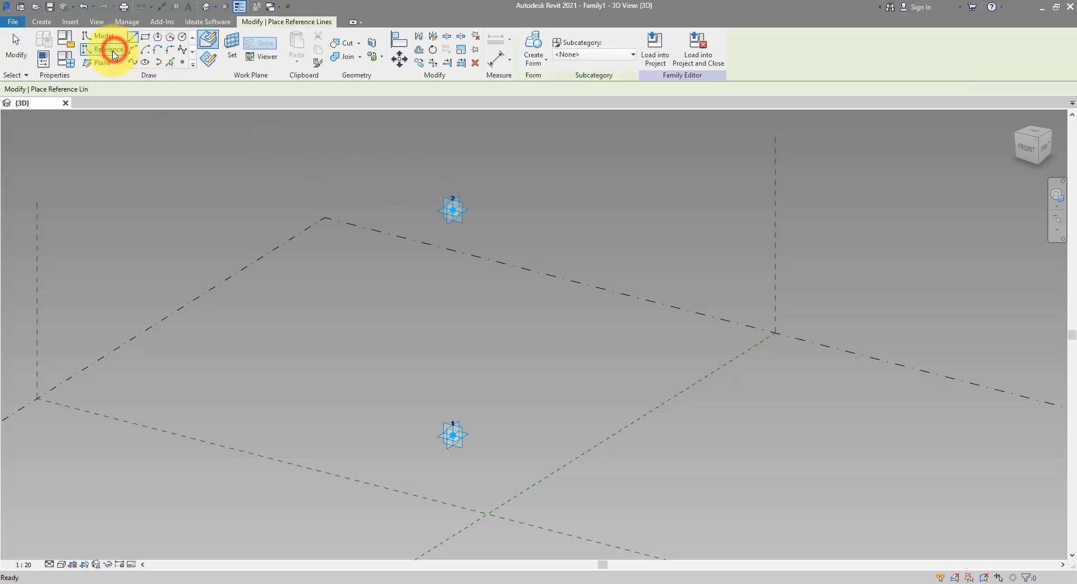
pyautogui.click(183, 38)
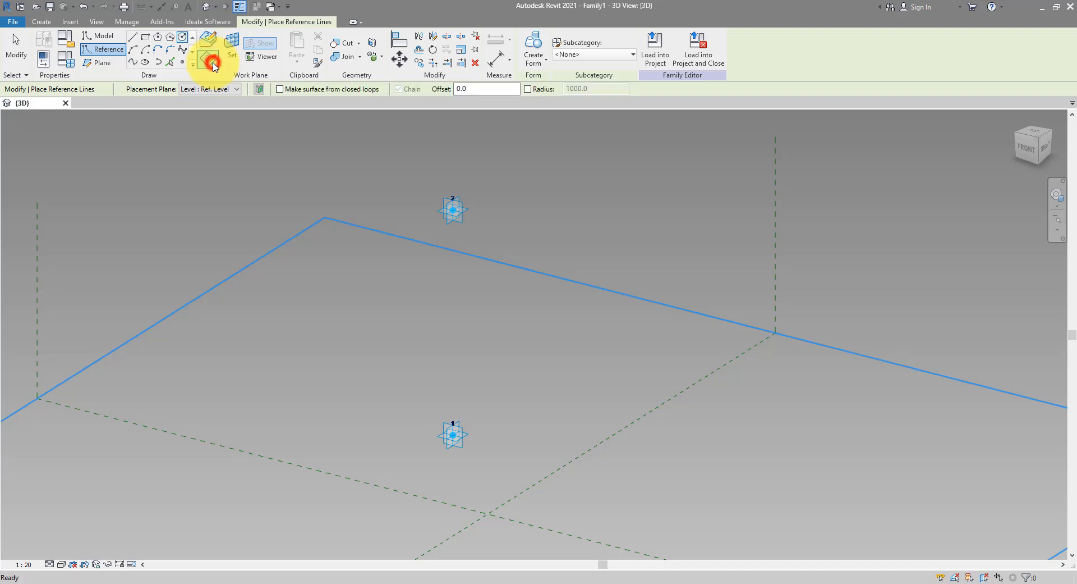
pyautogui.click(213, 65)
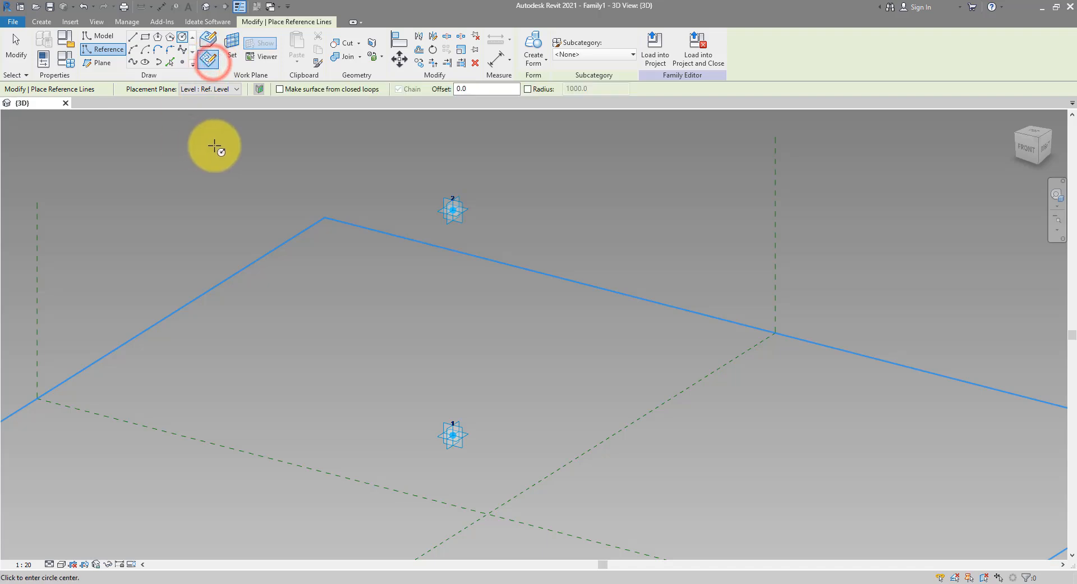
pyautogui.click(233, 58)
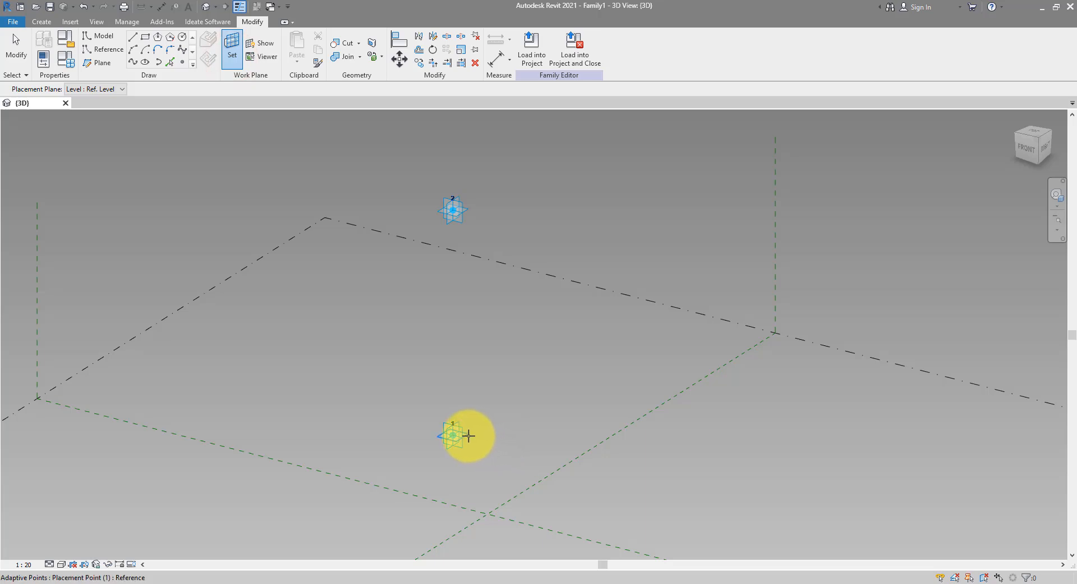
pyautogui.click(467, 435)
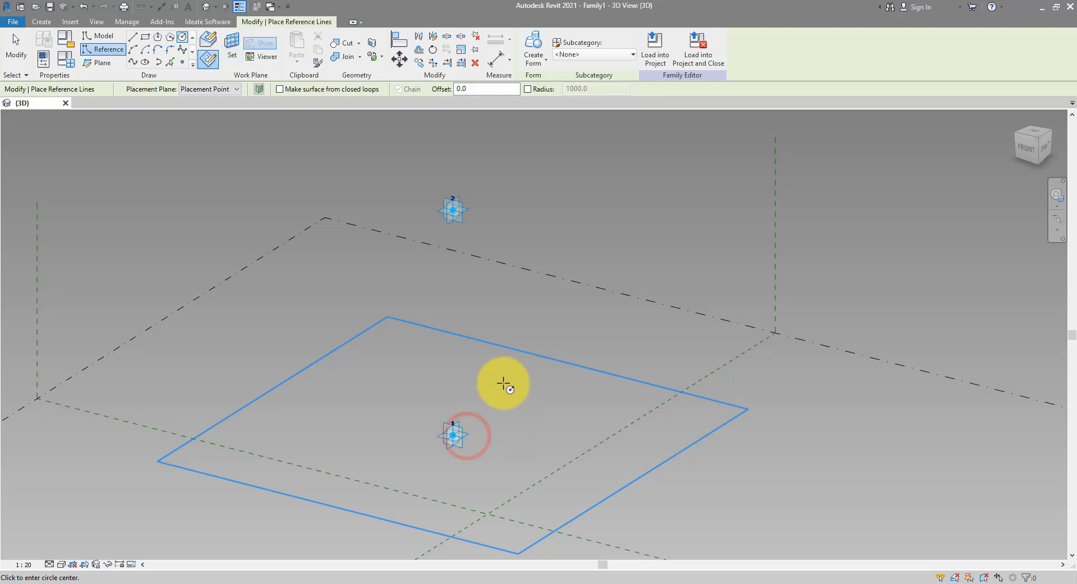
pyautogui.keyDown('shift'); pyautogui.moveTo(615, 303); pyautogui.dragTo(597, 351, button='middle'); pyautogui.keyUp('shift')
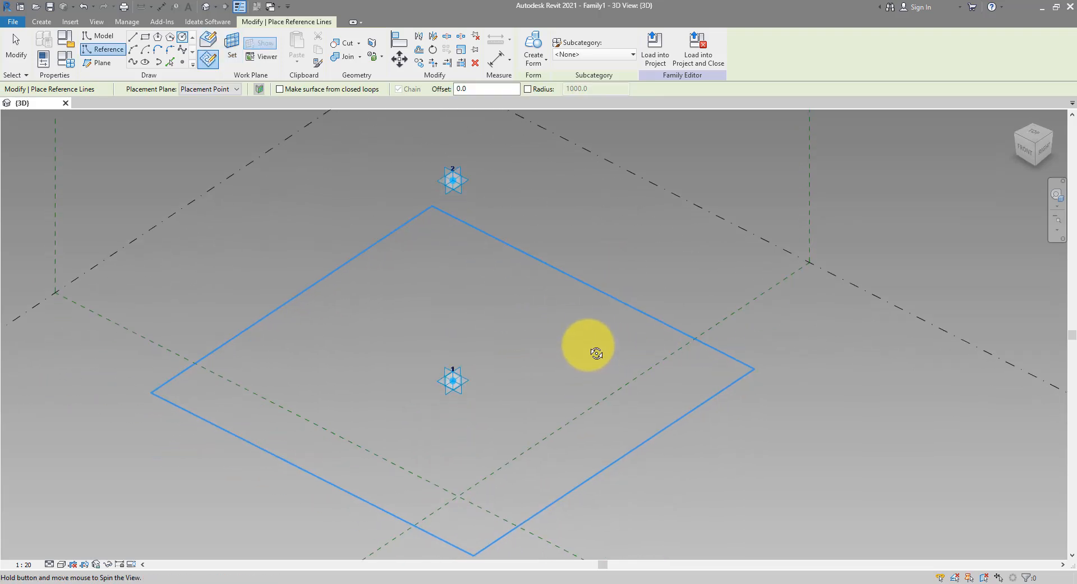
pyautogui.click(453, 380)
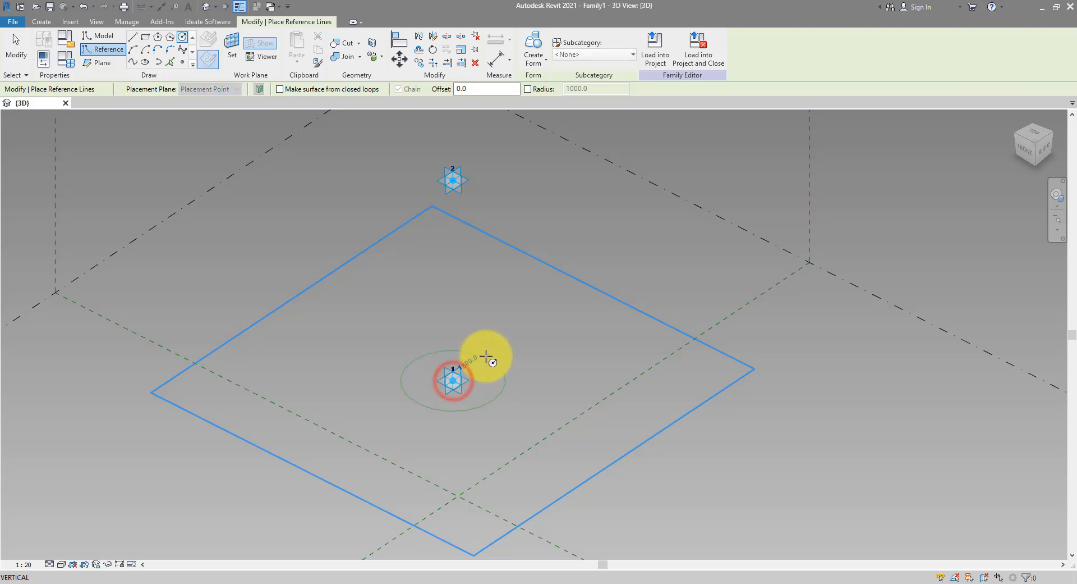
pyautogui.click(486, 356)
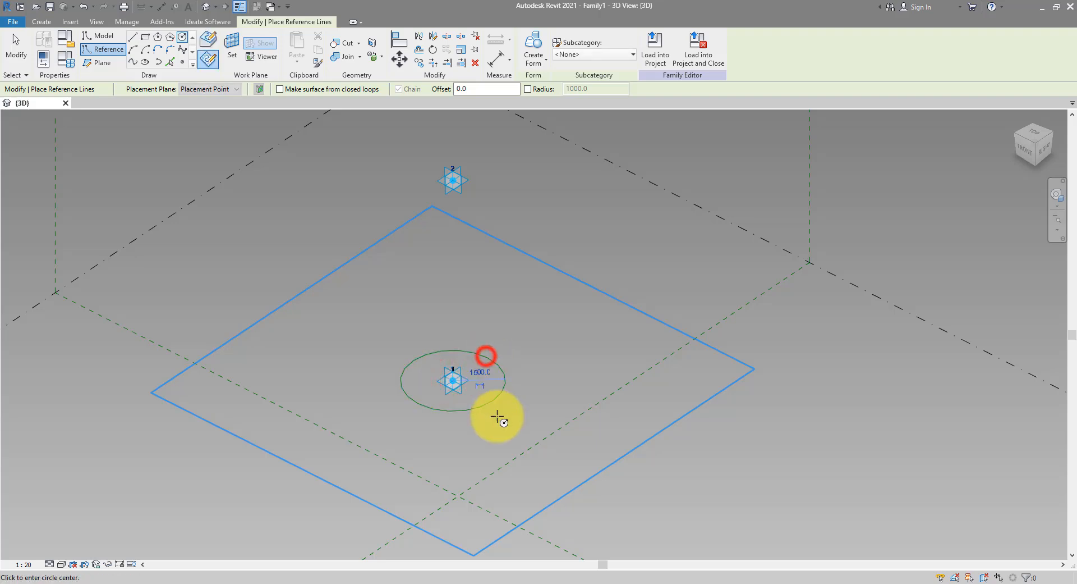
# Make the lower circle's radius dimension permanent and label it with a new family type parameter named RadiusStart
pyautogui.click(481, 386)
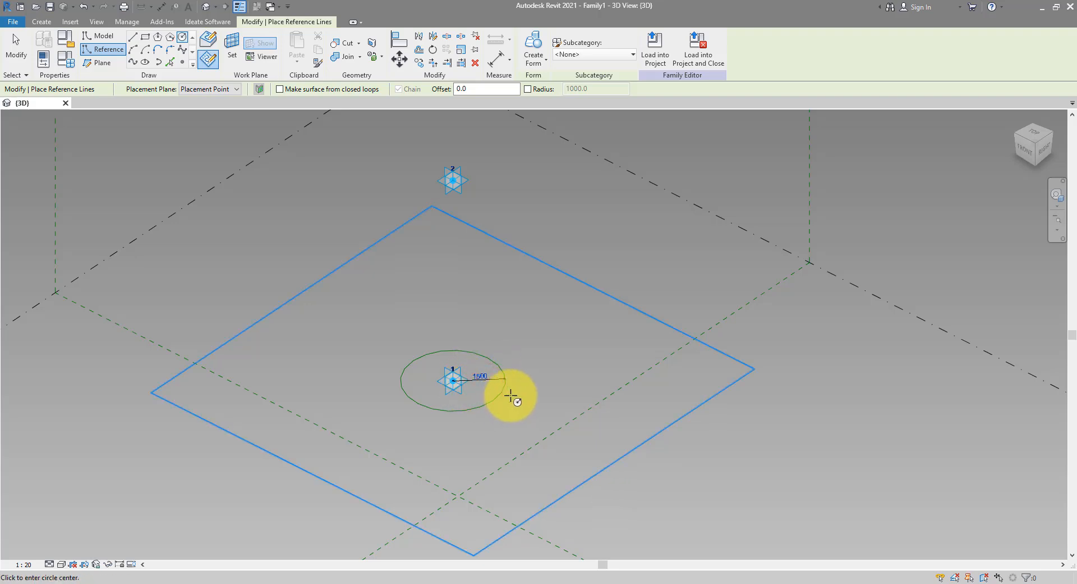
pyautogui.press('Escape')
pyautogui.scroll(4, 477, 379)
pyautogui.click(484, 380)
pyautogui.scroll(-3, 491, 387)
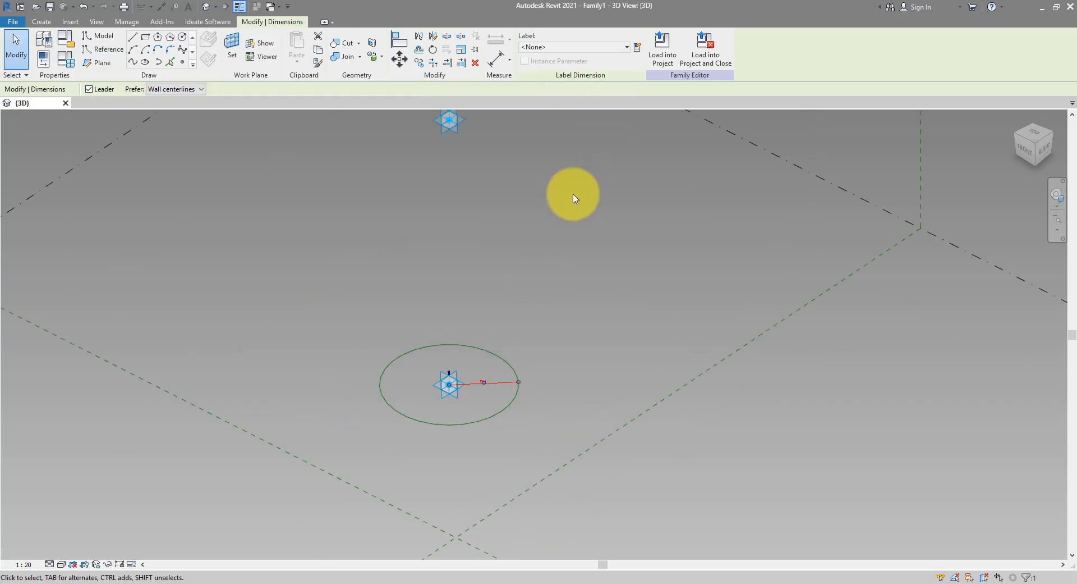
pyautogui.moveTo(573, 195); pyautogui.dragTo(564, 251, button='middle')
pyautogui.click(638, 47)
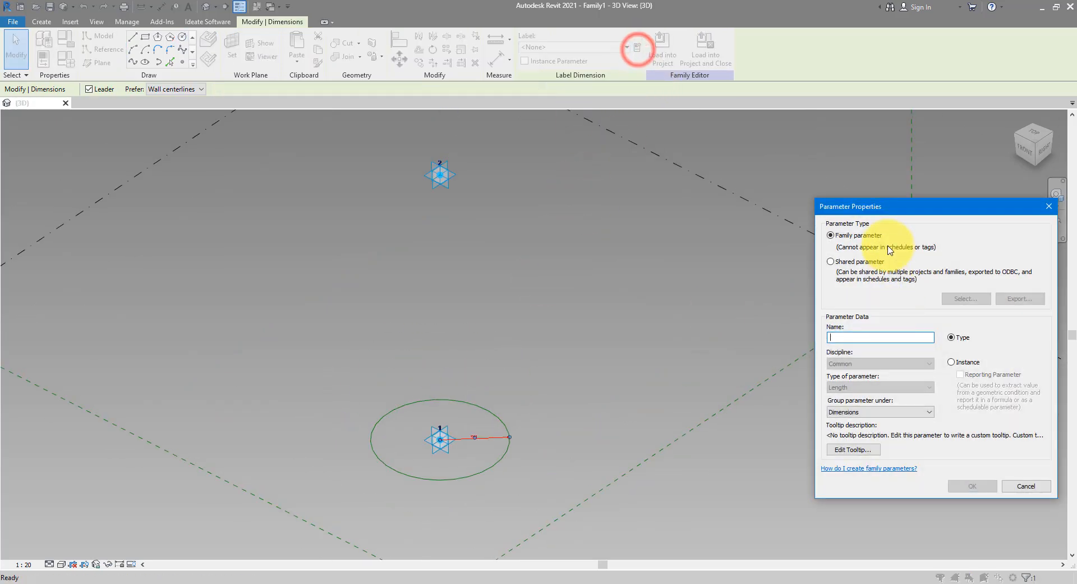
pyautogui.moveTo(878, 208); pyautogui.dragTo(638, 250)
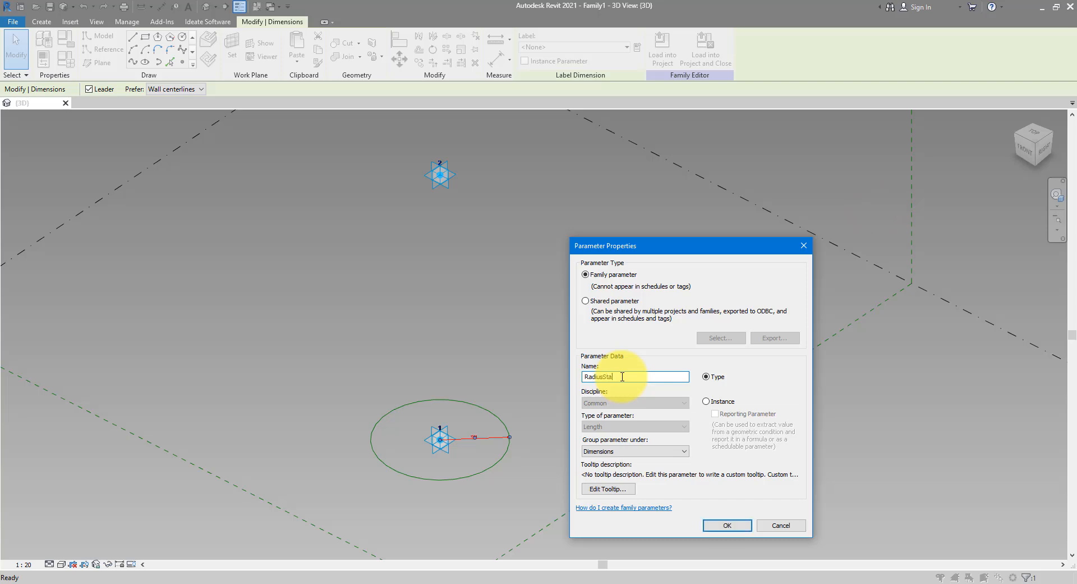
pyautogui.click(720, 523)
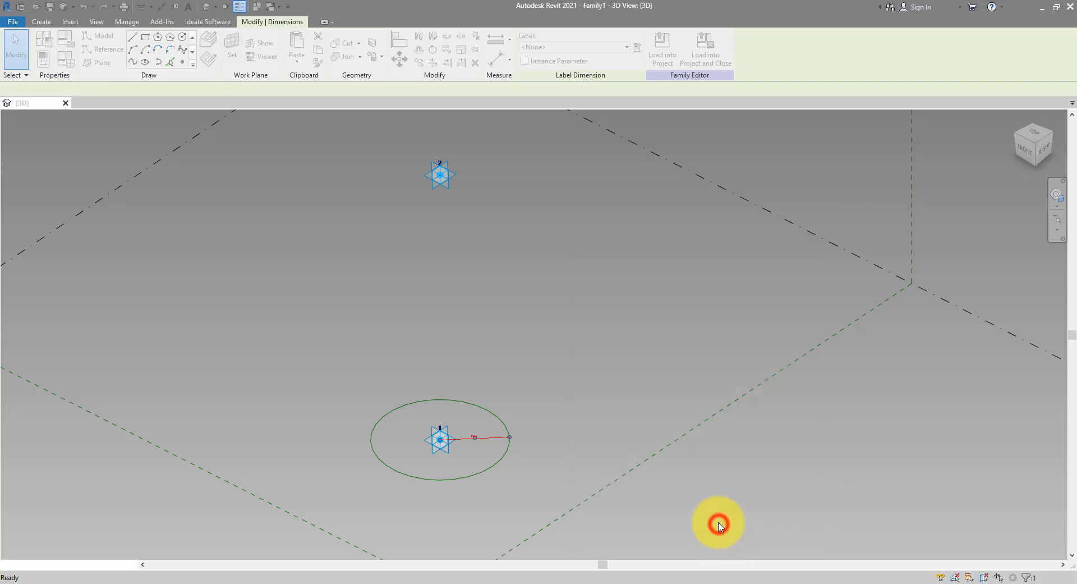
pyautogui.click(524, 411)
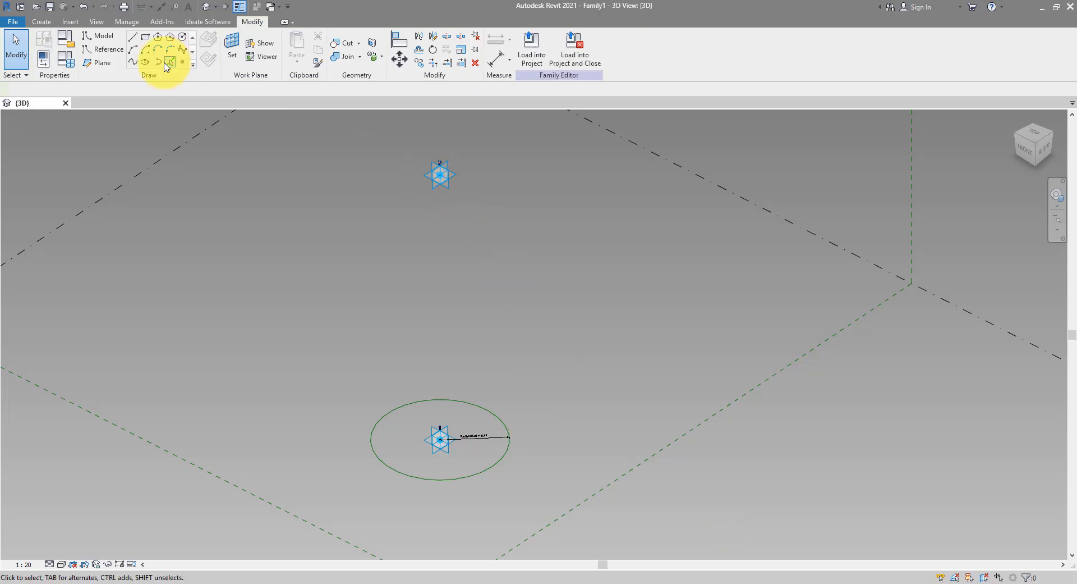
# Draw a reference-line circle of about 1200 mm radius centred on adaptive point 2, using that point's horizontal plane as the work plane
pyautogui.click(102, 49)
pyautogui.click(182, 36)
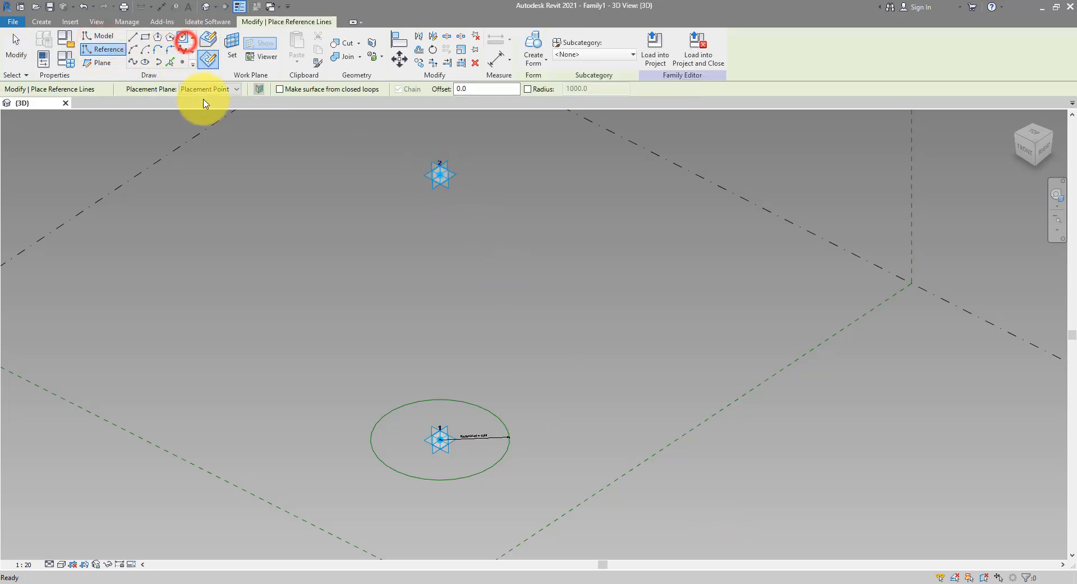
pyautogui.click(232, 55)
pyautogui.click(455, 176)
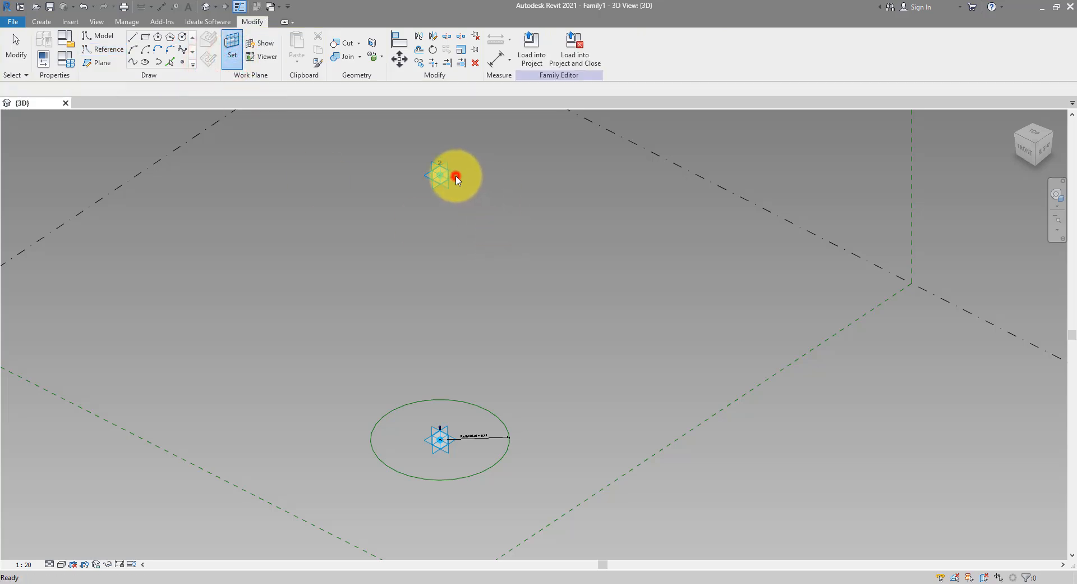
pyautogui.click(441, 175)
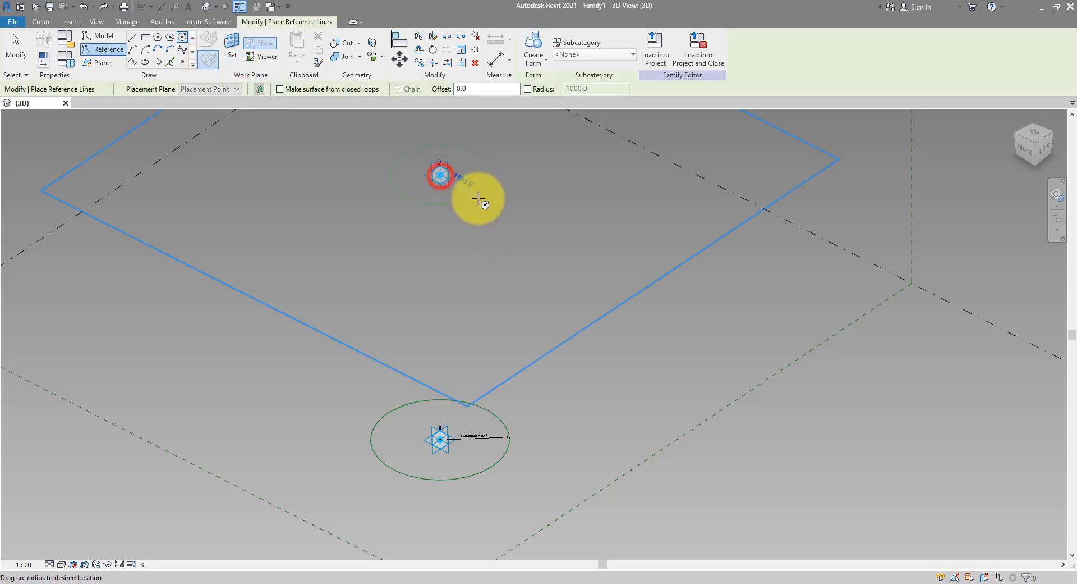
pyautogui.click(471, 183)
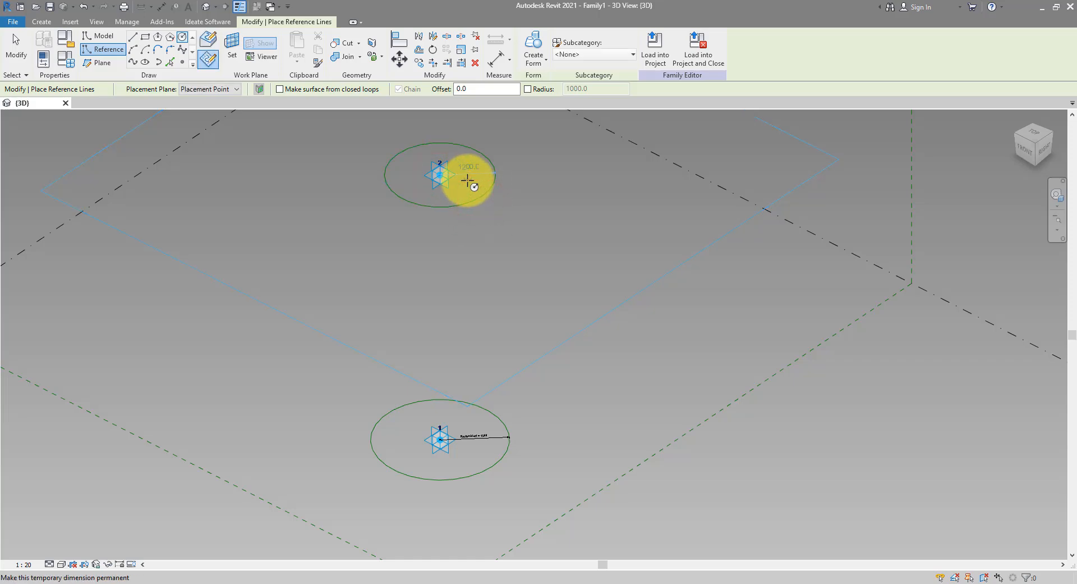
# Make the upper circle's radius dimension permanent and label it with a new family type parameter named RadiusEnd
pyautogui.click(468, 180)
pyautogui.press('Escape')
pyautogui.click(482, 173)
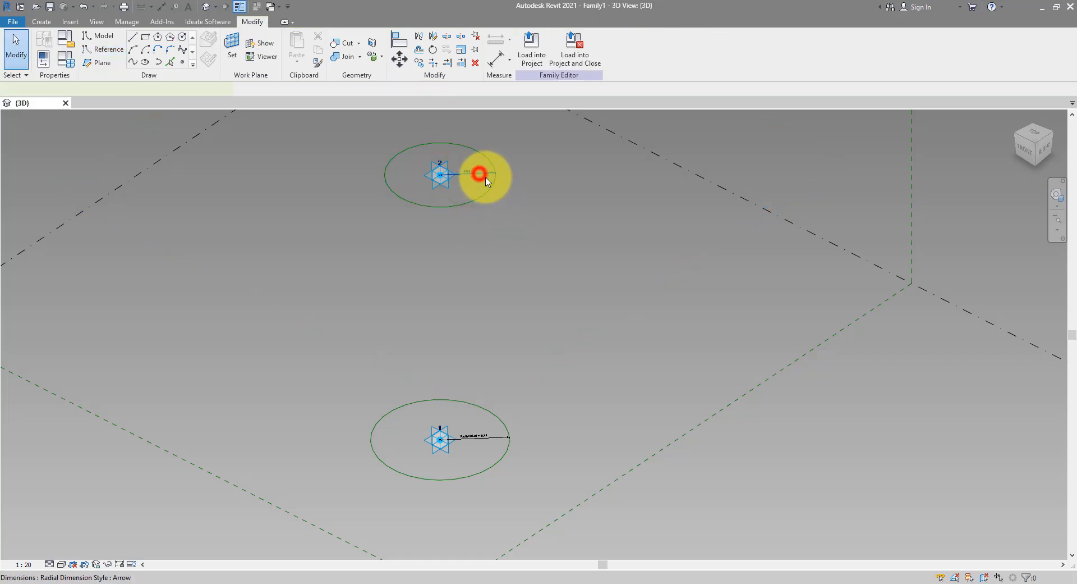
pyautogui.click(637, 47)
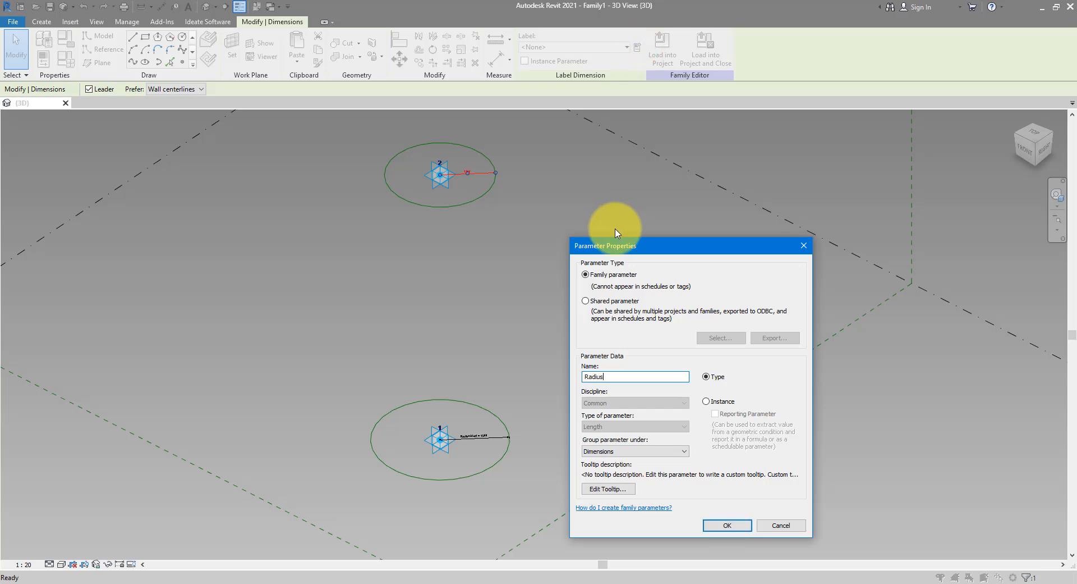
pyautogui.press('Return')
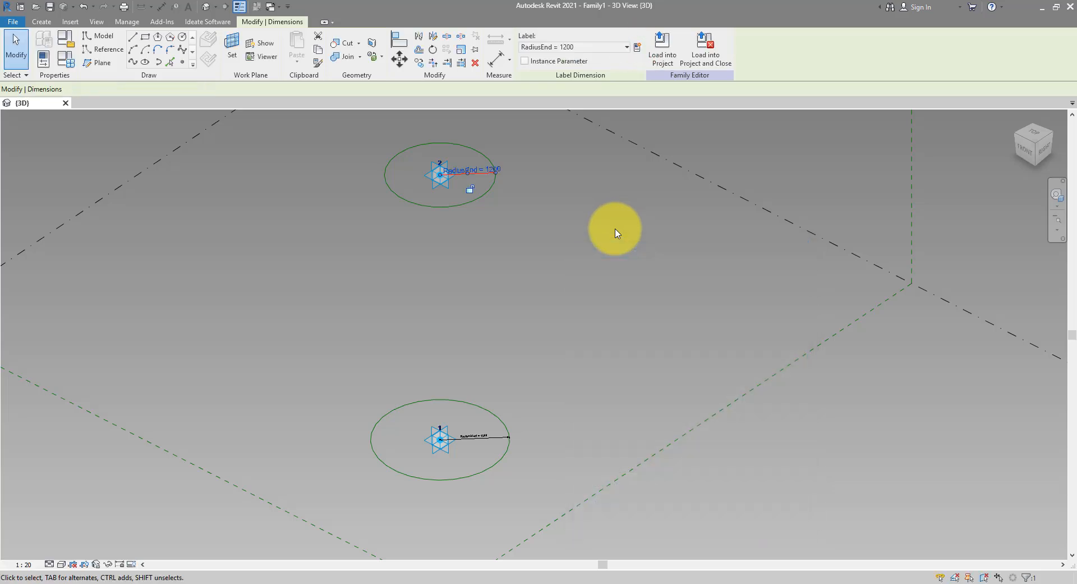
# Create a solid form between the upper and lower reference circles as the tapered trunk
pyautogui.click(438, 208)
pyautogui.keyDown('ctrl'); pyautogui.click(445, 399); pyautogui.keyUp('ctrl')
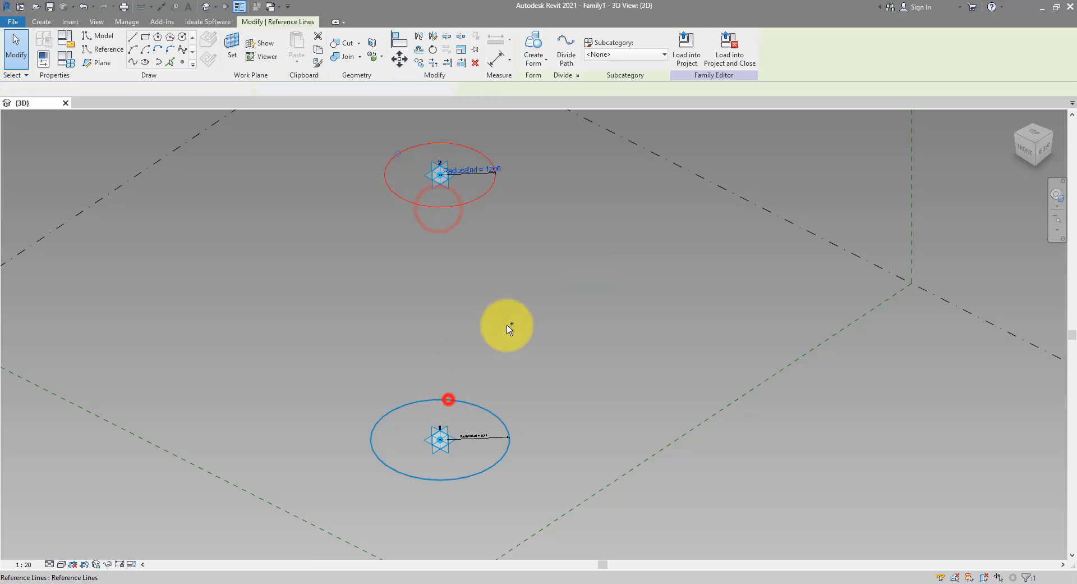
pyautogui.moveTo(519, 277); pyautogui.dragTo(572, 284, button='middle')
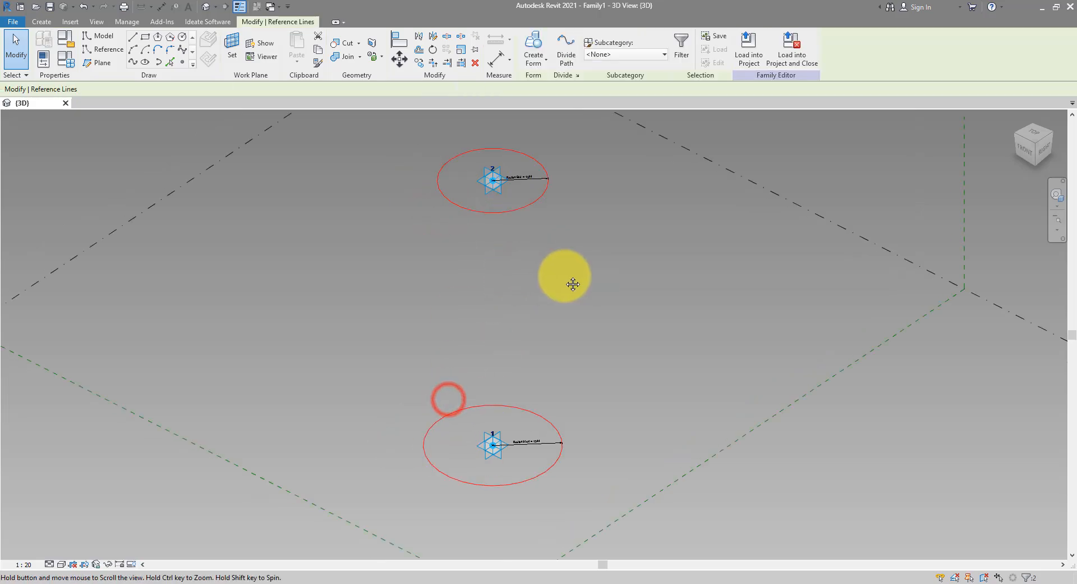
pyautogui.click(535, 44)
pyautogui.moveTo(671, 323); pyautogui.dragTo(743, 347, button='middle')
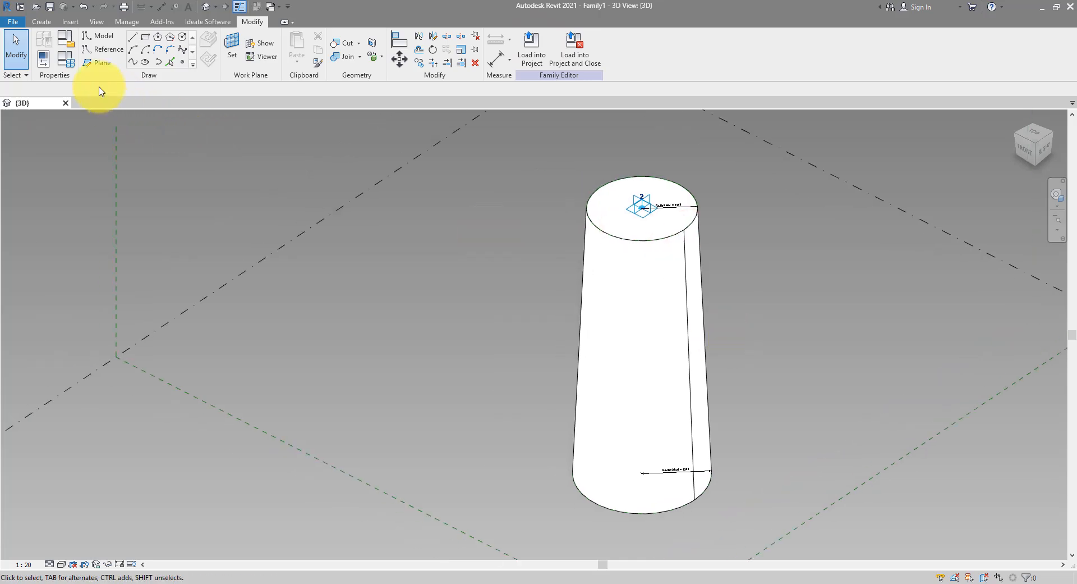
# Set the family parameters RadiusStart to 500 mm and RadiusEnd to 300 mm and apply them to the trunk
pyautogui.click(71, 69)
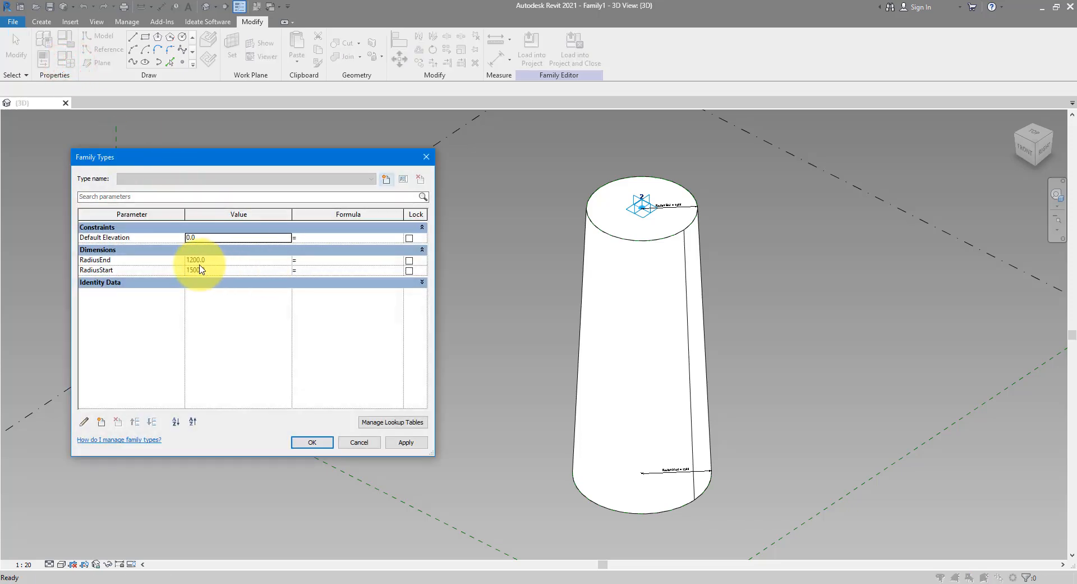
pyautogui.click(235, 273)
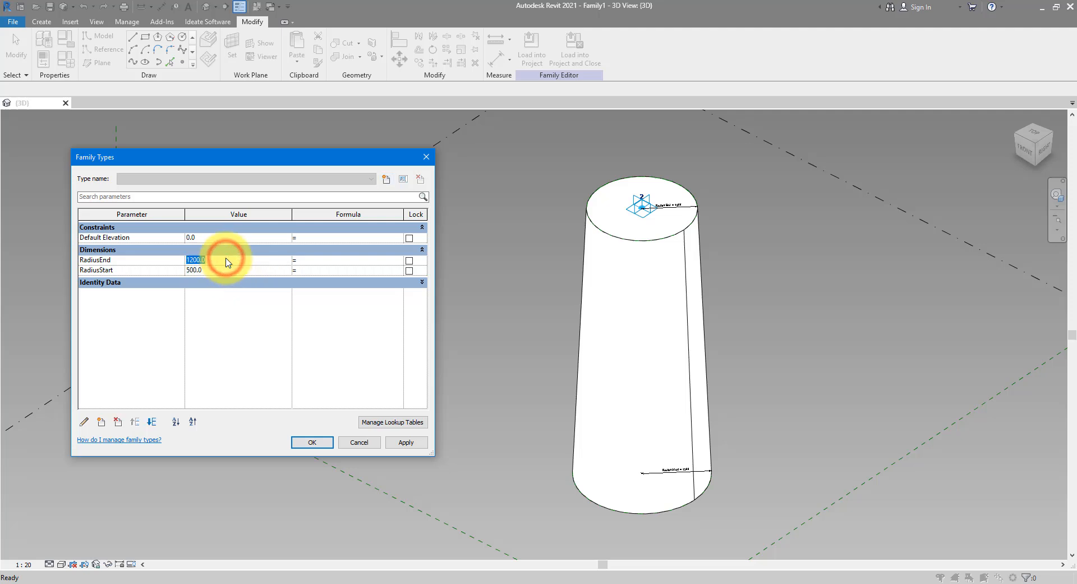
pyautogui.write('3')
pyautogui.press('Return')
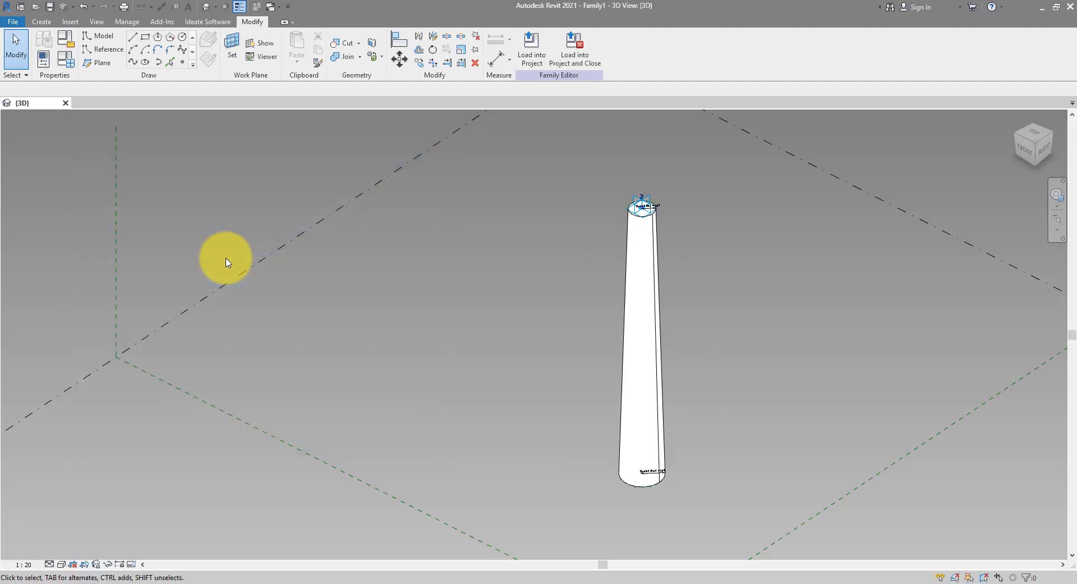
pyautogui.moveTo(685, 377); pyautogui.dragTo(645, 418, button='middle')
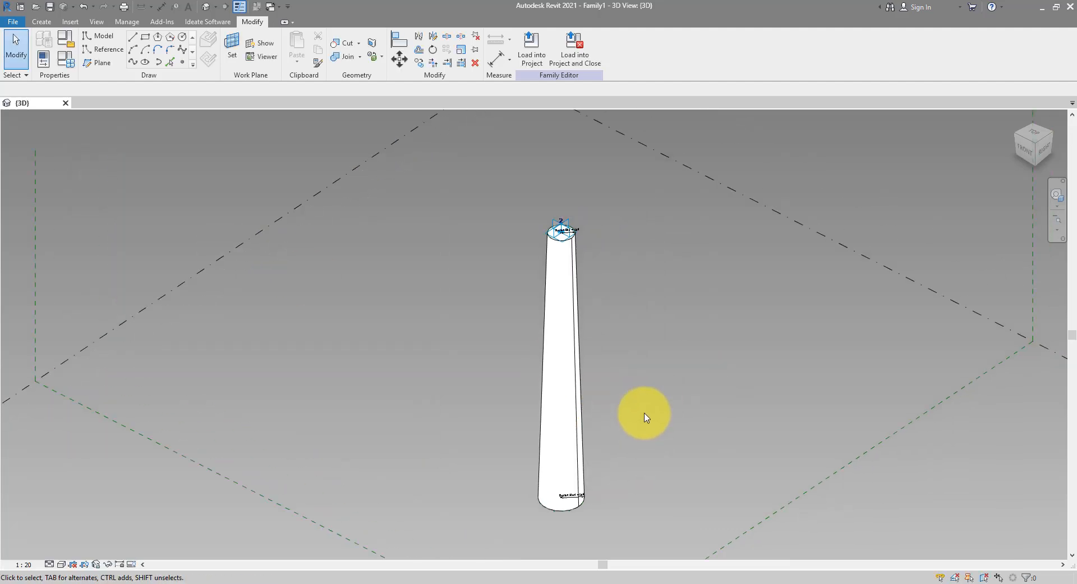
# Save the family as Trunk in the RVT Files folder
pyautogui.click(50, 7)
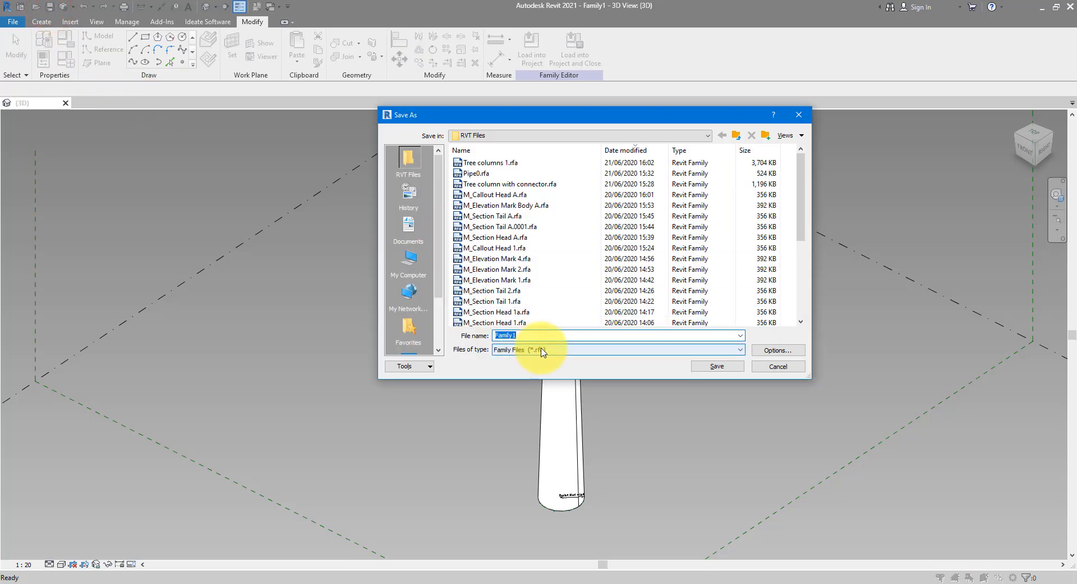
pyautogui.write('Trunk')
pyautogui.press('Return')
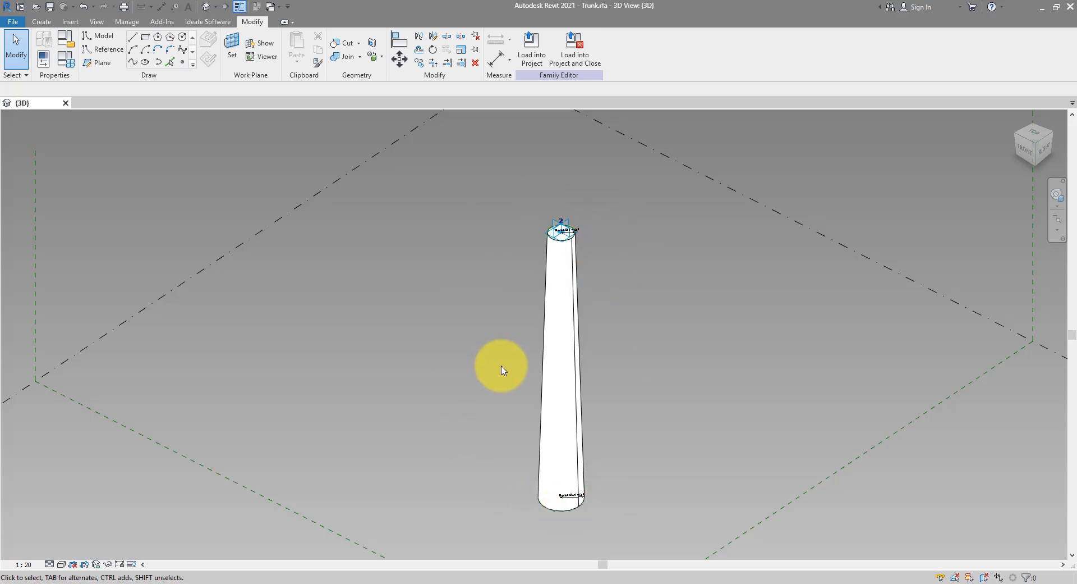
# Create a new family from the Metric Generic Model Adaptive.rft template
pyautogui.click(13, 23)
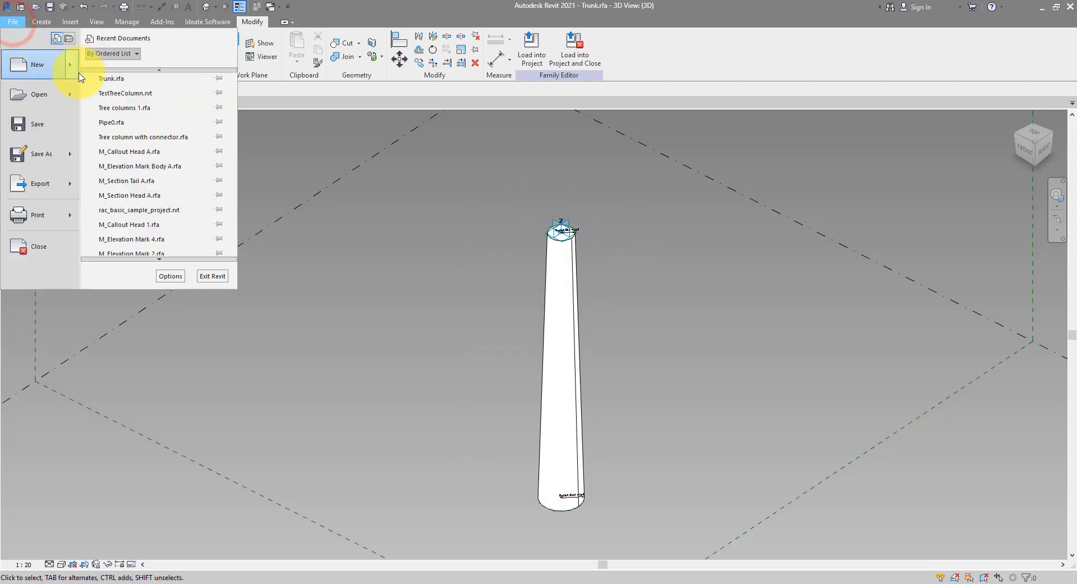
pyautogui.click(72, 65)
pyautogui.click(120, 106)
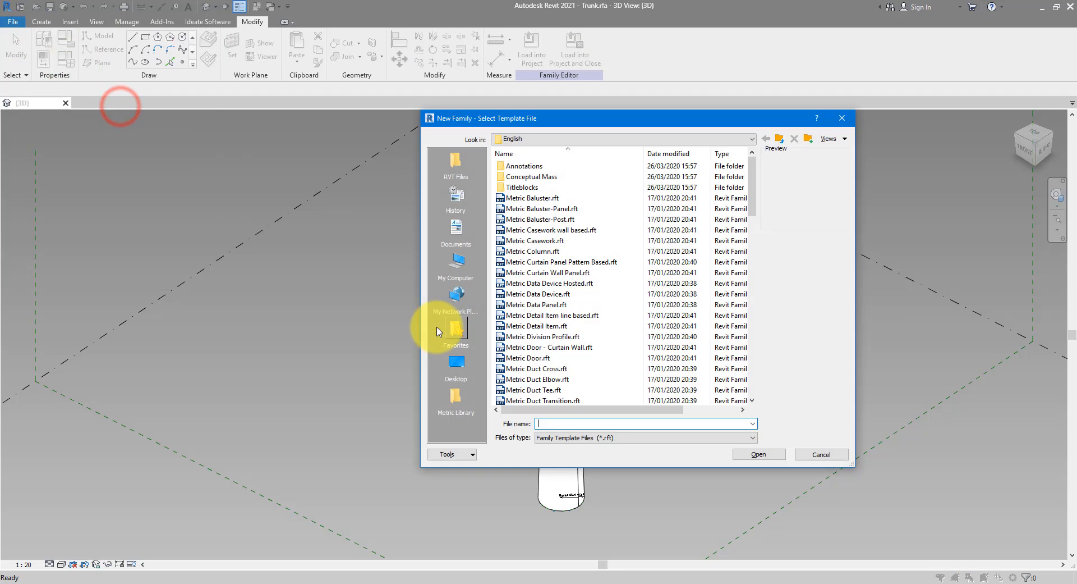
pyautogui.scroll(-6, 570, 301)
pyautogui.scroll(-2, 574, 313)
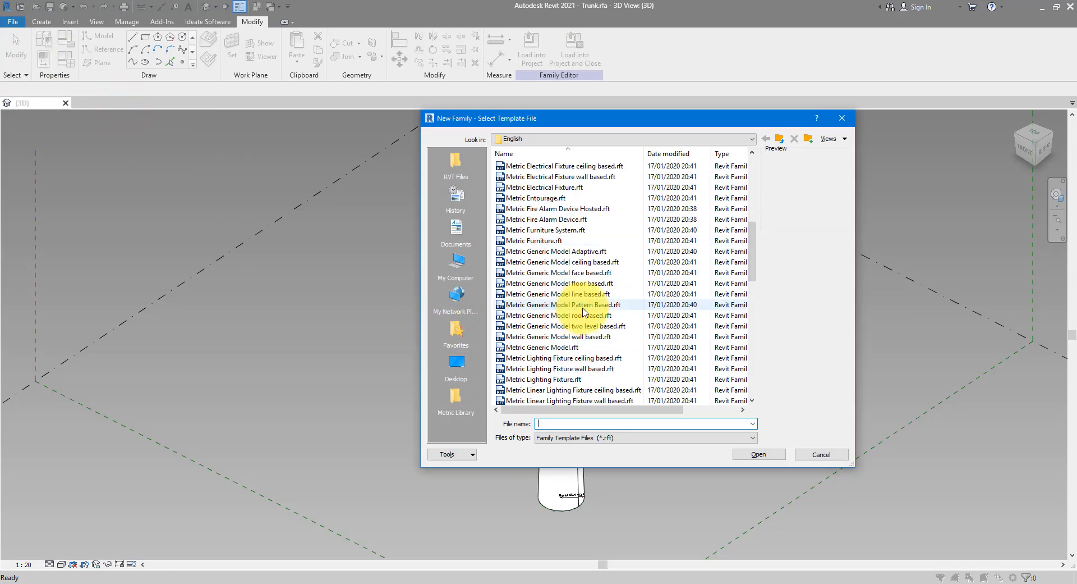
pyautogui.click(603, 253)
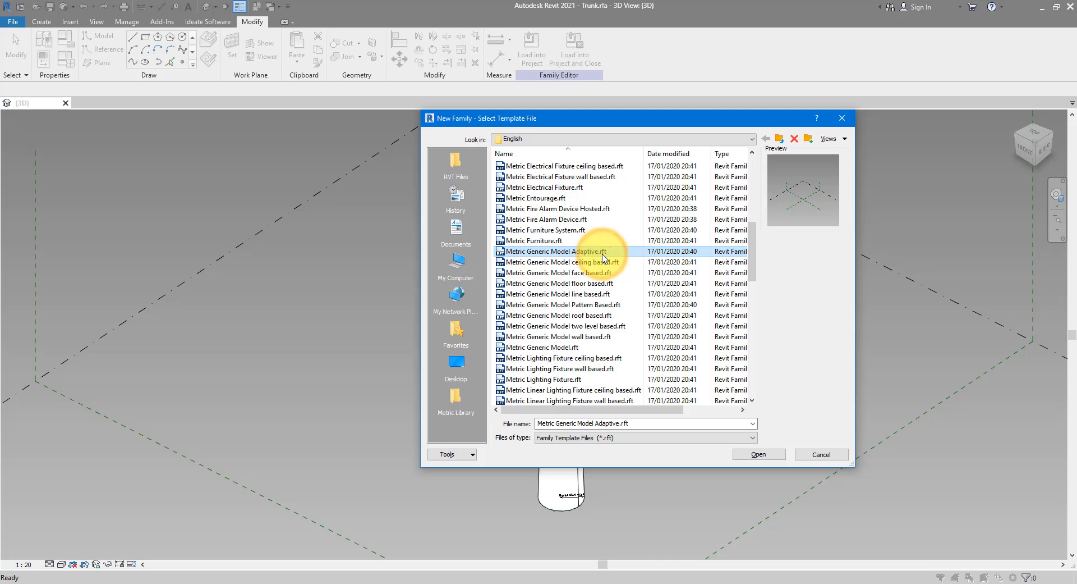
pyautogui.click(754, 454)
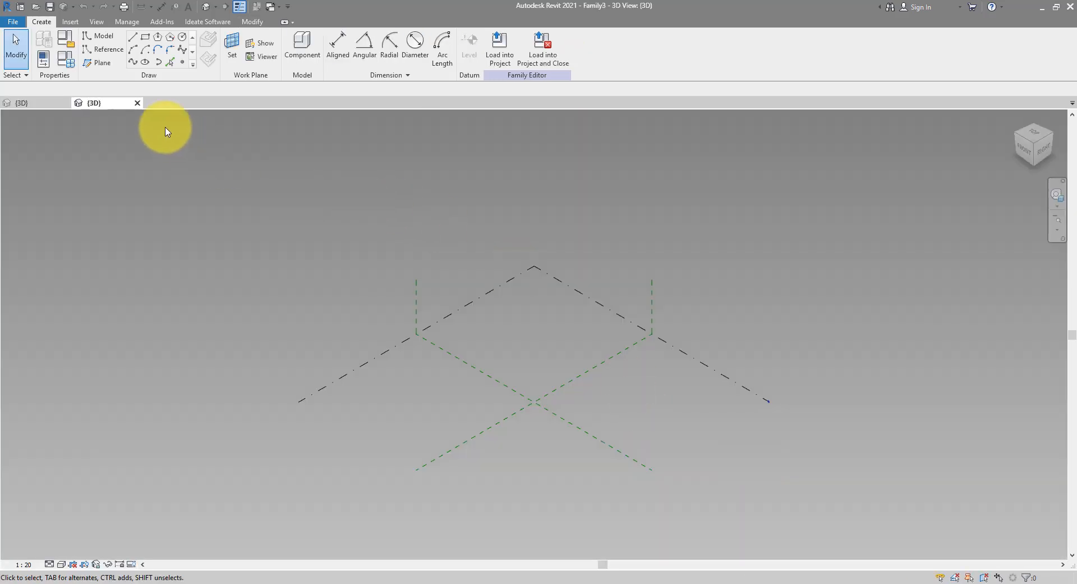
# Place a reference point on the reference level, about 5200 mm and 4900 mm from the two reference planes, and make it adaptive
pyautogui.click(184, 63)
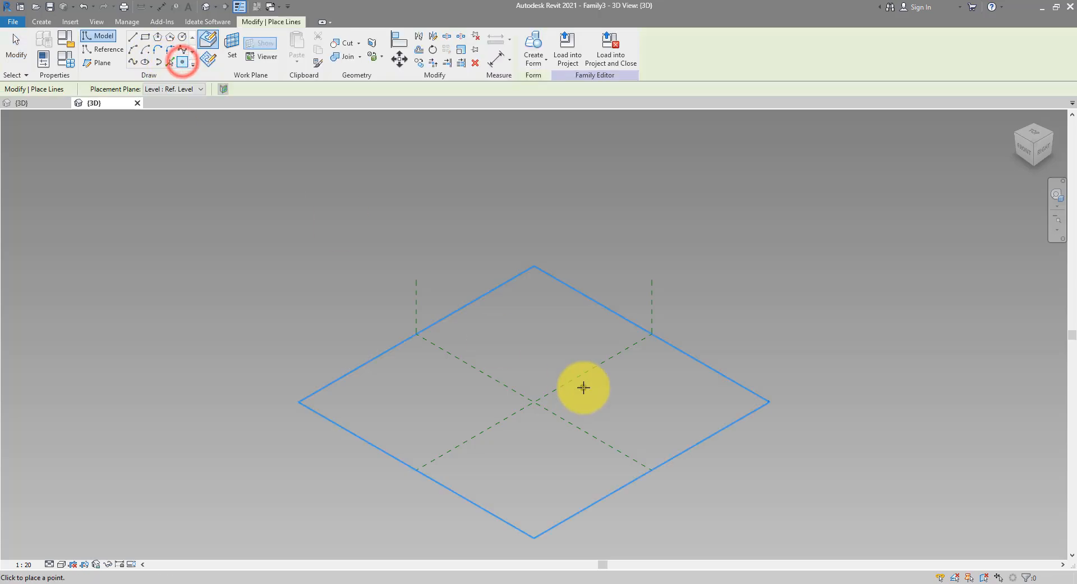
pyautogui.click(536, 357)
pyautogui.scroll(3, 535, 356)
pyautogui.press('Escape')
pyautogui.press('Escape')
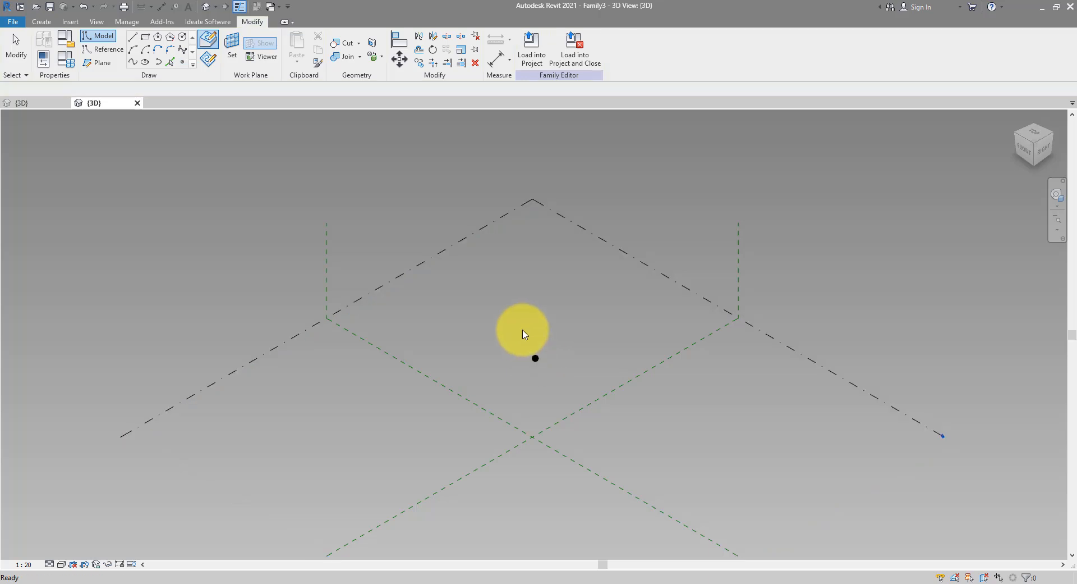
pyautogui.moveTo(600, 391); pyautogui.dragTo(595, 374)
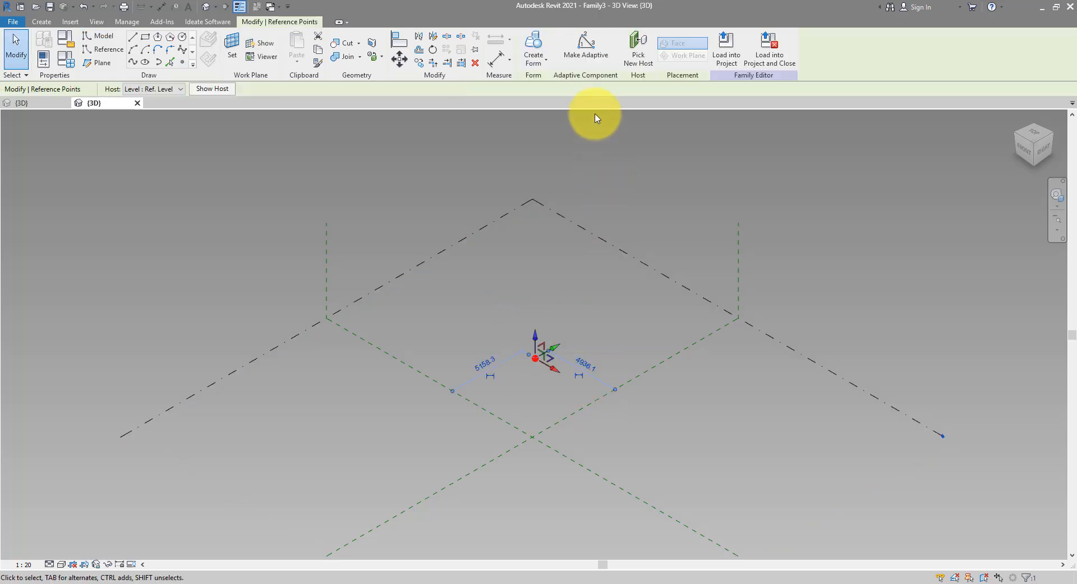
pyautogui.click(589, 53)
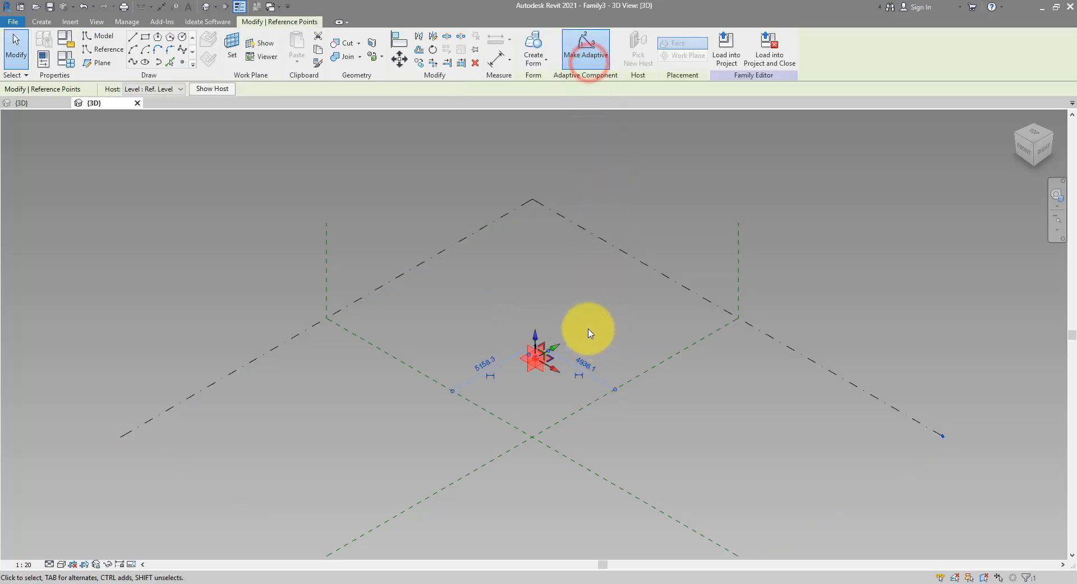
# Switch to Paint to examine the trunk and branches in the reference photo, and return to Revit
pyautogui.click(449, 581)
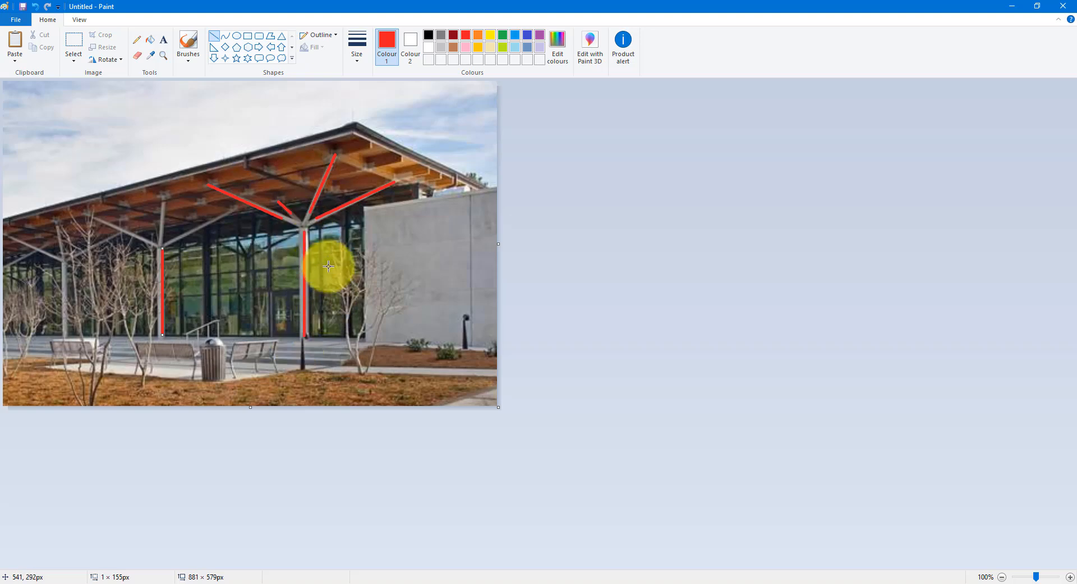
pyautogui.click(1011, 6)
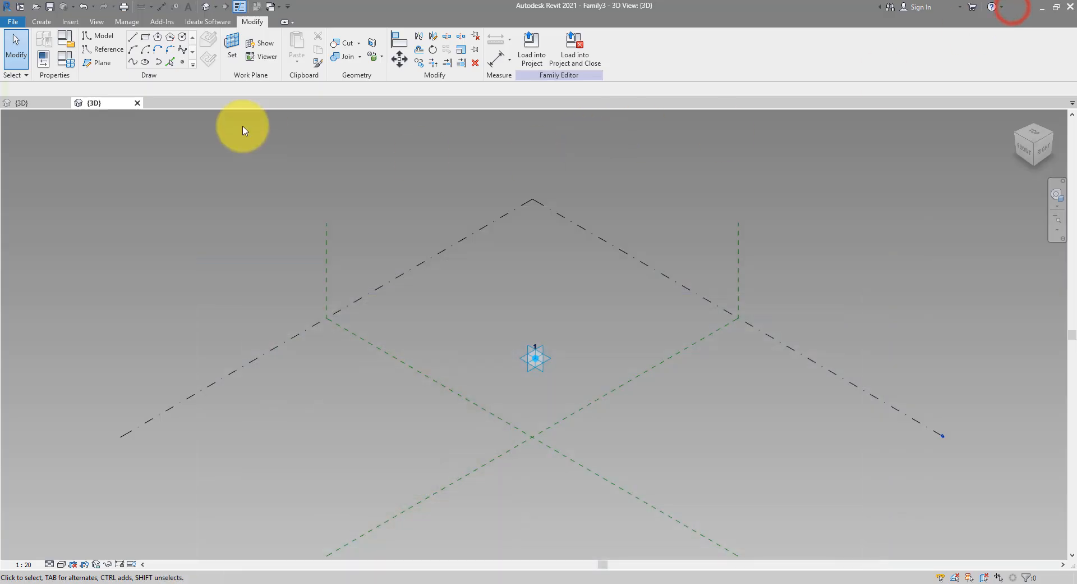
# Set the adaptive point's horizontal plane as the work plane and place a reference point on it at the adaptive point's centre
pyautogui.click(184, 63)
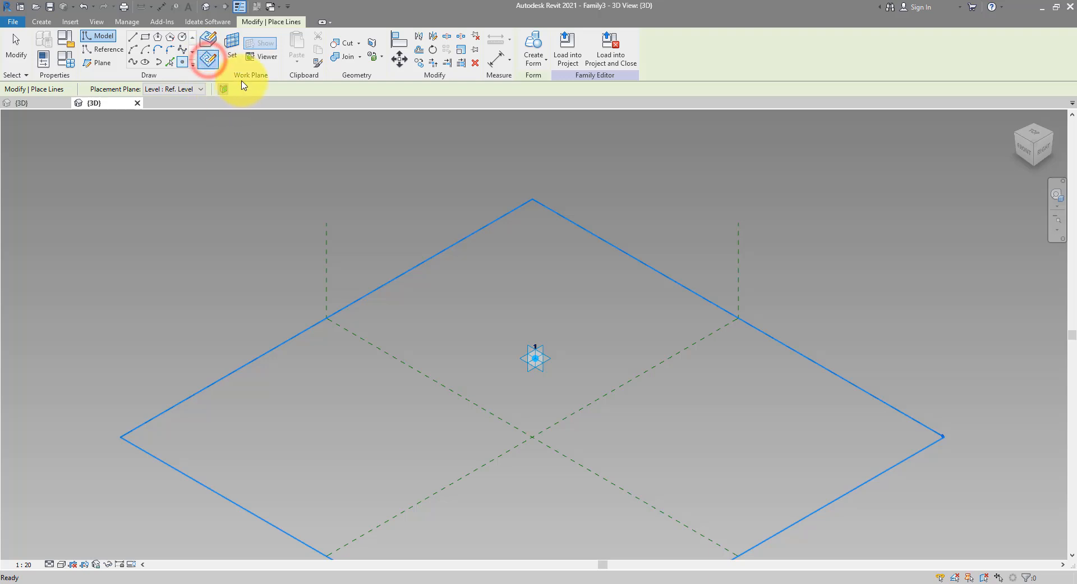
pyautogui.click(232, 49)
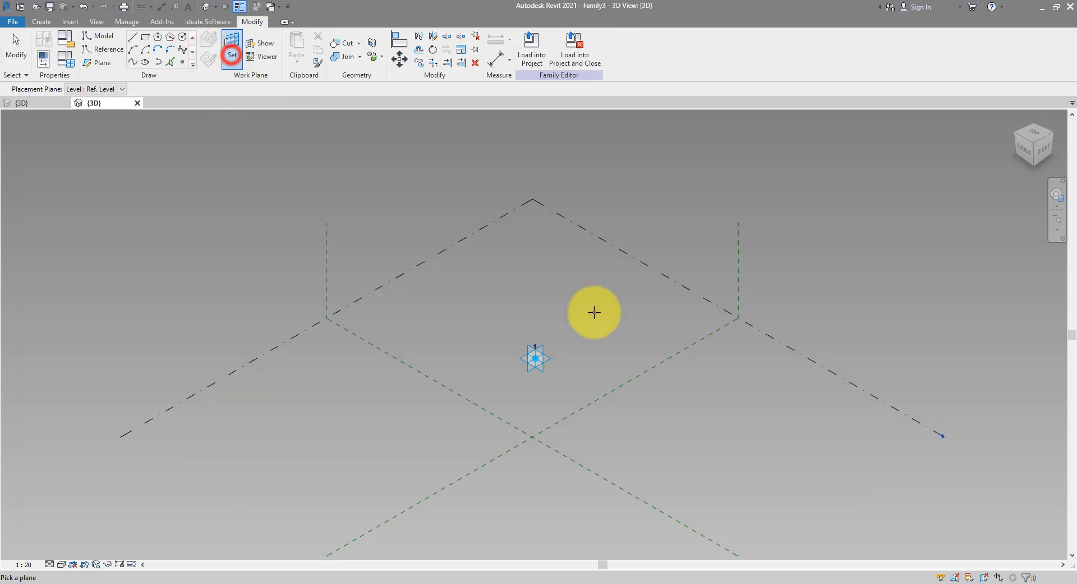
pyautogui.click(546, 358)
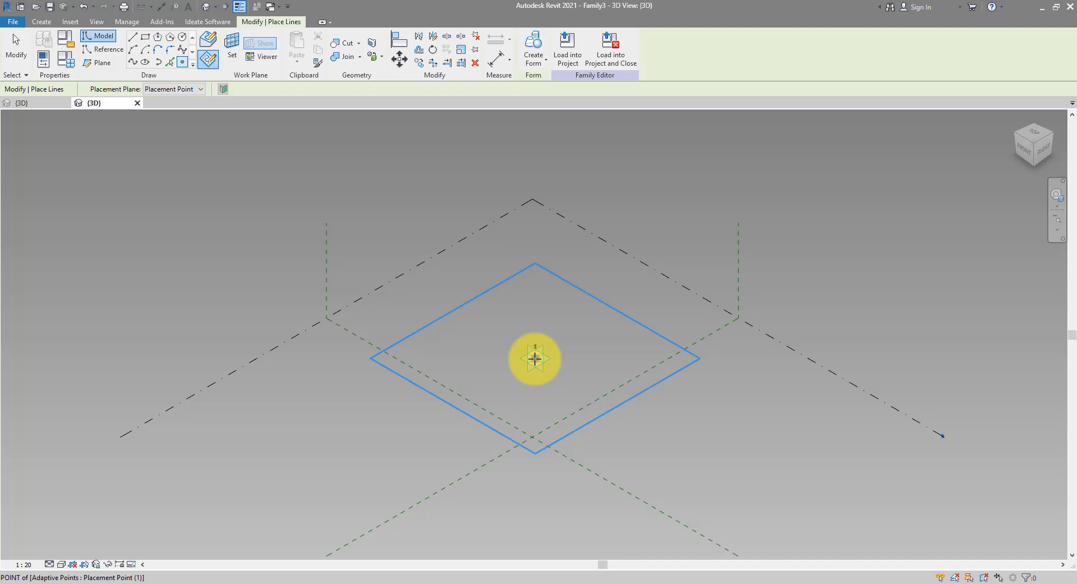
pyautogui.click(534, 358)
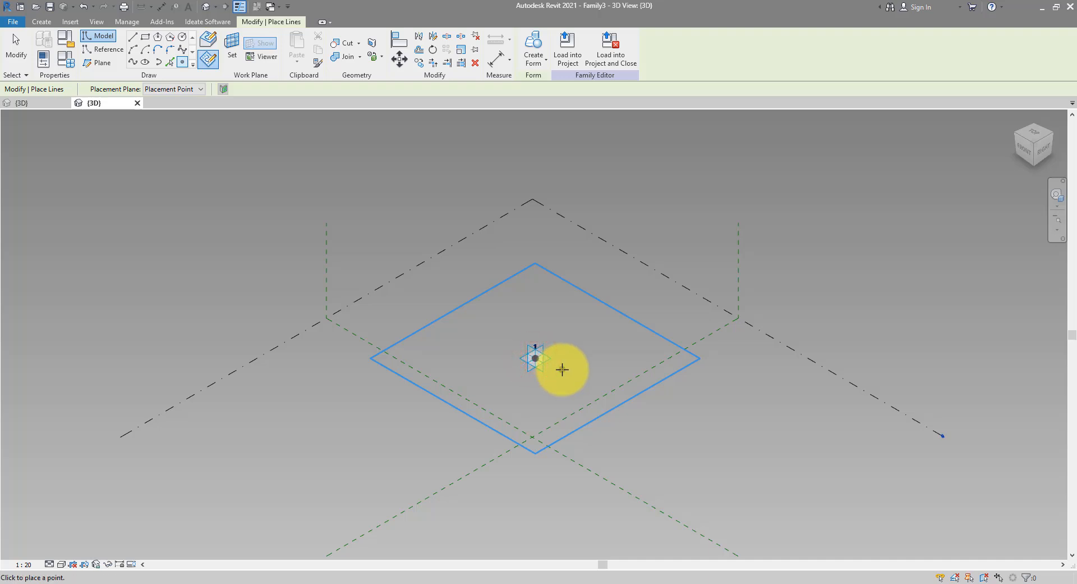
pyautogui.press('Escape')
pyautogui.press('Escape')
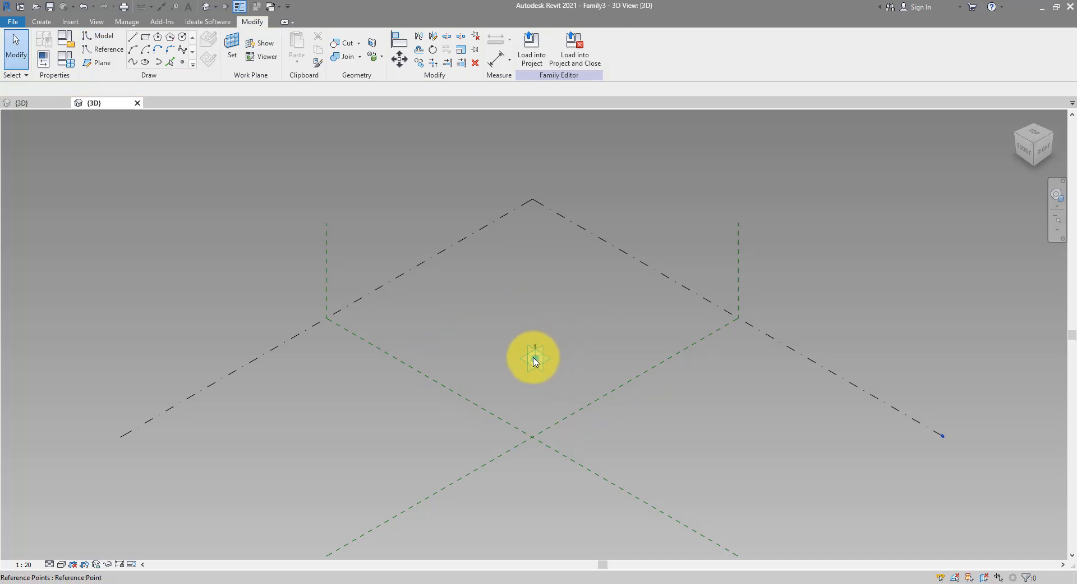
# Try raising the hosted reference point freehand above the adaptive point, check it from the front, and undo the move
pyautogui.click(535, 361)
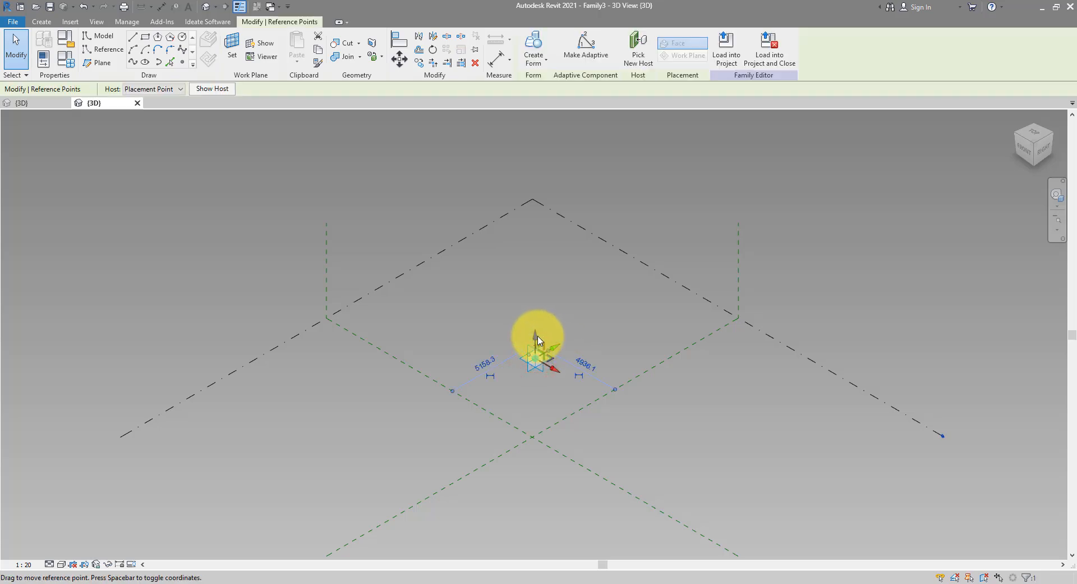
pyautogui.click(537, 336)
pyautogui.moveTo(543, 203); pyautogui.dragTo(543, 159)
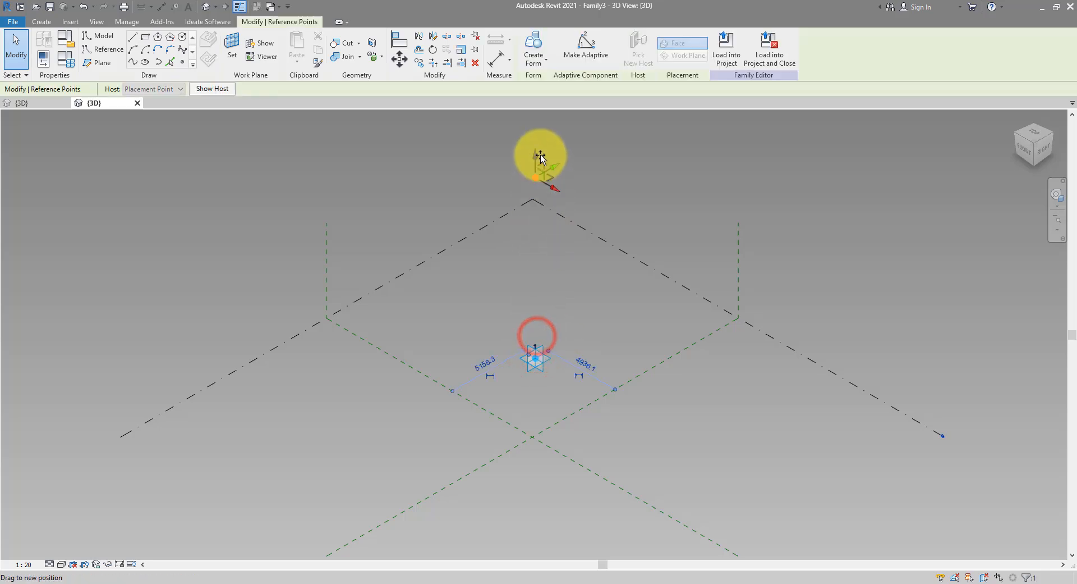
pyautogui.click(1027, 150)
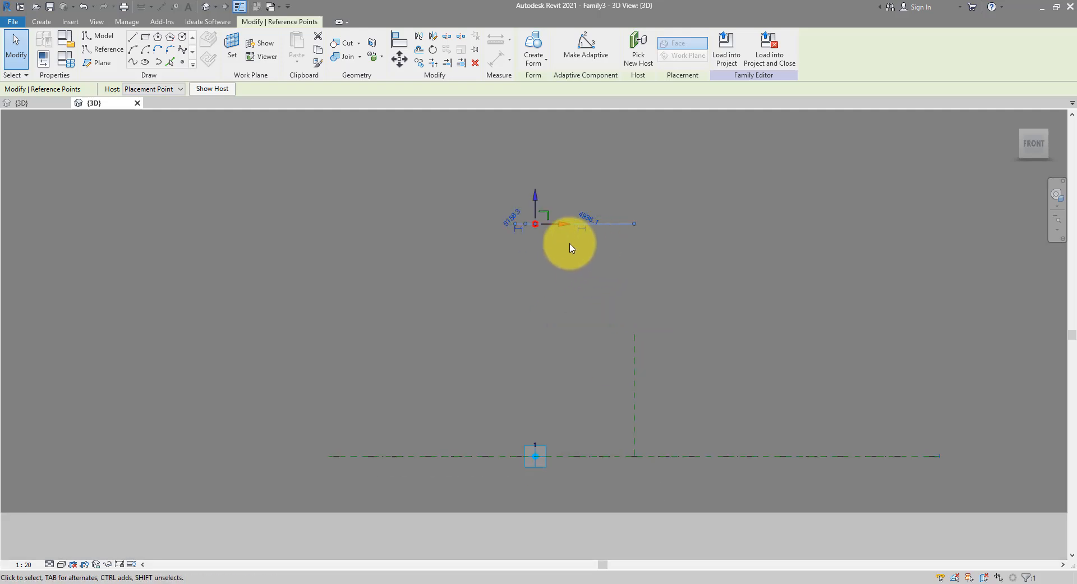
pyautogui.click(83, 6)
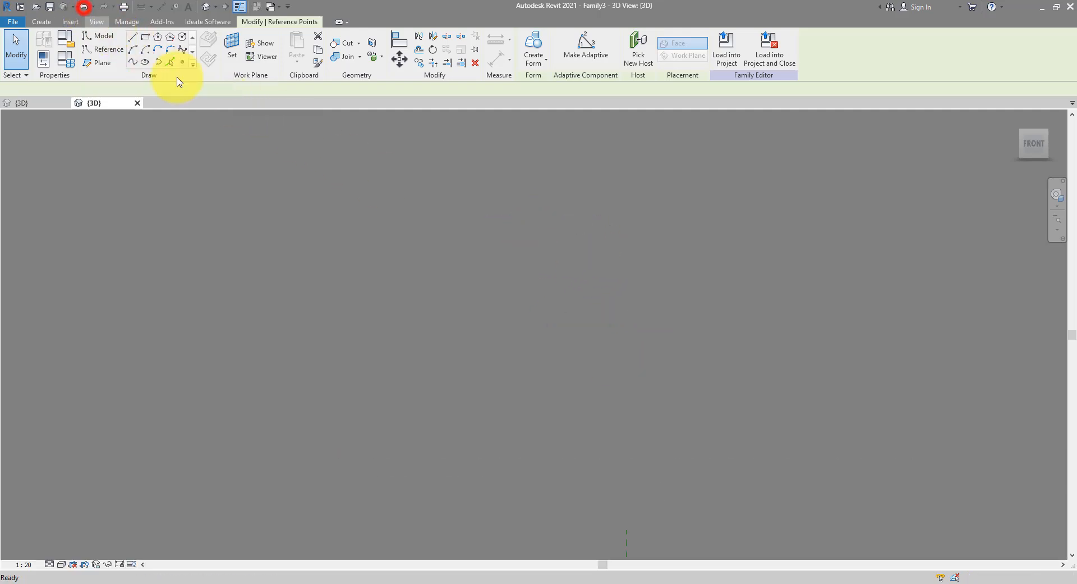
# Move the hosted reference point 7.5 m vertically above the adaptive point in the front view
pyautogui.scroll(3, 448, 505)
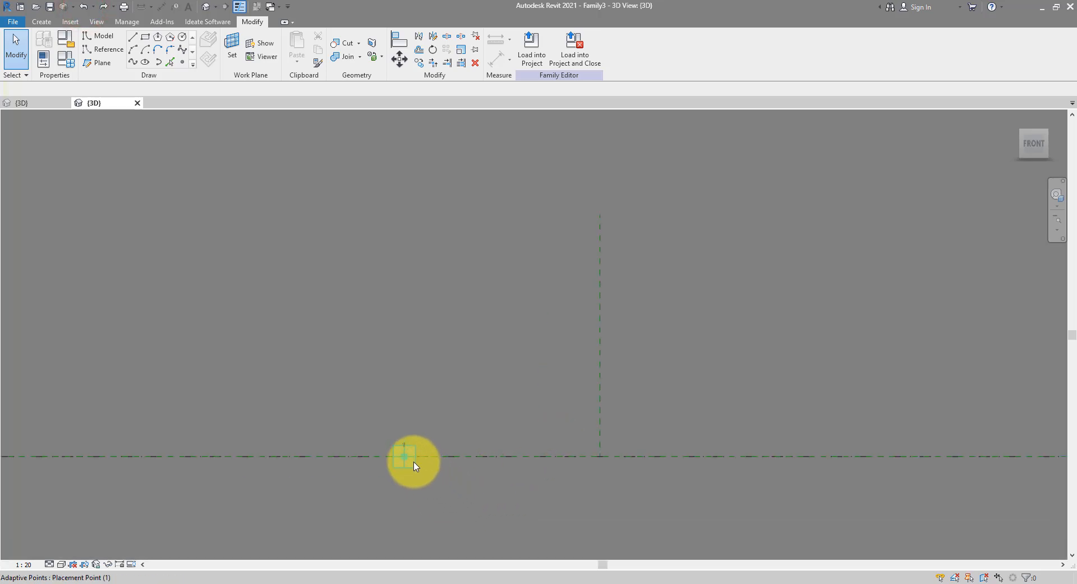
pyautogui.click(405, 458)
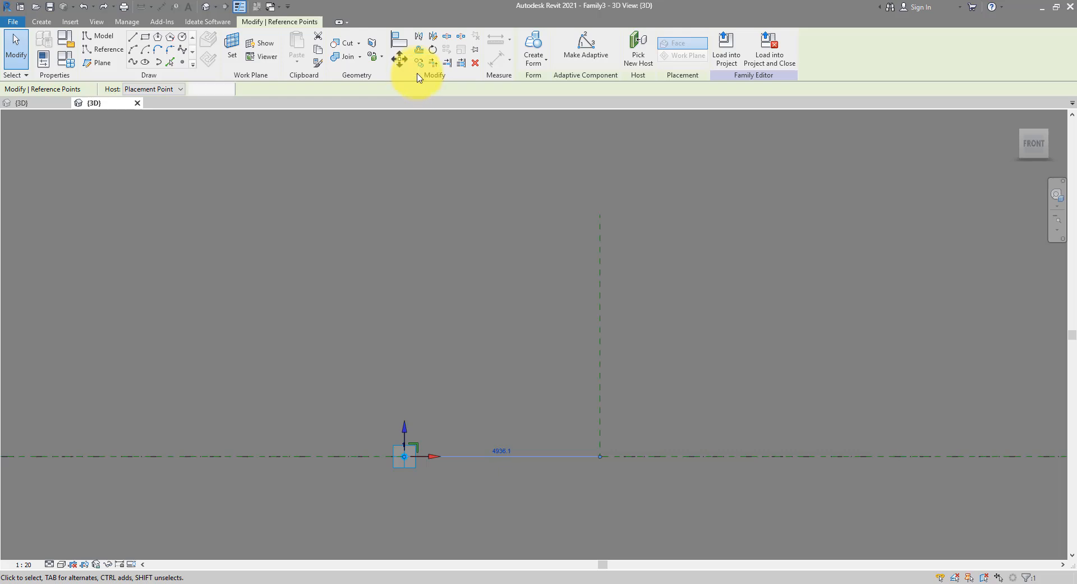
pyautogui.click(400, 59)
pyautogui.click(455, 342)
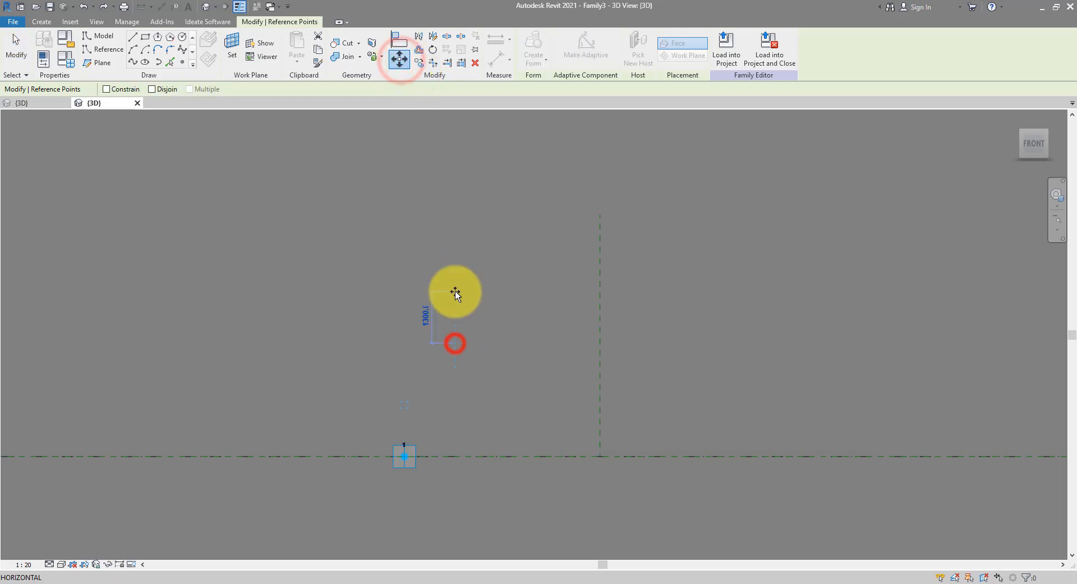
pyautogui.write('7.5m')
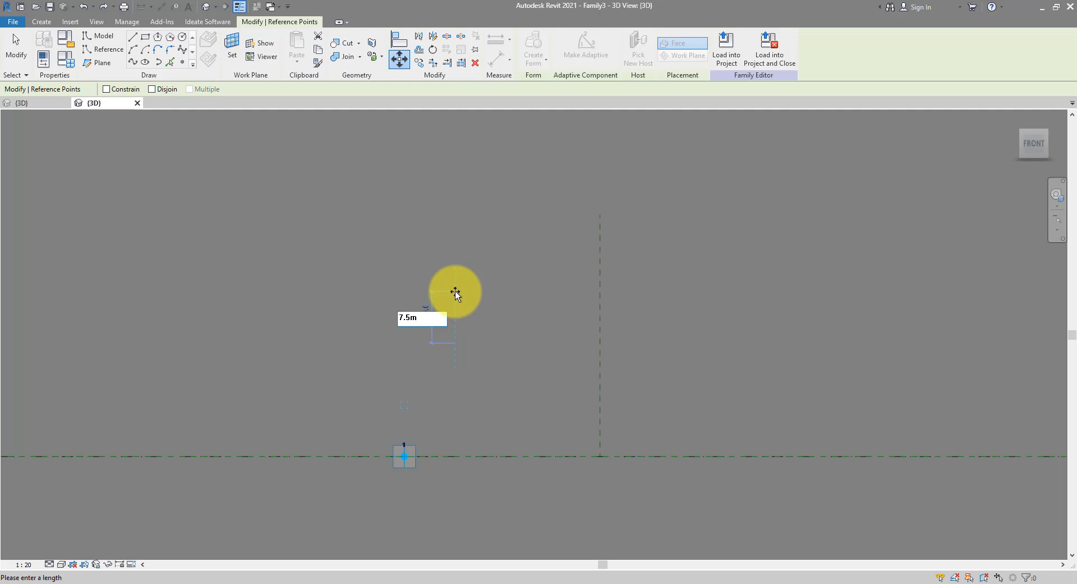
pyautogui.press('Return')
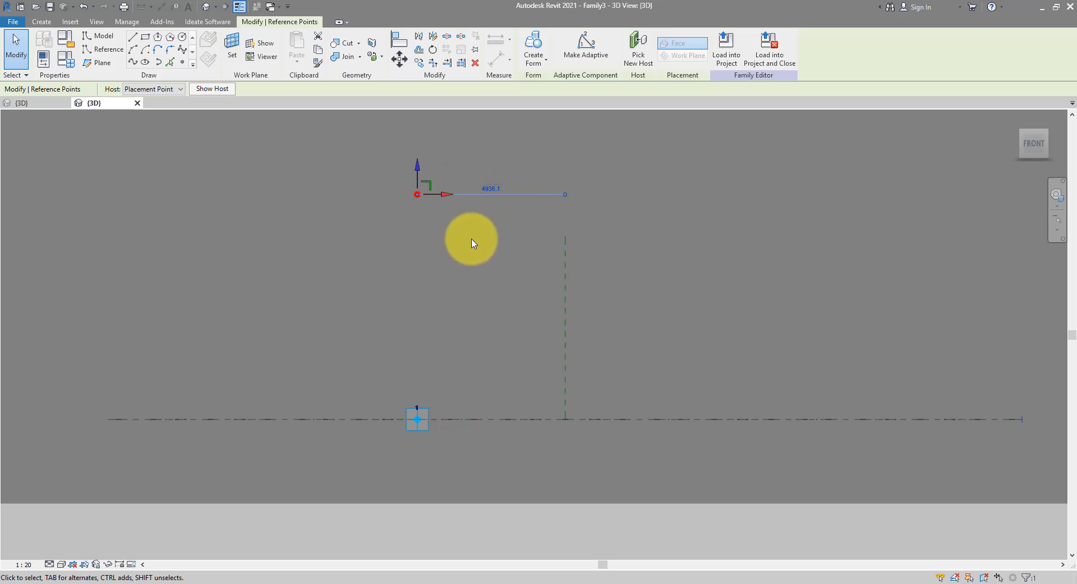
# Select the adaptive point and the raised reference point and connect them with a spline through points
pyautogui.keyDown('shift'); pyautogui.moveTo(524, 221); pyautogui.dragTo(399, 389, button='middle'); pyautogui.keyUp('shift')
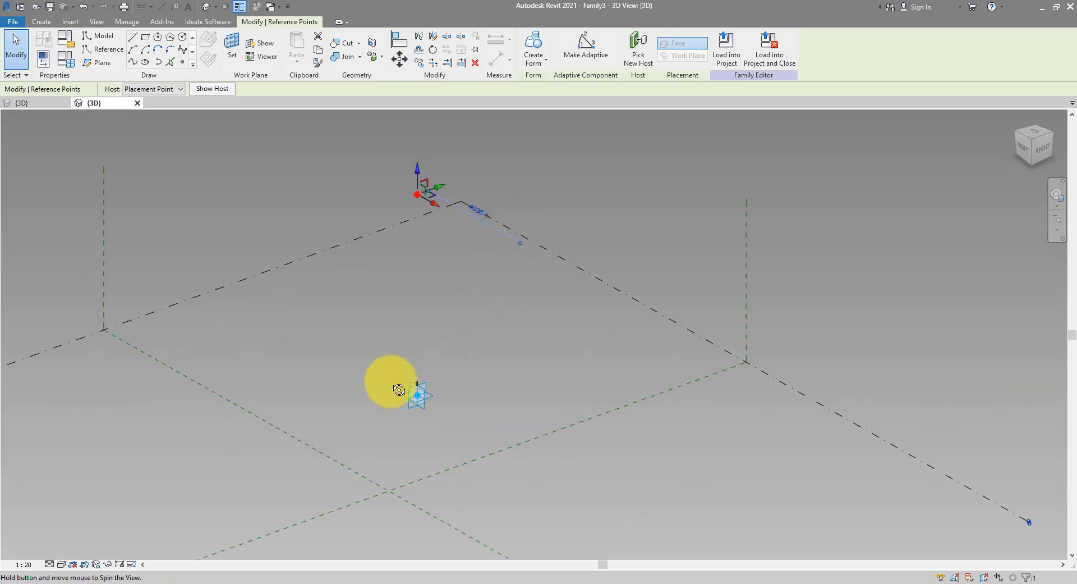
pyautogui.moveTo(404, 167); pyautogui.dragTo(484, 441)
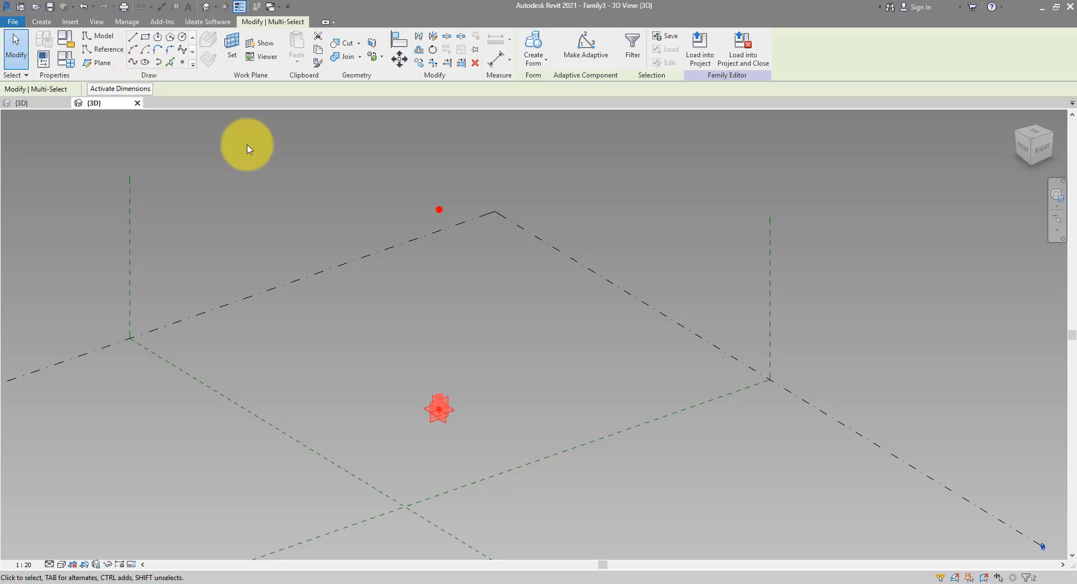
pyautogui.click(133, 63)
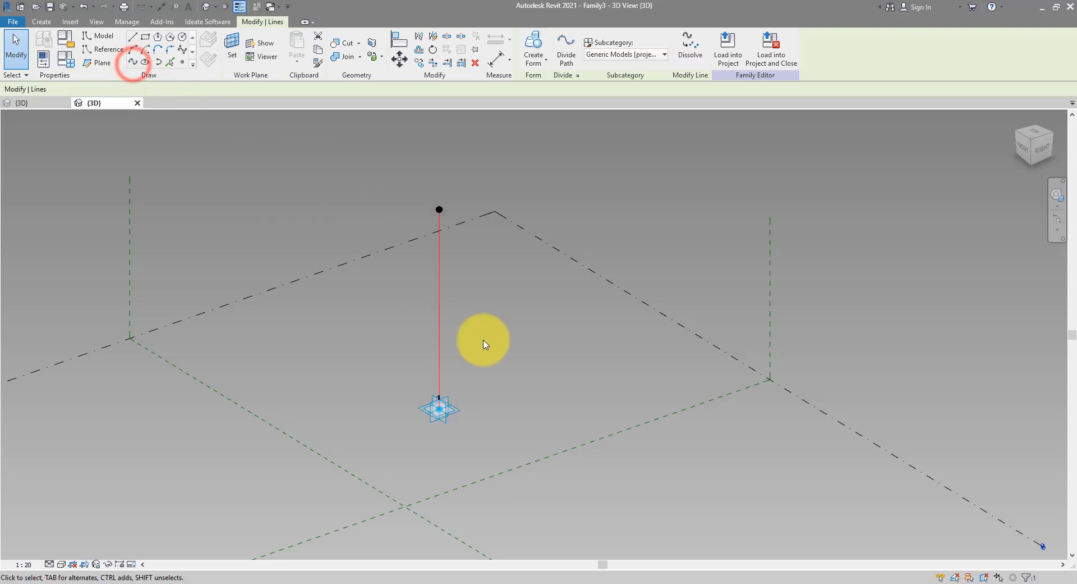
# Convert the vertical line between the two points into a reference line in its properties
pyautogui.click(446, 298)
pyautogui.press('p')
pyautogui.press('p')
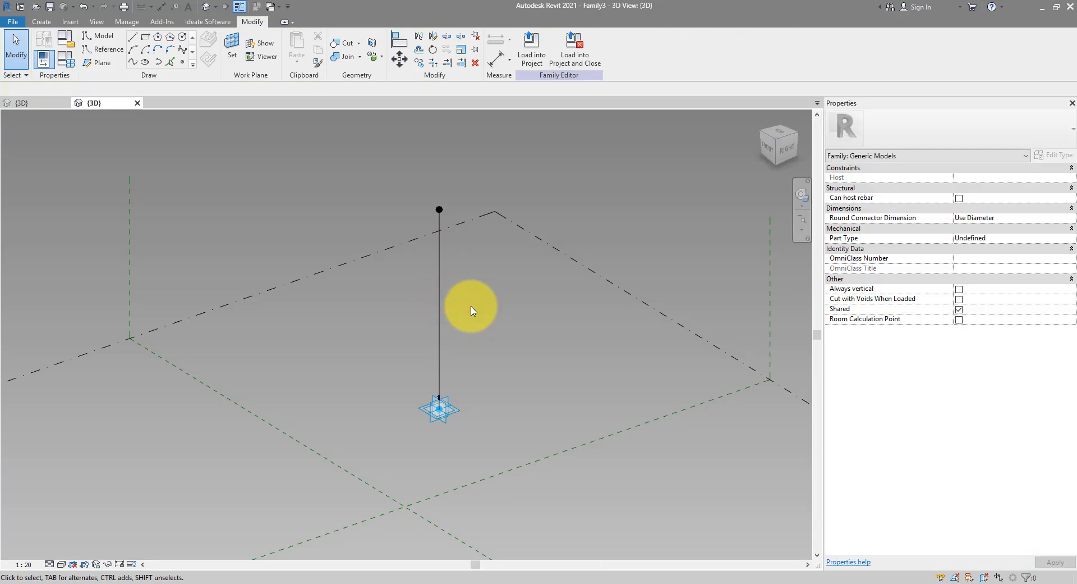
pyautogui.click(489, 291)
pyautogui.moveTo(480, 266); pyautogui.dragTo(413, 306)
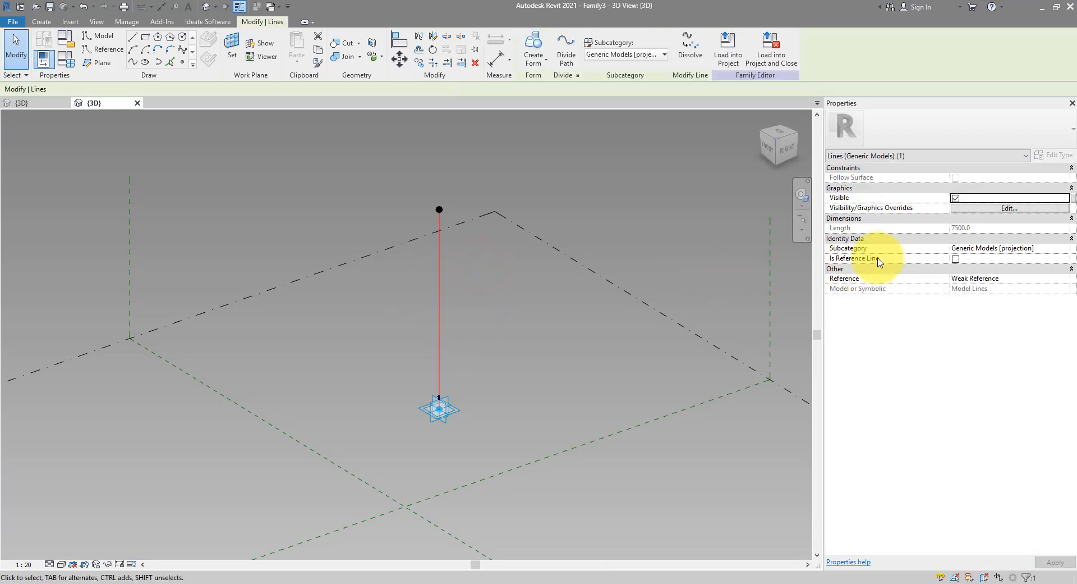
pyautogui.click(956, 259)
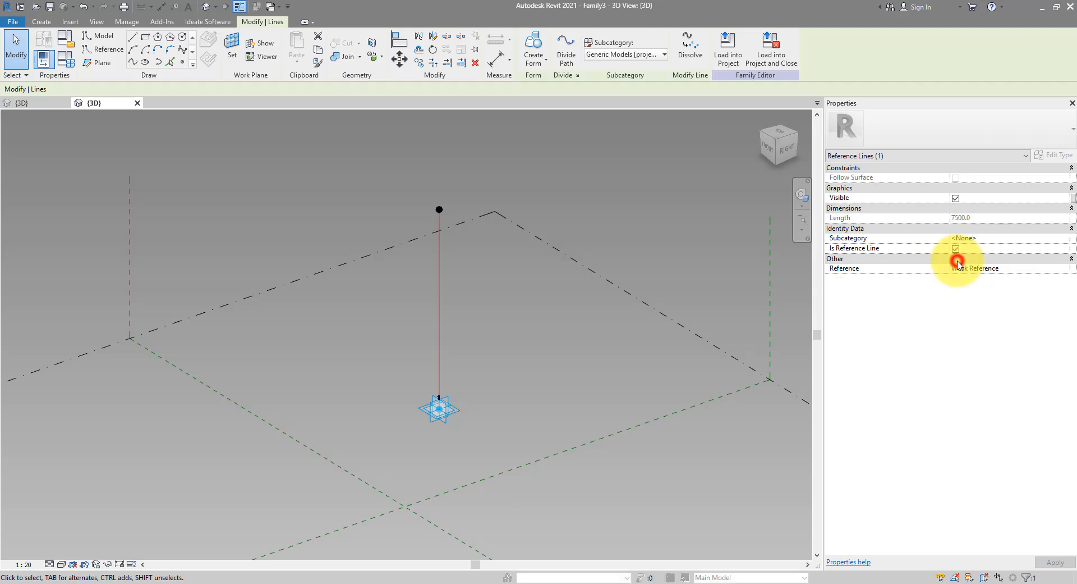
pyautogui.click(509, 292)
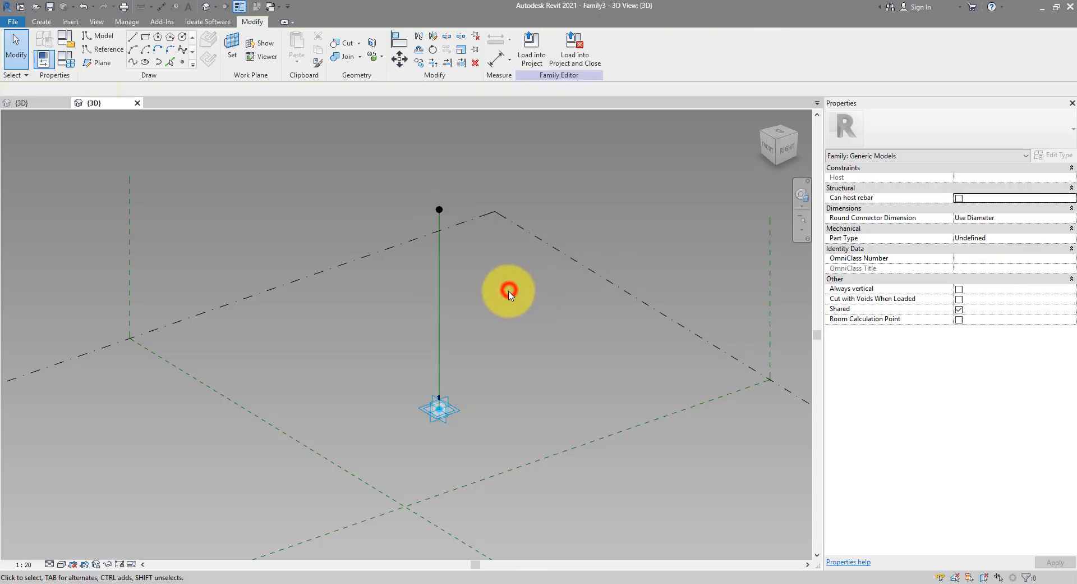
# Inspect the reference line's planes and upper point, and shift the adaptive point to about 5260 mm and 5085 mm from the reference planes
pyautogui.click(441, 274)
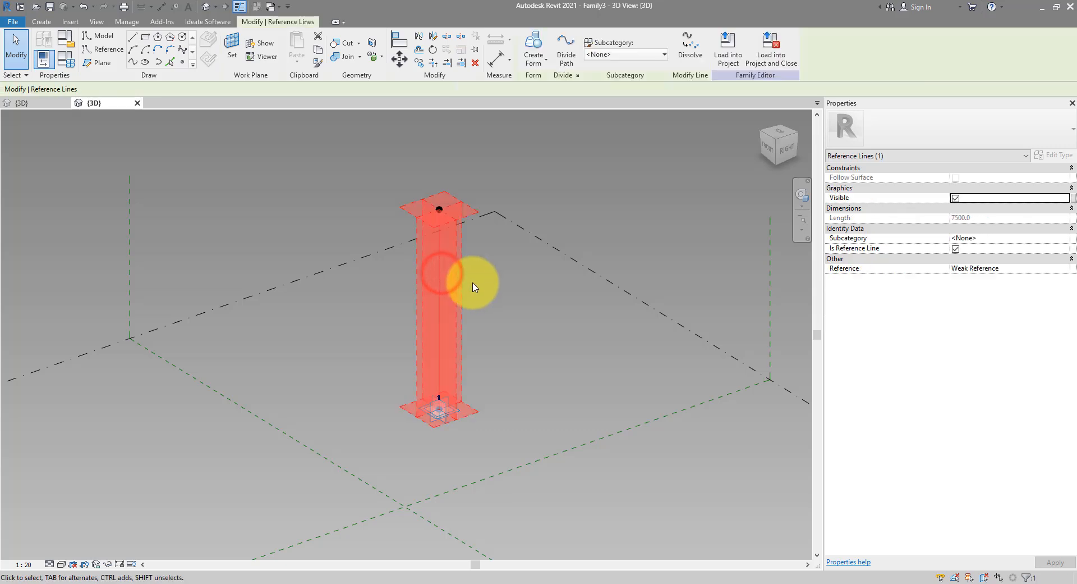
pyautogui.click(493, 365)
pyautogui.moveTo(416, 185); pyautogui.dragTo(467, 229)
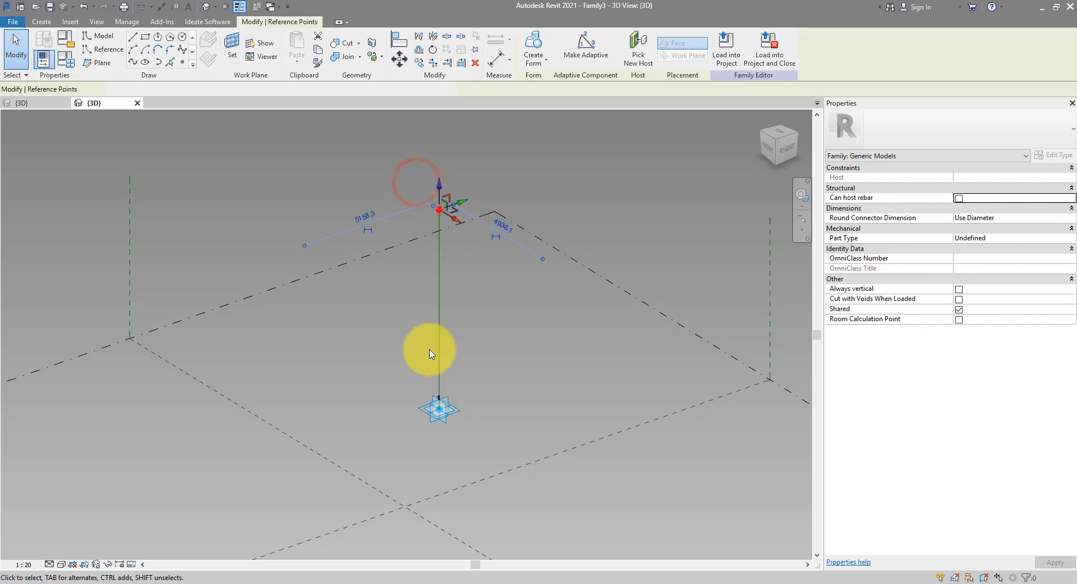
pyautogui.click(443, 418)
pyautogui.moveTo(442, 413)
pyautogui.mouseDown()
pyautogui.moveTo(497, 414)
pyautogui.moveTo(548, 341)
pyautogui.moveTo(399, 383)
pyautogui.moveTo(467, 392)
pyautogui.moveTo(456, 405)
pyautogui.mouseUp()
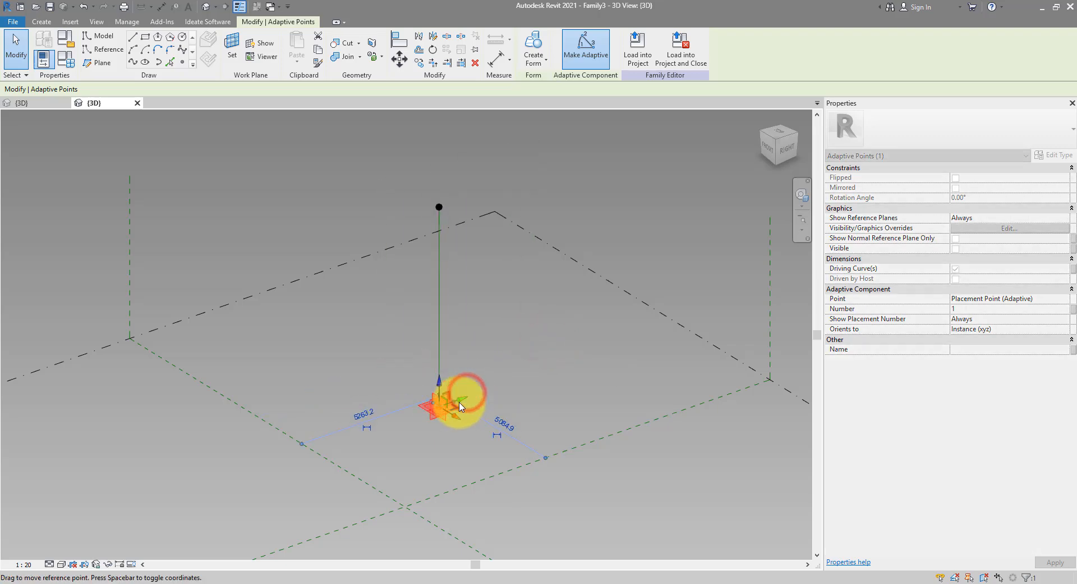
pyautogui.click(493, 344)
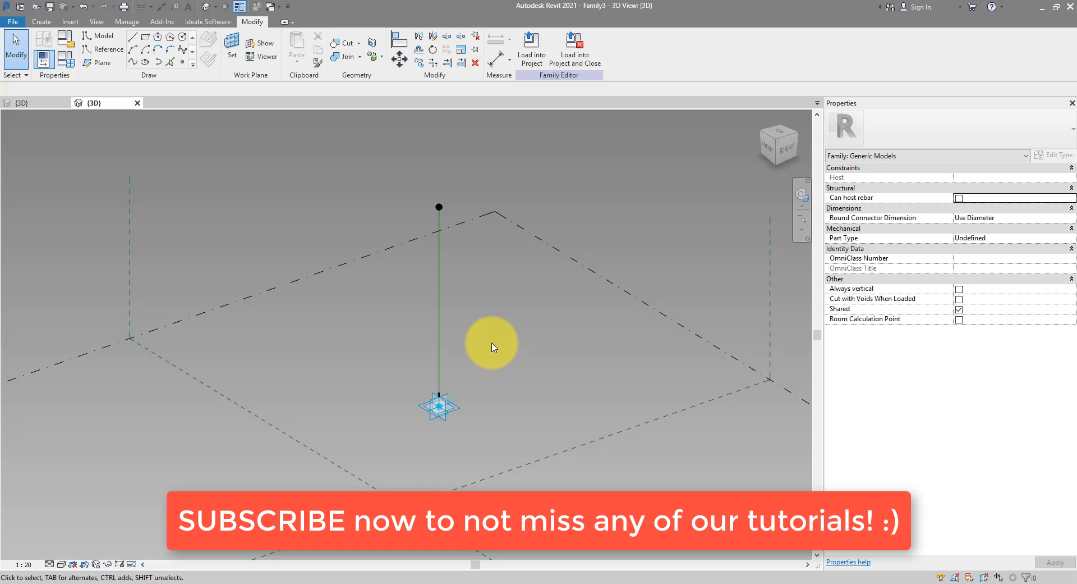
# Place four reference points in a rough square around the adaptive point, on its horizontal plane, in the top view
pyautogui.click(778, 132)
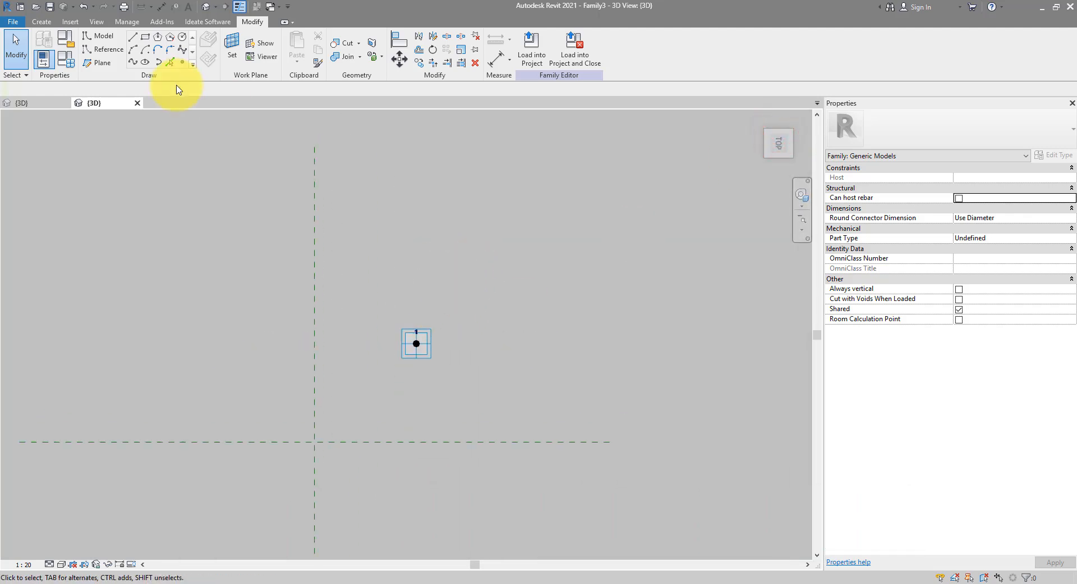
pyautogui.click(182, 62)
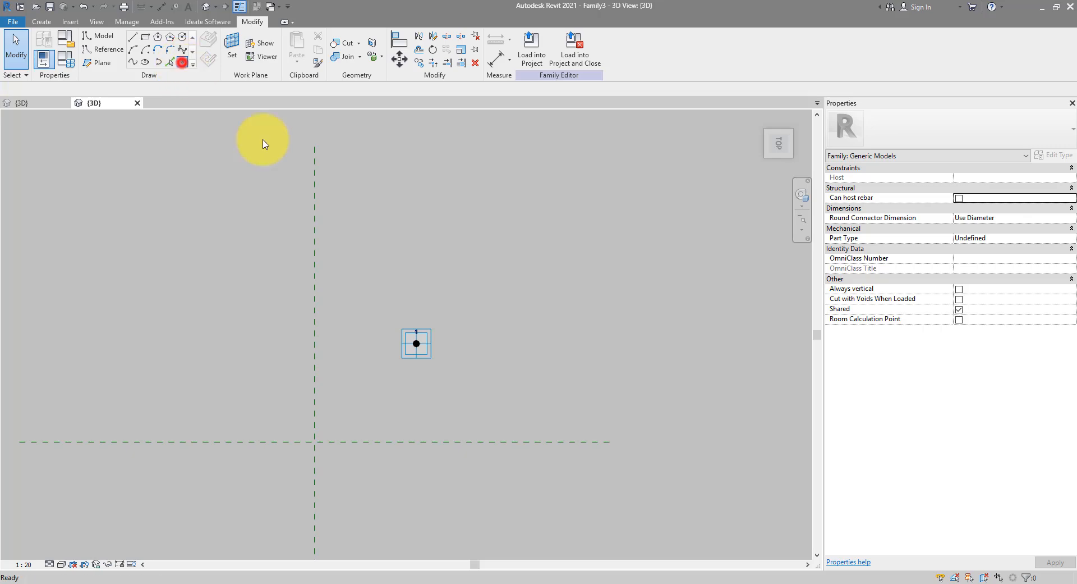
pyautogui.click(380, 306)
pyautogui.click(440, 306)
pyautogui.click(457, 305)
pyautogui.click(461, 382)
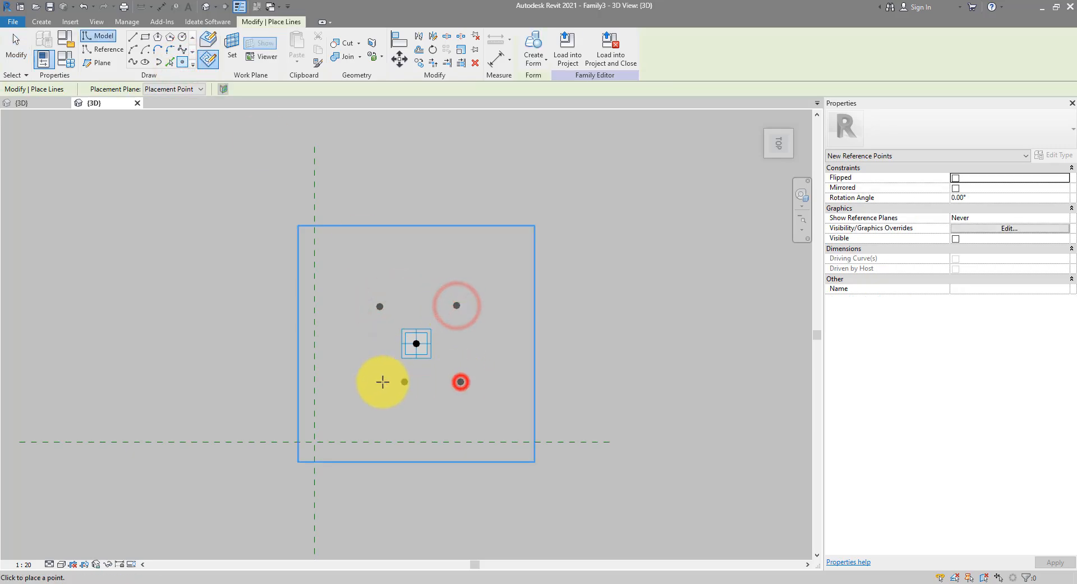
pyautogui.click(379, 383)
pyautogui.click(16, 45)
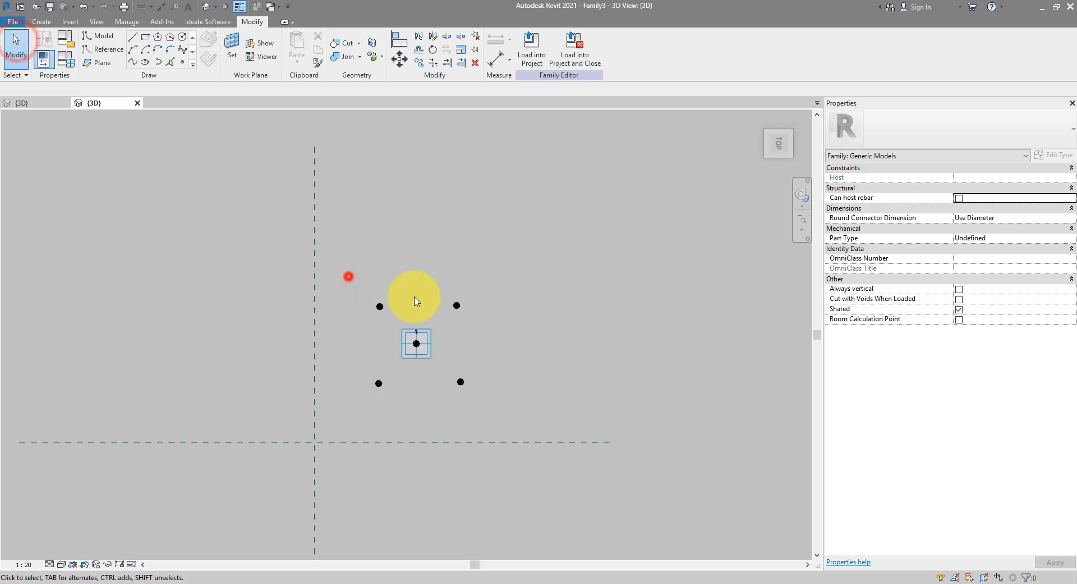
# Select the four outer reference points and make them adaptive
pyautogui.moveTo(348, 276); pyautogui.dragTo(497, 316)
pyautogui.keyDown('ctrl'); pyautogui.moveTo(358, 361); pyautogui.dragTo(520, 426); pyautogui.keyUp('ctrl')
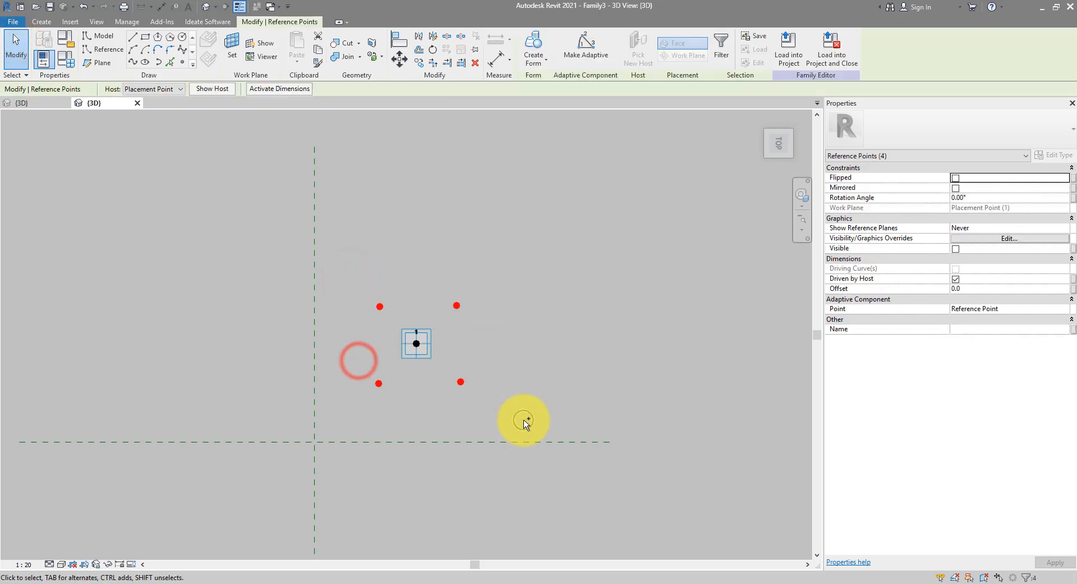
pyautogui.click(589, 69)
pyautogui.click(515, 268)
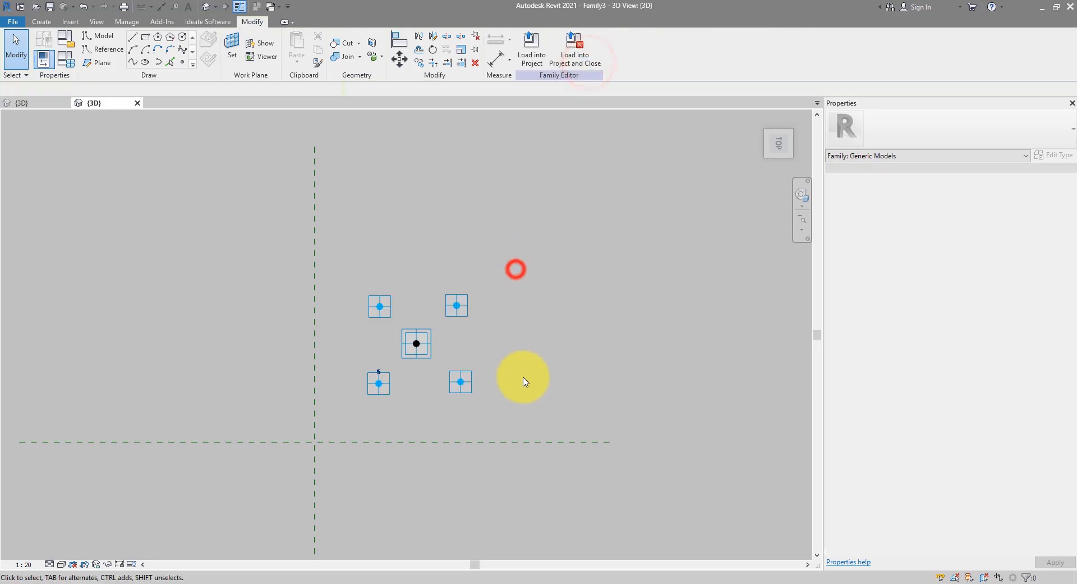
# Select the four outer adaptive points and move them 10 m straight up, viewed from the right side
pyautogui.keyDown('shift'); pyautogui.moveTo(525, 377); pyautogui.dragTo(300, 403, button='middle'); pyautogui.keyUp('shift')
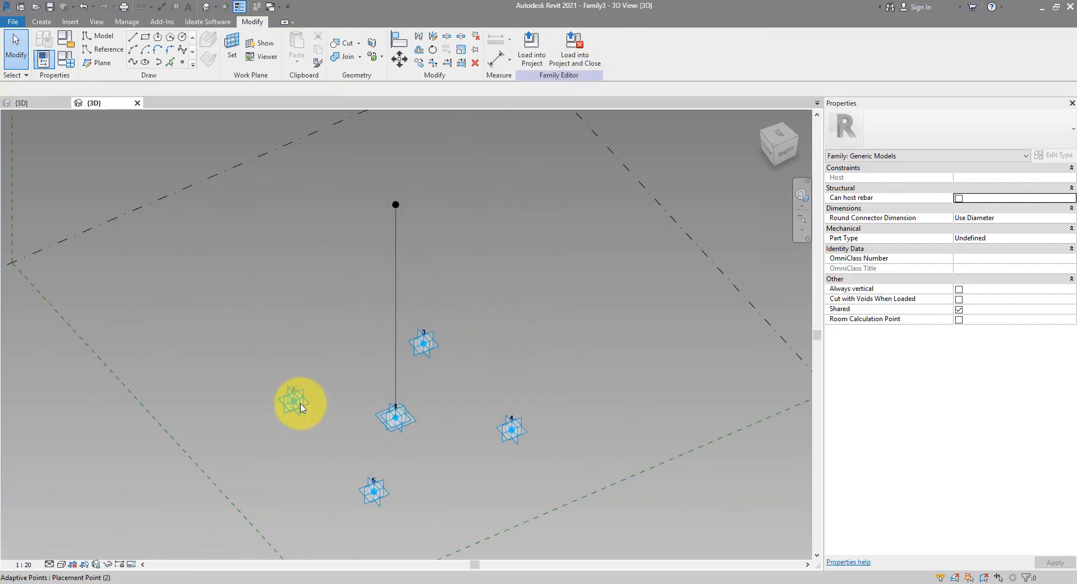
pyautogui.keyDown('ctrl'); pyautogui.click(423, 347); pyautogui.keyUp('ctrl')
pyautogui.keyDown('ctrl'); pyautogui.click(509, 432); pyautogui.keyUp('ctrl')
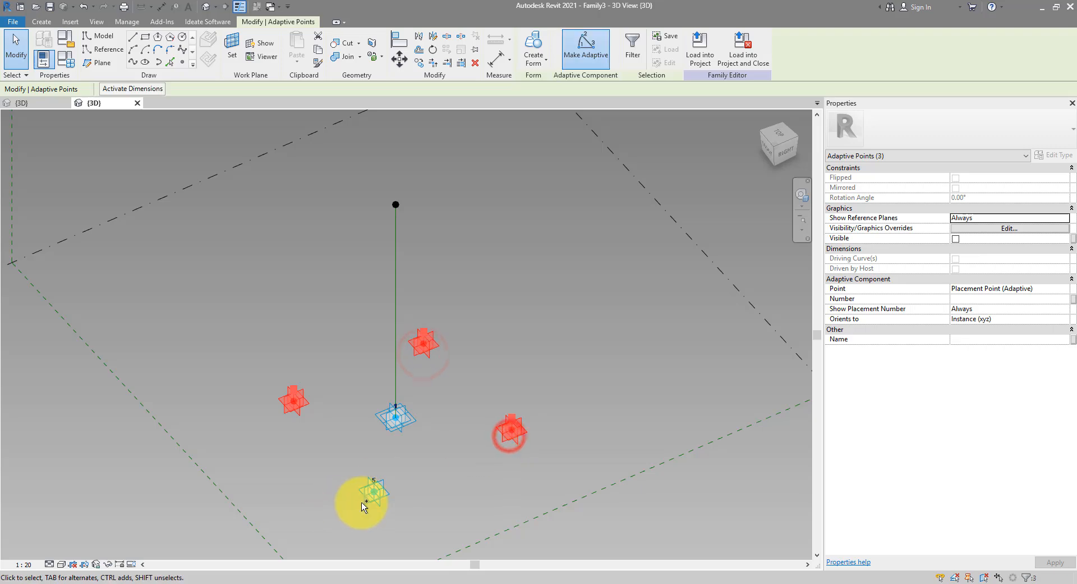
pyautogui.keyDown('ctrl'); pyautogui.click(364, 499); pyautogui.keyUp('ctrl')
pyautogui.click(779, 153)
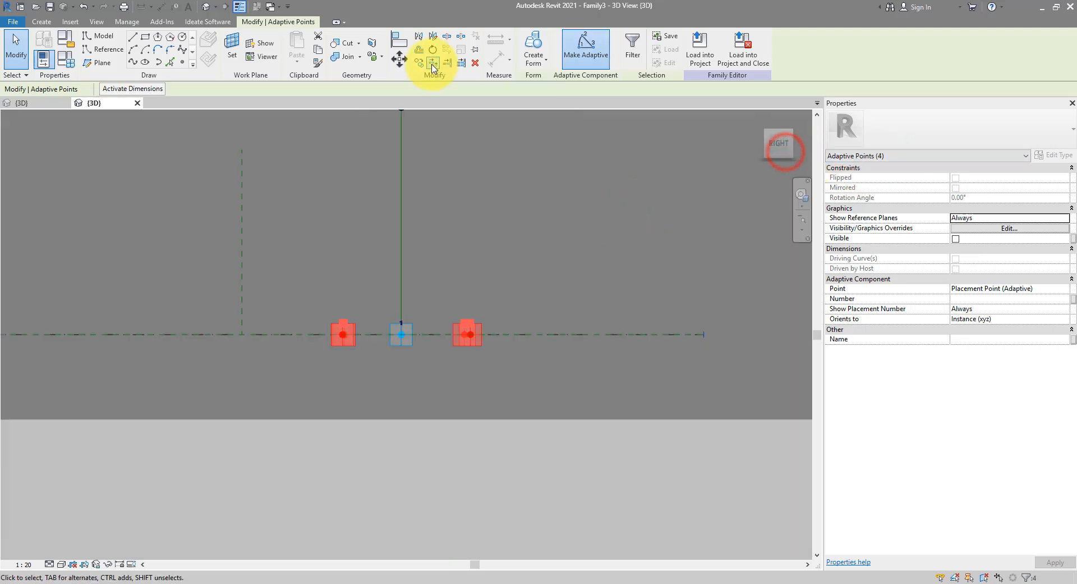
pyautogui.click(400, 59)
pyautogui.click(464, 255)
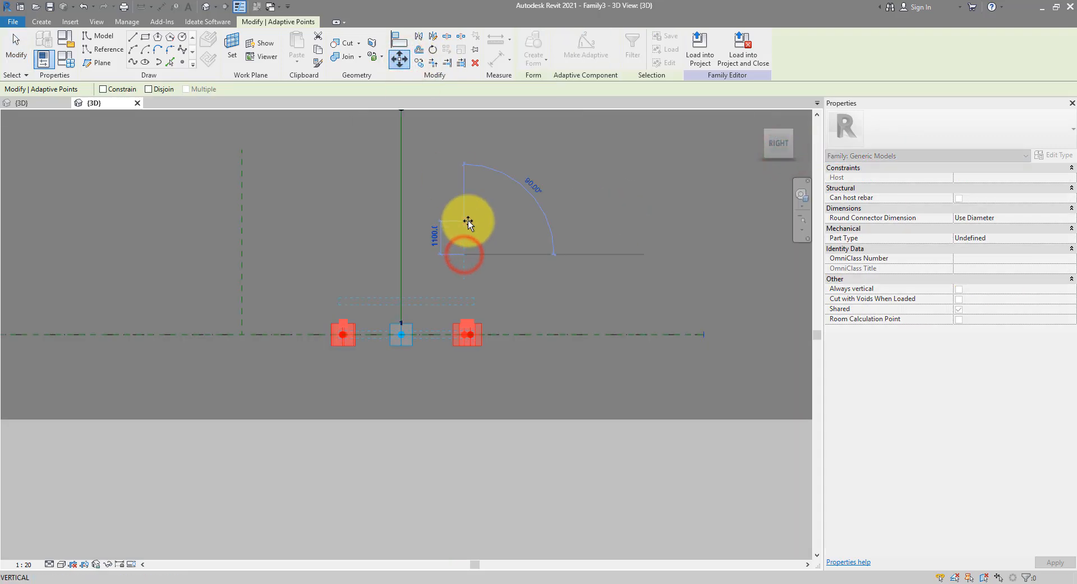
pyautogui.write('10')
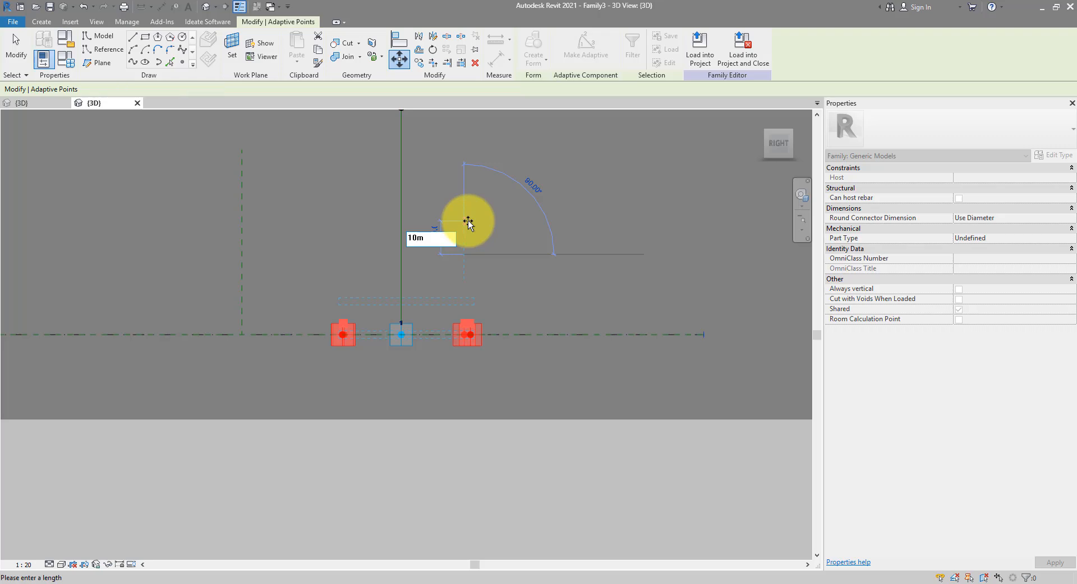
pyautogui.write('m')
pyautogui.press('Return')
pyautogui.moveTo(483, 221); pyautogui.dragTo(488, 337, button='middle')
pyautogui.click(555, 342)
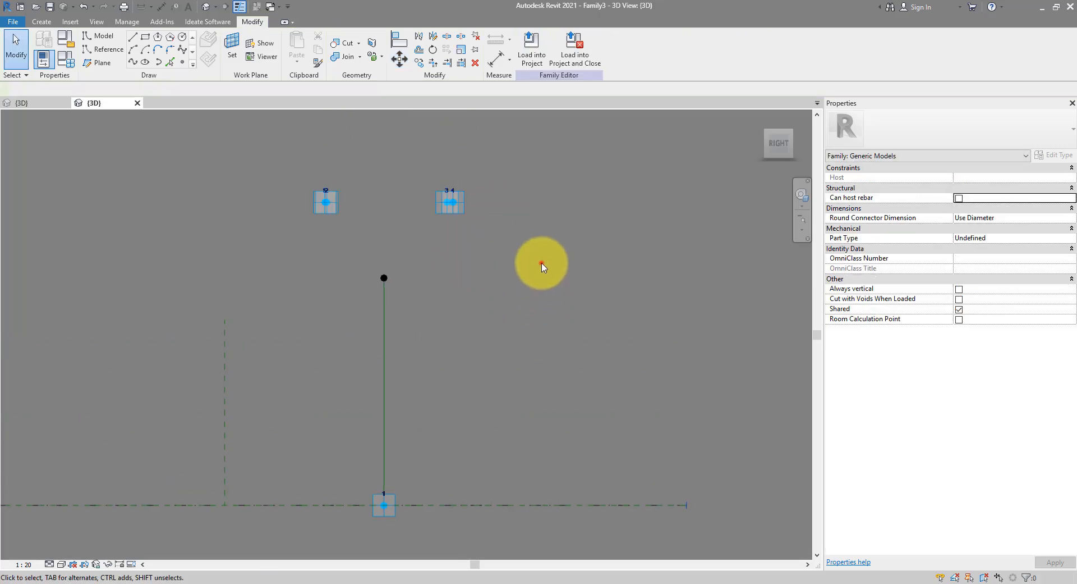
# Connect the vertical line's upper node to adaptive points 4 and 3 with separate splines through points
pyautogui.keyDown('shift'); pyautogui.moveTo(541, 264); pyautogui.dragTo(551, 421, button='middle'); pyautogui.keyUp('shift')
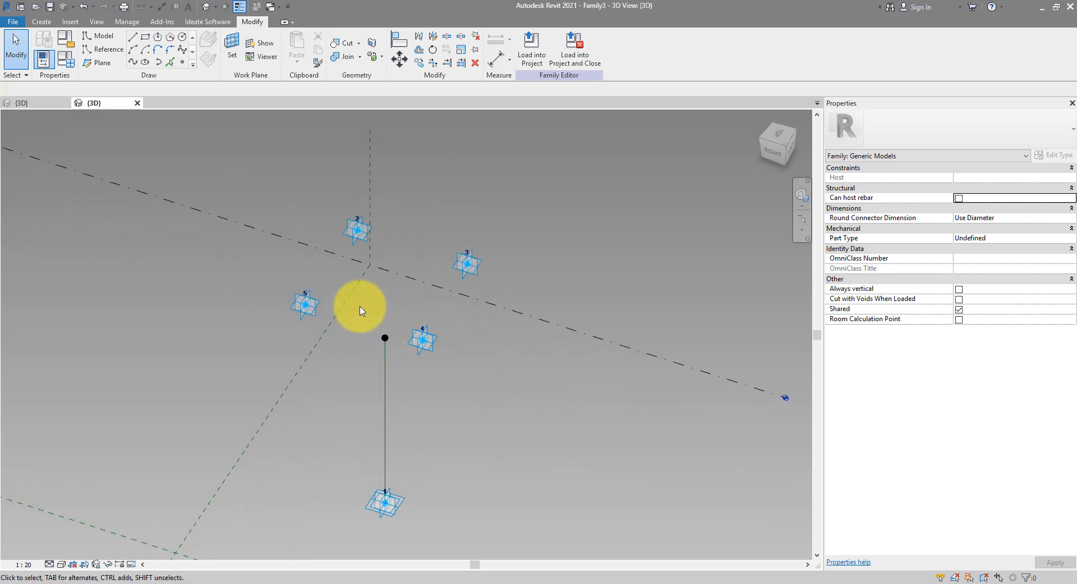
pyautogui.moveTo(361, 311); pyautogui.dragTo(456, 361)
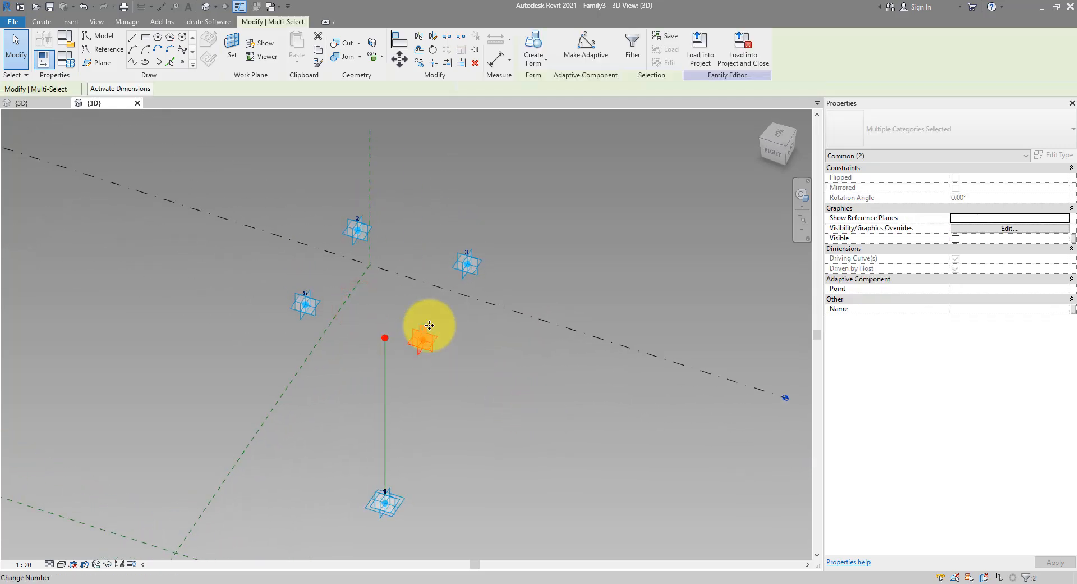
pyautogui.click(132, 65)
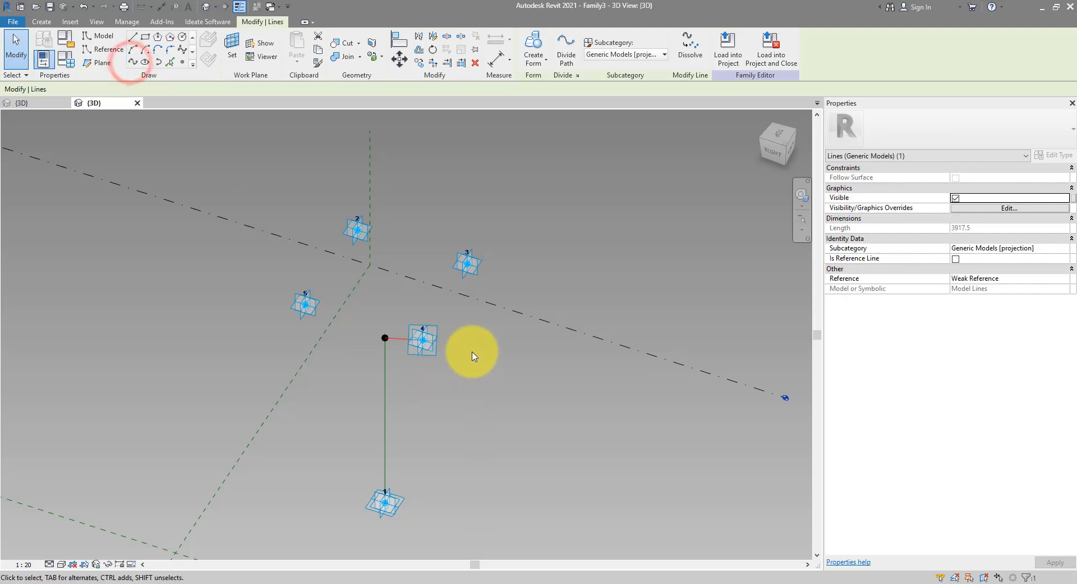
pyautogui.click(473, 353)
pyautogui.moveTo(364, 308); pyautogui.dragTo(404, 357)
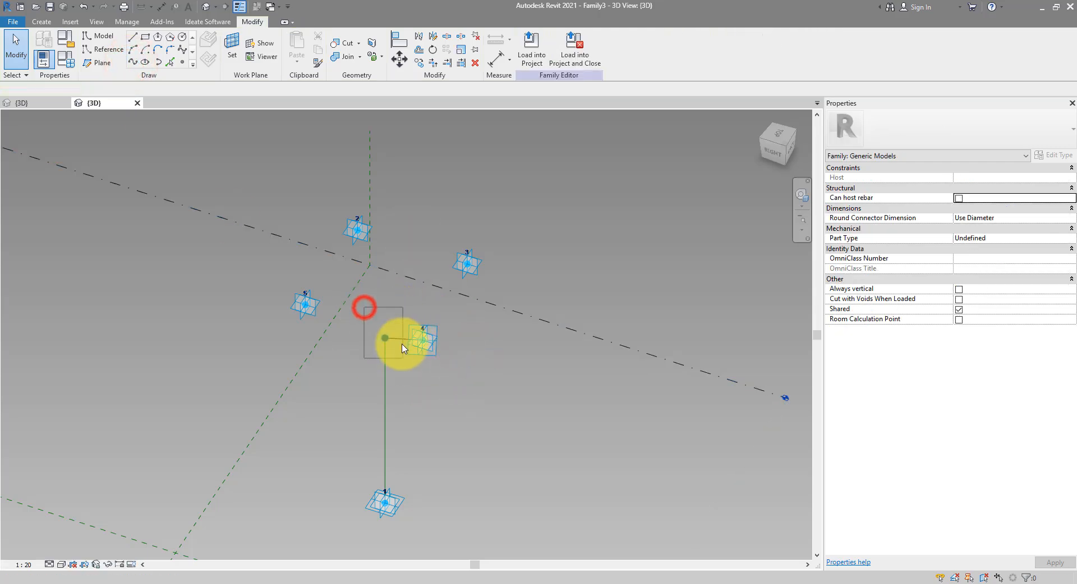
pyautogui.keyDown('ctrl'); pyautogui.moveTo(436, 219); pyautogui.dragTo(529, 312); pyautogui.keyUp('ctrl')
pyautogui.click(131, 63)
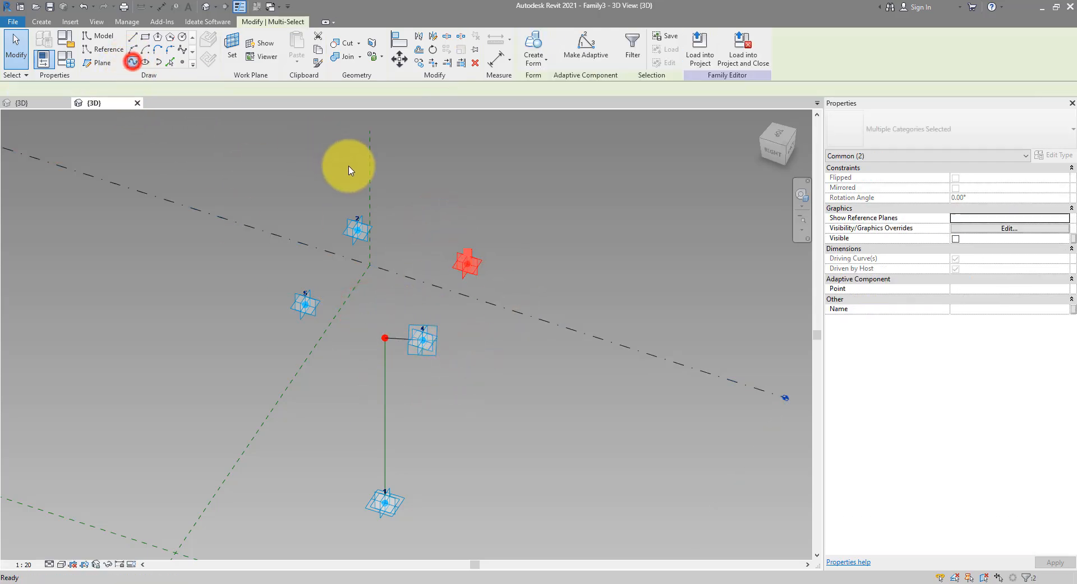
# Connect the upper node to adaptive points 2 and 5 with separate splines through points
pyautogui.moveTo(332, 205); pyautogui.dragTo(396, 361)
pyautogui.click(132, 63)
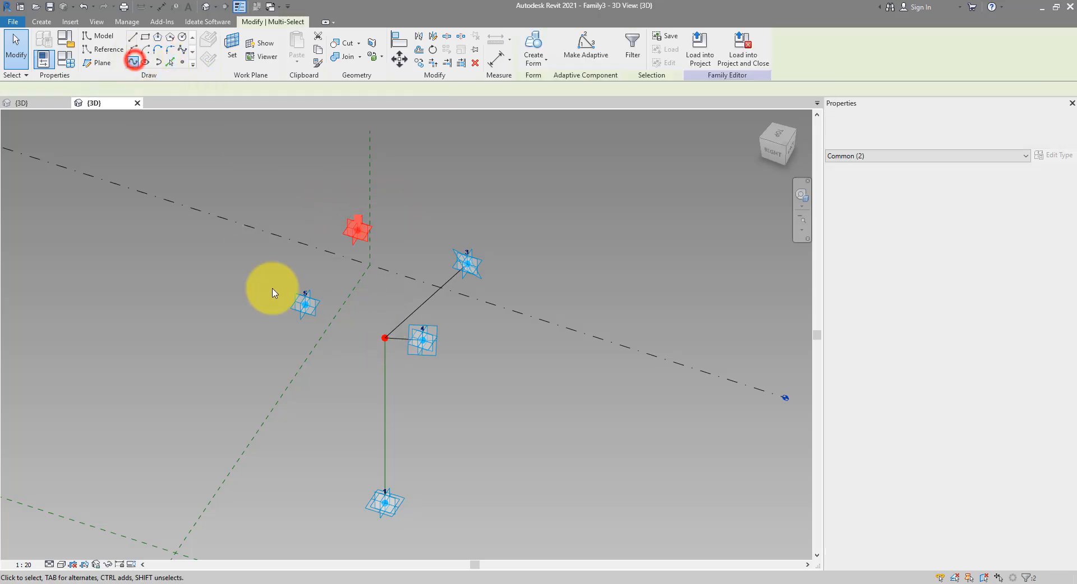
pyautogui.moveTo(273, 284); pyautogui.dragTo(396, 362)
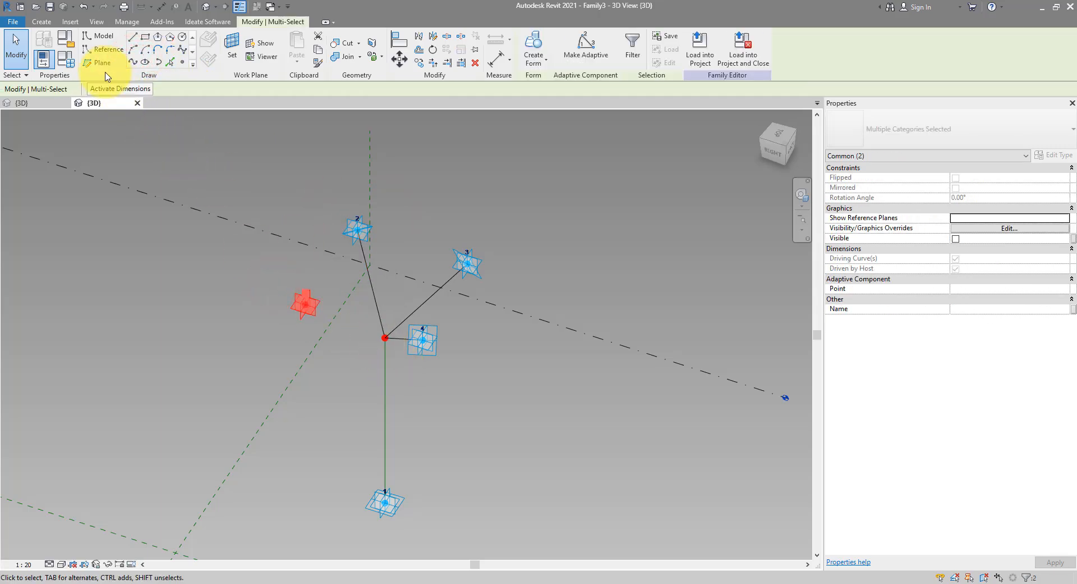
pyautogui.click(133, 63)
pyautogui.click(461, 234)
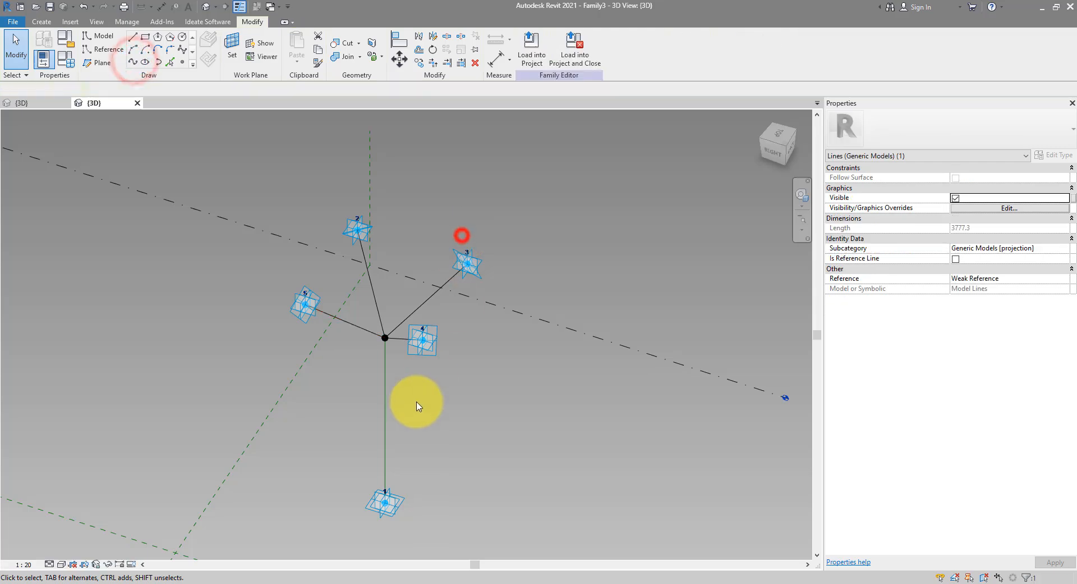
# Select the four branch lines together and turn them into reference lines
pyautogui.moveTo(414, 404)
pyautogui.keyDown('shift'); pyautogui.mouseDown(button='middle')
pyautogui.moveTo(493, 342)
pyautogui.moveTo(500, 287)
pyautogui.moveTo(488, 248)
pyautogui.moveTo(452, 262)
pyautogui.mouseUp(button='middle'); pyautogui.keyUp('shift')
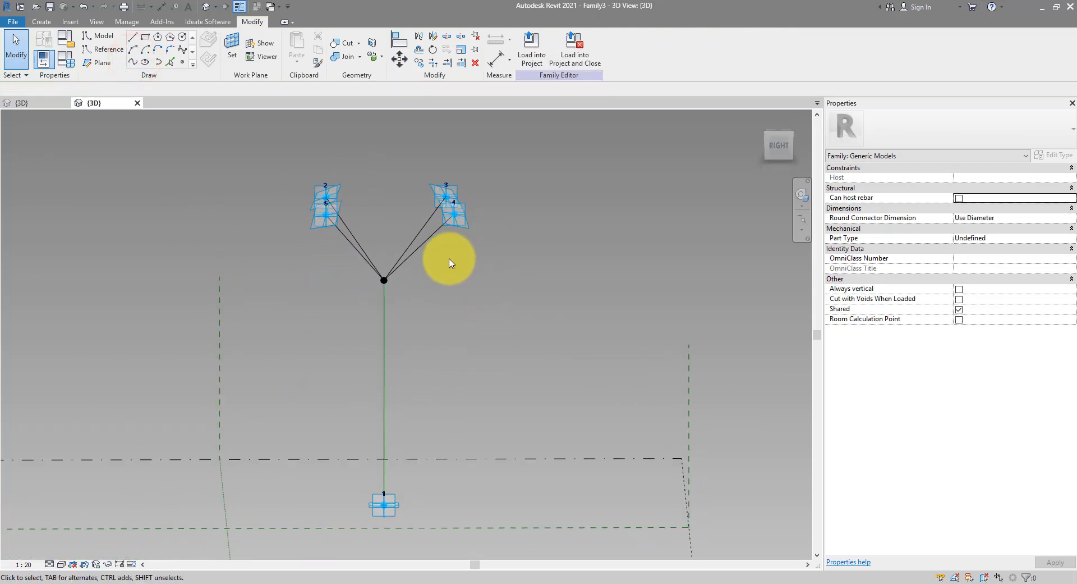
pyautogui.click(462, 243)
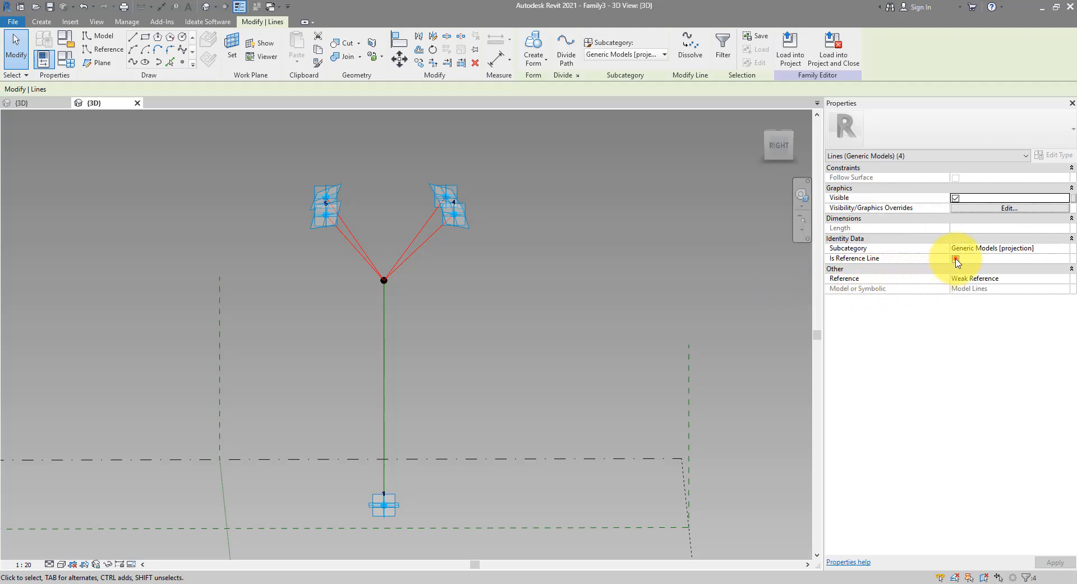
pyautogui.click(956, 259)
pyautogui.click(455, 257)
# Place a reference point hosted on the vertical reference line just below the upper node, using drawing on face
pyautogui.keyDown('shift'); pyautogui.moveTo(601, 257); pyautogui.dragTo(409, 339, button='middle'); pyautogui.keyUp('shift')
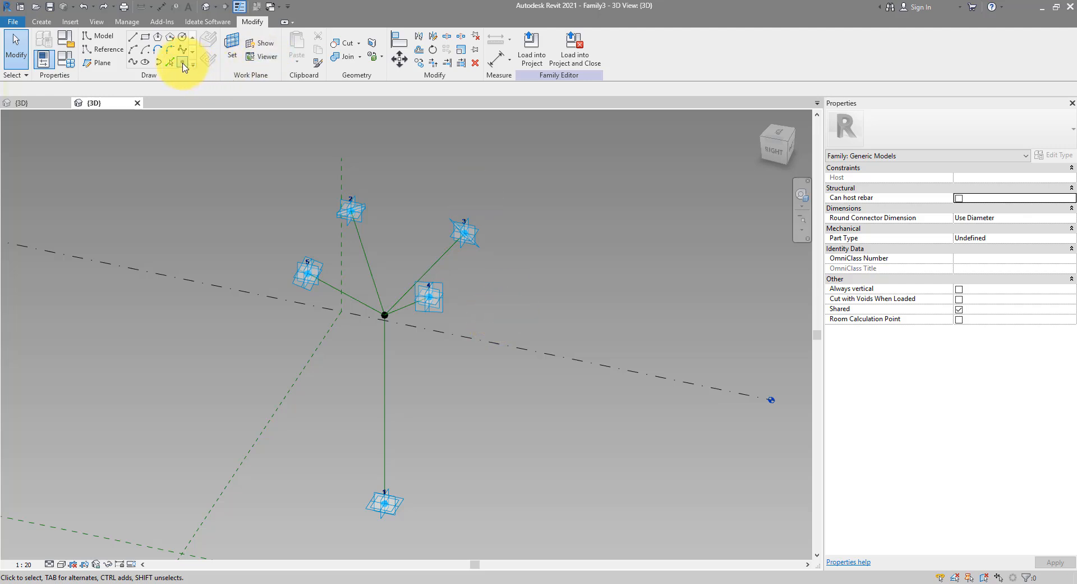
pyautogui.click(184, 65)
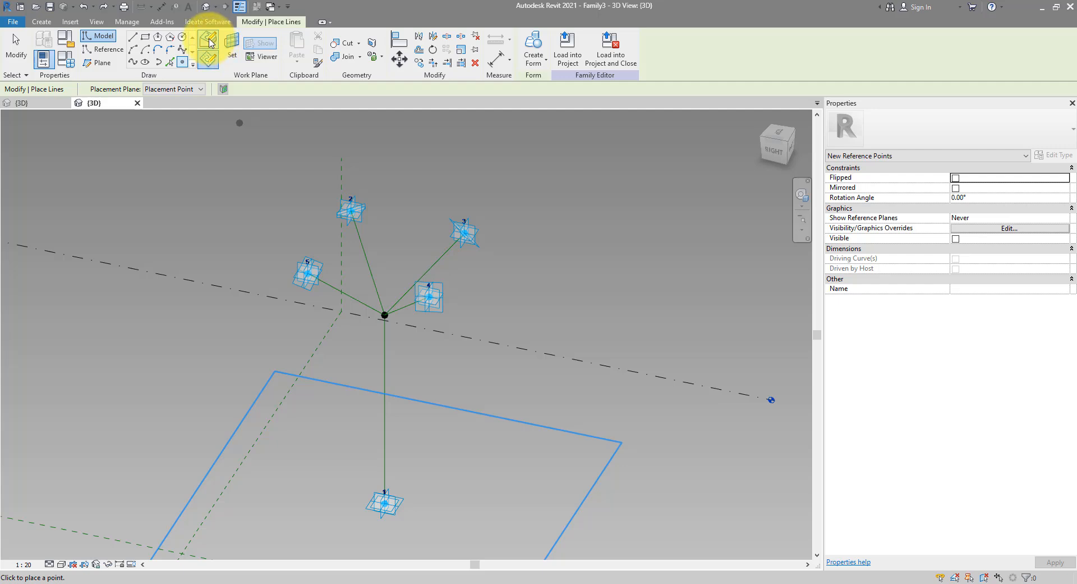
pyautogui.click(211, 44)
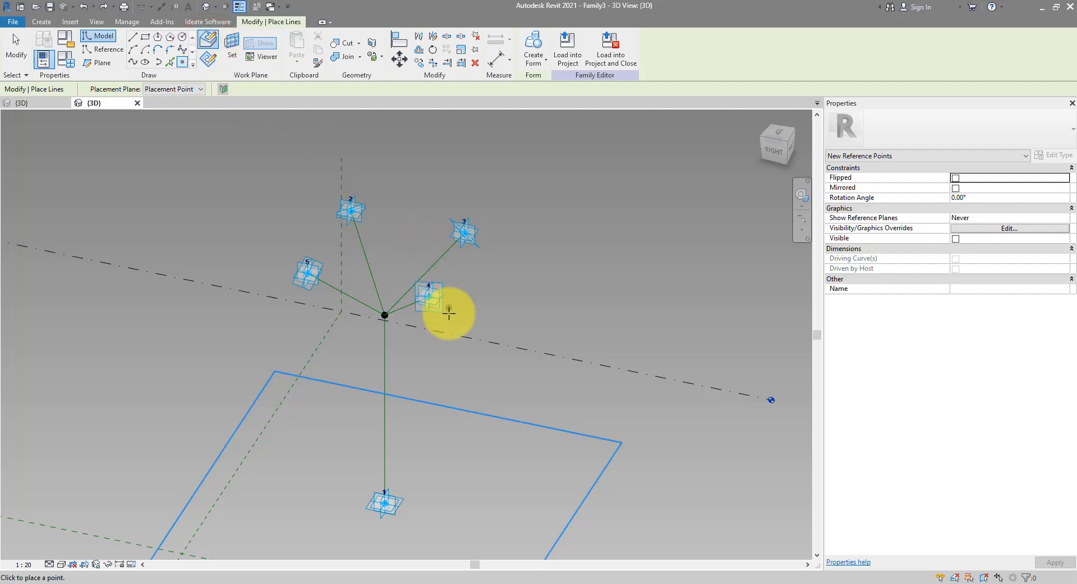
pyautogui.click(386, 337)
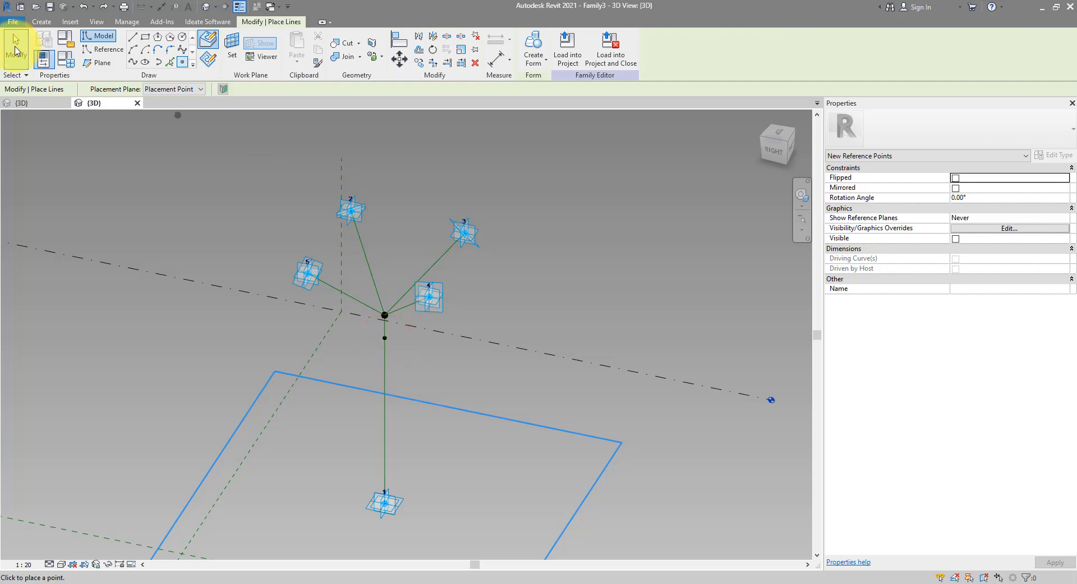
pyautogui.click(15, 44)
# Switch to the Trunk family and load it into the branching family, ready for placement
pyautogui.scroll(2, 416, 354)
pyautogui.moveTo(415, 354); pyautogui.dragTo(395, 276, button='middle')
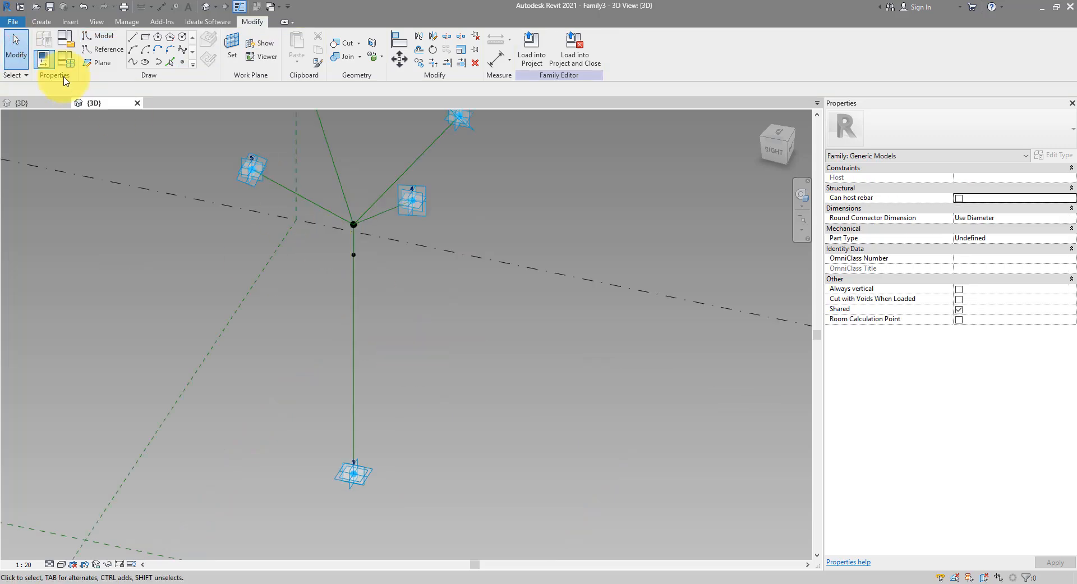
pyautogui.click(39, 103)
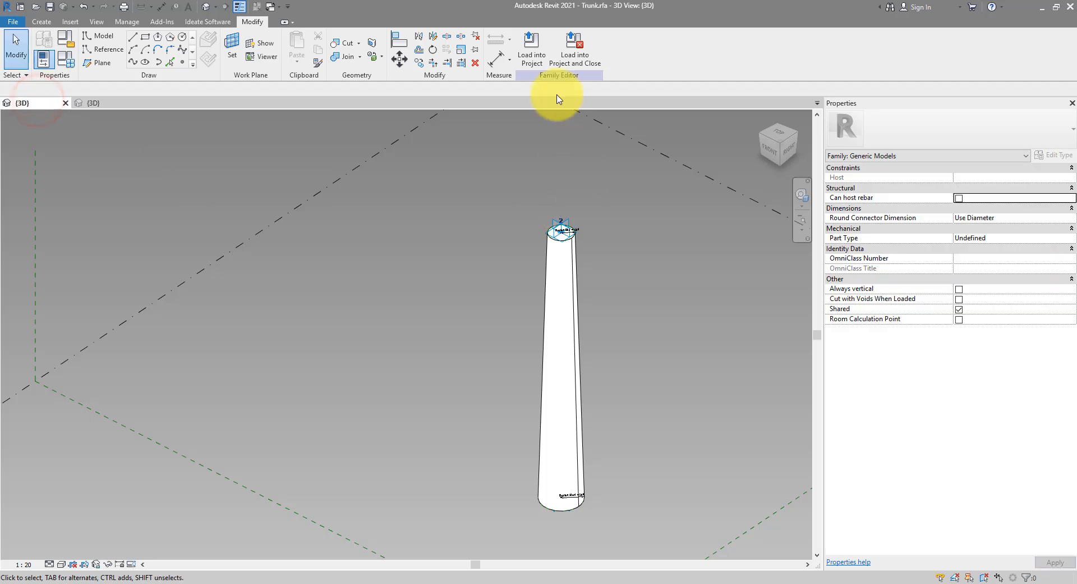
pyautogui.click(532, 57)
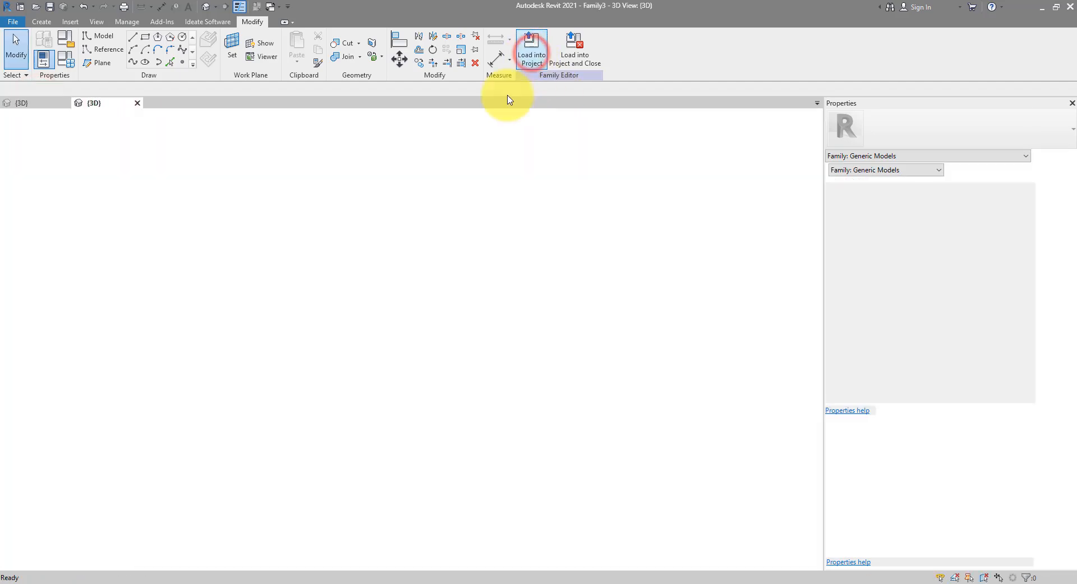
pyautogui.scroll(-2, 471, 449)
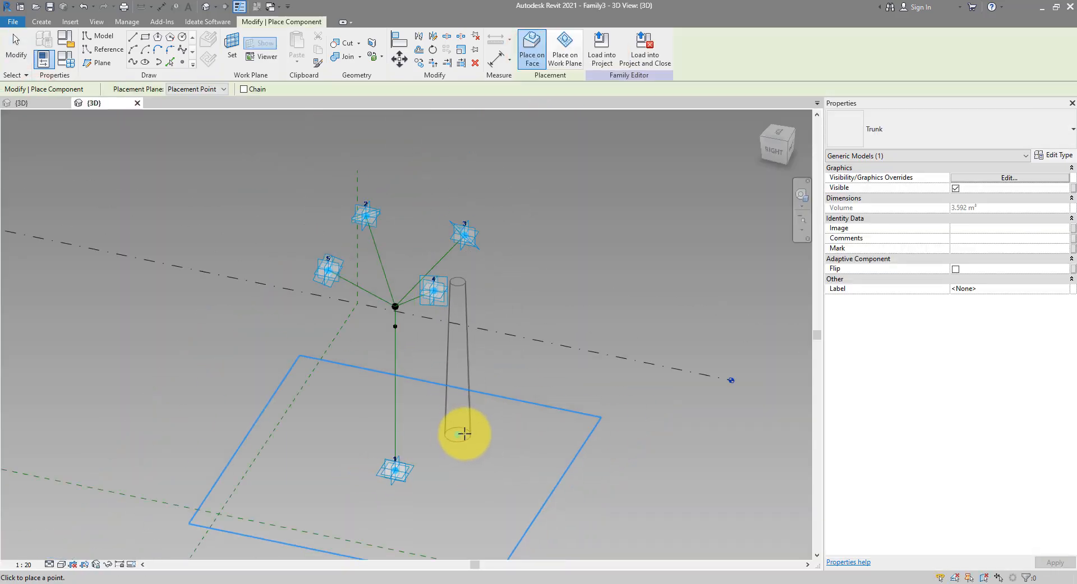
pyautogui.scroll(1, 473, 426)
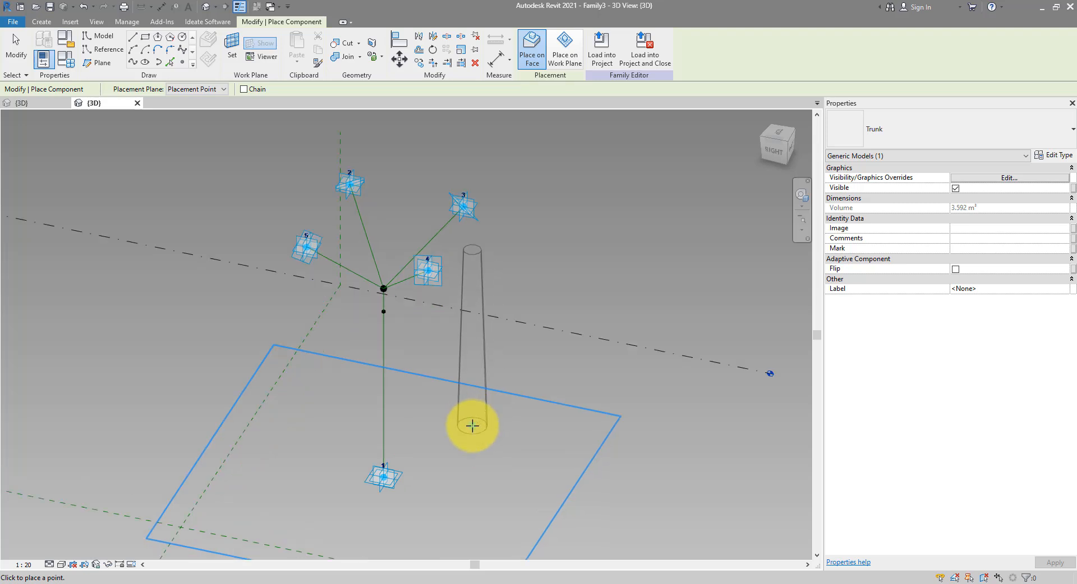
# Place the Trunk component from adaptive point 1 at the base to the hosted point below the upper node
pyautogui.click(384, 474)
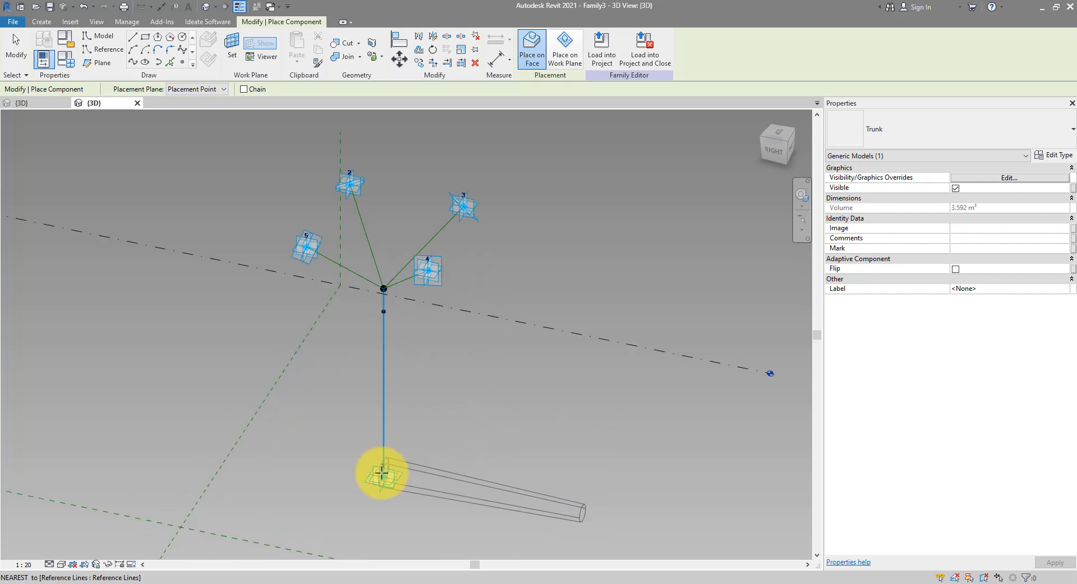
pyautogui.click(382, 477)
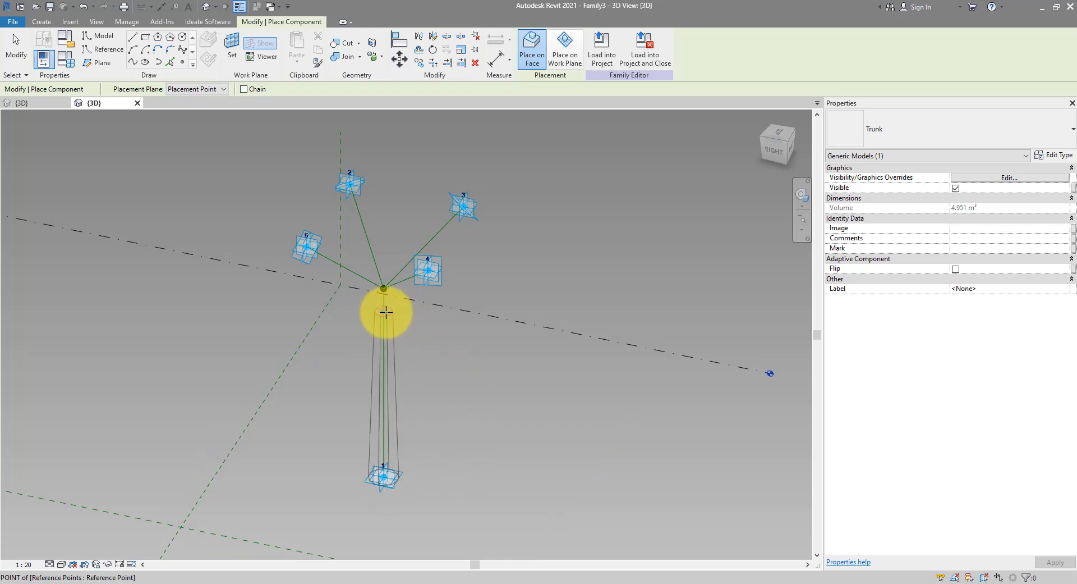
pyautogui.click(385, 311)
pyautogui.press('Escape')
# Shift the trunk's top reference point slightly up the vertical reference line, to a normalized curve parameter of about 0.897
pyautogui.scroll(2, 440, 348)
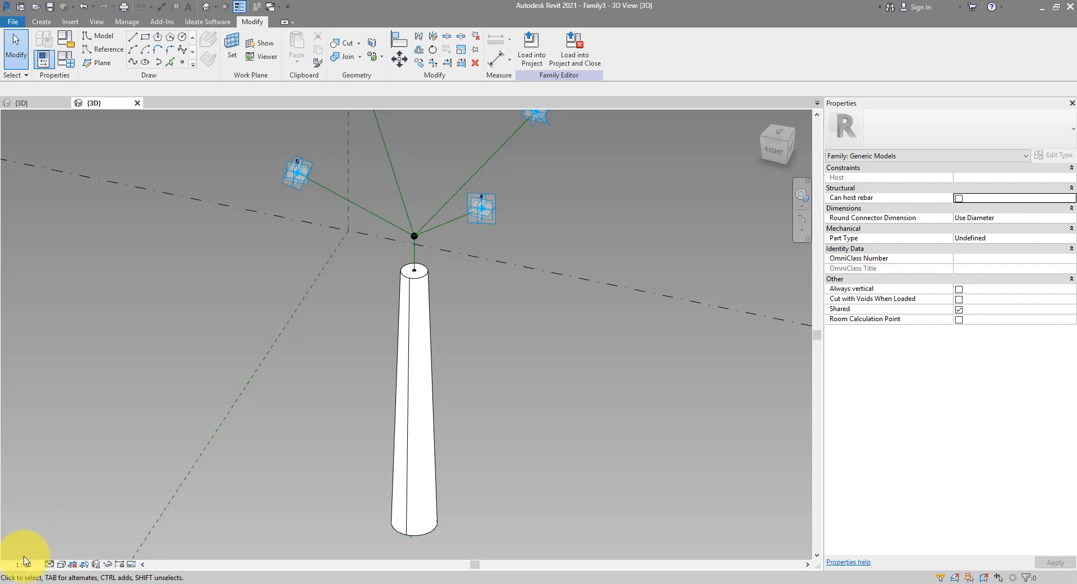
pyautogui.click(416, 273)
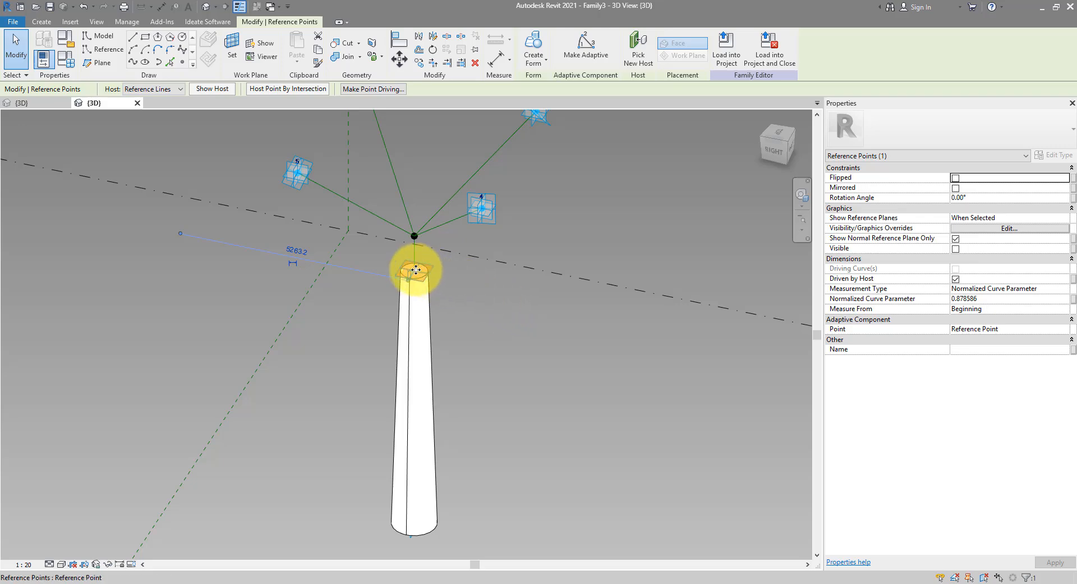
pyautogui.moveTo(426, 273)
pyautogui.mouseDown()
pyautogui.moveTo(424, 387)
pyautogui.moveTo(421, 267)
pyautogui.mouseUp()
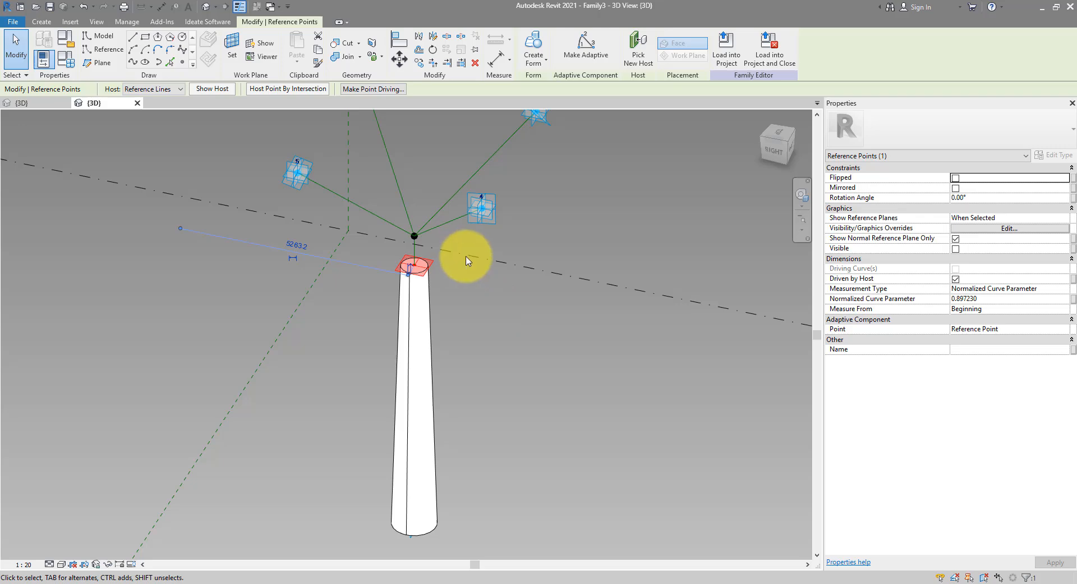
pyautogui.scroll(5, 427, 247)
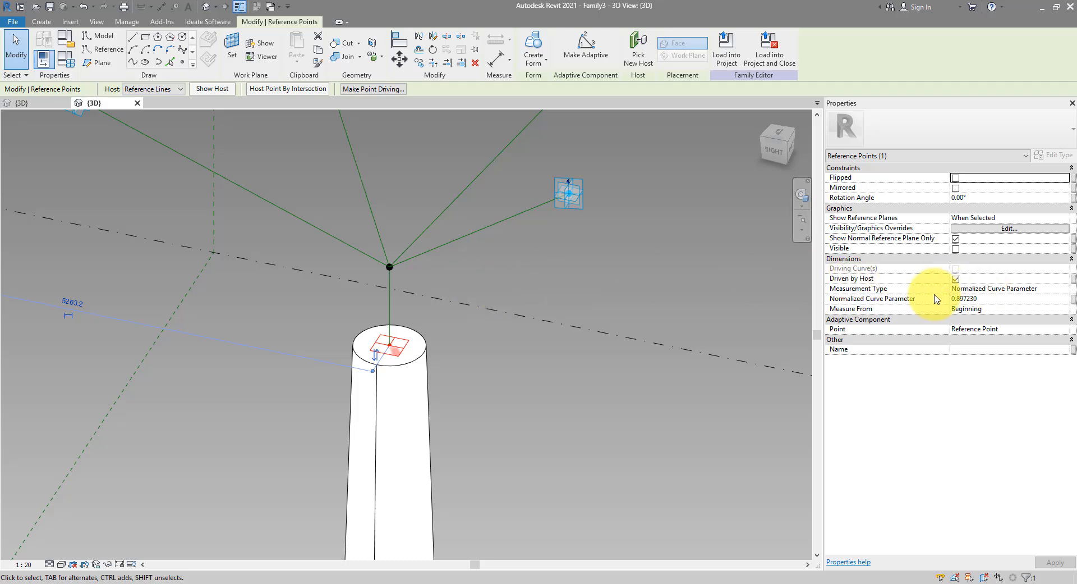
# Switch the trunk's top hosted point to the Segment Length measurement type and set its segment length to 500
pyautogui.click(1034, 288)
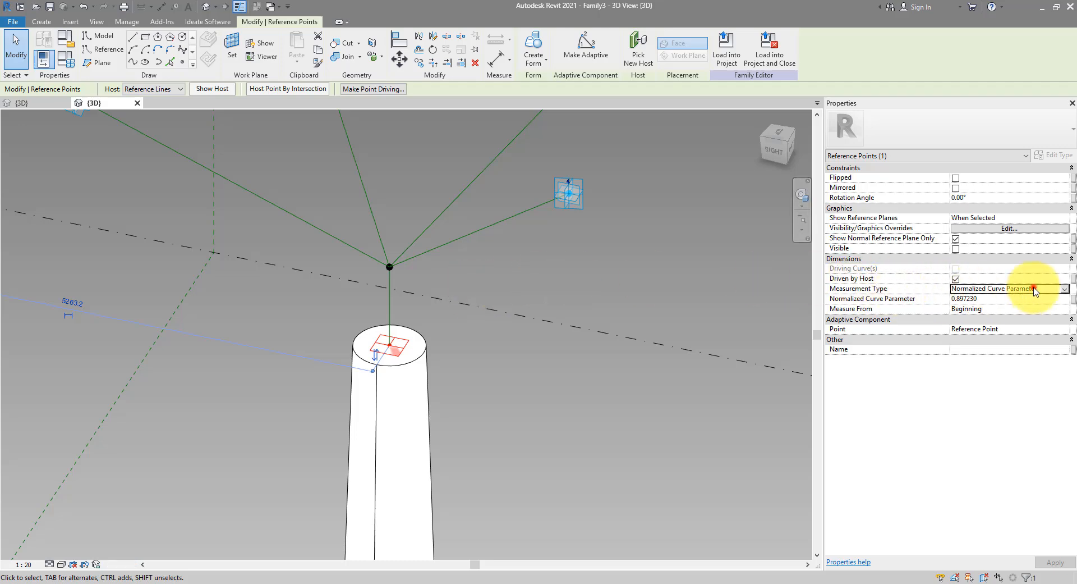
pyautogui.click(1065, 290)
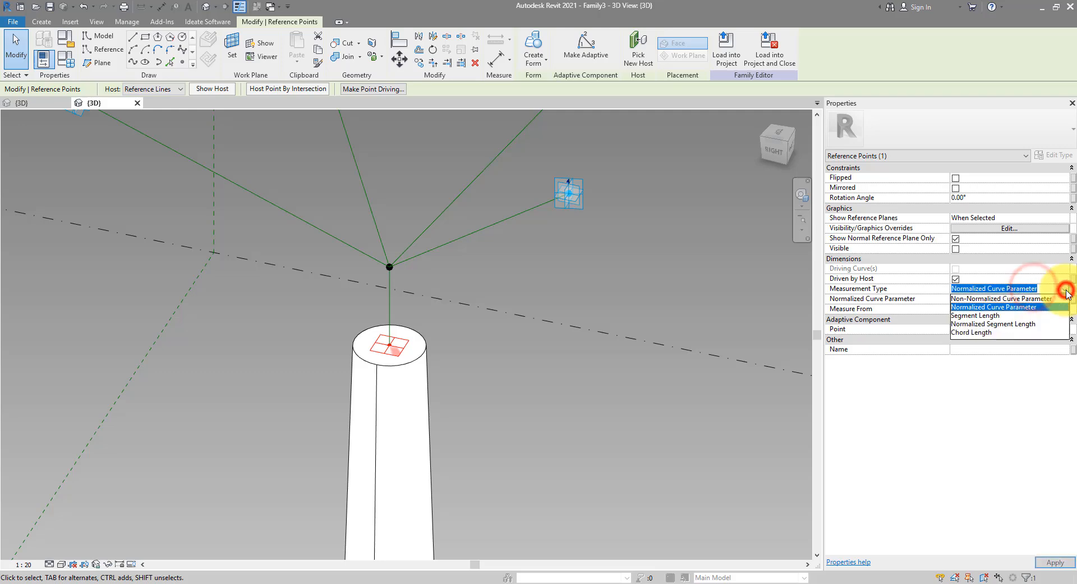
pyautogui.click(977, 316)
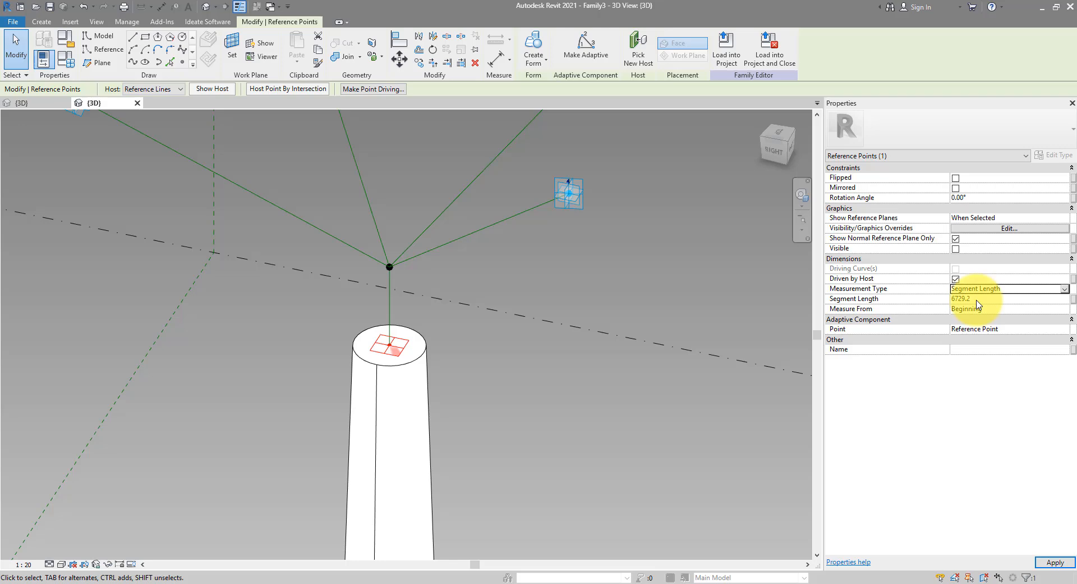
pyautogui.click(978, 299)
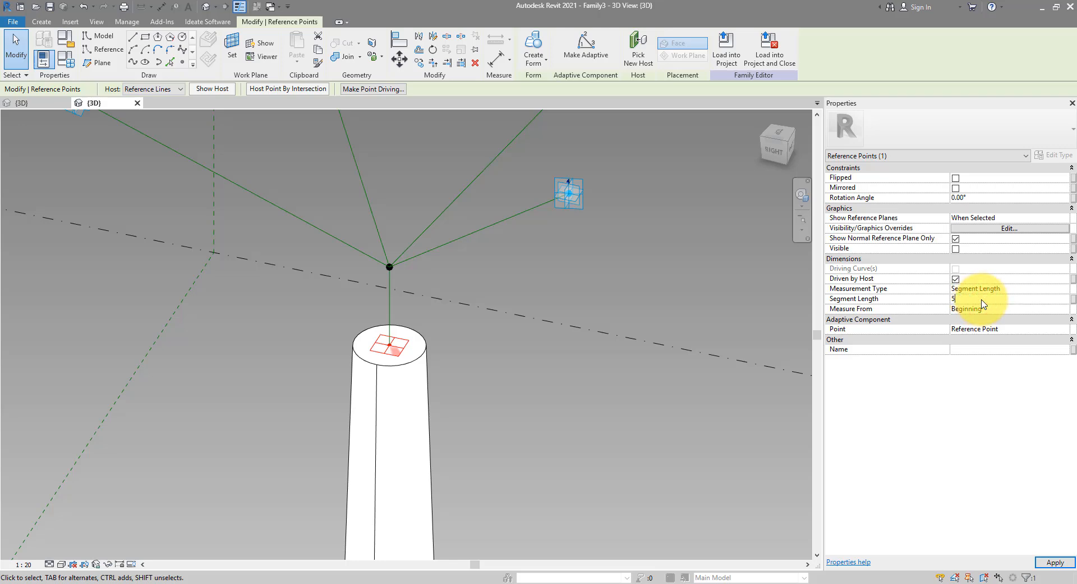
pyautogui.press('Return')
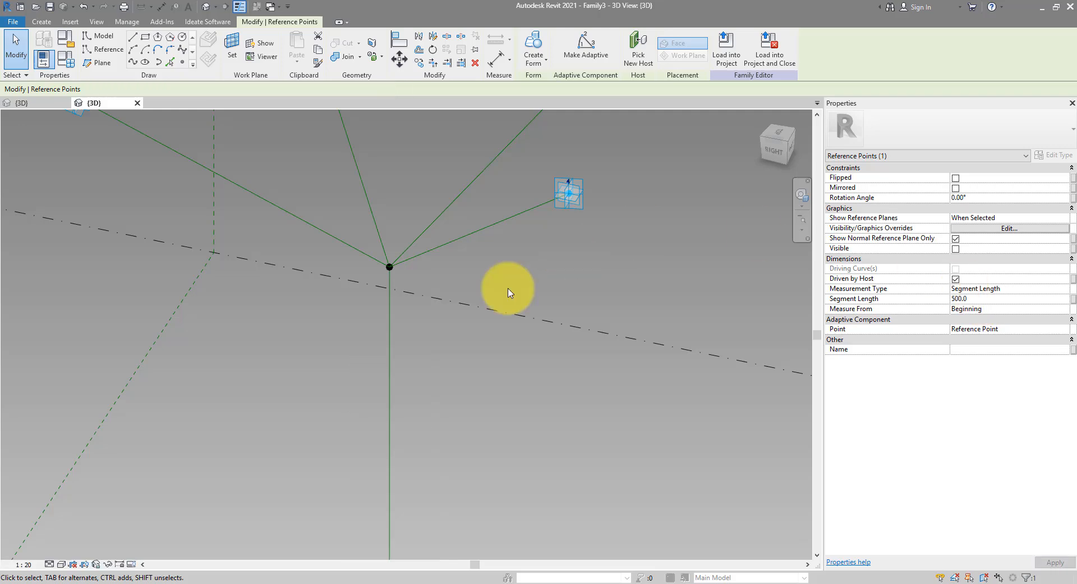
# Measure the trunk's top hosted point from the End of its reference line, with a segment length of 500
pyautogui.scroll(-4, 433, 300)
pyautogui.moveTo(485, 299); pyautogui.dragTo(481, 204, button='middle')
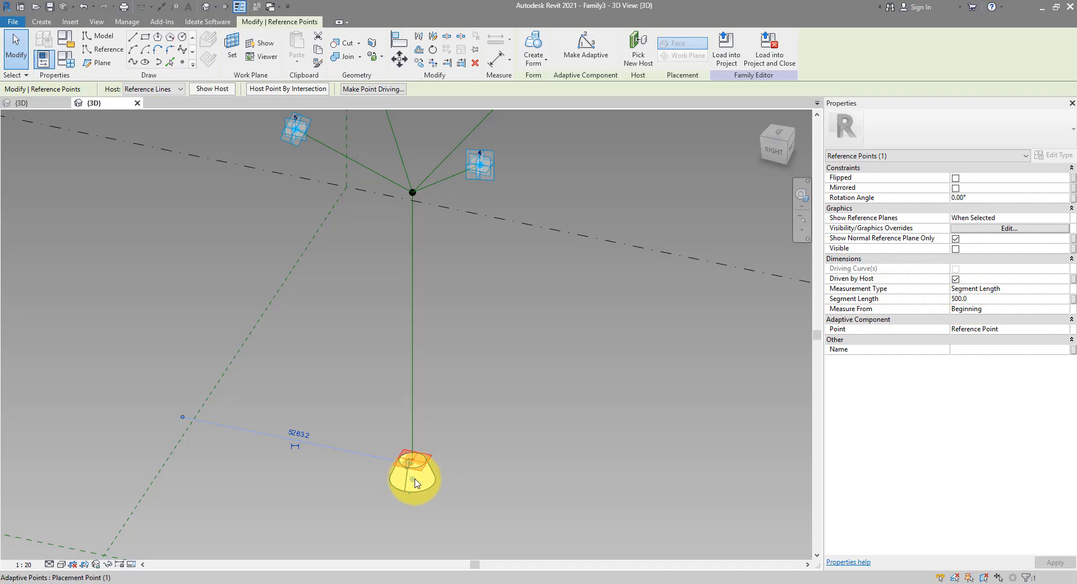
pyautogui.click(1001, 309)
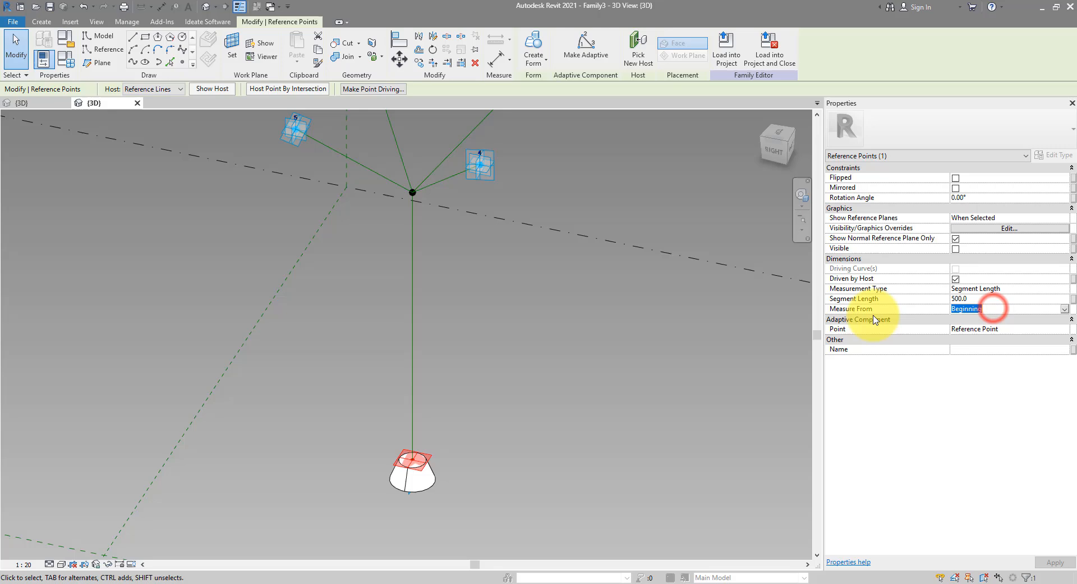
pyautogui.click(1066, 313)
pyautogui.click(964, 328)
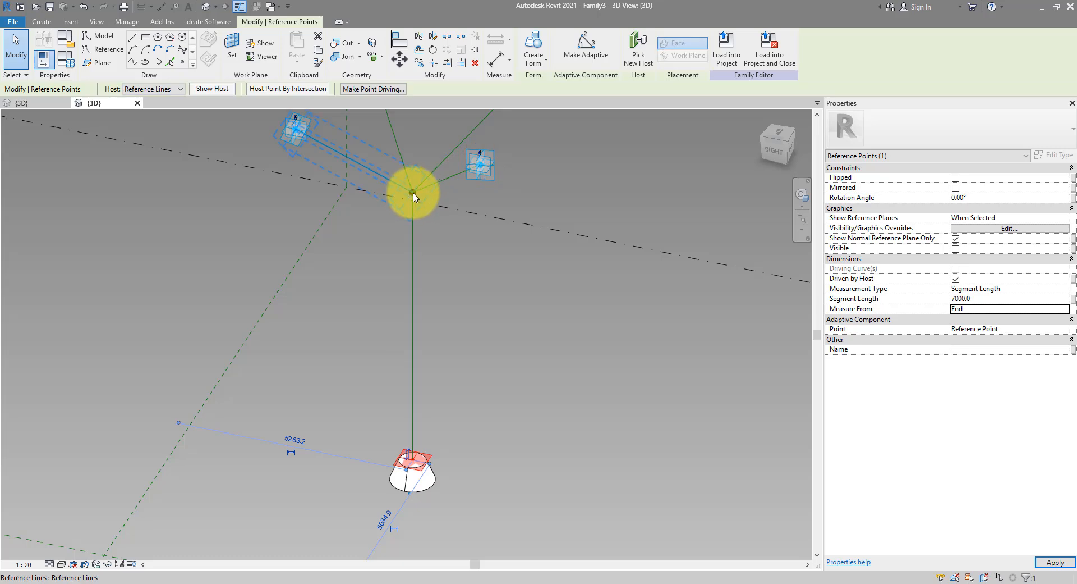
pyautogui.click(982, 299)
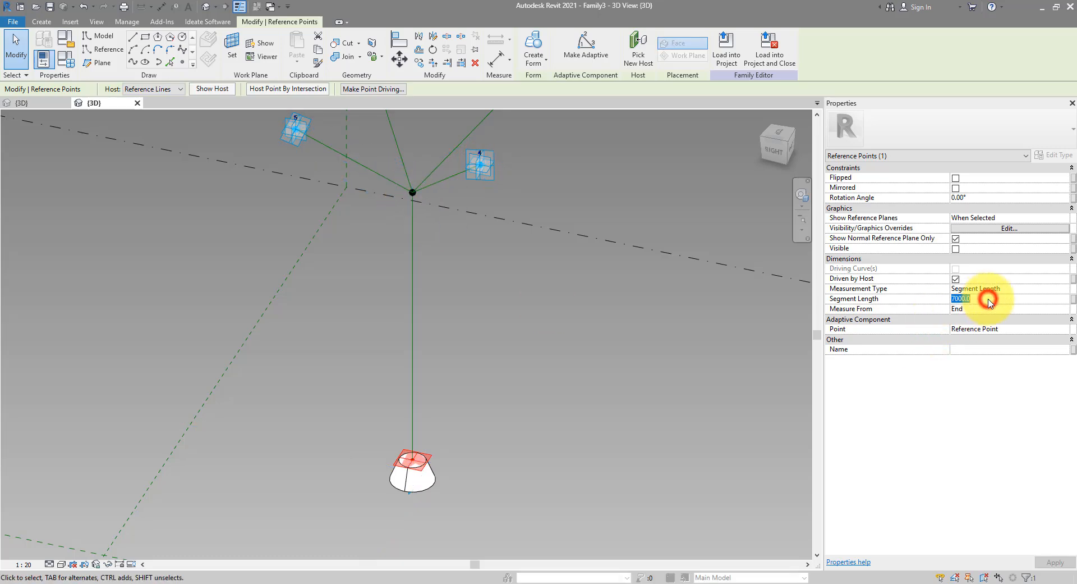
pyautogui.write('500')
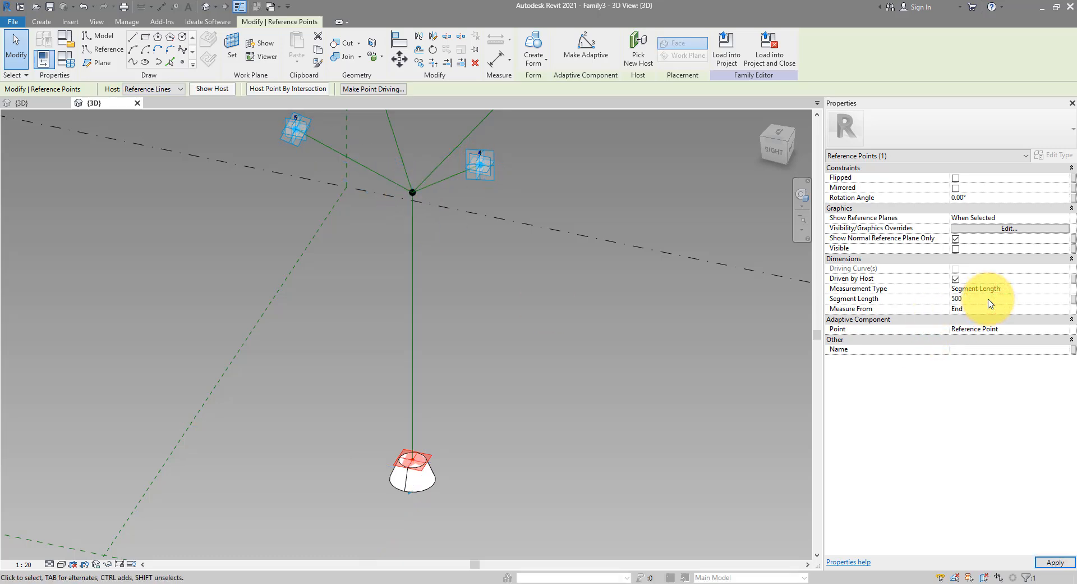
pyautogui.press('Return')
pyautogui.scroll(3, 428, 203)
pyautogui.moveTo(427, 206); pyautogui.dragTo(478, 290, button='middle')
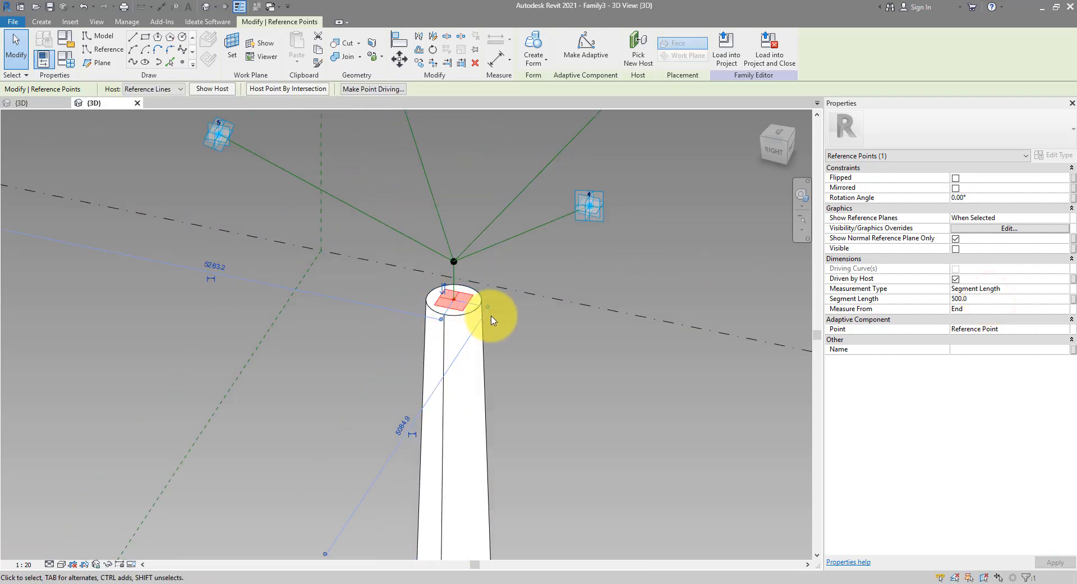
# Associate the hosted point's segment length with a new family type parameter named BaseConnectorOffset
pyautogui.click(1073, 298)
pyautogui.click(723, 381)
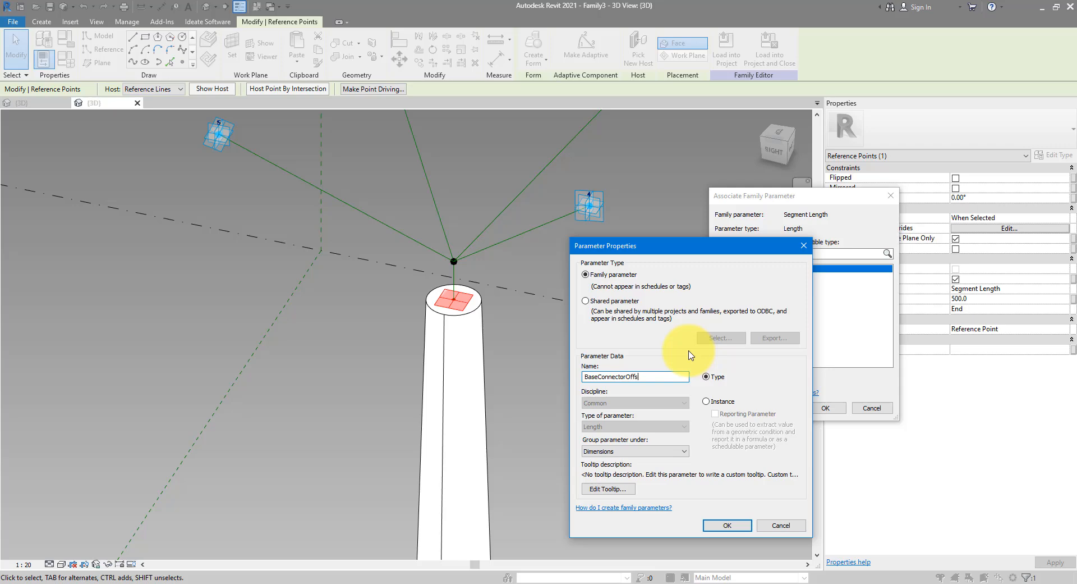
pyautogui.press('Return')
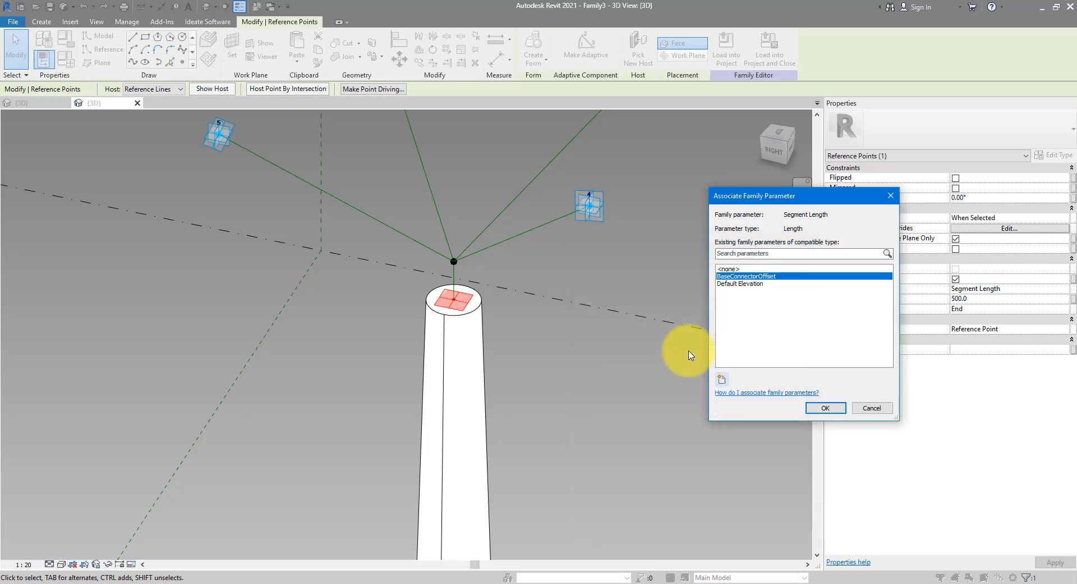
pyautogui.click(825, 406)
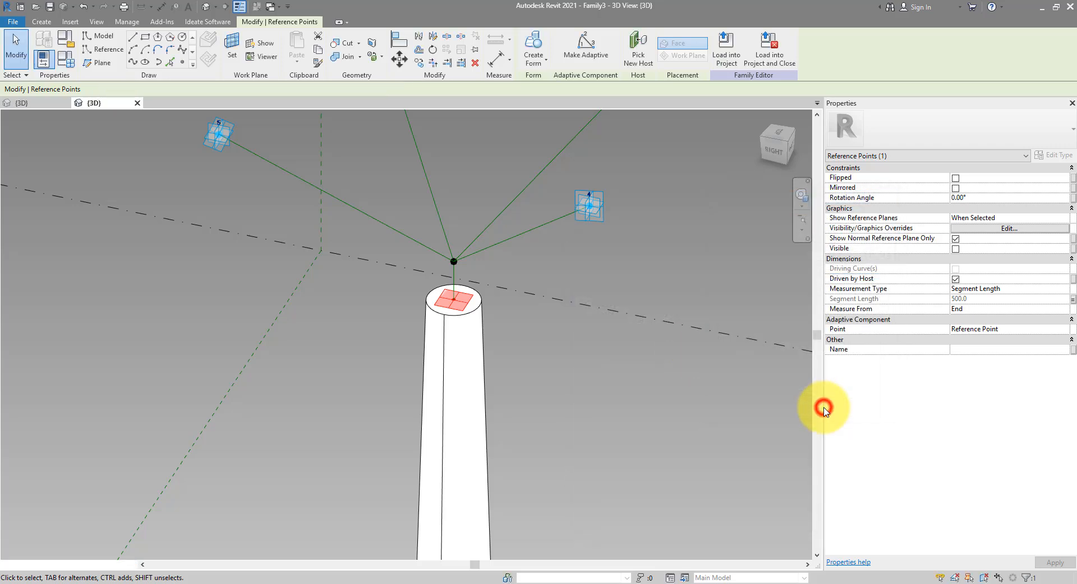
pyautogui.click(534, 359)
# Edit the Trunk component's type, setting RadiusEnd to 200 and RadiusStart to 400
pyautogui.scroll(2, 445, 284)
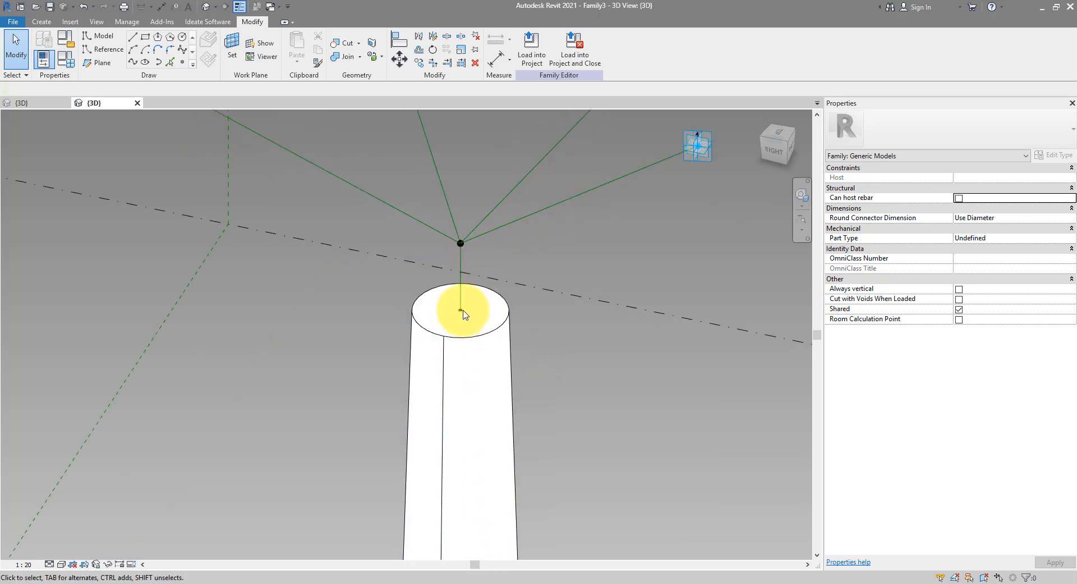
pyautogui.scroll(-3, 480, 297)
pyautogui.moveTo(550, 373); pyautogui.dragTo(470, 361, button='middle')
pyautogui.scroll(-4, 495, 319)
pyautogui.scroll(1, 469, 361)
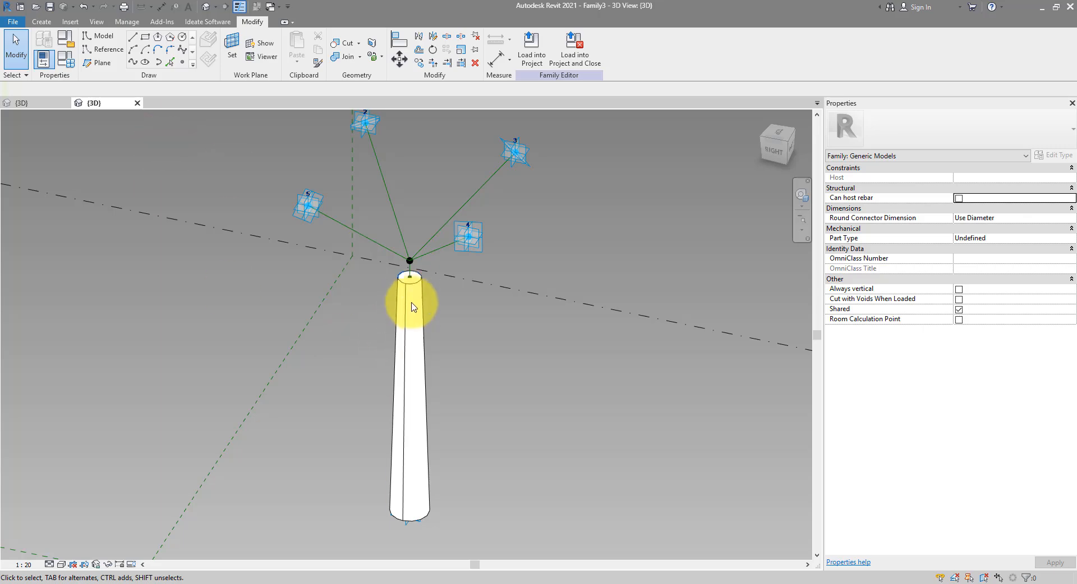
pyautogui.click(411, 283)
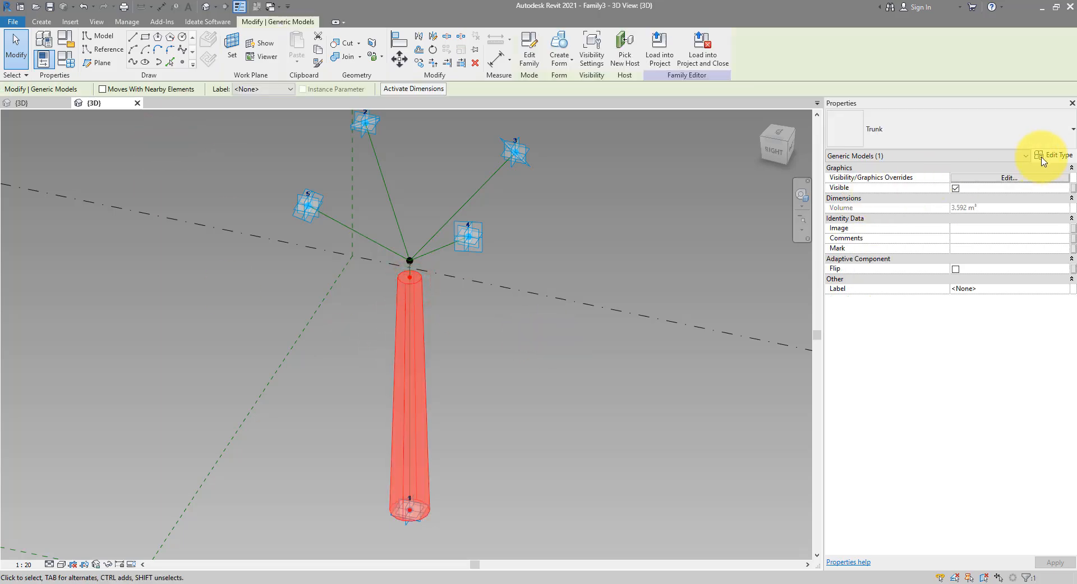
pyautogui.click(1046, 157)
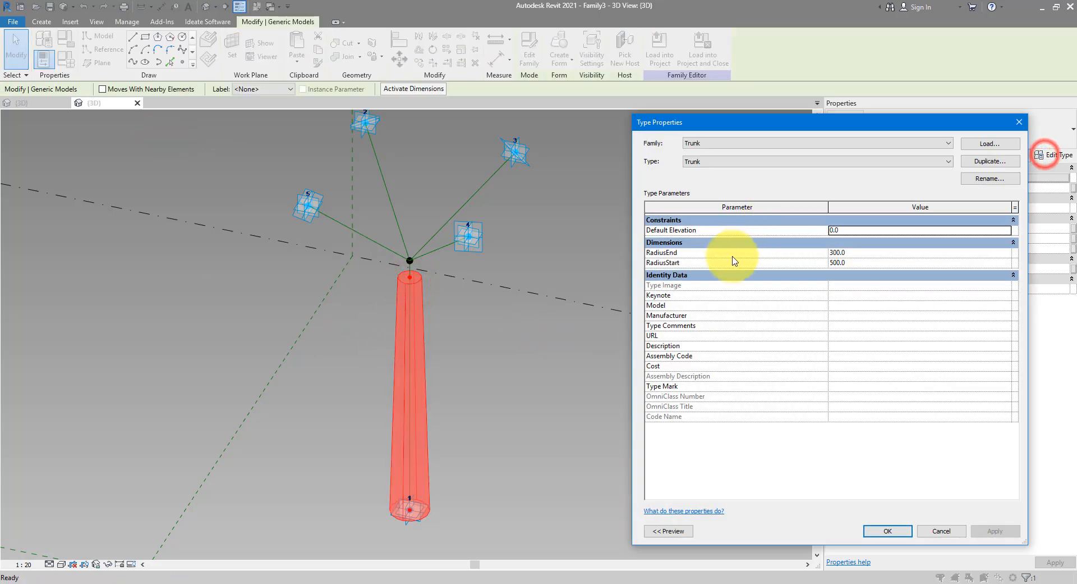
pyautogui.click(863, 257)
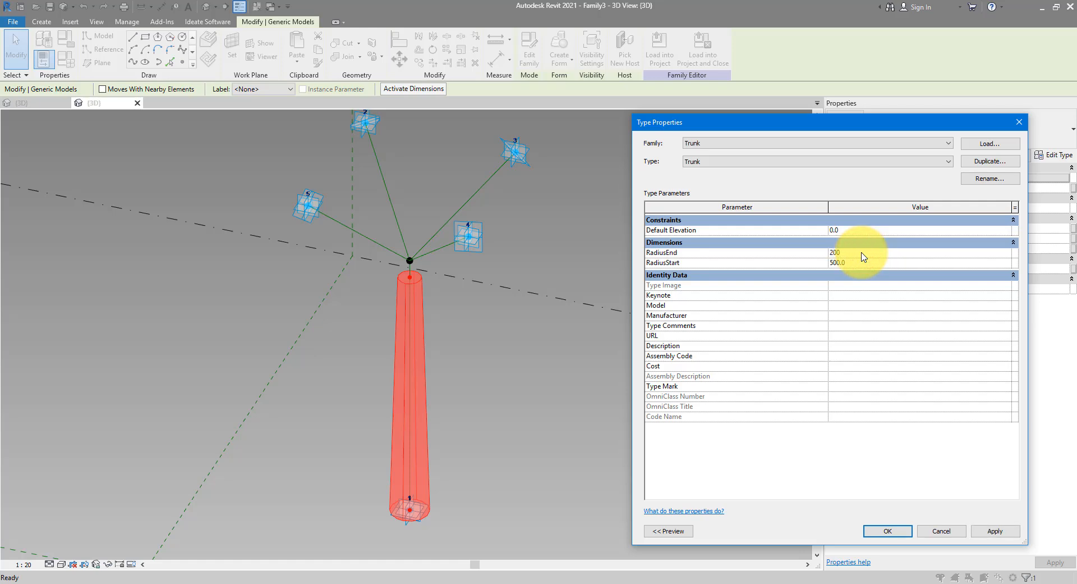
pyautogui.click(863, 262)
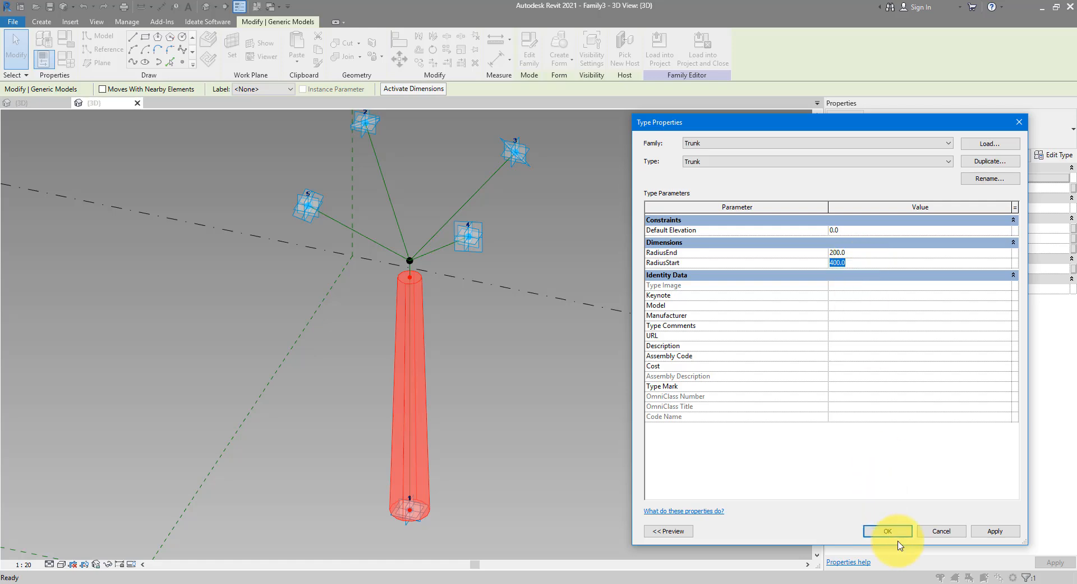
pyautogui.click(993, 531)
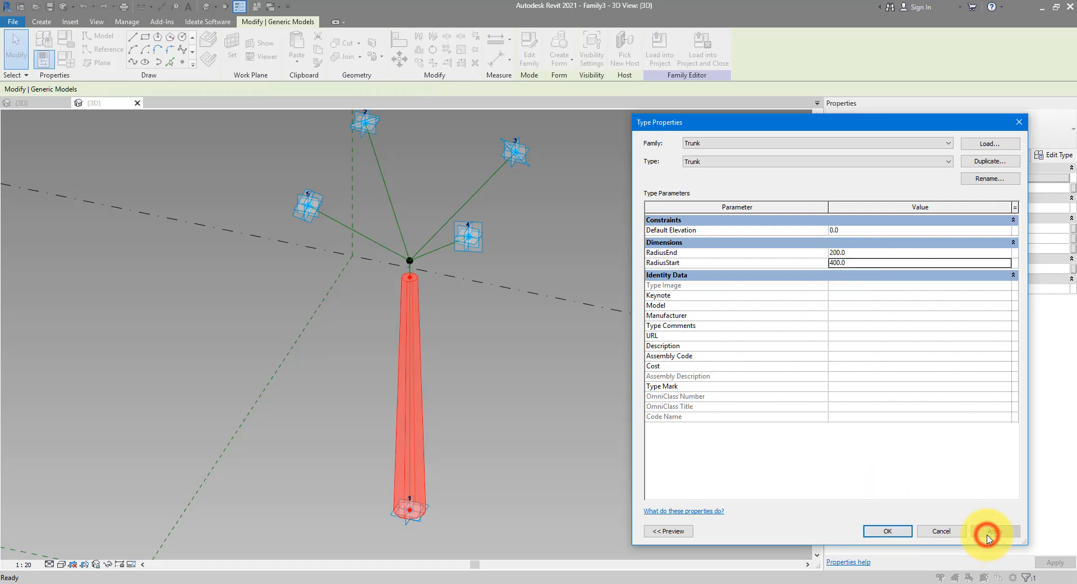
pyautogui.click(881, 532)
pyautogui.click(522, 356)
# Place one hosted reference point on each of the four branch reference lines, close to the upper node
pyautogui.scroll(2, 457, 309)
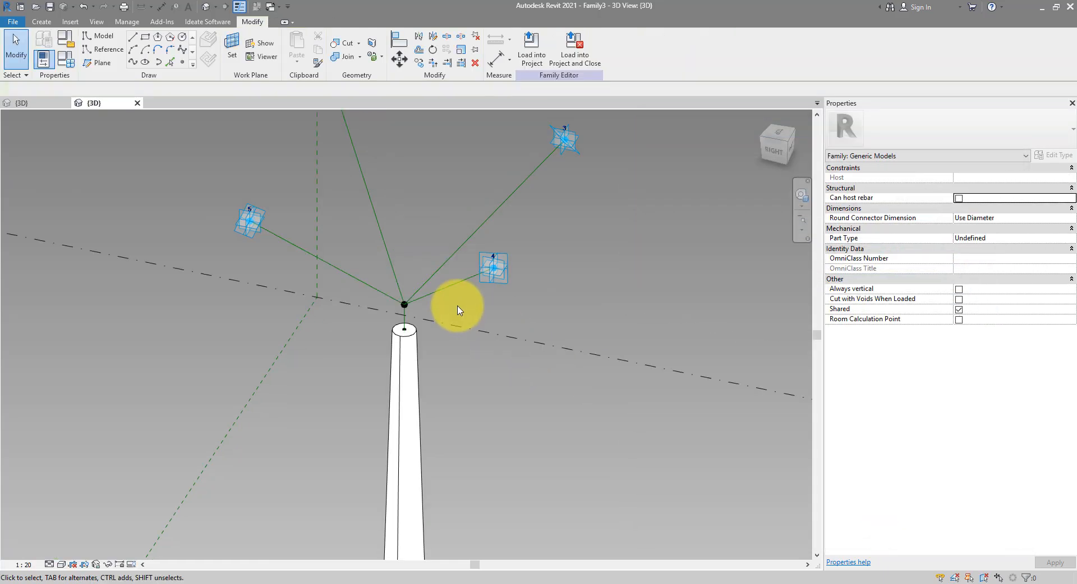
pyautogui.click(183, 65)
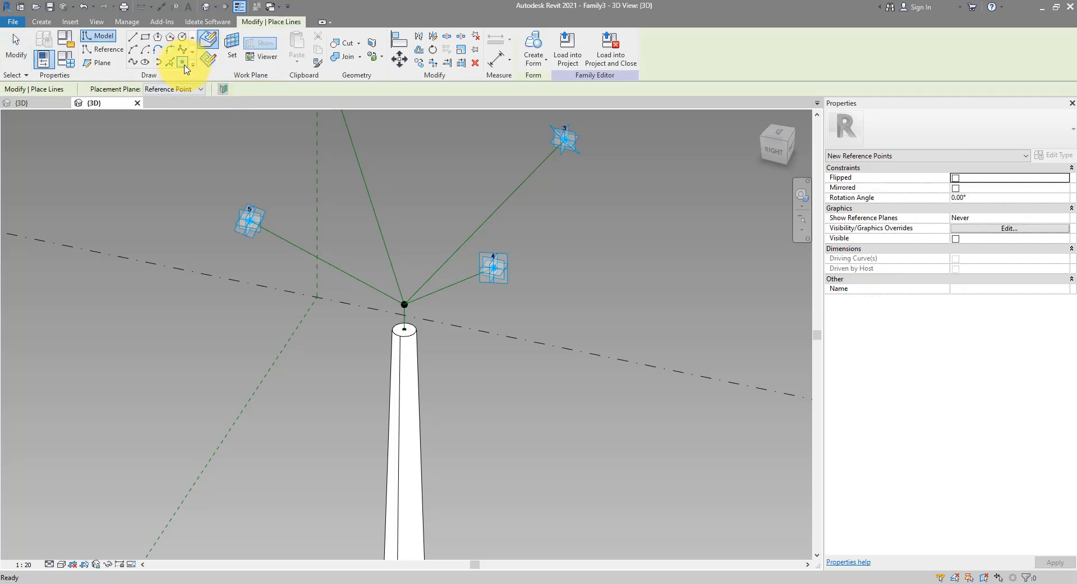
pyautogui.click(397, 281)
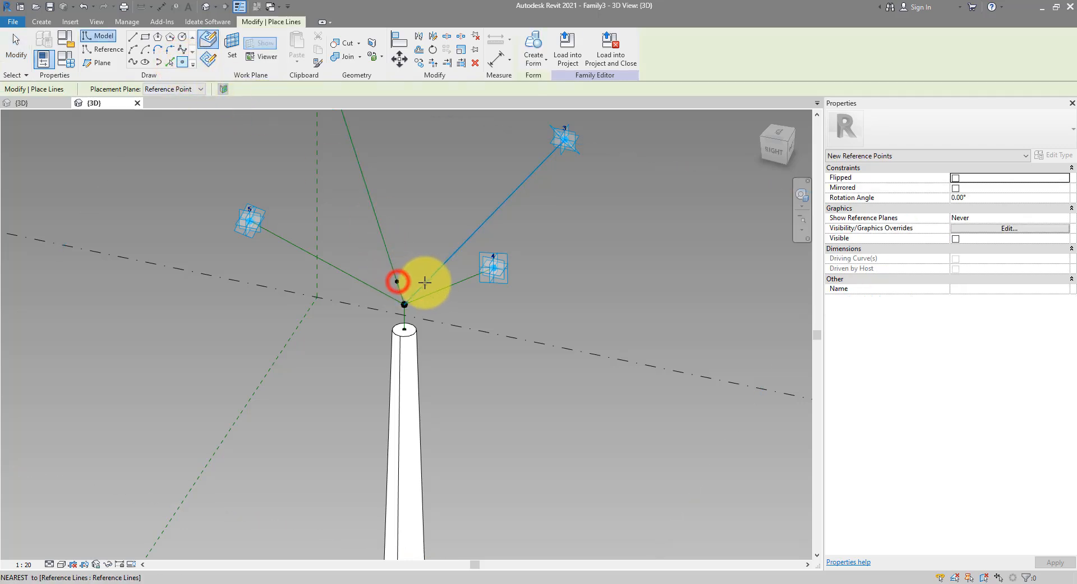
pyautogui.click(425, 283)
pyautogui.click(423, 295)
pyautogui.click(387, 296)
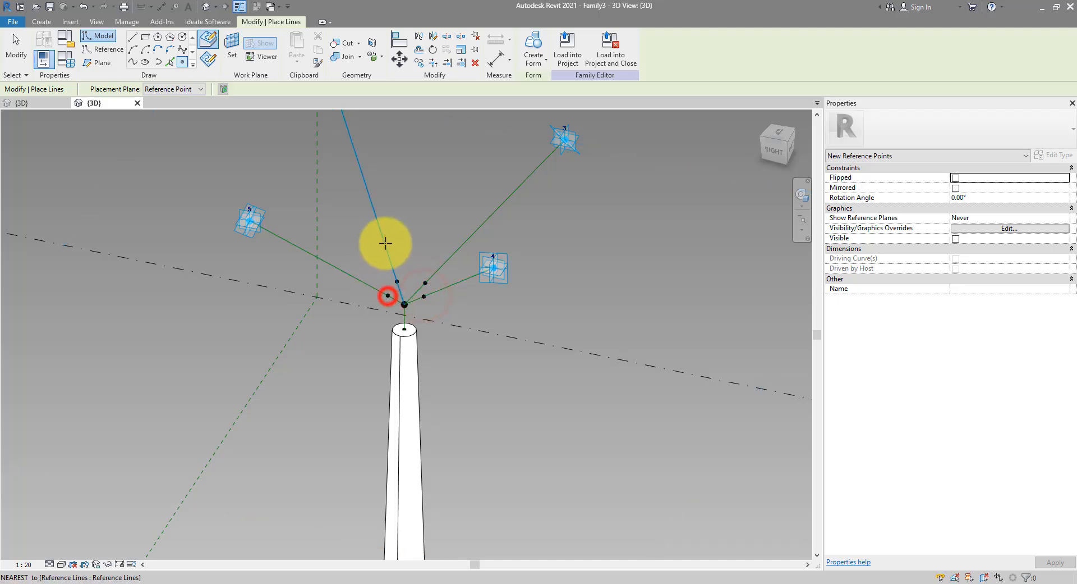
pyautogui.press('Escape')
pyautogui.press('Escape')
pyautogui.click(385, 242)
pyautogui.press('Escape')
# Set the four branch-hosted points together to the Segment Length measurement type with a value of 400
pyautogui.scroll(5, 394, 289)
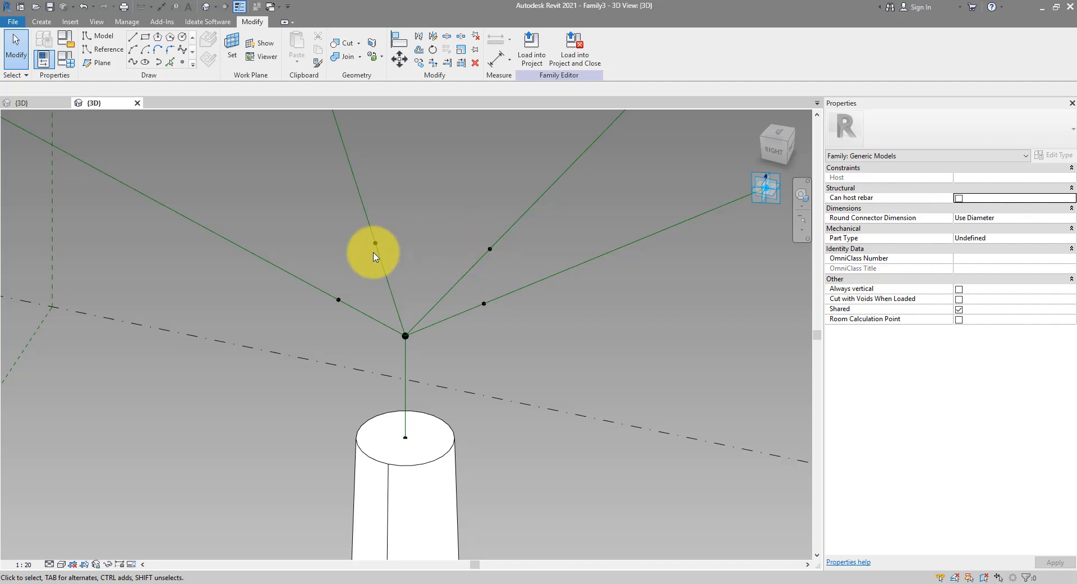
pyautogui.moveTo(306, 210); pyautogui.dragTo(508, 311)
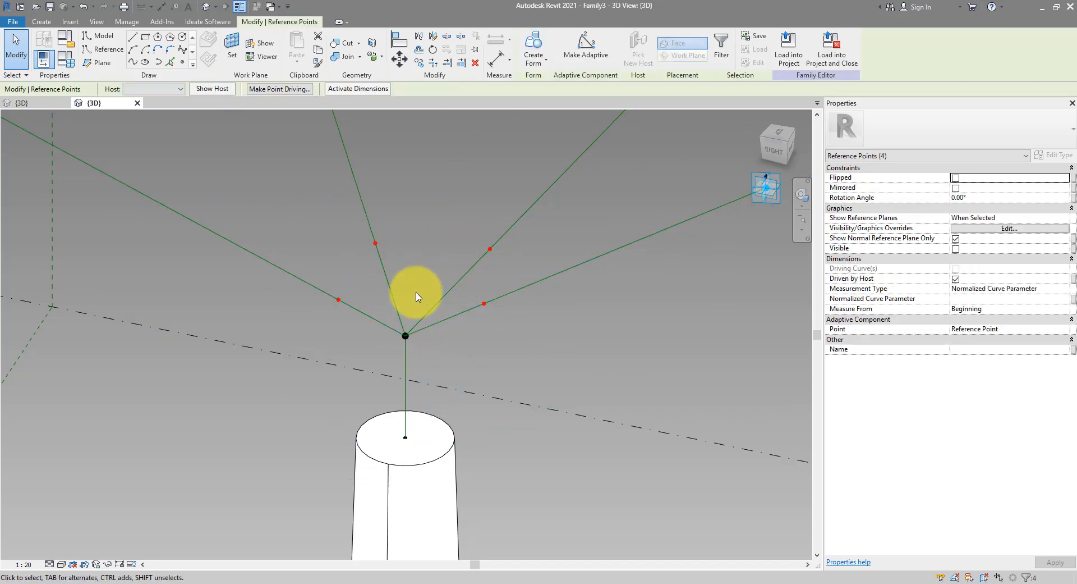
pyautogui.click(1005, 289)
pyautogui.click(1064, 289)
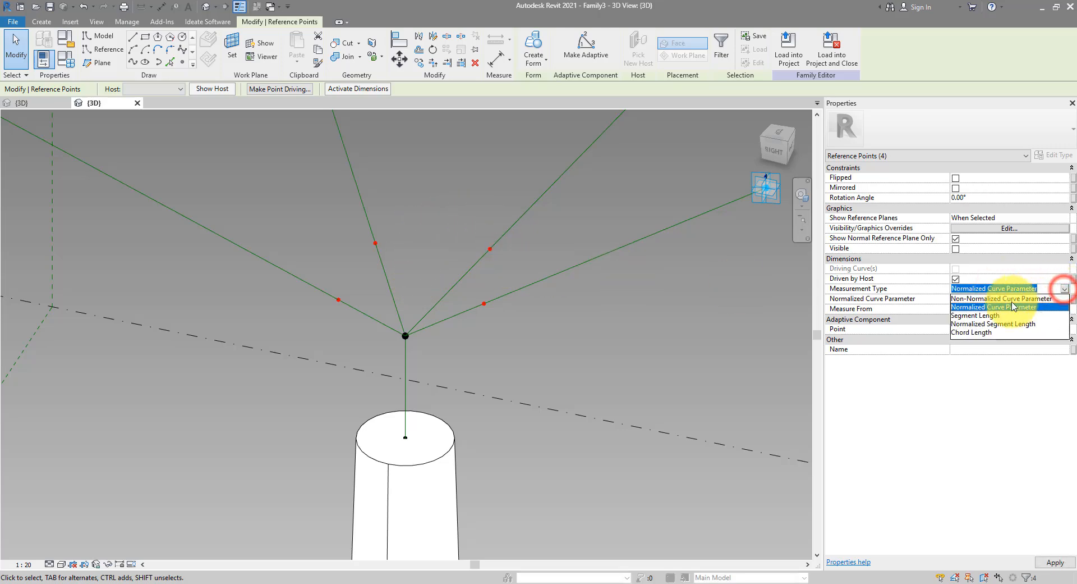
pyautogui.click(989, 306)
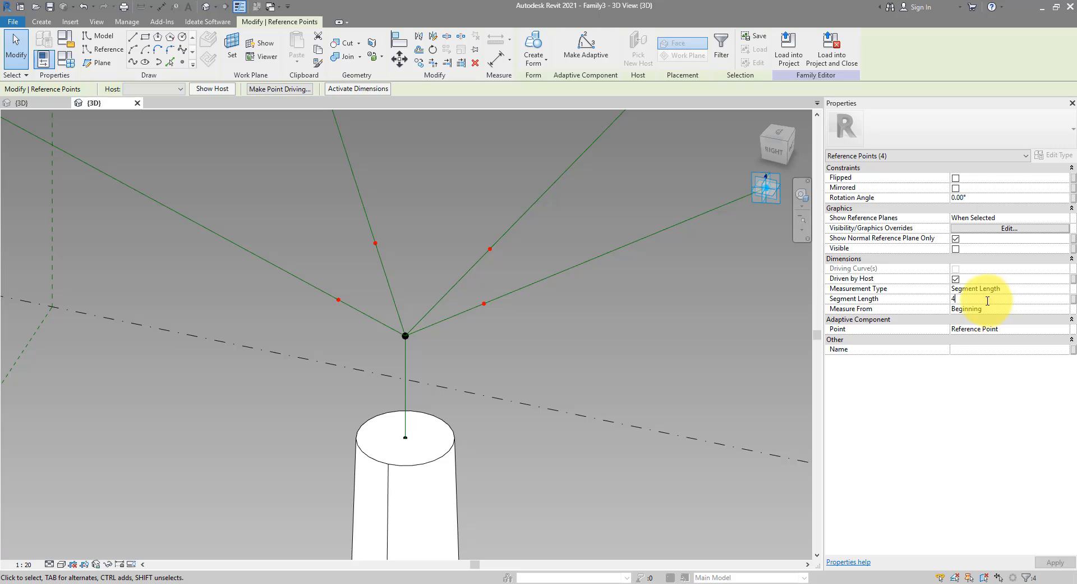
pyautogui.press('Return')
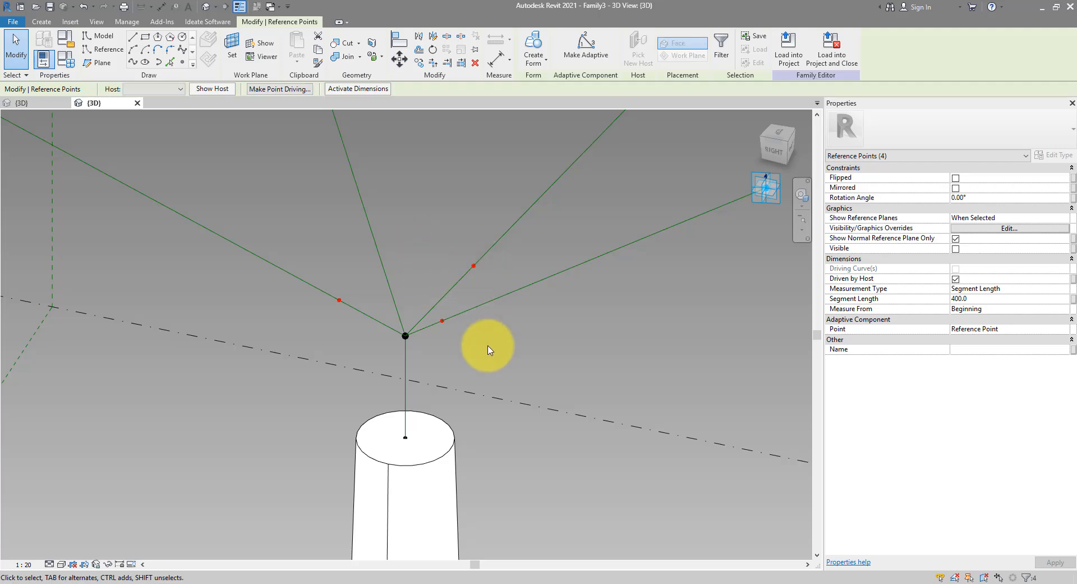
# Measure the hosted point on the branch to adaptive point 2 from the End, with a segment length of 400
pyautogui.scroll(-3, 485, 343)
pyautogui.moveTo(428, 221); pyautogui.dragTo(462, 387, button='middle')
pyautogui.scroll(-3, 453, 371)
pyautogui.moveTo(404, 197); pyautogui.dragTo(416, 243, button='middle')
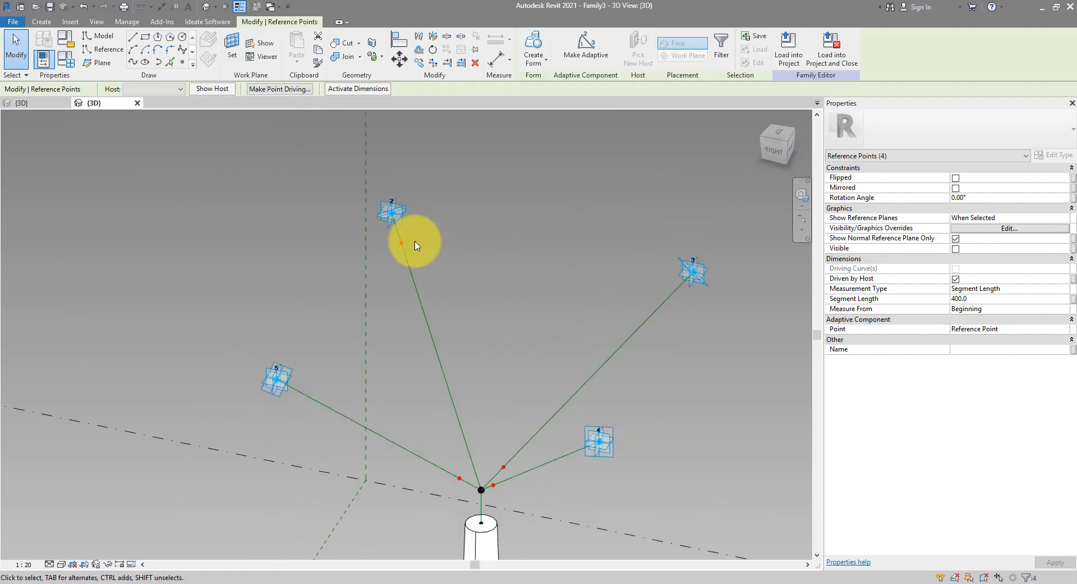
pyautogui.scroll(1, 414, 239)
pyautogui.moveTo(370, 230); pyautogui.dragTo(435, 262)
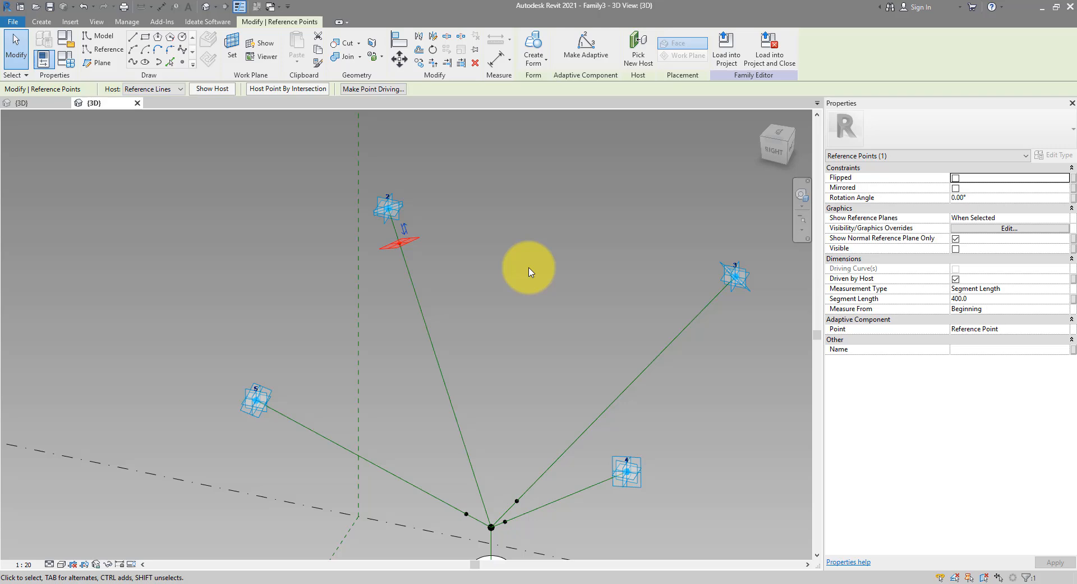
pyautogui.click(989, 310)
pyautogui.click(1065, 311)
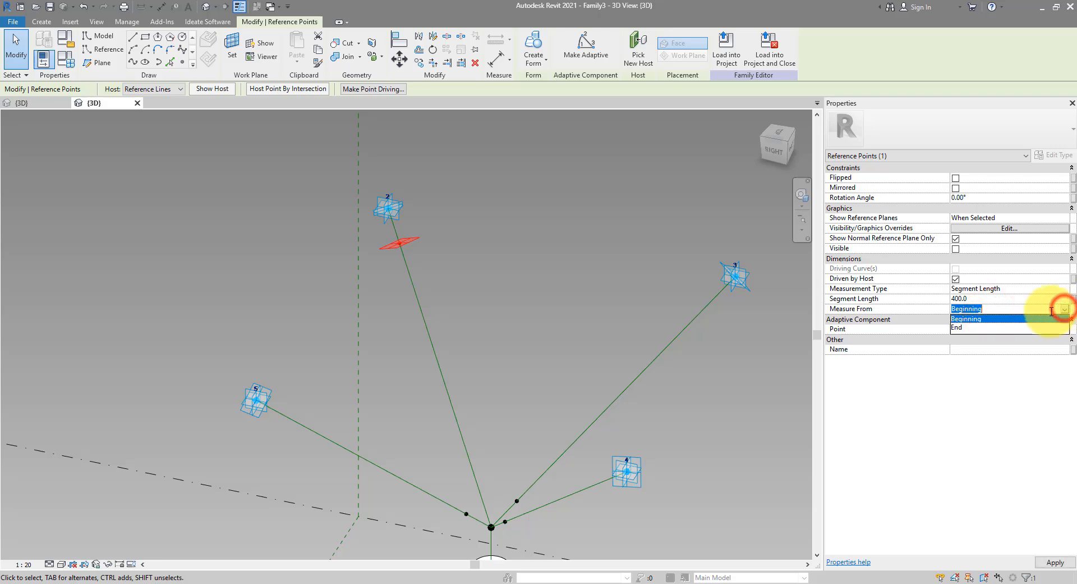
pyautogui.click(971, 330)
pyautogui.click(993, 298)
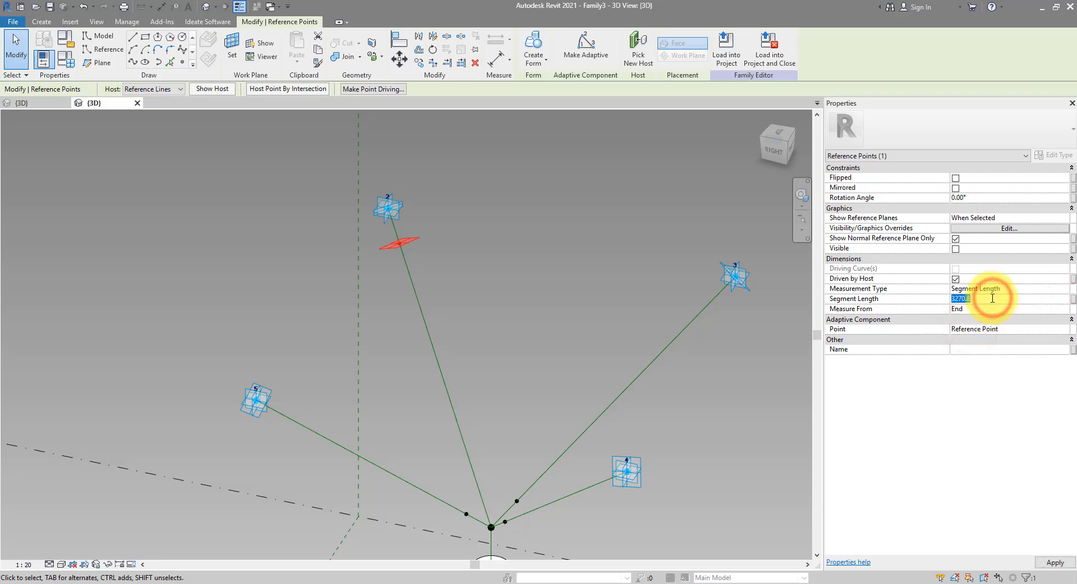
pyautogui.press('Return')
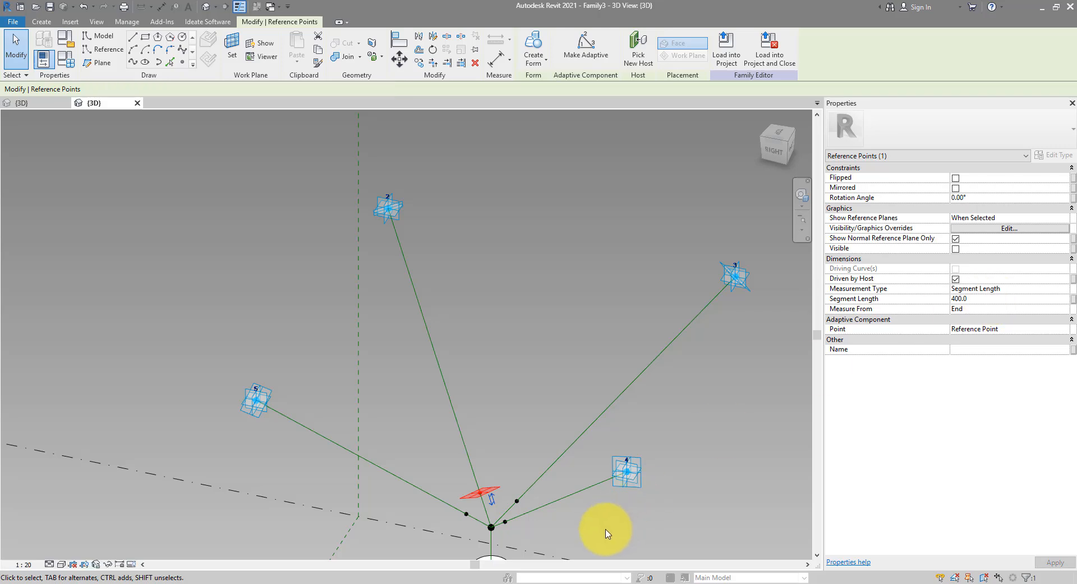
# Associate the Segment Length of the four branch-hosted points with a new type parameter named TopConnectorOffset
pyautogui.scroll(5, 522, 510)
pyautogui.click(534, 336)
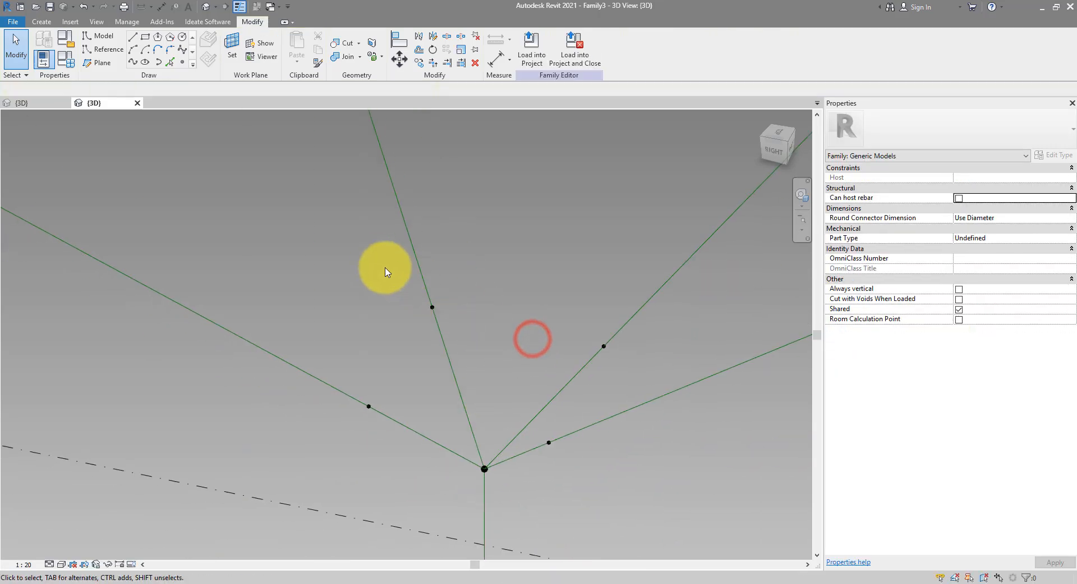
pyautogui.moveTo(365, 259); pyautogui.dragTo(635, 380)
pyautogui.keyDown('ctrl'); pyautogui.moveTo(349, 372); pyautogui.dragTo(587, 449); pyautogui.keyUp('ctrl')
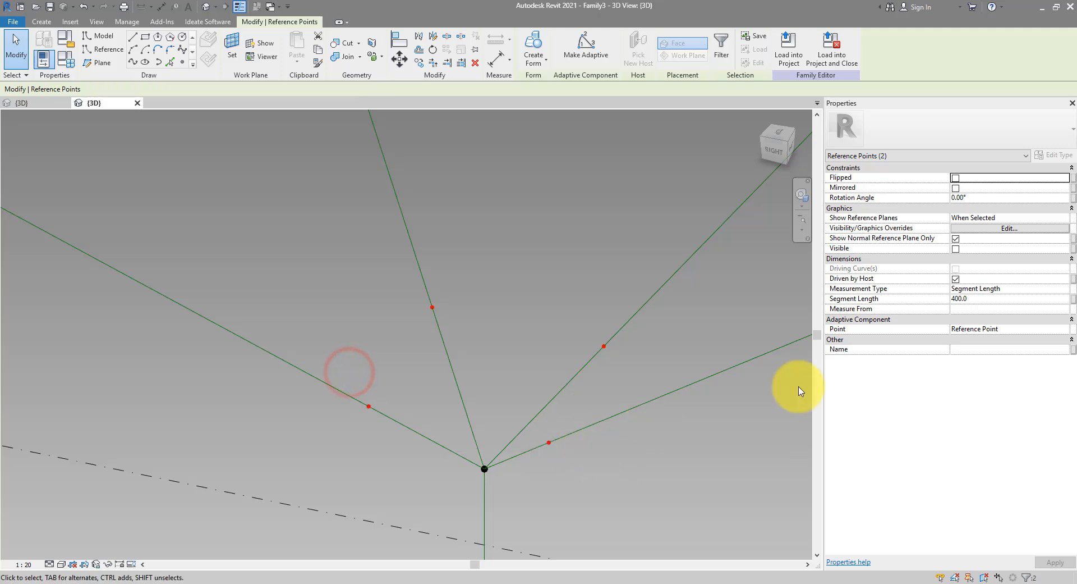
pyautogui.click(1072, 299)
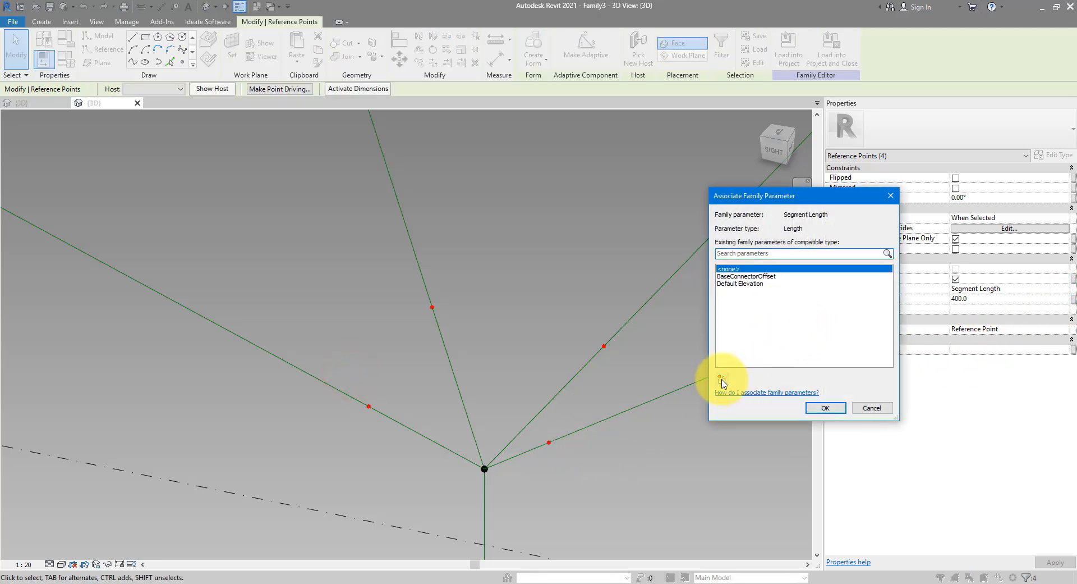
pyautogui.click(723, 381)
pyautogui.moveTo(726, 251); pyautogui.dragTo(752, 335)
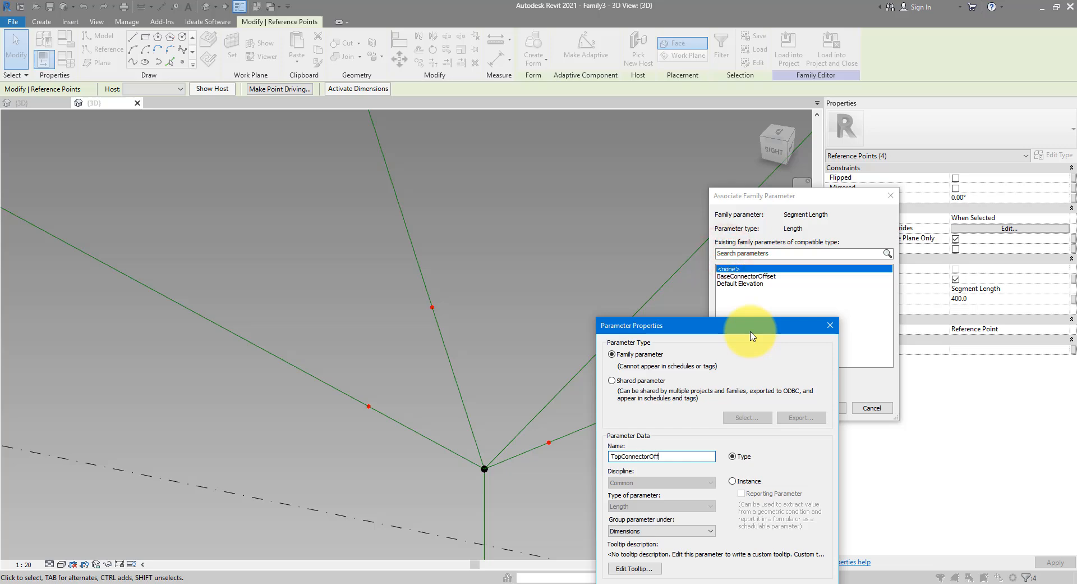
pyautogui.press('Return')
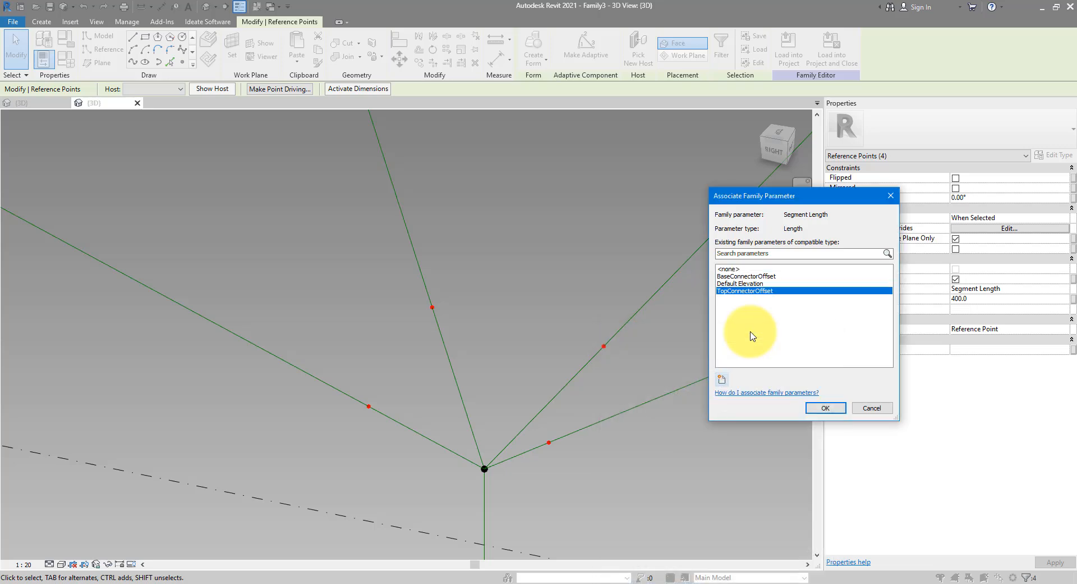
pyautogui.click(818, 408)
# Save the family under the file name Tree 2
pyautogui.scroll(-5, 514, 325)
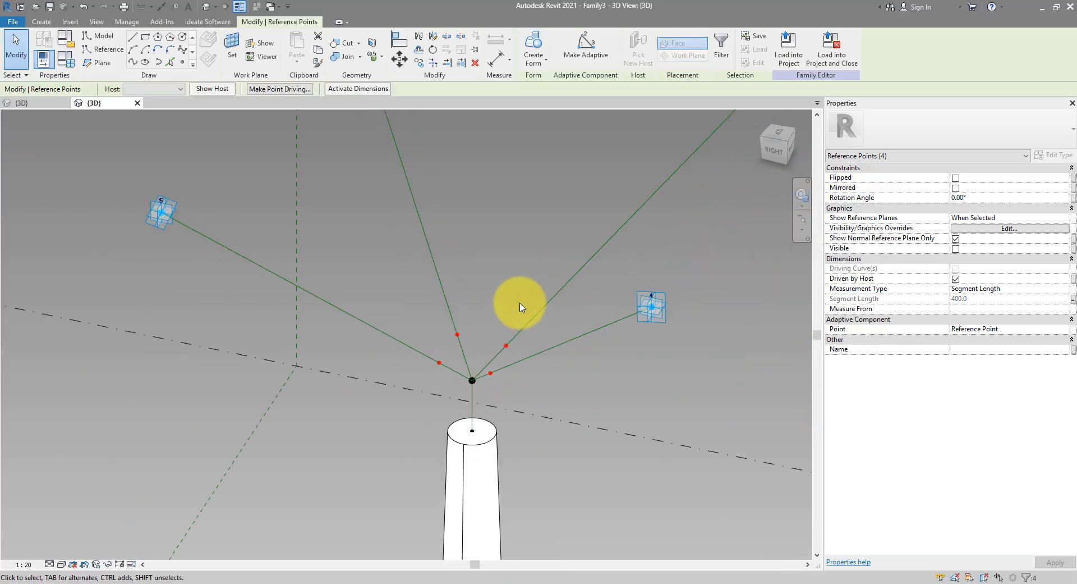
pyautogui.click(50, 7)
pyautogui.moveTo(534, 117); pyautogui.dragTo(517, 138)
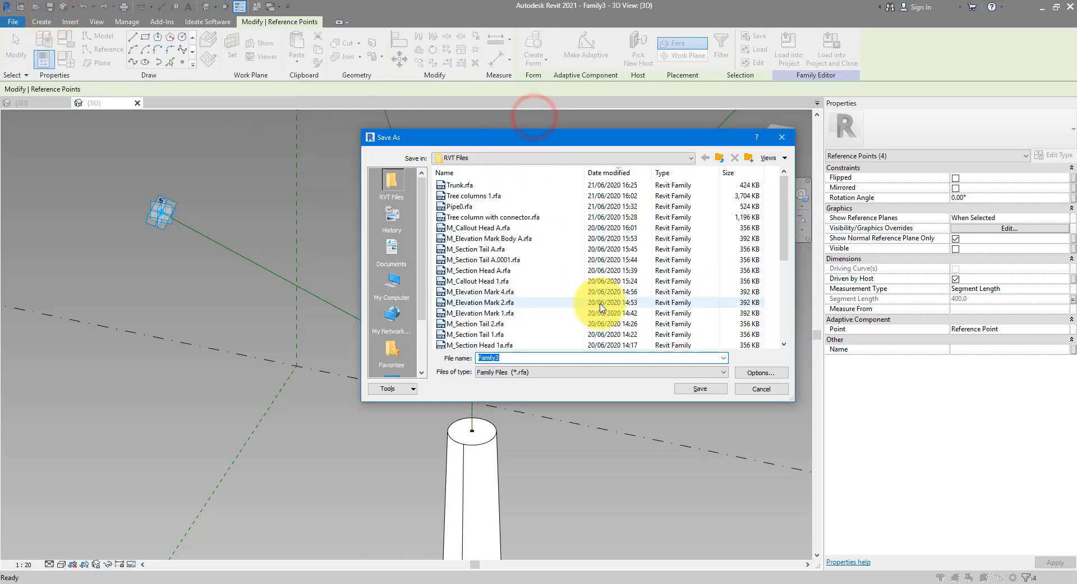
pyautogui.write('Tree')
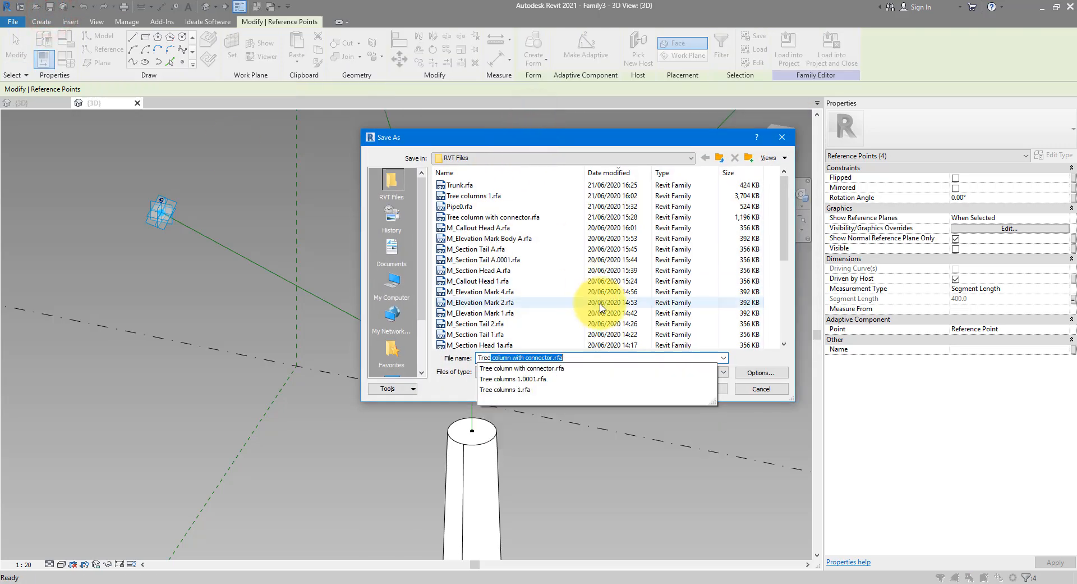
pyautogui.write(' 2')
pyautogui.press('Return')
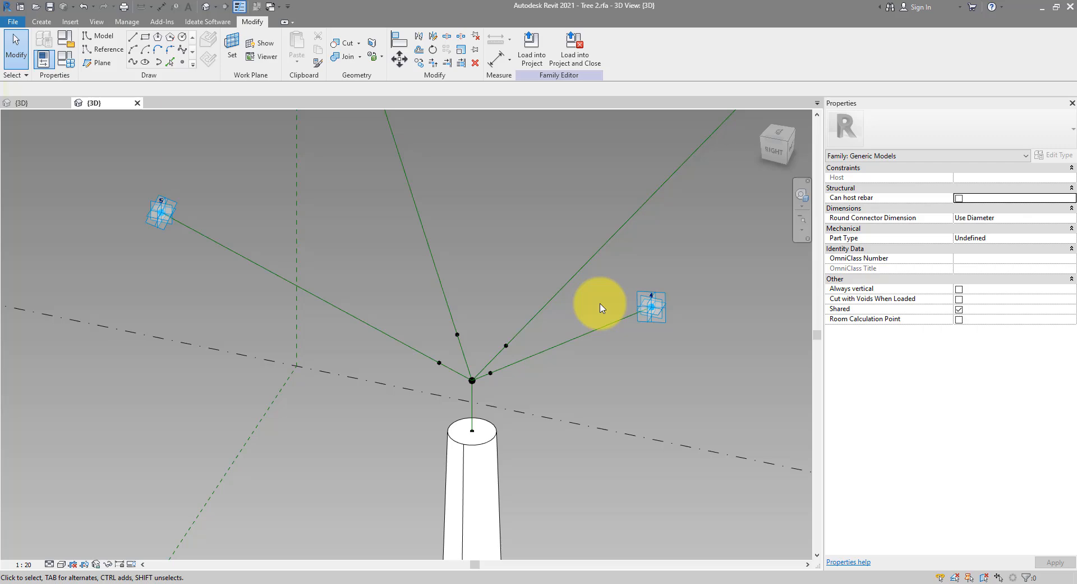
pyautogui.click(493, 429)
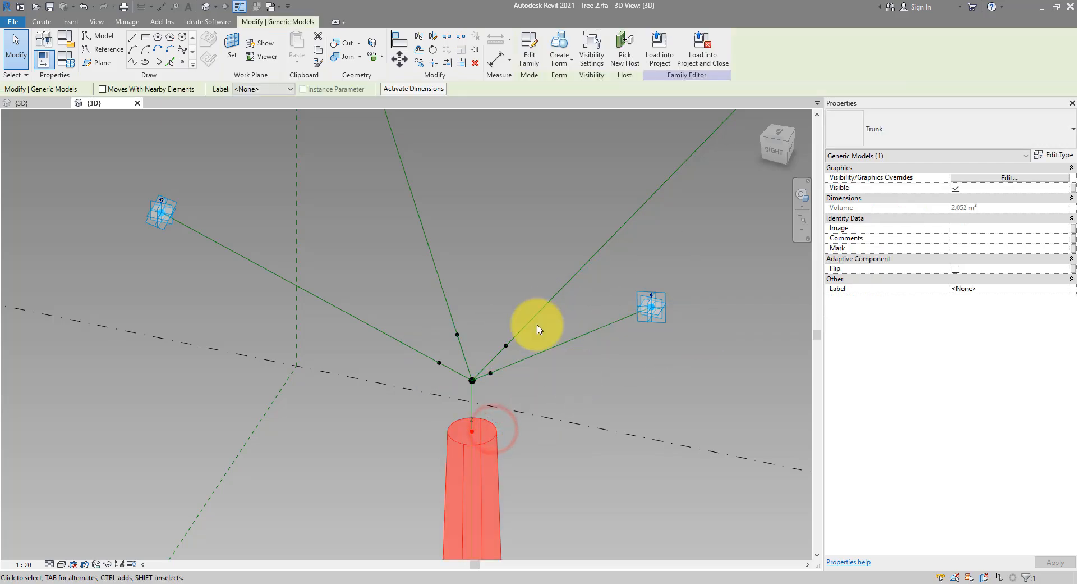
pyautogui.click(12, 22)
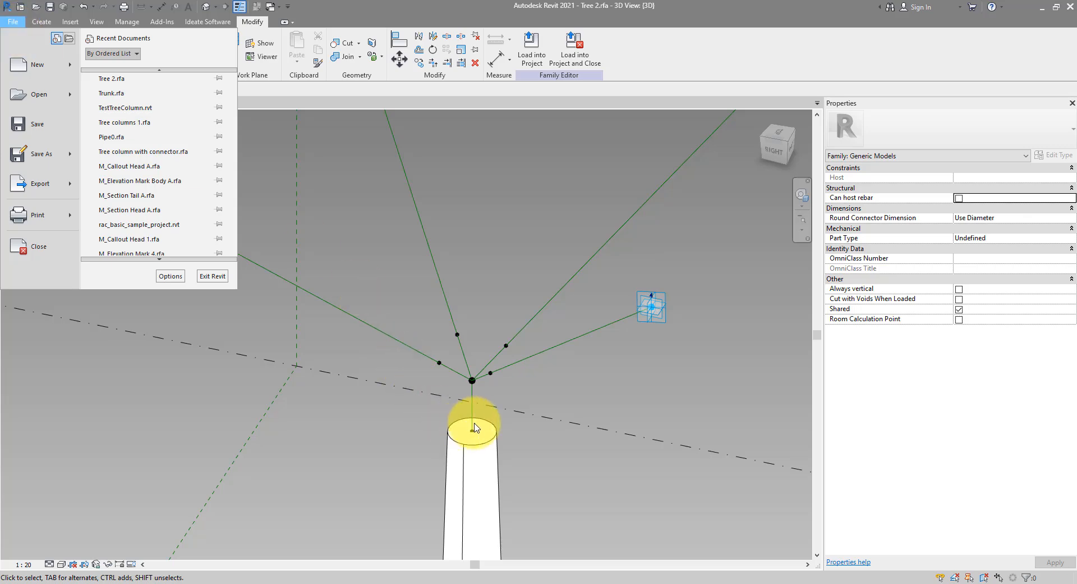
pyautogui.click(412, 423)
pyautogui.keyDown('shift'); pyautogui.moveTo(461, 431); pyautogui.dragTo(441, 313, button='middle'); pyautogui.keyUp('shift')
pyautogui.scroll(-1, 451, 379)
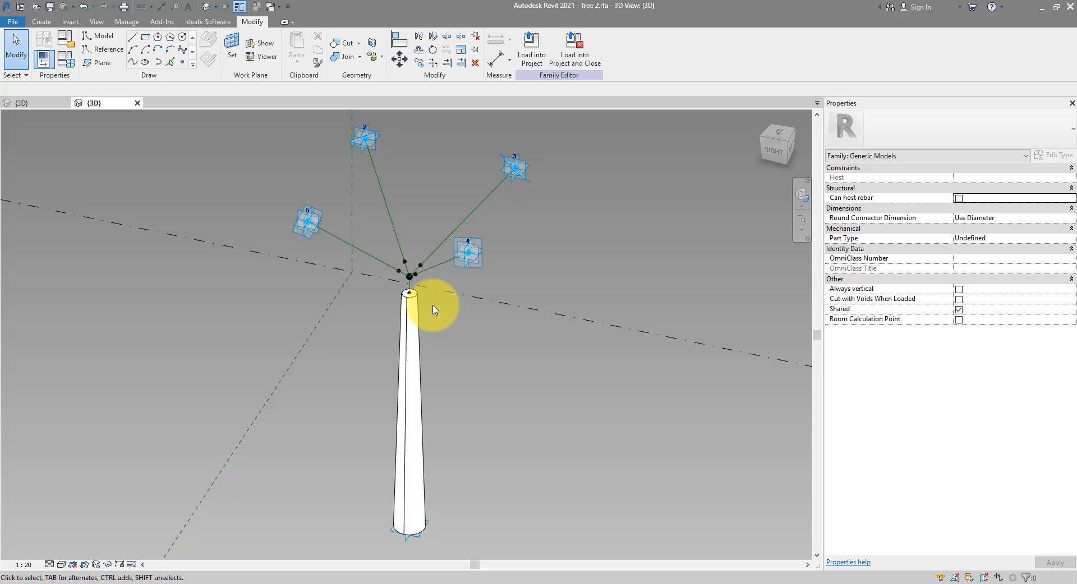
# Create a similar Trunk component running from the hosted point near the upper node to adaptive point 3
pyautogui.click(433, 308)
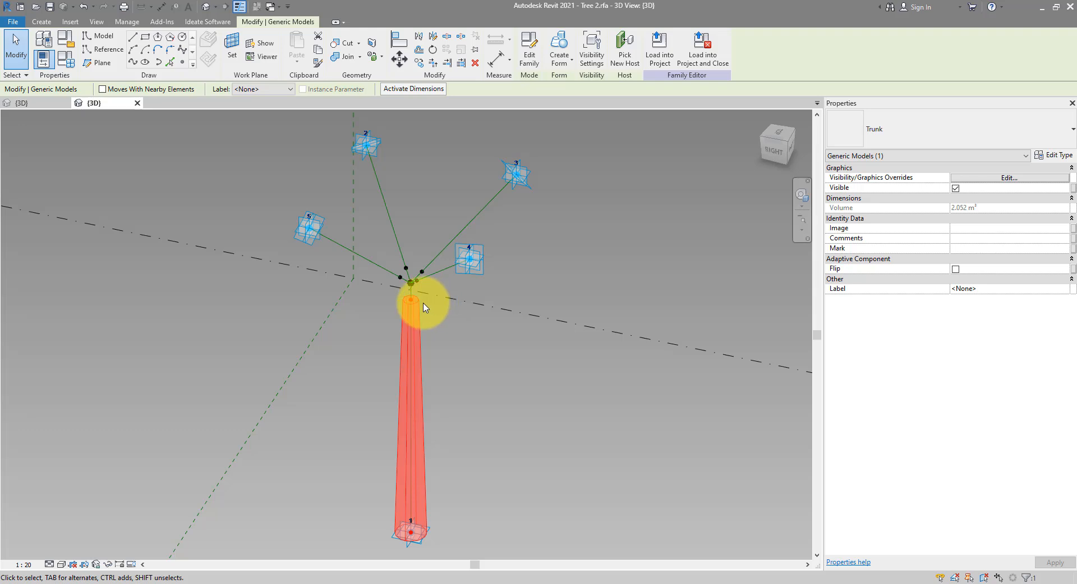
pyautogui.rightClick(419, 304)
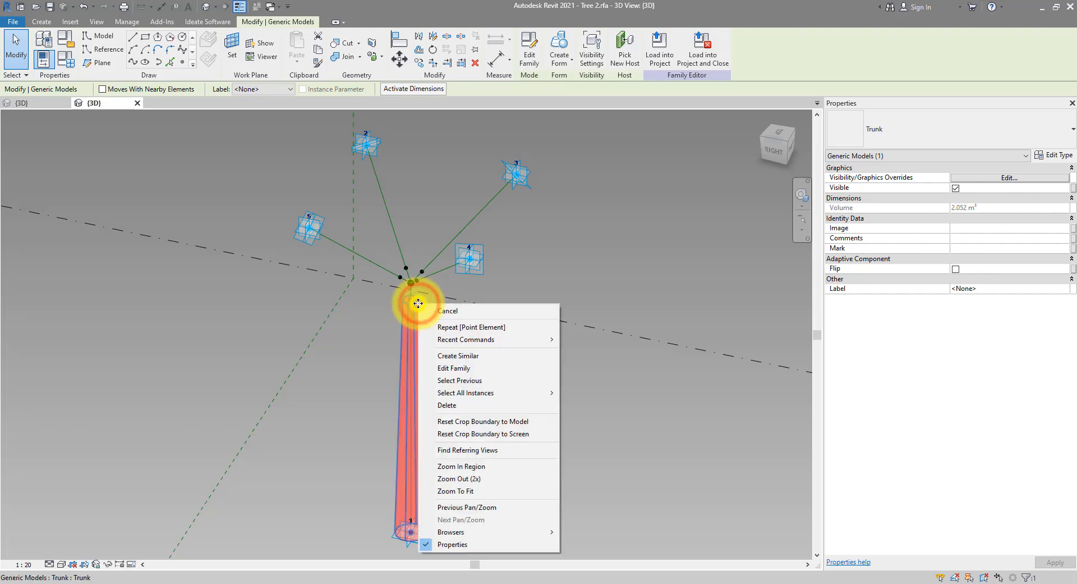
pyautogui.click(486, 359)
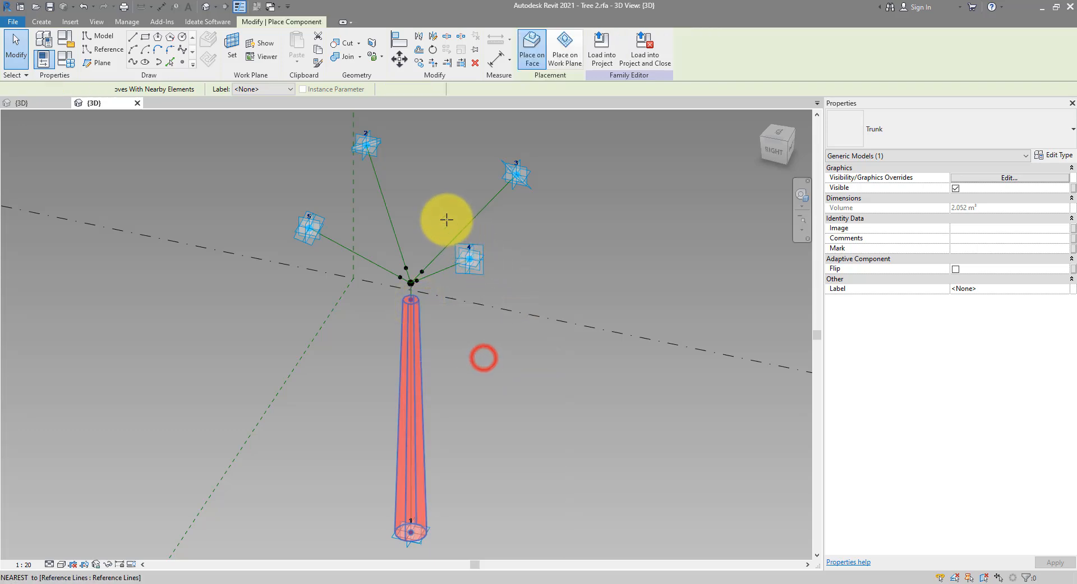
pyautogui.scroll(3, 445, 216)
pyautogui.moveTo(445, 217); pyautogui.dragTo(427, 339, button='middle')
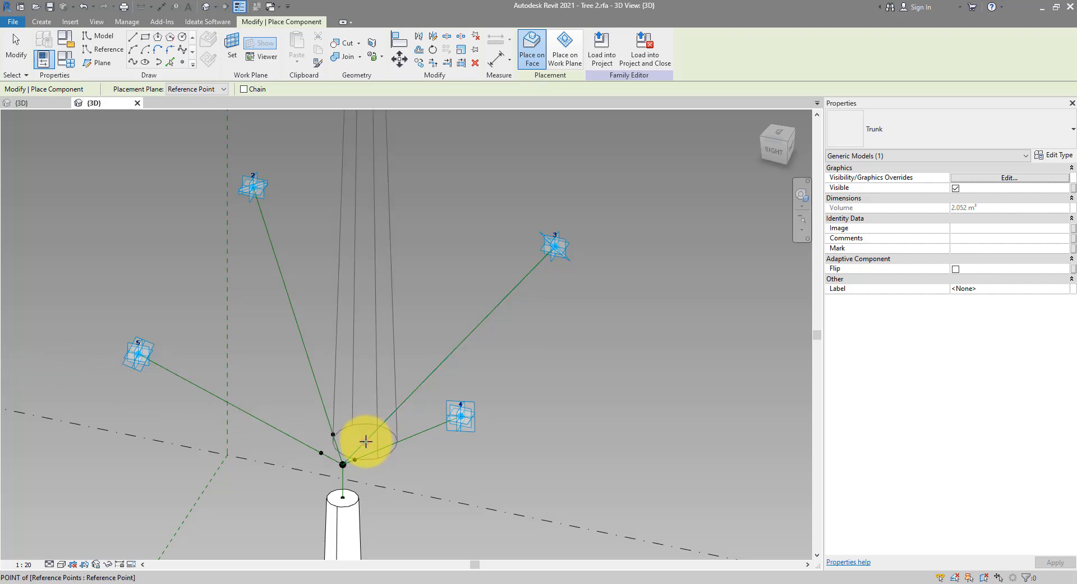
pyautogui.click(366, 442)
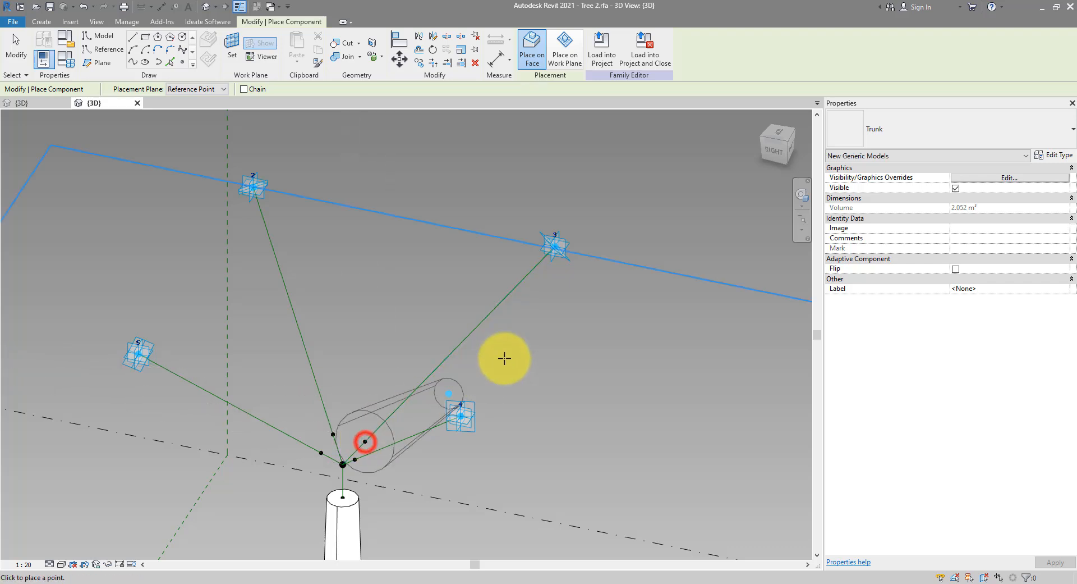
pyautogui.click(554, 248)
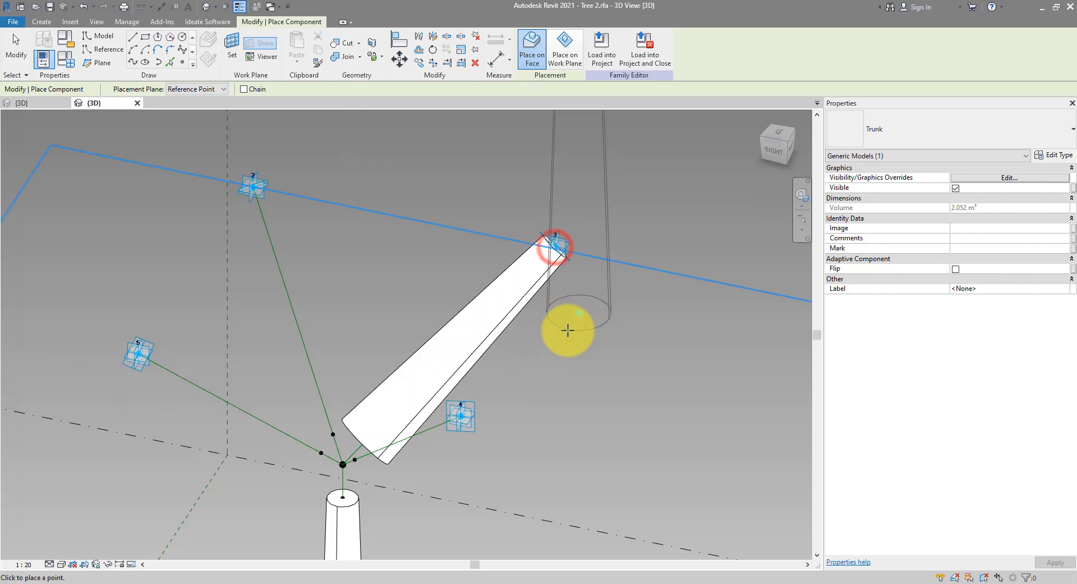
pyautogui.press('Escape')
pyautogui.press('Escape')
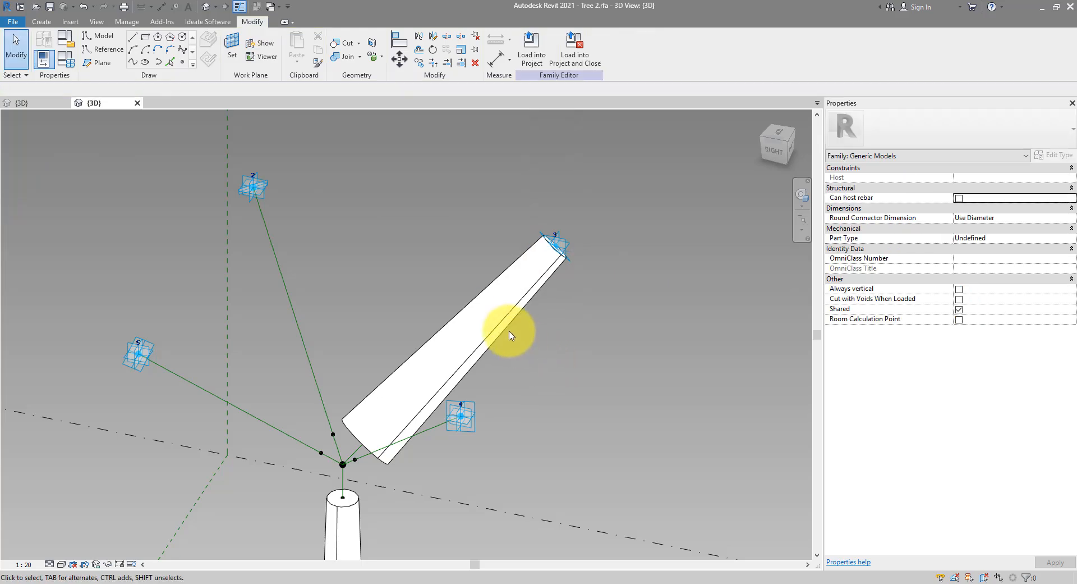
# Duplicate the type of the component at point 3 as Branch, with RadiusStart 100 and RadiusEnd 50
pyautogui.click(509, 333)
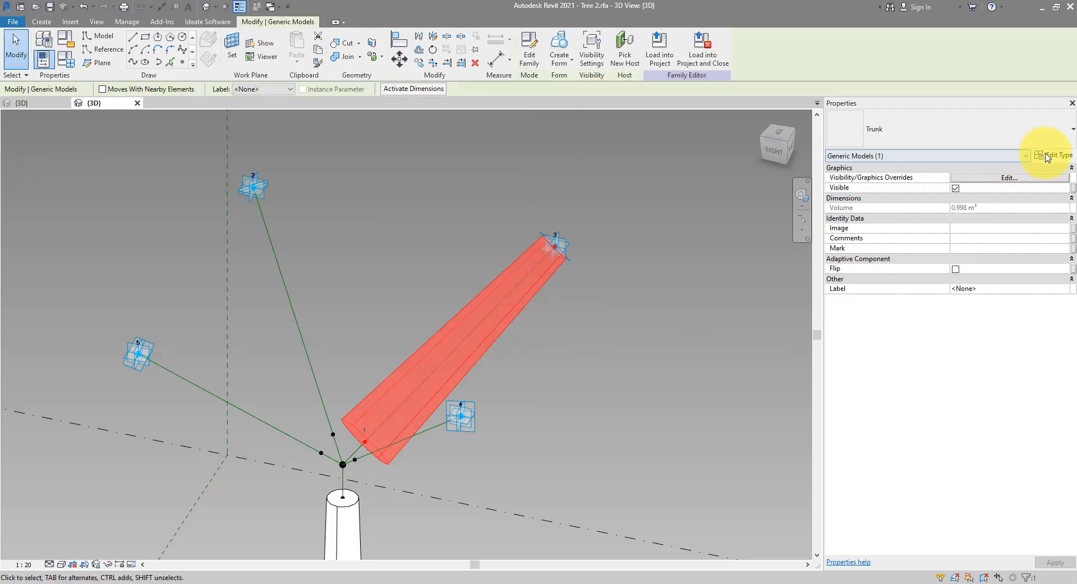
pyautogui.click(1047, 156)
pyautogui.click(981, 162)
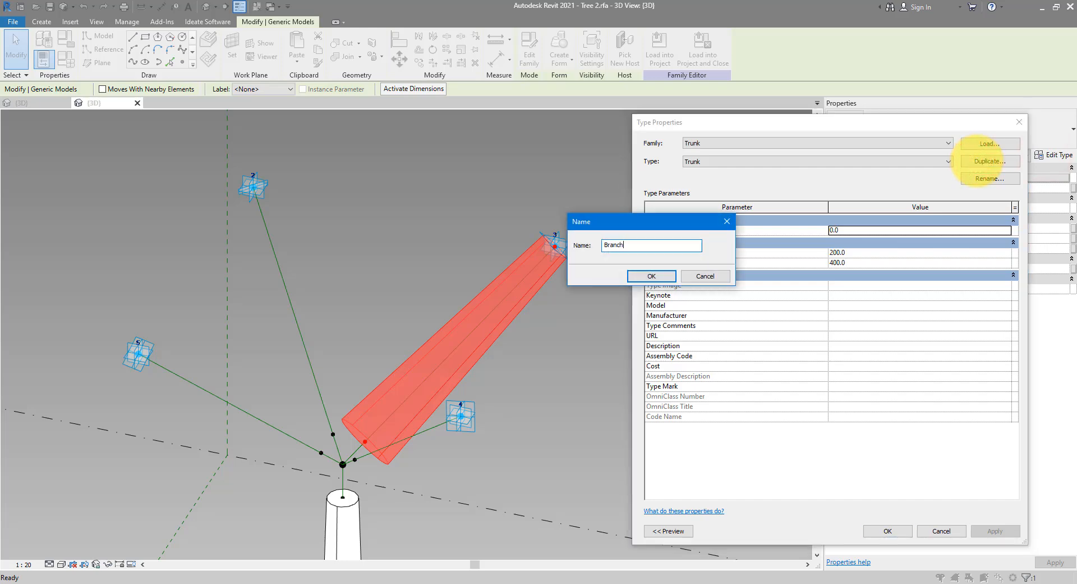
pyautogui.write('Branch')
pyautogui.press('Return')
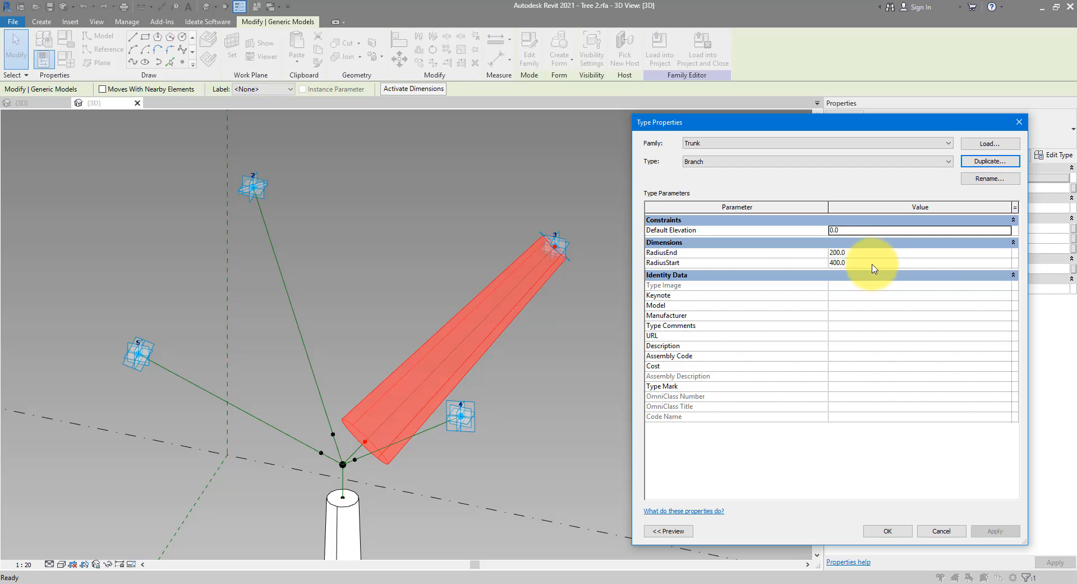
pyautogui.click(872, 264)
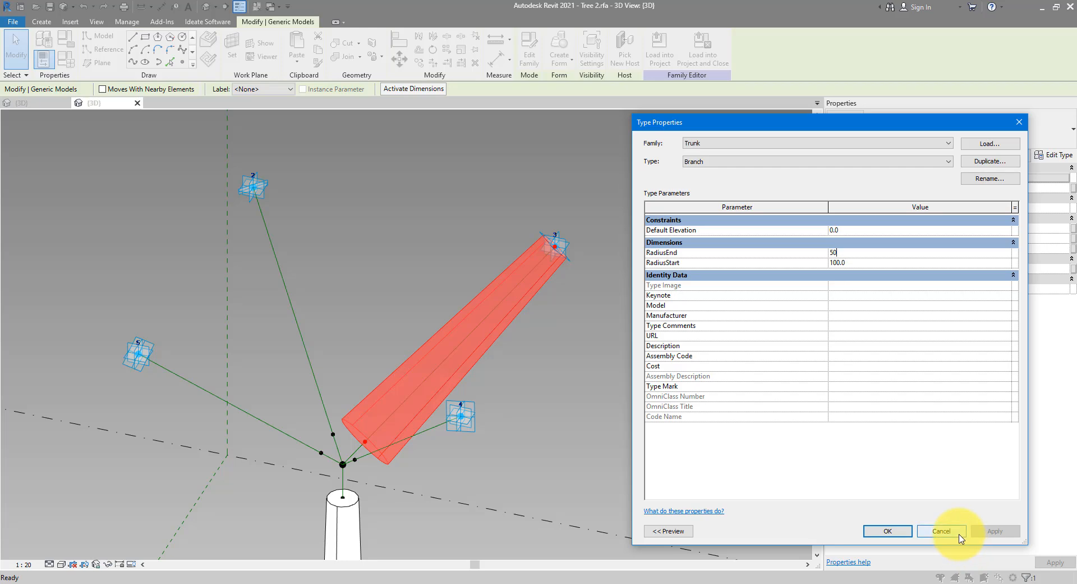
pyautogui.click(892, 531)
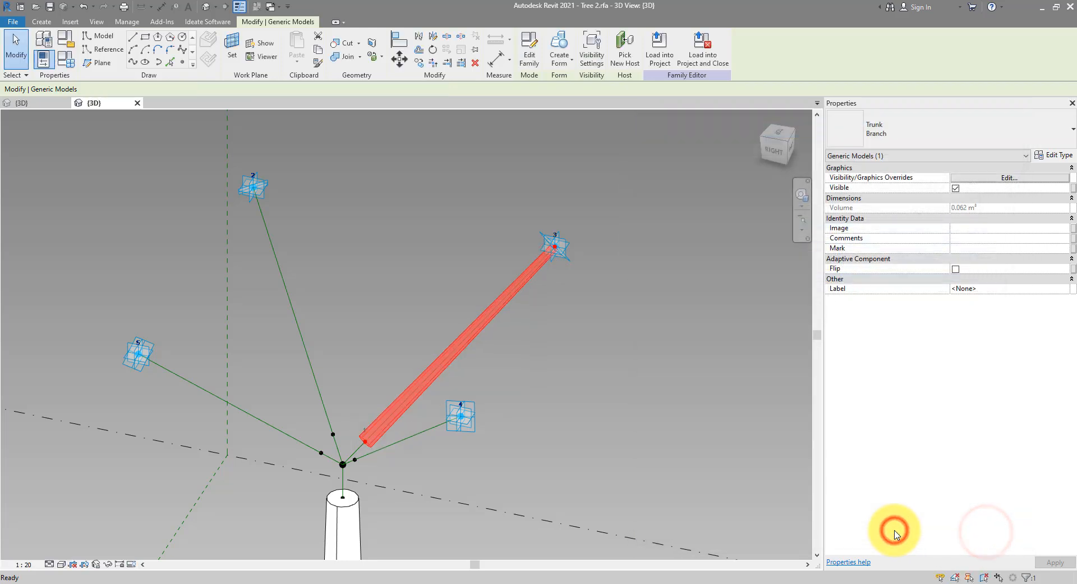
# Place similar Branch components from the three remaining hosted points to adaptive points 4, 5 and 2
pyautogui.moveTo(572, 372); pyautogui.dragTo(582, 302, button='middle')
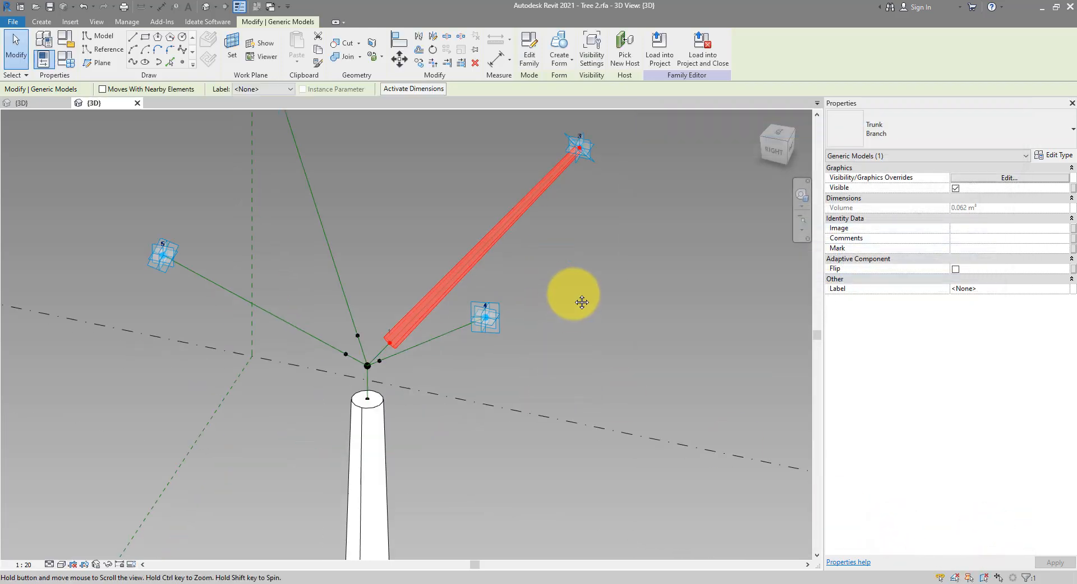
pyautogui.rightClick(492, 250)
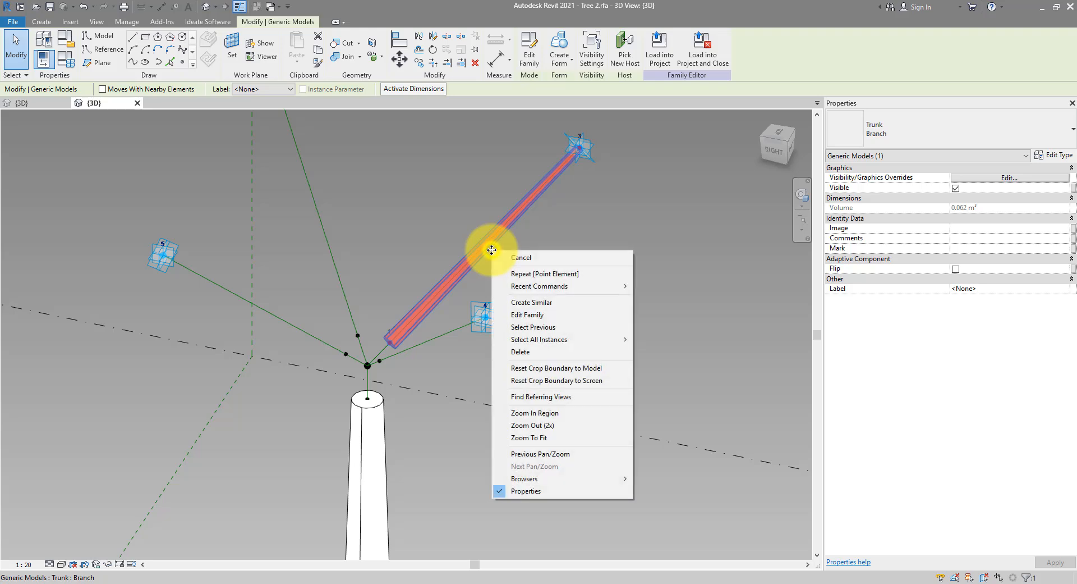
pyautogui.click(532, 302)
pyautogui.click(381, 358)
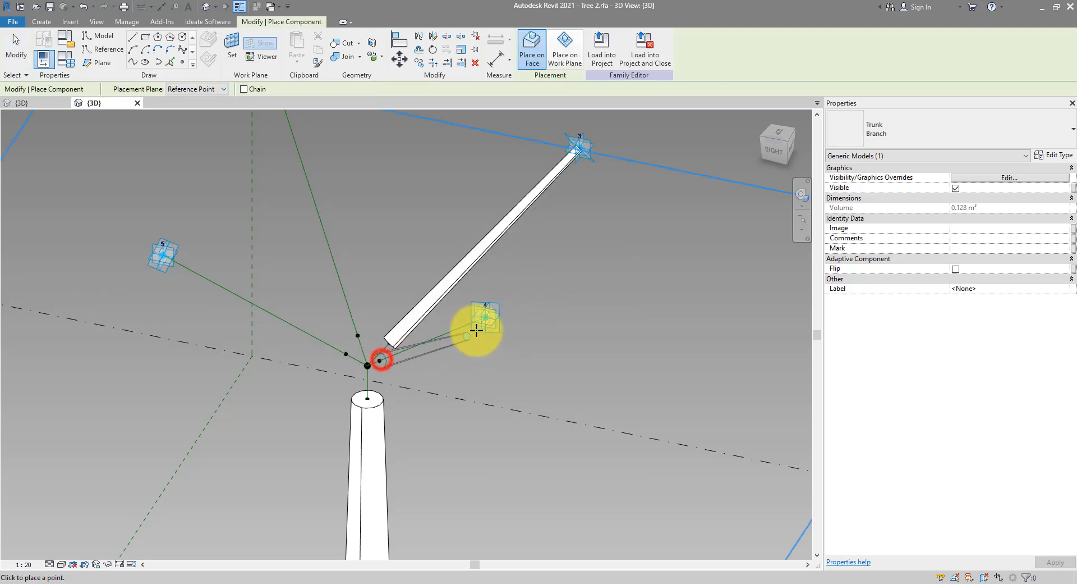
pyautogui.click(486, 317)
pyautogui.click(347, 354)
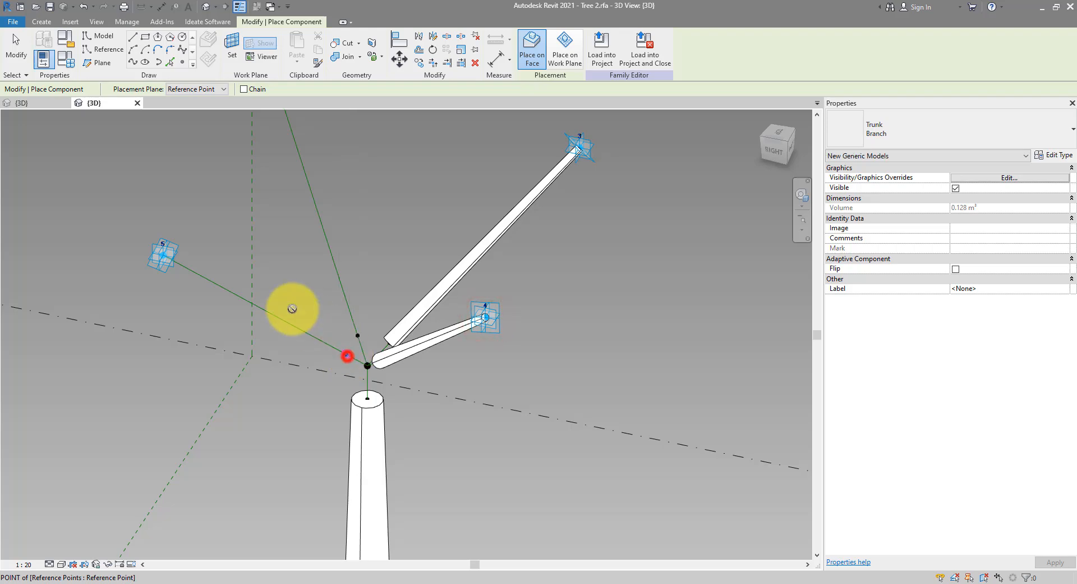
pyautogui.click(161, 254)
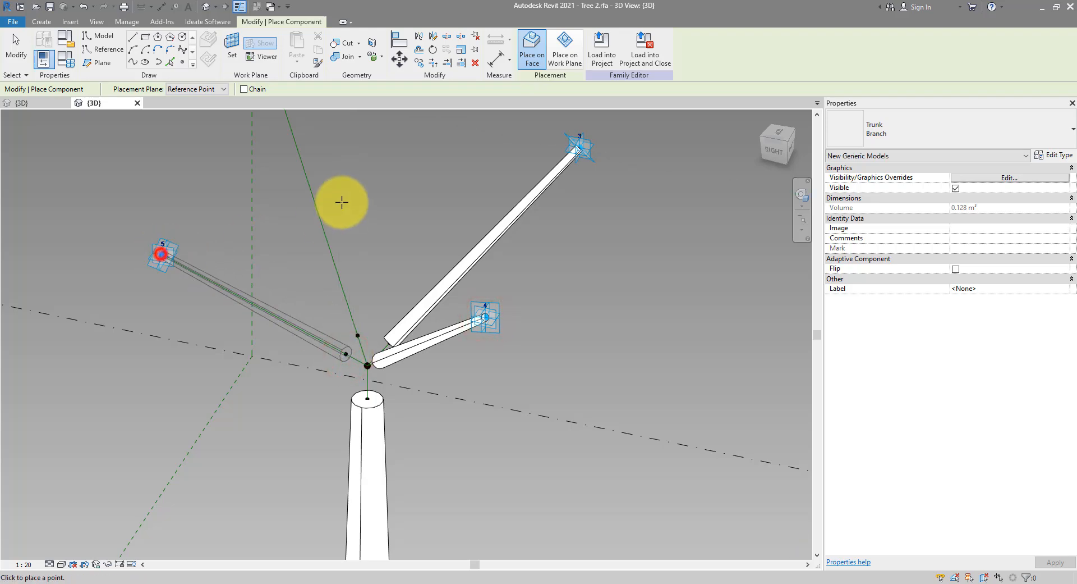
pyautogui.click(356, 335)
pyautogui.moveTo(384, 211); pyautogui.dragTo(425, 321, button='middle')
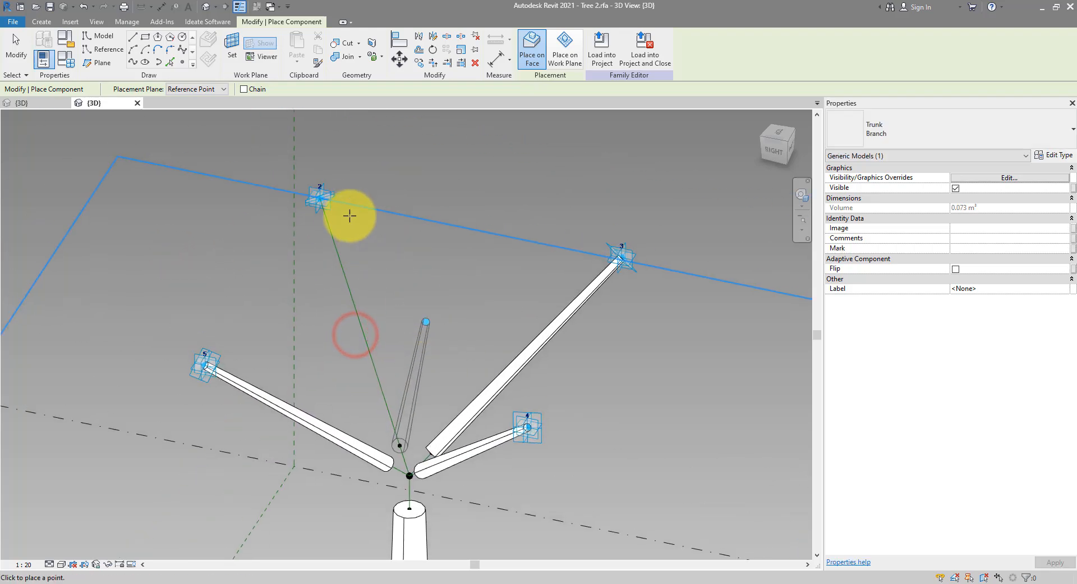
pyautogui.click(320, 197)
pyautogui.press('Escape')
pyautogui.press('Escape')
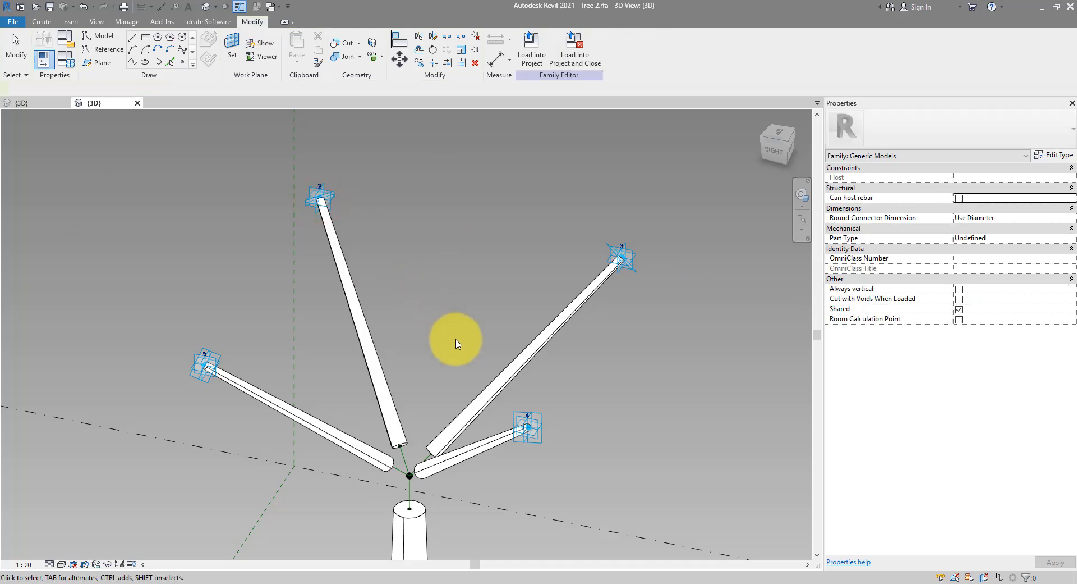
# Create a new family from the Metric Generic Model Adaptive template
pyautogui.scroll(-2, 455, 340)
pyautogui.keyDown('shift'); pyautogui.moveTo(455, 339); pyautogui.dragTo(489, 269, button='middle'); pyautogui.keyUp('shift')
pyautogui.scroll(2, 410, 413)
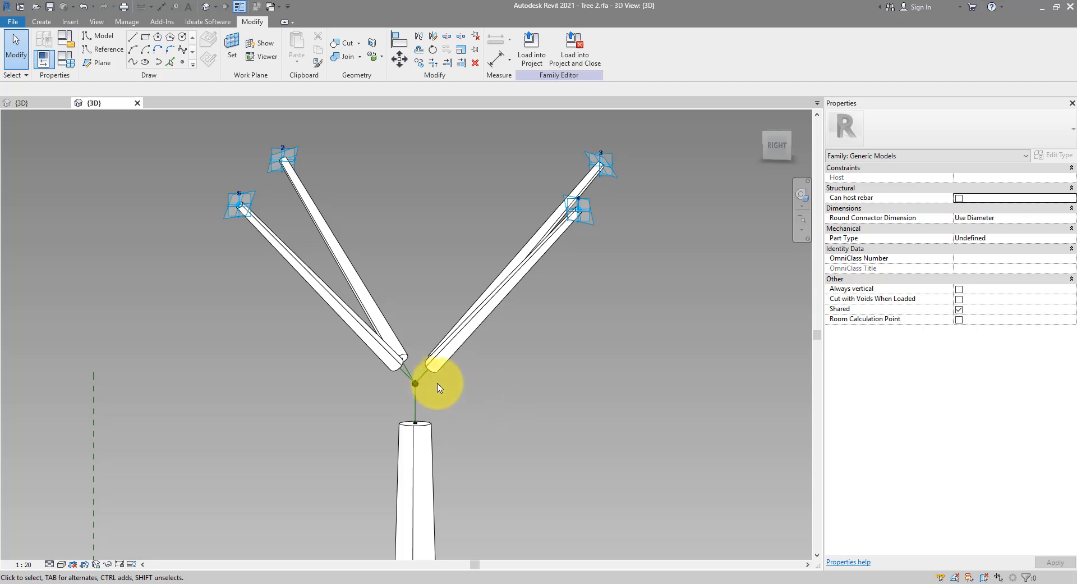
pyautogui.scroll(2, 421, 385)
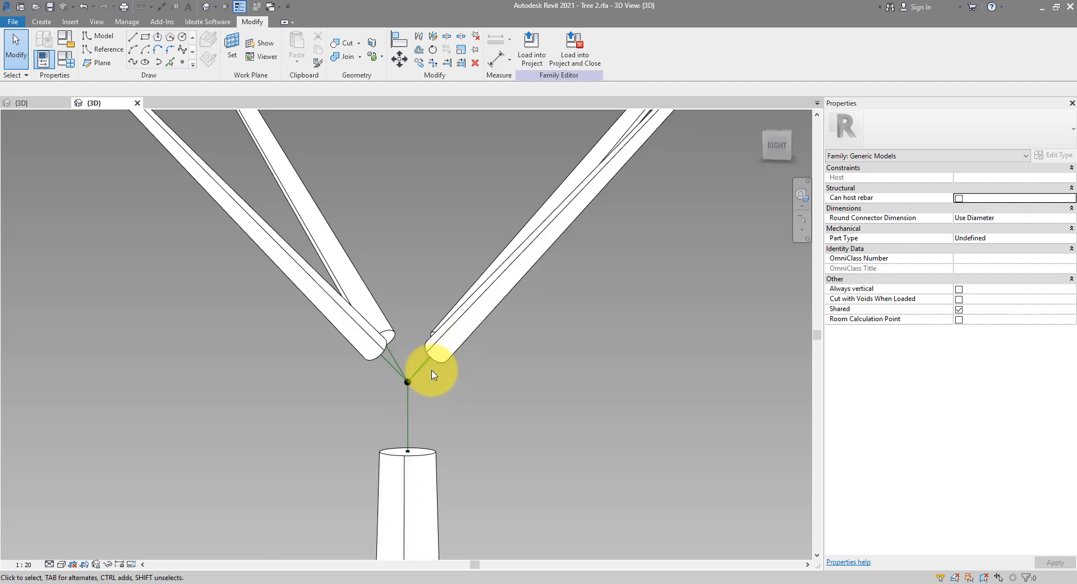
pyautogui.click(16, 21)
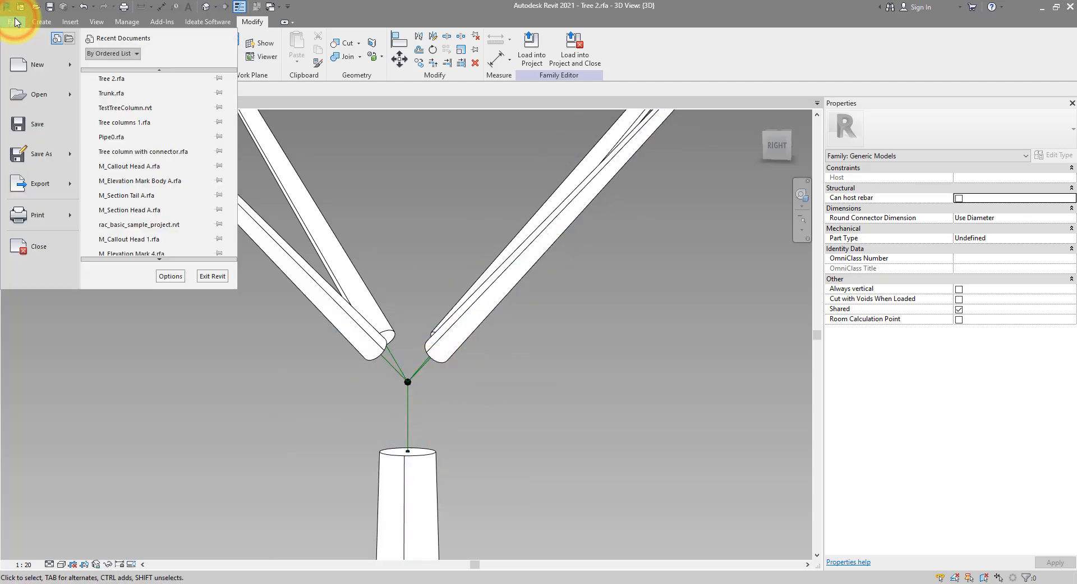
pyautogui.click(68, 64)
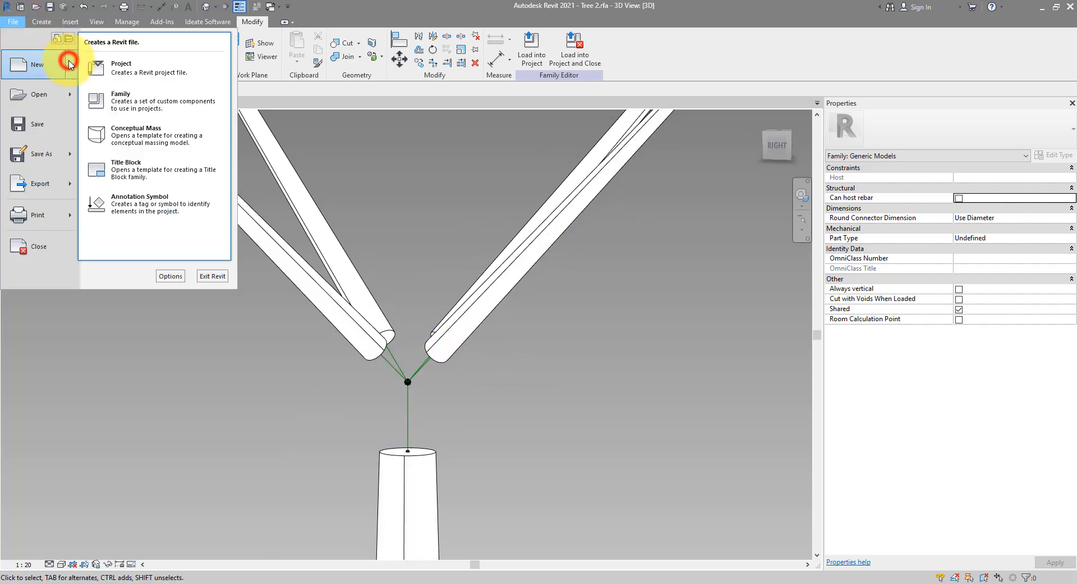
pyautogui.click(131, 102)
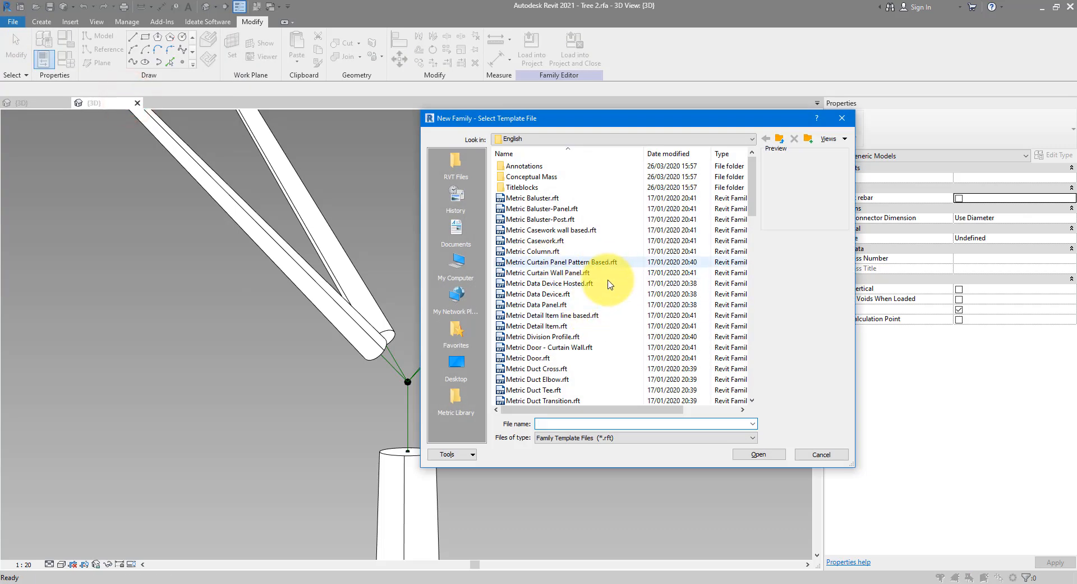
pyautogui.click(589, 251)
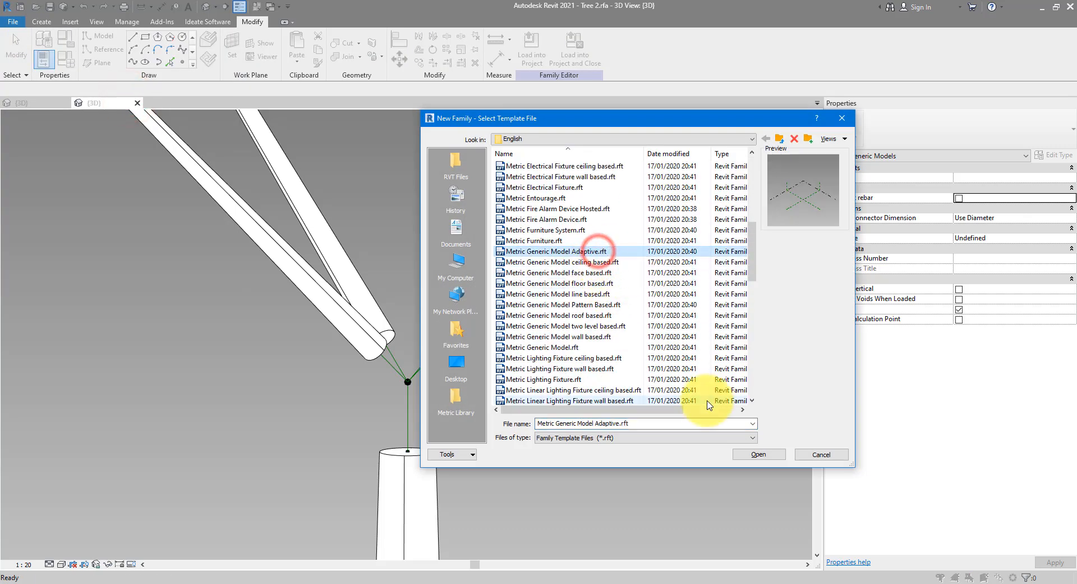
pyautogui.click(760, 454)
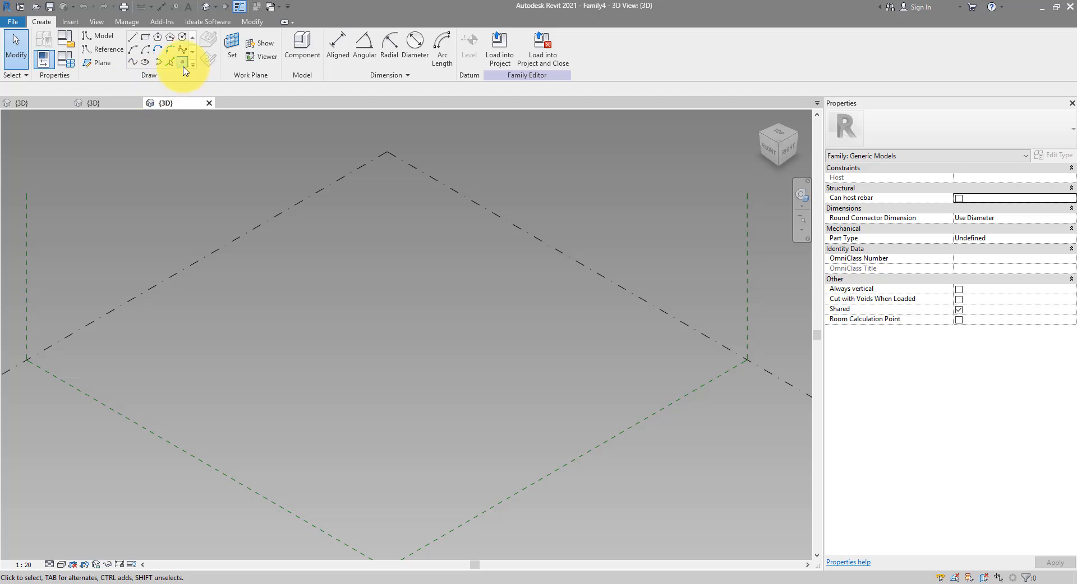
# Place six reference points on the Ref. Level as two groups of three with a gap between them
pyautogui.click(183, 62)
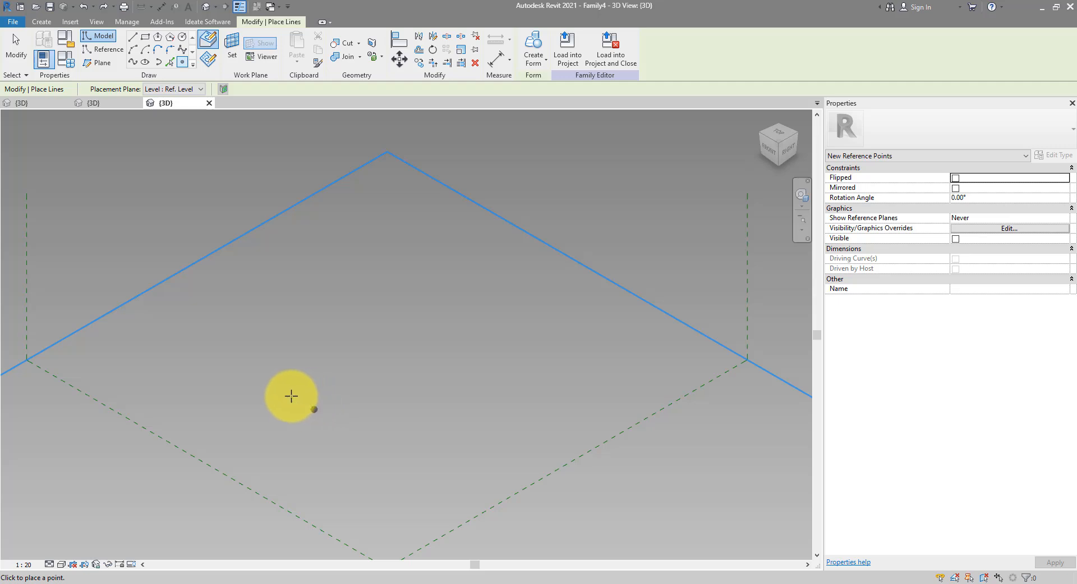
pyautogui.click(289, 399)
pyautogui.click(316, 376)
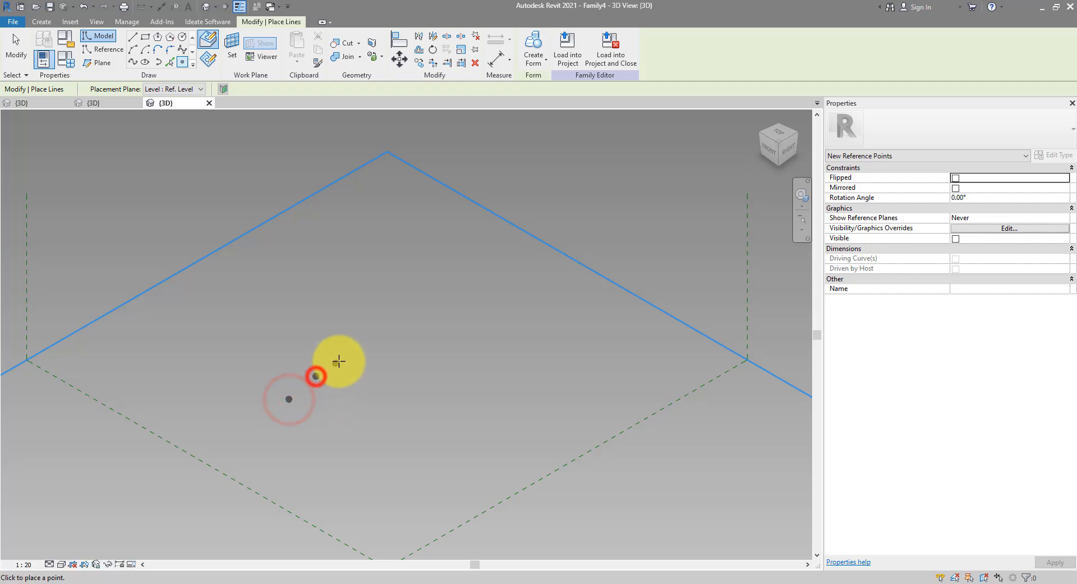
pyautogui.click(341, 358)
pyautogui.click(432, 342)
pyautogui.click(465, 341)
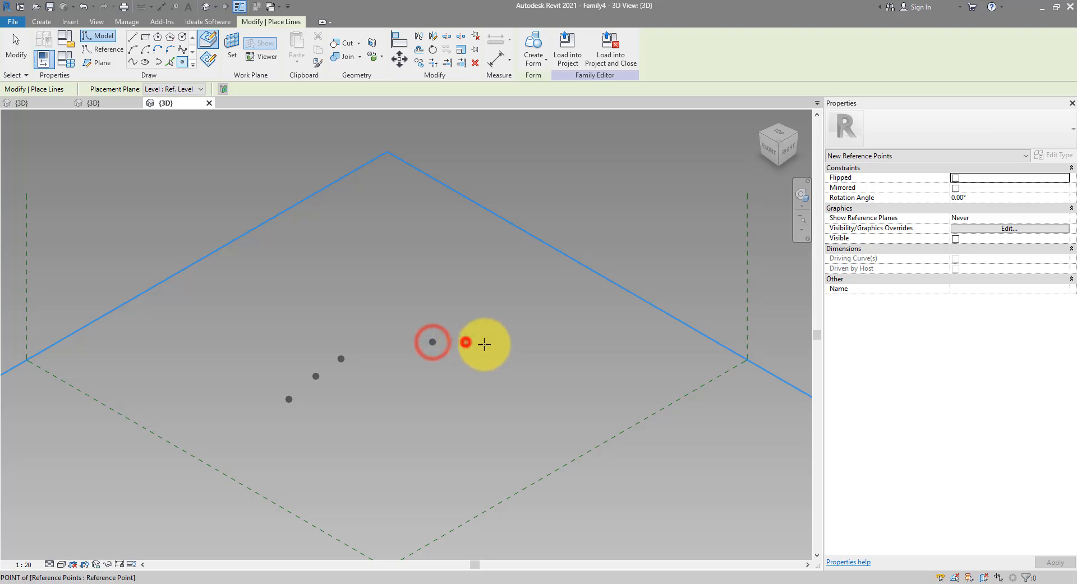
pyautogui.press('Escape')
pyautogui.click(432, 325)
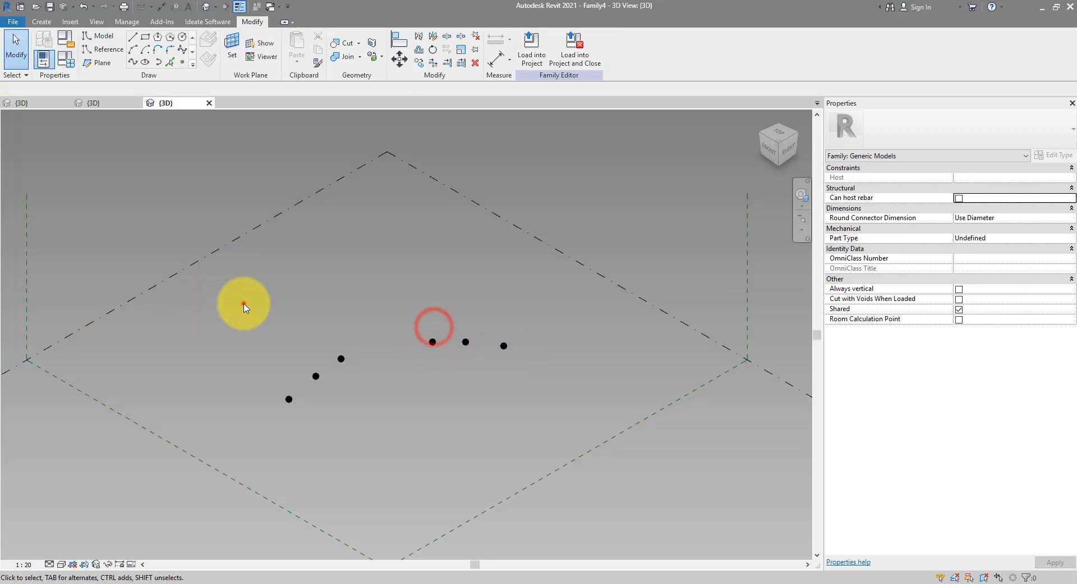
# Make all six reference points adaptive
pyautogui.moveTo(243, 305); pyautogui.dragTo(585, 428)
pyautogui.click(597, 63)
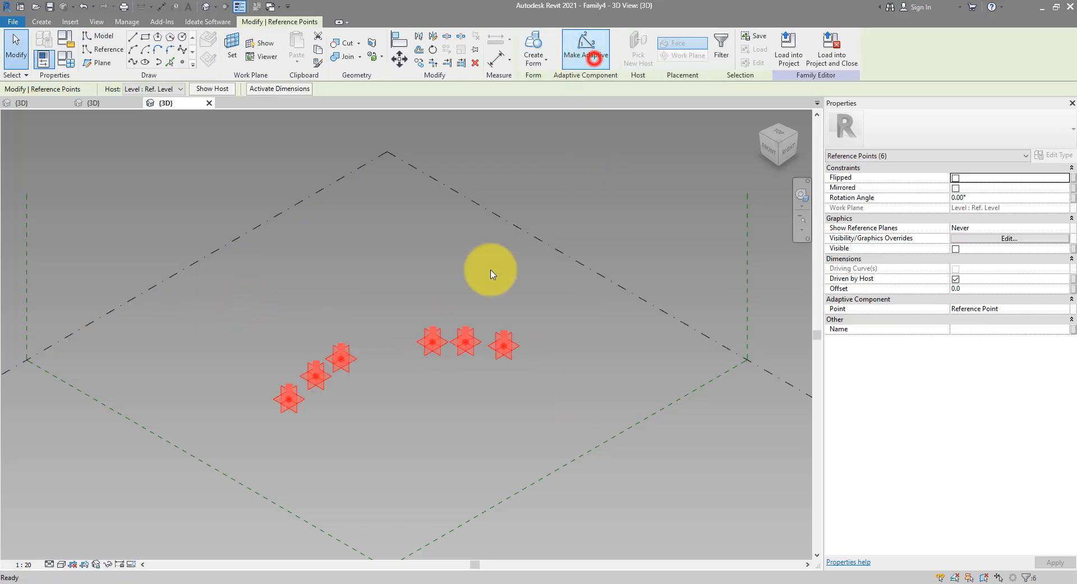
pyautogui.click(481, 285)
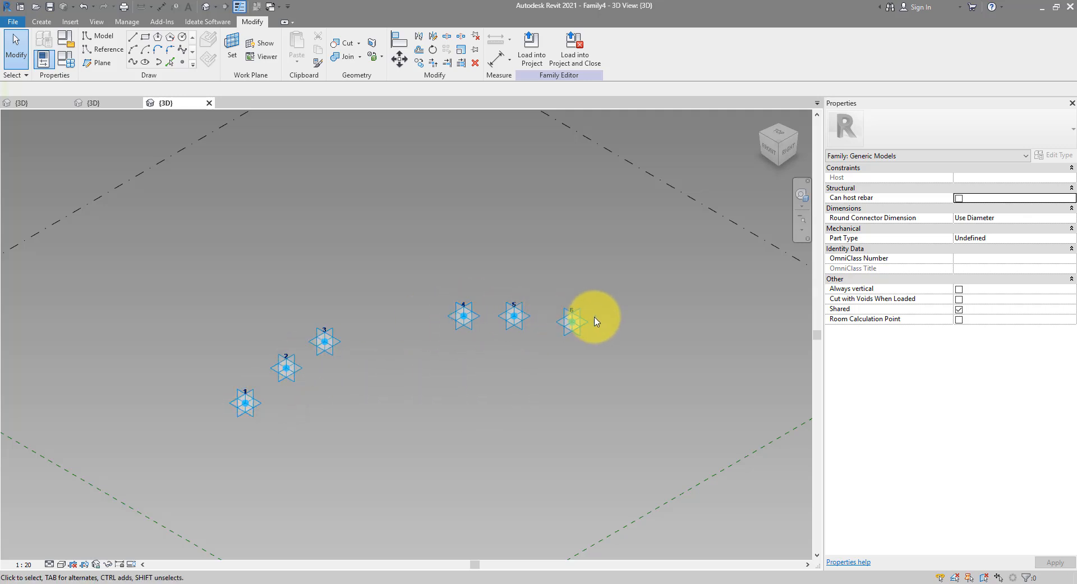
# Draw a spline through the six adaptive points and turn it into a reference line
pyautogui.moveTo(170, 213); pyautogui.dragTo(669, 462)
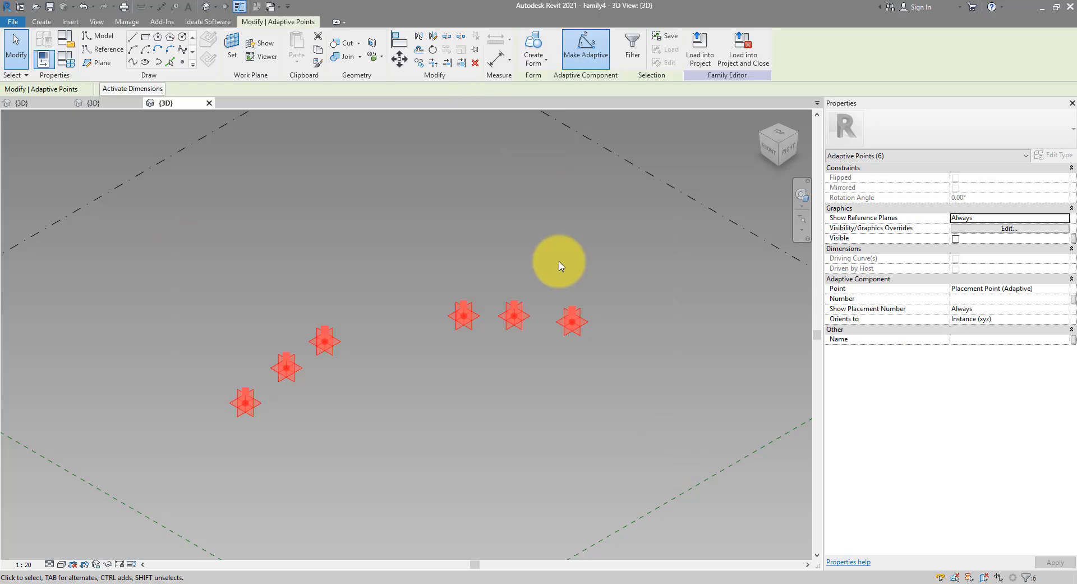
pyautogui.click(134, 63)
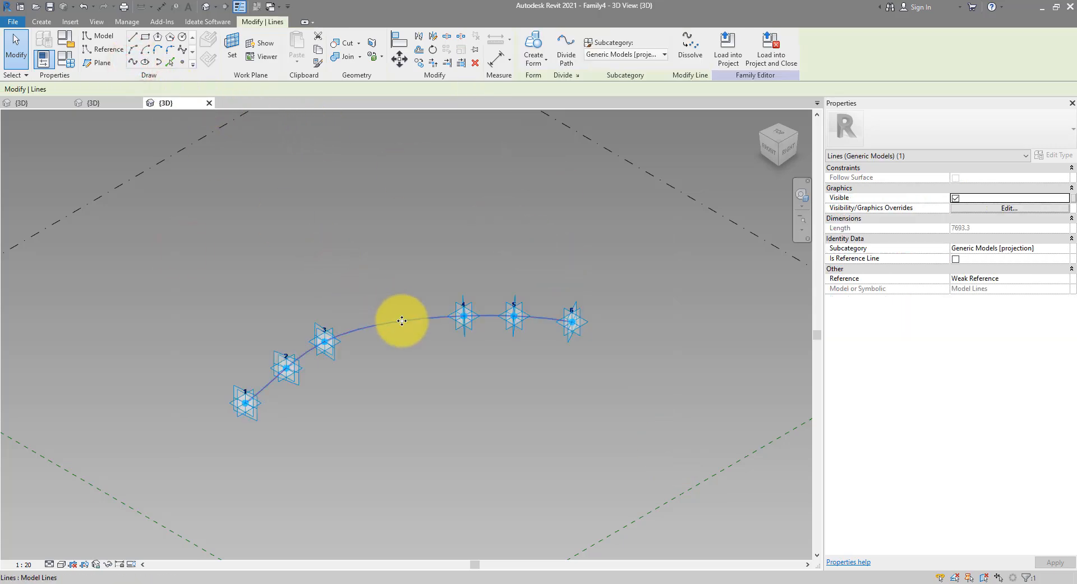
pyautogui.click(955, 260)
pyautogui.press('Escape')
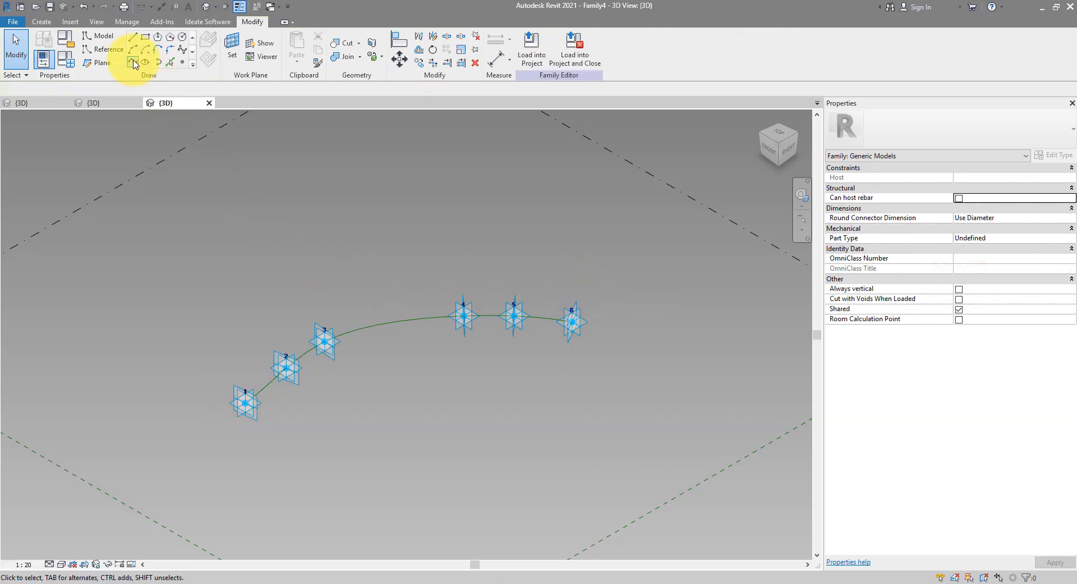
# Draw a reference circle of about 800 radius around adaptive point 1, perpendicular to the spline, and make its radius dimension permanent
pyautogui.click(110, 50)
pyautogui.click(182, 36)
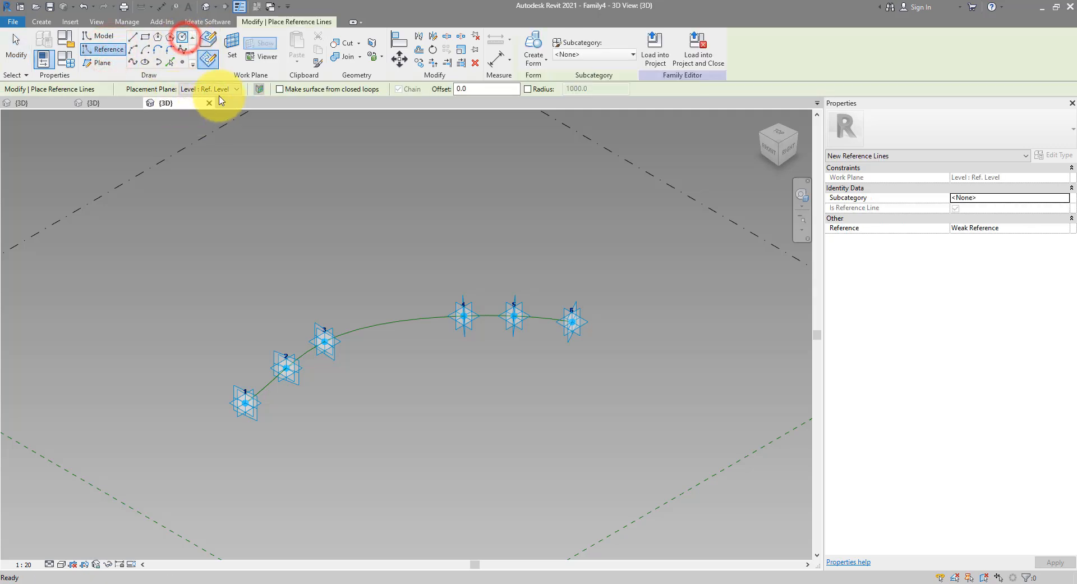
pyautogui.click(208, 63)
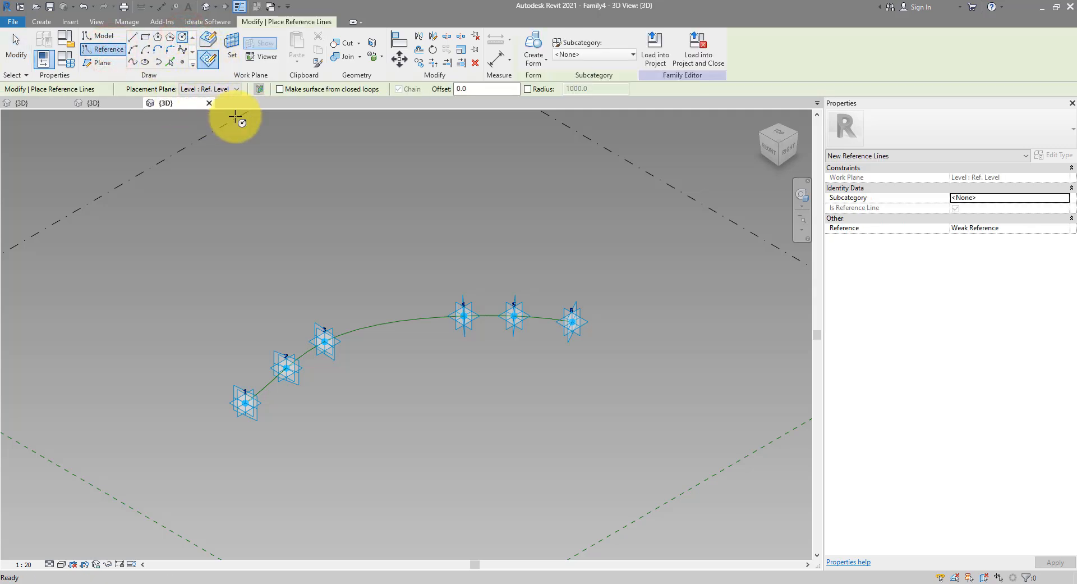
pyautogui.click(234, 56)
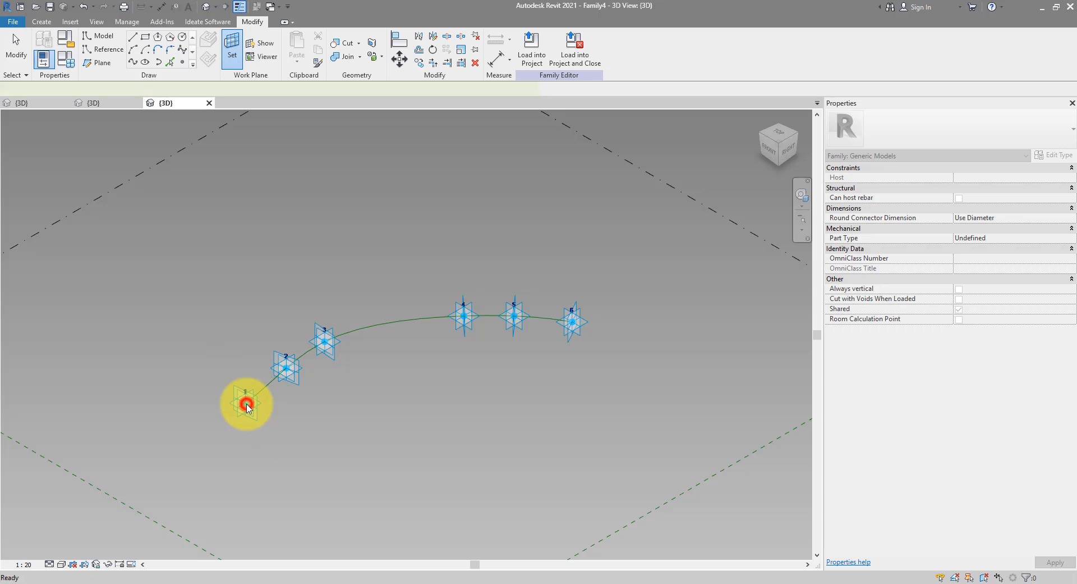
pyautogui.click(243, 400)
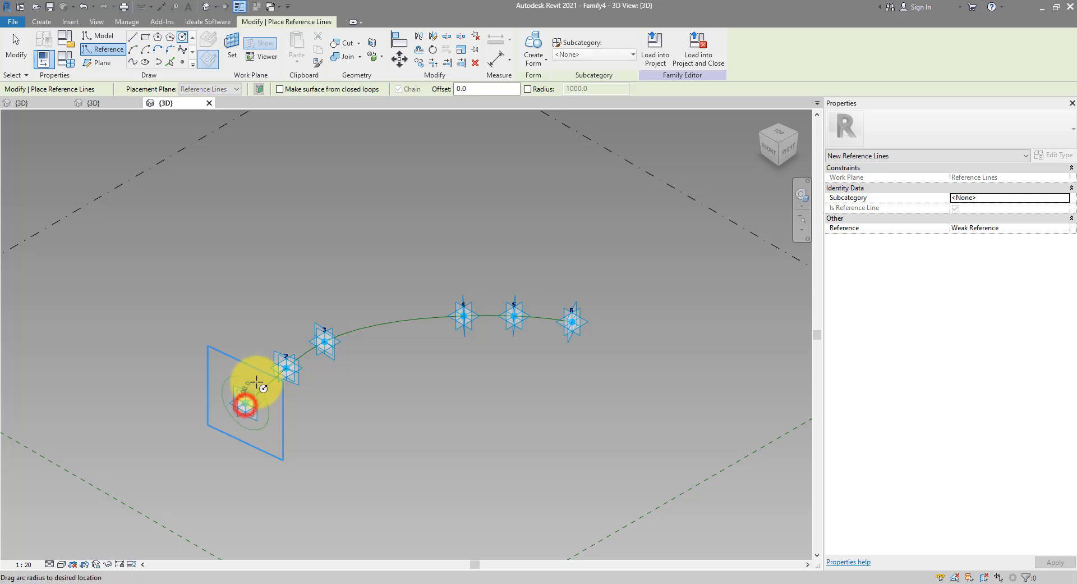
pyautogui.click(253, 376)
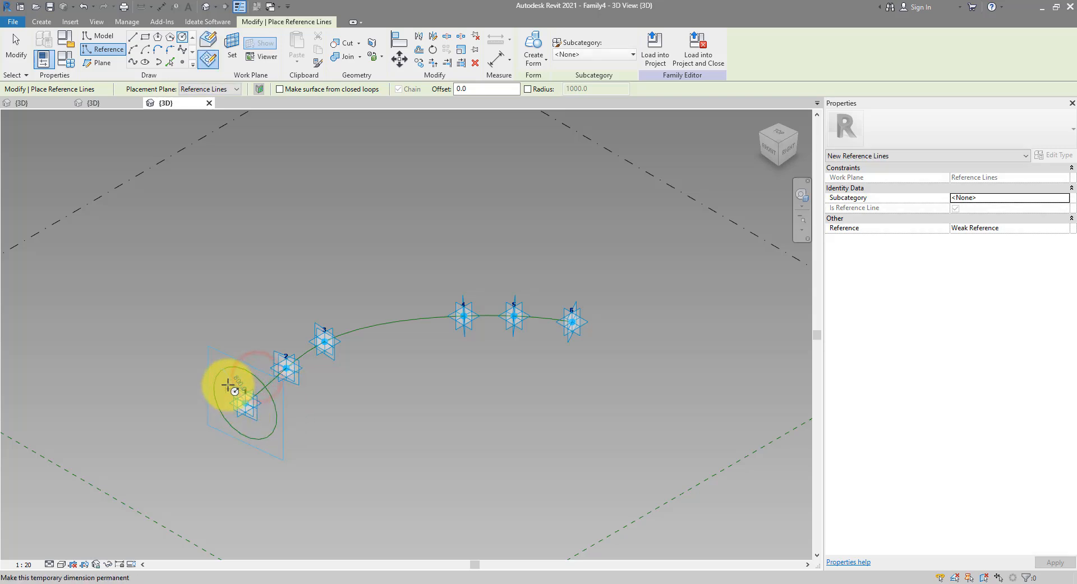
pyautogui.click(230, 387)
pyautogui.moveTo(591, 336); pyautogui.dragTo(504, 349, button='middle')
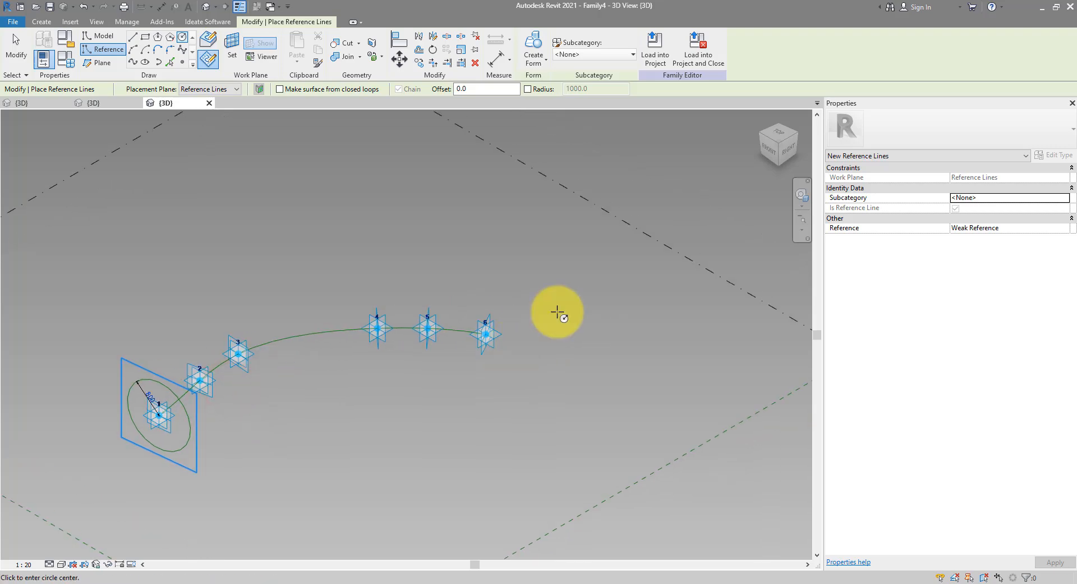
pyautogui.press('Escape')
pyautogui.press('Escape')
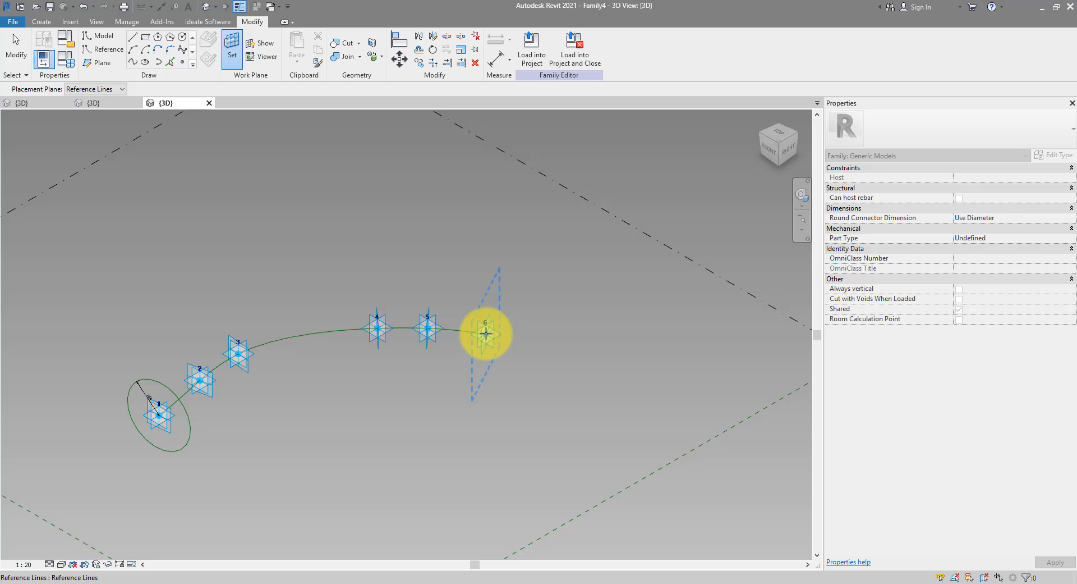
# Draw a reference circle of about 700 radius around adaptive point 6, perpendicular to the spline, with a permanent radius dimension
pyautogui.press('Return')
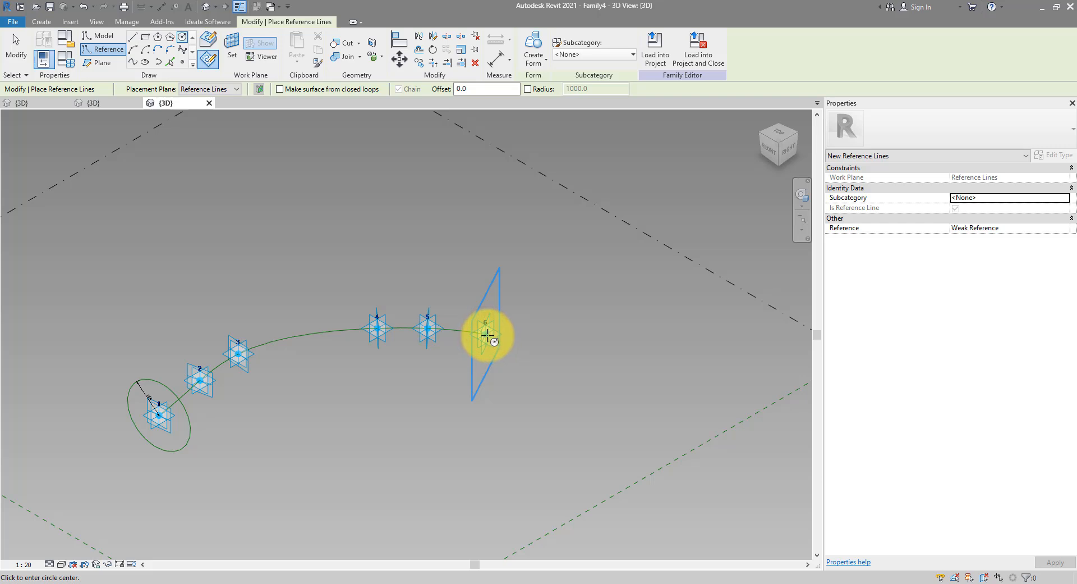
pyautogui.click(487, 334)
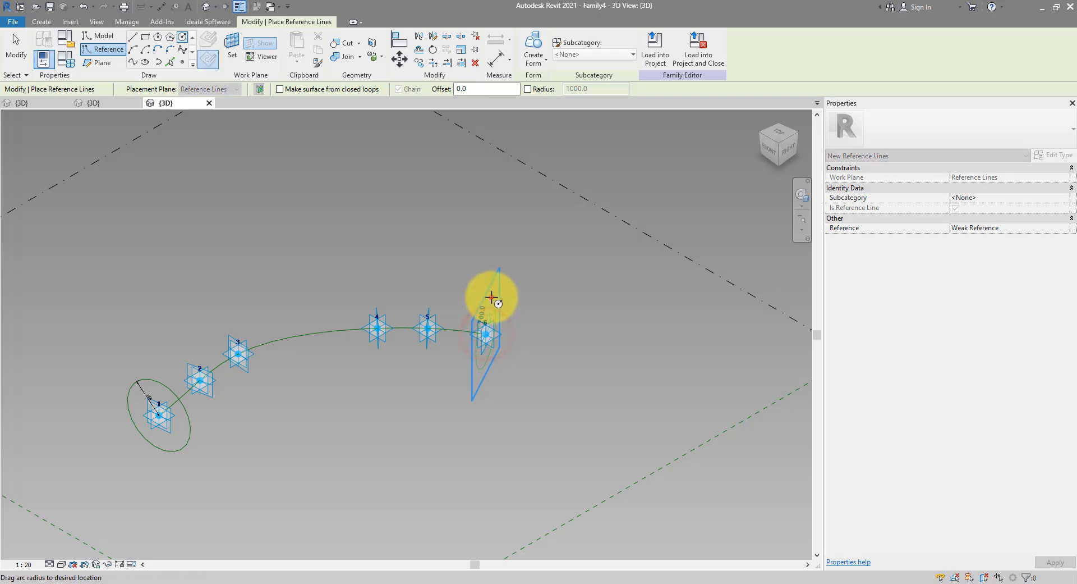
pyautogui.click(491, 297)
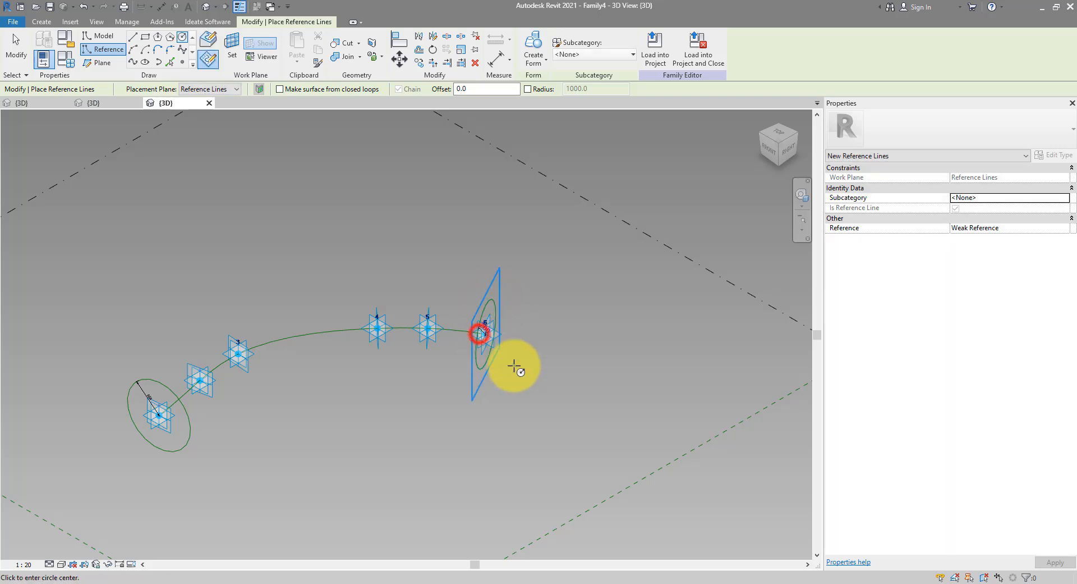
pyautogui.press('Escape')
pyautogui.press('Escape')
# Label the radius dimension of the circle at point 1 with a new type parameter named RadiusStart
pyautogui.keyDown('shift'); pyautogui.moveTo(592, 433); pyautogui.dragTo(321, 369, button='middle'); pyautogui.keyUp('shift')
pyautogui.click(234, 356)
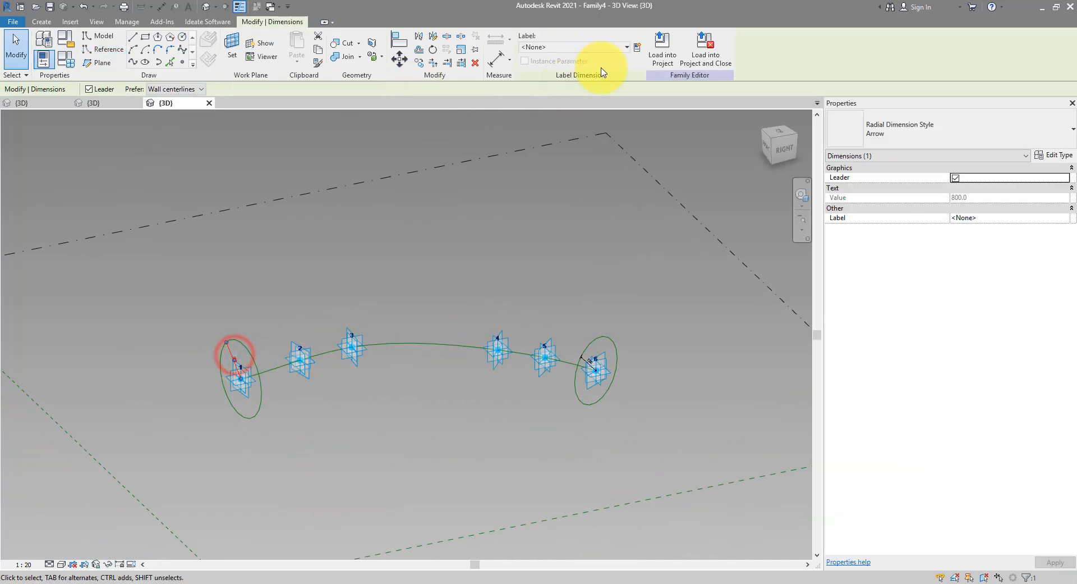
pyautogui.click(638, 47)
pyautogui.moveTo(680, 281); pyautogui.dragTo(722, 180)
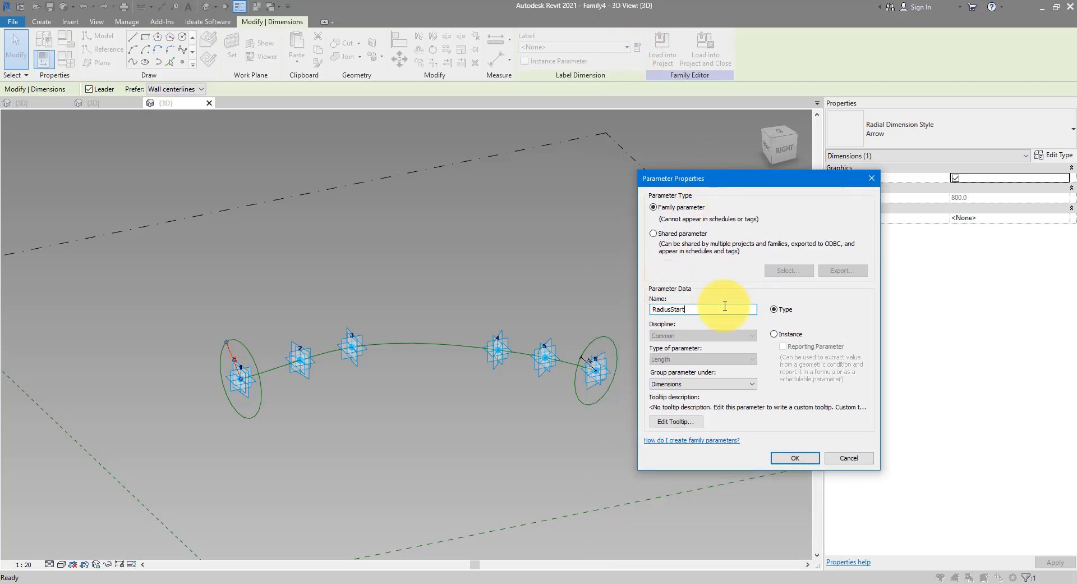
pyautogui.press('Return')
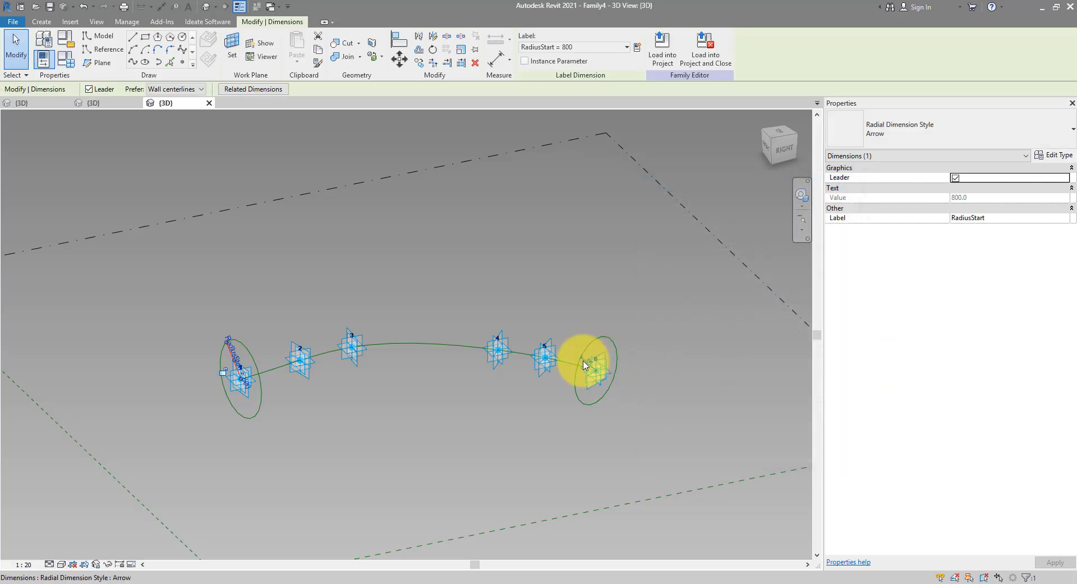
# Label the radius dimension of the circle at point 6 with a new type parameter named RadiusEnd
pyautogui.click(584, 360)
pyautogui.click(637, 47)
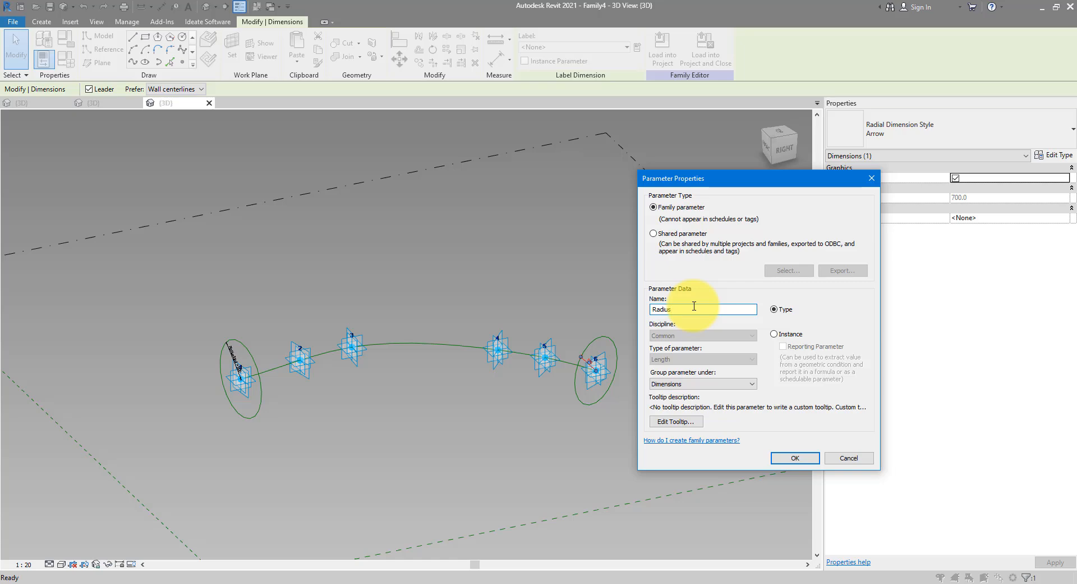
pyautogui.click(795, 458)
pyautogui.click(620, 276)
# Set the family parameters RadiusEnd to 100 and RadiusStart to 200
pyautogui.click(65, 61)
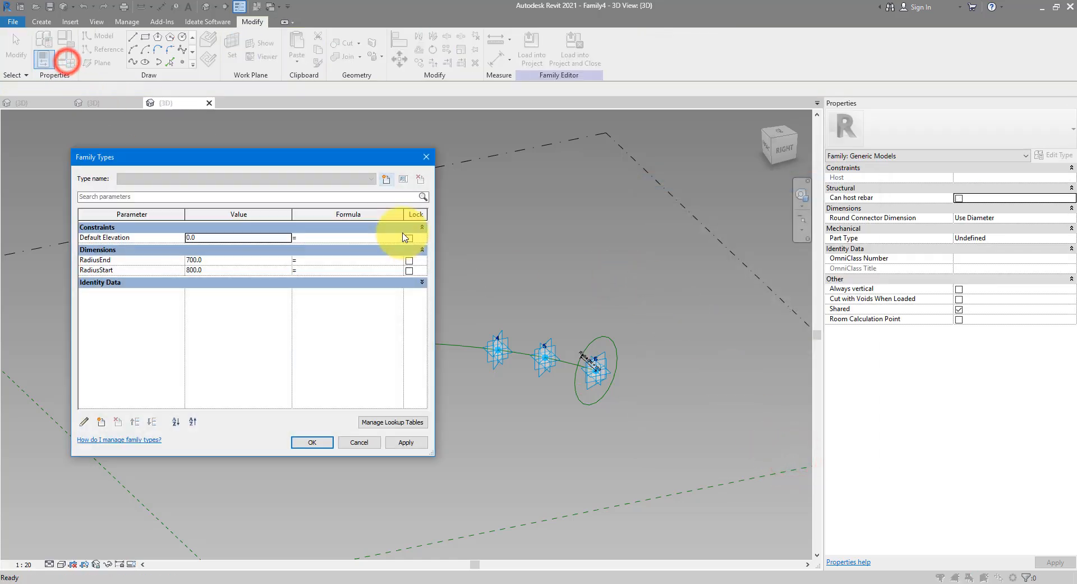
pyautogui.moveTo(284, 155); pyautogui.dragTo(515, 133)
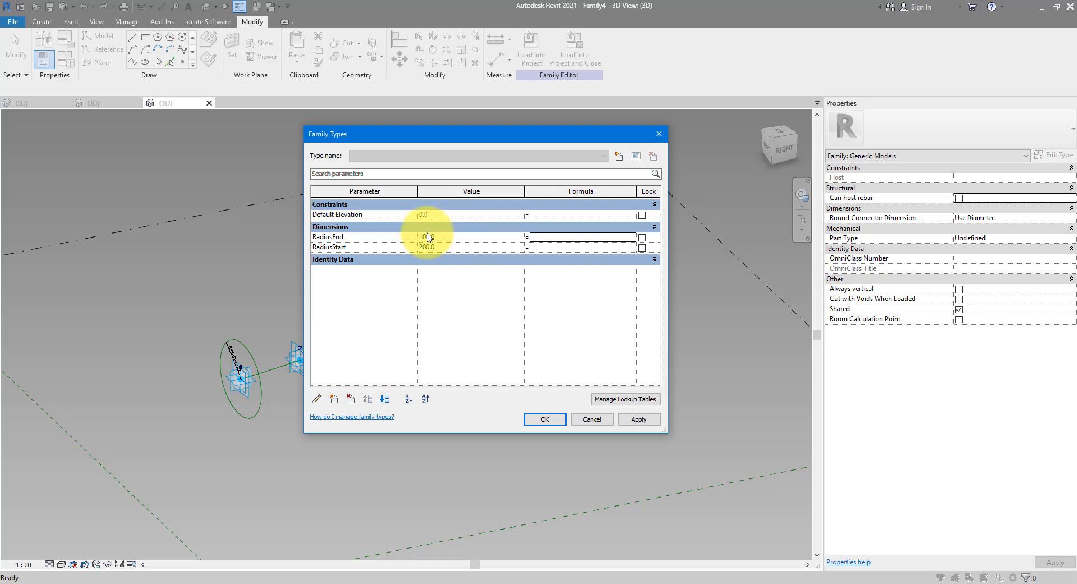
pyautogui.click(542, 422)
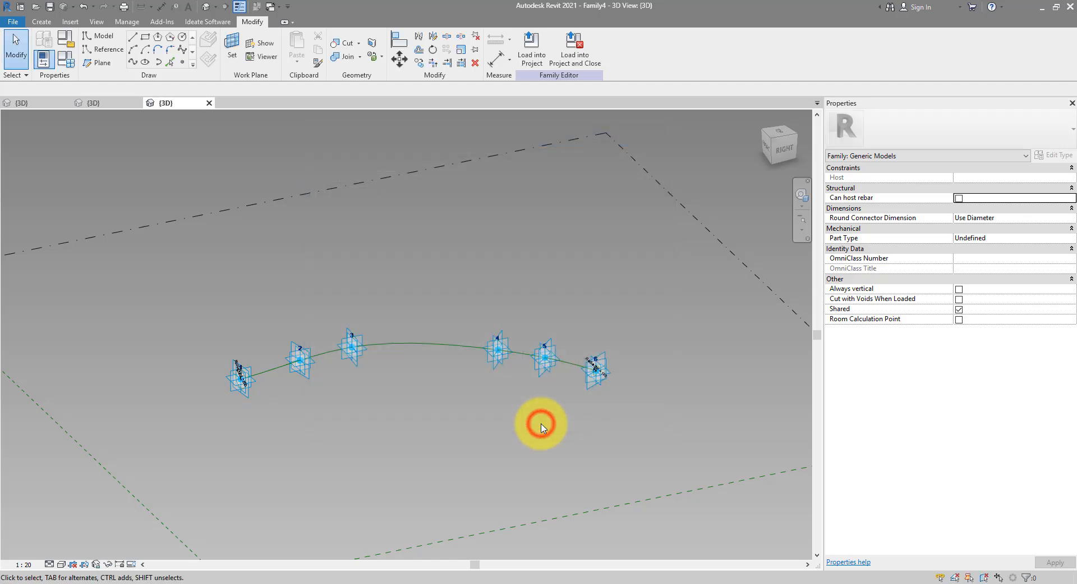
pyautogui.click(566, 395)
# Create a solid form from the circles at points 1 and 6 and the spline path connecting the six adaptive points
pyautogui.keyDown('shift'); pyautogui.moveTo(469, 368); pyautogui.dragTo(386, 305, button='middle'); pyautogui.keyUp('shift')
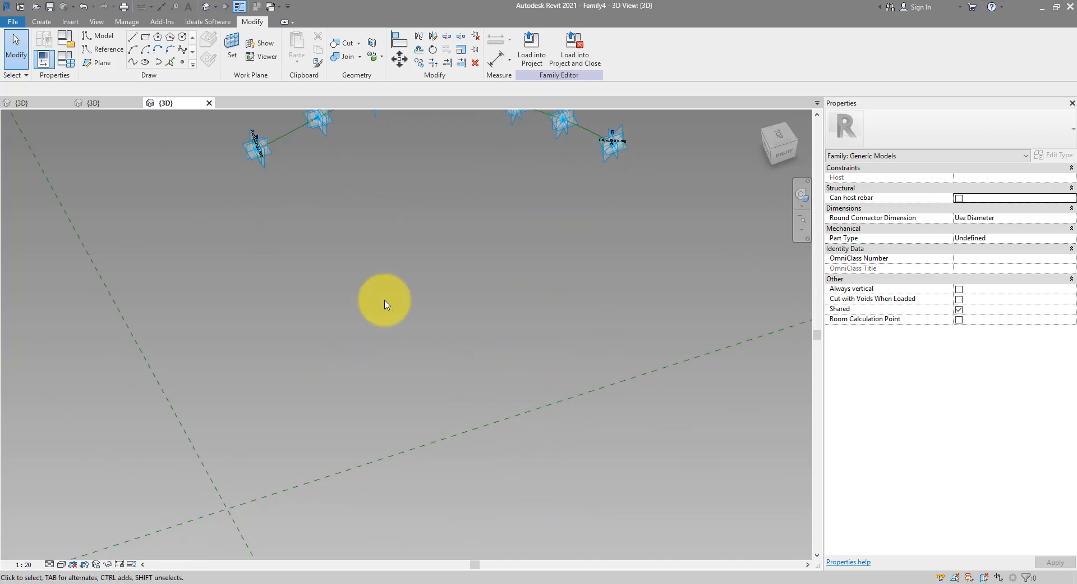
pyautogui.scroll(4, 262, 147)
pyautogui.click(185, 156)
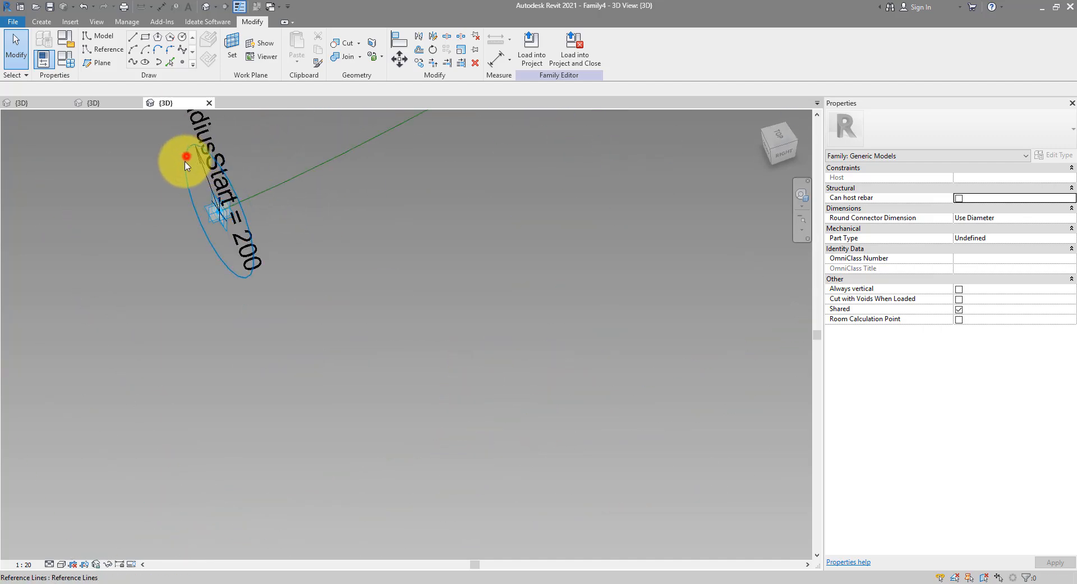
pyautogui.scroll(-5, 156, 238)
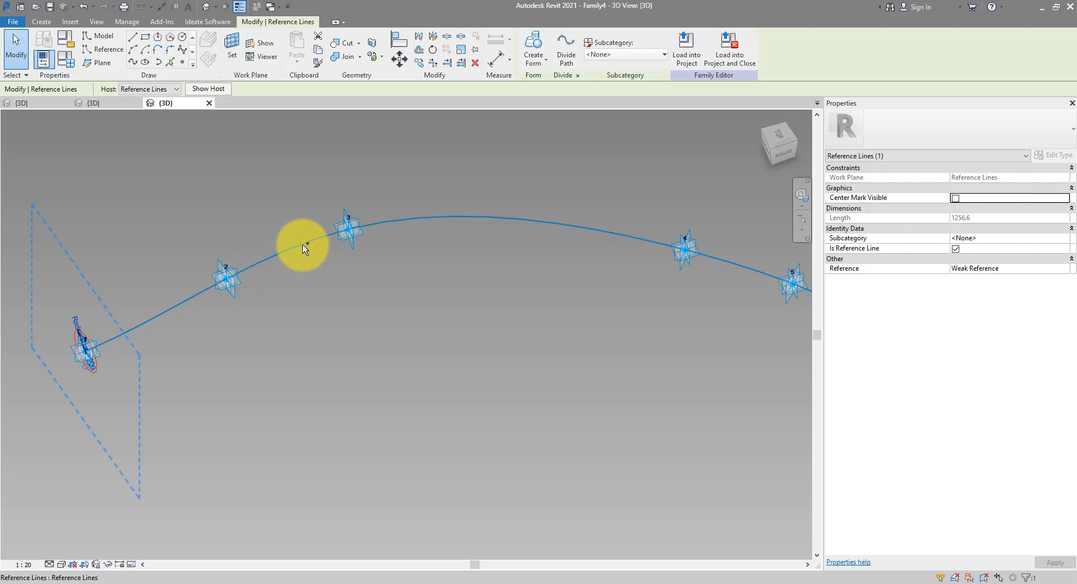
pyautogui.click(301, 245)
pyautogui.scroll(5, 645, 323)
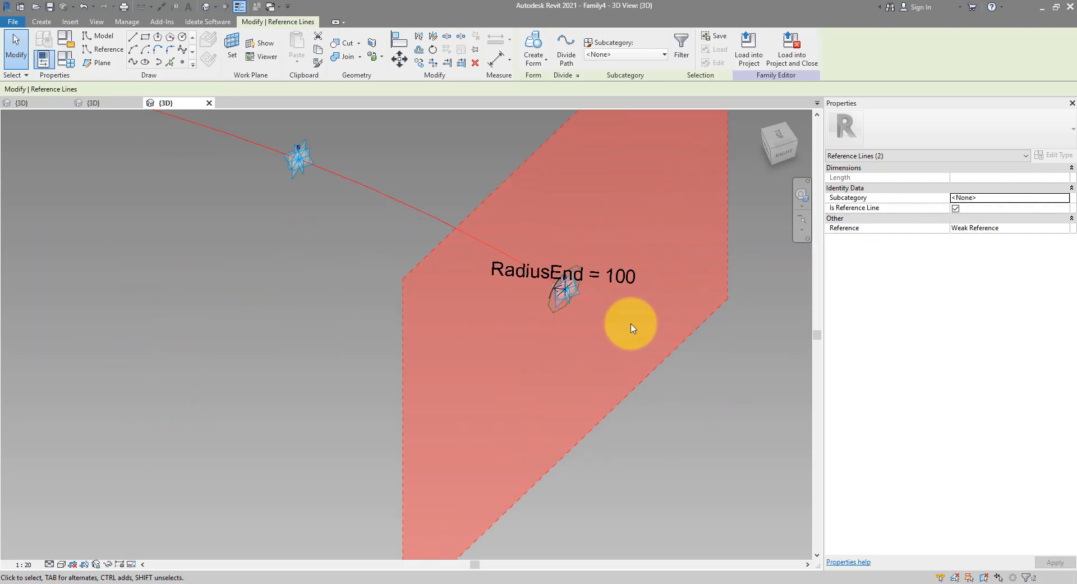
pyautogui.keyDown('ctrl'); pyautogui.click(557, 312); pyautogui.keyUp('ctrl')
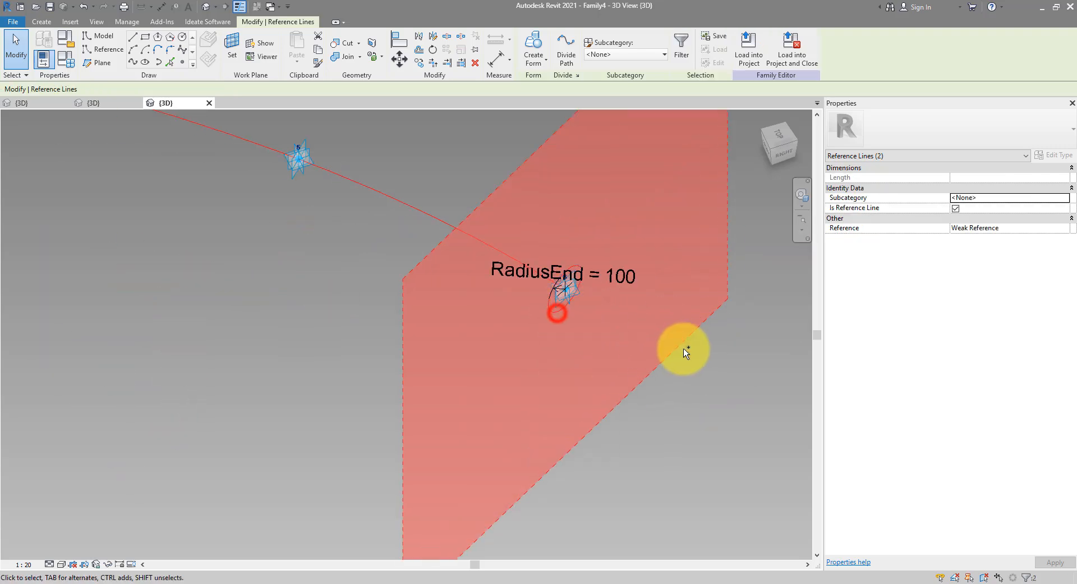
pyautogui.scroll(-5, 684, 349)
pyautogui.keyDown('shift'); pyautogui.moveTo(585, 367); pyautogui.dragTo(597, 295, button='middle'); pyautogui.keyUp('shift')
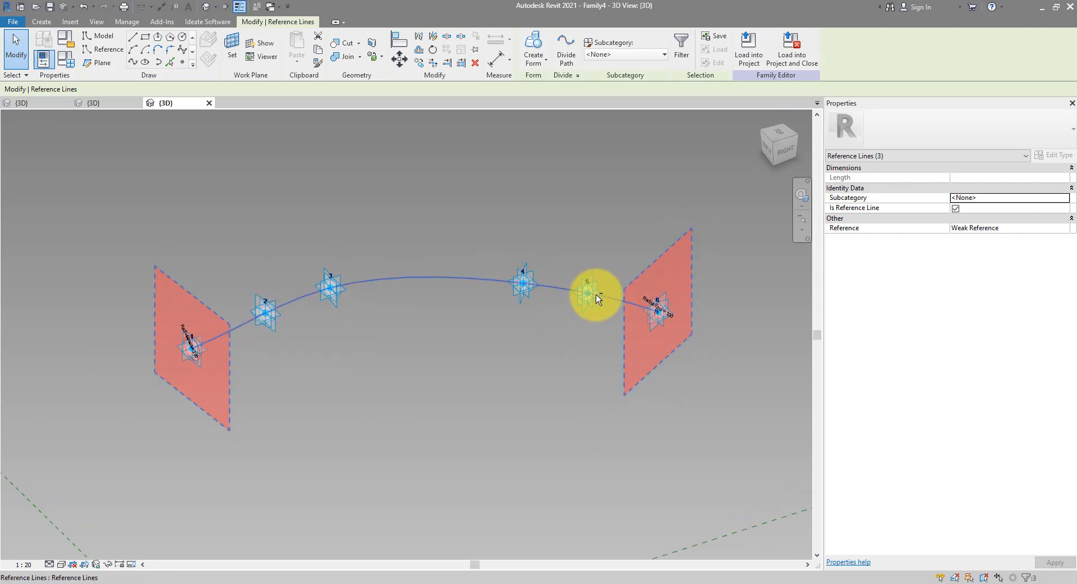
pyautogui.click(537, 45)
pyautogui.keyDown('shift'); pyautogui.moveTo(464, 305); pyautogui.dragTo(515, 304, button='middle'); pyautogui.keyUp('shift')
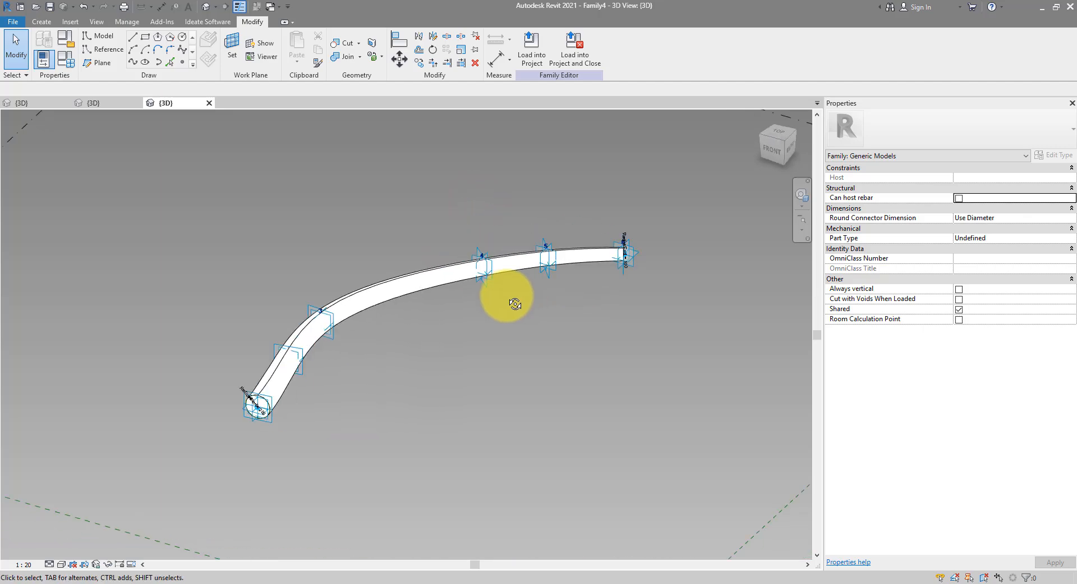
pyautogui.keyDown('shift'); pyautogui.moveTo(519, 299); pyautogui.dragTo(477, 337, button='middle'); pyautogui.keyUp('shift')
# Save the family as Connector in the RVT Files folder
pyautogui.click(56, 7)
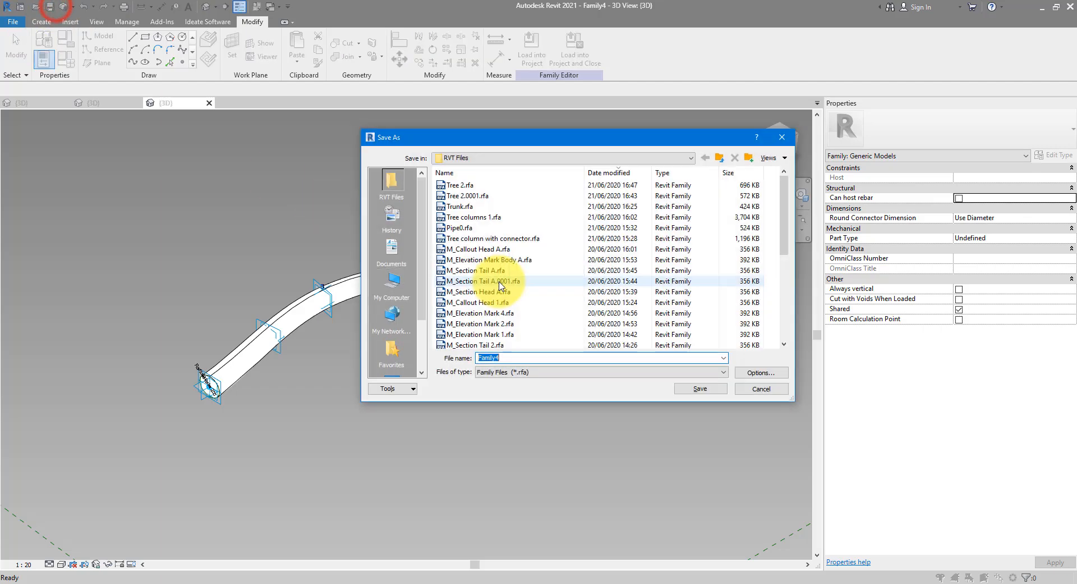
pyautogui.write('Connector')
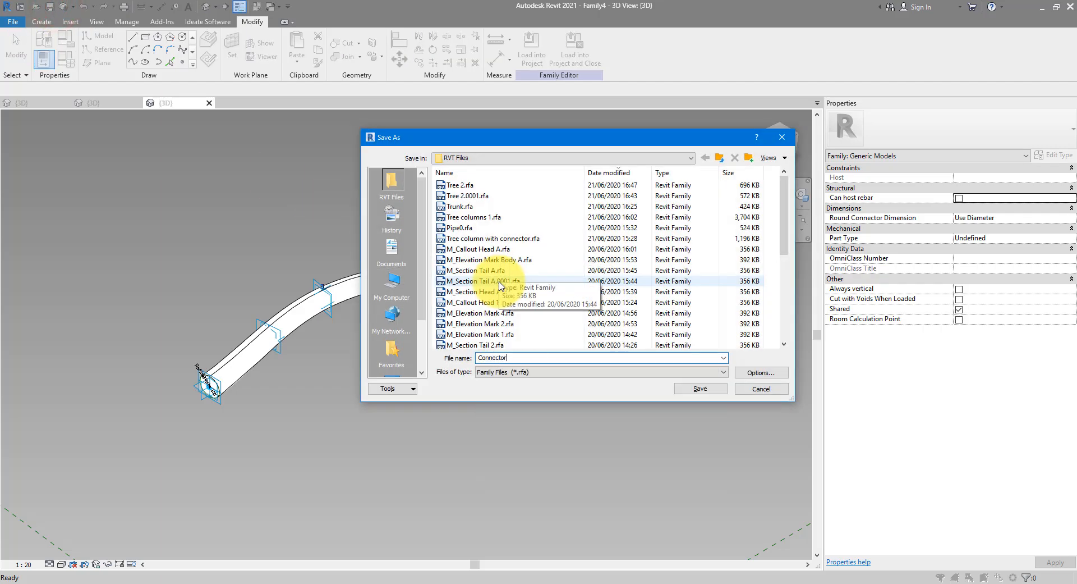
pyautogui.press('Return')
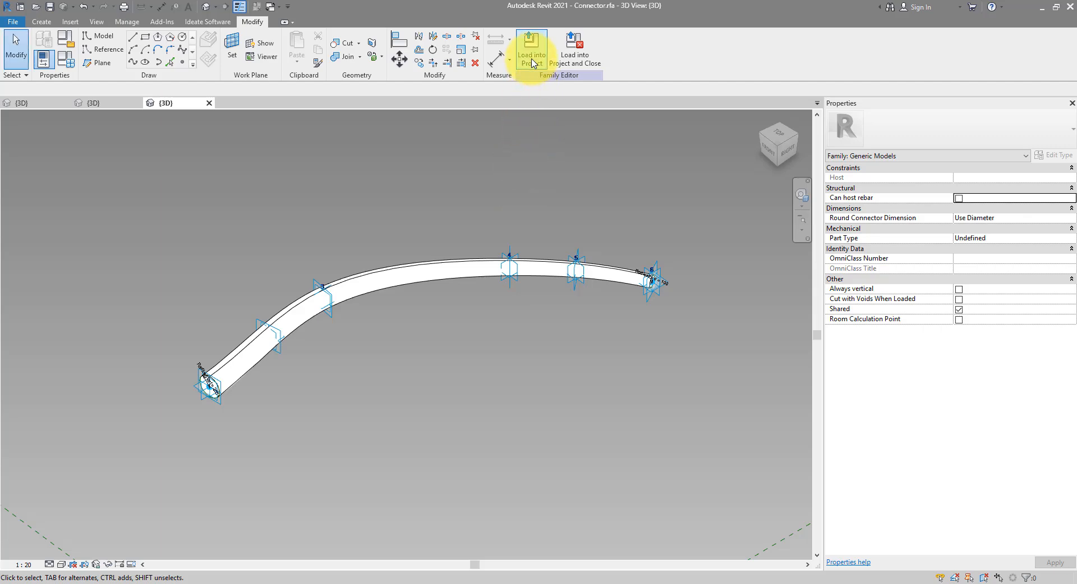
# Load the Connector family into Tree 2.rfa and leave component placement without placing an instance
pyautogui.click(531, 49)
pyautogui.click(196, 232)
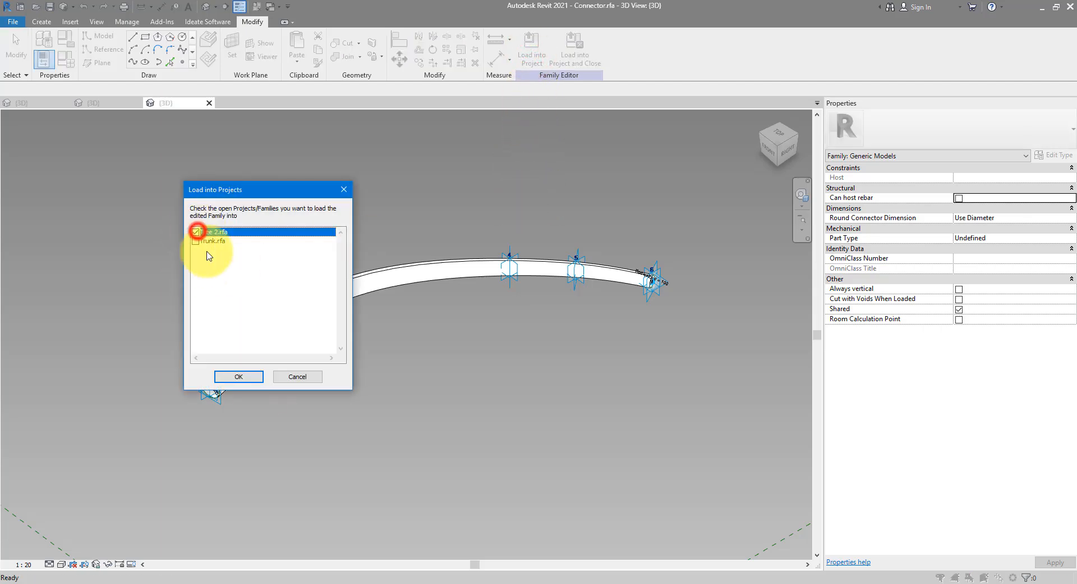
pyautogui.click(241, 377)
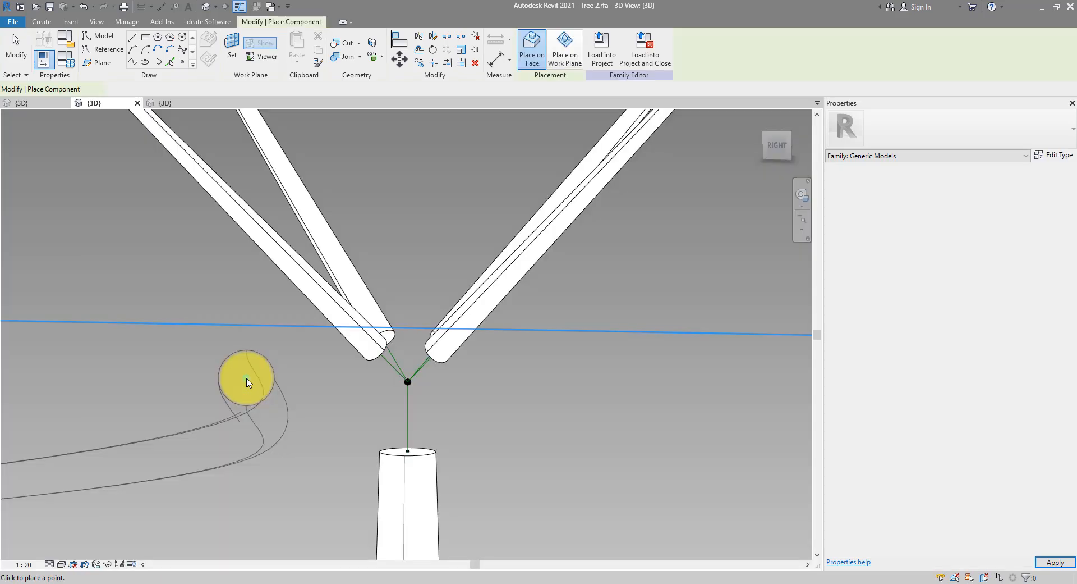
pyautogui.scroll(-2, 395, 379)
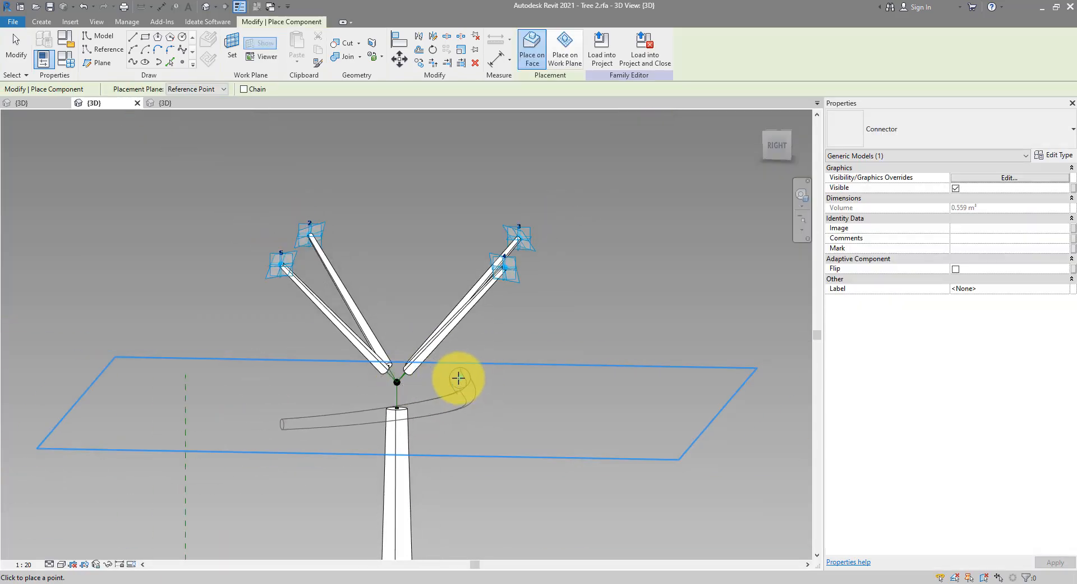
pyautogui.scroll(3, 416, 385)
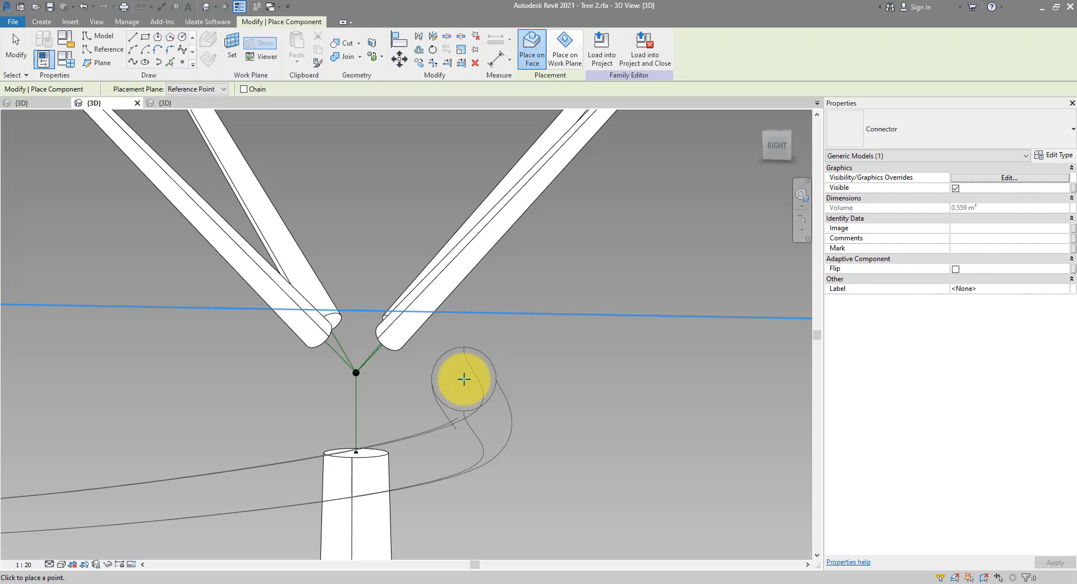
pyautogui.press('Escape')
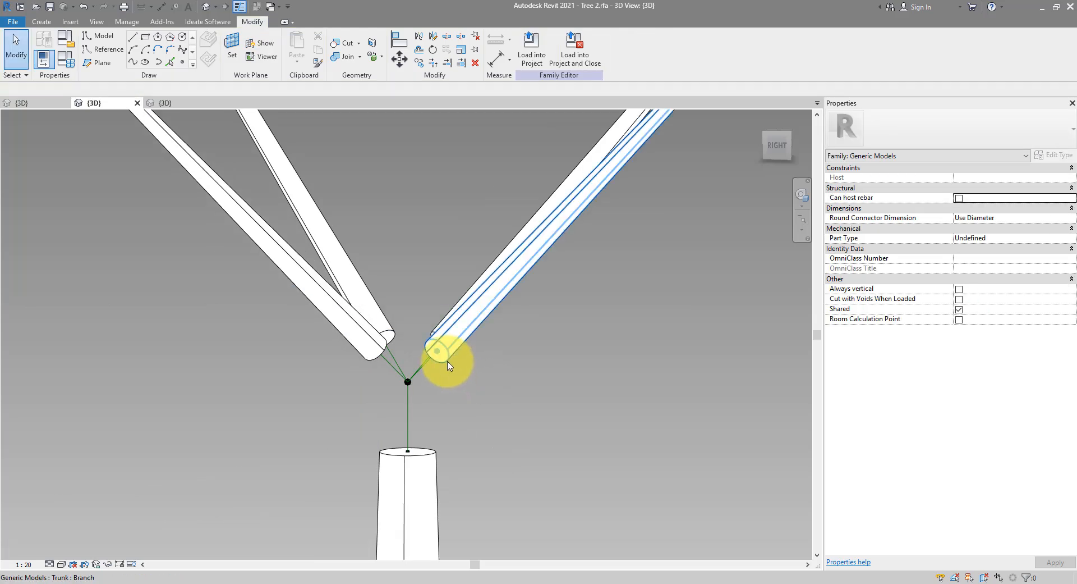
# Temporarily hide the trunk and the four branches in the Tree 2 view, leaving the reference lines and points shown
pyautogui.click(446, 363)
pyautogui.click(450, 306)
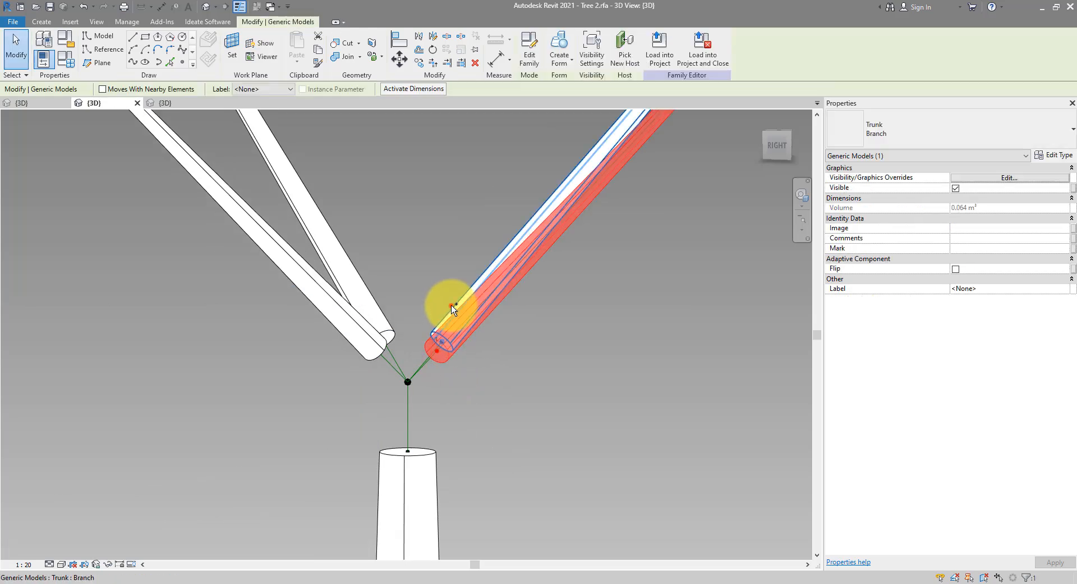
pyautogui.keyDown('ctrl'); pyautogui.click(386, 327); pyautogui.keyUp('ctrl')
pyautogui.keyDown('ctrl'); pyautogui.click(344, 340); pyautogui.keyUp('ctrl')
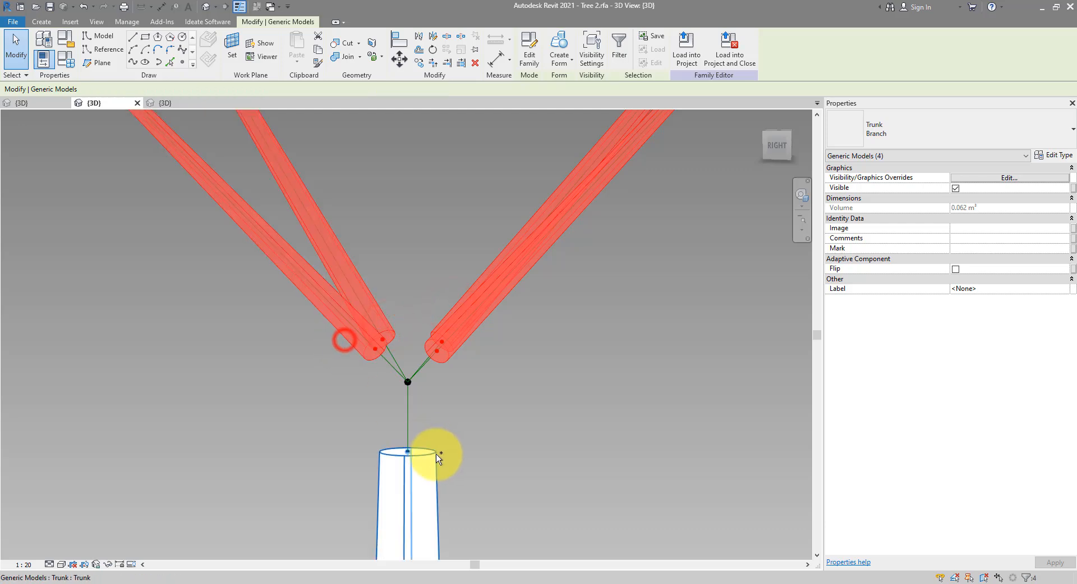
pyautogui.keyDown('ctrl'); pyautogui.click(437, 455); pyautogui.keyUp('ctrl')
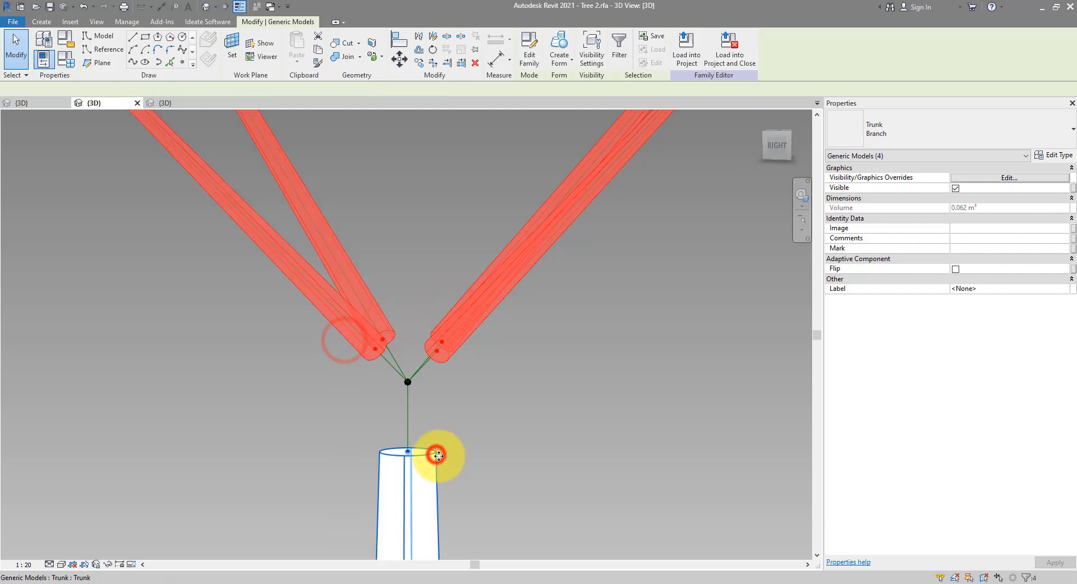
pyautogui.click(108, 564)
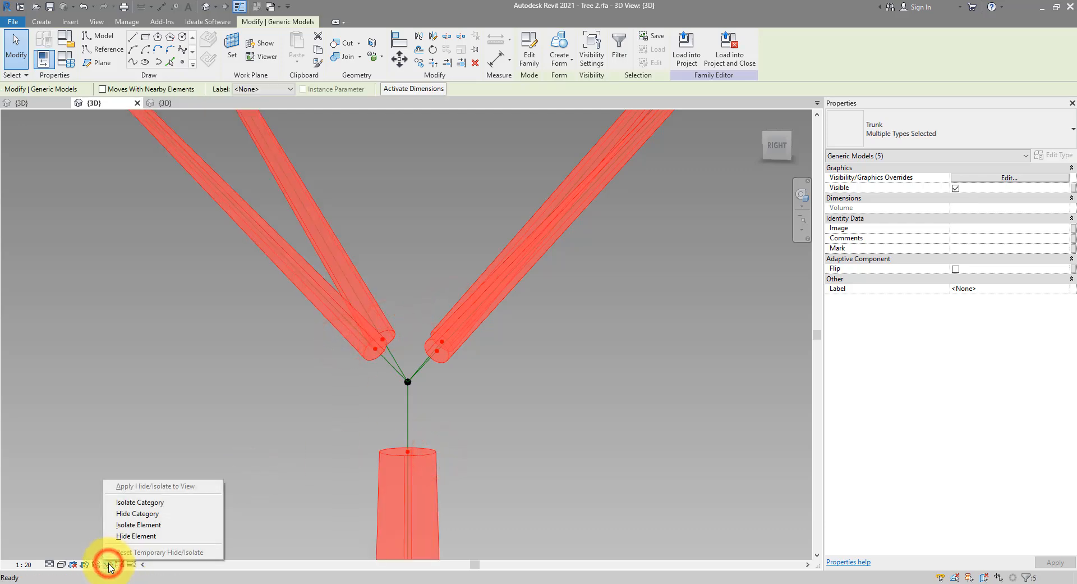
pyautogui.click(159, 536)
pyautogui.click(491, 404)
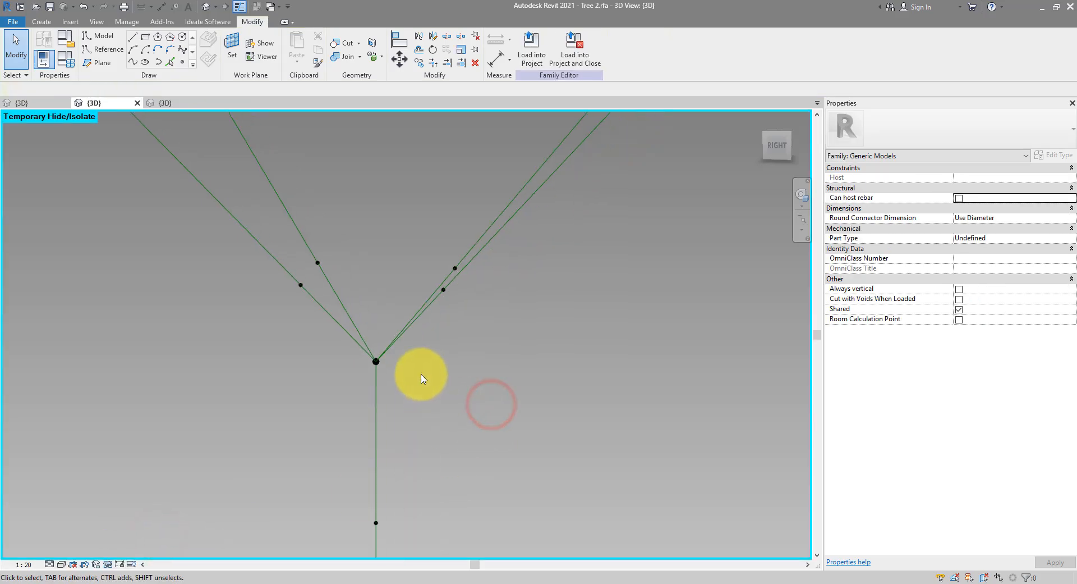
pyautogui.moveTo(423, 378); pyautogui.dragTo(430, 326, button='middle')
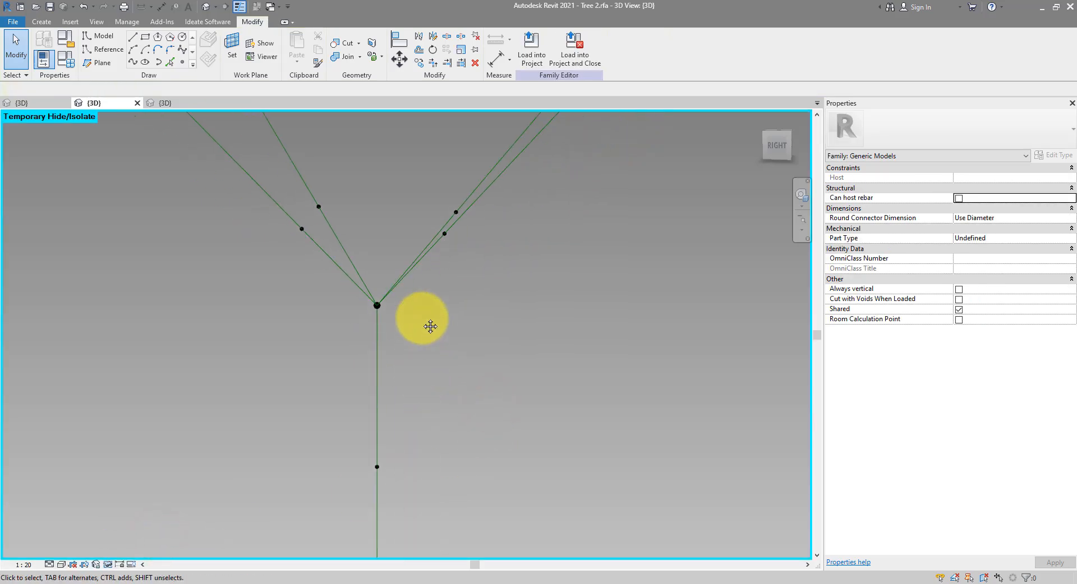
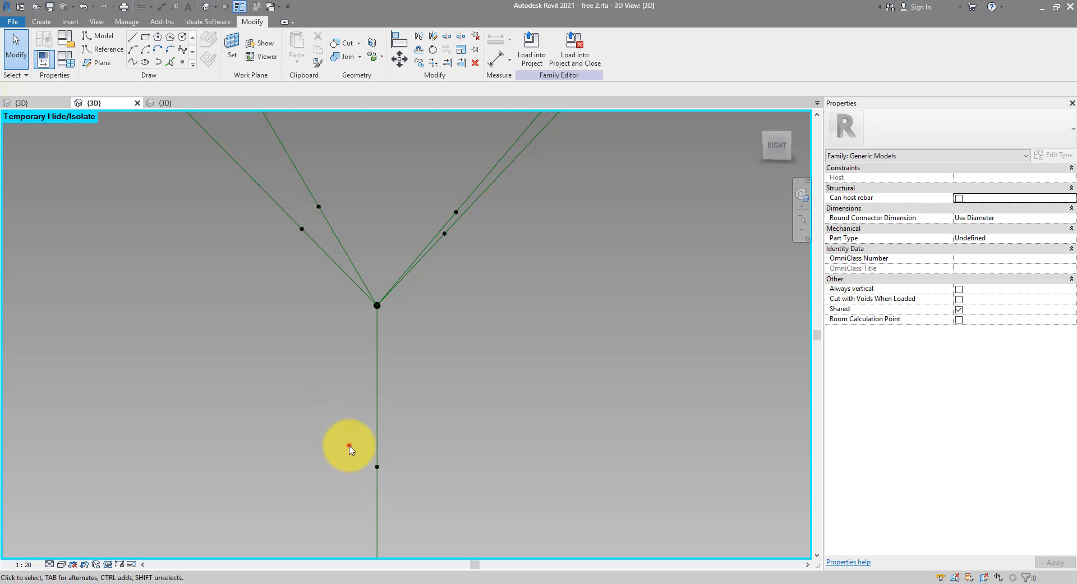
pyautogui.moveTo(349, 445); pyautogui.dragTo(409, 476)
pyautogui.moveTo(260, 216); pyautogui.dragTo(314, 236)
pyautogui.click(312, 397)
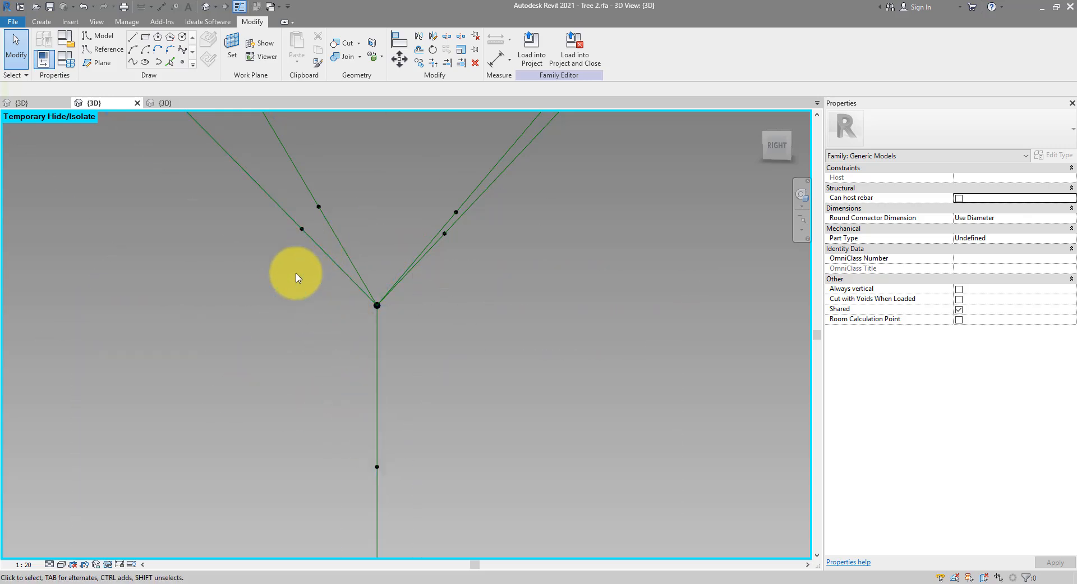
# Place two reference points on the trunk line and two on one branch line, between each existing point and the central node
pyautogui.click(183, 63)
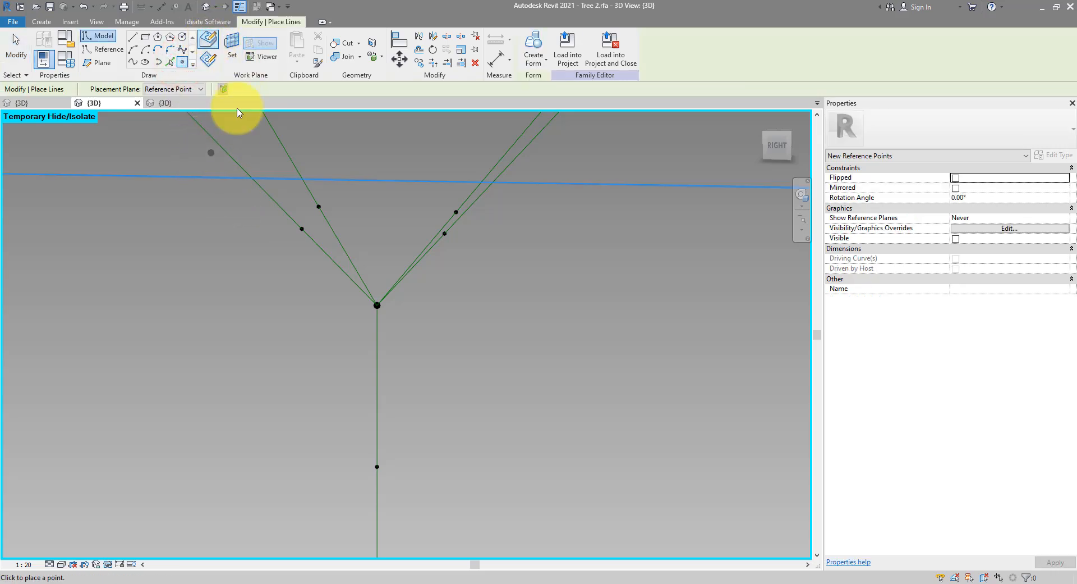
pyautogui.click(377, 449)
pyautogui.click(377, 431)
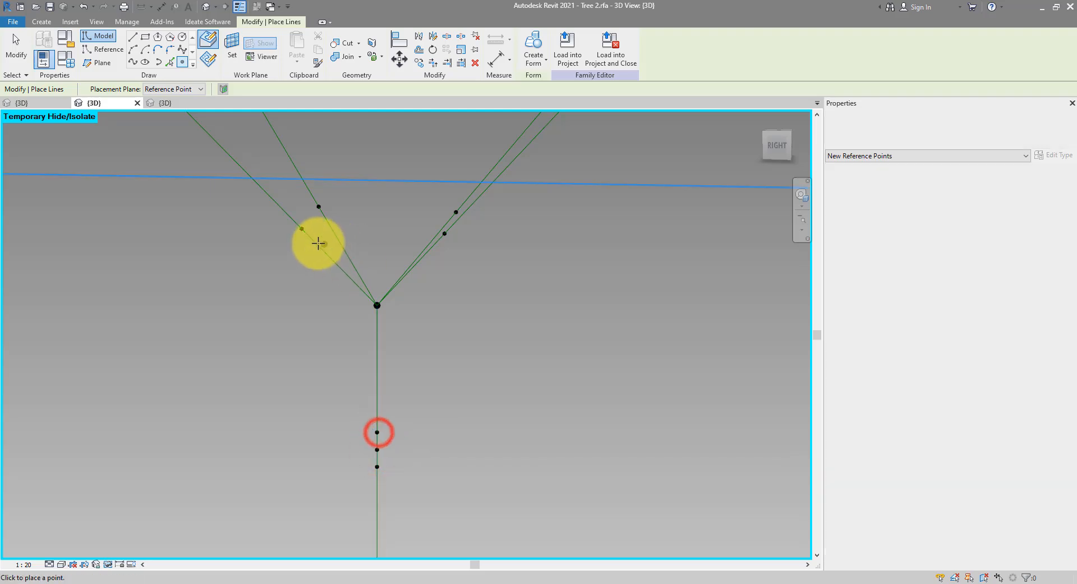
pyautogui.click(321, 248)
pyautogui.click(309, 237)
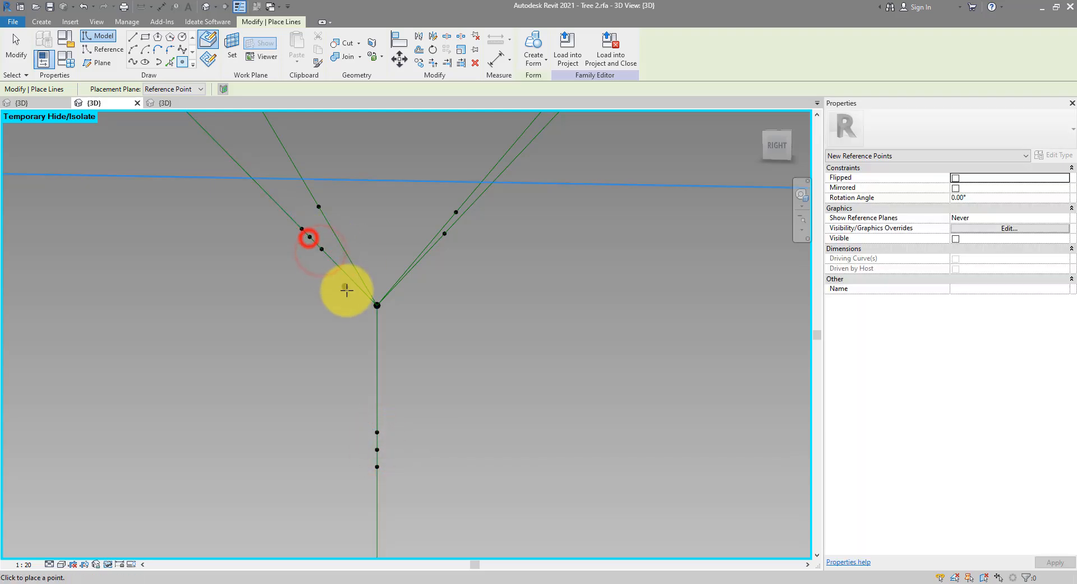
pyautogui.press('Escape')
pyautogui.press('Escape')
pyautogui.moveTo(344, 402); pyautogui.dragTo(397, 459)
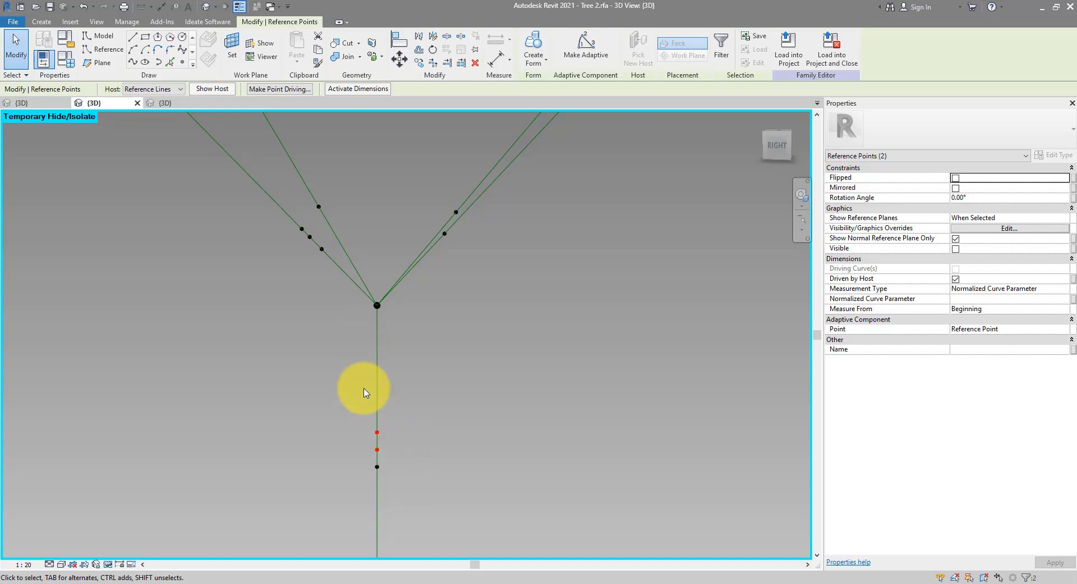
pyautogui.moveTo(354, 423); pyautogui.dragTo(361, 448)
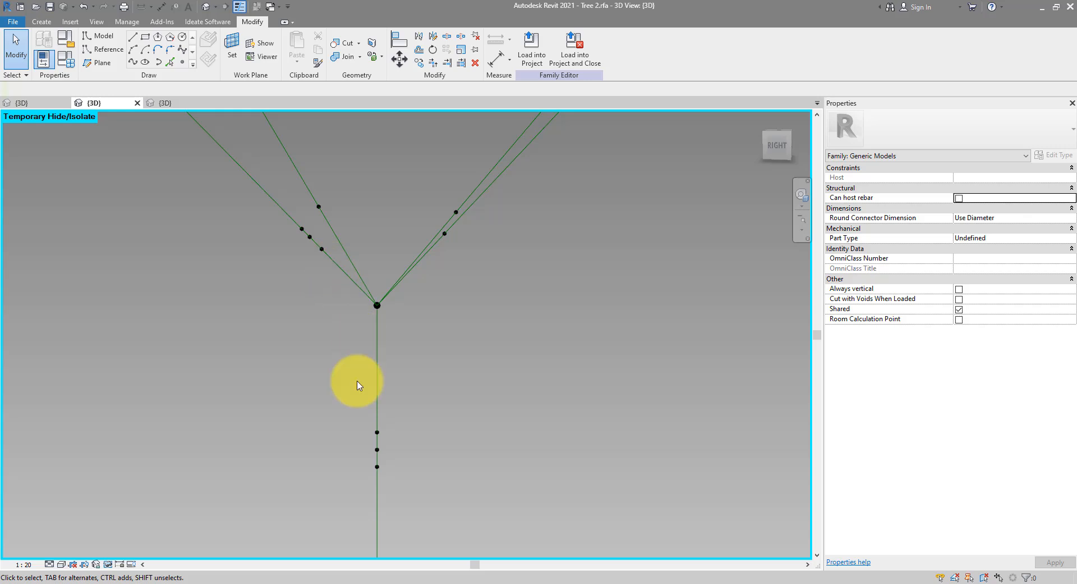
pyautogui.click(377, 432)
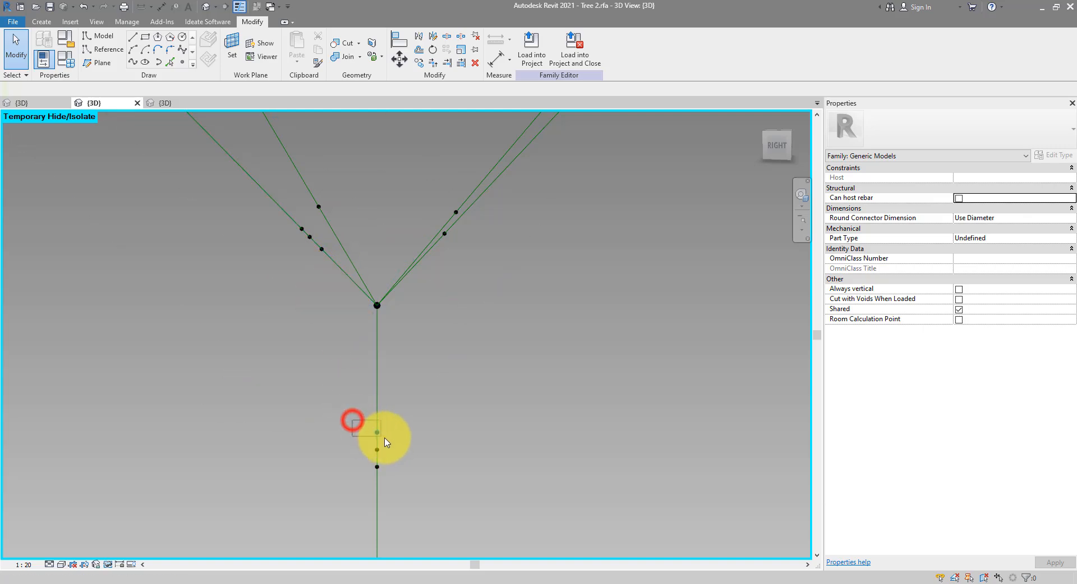
pyautogui.keyDown('ctrl'); pyautogui.click(322, 247); pyautogui.keyUp('ctrl')
# Place two reference points on each of the other three branch lines, between the existing point and the central node
pyautogui.keyDown('shift'); pyautogui.moveTo(385, 312); pyautogui.dragTo(348, 289, button='middle'); pyautogui.keyUp('shift')
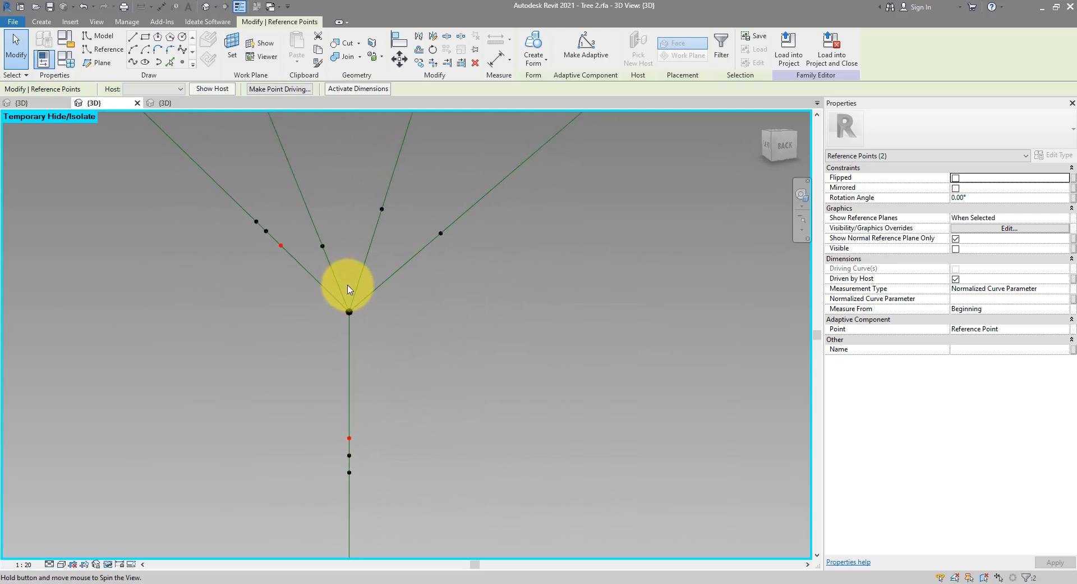
pyautogui.click(181, 61)
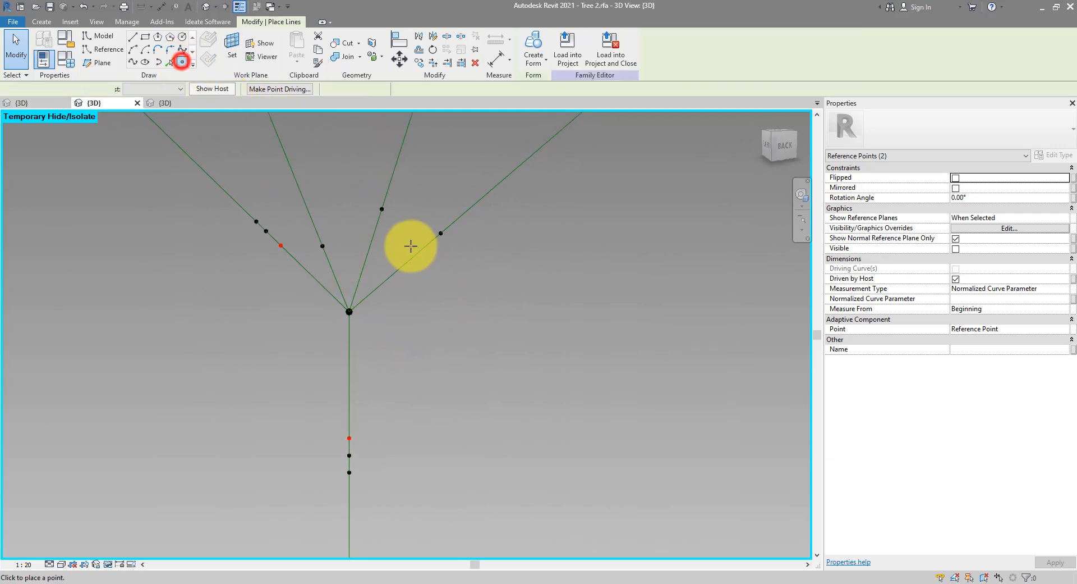
pyautogui.click(380, 218)
pyautogui.click(374, 233)
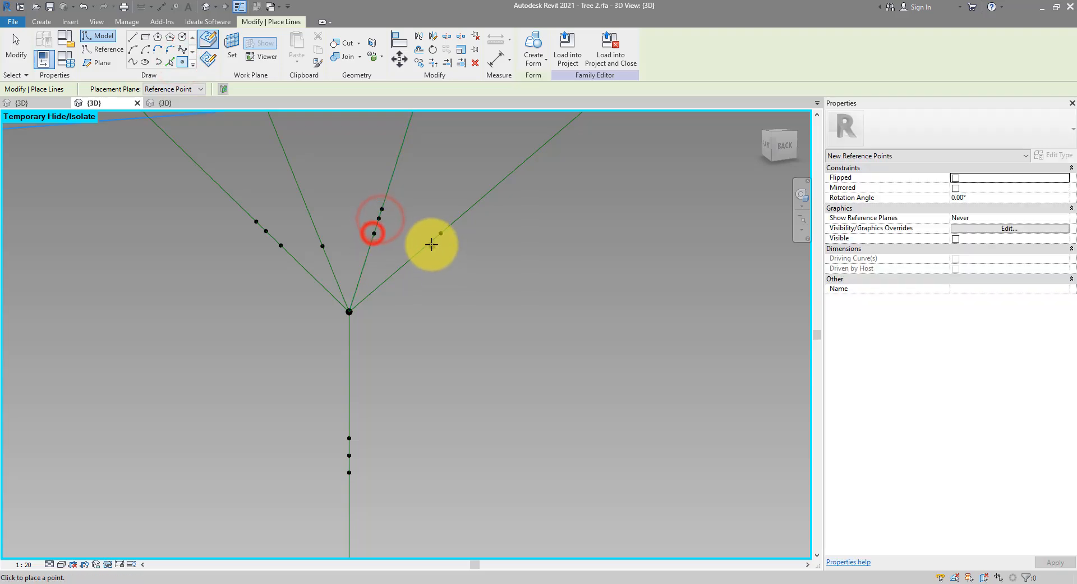
pyautogui.click(431, 241)
pyautogui.click(422, 249)
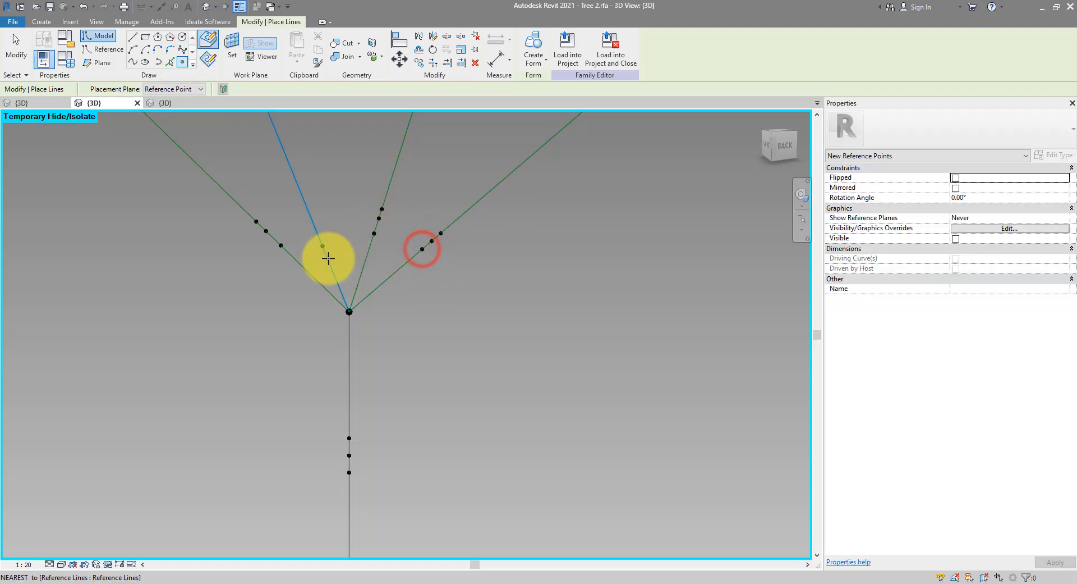
pyautogui.click(328, 257)
pyautogui.click(333, 269)
pyautogui.keyDown('shift'); pyautogui.moveTo(333, 270); pyautogui.dragTo(472, 312, button='middle'); pyautogui.keyUp('shift')
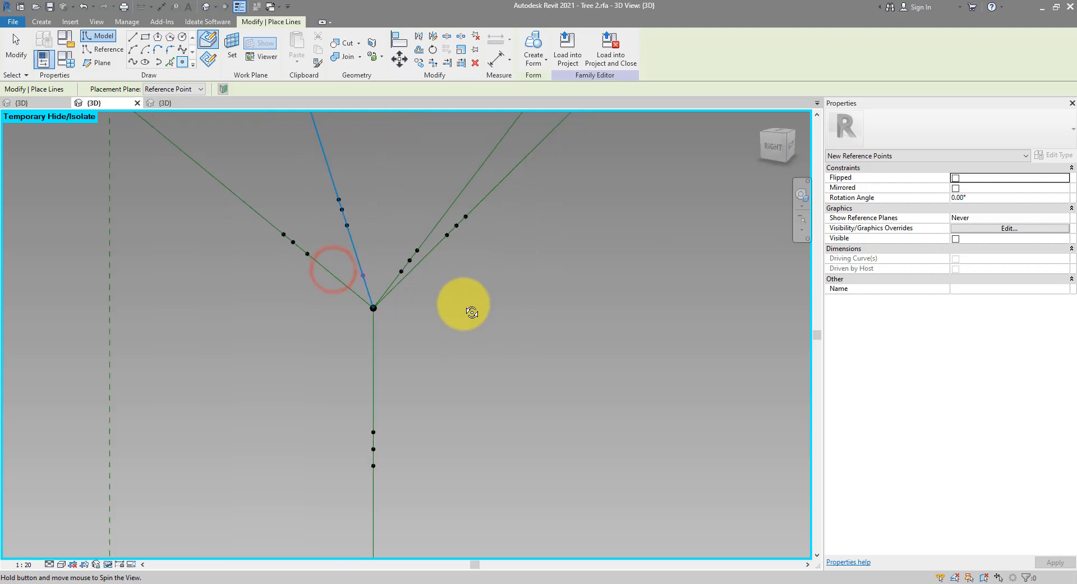
pyautogui.press('Escape')
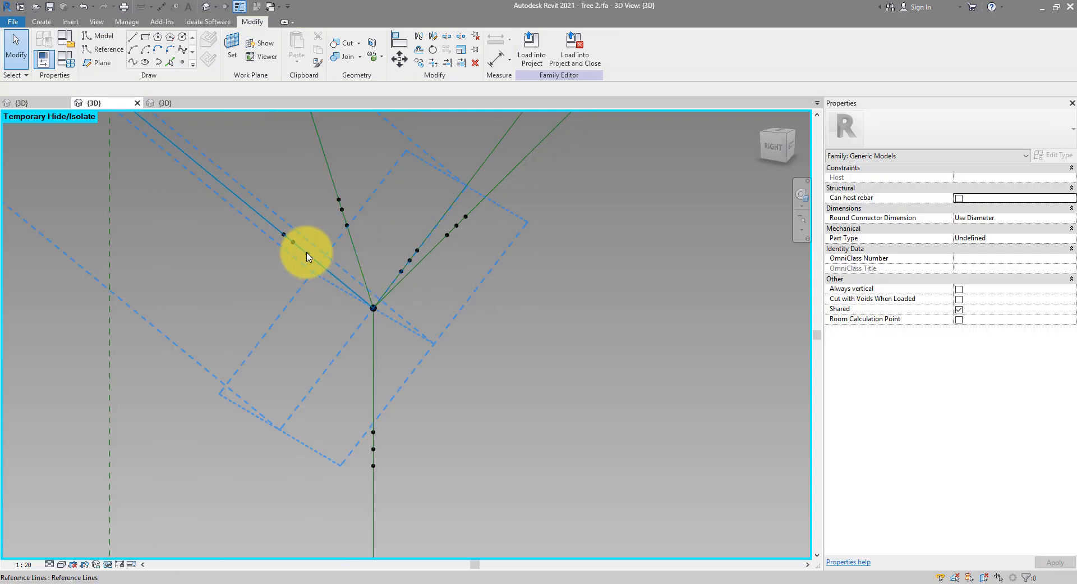
# Give the reference points nearest the central node on the trunk and three branches the Segment Length measurement type with a length of 300
pyautogui.moveTo(303, 226); pyautogui.dragTo(318, 268)
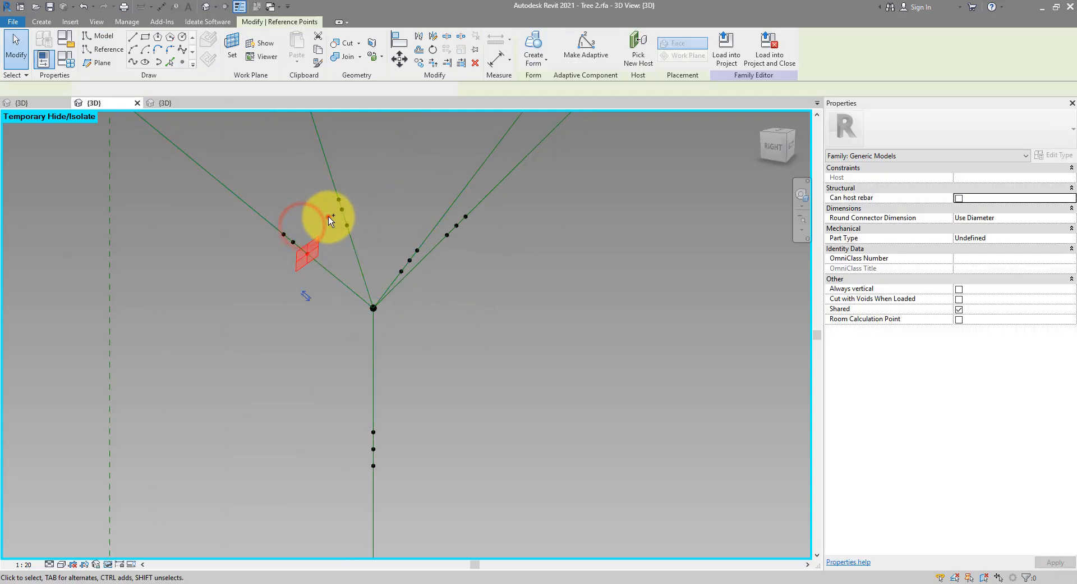
pyautogui.keyDown('ctrl'); pyautogui.moveTo(328, 216); pyautogui.dragTo(362, 234); pyautogui.keyUp('ctrl')
pyautogui.keyDown('ctrl'); pyautogui.moveTo(440, 228); pyautogui.dragTo(454, 239); pyautogui.keyUp('ctrl')
pyautogui.keyDown('ctrl'); pyautogui.moveTo(352, 420); pyautogui.dragTo(385, 440); pyautogui.keyUp('ctrl')
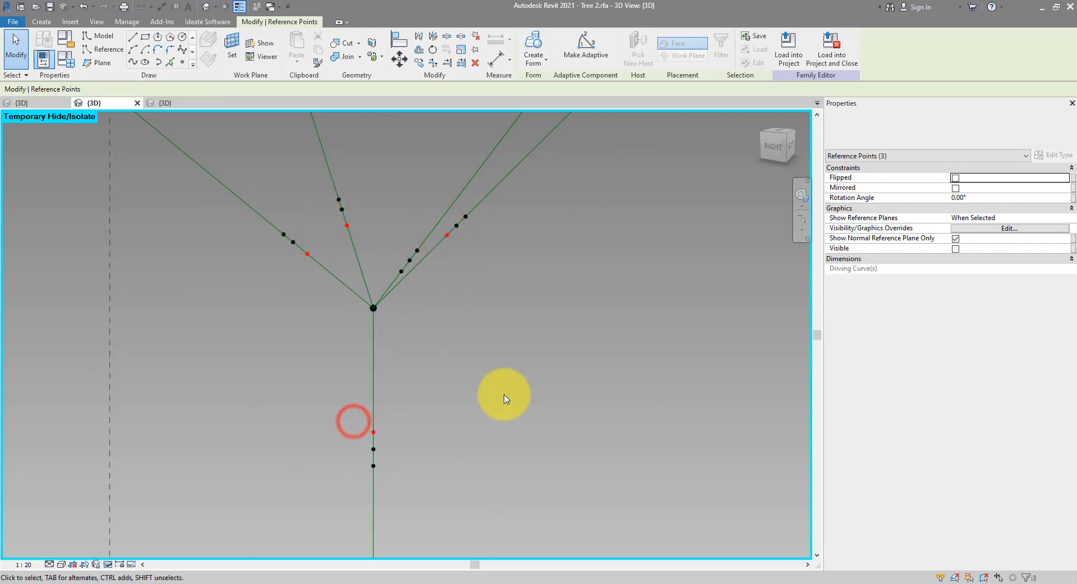
pyautogui.click(1065, 289)
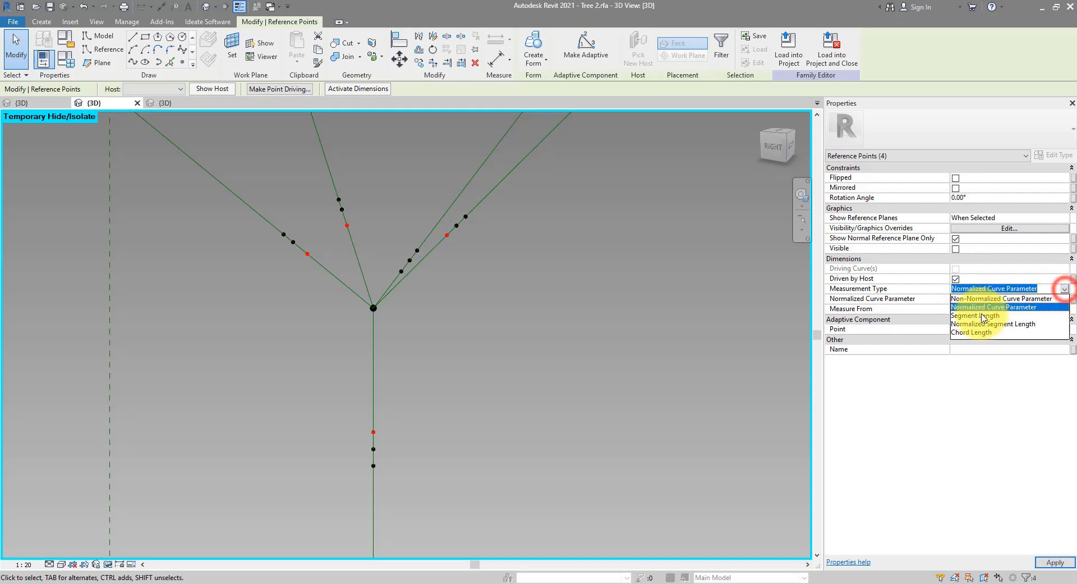
pyautogui.click(977, 301)
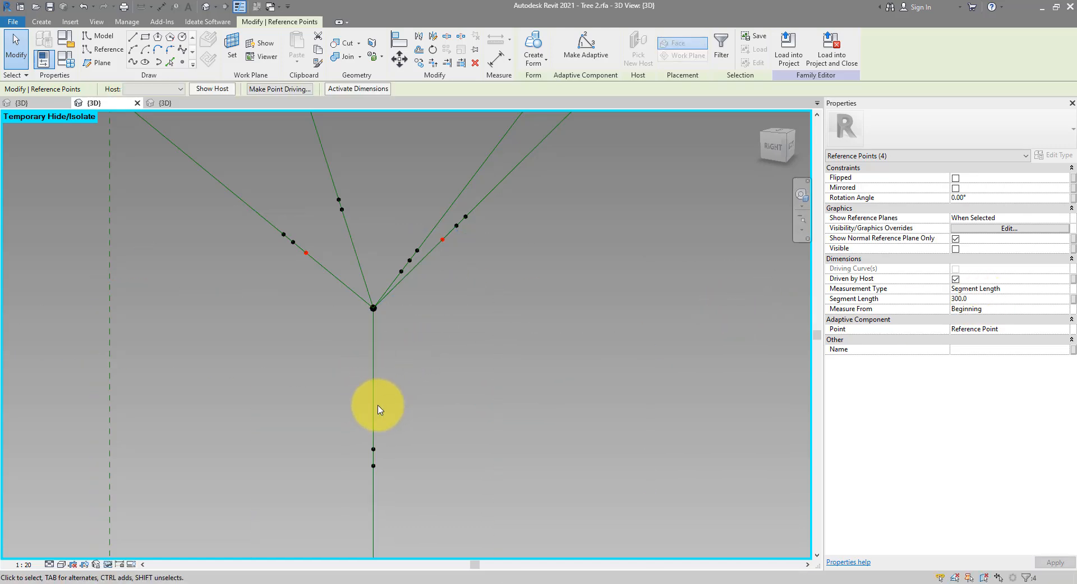
# Measure the displaced trunk reference point from End and set its segment length to 400
pyautogui.moveTo(421, 336); pyautogui.dragTo(431, 197, button='middle')
pyautogui.click(432, 438)
pyautogui.click(368, 431)
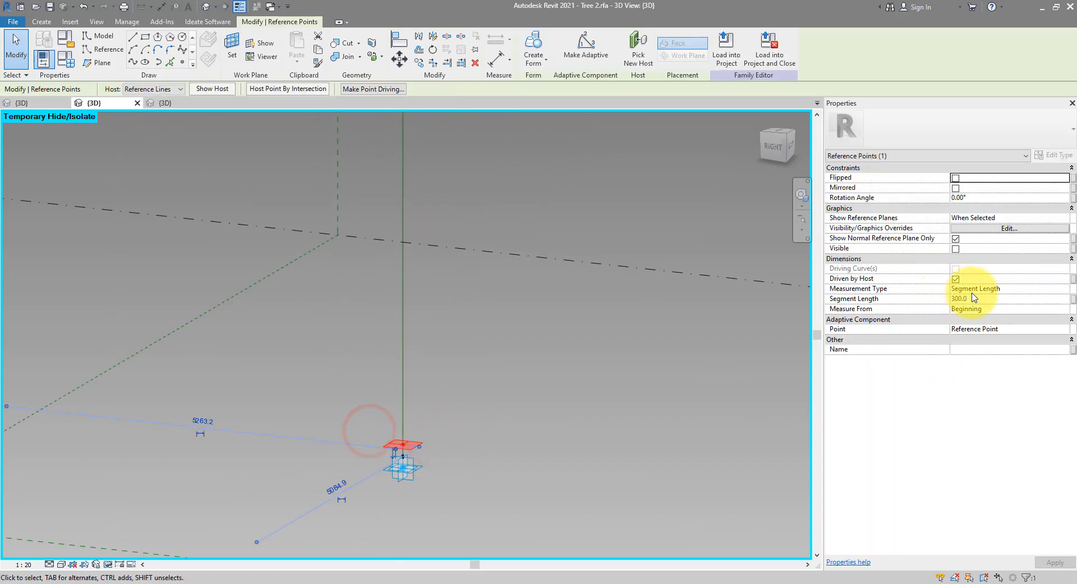
pyautogui.click(1058, 308)
pyautogui.click(968, 327)
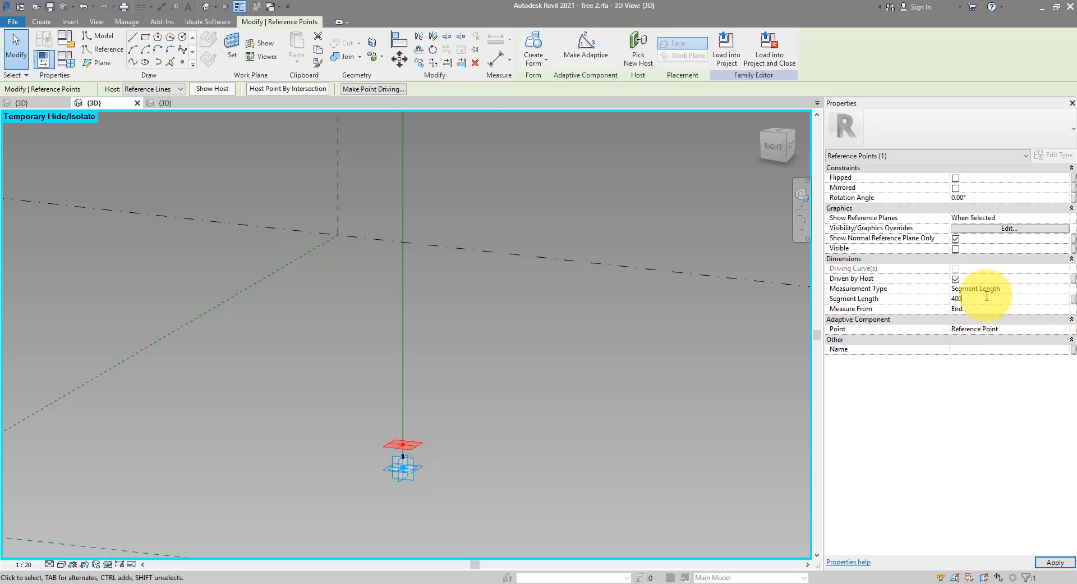
pyautogui.moveTo(453, 198); pyautogui.dragTo(471, 435, button='middle')
pyautogui.moveTo(454, 244); pyautogui.dragTo(461, 402, button='middle')
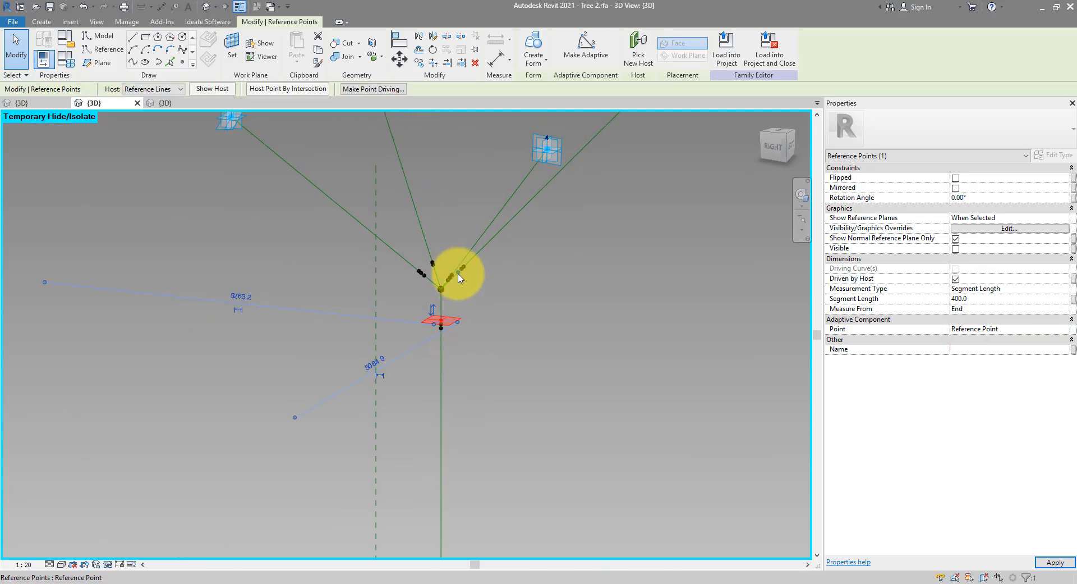
pyautogui.scroll(5, 455, 266)
pyautogui.scroll(3, 445, 386)
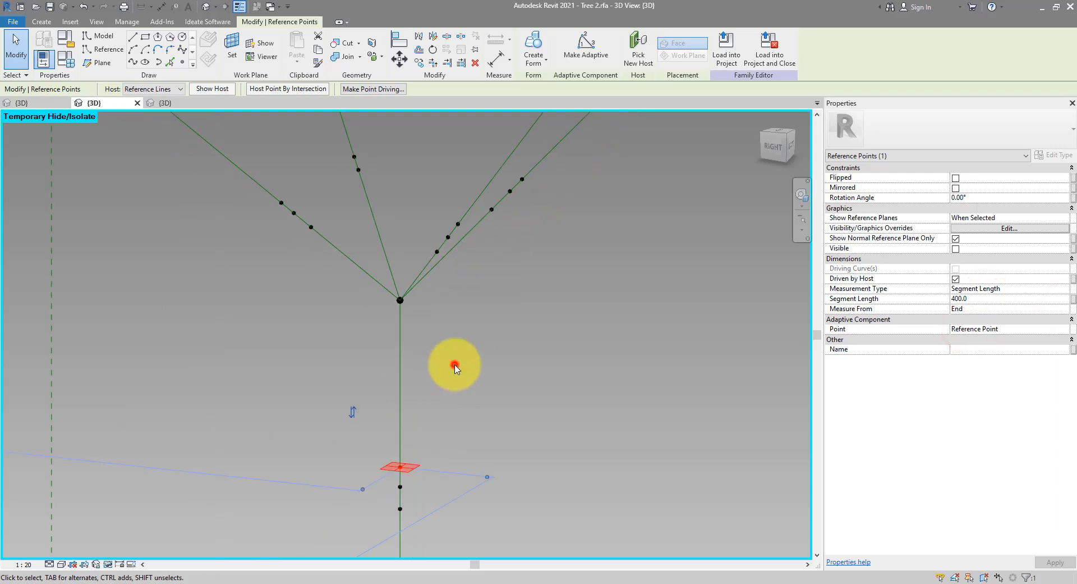
pyautogui.click(455, 368)
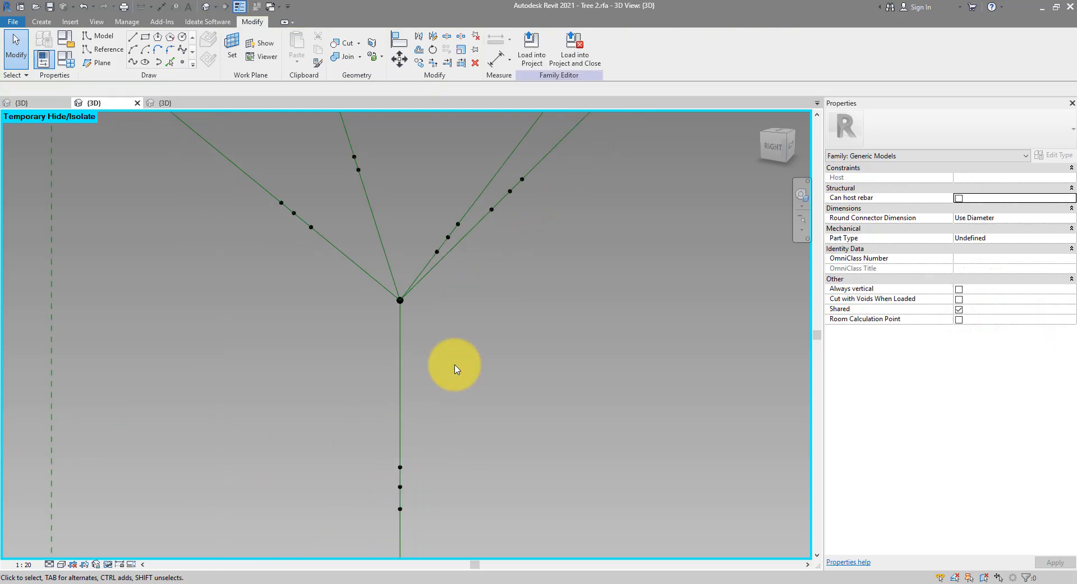
# Associate the segment length of the outermost reference point on each of the four branches with the BaseConnectorOffset parameter
pyautogui.scroll(-1, 449, 418)
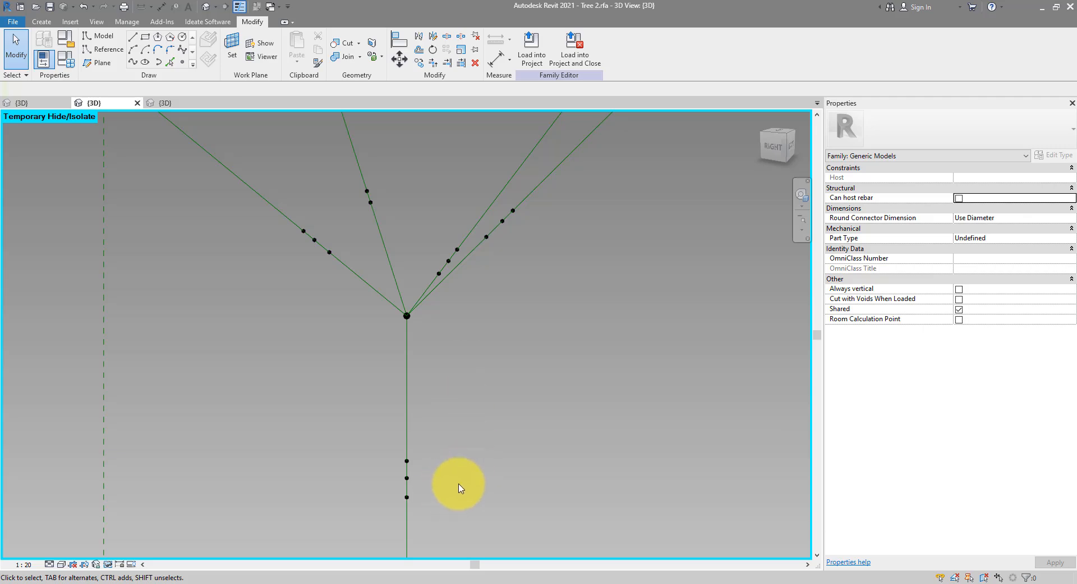
pyautogui.click(385, 493)
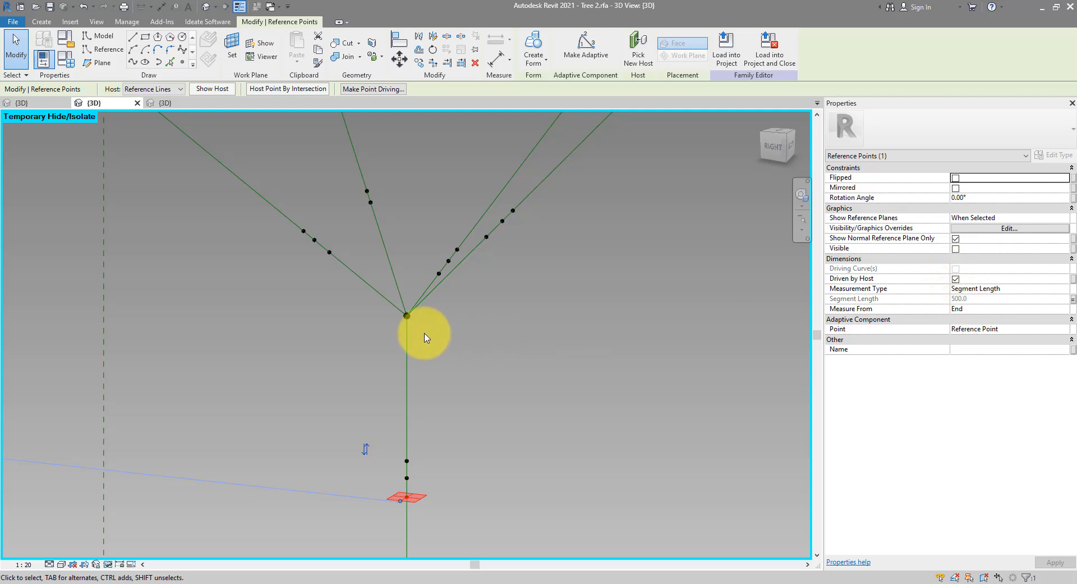
pyautogui.click(367, 191)
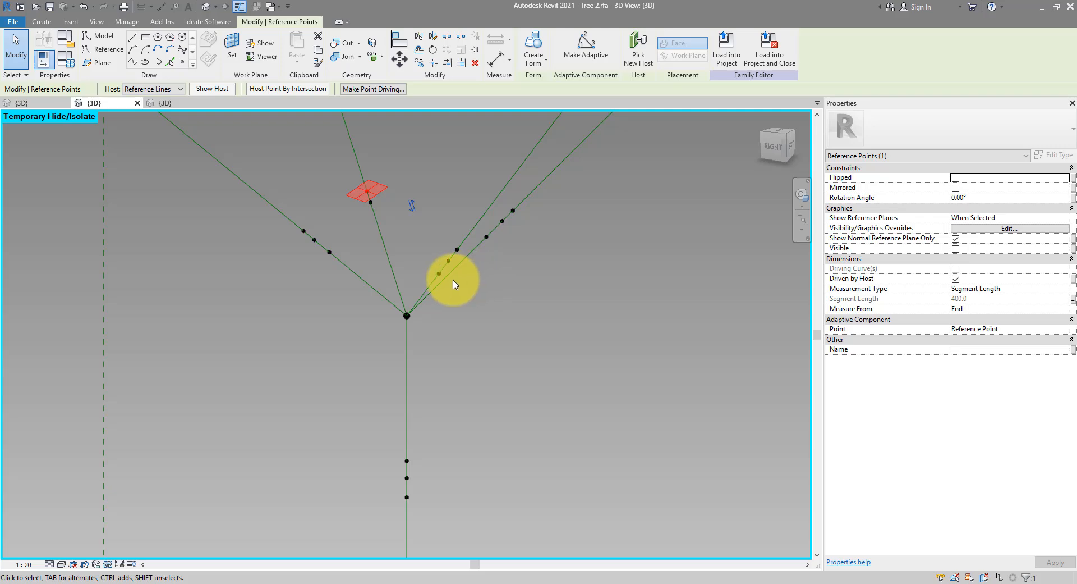
pyautogui.keyDown('ctrl'); pyautogui.click(513, 211); pyautogui.keyUp('ctrl')
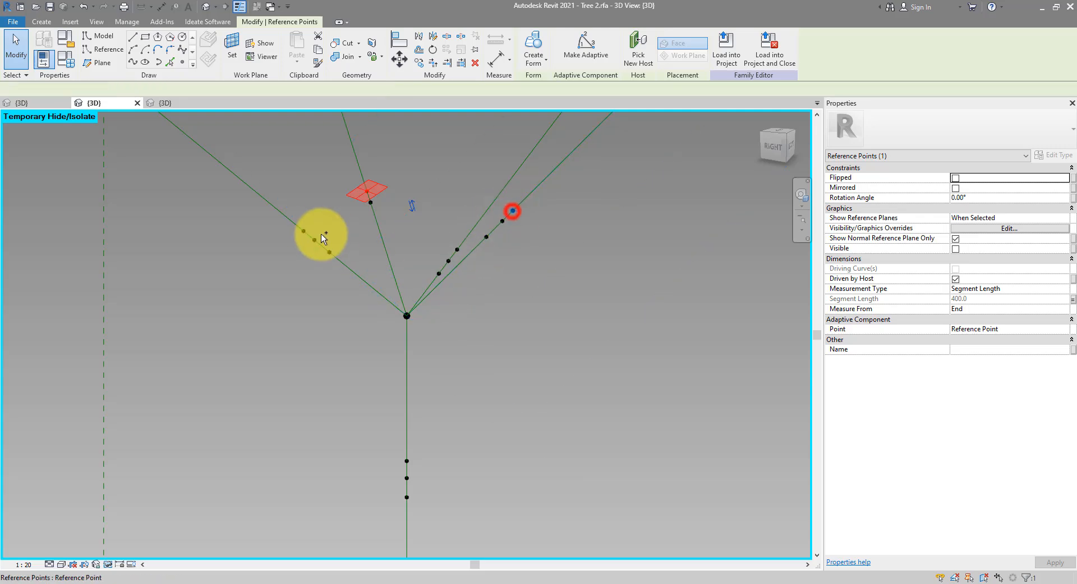
pyautogui.keyDown('ctrl'); pyautogui.click(304, 231); pyautogui.keyUp('ctrl')
pyautogui.keyDown('ctrl'); pyautogui.click(458, 249); pyautogui.keyUp('ctrl')
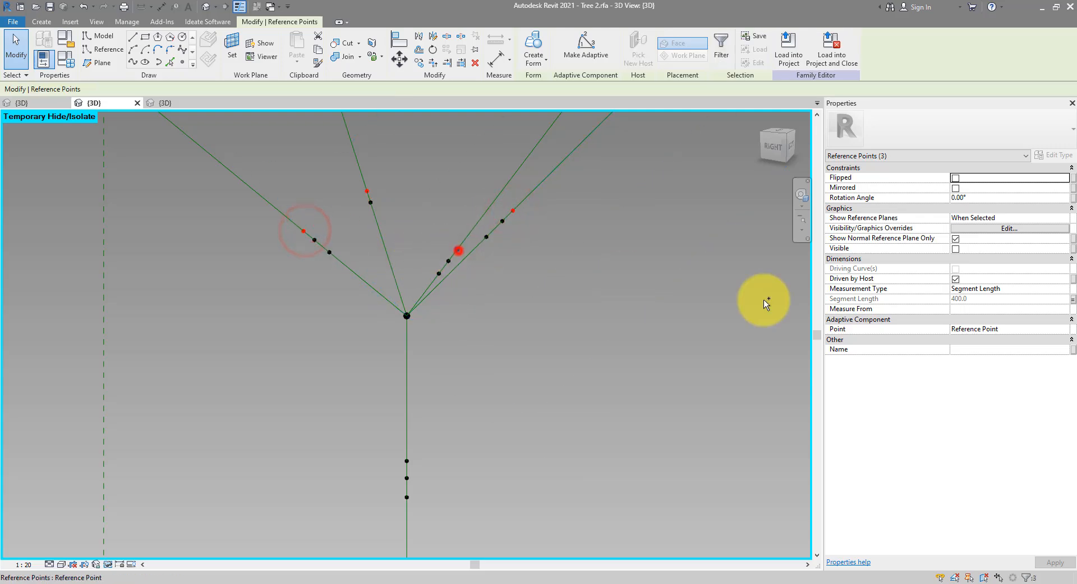
pyautogui.click(1072, 299)
pyautogui.click(738, 290)
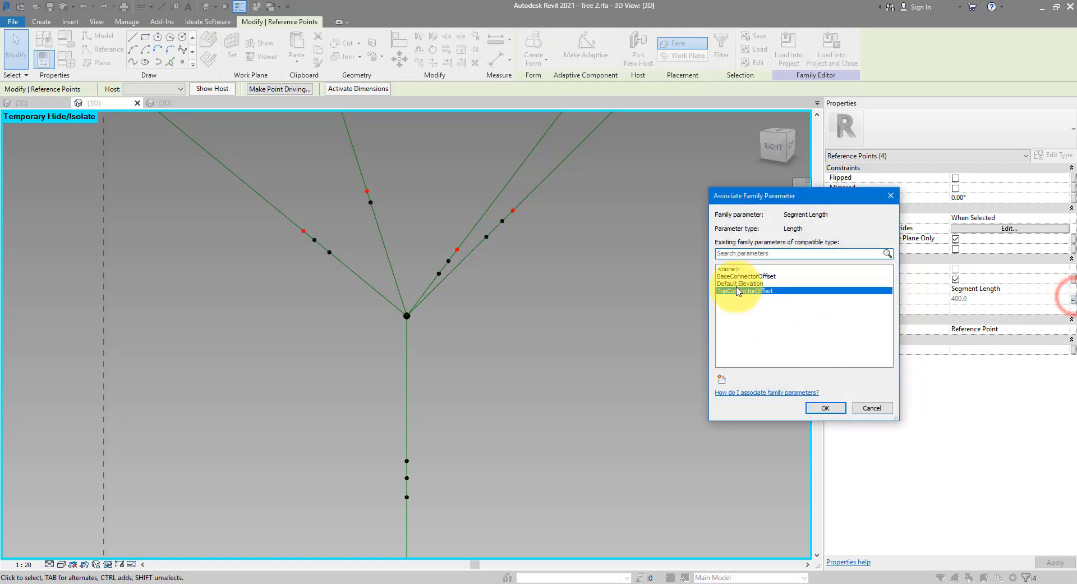
pyautogui.click(750, 276)
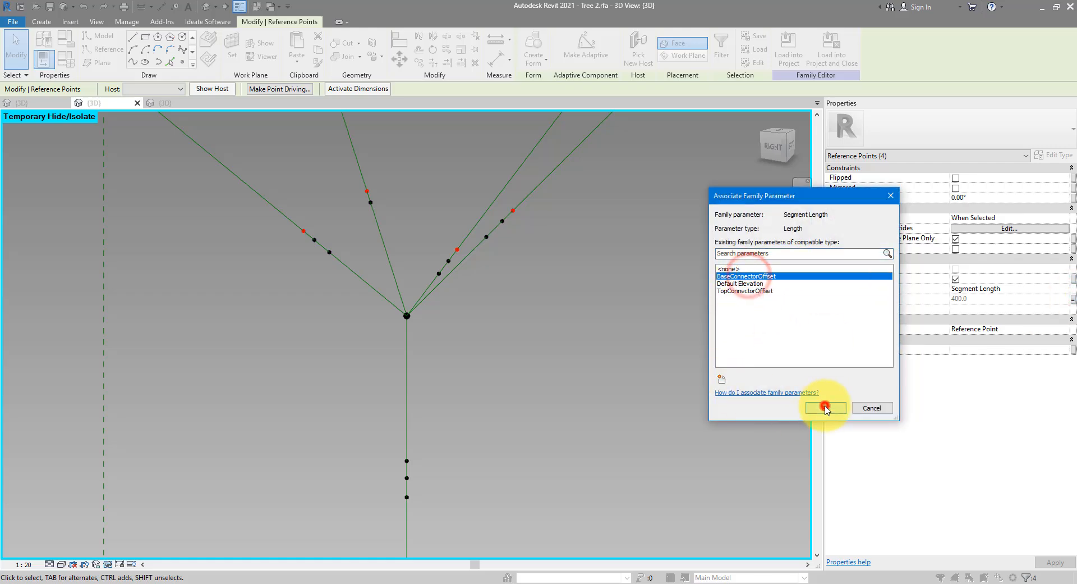
pyautogui.click(826, 408)
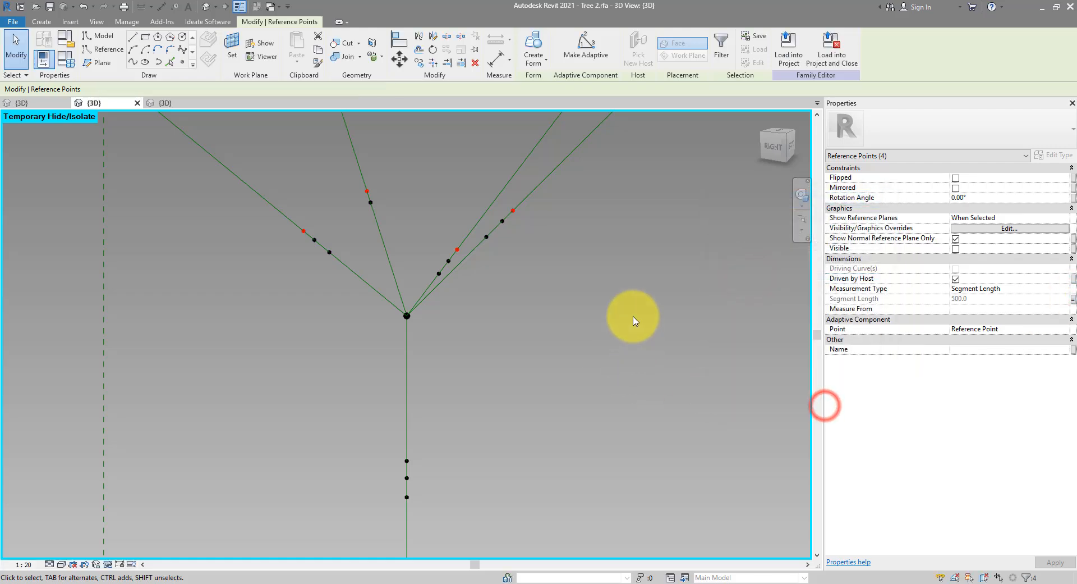
pyautogui.click(493, 338)
# Set the measurement type of the reference points nearest the central node on three branches and the trunk to Segment Length
pyautogui.click(313, 240)
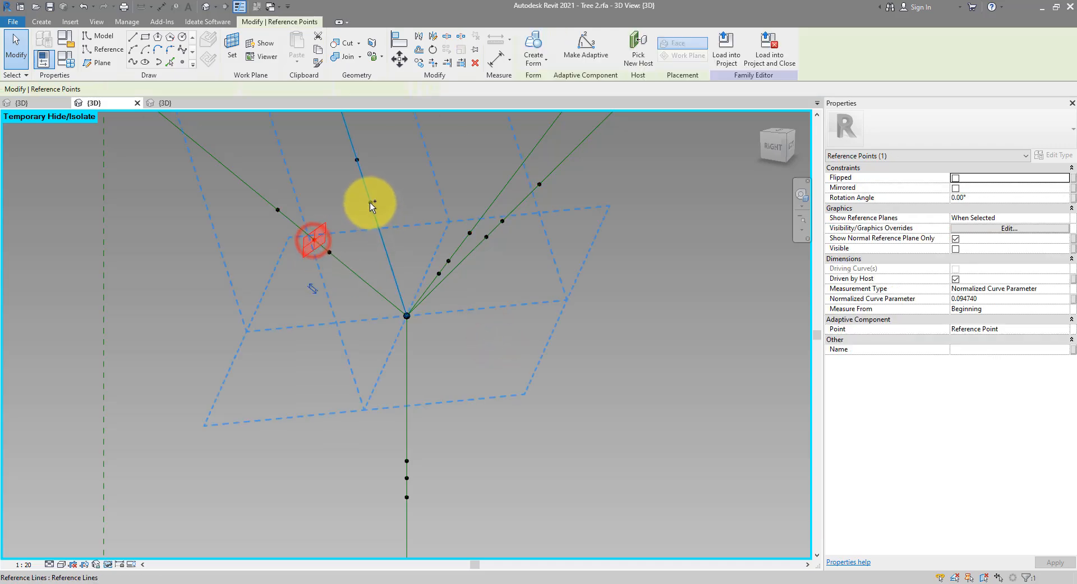
pyautogui.click(330, 252)
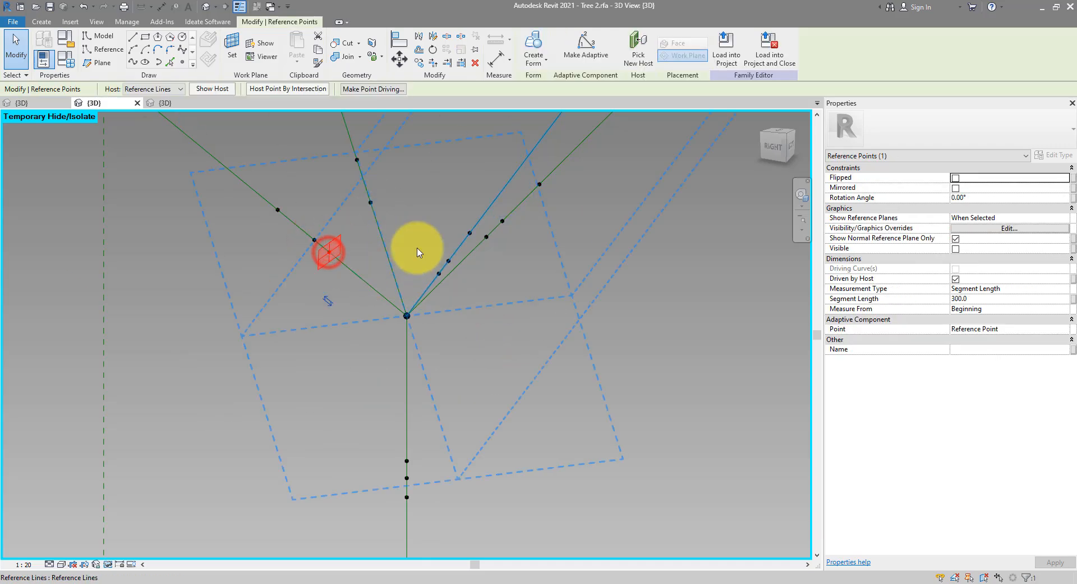
pyautogui.keyDown('shift'); pyautogui.moveTo(410, 262); pyautogui.dragTo(439, 327, button='middle'); pyautogui.keyUp('shift')
pyautogui.click(514, 321)
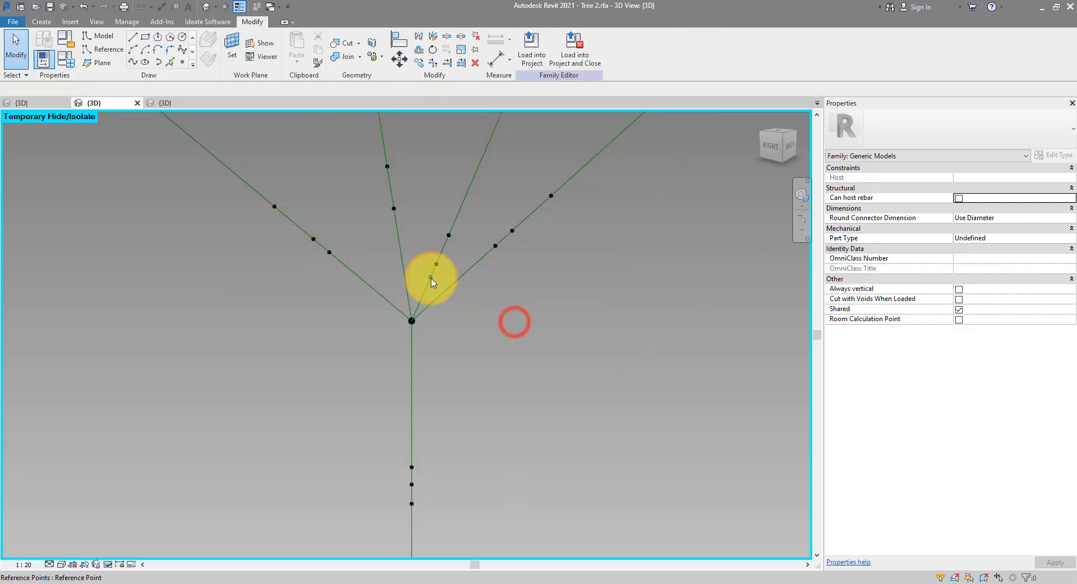
pyautogui.click(429, 278)
pyautogui.keyDown('ctrl'); pyautogui.click(329, 251); pyautogui.keyUp('ctrl')
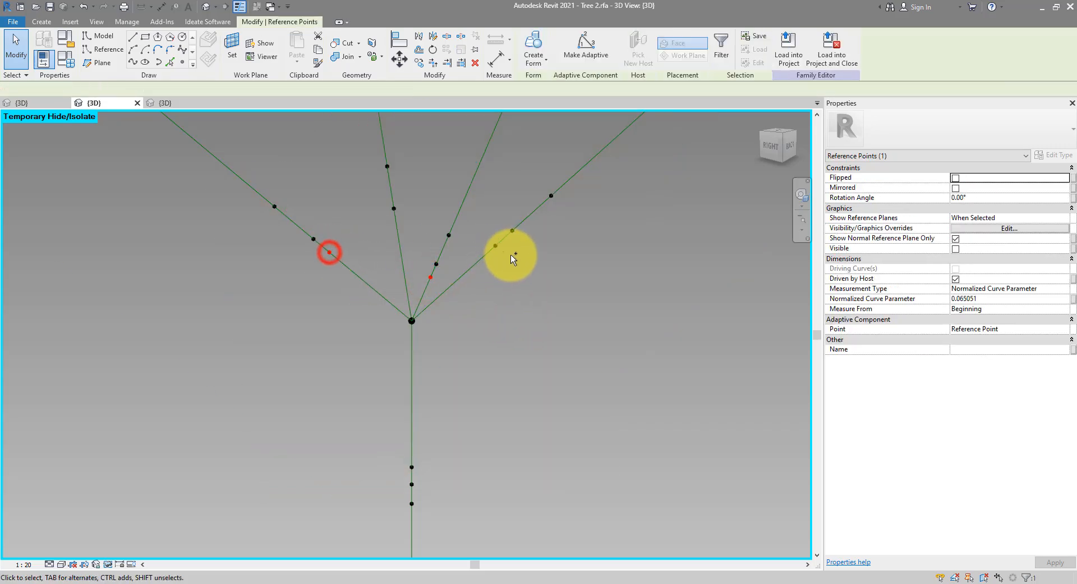
pyautogui.keyDown('ctrl'); pyautogui.click(495, 246); pyautogui.keyUp('ctrl')
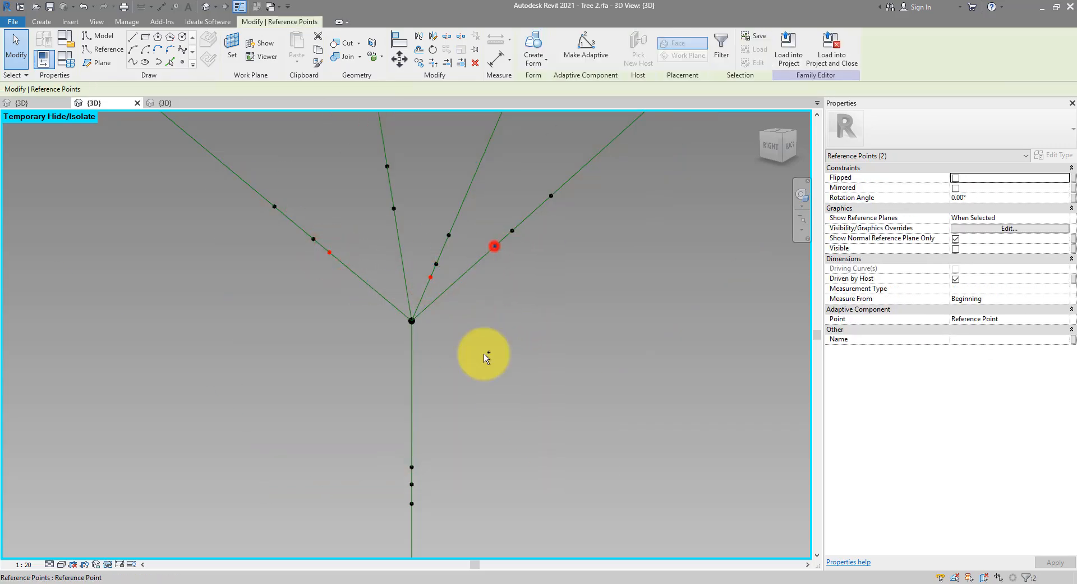
pyautogui.keyDown('ctrl'); pyautogui.click(413, 467); pyautogui.keyUp('ctrl')
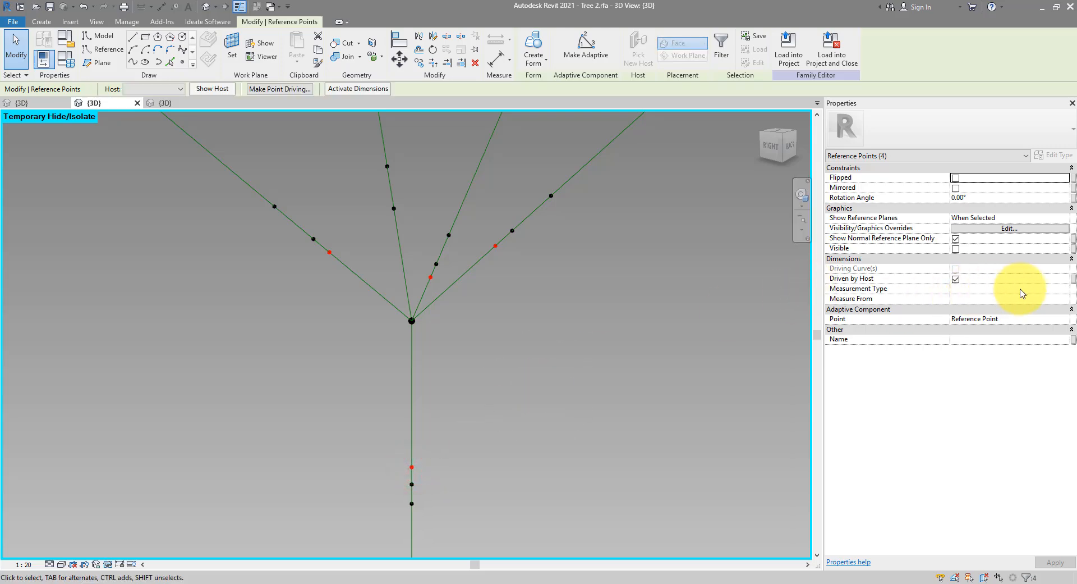
pyautogui.click(1062, 288)
pyautogui.click(974, 312)
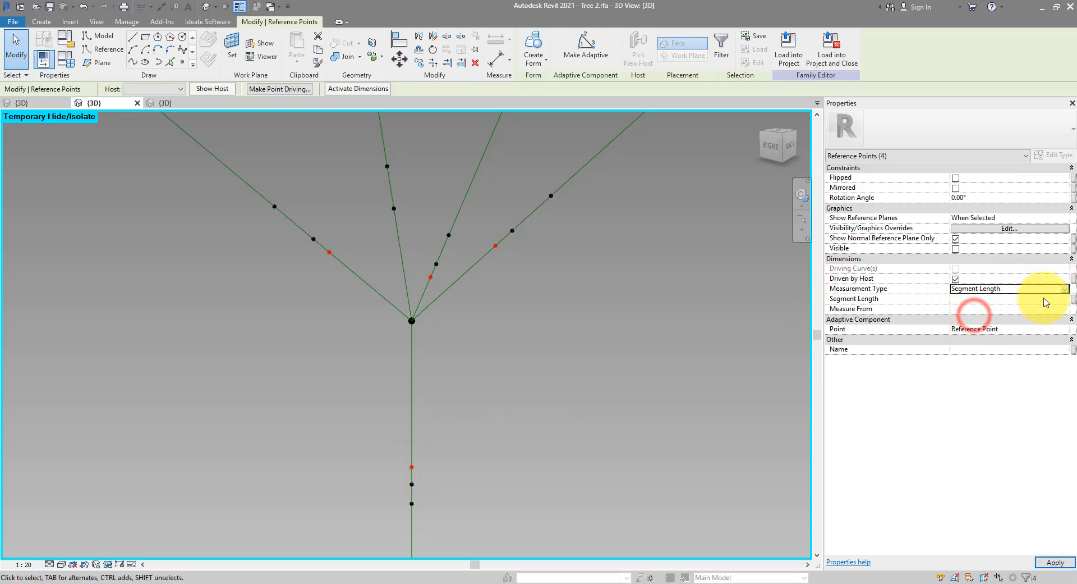
# Associate the segment length of the four selected reference points with the TopConnectorOffset parameter
pyautogui.click(1073, 299)
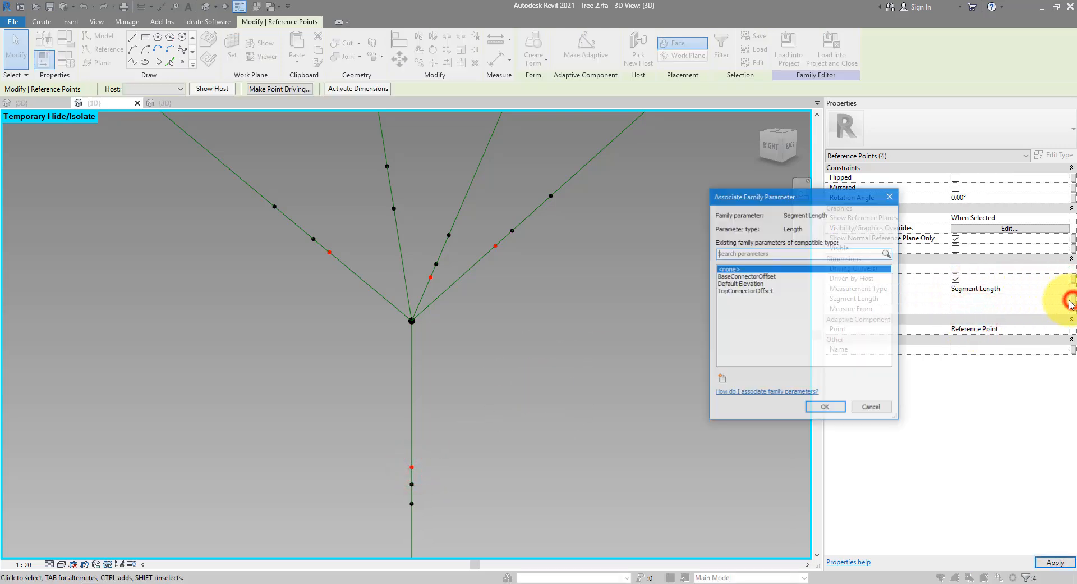
pyautogui.click(737, 291)
pyautogui.click(825, 408)
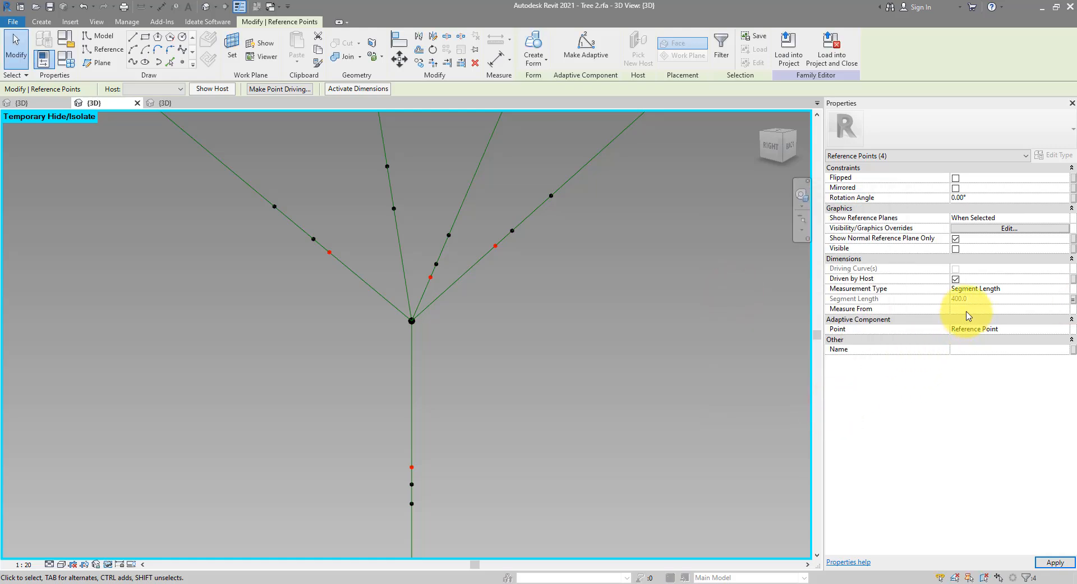
pyautogui.click(730, 314)
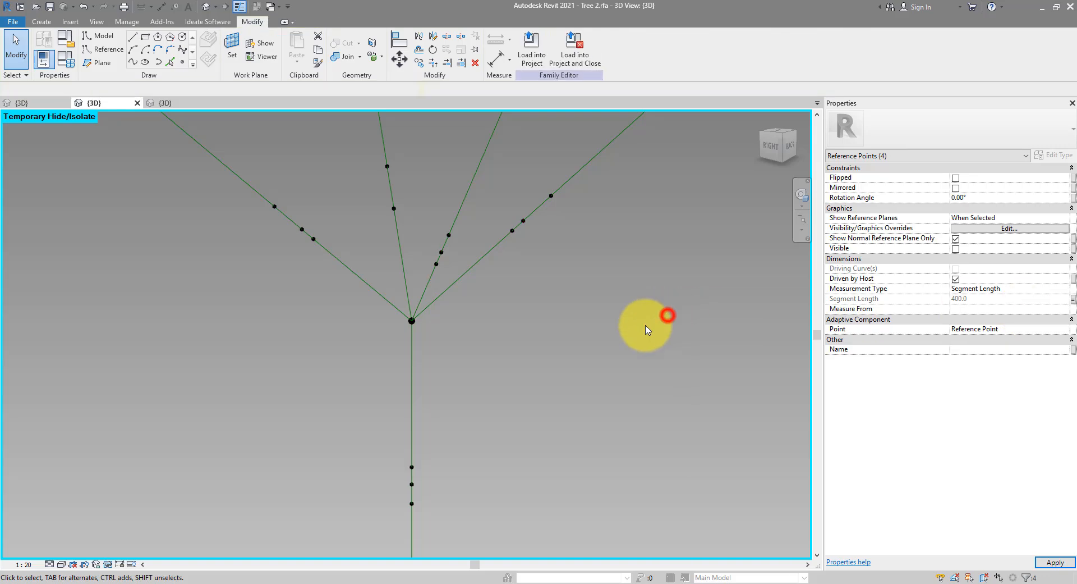
# Set the stray reference point near adaptive point 2 on its branch line to measure from End
pyautogui.click(375, 214)
pyautogui.scroll(-3, 409, 281)
pyautogui.moveTo(401, 139); pyautogui.dragTo(474, 411, button='middle')
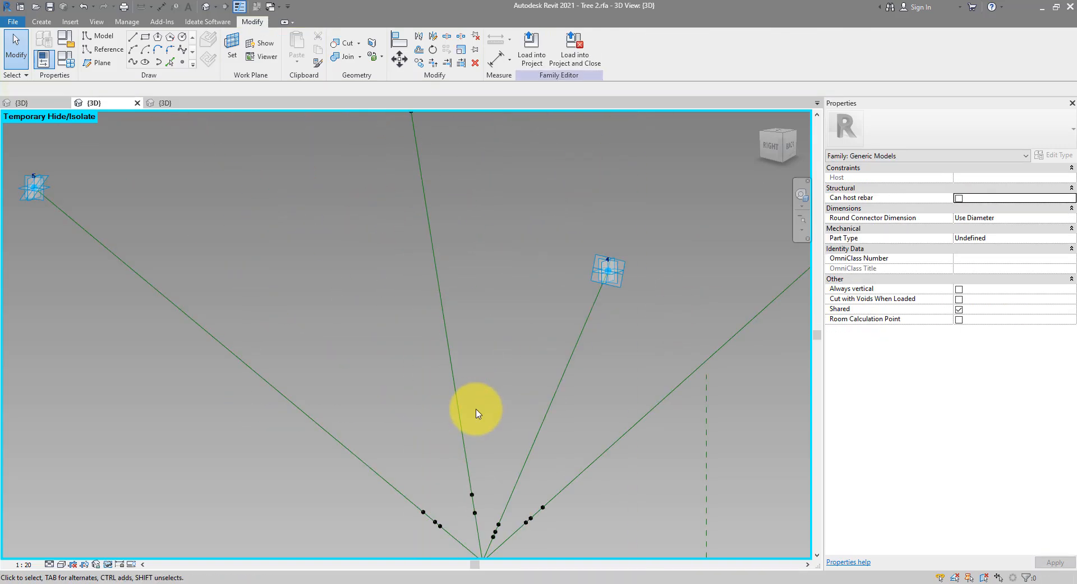
pyautogui.scroll(-2, 474, 411)
pyautogui.scroll(3, 447, 240)
pyautogui.moveTo(387, 224); pyautogui.dragTo(511, 274)
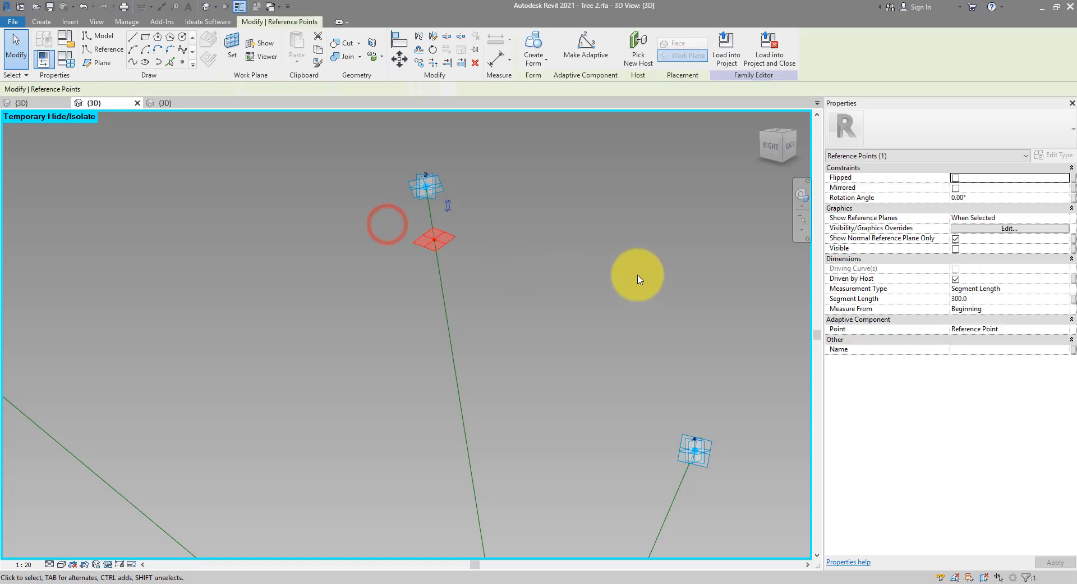
pyautogui.click(1068, 312)
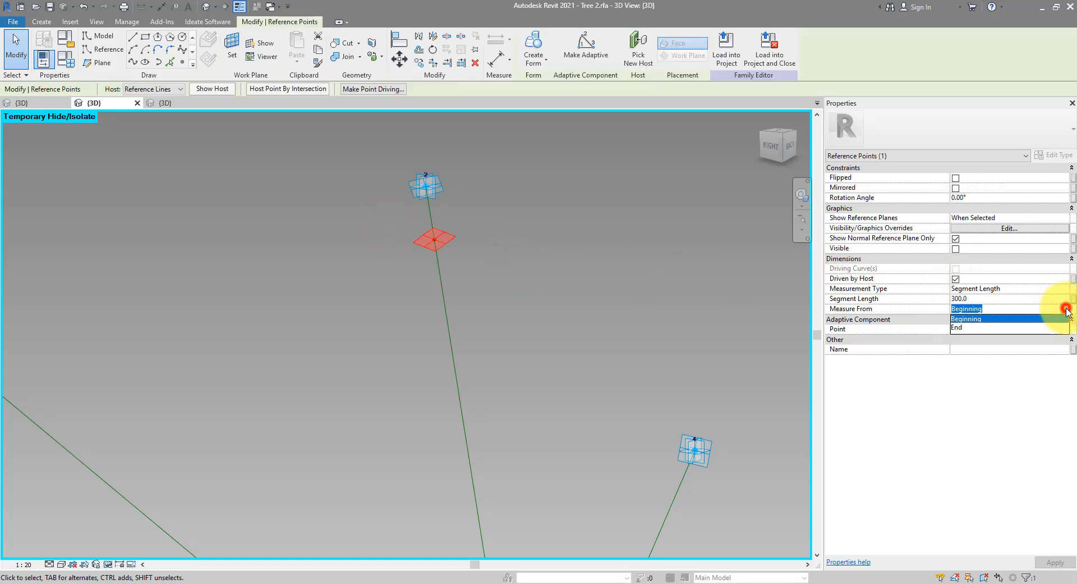
pyautogui.click(969, 321)
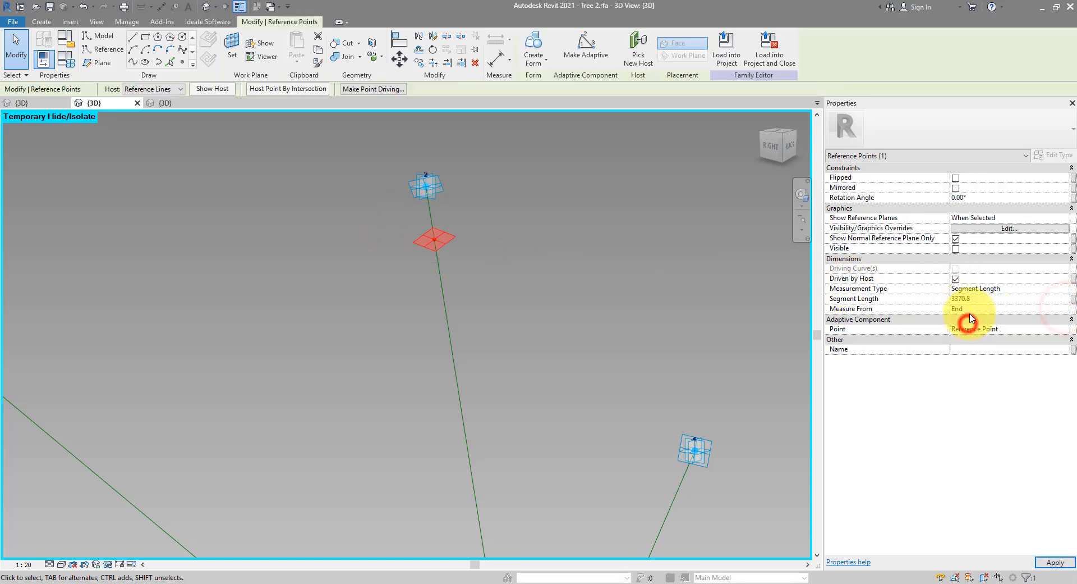
# Associate that branch point's segment length with the TopConnectorOffset parameter and clear the selection
pyautogui.click(1071, 300)
pyautogui.click(739, 290)
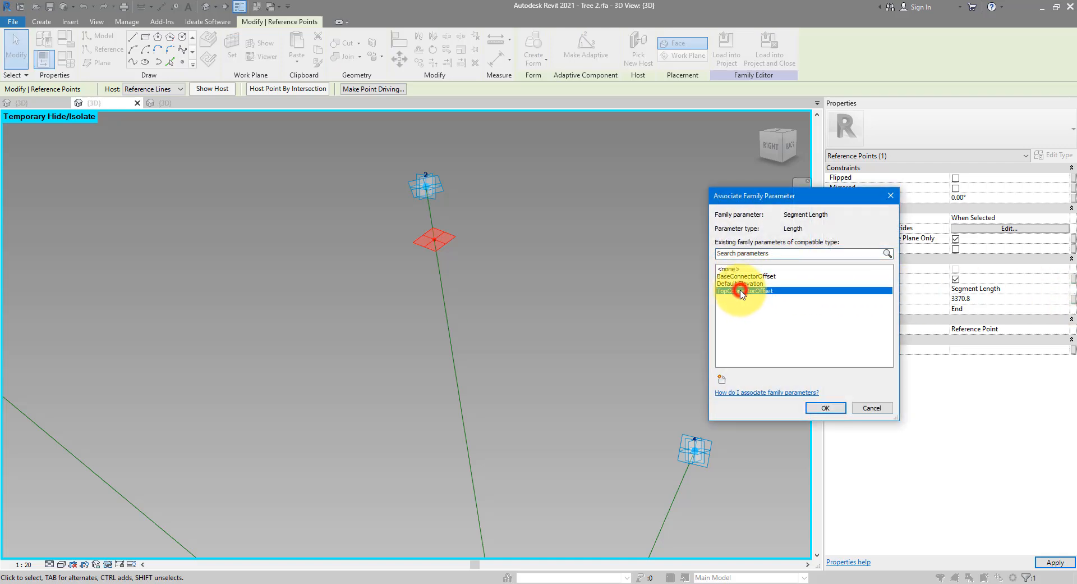
pyautogui.click(826, 409)
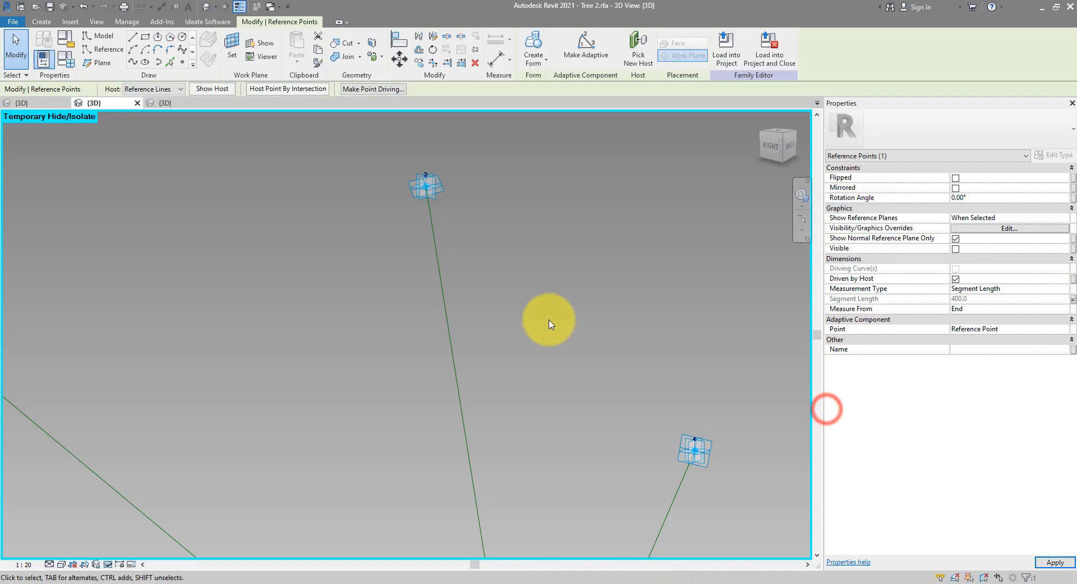
pyautogui.scroll(-3, 549, 353)
pyautogui.moveTo(552, 409); pyautogui.dragTo(524, 242, button='middle')
pyautogui.scroll(5, 507, 366)
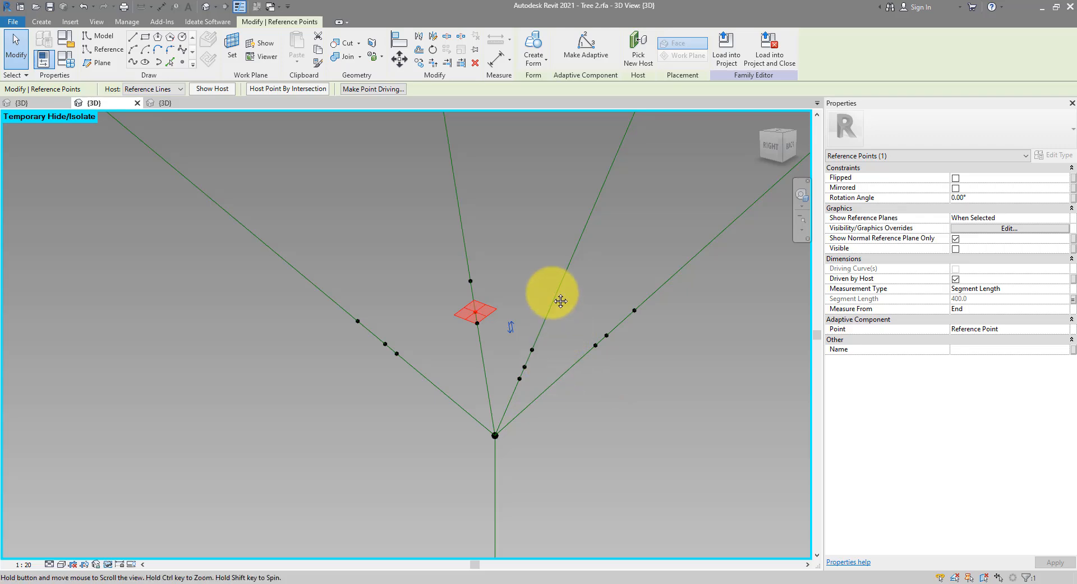
pyautogui.moveTo(641, 428); pyautogui.dragTo(609, 336, button='middle')
pyautogui.click(325, 231)
pyautogui.click(275, 215)
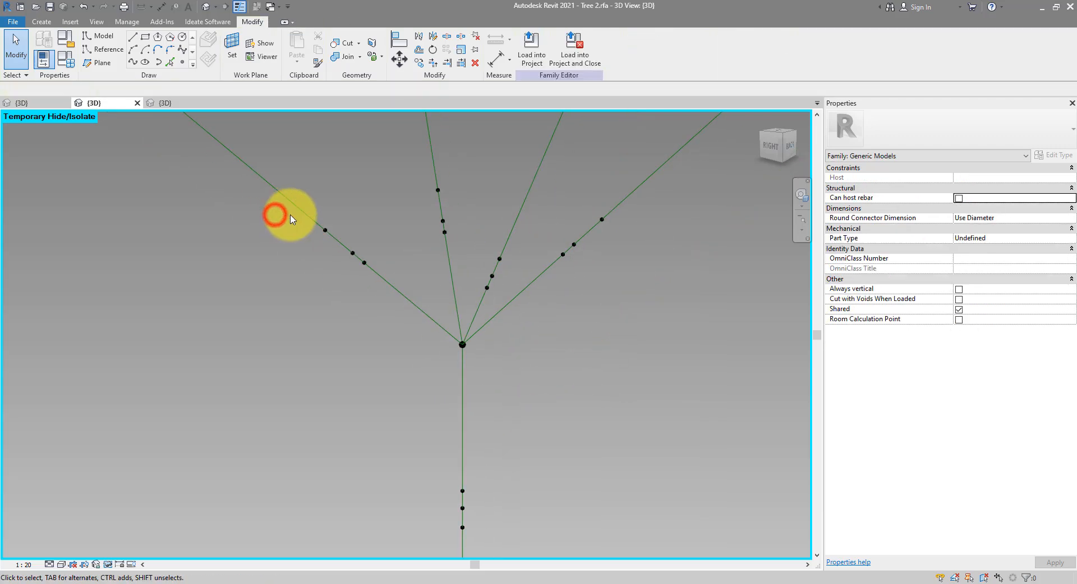
# Slide the free reference point on the left-hand branch between that branch's two offset-driven reference points
pyautogui.click(328, 236)
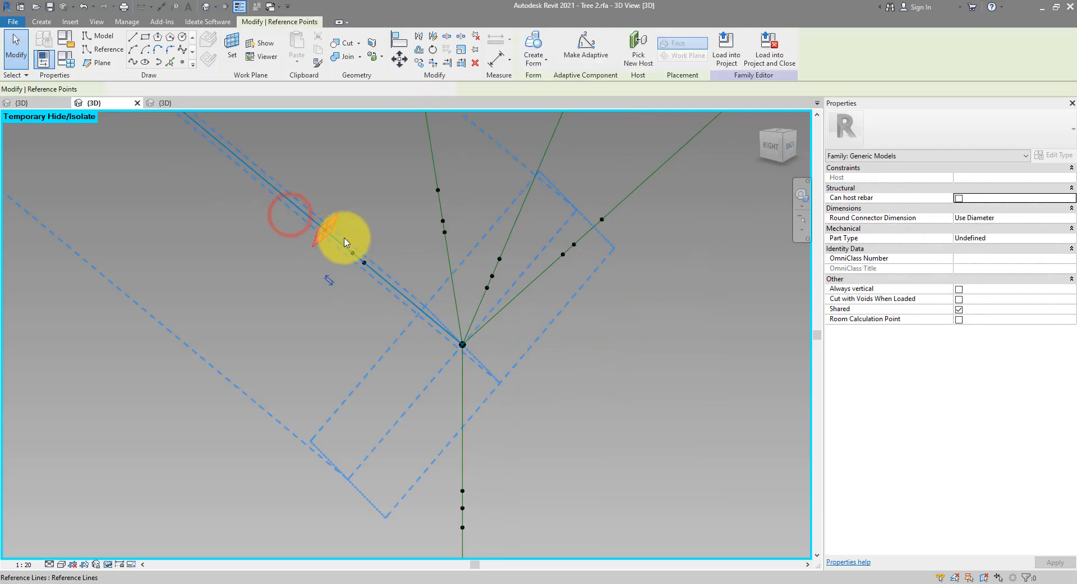
pyautogui.click(313, 257)
pyautogui.click(469, 345)
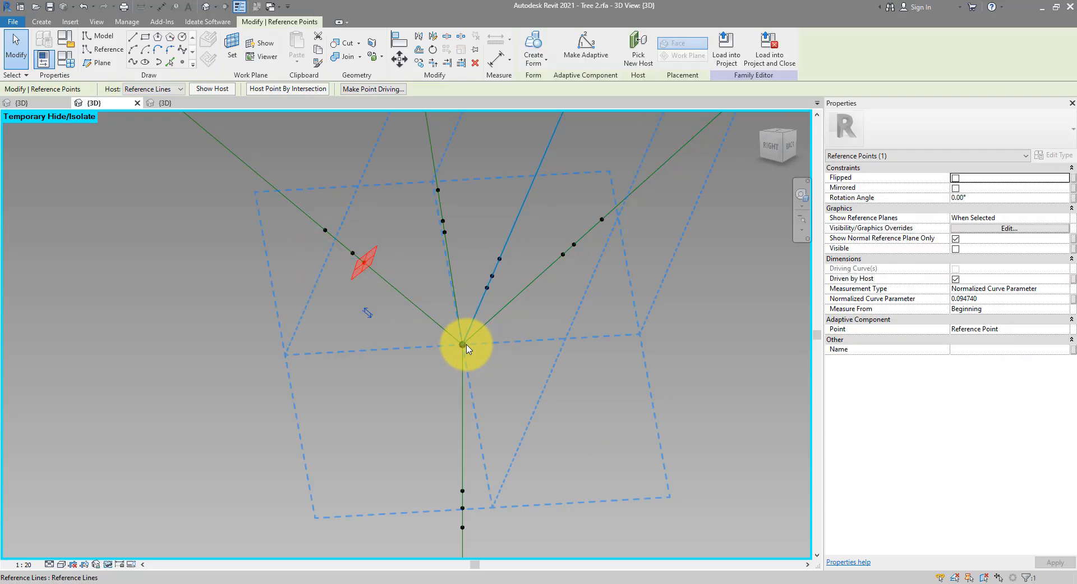
pyautogui.click(347, 274)
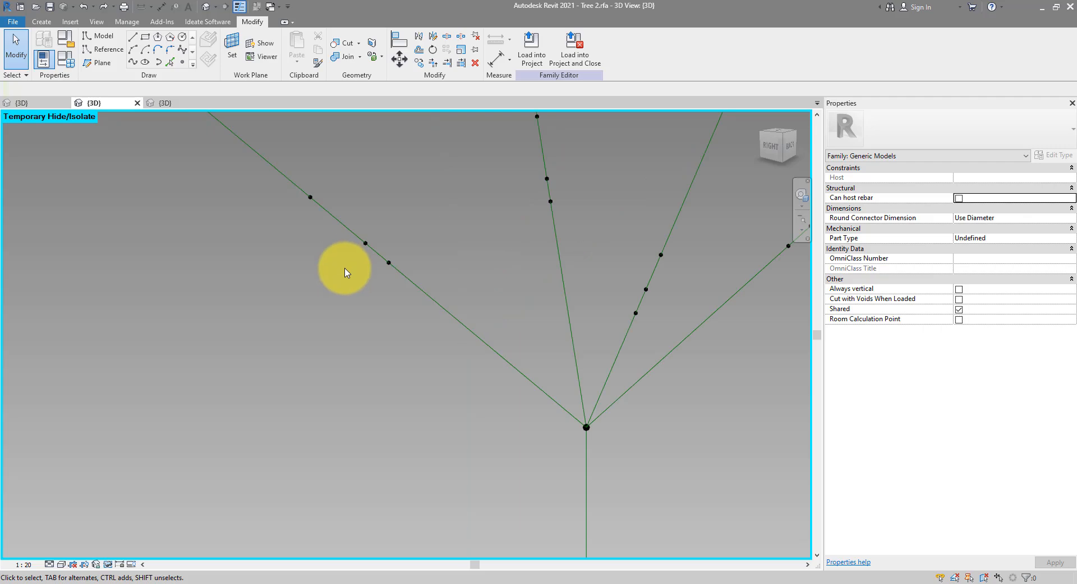
pyautogui.scroll(3, 348, 271)
pyautogui.click(391, 267)
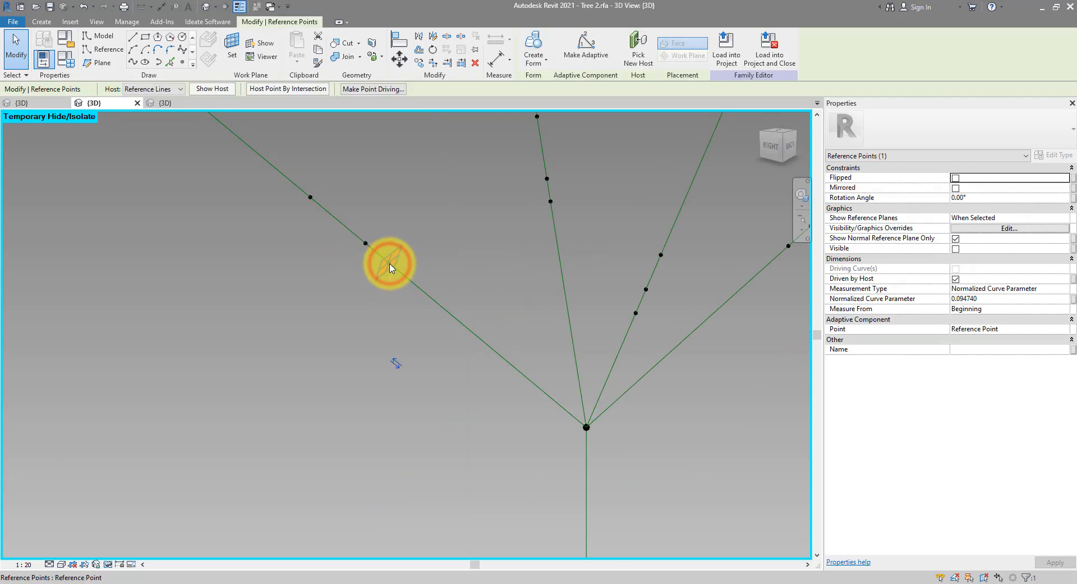
pyautogui.moveTo(383, 257); pyautogui.dragTo(337, 244)
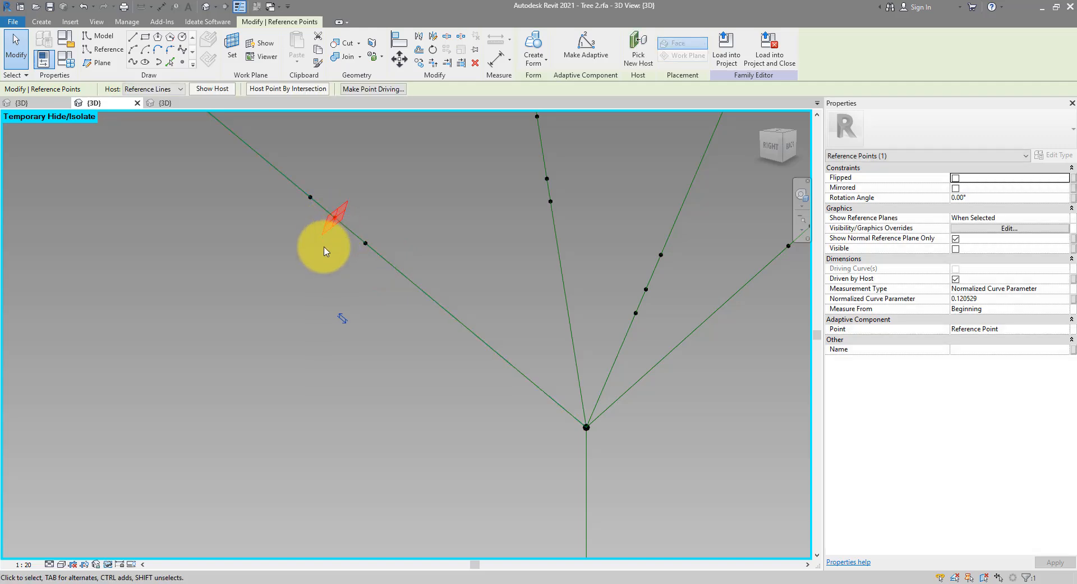
# Slide the free reference points on the other three branches between their two offset-driven points and clear the selection
pyautogui.keyDown('shift'); pyautogui.moveTo(326, 251); pyautogui.dragTo(465, 214, button='middle'); pyautogui.keyUp('shift')
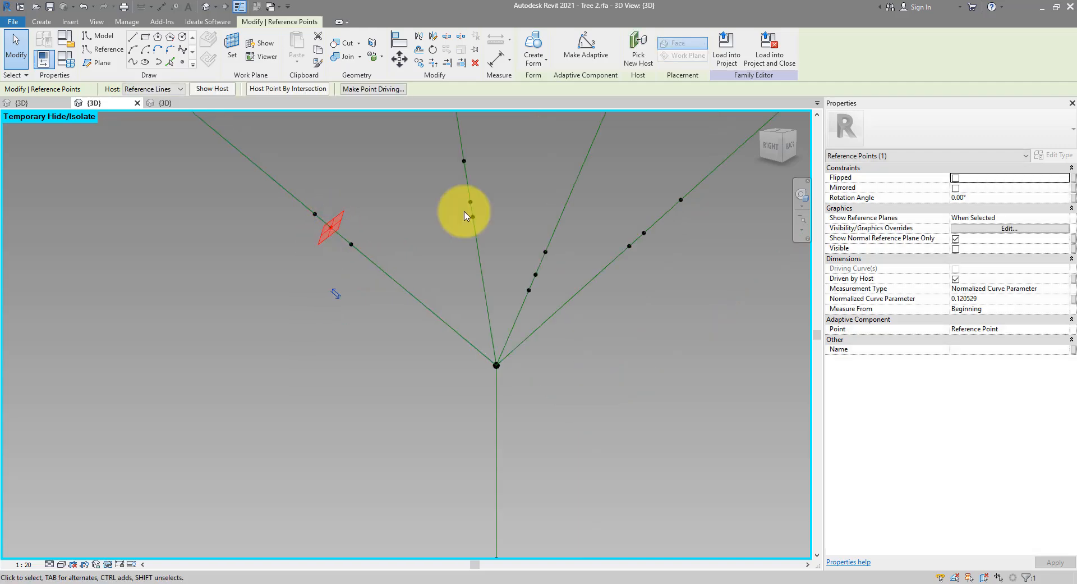
pyautogui.moveTo(472, 217); pyautogui.dragTo(468, 183)
pyautogui.moveTo(630, 245); pyautogui.dragTo(664, 216)
pyautogui.moveTo(530, 290); pyautogui.dragTo(549, 263)
pyautogui.scroll(-1, 548, 266)
pyautogui.moveTo(548, 266); pyautogui.dragTo(515, 241, button='middle')
pyautogui.click(476, 462)
pyautogui.click(516, 358)
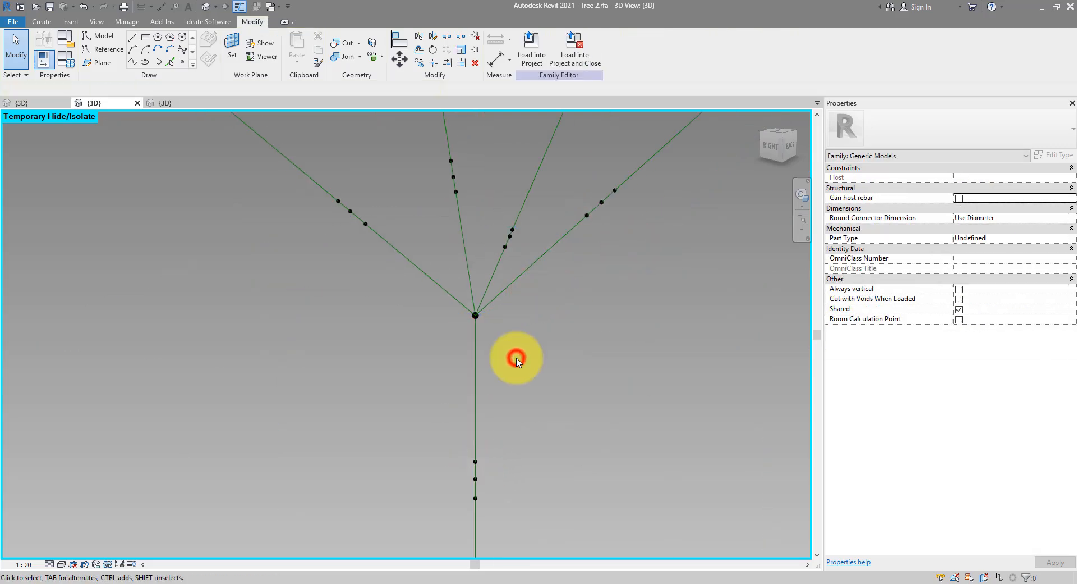
# Set the middle reference points on the four branches and the trunk to the Segment Length measurement type with a length of 450
pyautogui.click(351, 212)
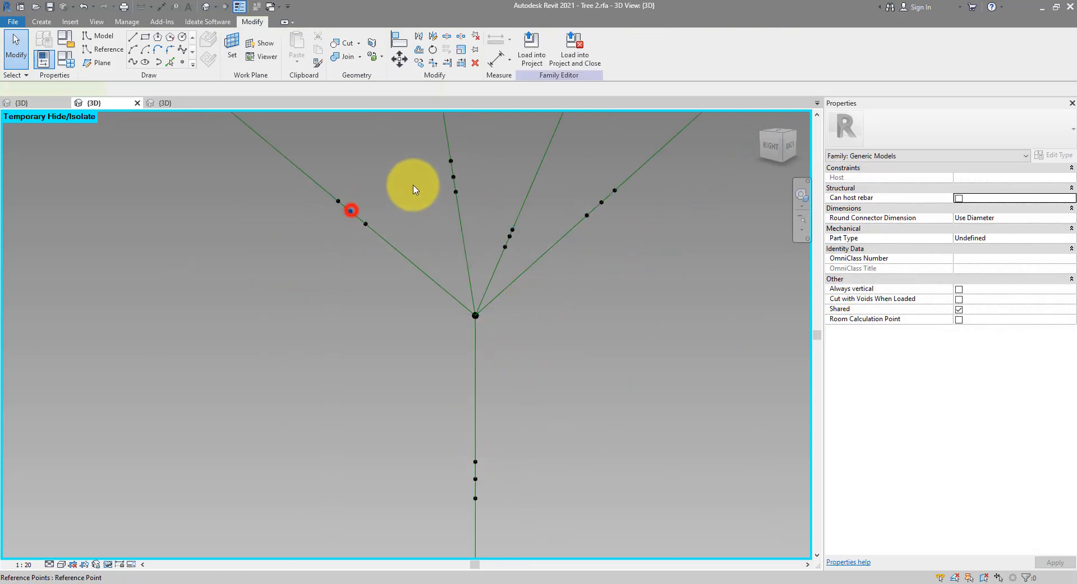
pyautogui.click(453, 176)
pyautogui.keyDown('ctrl'); pyautogui.click(509, 238); pyautogui.keyUp('ctrl')
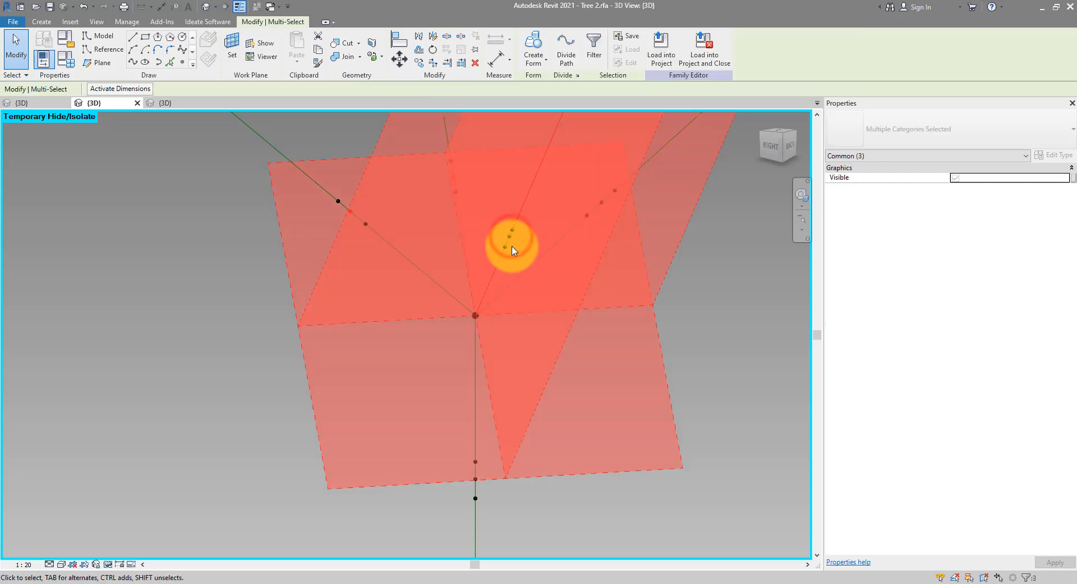
pyautogui.keyDown('ctrl'); pyautogui.click(509, 236); pyautogui.keyUp('ctrl')
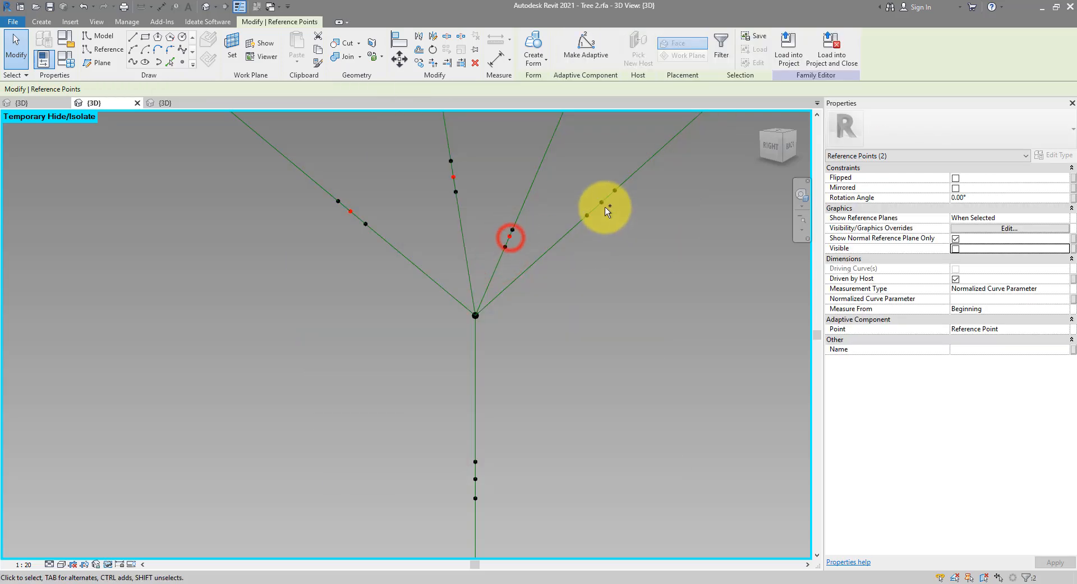
pyautogui.keyDown('ctrl'); pyautogui.click(602, 202); pyautogui.keyUp('ctrl')
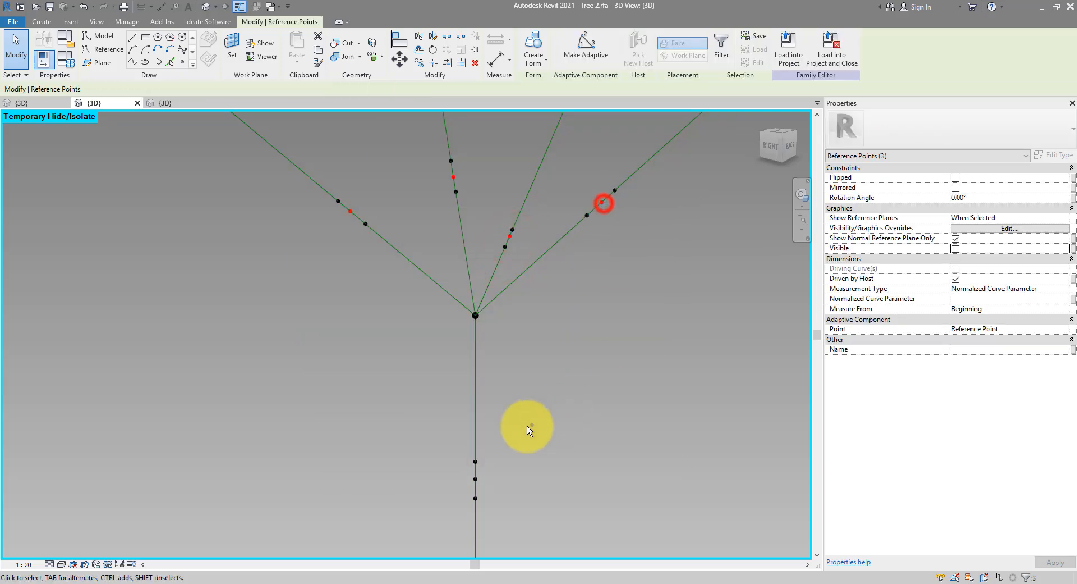
pyautogui.keyDown('ctrl'); pyautogui.click(476, 479); pyautogui.keyUp('ctrl')
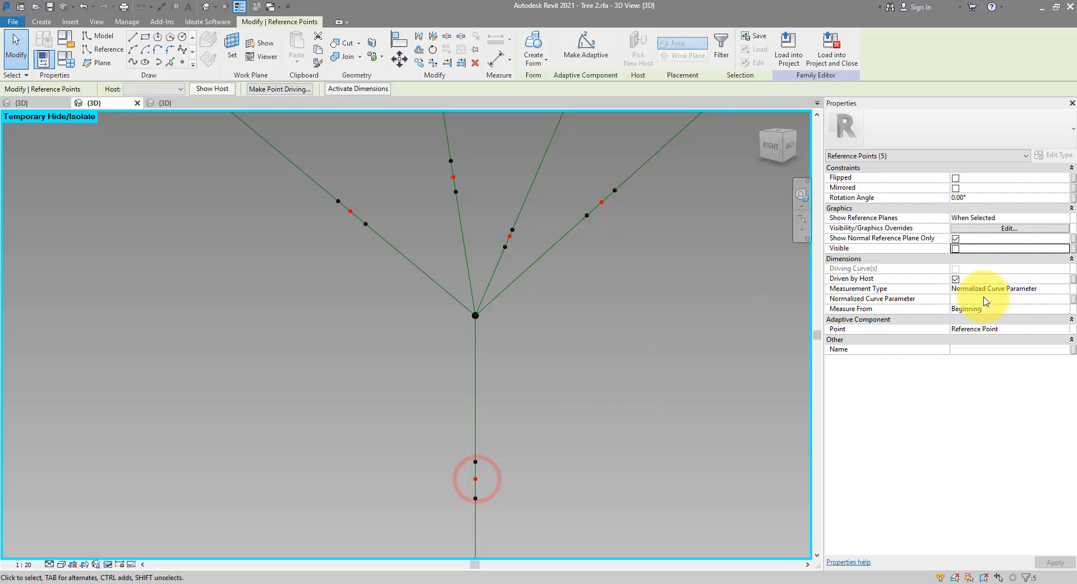
pyautogui.click(1062, 288)
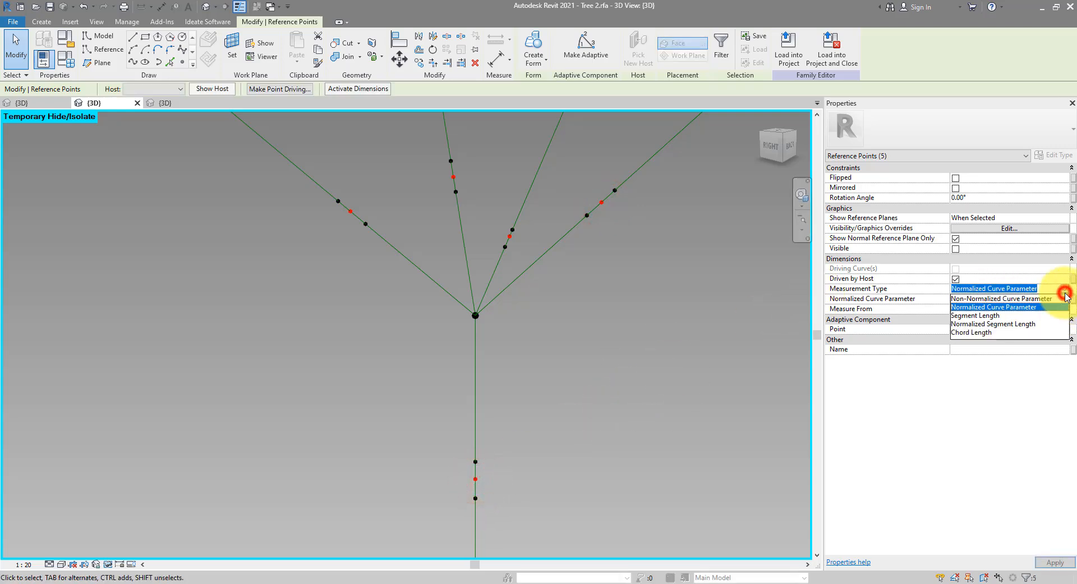
pyautogui.click(982, 317)
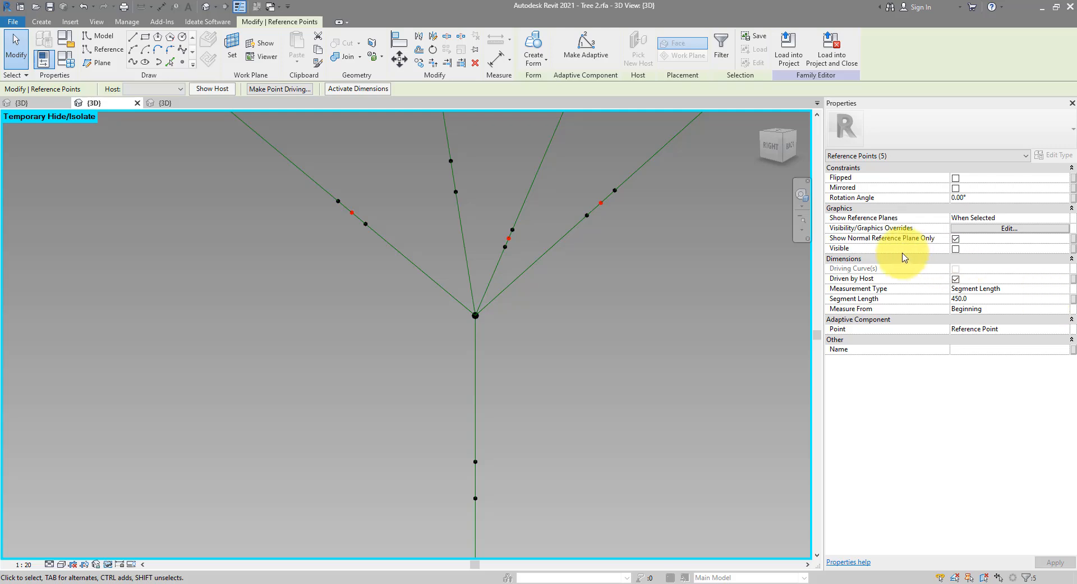
# Set the stray reference points near the trunk base and adaptive point 2 to measure from End with a segment length of 450
pyautogui.scroll(-3, 488, 397)
pyautogui.scroll(-3, 489, 398)
pyautogui.moveTo(516, 443); pyautogui.dragTo(483, 304, button='middle')
pyautogui.moveTo(474, 443); pyautogui.dragTo(477, 337, button='middle')
pyautogui.scroll(-1, 494, 440)
pyautogui.moveTo(440, 496); pyautogui.dragTo(482, 523)
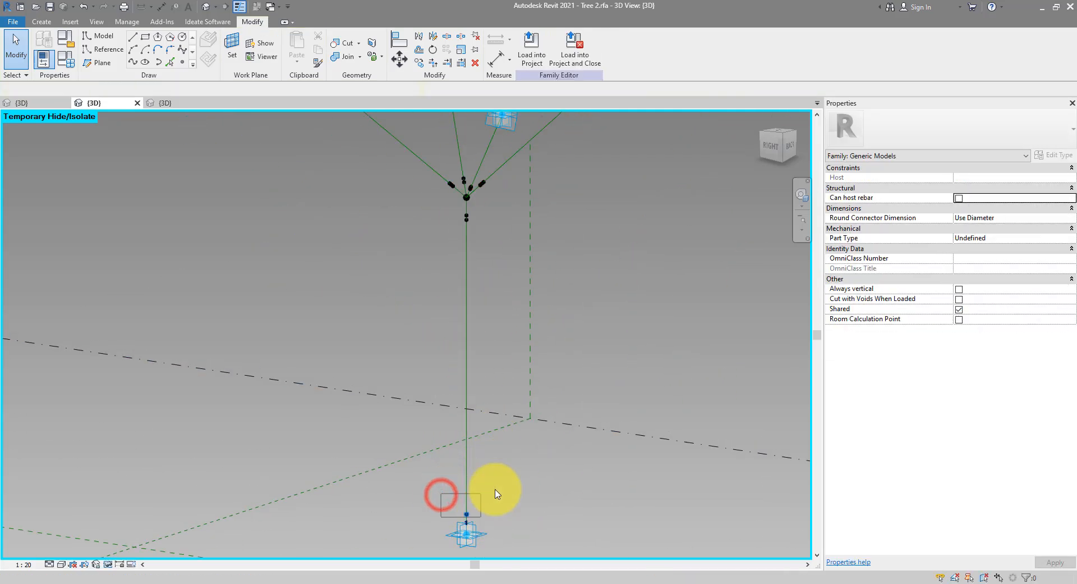
pyautogui.moveTo(473, 239); pyautogui.dragTo(502, 406, button='middle')
pyautogui.keyDown('ctrl'); pyautogui.click(475, 241); pyautogui.keyUp('ctrl')
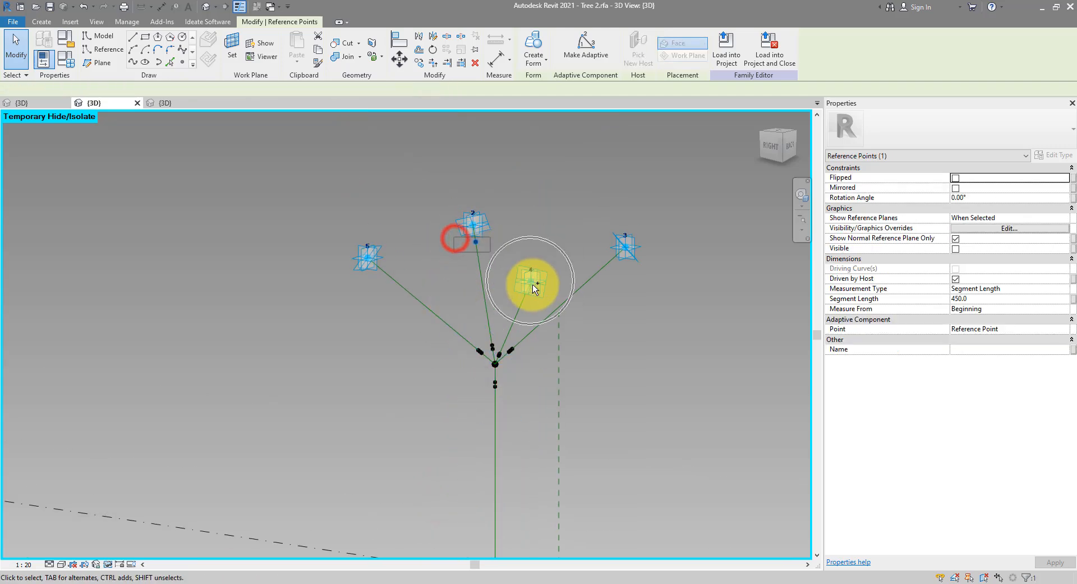
pyautogui.click(1065, 308)
pyautogui.click(965, 328)
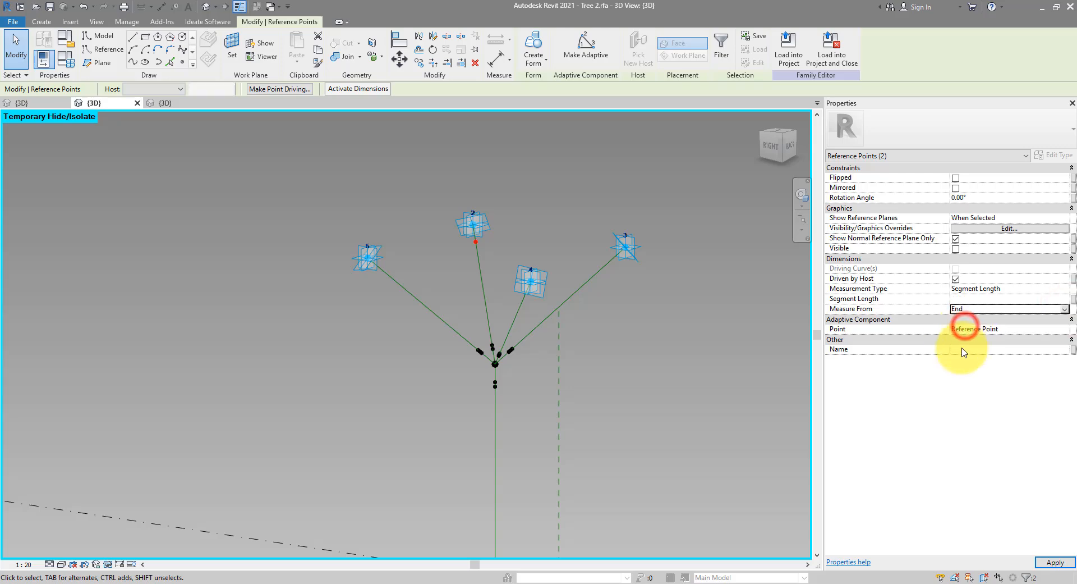
pyautogui.click(1000, 298)
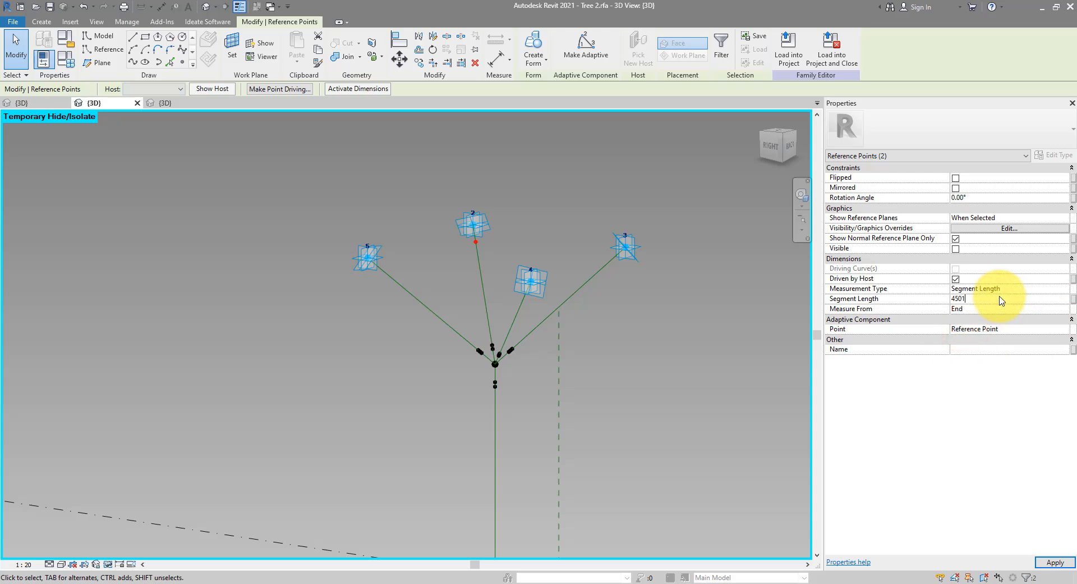
pyautogui.write('450')
pyautogui.press('Return')
# Create a MiddleOffset type parameter and associate the segment length of the five middle reference points on the branches and trunk with it
pyautogui.scroll(5, 499, 370)
pyautogui.scroll(3, 498, 367)
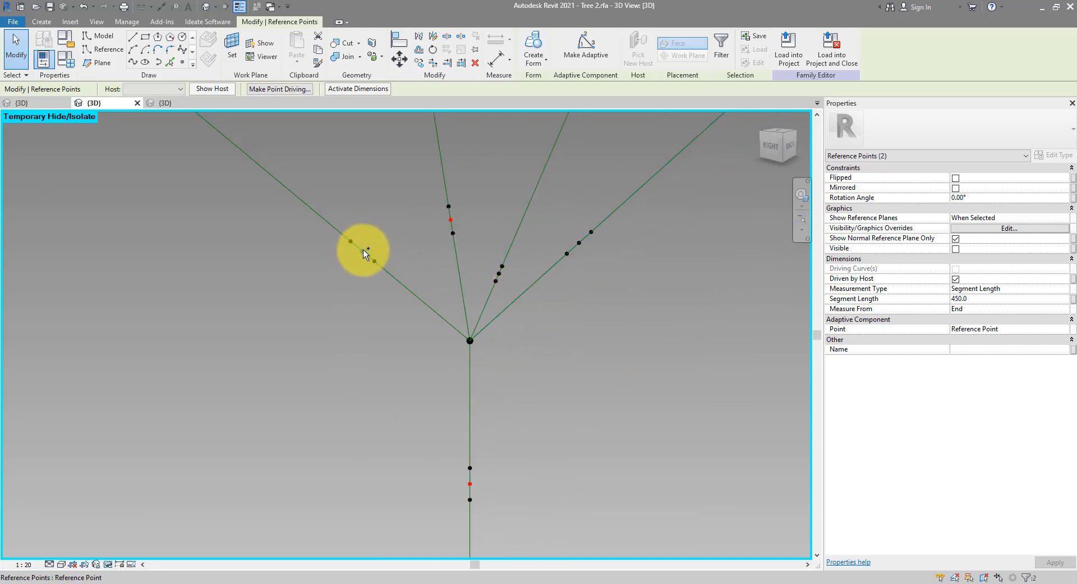
pyautogui.keyDown('ctrl'); pyautogui.click(362, 250); pyautogui.keyUp('ctrl')
pyautogui.keyDown('ctrl'); pyautogui.click(579, 241); pyautogui.keyUp('ctrl')
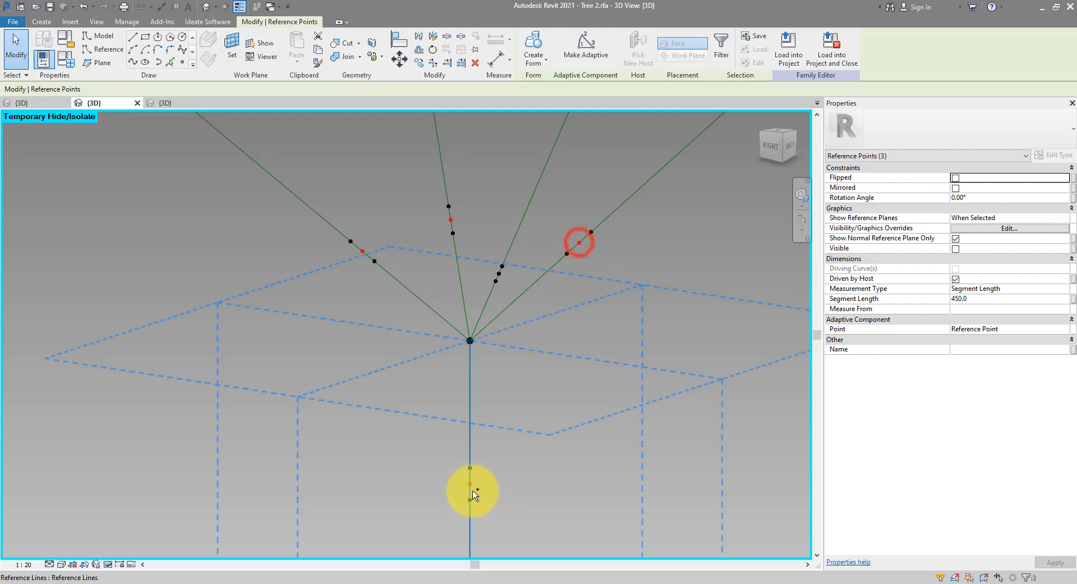
pyautogui.keyDown('ctrl'); pyautogui.click(500, 273); pyautogui.keyUp('ctrl')
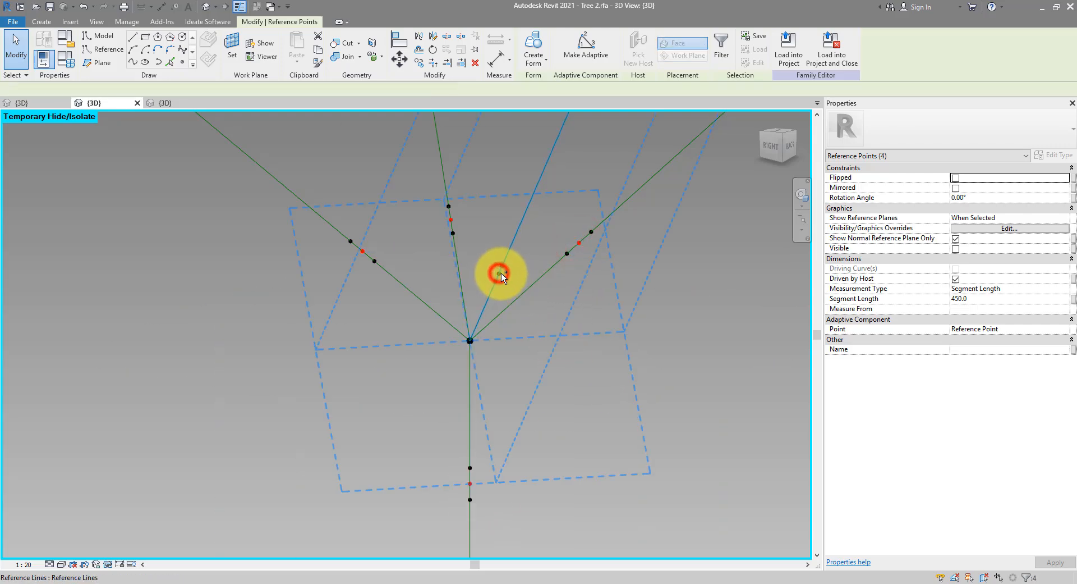
pyautogui.keyDown('ctrl'); pyautogui.click(500, 273); pyautogui.keyUp('ctrl')
pyautogui.keyDown('ctrl'); pyautogui.click(500, 273); pyautogui.keyUp('ctrl')
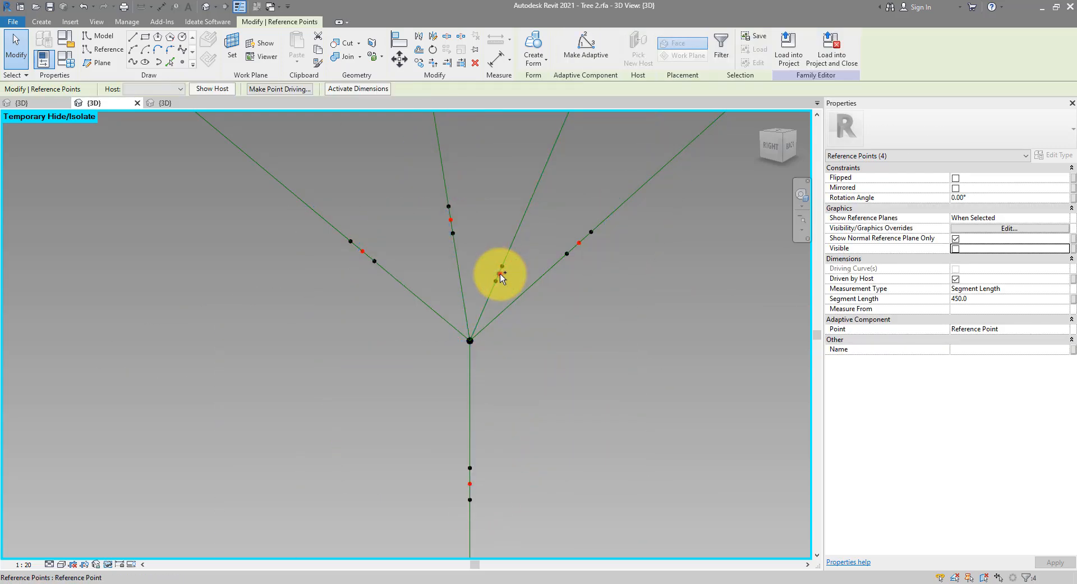
pyautogui.click(1074, 301)
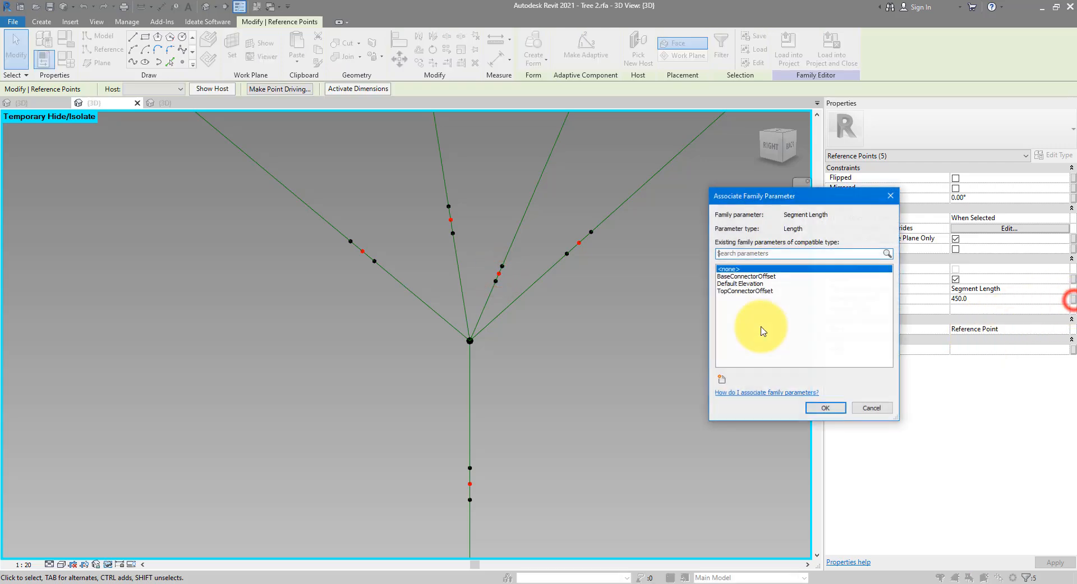
pyautogui.click(724, 445)
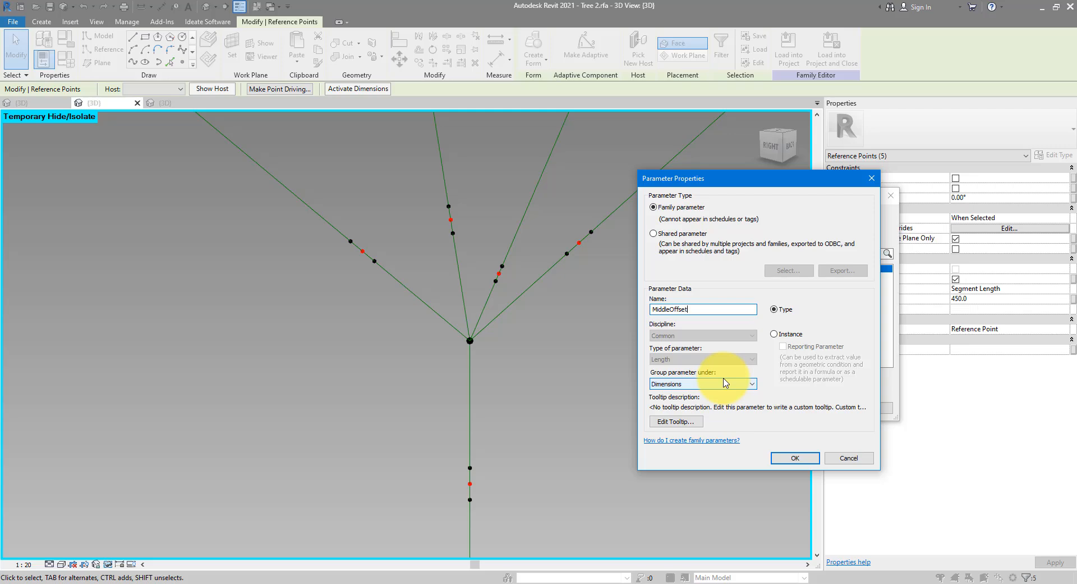
pyautogui.click(795, 458)
pyautogui.click(826, 408)
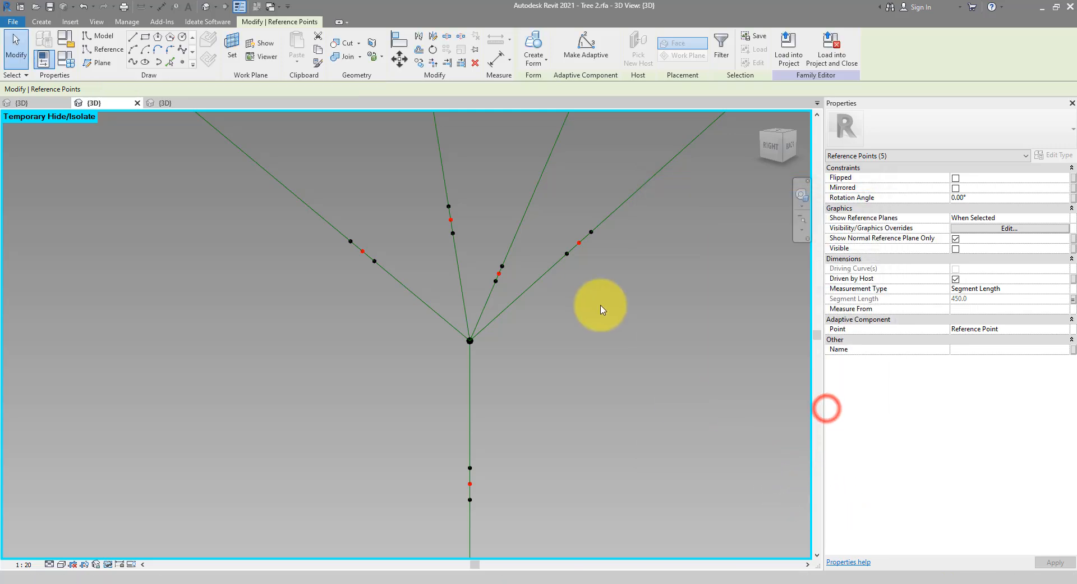
pyautogui.keyDown('shift'); pyautogui.moveTo(600, 305); pyautogui.dragTo(584, 360, button='middle'); pyautogui.keyUp('shift')
pyautogui.click(606, 368)
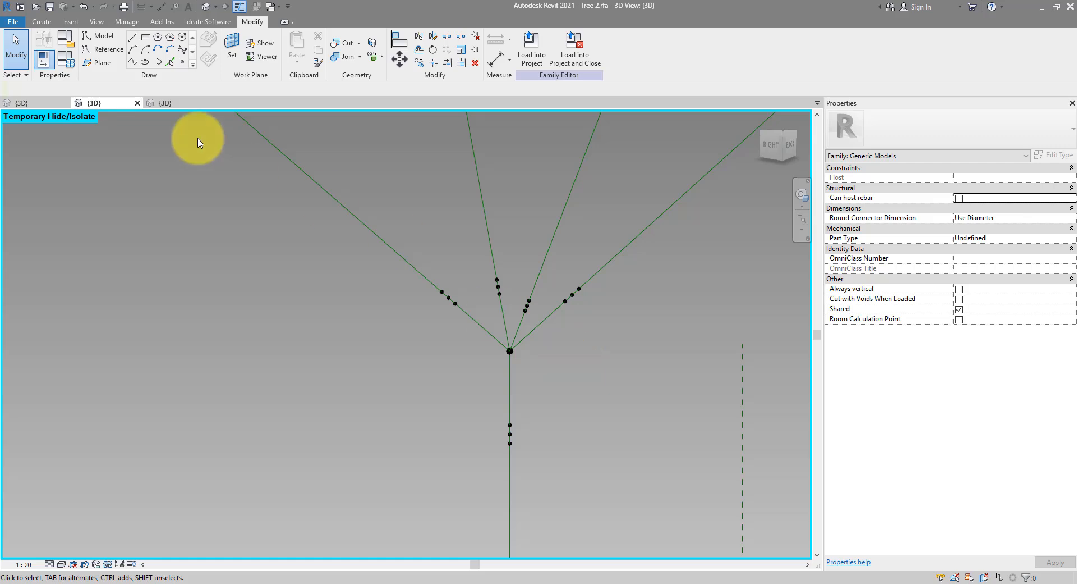
# Place a Connector component through the three trunk reference points and on along the three points of the right-hand branch
pyautogui.click(48, 22)
pyautogui.click(307, 66)
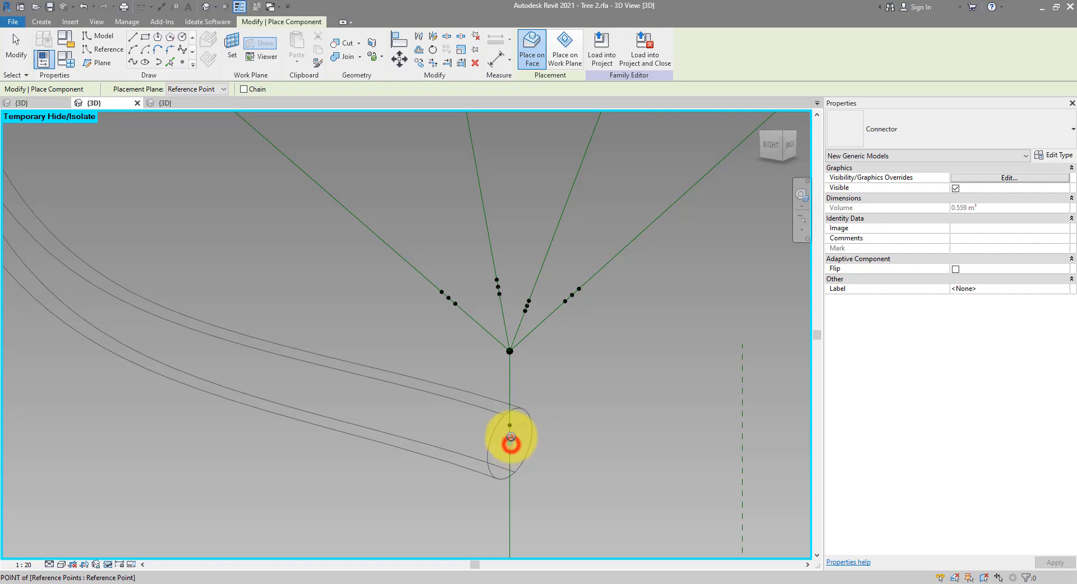
pyautogui.click(511, 436)
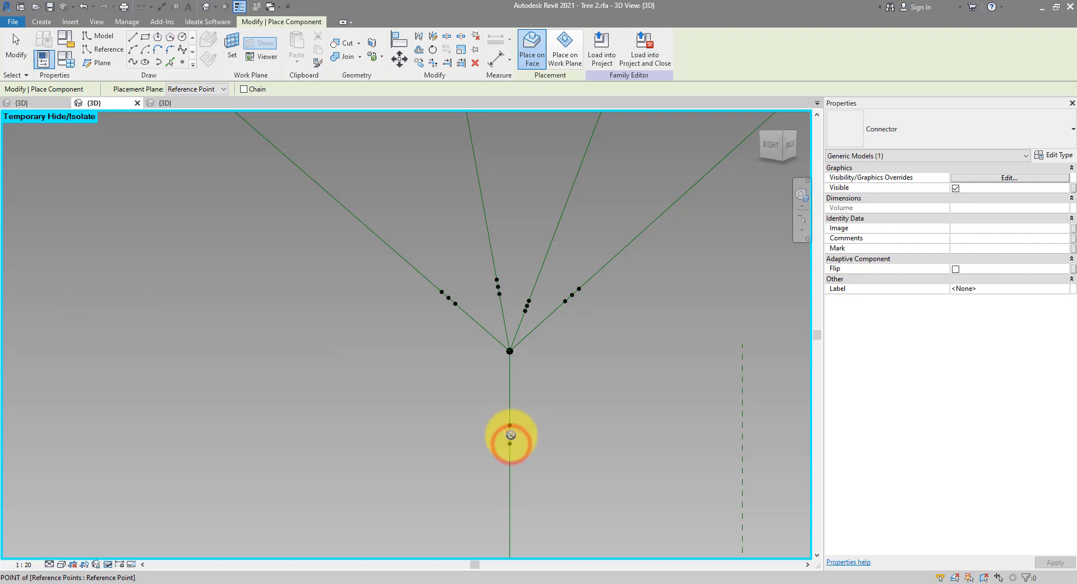
pyautogui.click(565, 304)
pyautogui.click(572, 295)
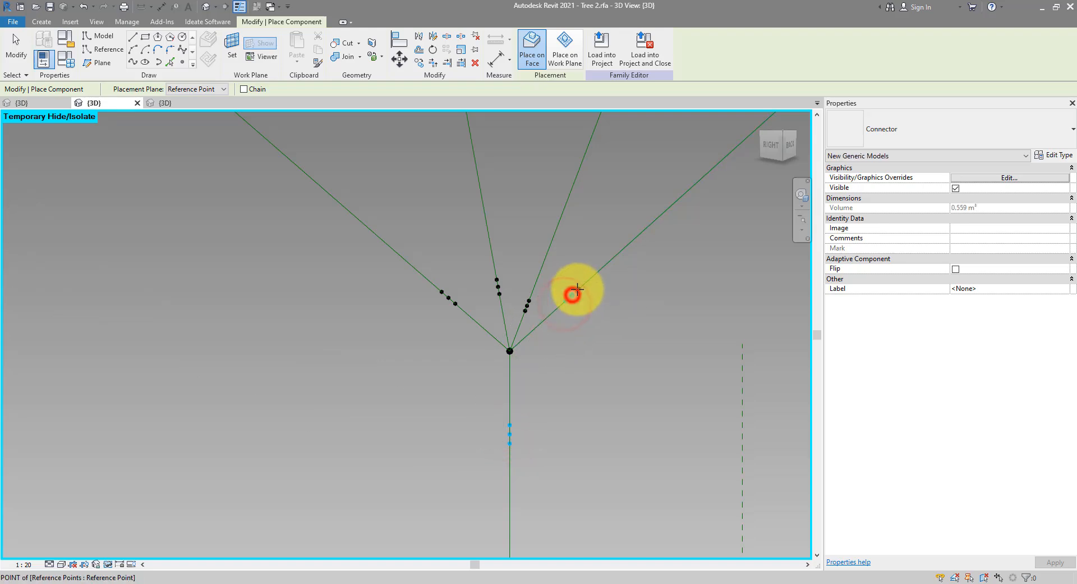
# Switch the isolated 3D view to the Wireframe visual style so the reference points inside the first connector can be picked
pyautogui.keyDown('shift'); pyautogui.moveTo(626, 365); pyautogui.dragTo(553, 443, button='middle'); pyautogui.keyUp('shift')
pyautogui.click(62, 564)
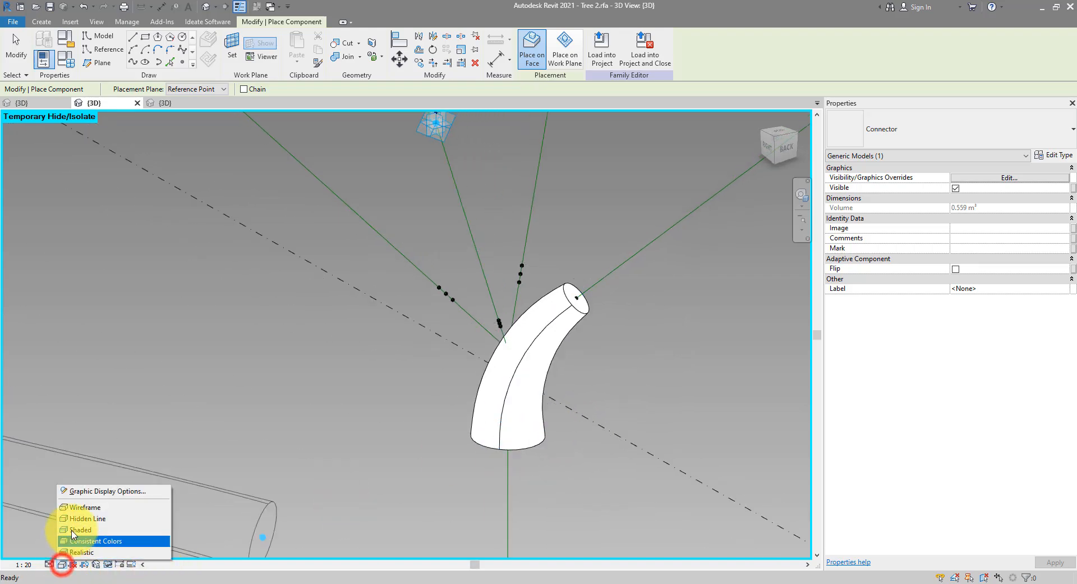
pyautogui.click(79, 507)
# Place a second connector from the three trunk points to the three points on the inner branch beside the first connector
pyautogui.keyDown('shift'); pyautogui.moveTo(556, 451); pyautogui.dragTo(519, 391, button='middle'); pyautogui.keyUp('shift')
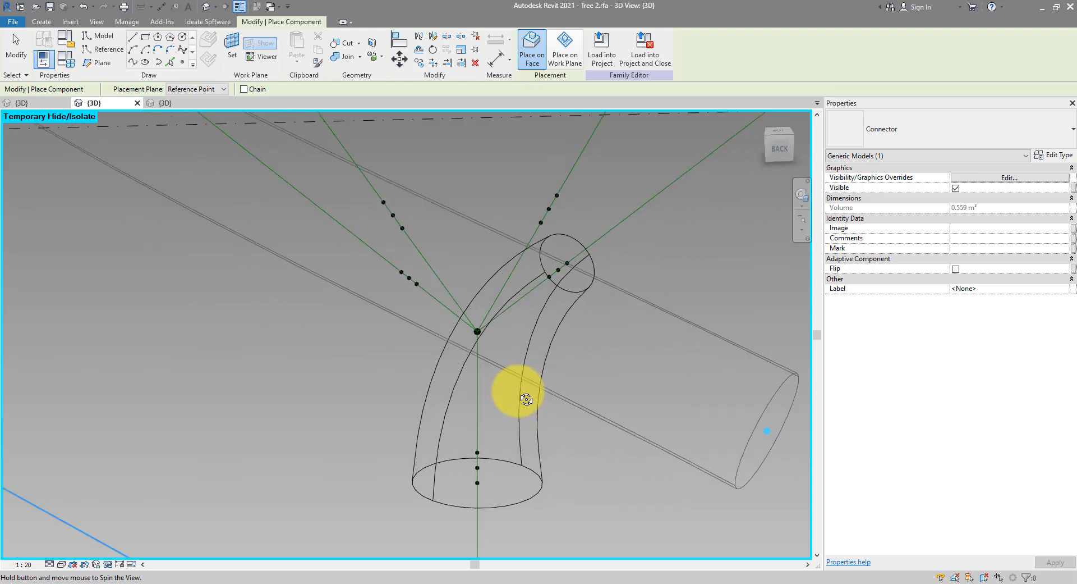
pyautogui.click(478, 467)
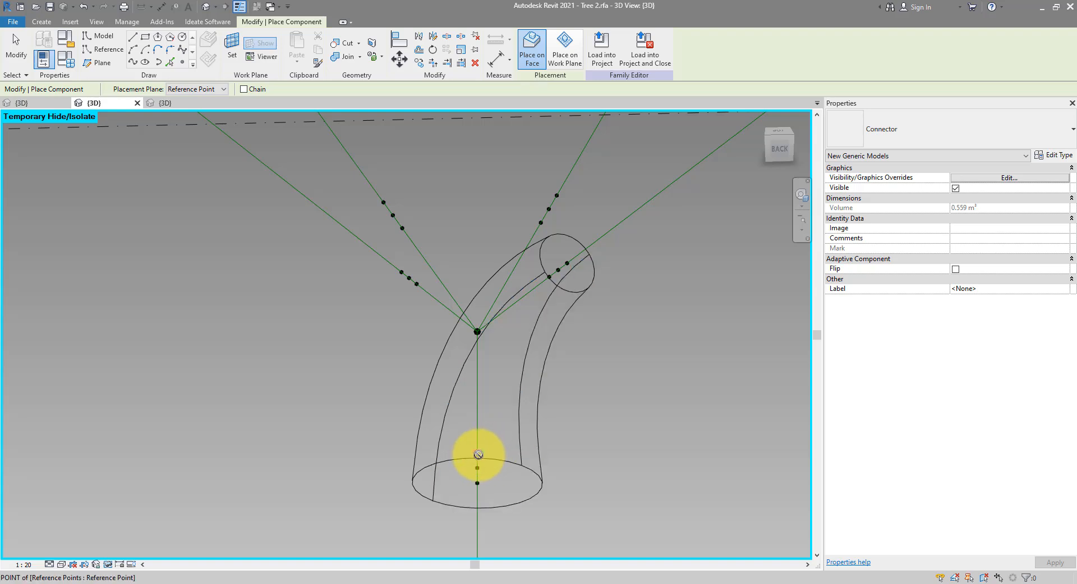
pyautogui.click(542, 223)
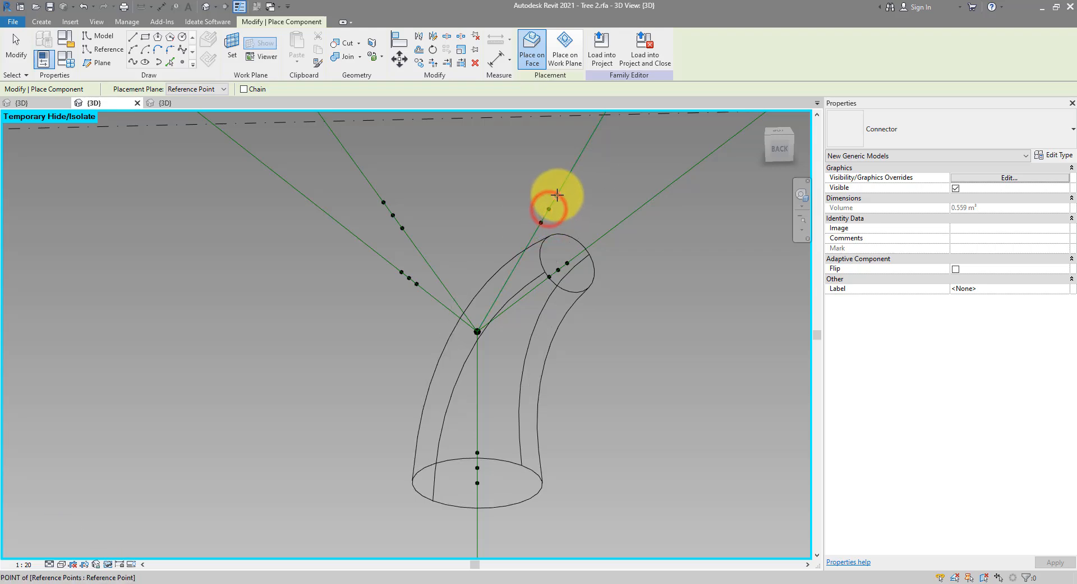
pyautogui.click(557, 194)
# Place connectors from the trunk points to the points on each of the two remaining branches, and end component placement
pyautogui.keyDown('shift'); pyautogui.moveTo(613, 373); pyautogui.dragTo(533, 445, button='middle'); pyautogui.keyUp('shift')
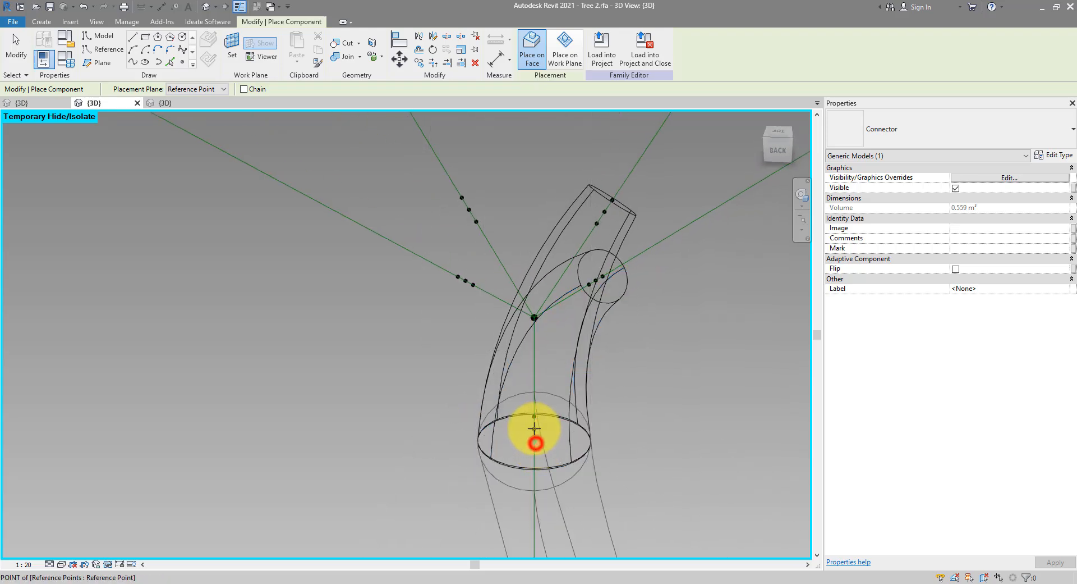
pyautogui.click(534, 428)
pyautogui.click(473, 283)
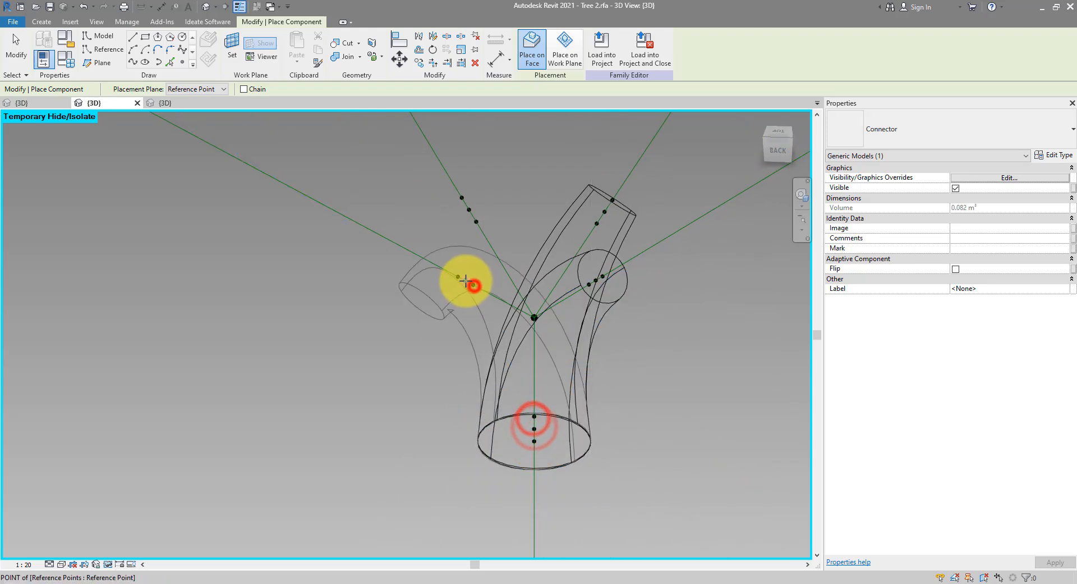
pyautogui.click(536, 440)
pyautogui.click(476, 221)
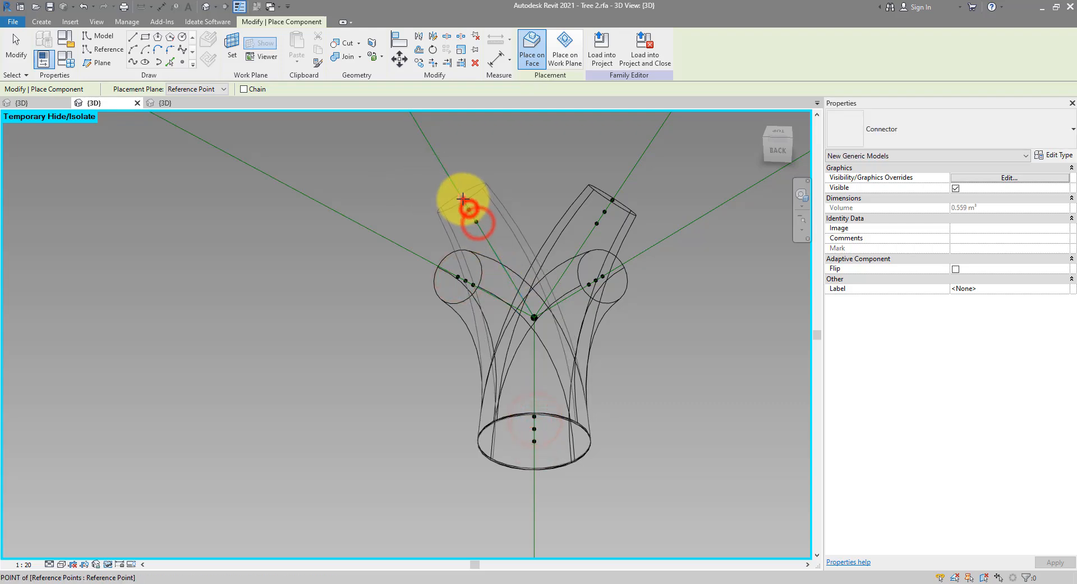
pyautogui.click(462, 198)
pyautogui.press('Escape')
pyautogui.press('Escape')
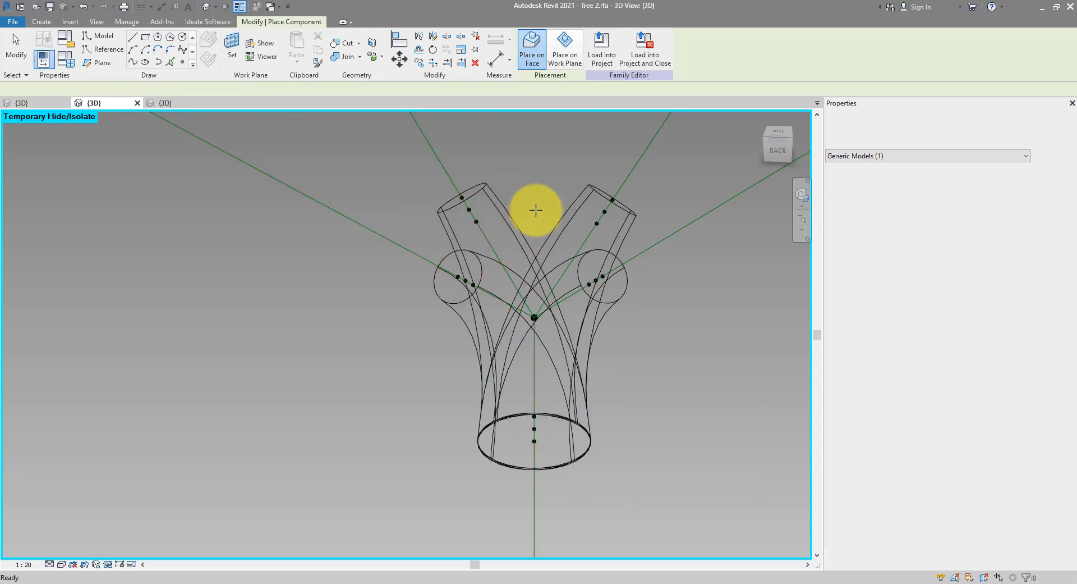
# Reset the temporary hide/isolate and display the whole tree in the Shaded visual style
pyautogui.scroll(-4, 655, 360)
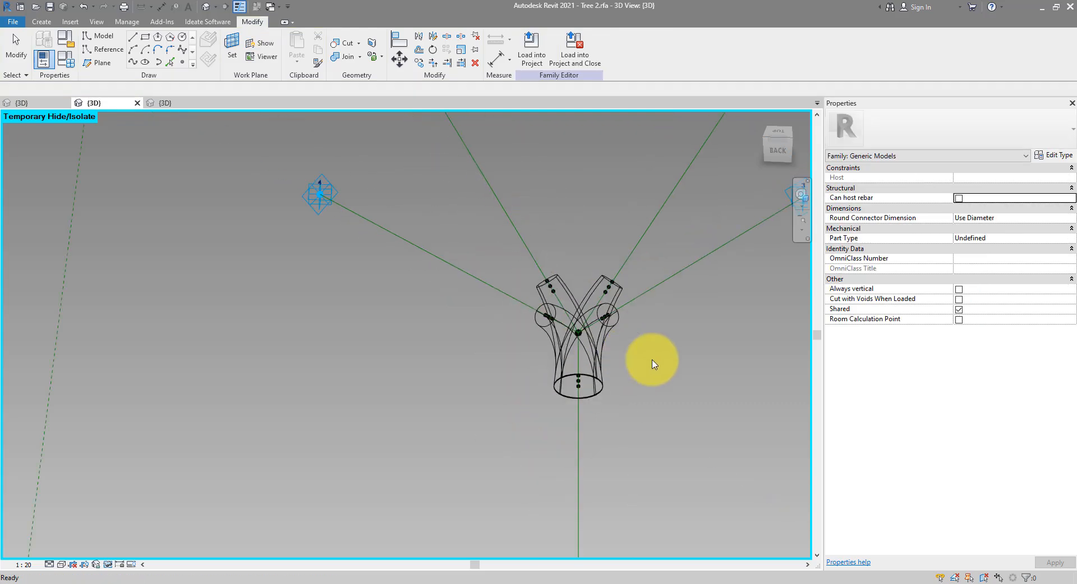
pyautogui.click(112, 565)
pyautogui.click(119, 547)
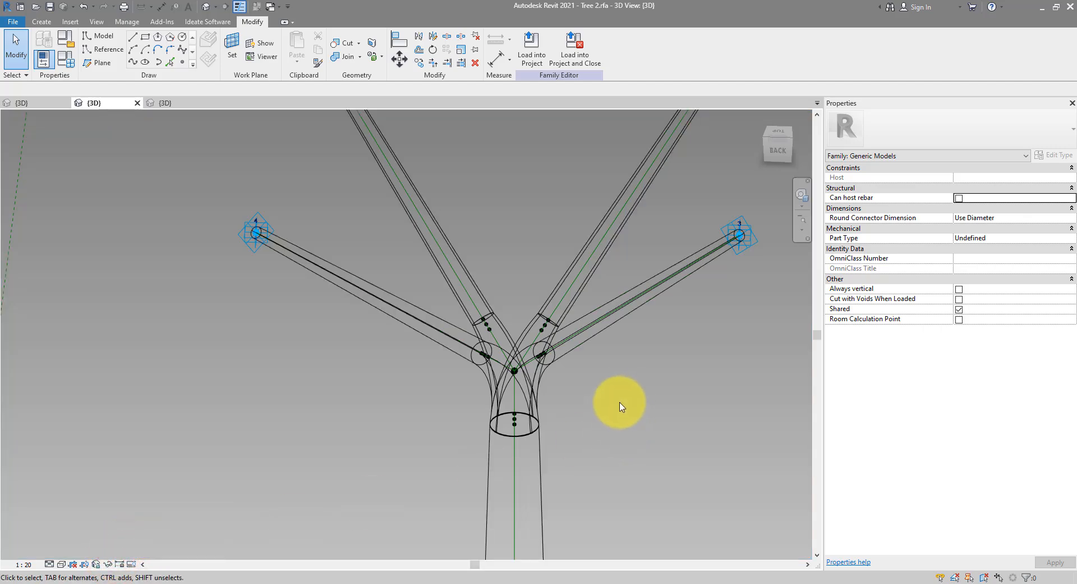
pyautogui.press('s')
pyautogui.press('d')
# Examine the joint where the four connectors meet the trunk and the branches from several angles
pyautogui.scroll(-3, 619, 405)
pyautogui.keyDown('shift'); pyautogui.moveTo(620, 397); pyautogui.dragTo(500, 510, button='middle'); pyautogui.keyUp('shift')
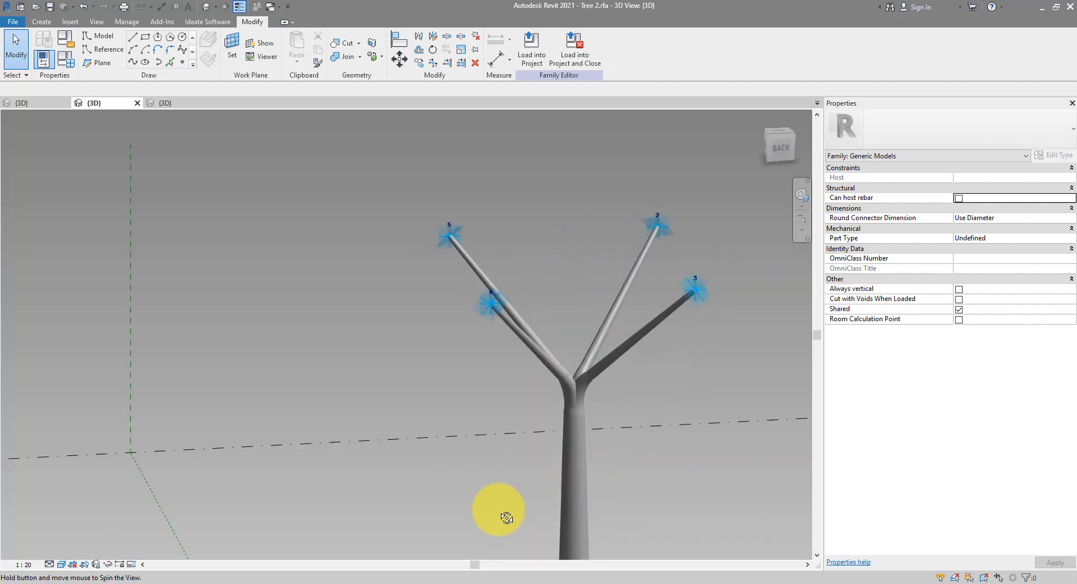
pyautogui.scroll(5, 555, 344)
pyautogui.scroll(6, 493, 332)
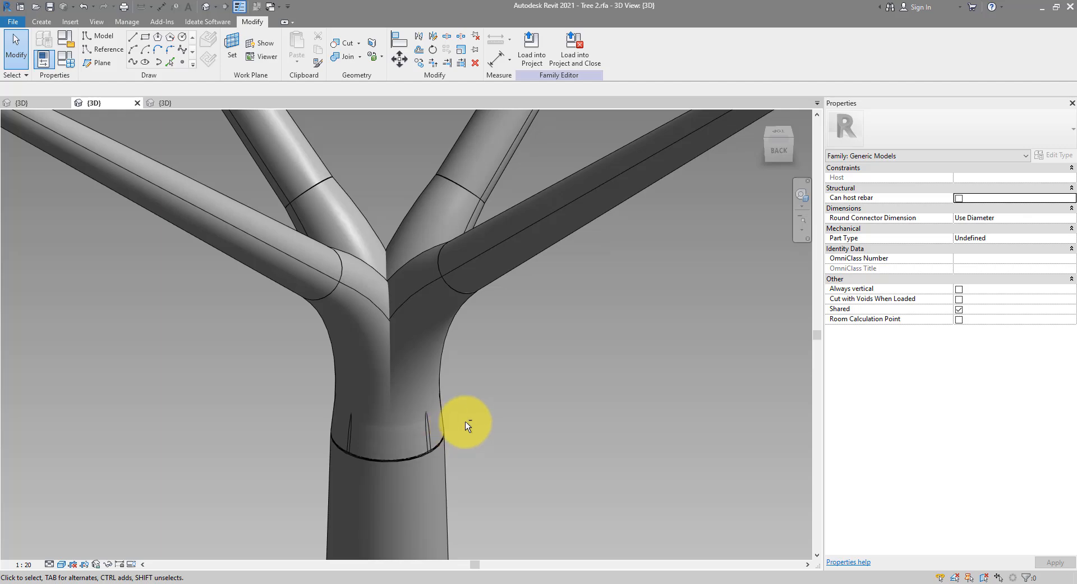
pyautogui.keyDown('shift'); pyautogui.moveTo(488, 404); pyautogui.dragTo(352, 234, button='middle'); pyautogui.keyUp('shift')
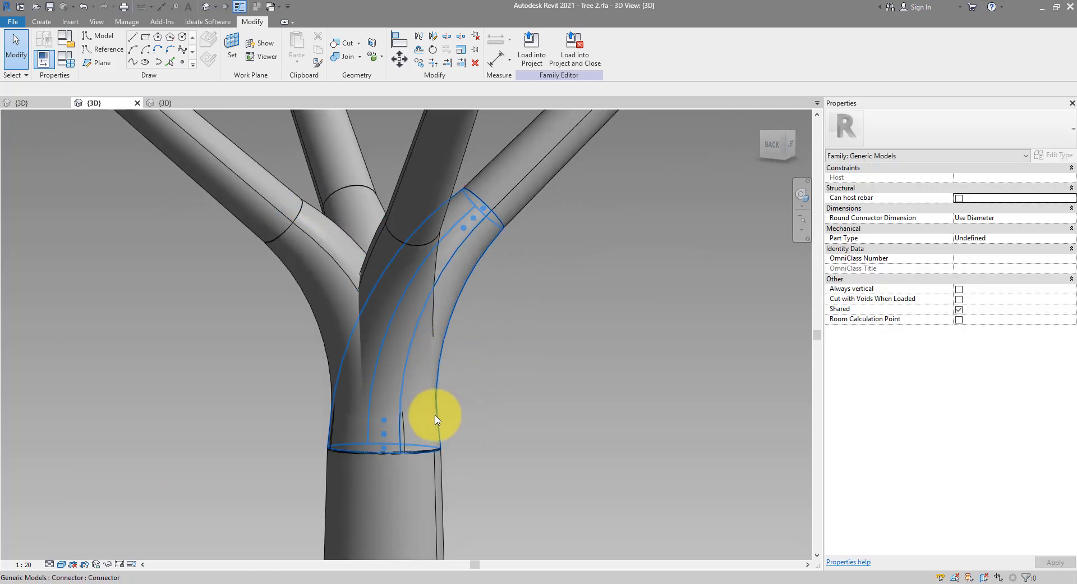
pyautogui.keyDown('shift'); pyautogui.moveTo(505, 327); pyautogui.dragTo(525, 397, button='middle'); pyautogui.keyUp('shift')
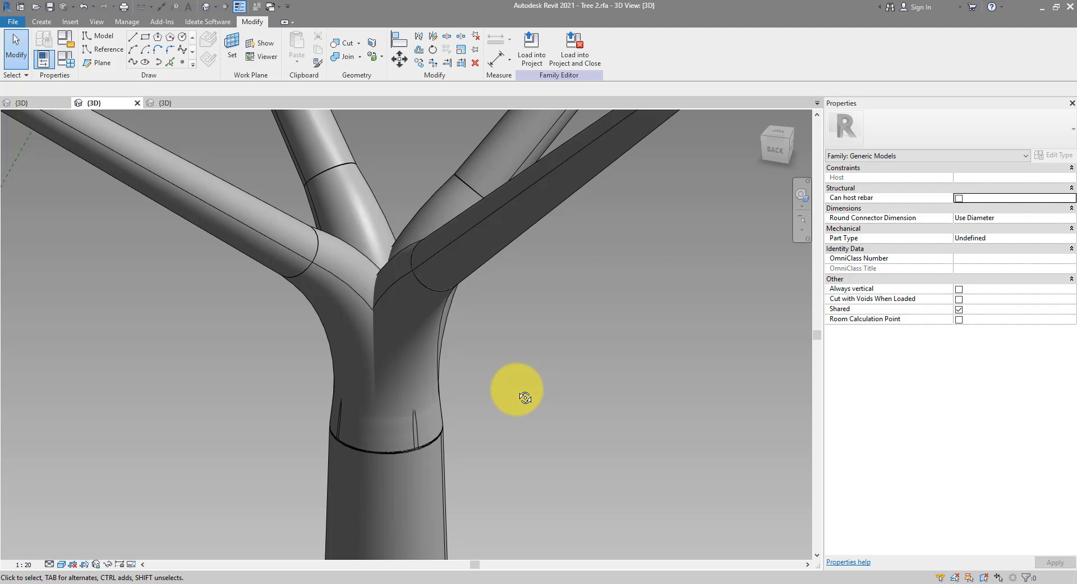
pyautogui.scroll(-3, 522, 395)
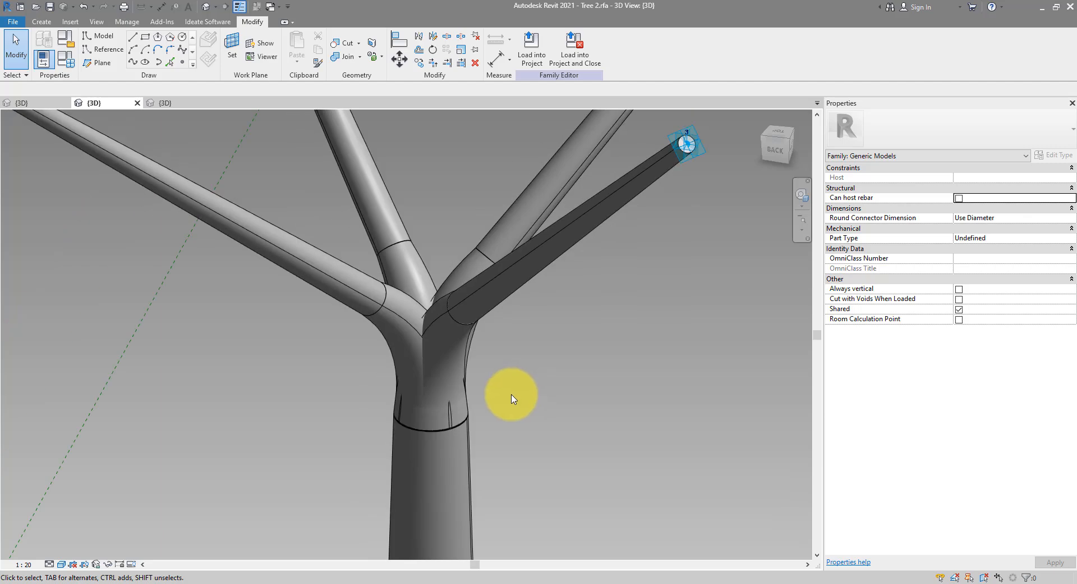
# Set the trunk type's RadiusEnd to 150
pyautogui.click(470, 423)
pyautogui.click(1048, 155)
pyautogui.click(856, 252)
pyautogui.write('150')
pyautogui.press('Return')
# Set the connector type's radius at the trunk joint to 150
pyautogui.click(471, 419)
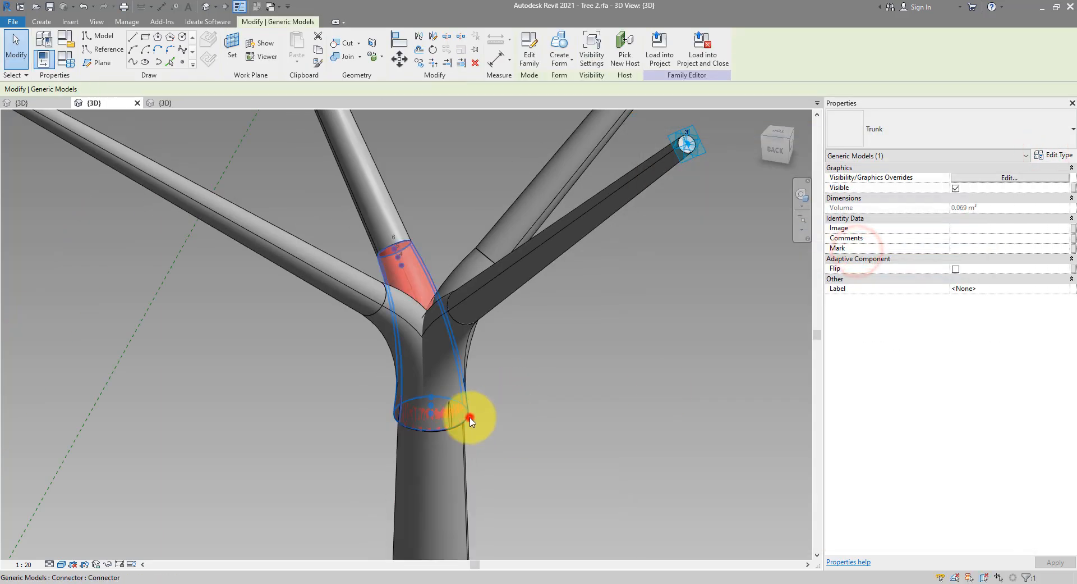
pyautogui.click(1052, 154)
pyautogui.click(864, 258)
pyautogui.write('150')
pyautogui.click(532, 386)
# Increase the Branch type's RadiusStart and adjust the connector type's end radius to match it
pyautogui.click(432, 279)
pyautogui.click(405, 229)
pyautogui.click(1050, 155)
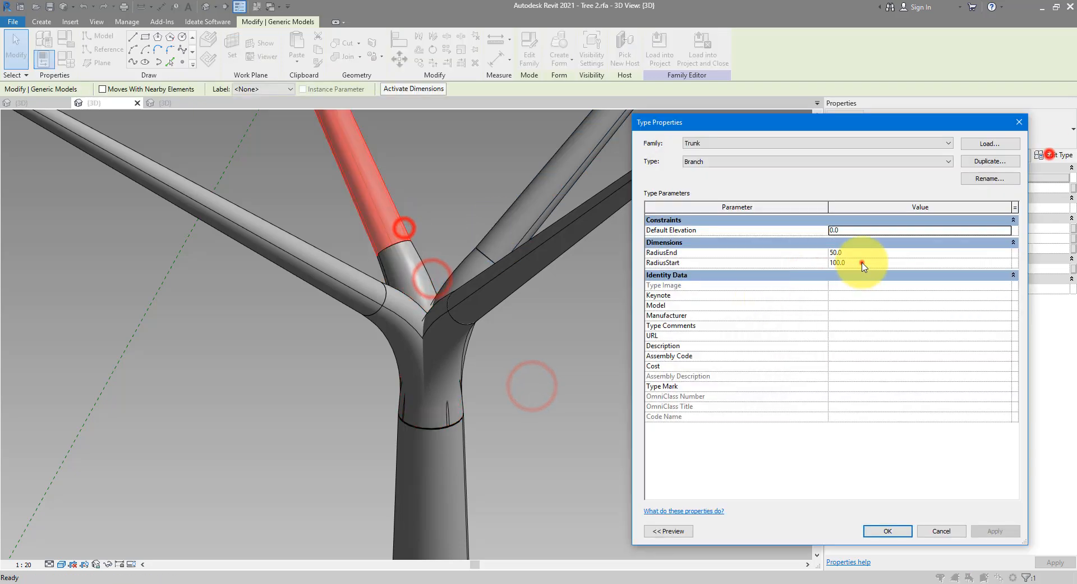
pyautogui.click(862, 260)
pyautogui.click(421, 253)
pyautogui.click(1045, 154)
pyautogui.click(860, 252)
pyautogui.click(558, 339)
# Examine the connectors' fit with the trunk and branches, both close up and across the whole tree
pyautogui.scroll(-4, 551, 370)
pyautogui.scroll(3, 552, 374)
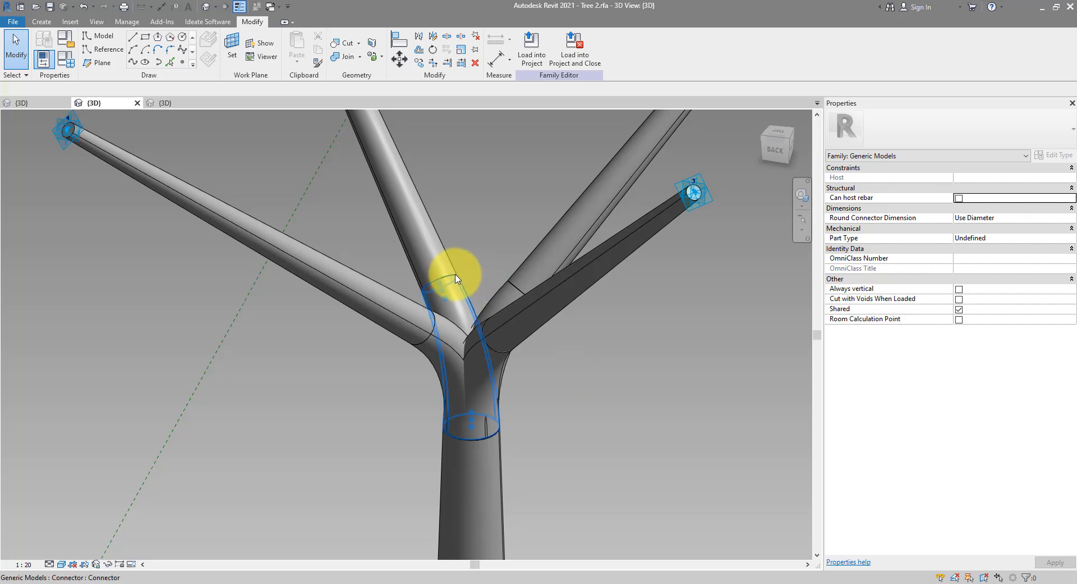
pyautogui.moveTo(388, 266); pyautogui.dragTo(475, 291)
pyautogui.moveTo(400, 405); pyautogui.dragTo(527, 463)
pyautogui.click(380, 420)
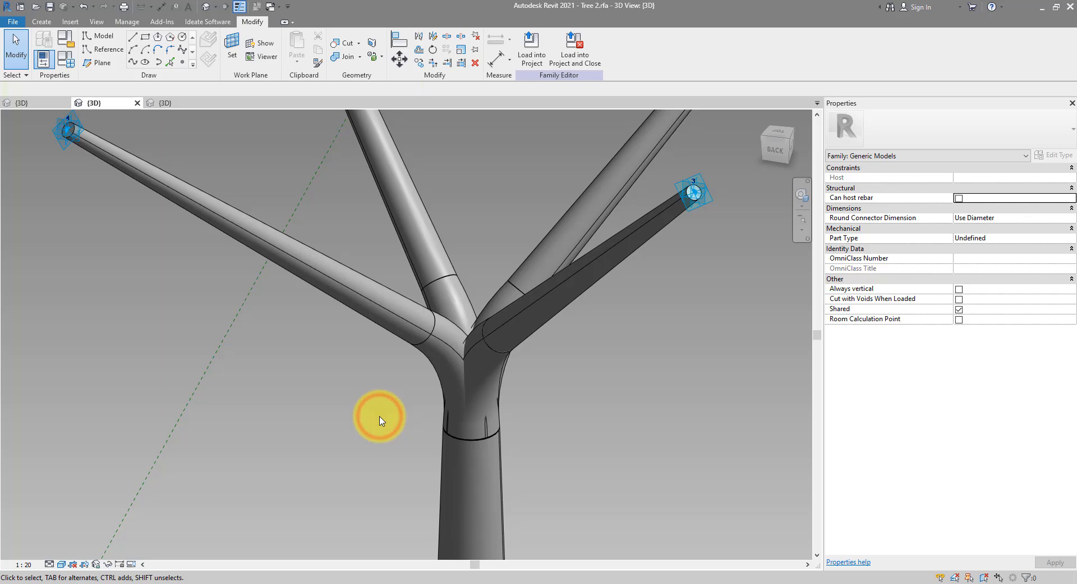
pyautogui.click(451, 323)
pyautogui.scroll(-5, 543, 371)
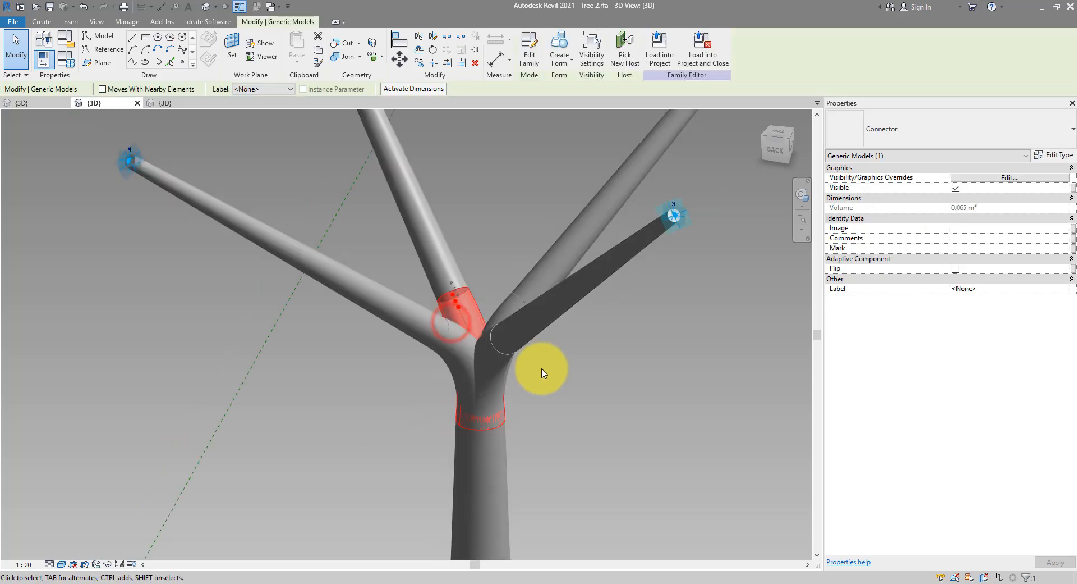
pyautogui.click(572, 400)
pyautogui.scroll(-4, 612, 449)
pyautogui.keyDown('shift'); pyautogui.moveTo(618, 464); pyautogui.dragTo(631, 489, button='middle'); pyautogui.keyUp('shift')
pyautogui.scroll(3, 602, 428)
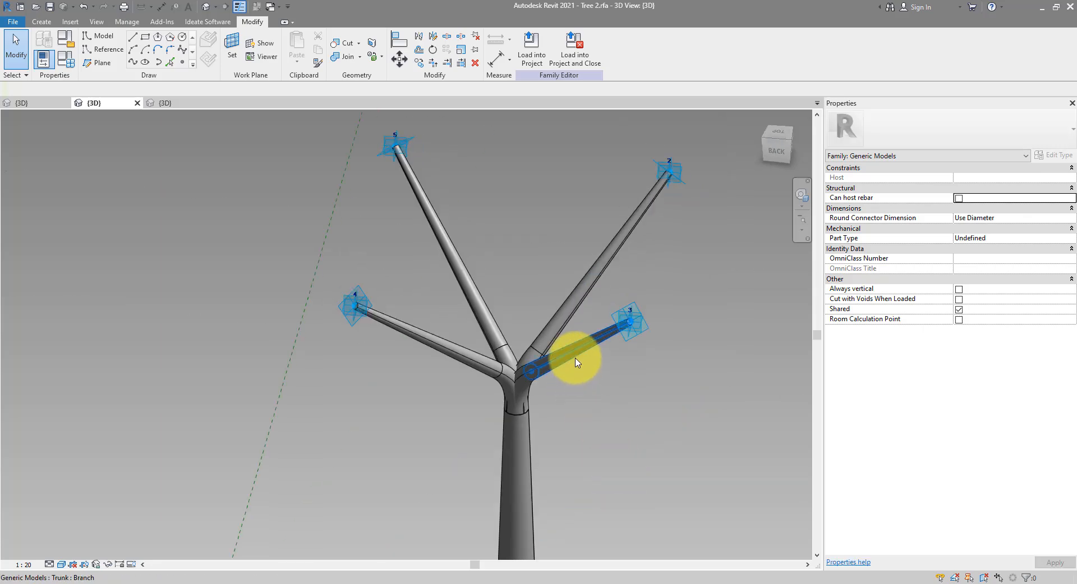
# Open the Trunk family for editing and link its solid form's material to a new type parameter named Material
pyautogui.click(577, 361)
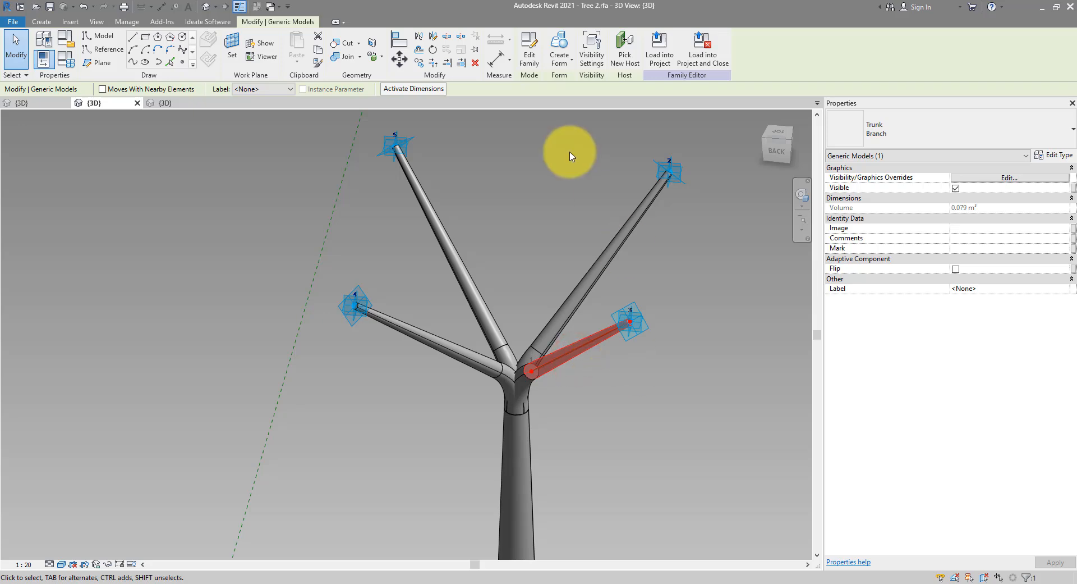
pyautogui.click(528, 68)
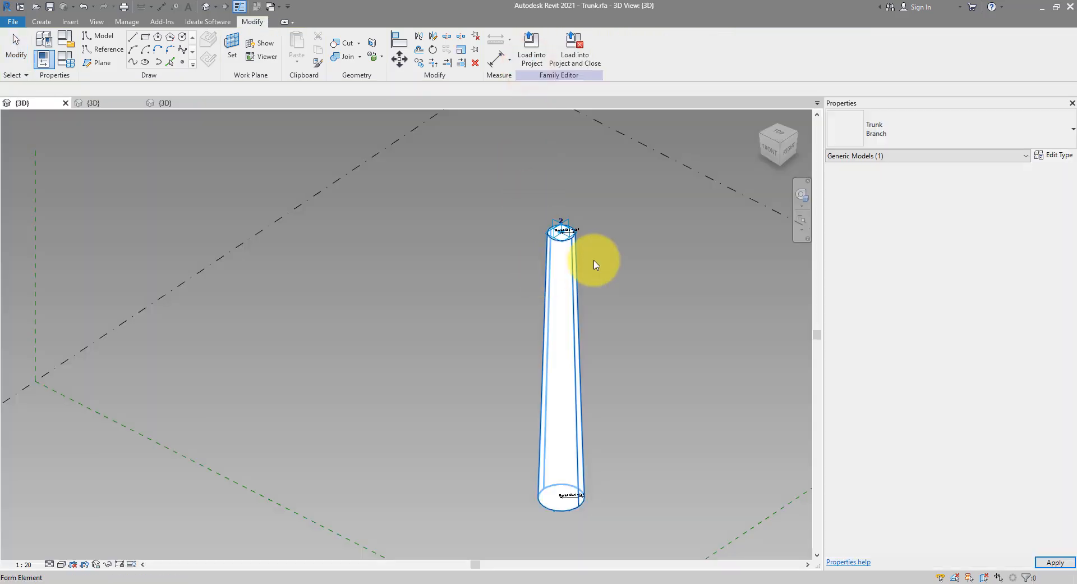
pyautogui.click(578, 279)
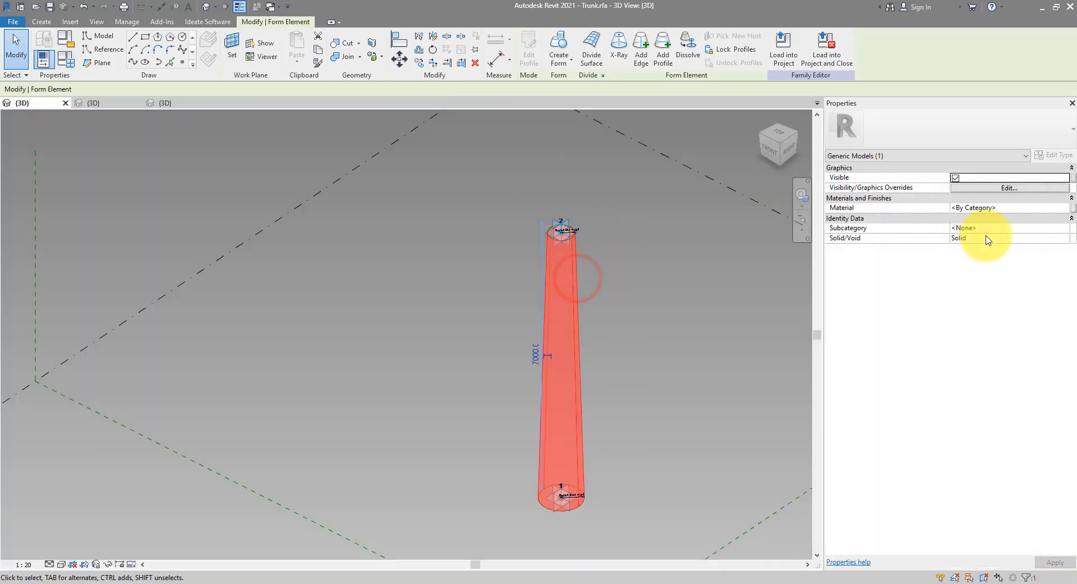
pyautogui.click(1073, 211)
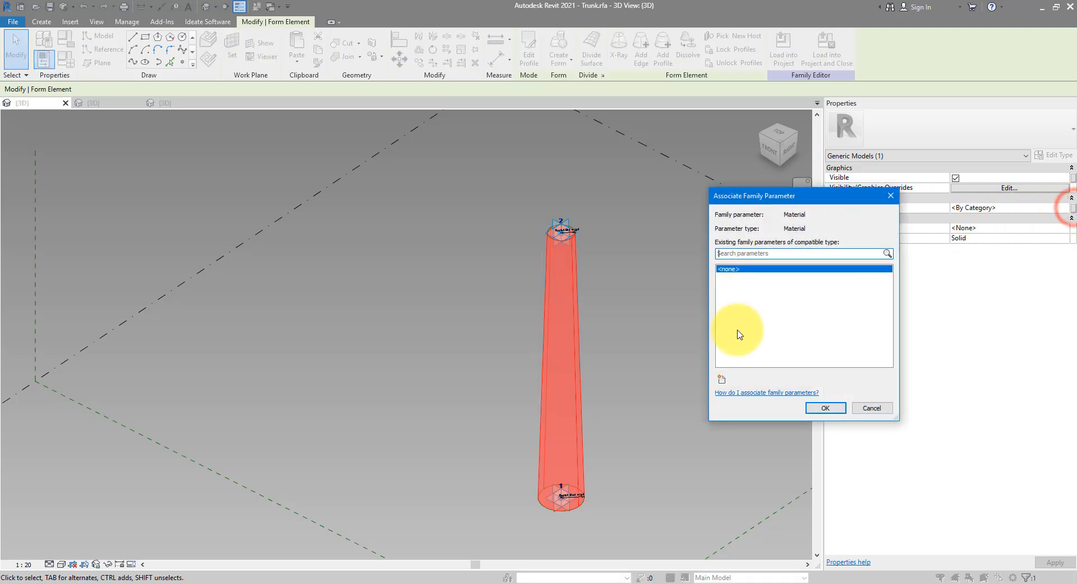
pyautogui.click(721, 374)
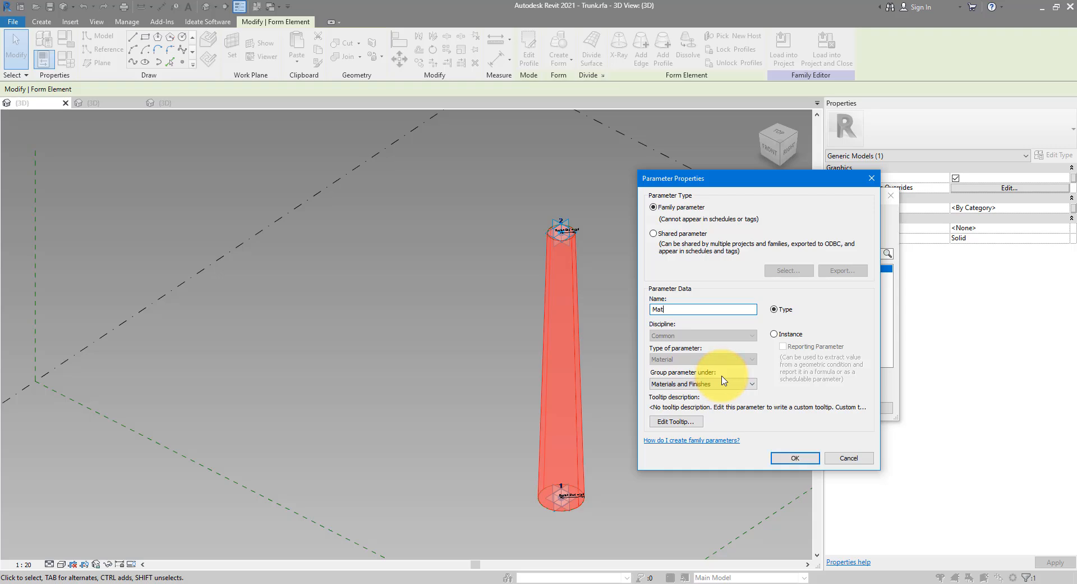
pyautogui.press('Return')
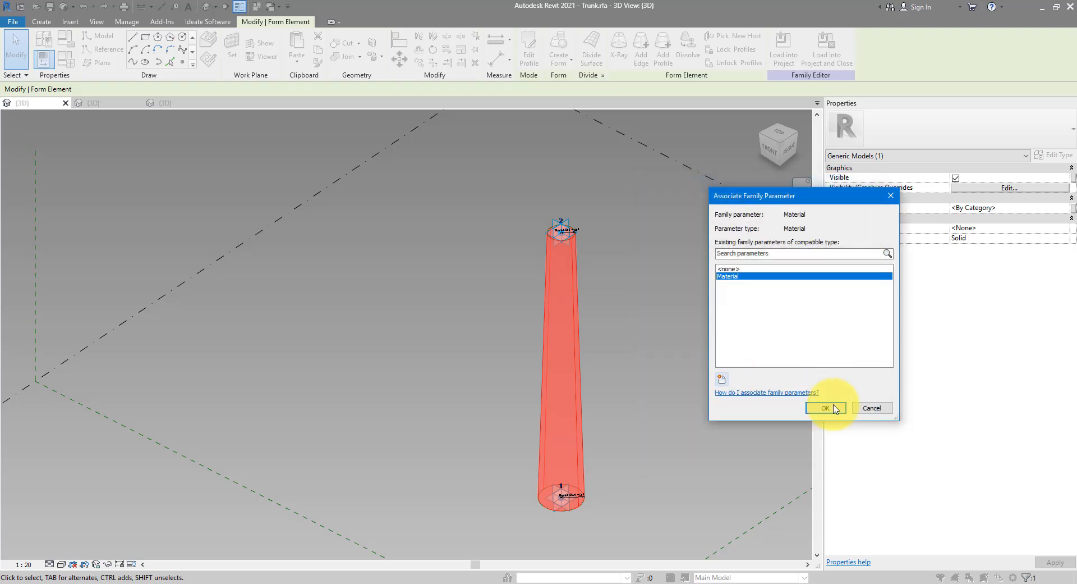
pyautogui.click(818, 408)
pyautogui.click(656, 282)
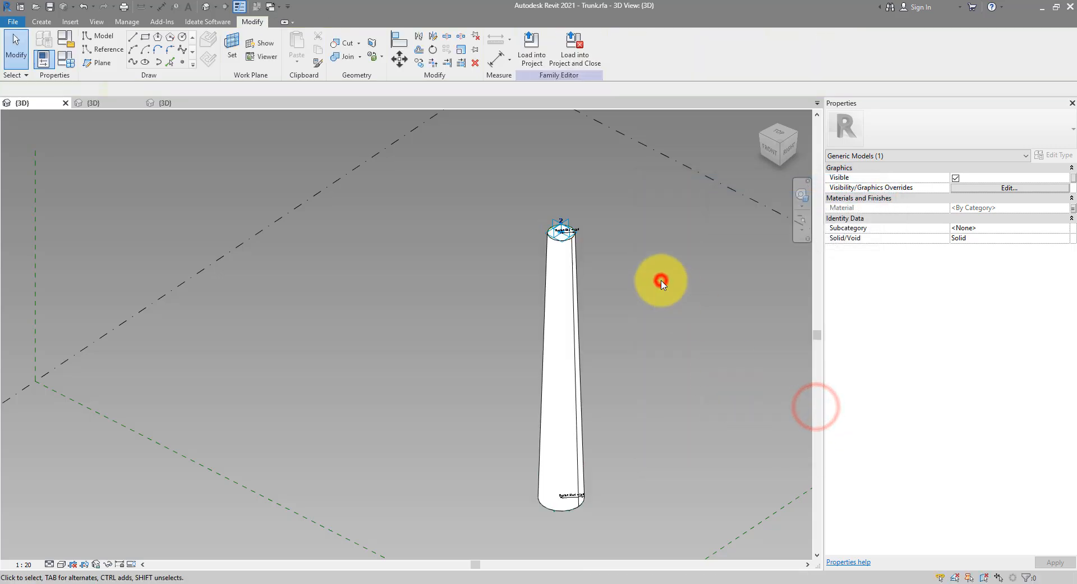
# Load the updated Trunk family into Tree 2.rfa
pyautogui.click(525, 45)
pyautogui.click(237, 375)
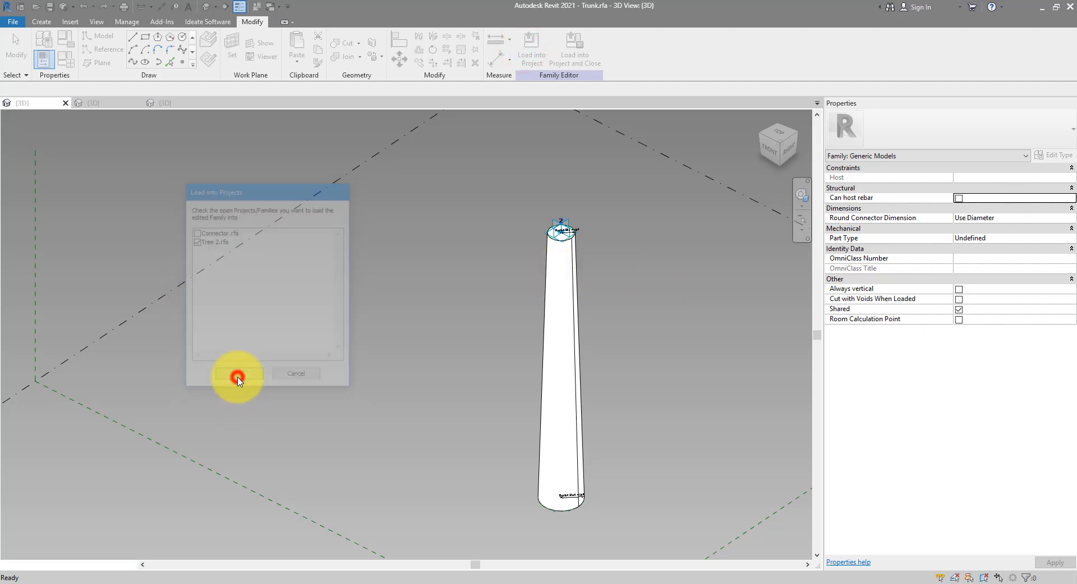
pyautogui.click(524, 262)
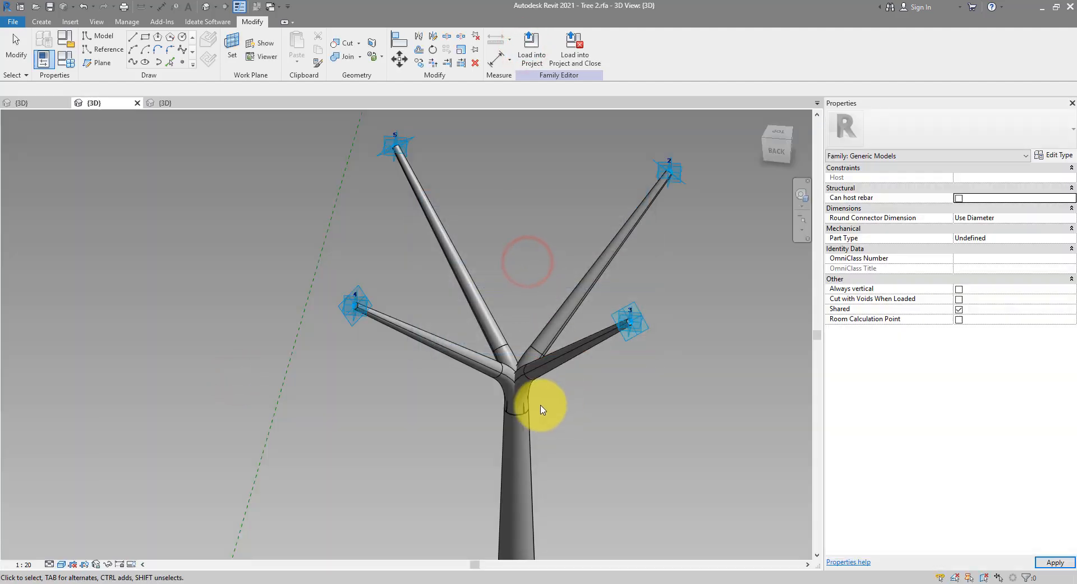
# Open the Connector family for editing and link its curved form's material to a new type parameter named Material
pyautogui.click(529, 392)
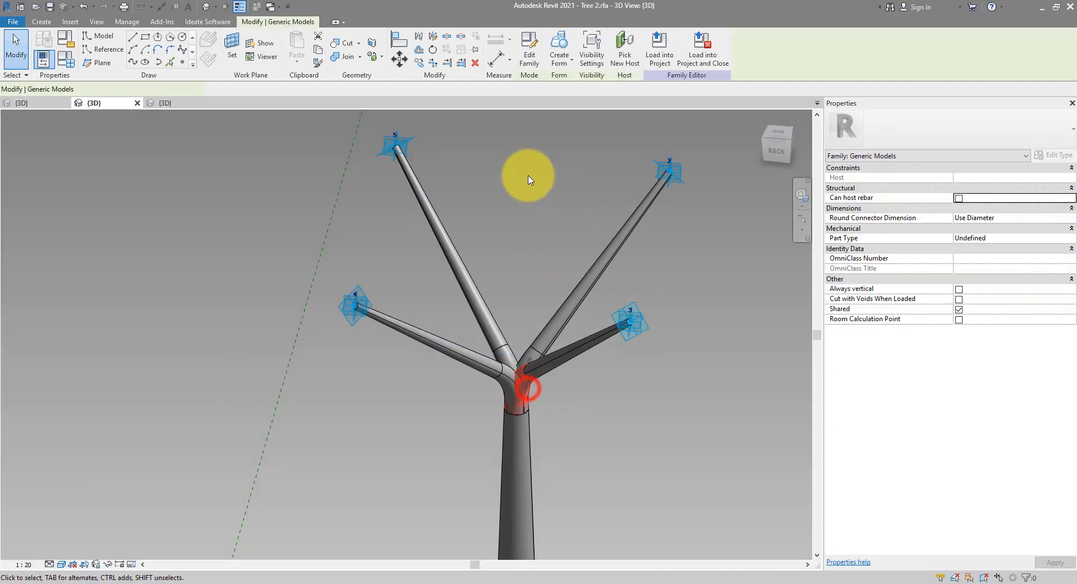
pyautogui.click(530, 58)
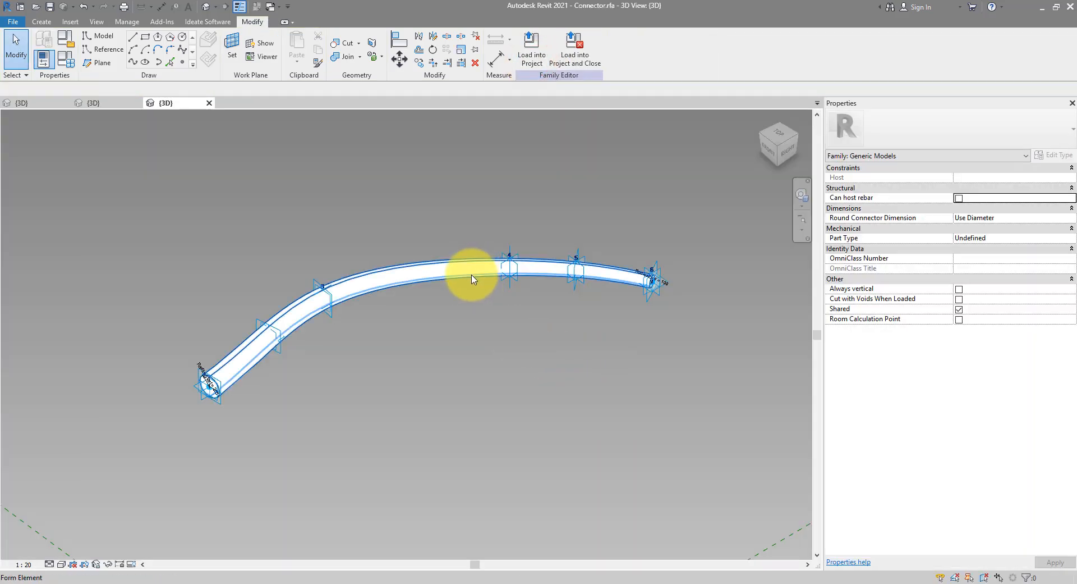
pyautogui.click(472, 279)
pyautogui.click(1071, 208)
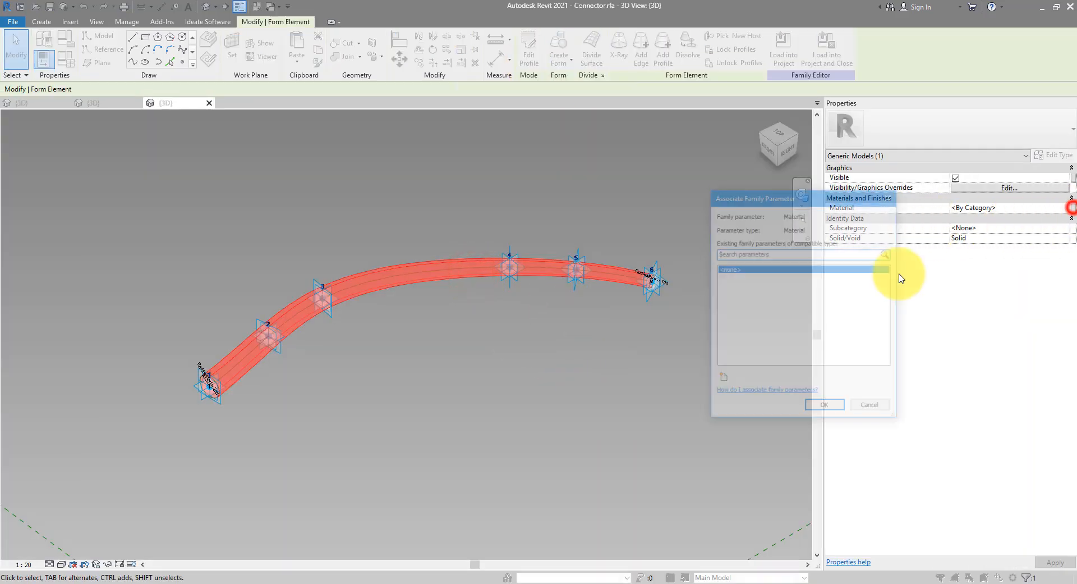
pyautogui.click(724, 375)
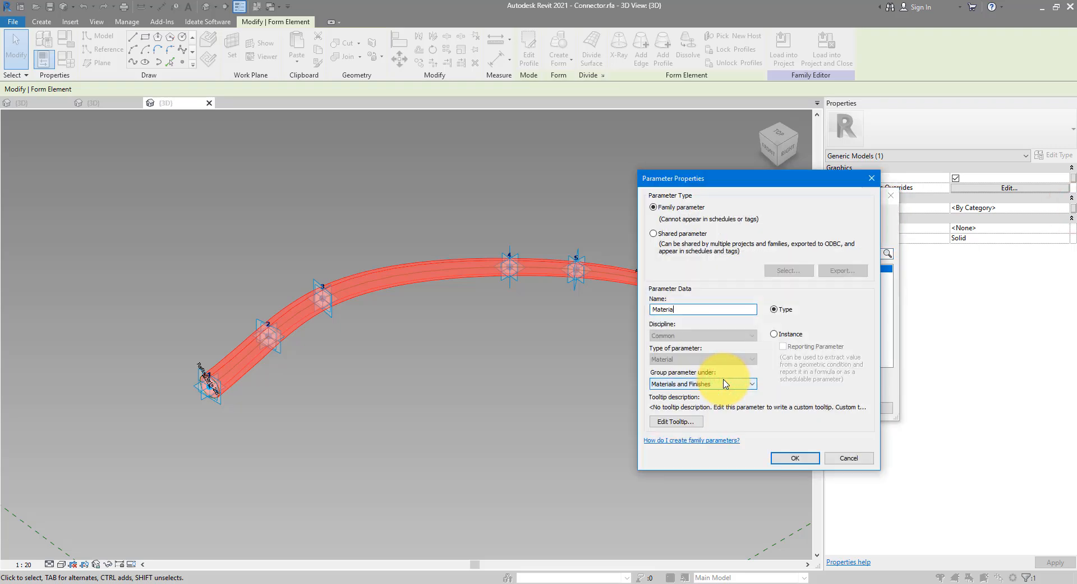
pyautogui.press('Return')
pyautogui.click(826, 408)
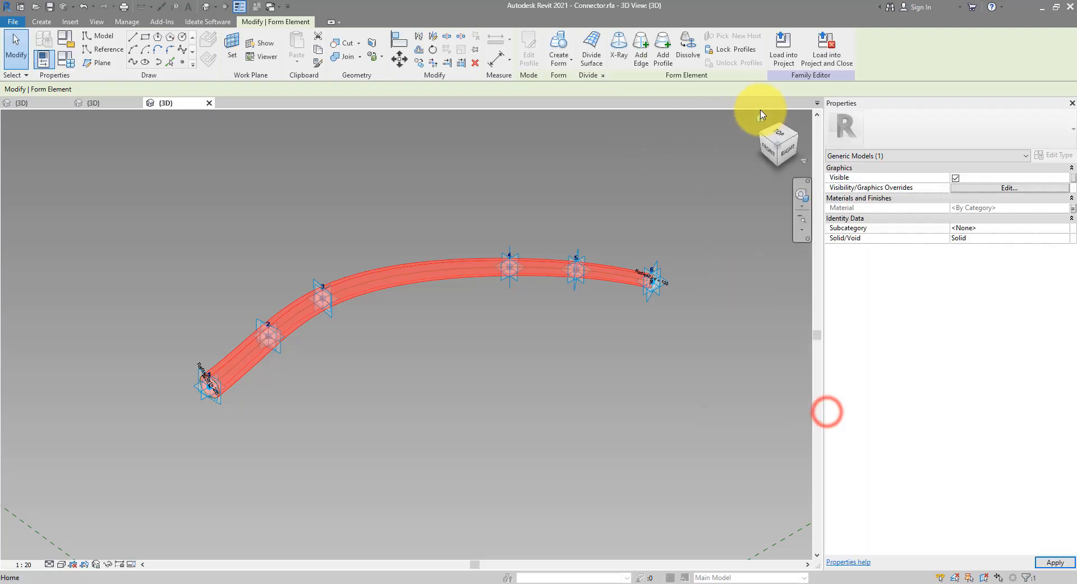
# Load the updated Connector family into Tree 2.rfa
pyautogui.click(777, 56)
pyautogui.click(238, 376)
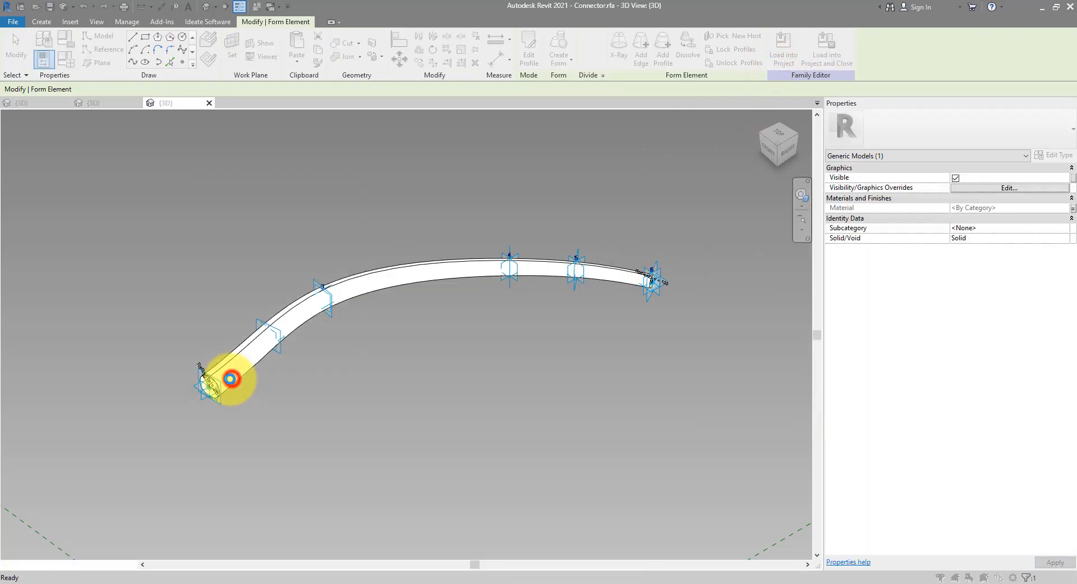
pyautogui.press('Return')
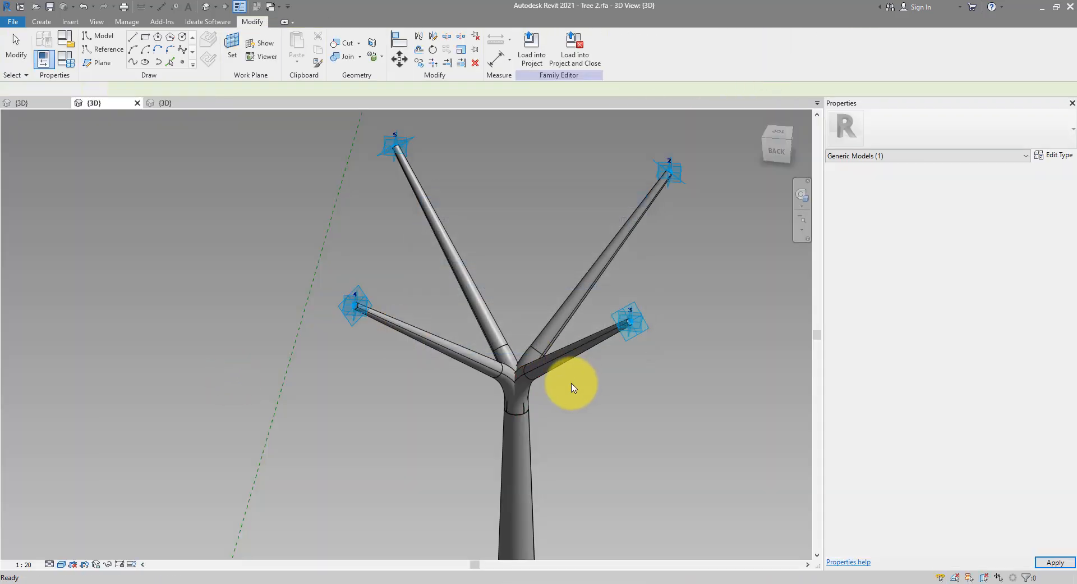
# Review the tree family's existing type parameters and their values without changing anything
pyautogui.click(572, 384)
pyautogui.scroll(-3, 581, 387)
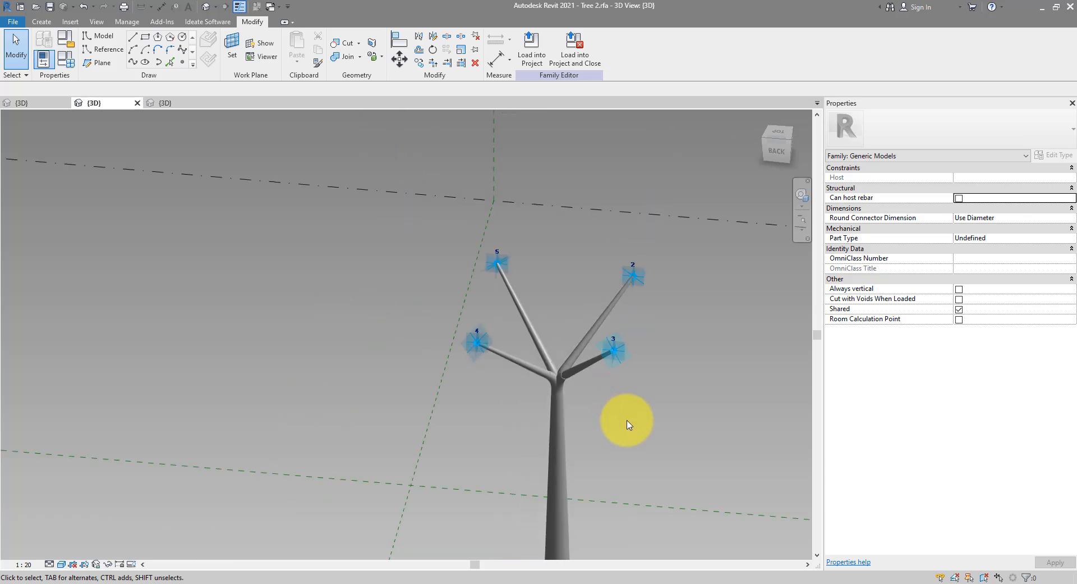
pyautogui.moveTo(620, 396); pyautogui.dragTo(711, 346, button='middle')
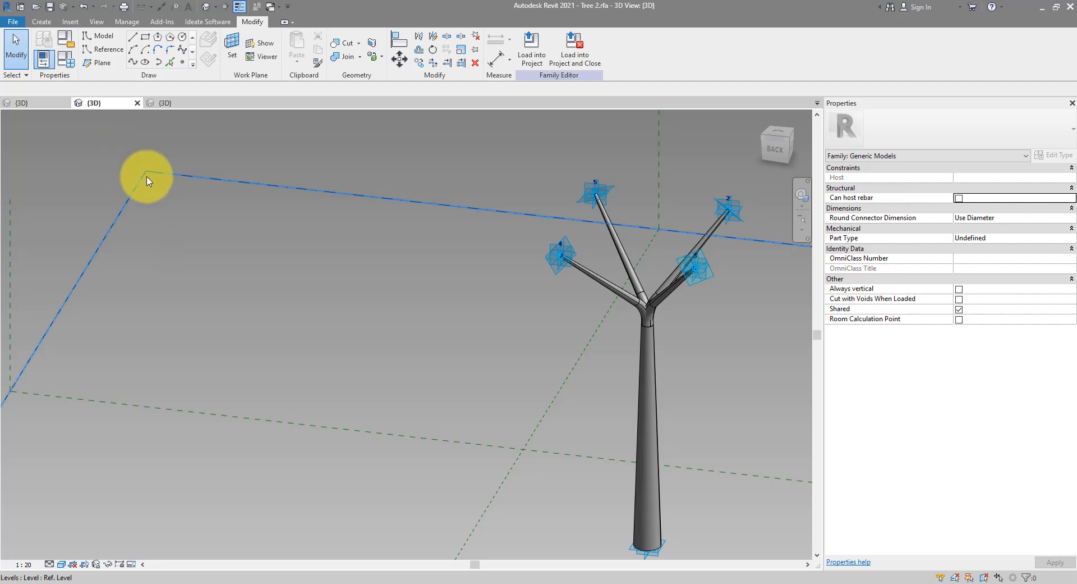
pyautogui.click(66, 67)
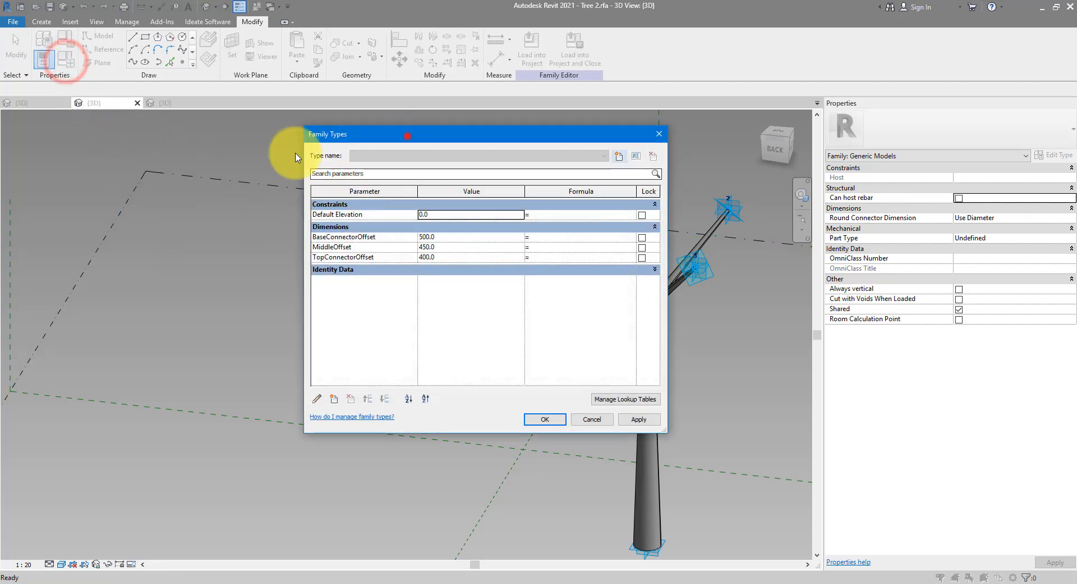
pyautogui.moveTo(406, 130); pyautogui.dragTo(193, 160)
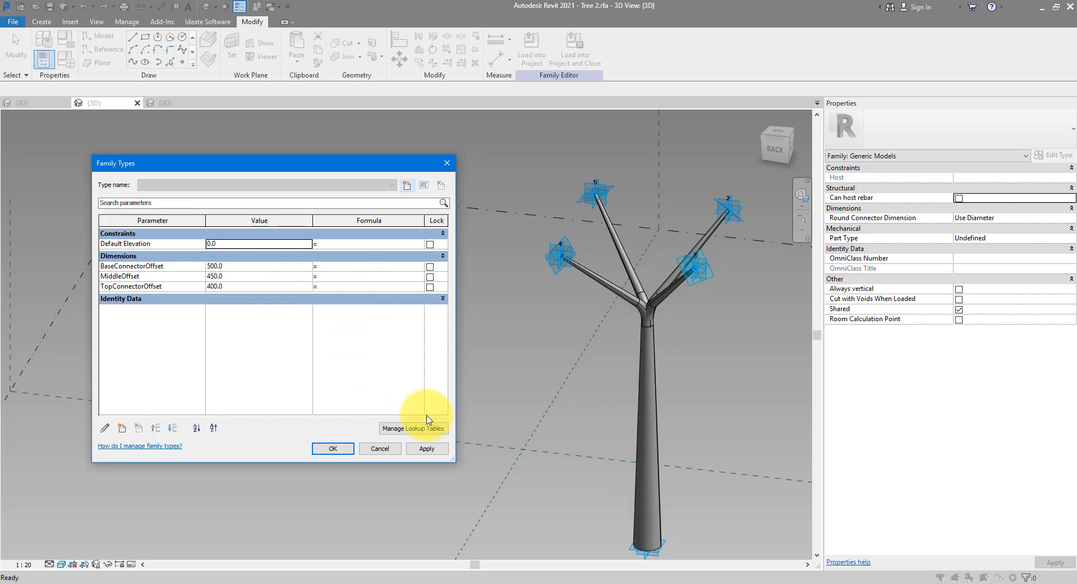
pyautogui.click(380, 448)
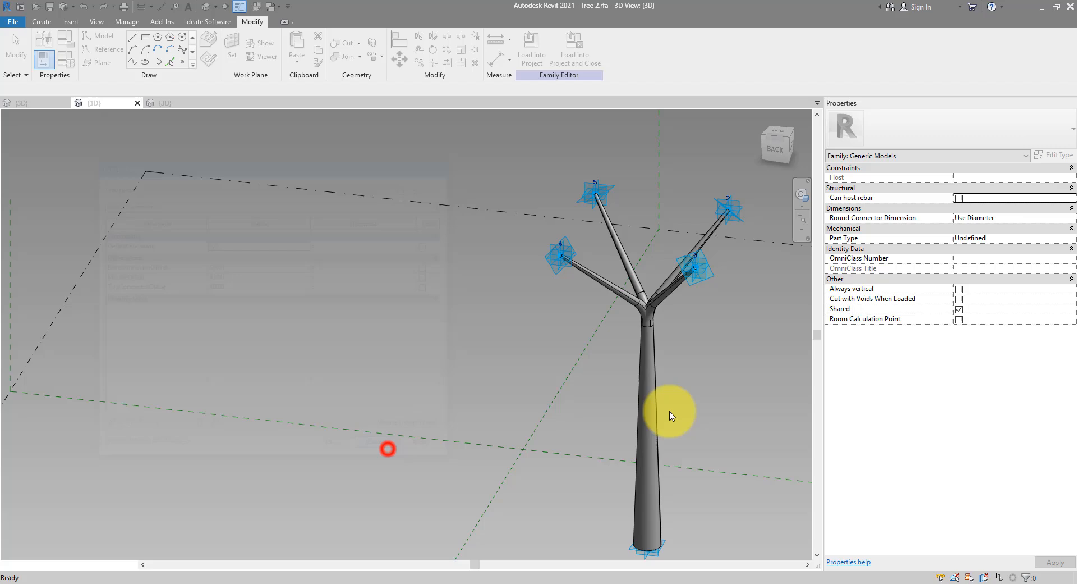
# Switch the tree's 3D view to wireframe display
pyautogui.click(690, 332)
pyautogui.press('w')
pyautogui.press('f')
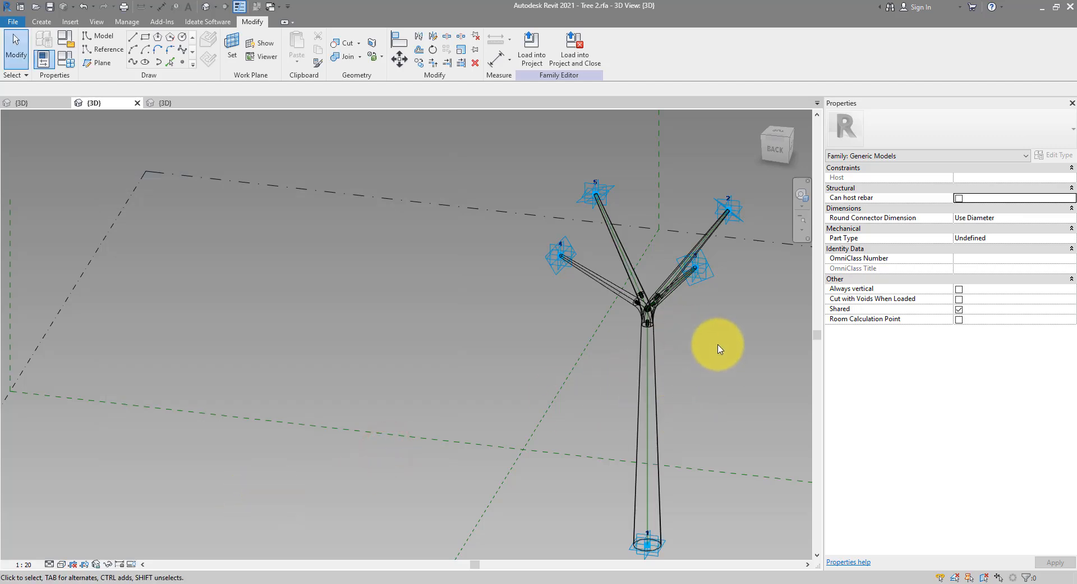
# Link the offset of the reference point where the branches meet to a new type parameter named ConnectorHeight, grouped under Dimensions
pyautogui.scroll(5, 666, 300)
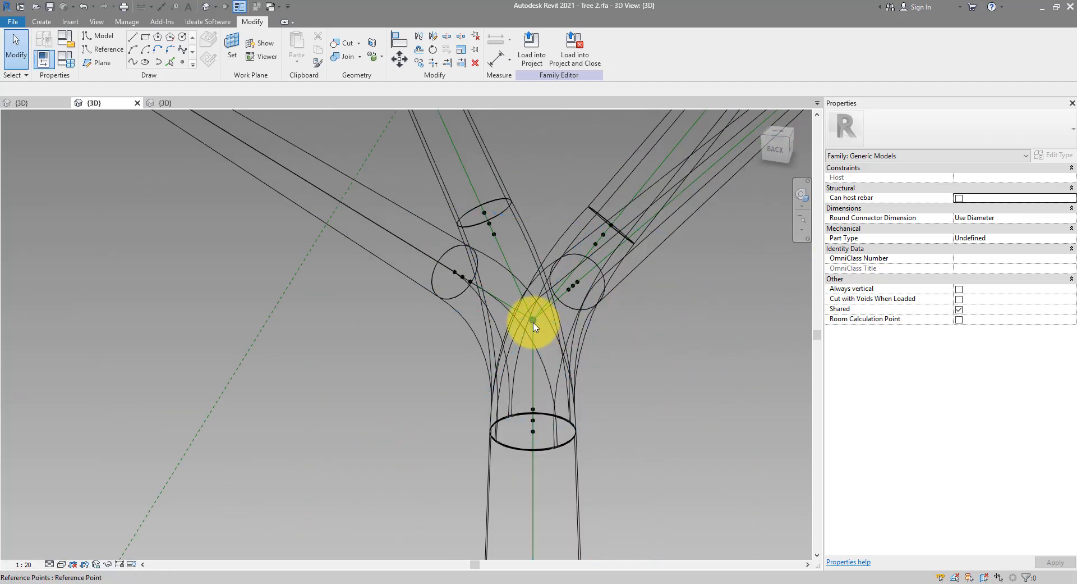
pyautogui.click(533, 321)
pyautogui.scroll(-5, 618, 334)
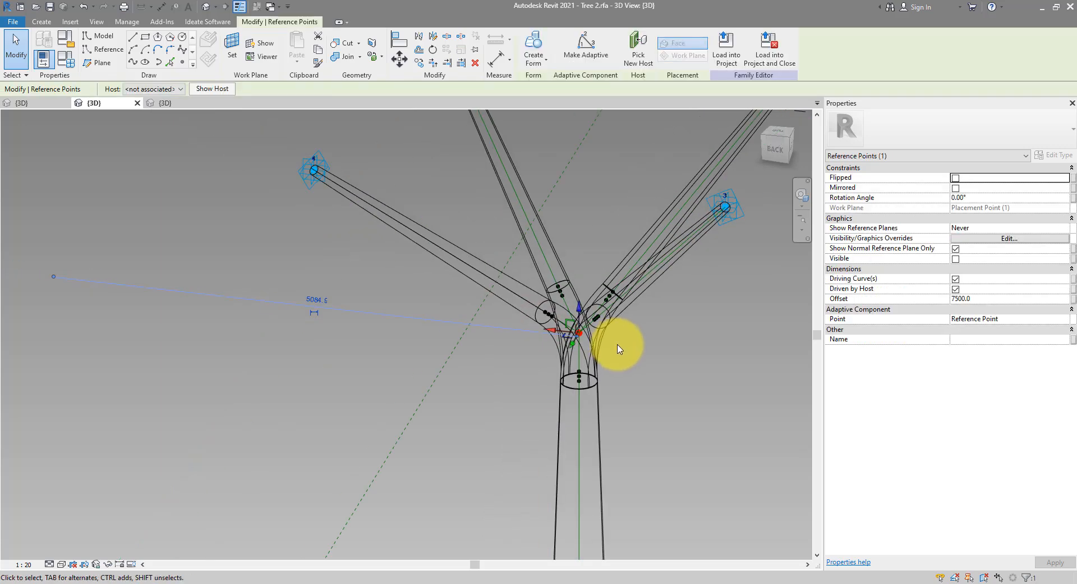
pyautogui.moveTo(621, 326); pyautogui.dragTo(610, 302, button='middle')
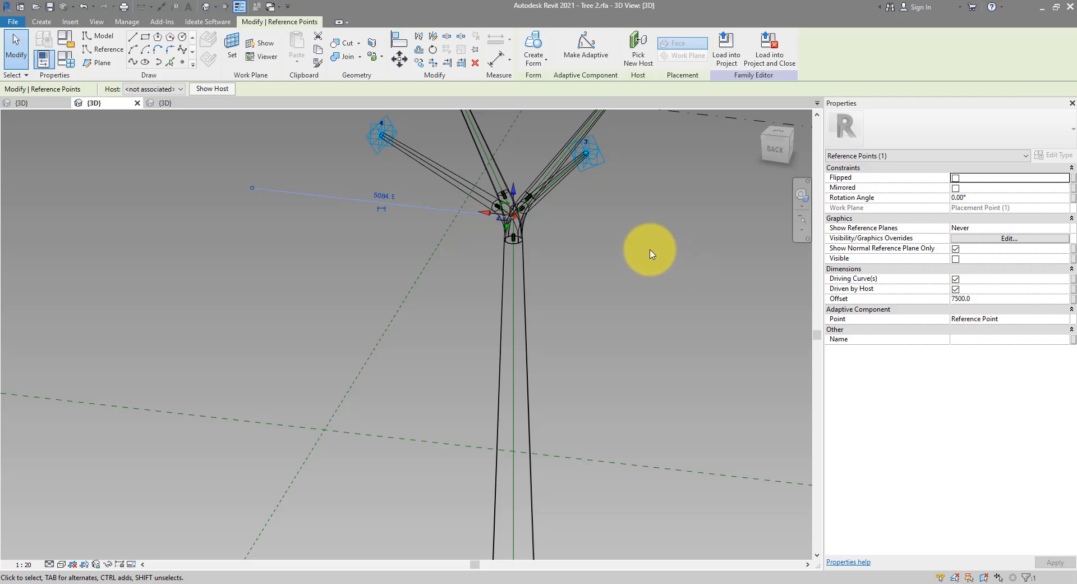
pyautogui.scroll(-5, 601, 243)
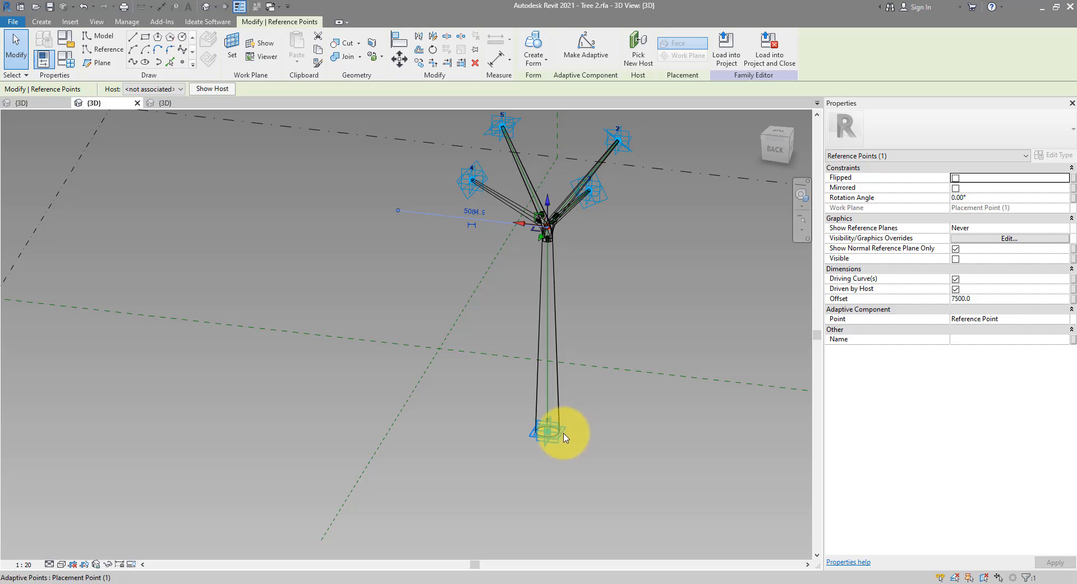
pyautogui.click(1074, 302)
pyautogui.moveTo(752, 197); pyautogui.dragTo(679, 205)
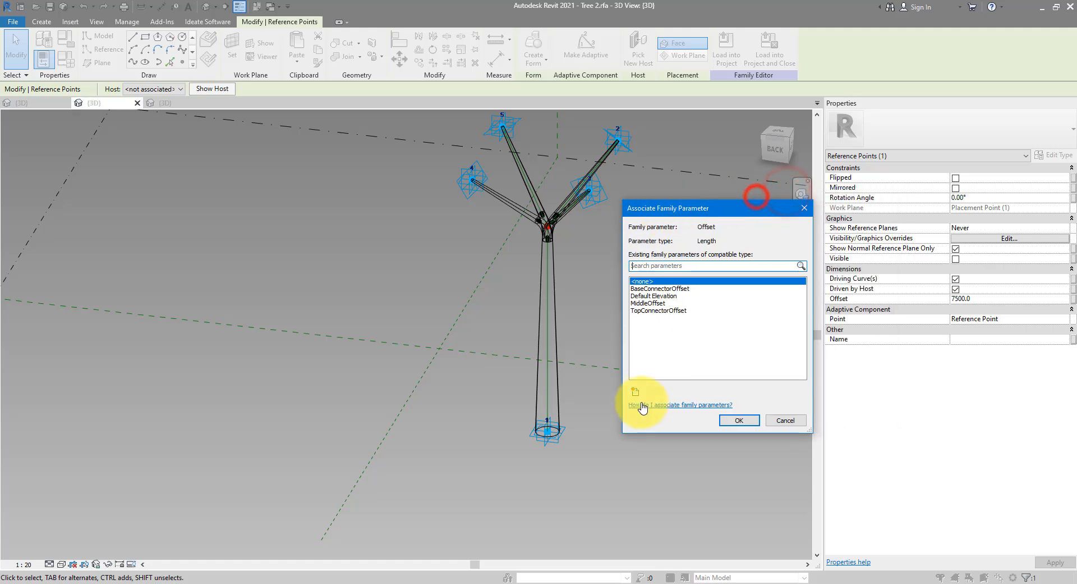
pyautogui.click(636, 391)
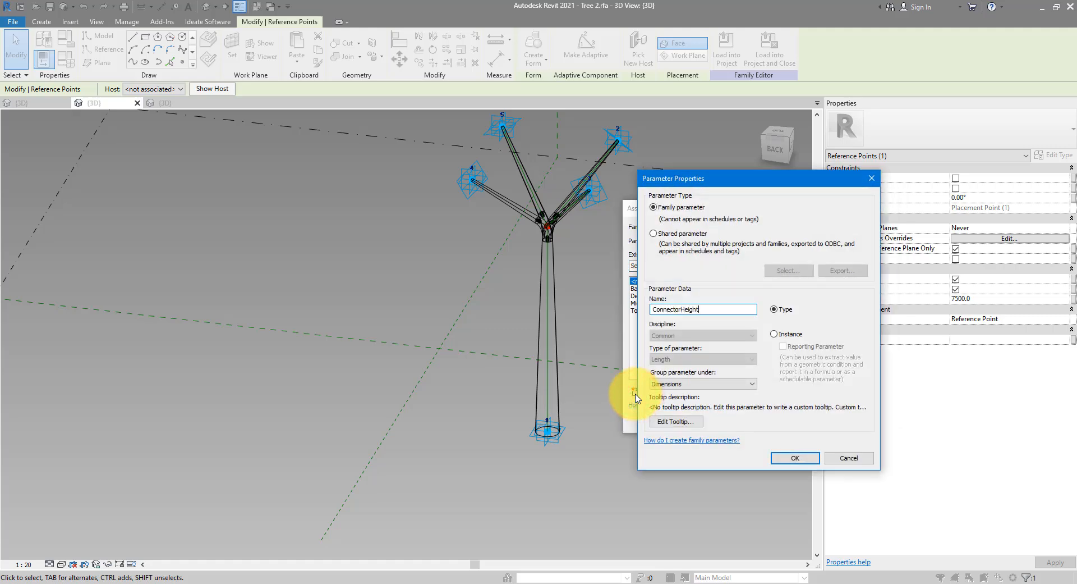
pyautogui.press('Return')
pyautogui.click(746, 421)
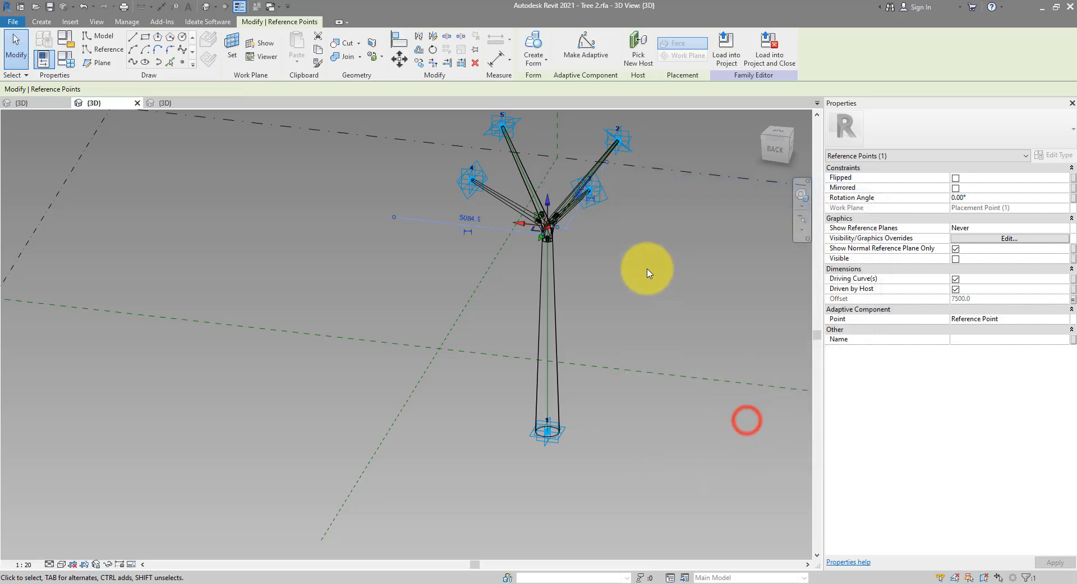
# Test the tree's response by applying a ConnectorHeight of 8500, and restore the value to 7500
pyautogui.click(644, 265)
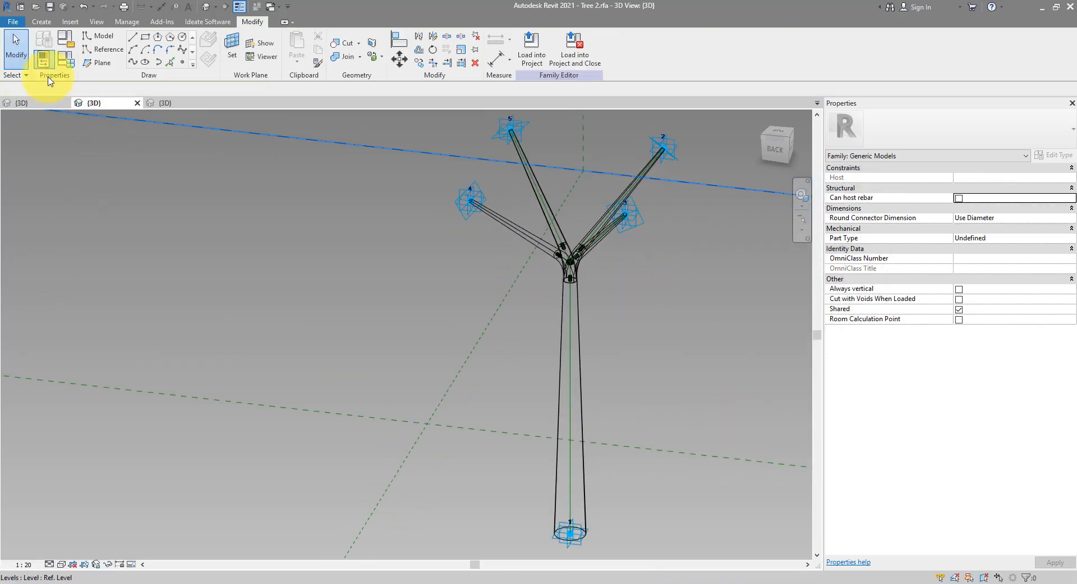
pyautogui.click(56, 60)
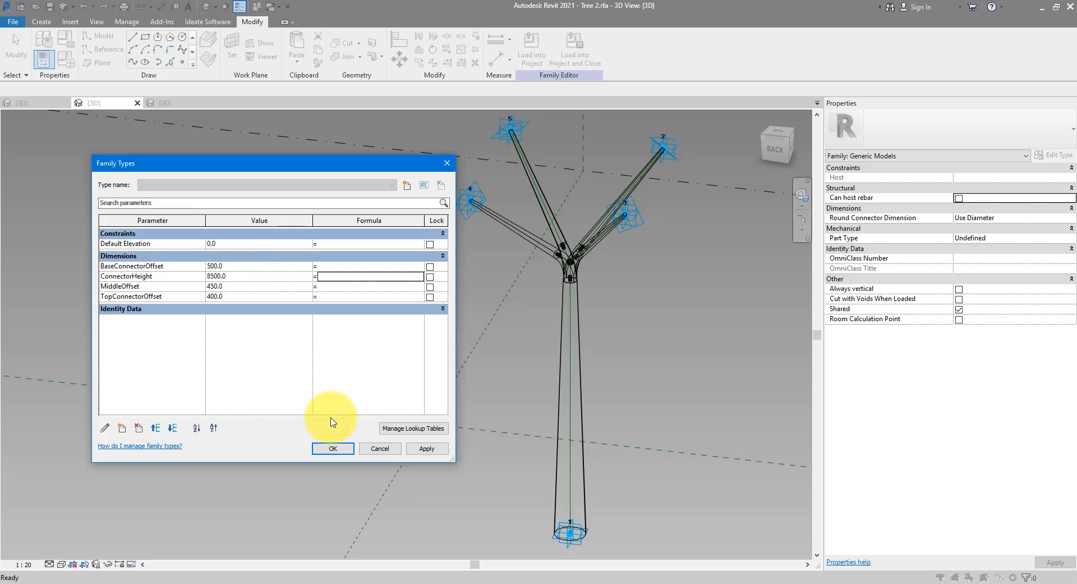
pyautogui.click(425, 453)
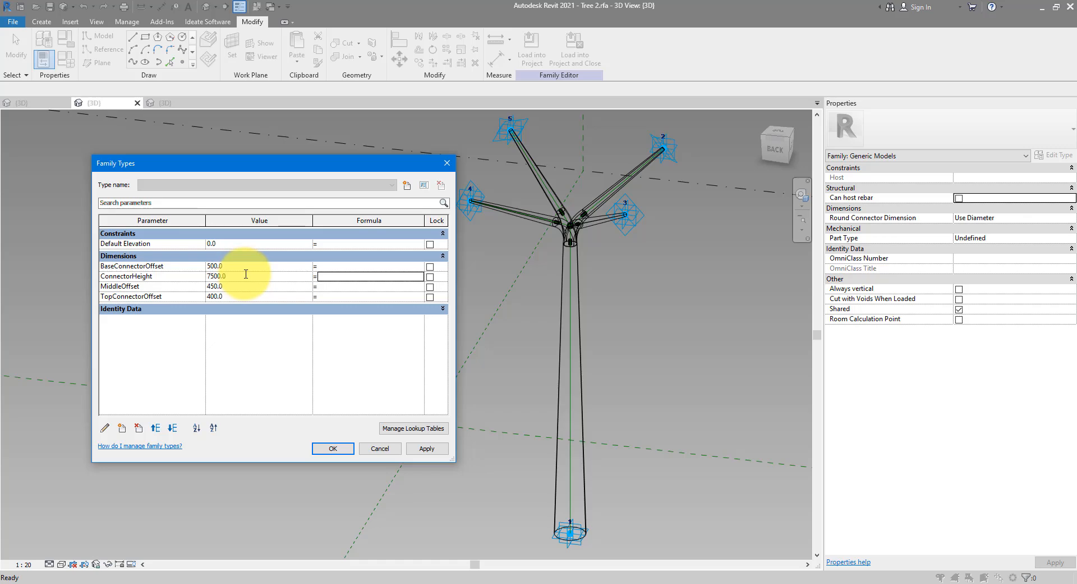
pyautogui.press('Return')
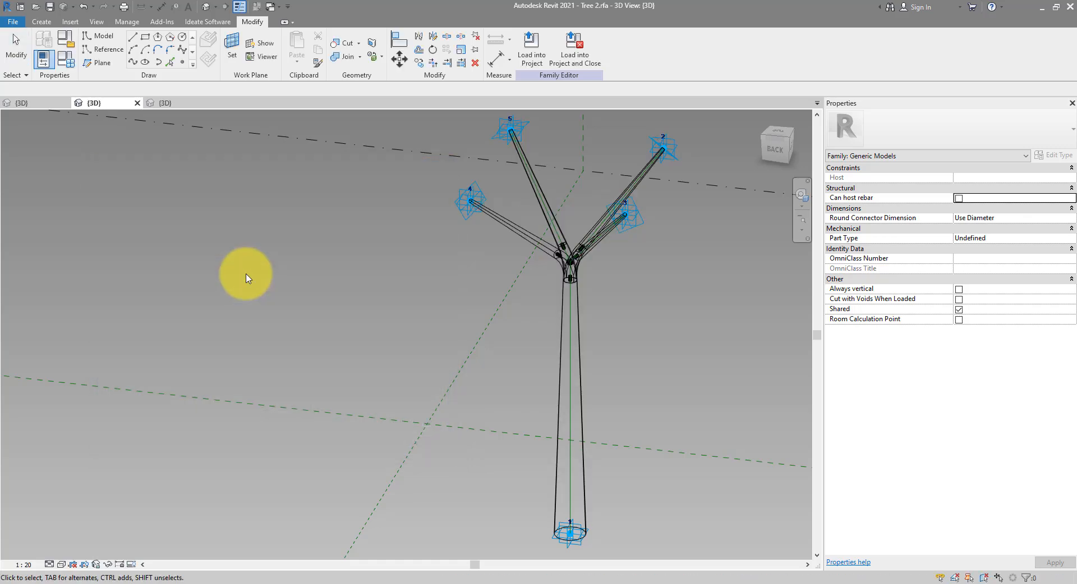
# Return the 3D view to shaded display and check the properties of the branch ending at adaptive point 3
pyautogui.moveTo(570, 248); pyautogui.dragTo(498, 250, button='middle')
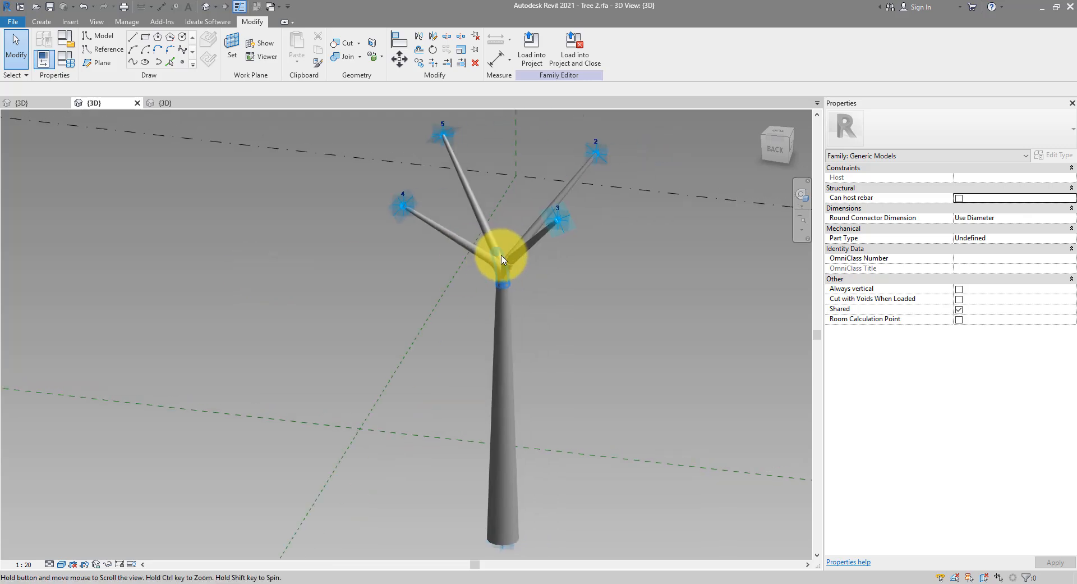
pyautogui.click(542, 246)
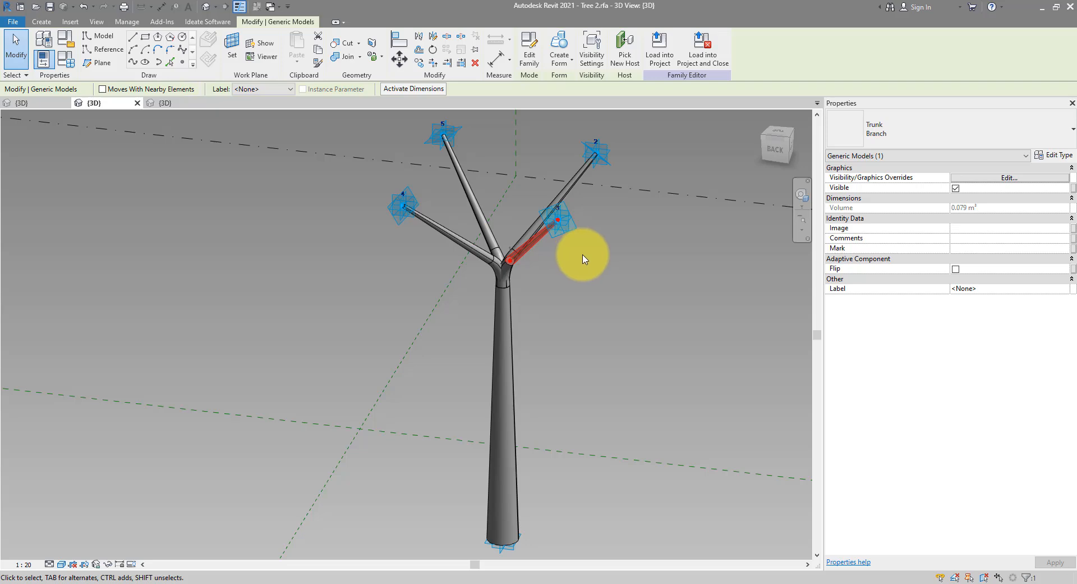
pyautogui.click(583, 258)
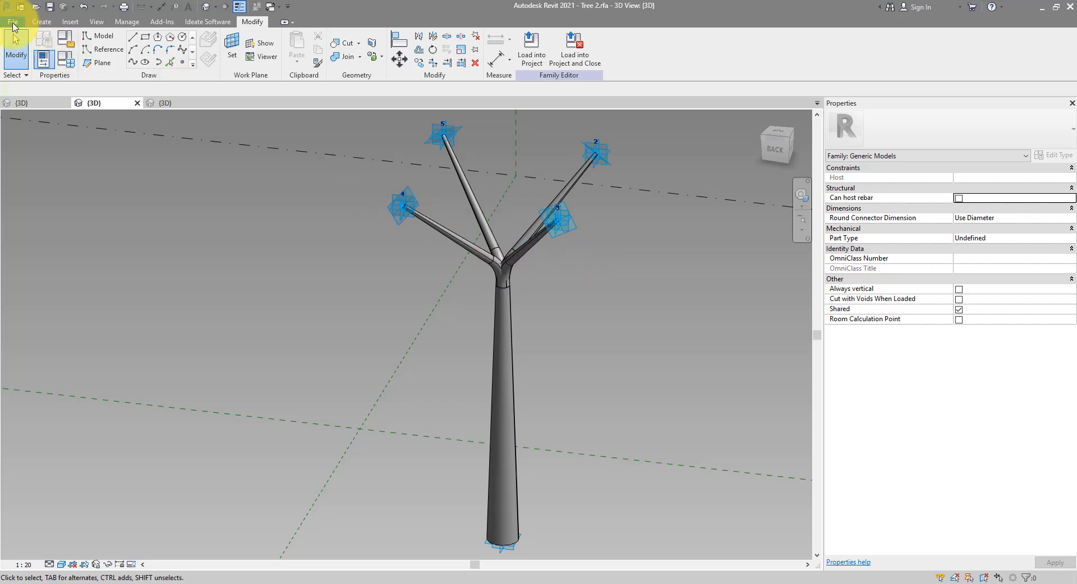
# Create a new family from the Metric Mass.rft template in the Conceptual Mass folder
pyautogui.click(13, 24)
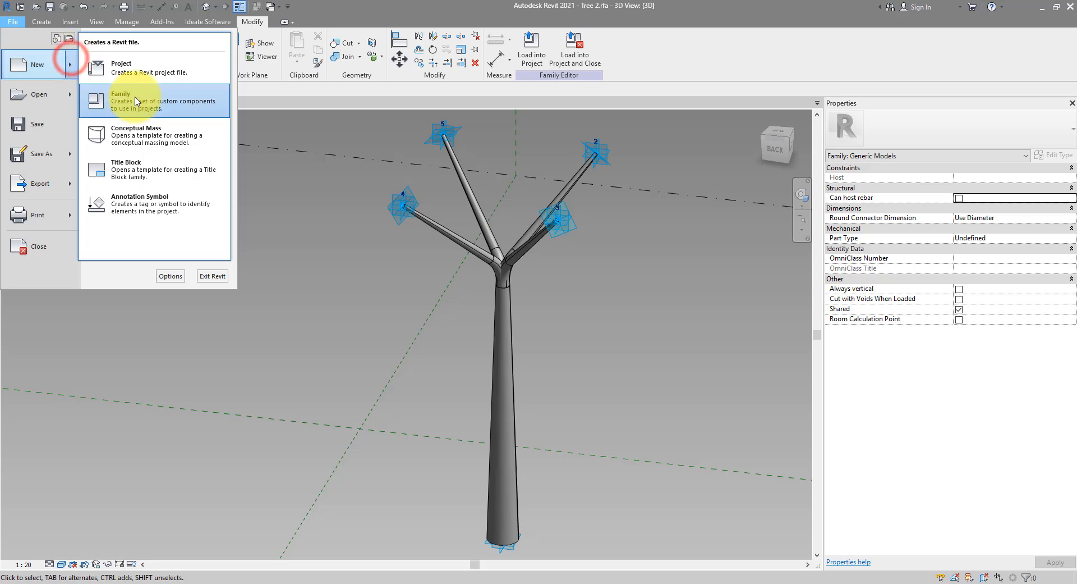
pyautogui.click(134, 100)
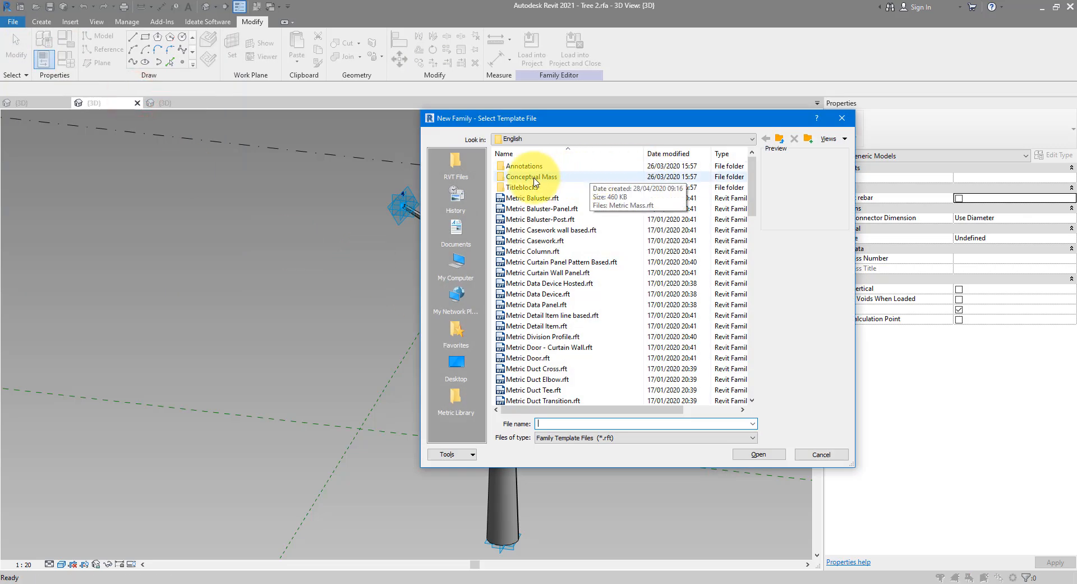
pyautogui.doubleClick(555, 177)
pyautogui.click(542, 168)
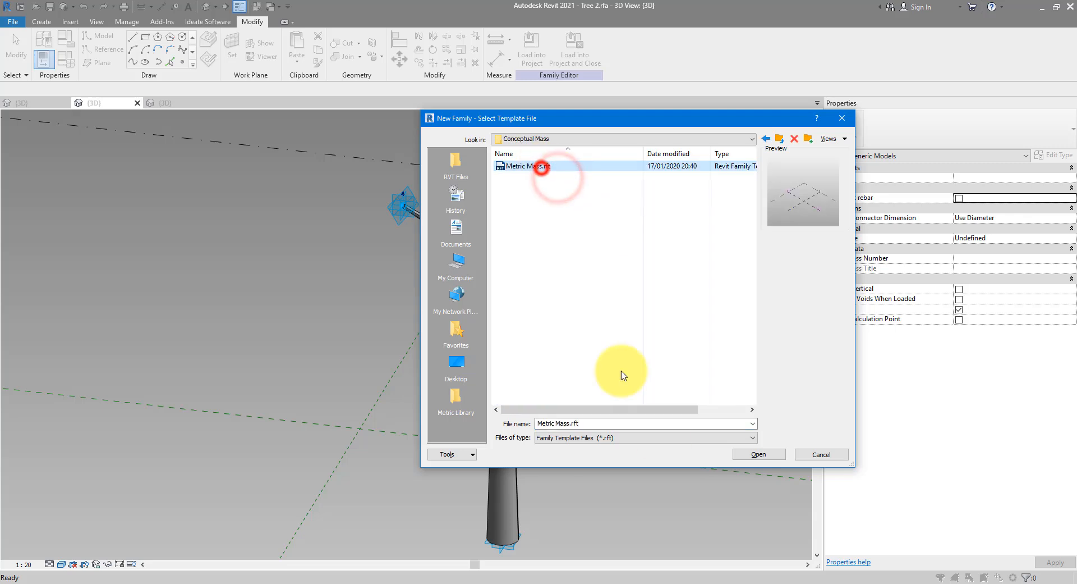
pyautogui.click(758, 454)
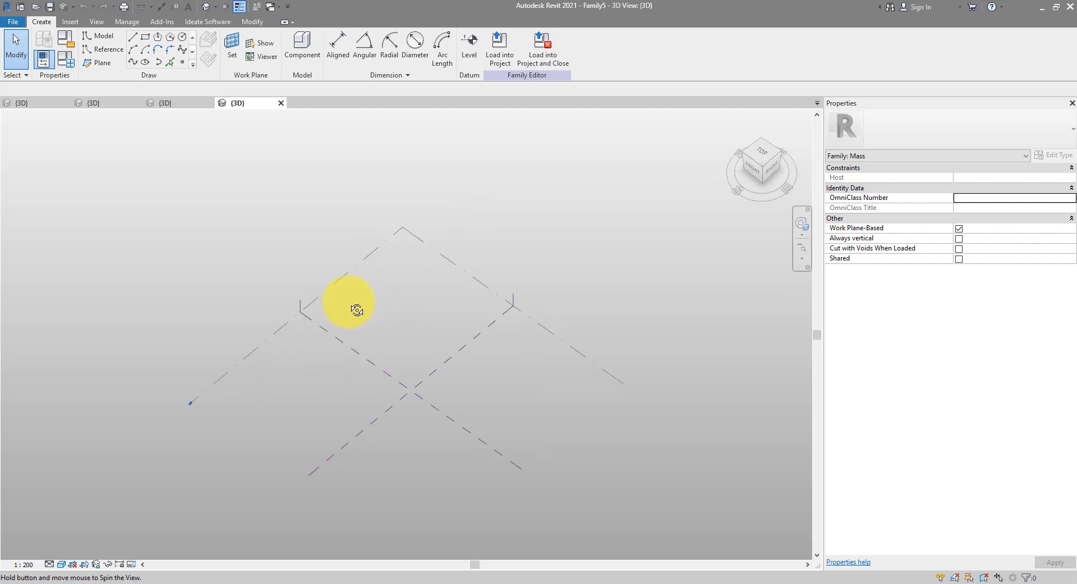
# Draw an S-shaped model spline through four points on Level 1, behind the crossing reference planes
pyautogui.scroll(4, 385, 304)
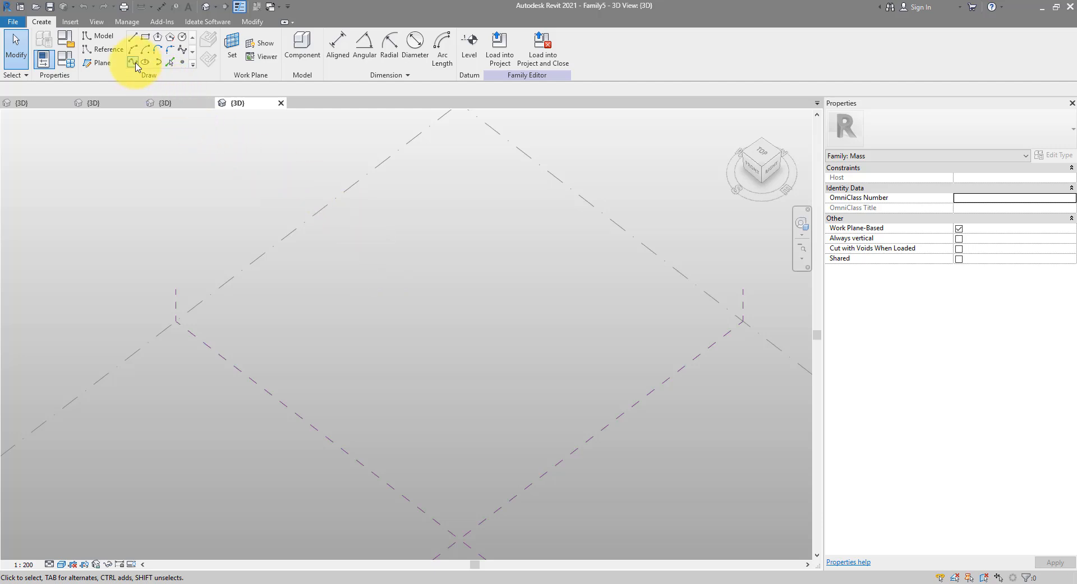
pyautogui.click(304, 328)
pyautogui.click(415, 264)
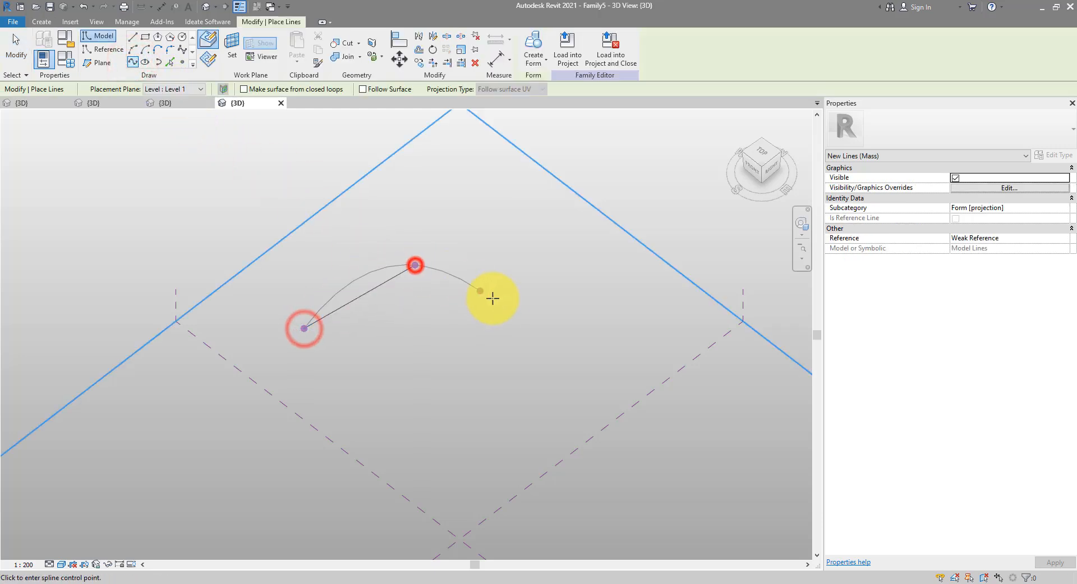
pyautogui.click(536, 320)
pyautogui.click(594, 291)
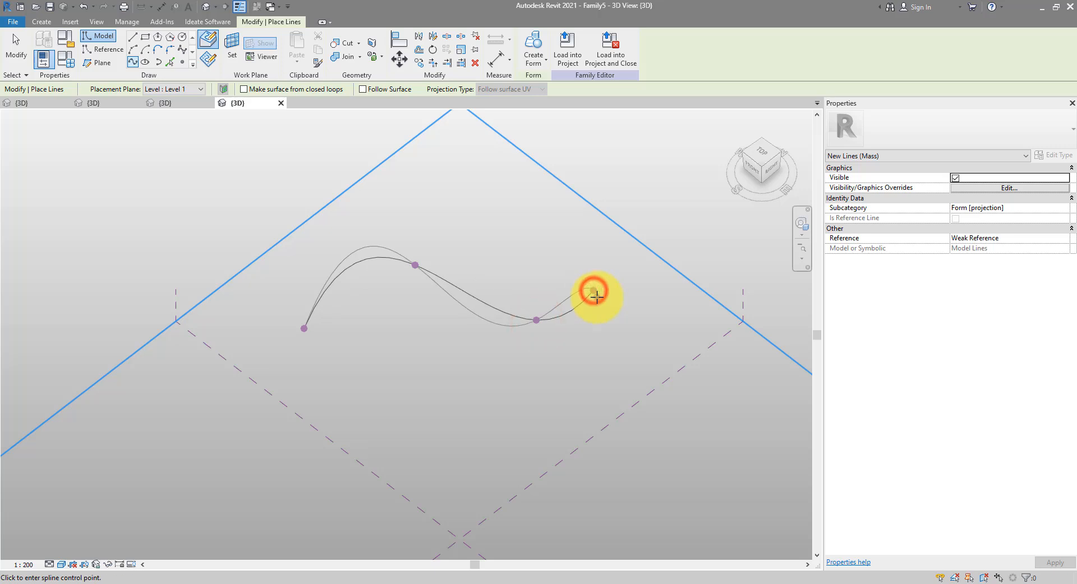
pyautogui.press('Escape')
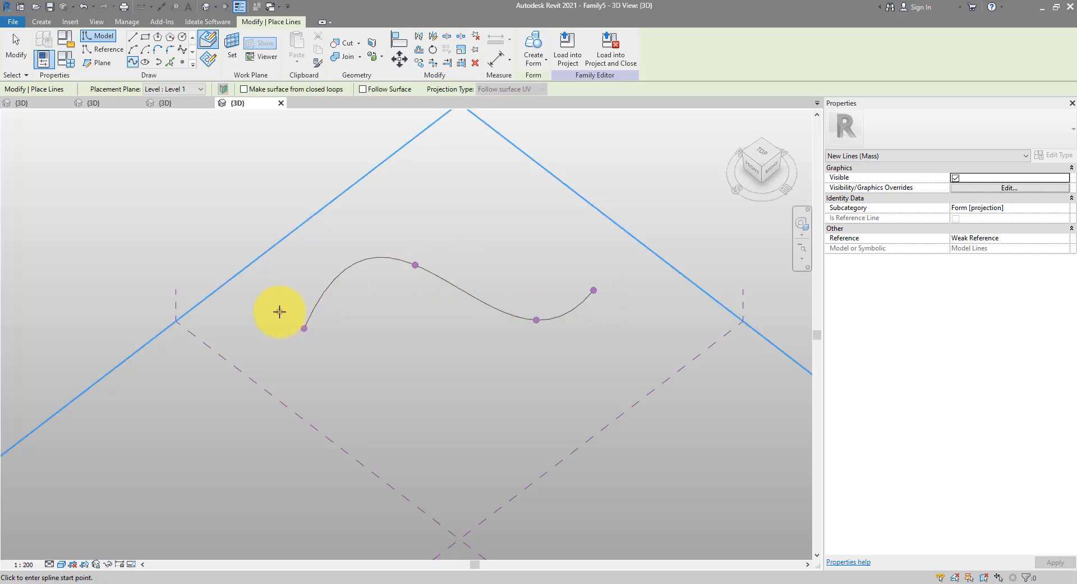
# Draw a second four-point model spline on Level 1, roughly parallel to the first on its far side
pyautogui.click(279, 317)
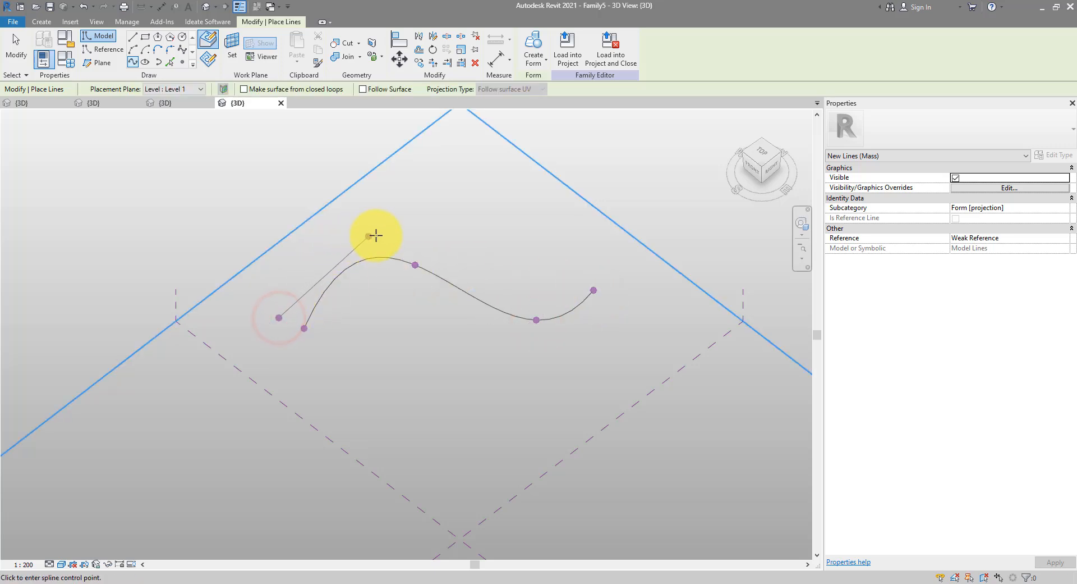
pyautogui.click(412, 234)
pyautogui.click(526, 294)
pyautogui.click(590, 276)
pyautogui.press('Escape')
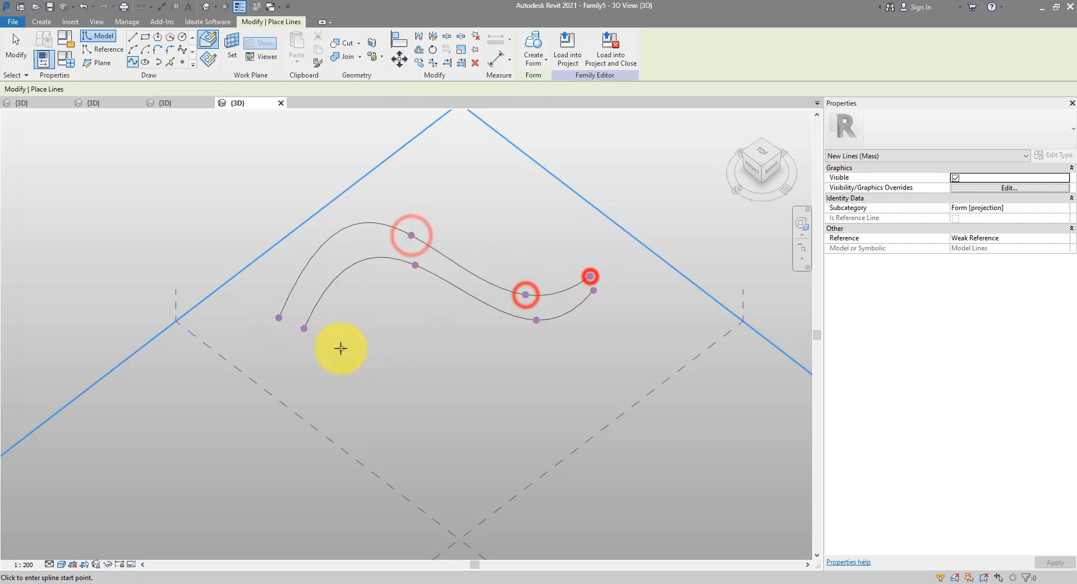
# Draw a third four-point model spline about 42400 mm long on Level 1, roughly parallel to the first on its near side
pyautogui.click(339, 345)
pyautogui.click(415, 292)
pyautogui.click(538, 346)
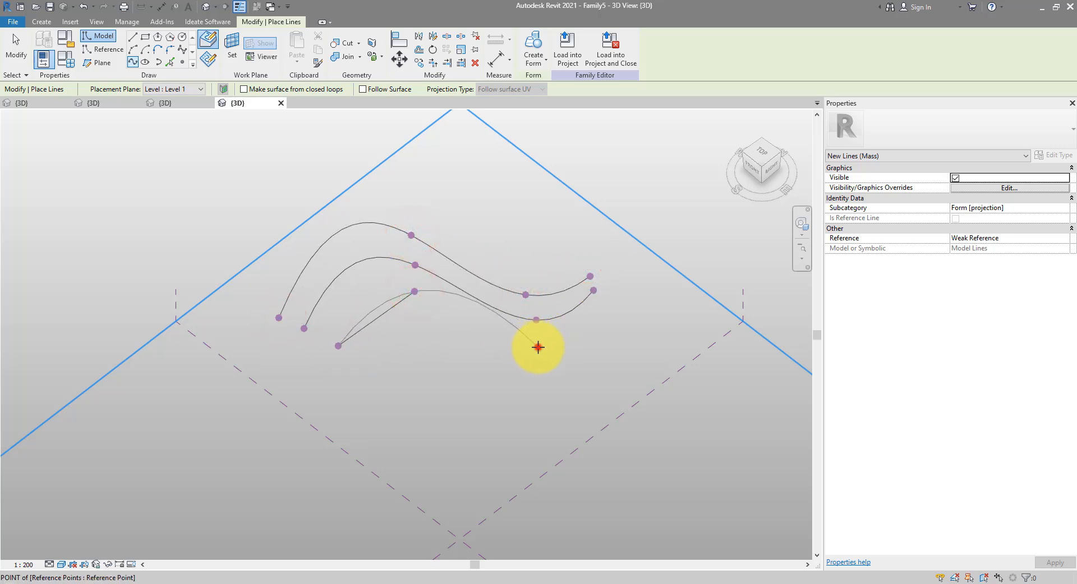
pyautogui.click(599, 308)
pyautogui.press('Escape')
pyautogui.press('Escape')
# Move the middle spline and its four points straight down about 1000 mm in the front view
pyautogui.keyDown('shift'); pyautogui.moveTo(567, 387); pyautogui.dragTo(586, 300, button='middle'); pyautogui.keyUp('shift')
pyautogui.keyDown('shift'); pyautogui.moveTo(501, 435); pyautogui.dragTo(543, 396, button='middle'); pyautogui.keyUp('shift')
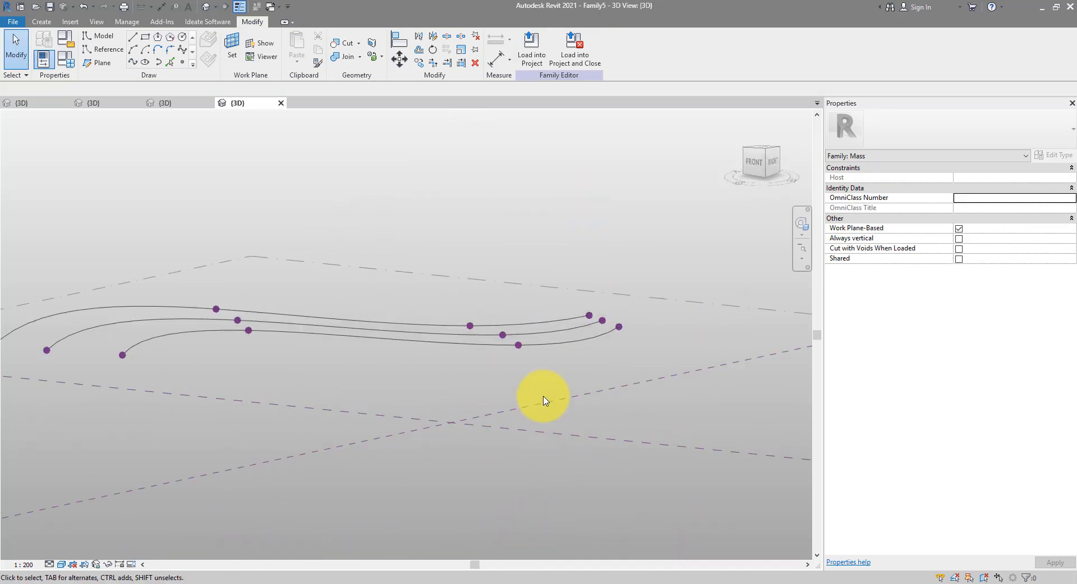
pyautogui.click(553, 346)
pyautogui.keyDown('shift'); pyautogui.moveTo(534, 306); pyautogui.dragTo(527, 385, button='middle'); pyautogui.keyUp('shift')
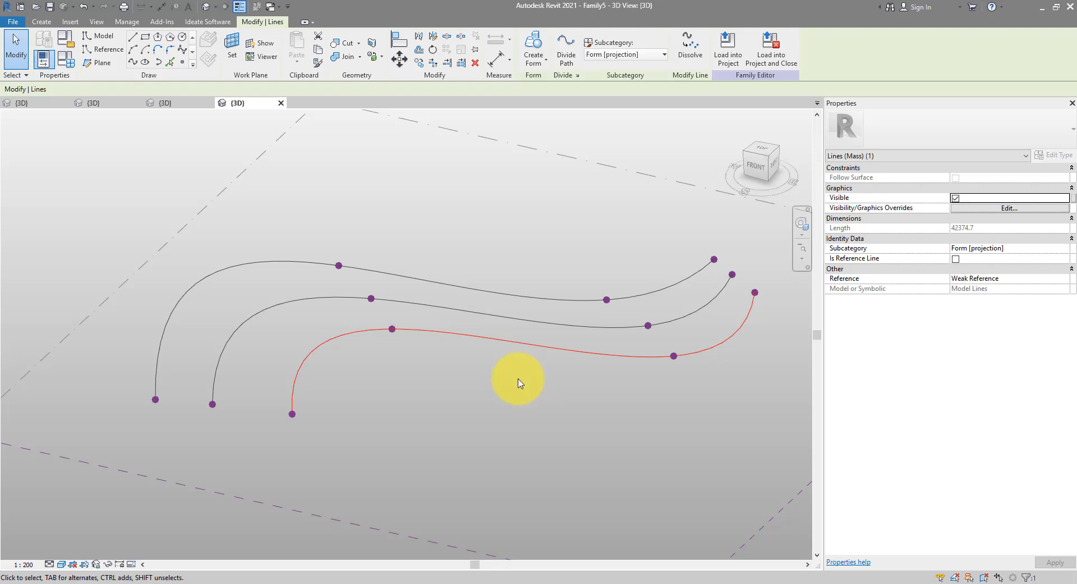
pyautogui.click(459, 354)
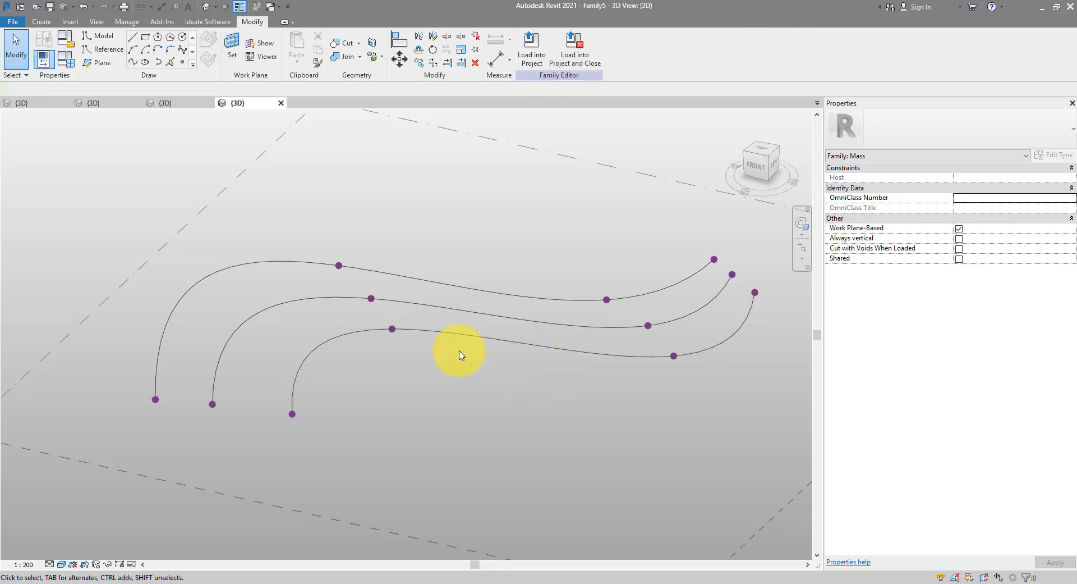
pyautogui.click(402, 303)
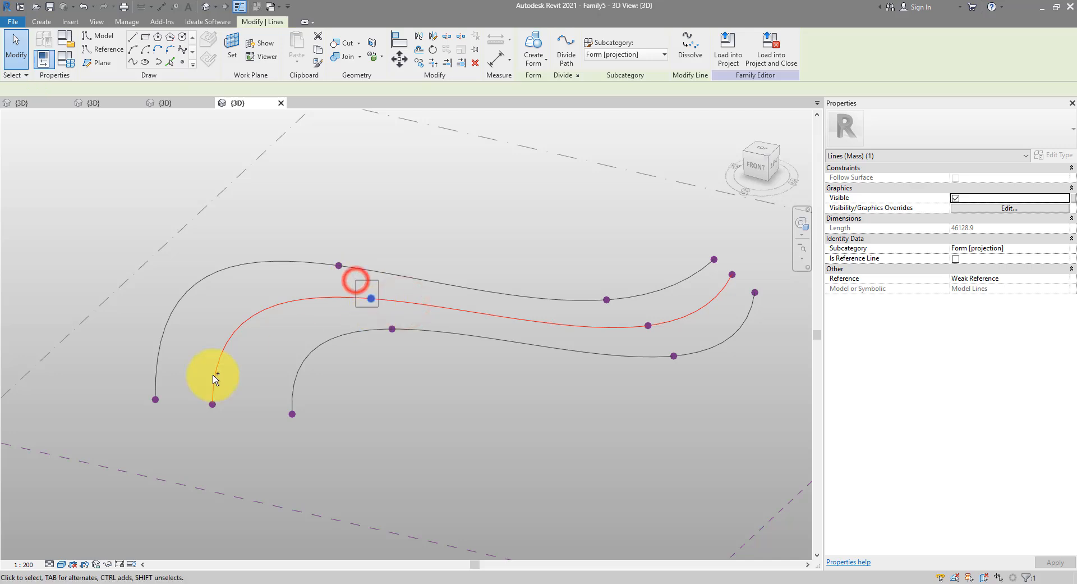
pyautogui.keyDown('ctrl'); pyautogui.click(212, 404); pyautogui.keyUp('ctrl')
pyautogui.keyDown('ctrl'); pyautogui.click(648, 325); pyautogui.keyUp('ctrl')
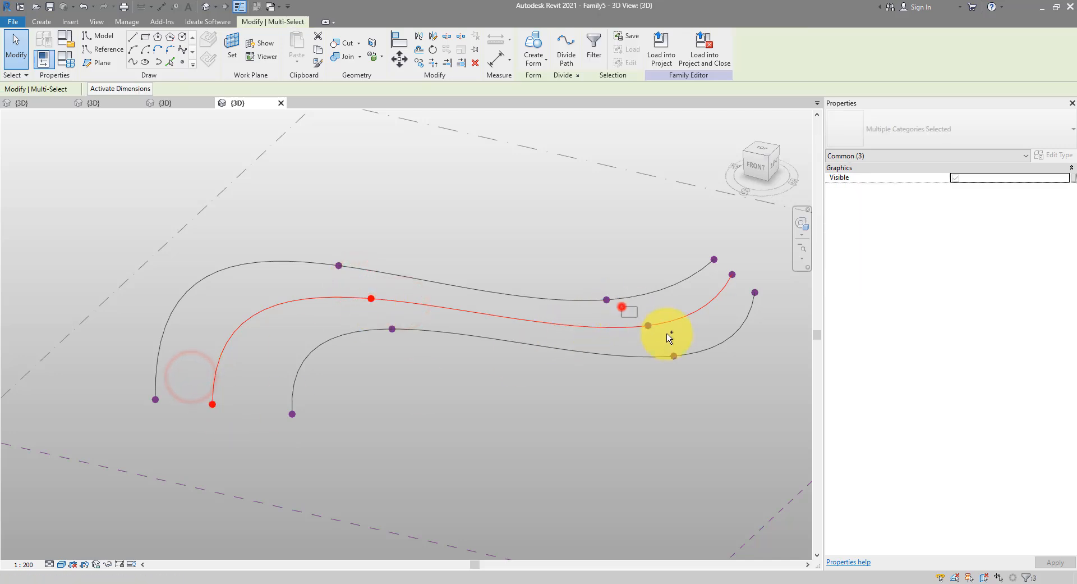
pyautogui.keyDown('ctrl'); pyautogui.click(724, 262); pyautogui.keyUp('ctrl')
pyautogui.click(755, 167)
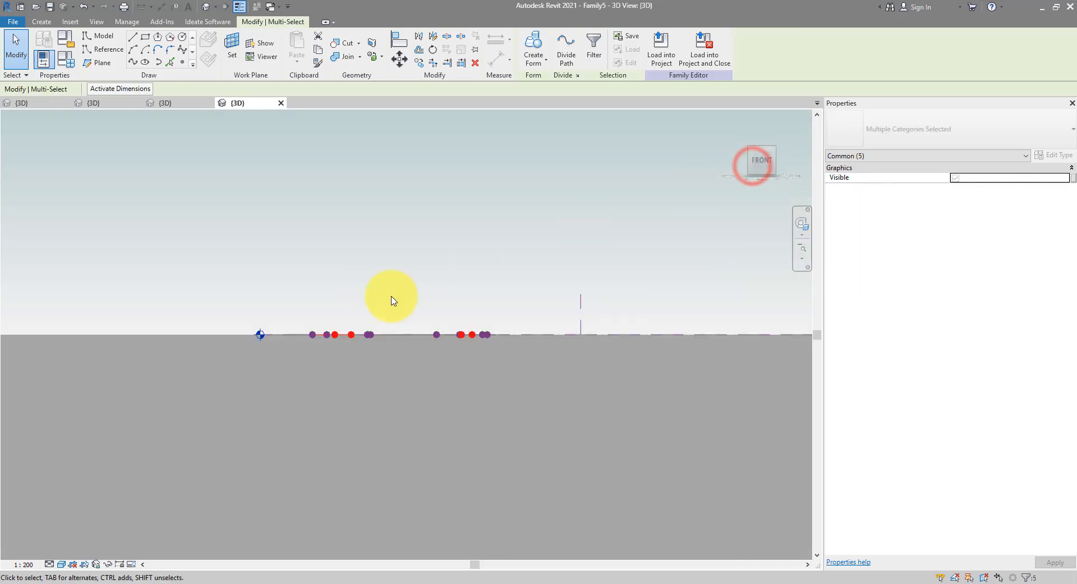
pyautogui.click(402, 66)
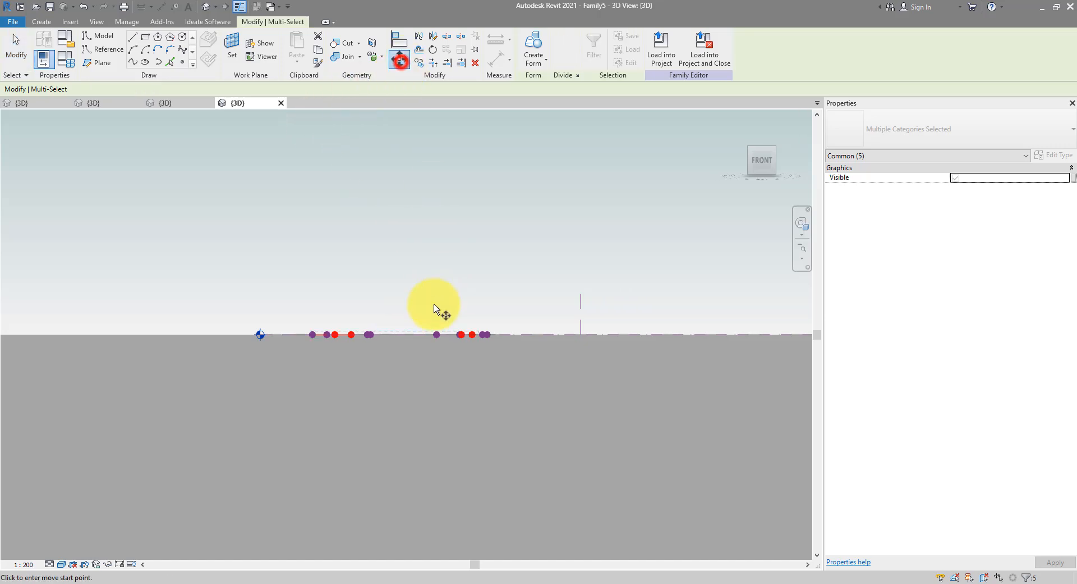
pyautogui.click(396, 335)
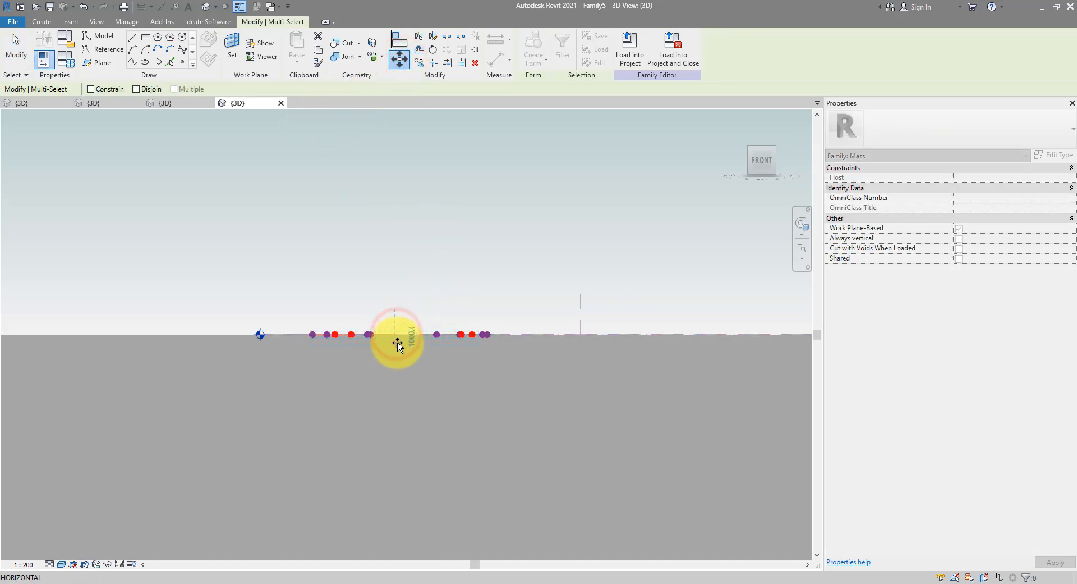
pyautogui.press('Escape')
pyautogui.keyDown('shift'); pyautogui.moveTo(397, 342); pyautogui.dragTo(460, 393, button='middle'); pyautogui.keyUp('shift')
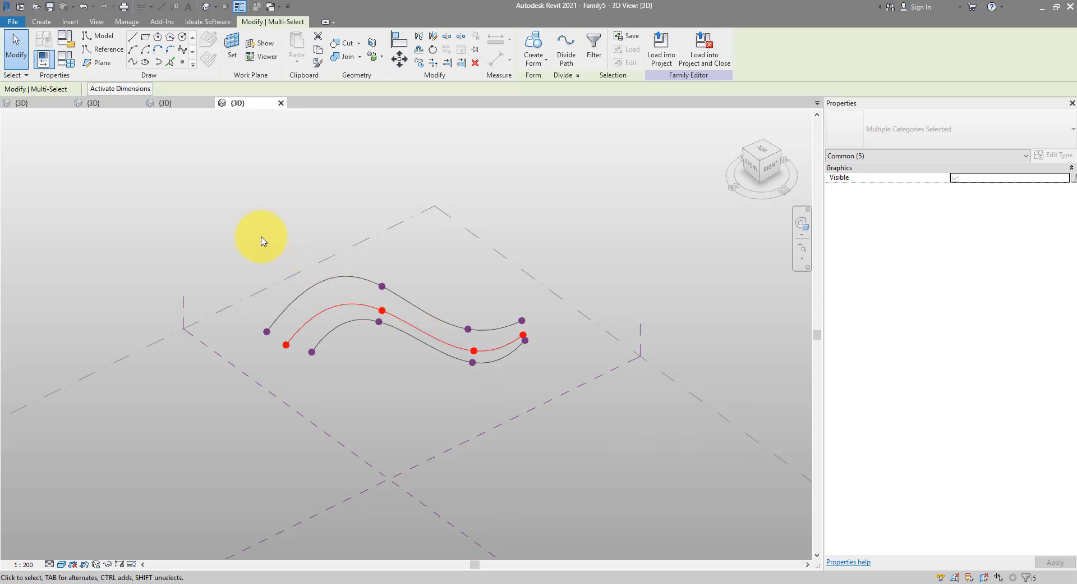
# Move all three splines with their points straight up about 10000 mm in the front view
pyautogui.moveTo(220, 226); pyautogui.dragTo(593, 385)
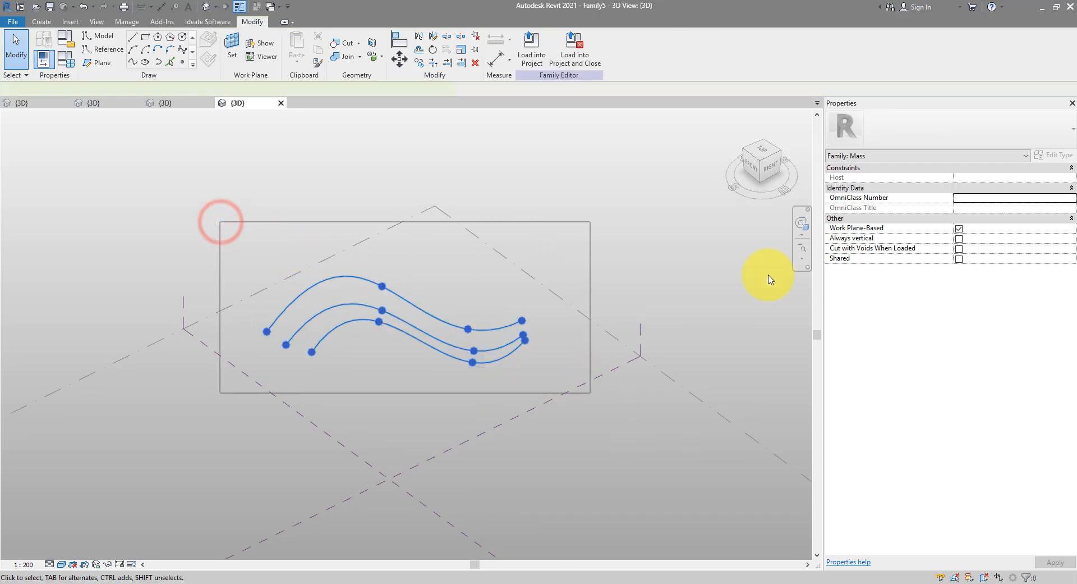
pyautogui.click(752, 172)
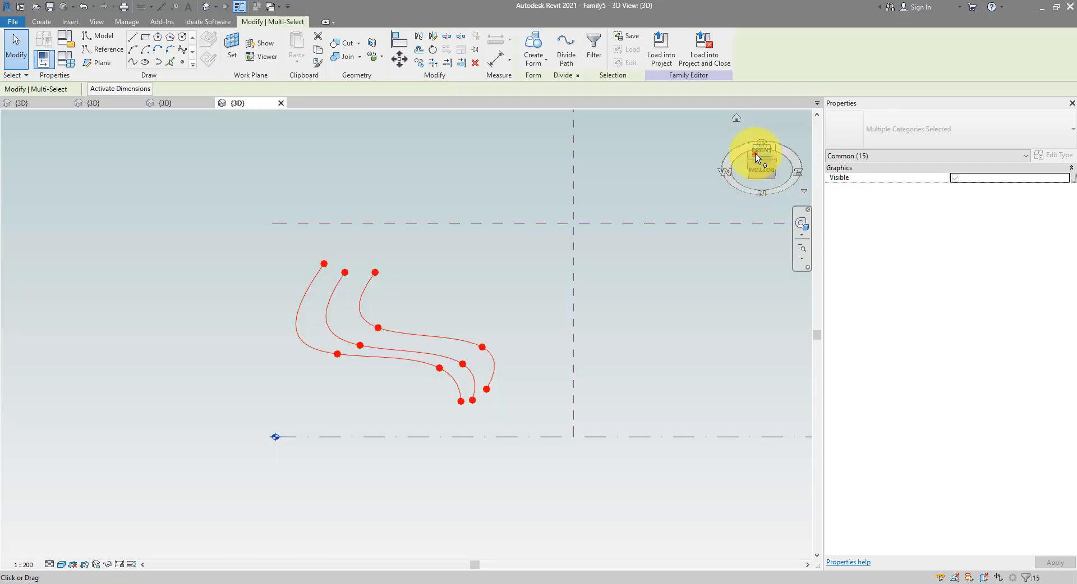
pyautogui.click(756, 157)
pyautogui.click(399, 59)
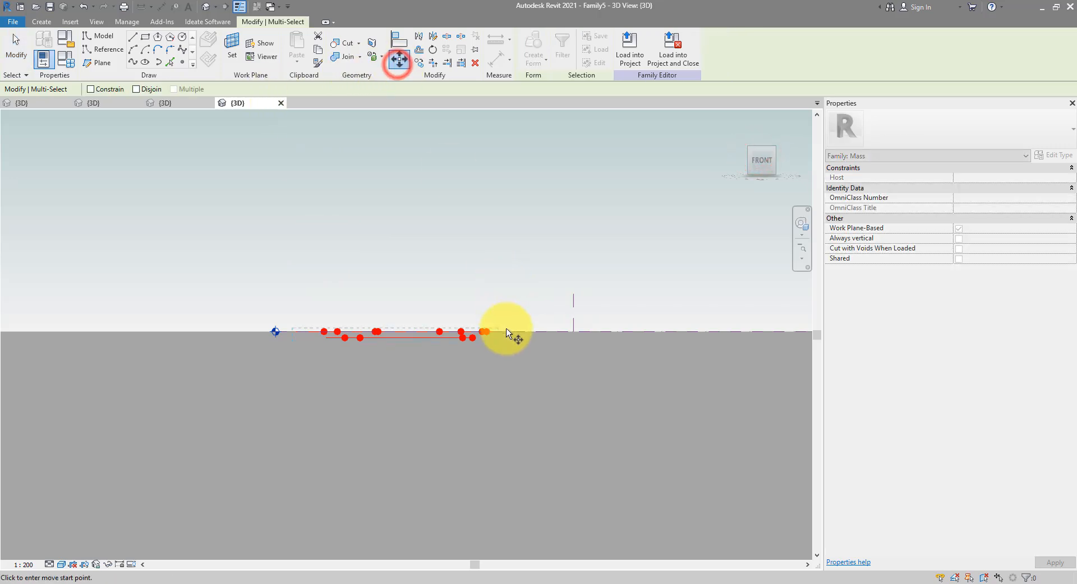
pyautogui.click(506, 331)
pyautogui.write('10')
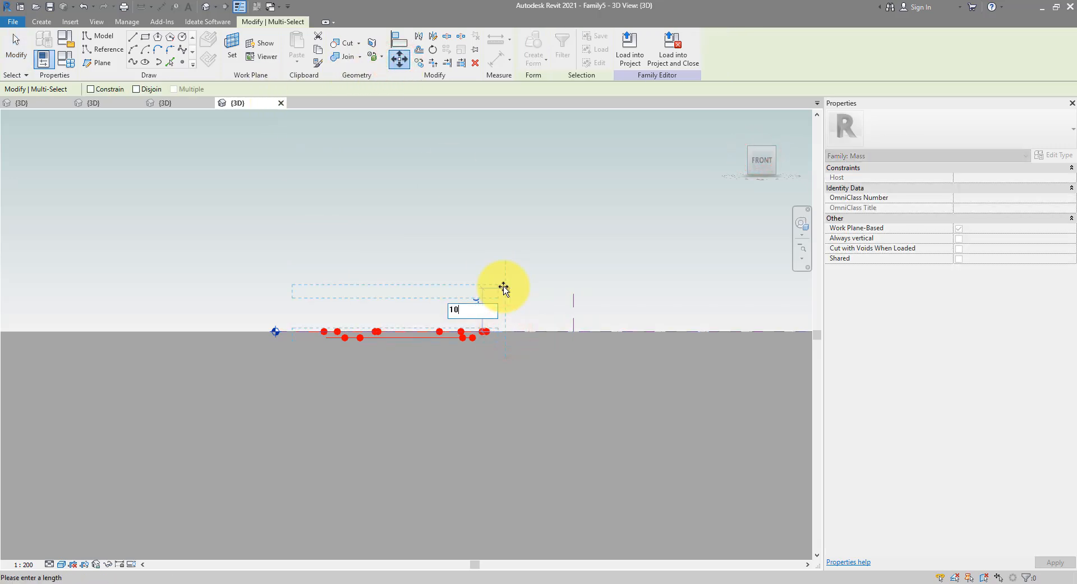
pyautogui.press('Return')
pyautogui.click(532, 249)
# Copy the middle spline and its four points vertically down onto Level 1 in the front view
pyautogui.keyDown('shift'); pyautogui.moveTo(532, 248); pyautogui.dragTo(475, 342, button='middle'); pyautogui.keyUp('shift')
pyautogui.click(499, 274)
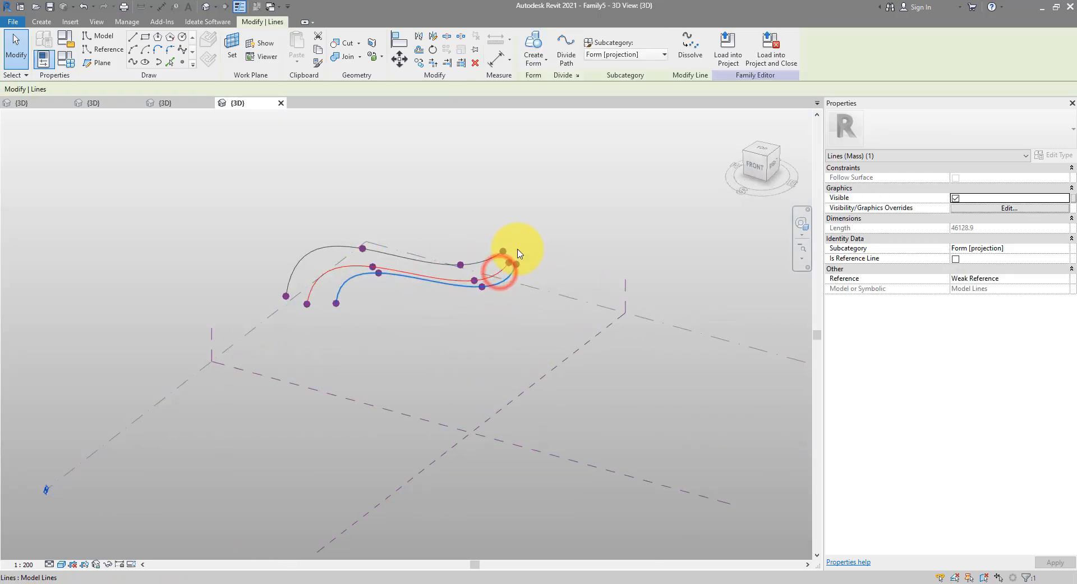
pyautogui.scroll(4, 359, 289)
pyautogui.keyDown('ctrl'); pyautogui.moveTo(262, 315); pyautogui.dragTo(304, 337); pyautogui.keyUp('ctrl')
pyautogui.keyDown('ctrl'); pyautogui.moveTo(382, 240); pyautogui.dragTo(401, 260); pyautogui.keyUp('ctrl')
pyautogui.keyDown('ctrl'); pyautogui.moveTo(556, 267); pyautogui.dragTo(582, 288); pyautogui.keyUp('ctrl')
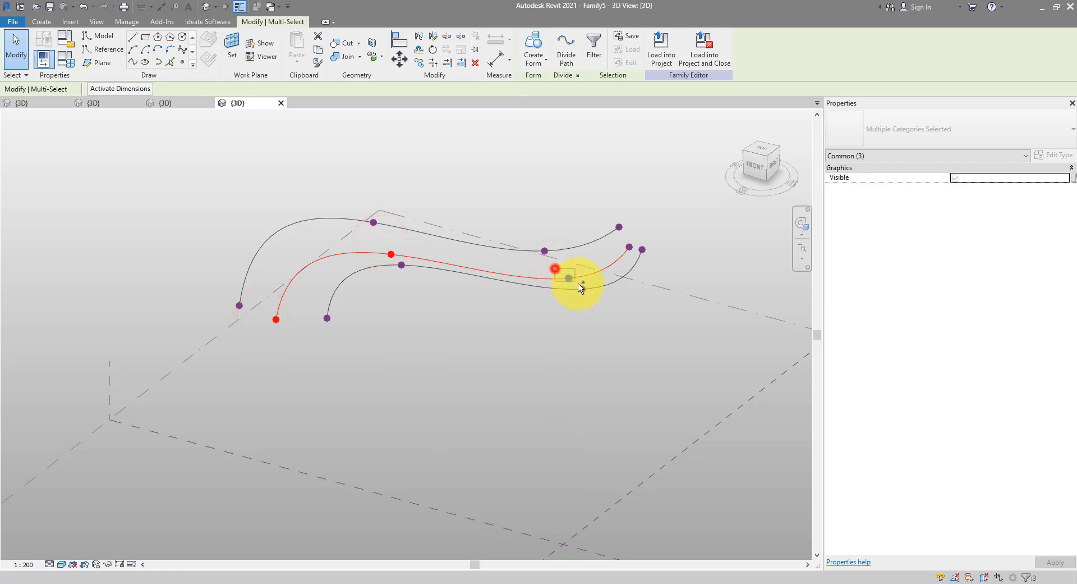
pyautogui.keyDown('ctrl'); pyautogui.moveTo(618, 236); pyautogui.dragTo(644, 257); pyautogui.keyUp('ctrl')
pyautogui.click(748, 174)
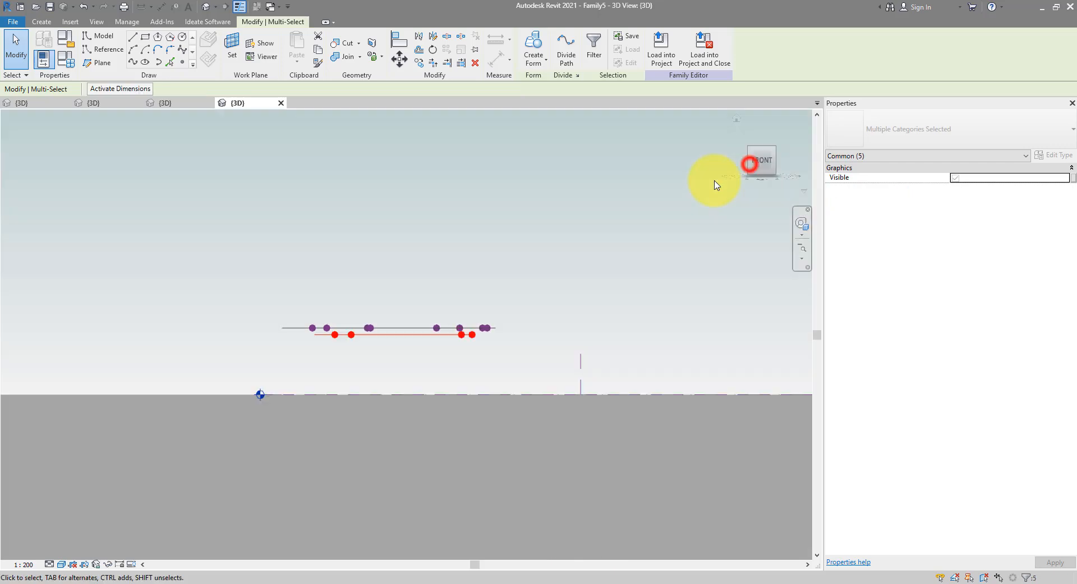
pyautogui.click(418, 64)
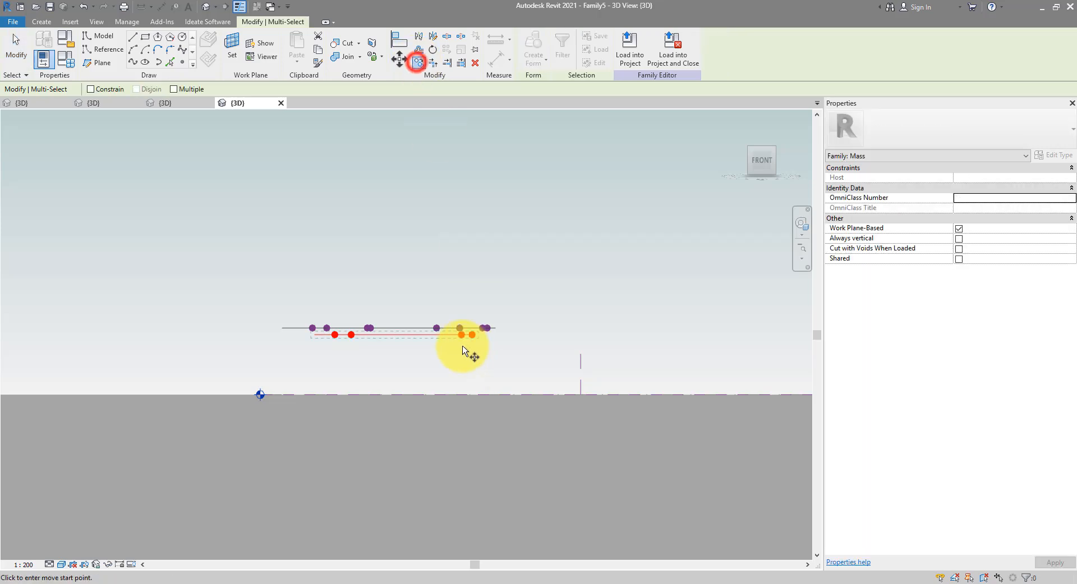
pyautogui.click(461, 336)
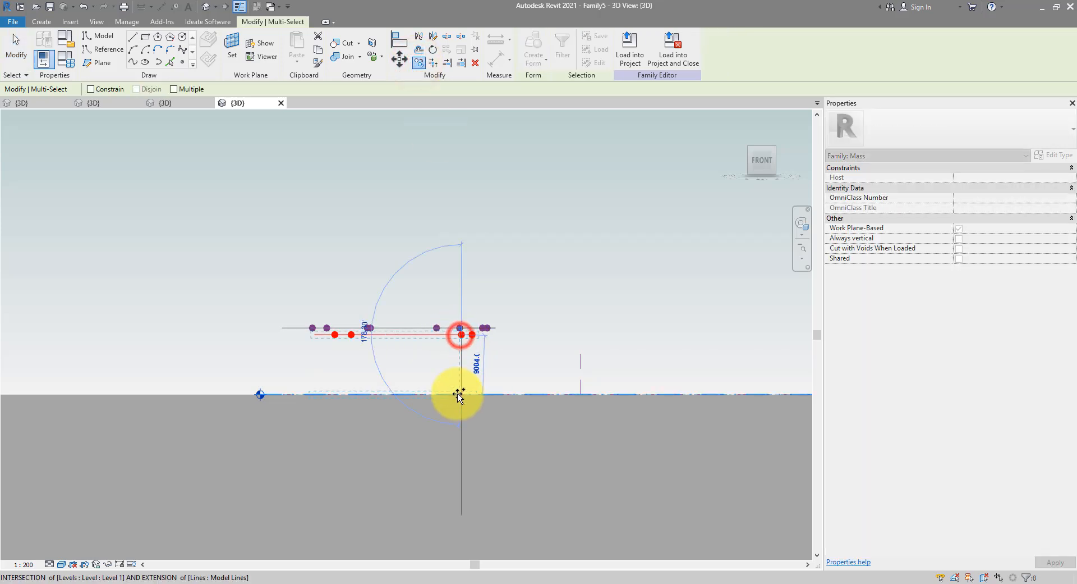
pyautogui.click(460, 393)
pyautogui.click(557, 310)
# Save the mass family as Test1 in the RVT Files folder
pyautogui.keyDown('shift'); pyautogui.moveTo(557, 309); pyautogui.dragTo(477, 433, button='middle'); pyautogui.keyUp('shift')
pyautogui.hotkey('ctrl', 's')
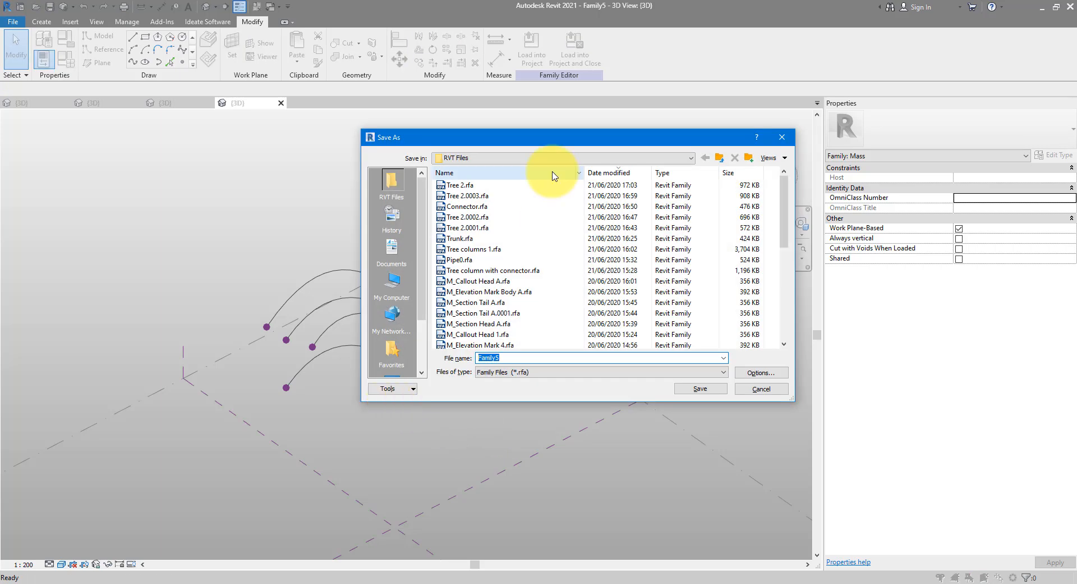
pyautogui.moveTo(543, 138); pyautogui.dragTo(571, 164)
pyautogui.write('Test0')
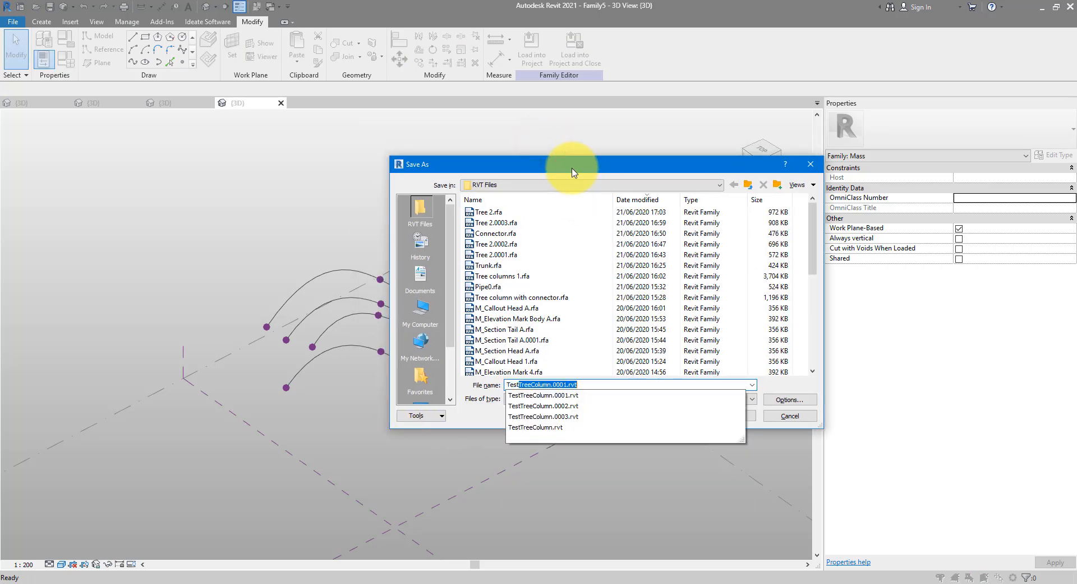
pyautogui.press('Return')
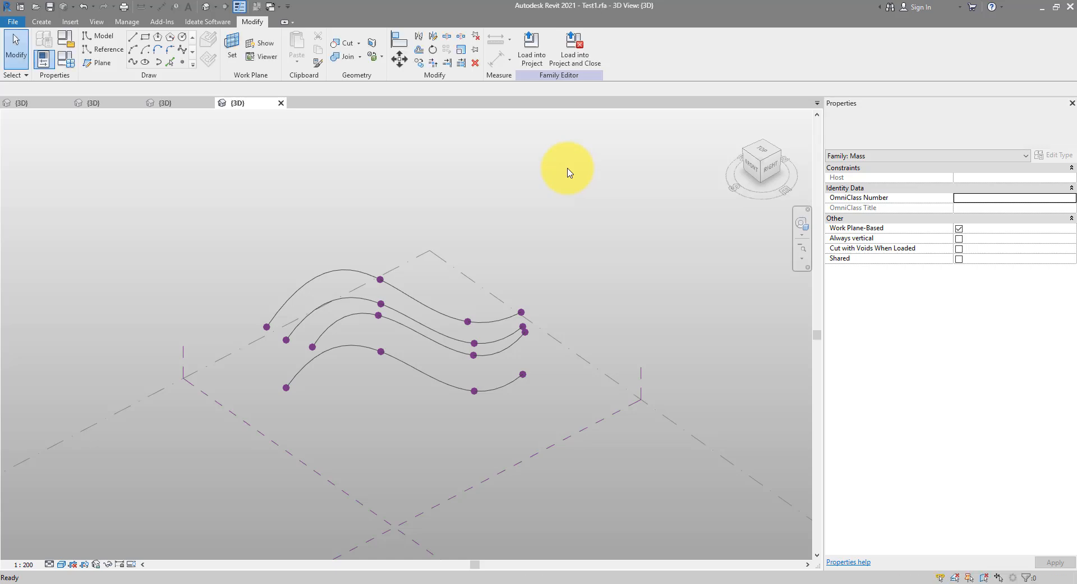
# Load the Tree 2 family into Test1.rfa only, without placing an instance
pyautogui.keyDown('shift'); pyautogui.moveTo(567, 169); pyautogui.dragTo(324, 140, button='middle'); pyautogui.keyUp('shift')
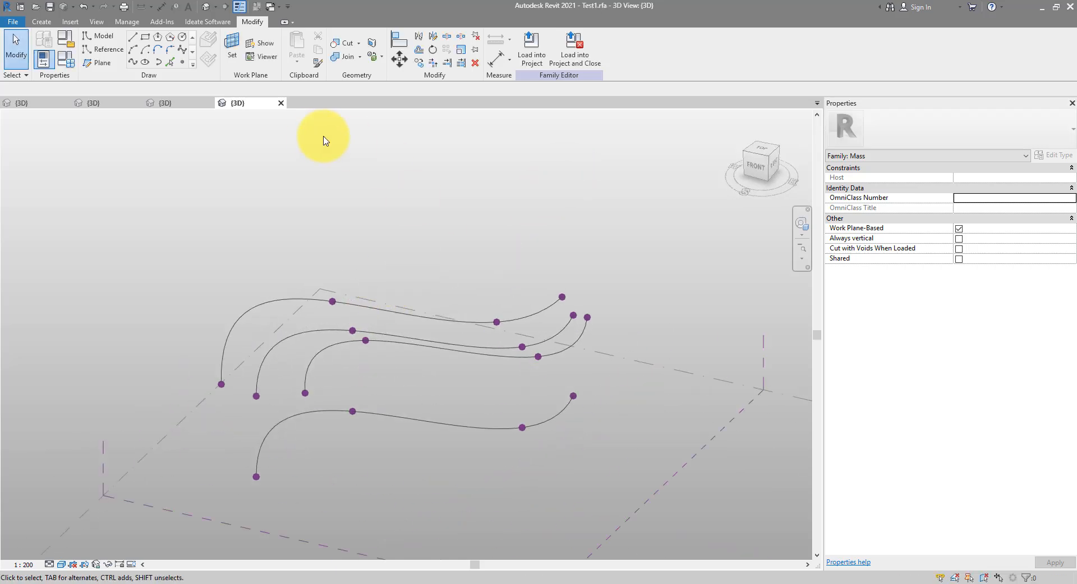
pyautogui.click(168, 103)
pyautogui.click(104, 103)
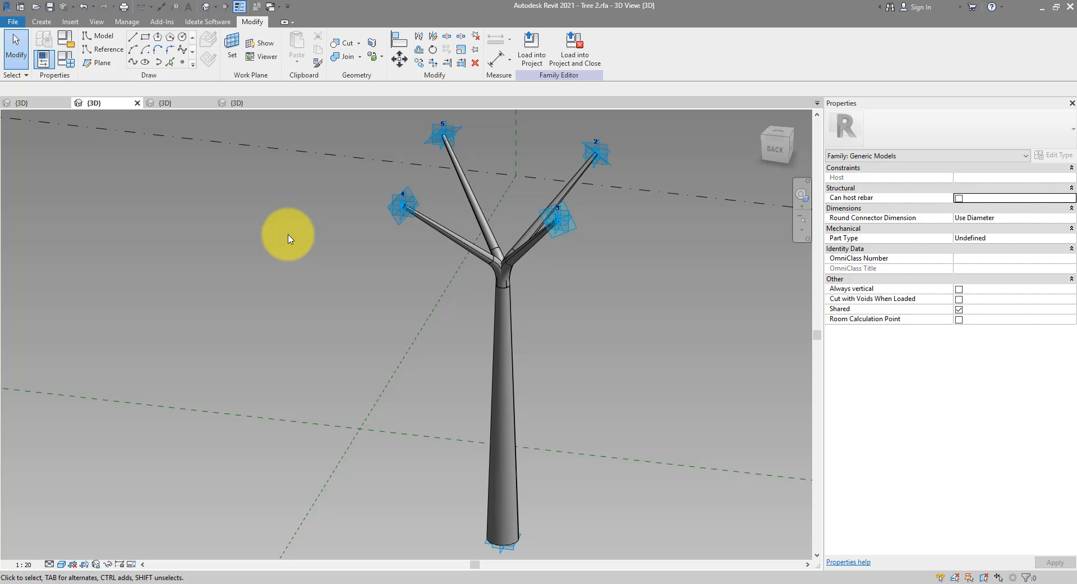
pyautogui.click(531, 63)
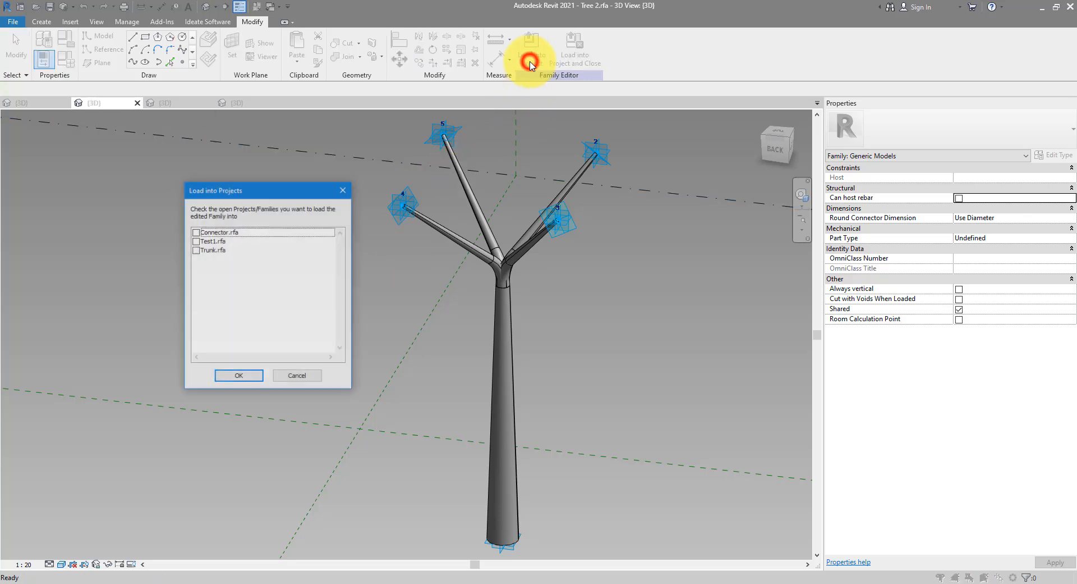
pyautogui.click(212, 240)
pyautogui.click(196, 240)
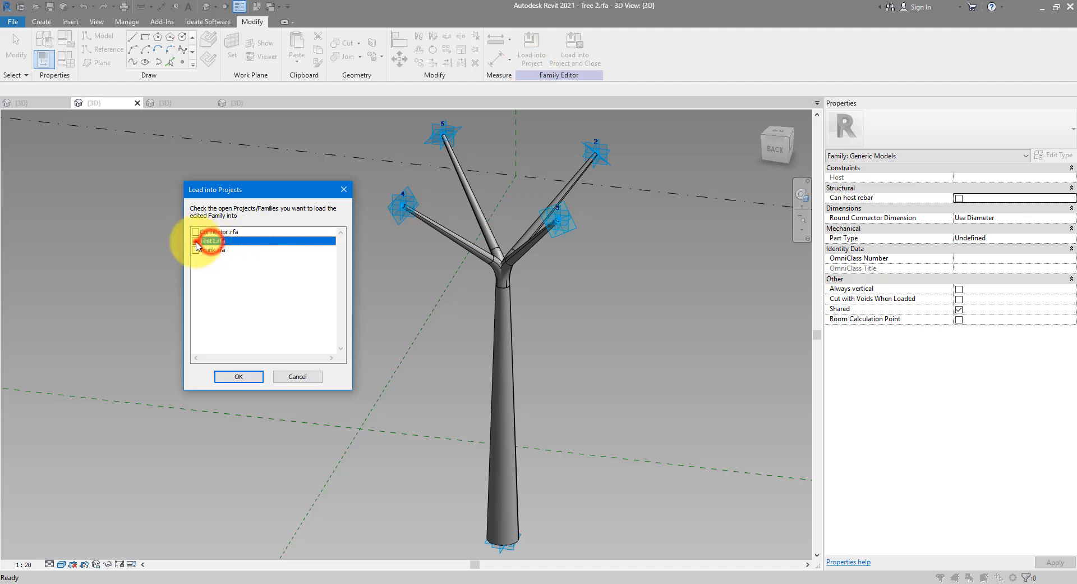
pyautogui.click(238, 377)
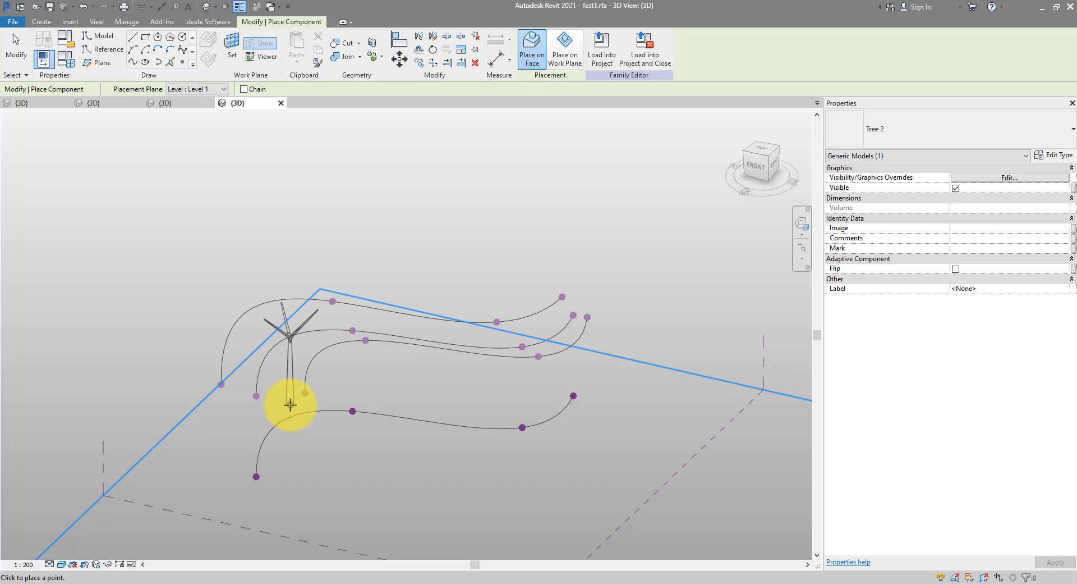
pyautogui.press('Escape')
# In the Tree 2 family, show the model in wireframe and orient trunk base adaptive point 1 to Global (z) then Host (xy)
pyautogui.click(178, 104)
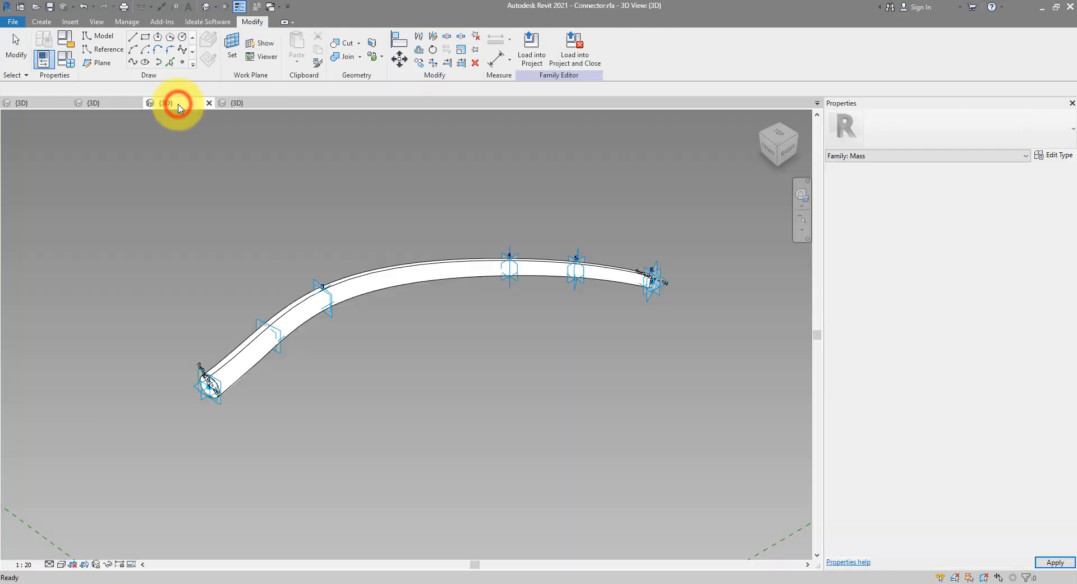
pyautogui.click(91, 103)
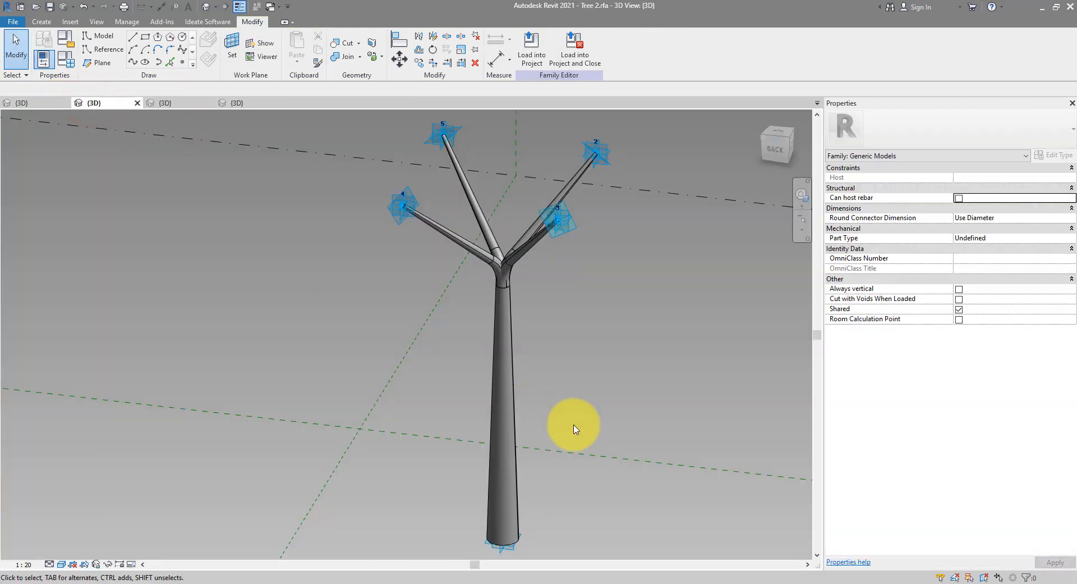
pyautogui.moveTo(585, 427); pyautogui.dragTo(562, 391, button='middle')
pyautogui.scroll(-1, 562, 391)
pyautogui.moveTo(608, 312); pyautogui.dragTo(587, 314, button='middle')
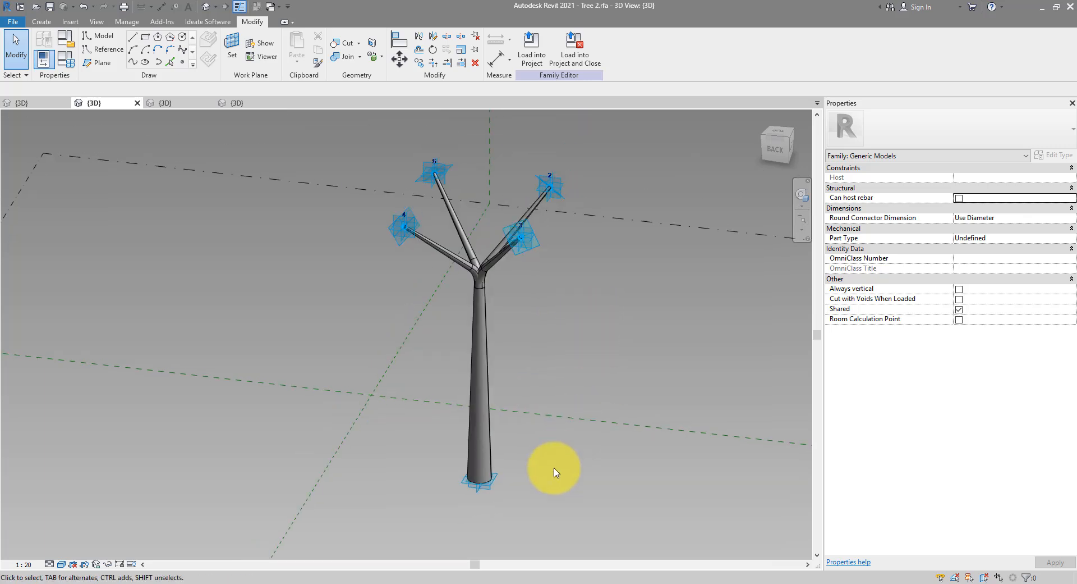
pyautogui.press('f')
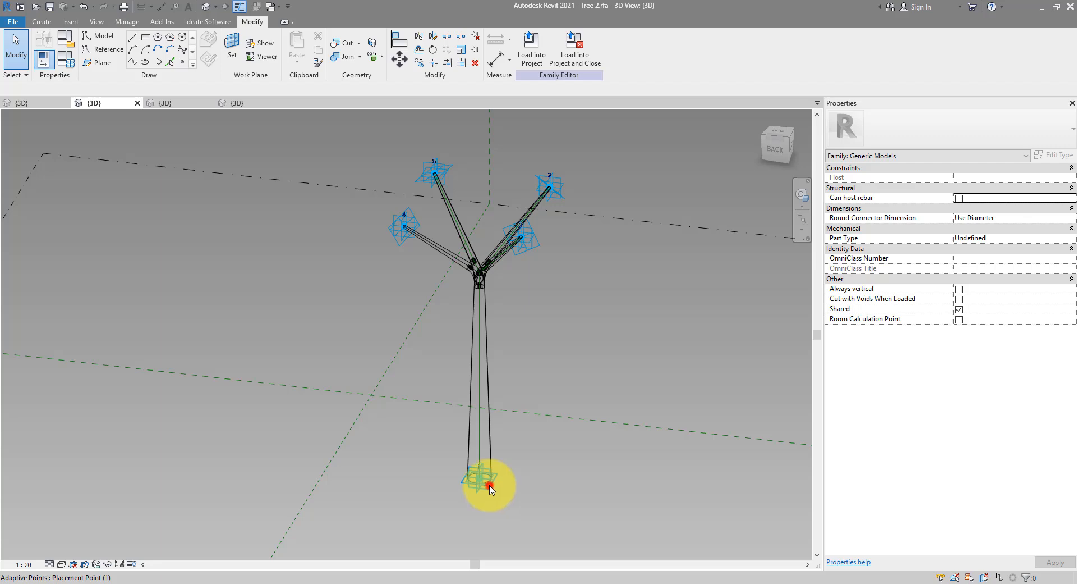
pyautogui.click(490, 489)
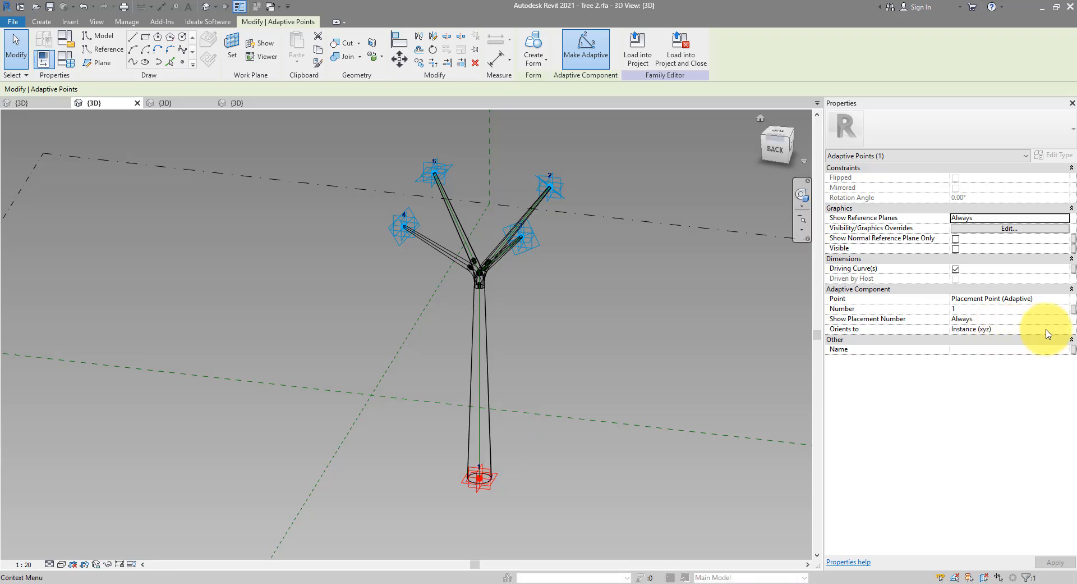
pyautogui.click(1059, 330)
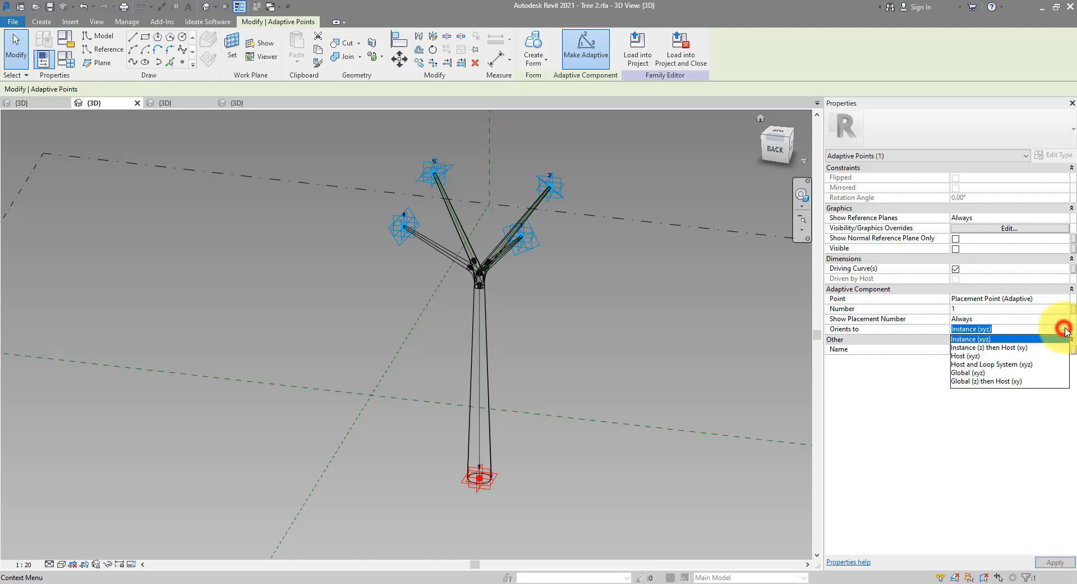
pyautogui.click(1021, 384)
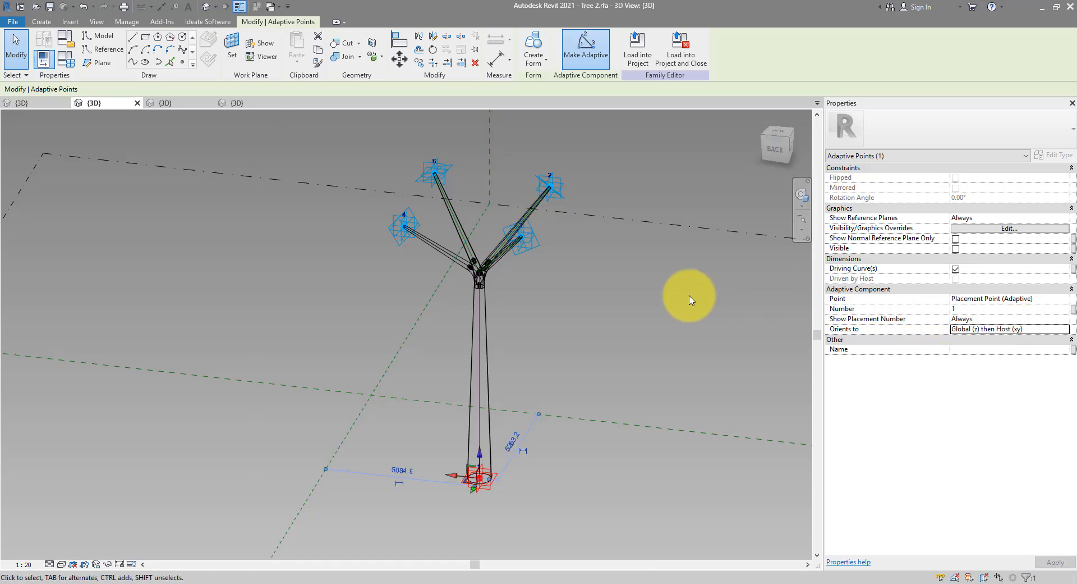
# Orient the four branch-tip adaptive points to Global (z) then Host (xy)
pyautogui.moveTo(337, 127); pyautogui.dragTo(631, 313)
pyautogui.click(590, 55)
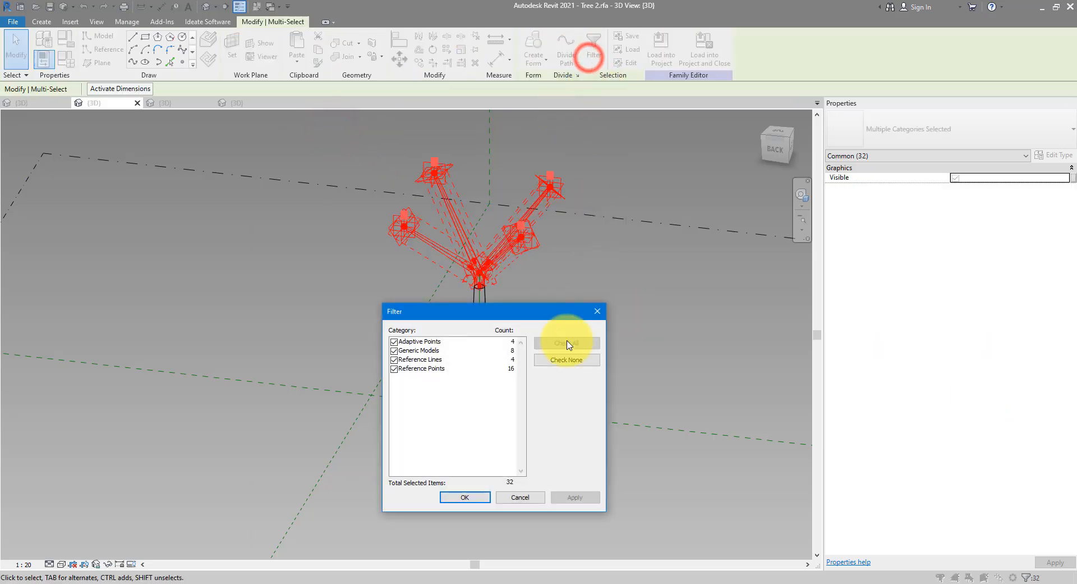
pyautogui.click(561, 360)
pyautogui.click(394, 342)
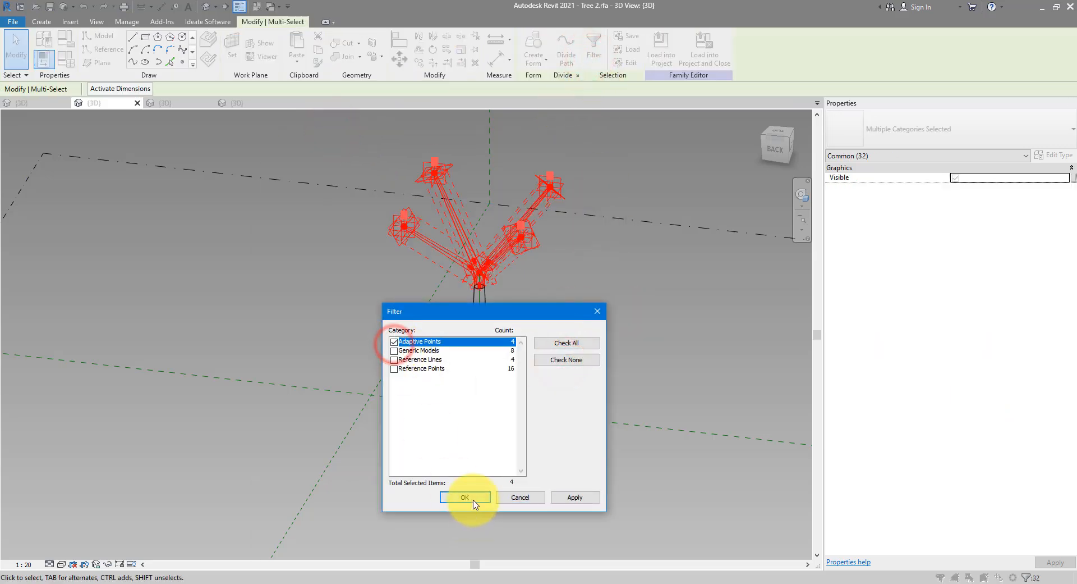
pyautogui.click(466, 497)
pyautogui.click(1007, 330)
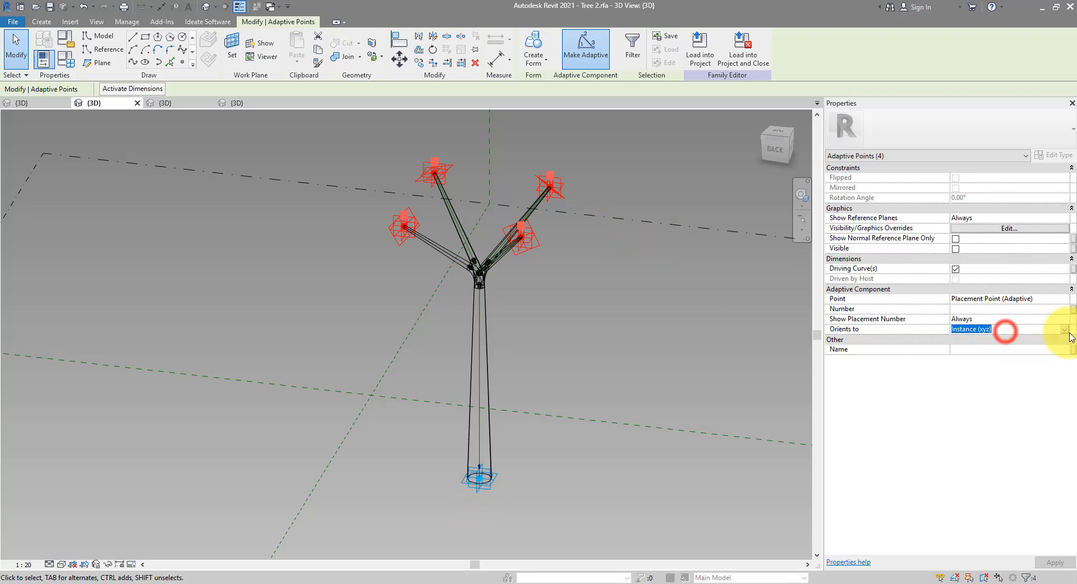
pyautogui.click(1060, 329)
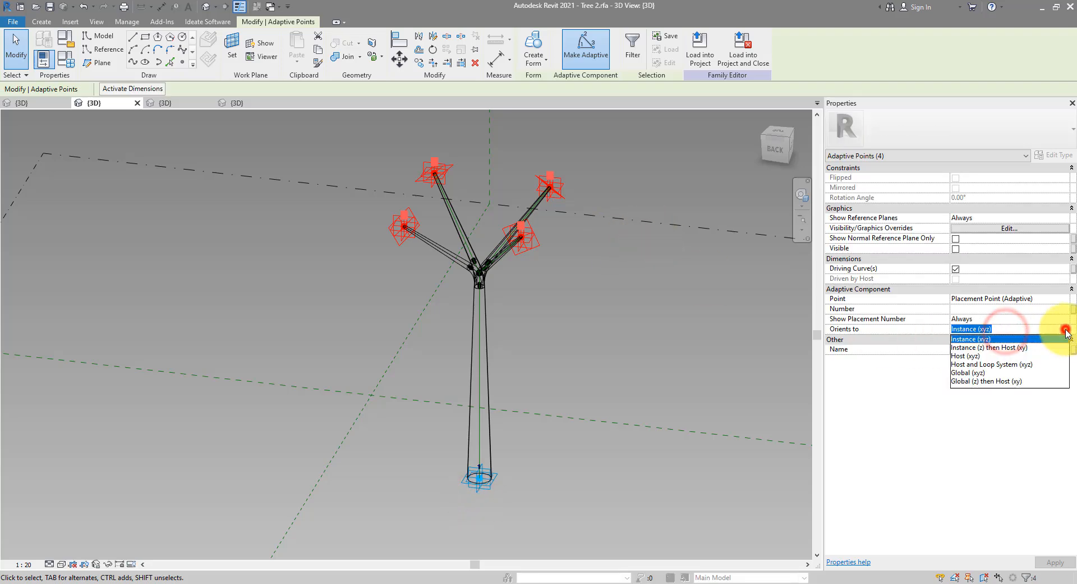
pyautogui.click(1018, 381)
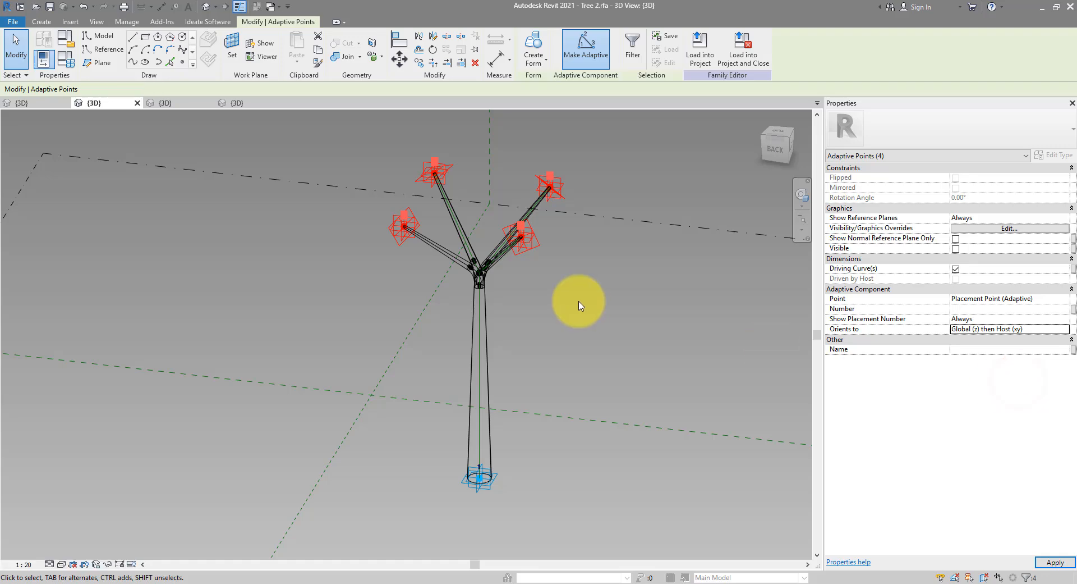
pyautogui.click(580, 305)
# Reload the Tree 2 family into Test1.rfa, overwriting only the existing version
pyautogui.click(530, 50)
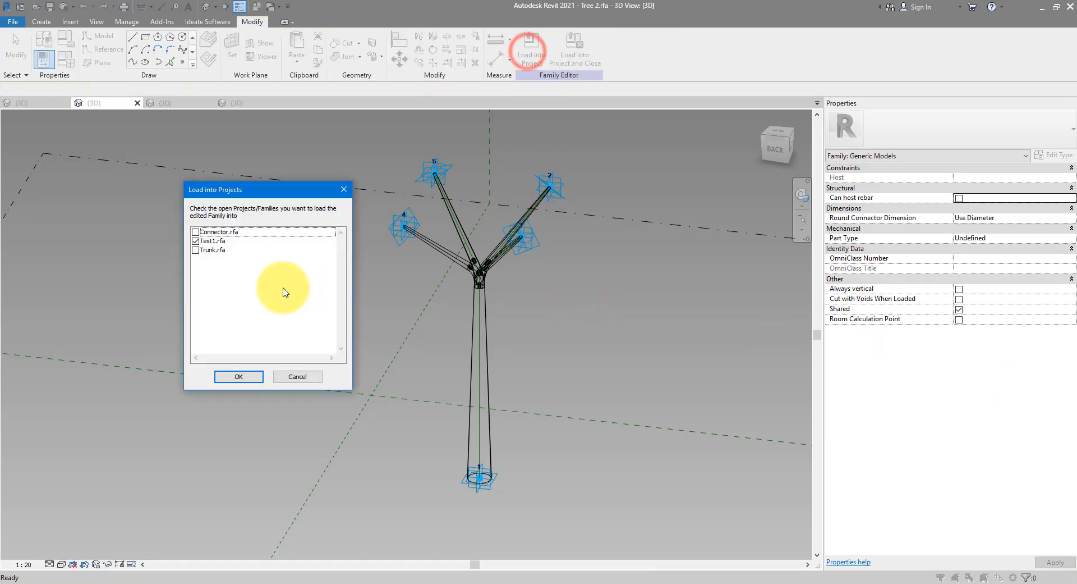
pyautogui.click(227, 374)
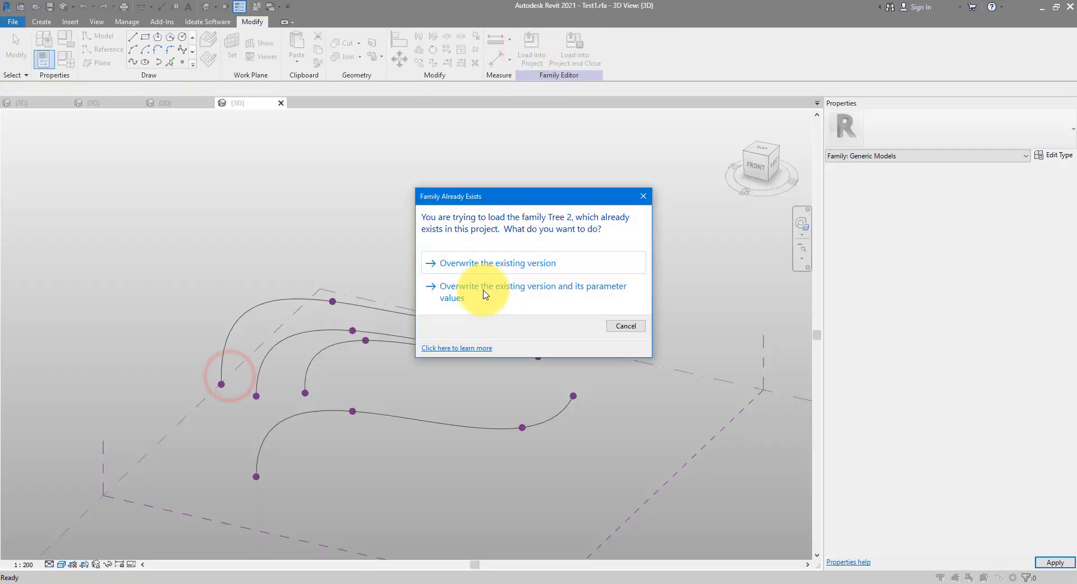
pyautogui.click(502, 259)
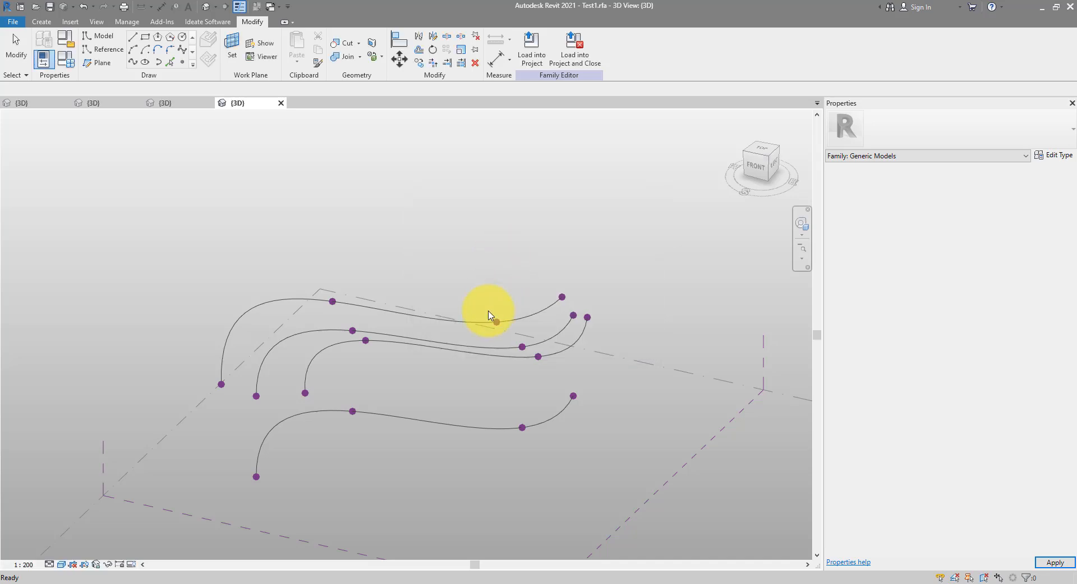
# Place a trial Tree 2 component with its base on the Level 1 spline and its four branch tips on the raised splines
pyautogui.click(41, 21)
pyautogui.click(302, 52)
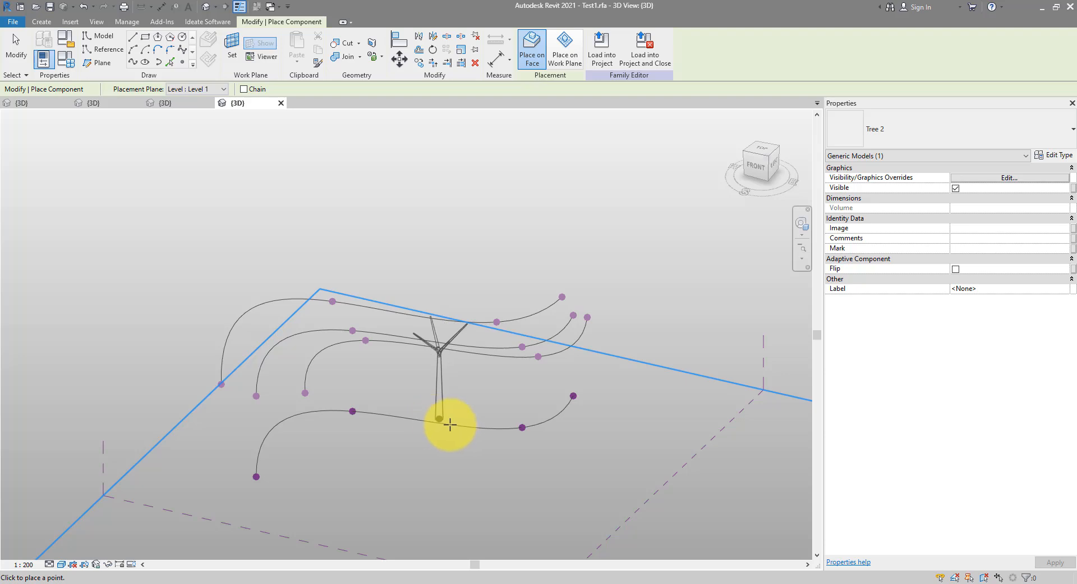
pyautogui.click(487, 428)
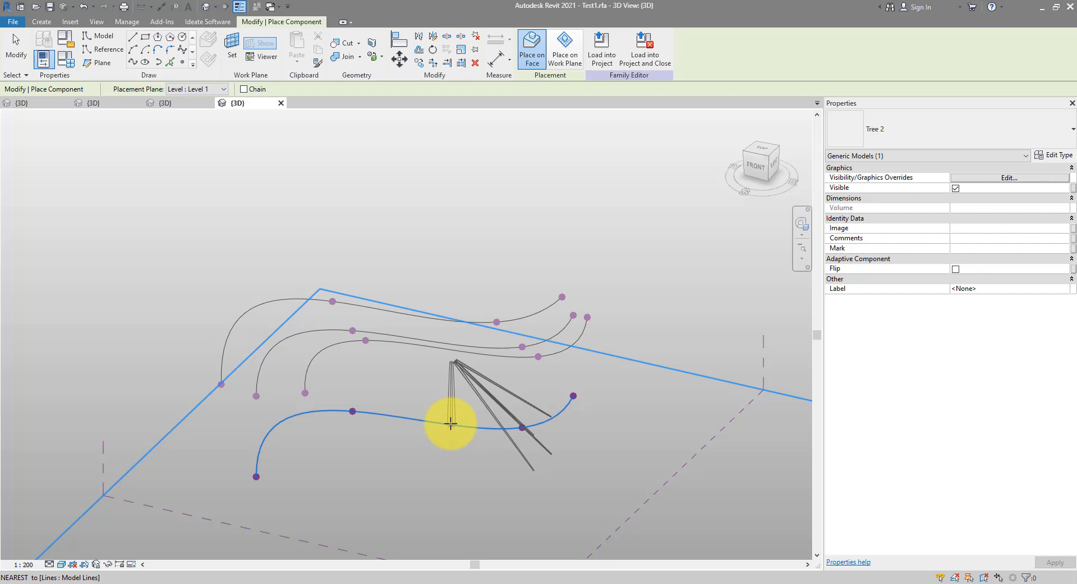
pyautogui.click(450, 423)
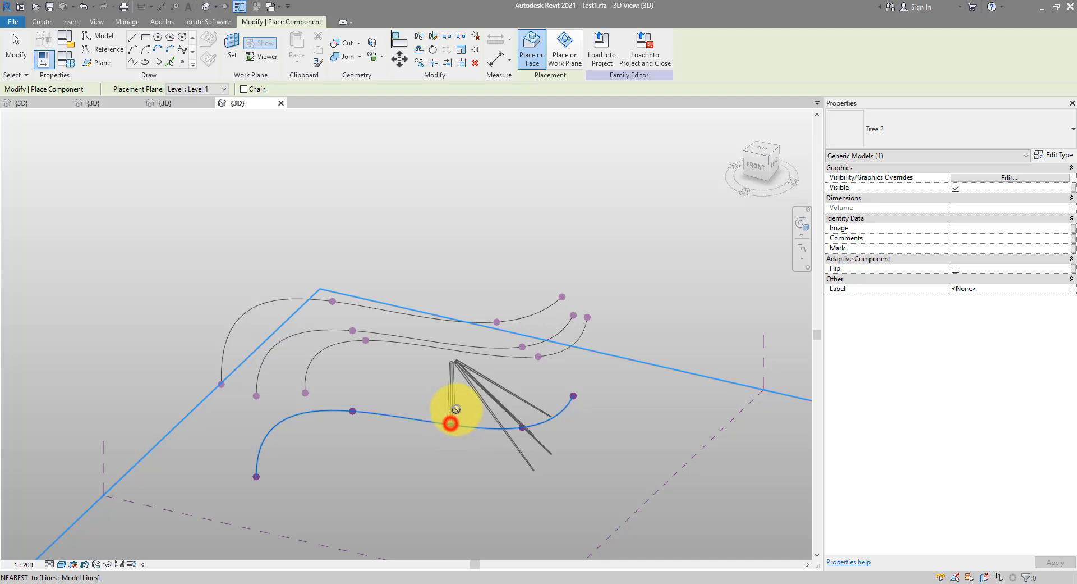
pyautogui.click(431, 317)
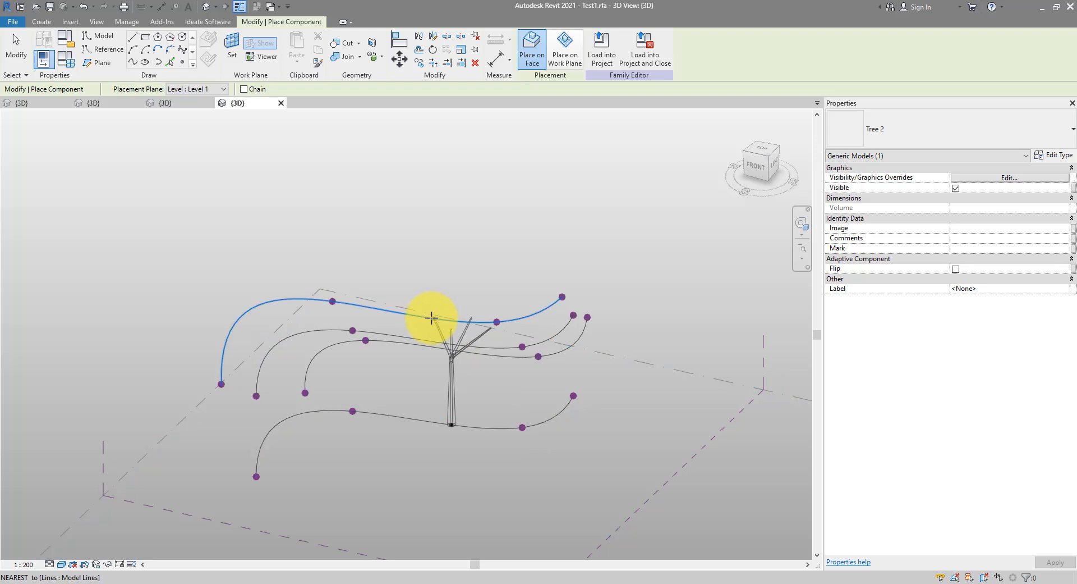
pyautogui.click(410, 337)
pyautogui.click(470, 352)
pyautogui.click(499, 348)
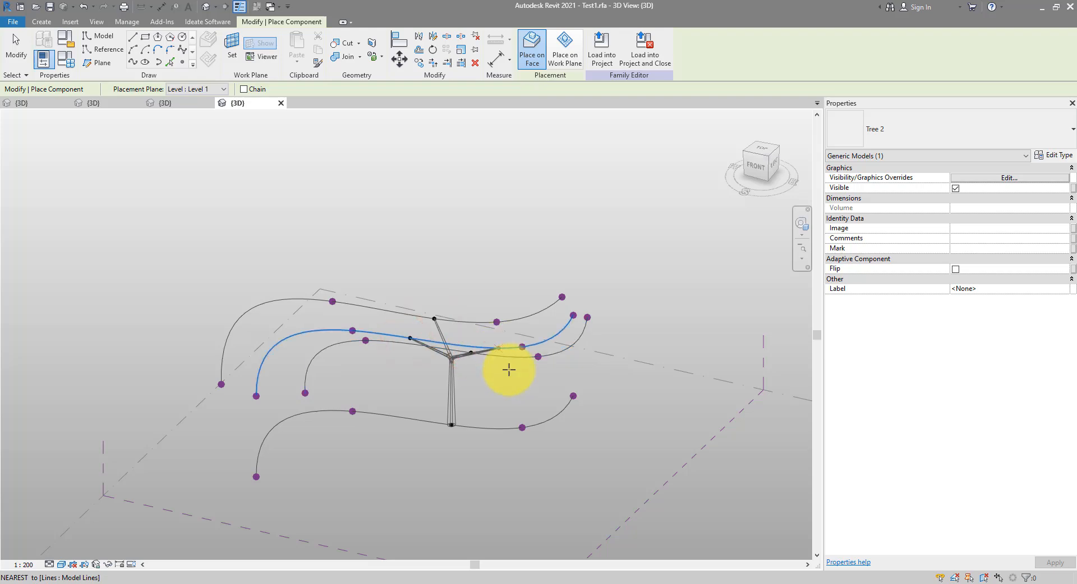
pyautogui.press('Escape')
pyautogui.press('Escape')
# Examine from several angles how the placed tree's trunk and branches meet the splines
pyautogui.click(451, 364)
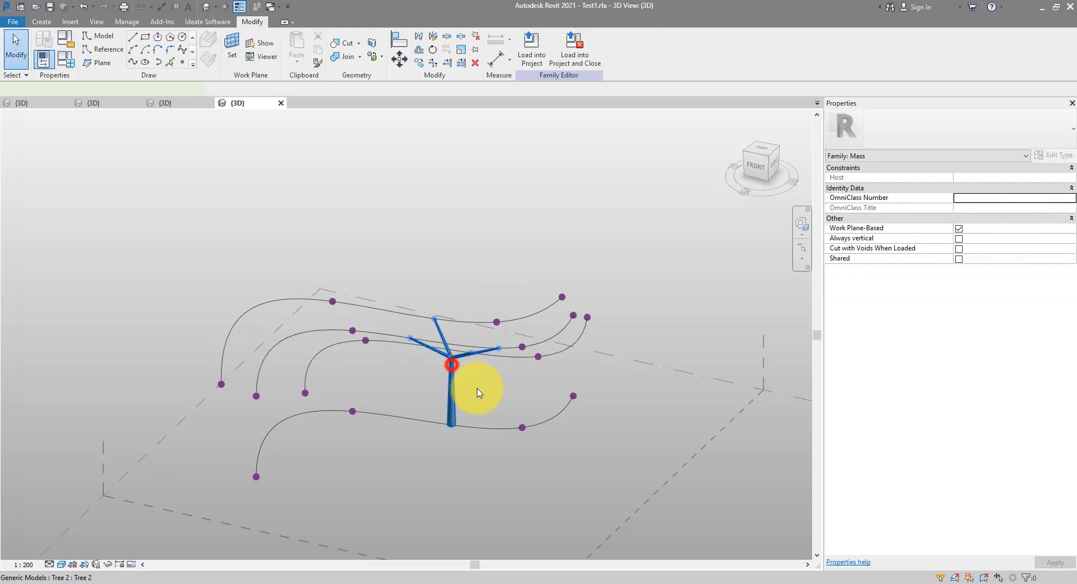
pyautogui.keyDown('shift'); pyautogui.moveTo(558, 376); pyautogui.dragTo(517, 413, button='middle'); pyautogui.keyUp('shift')
pyautogui.keyDown('shift'); pyautogui.moveTo(445, 440); pyautogui.dragTo(431, 382); pyautogui.keyUp('shift')
pyautogui.scroll(5, 430, 377)
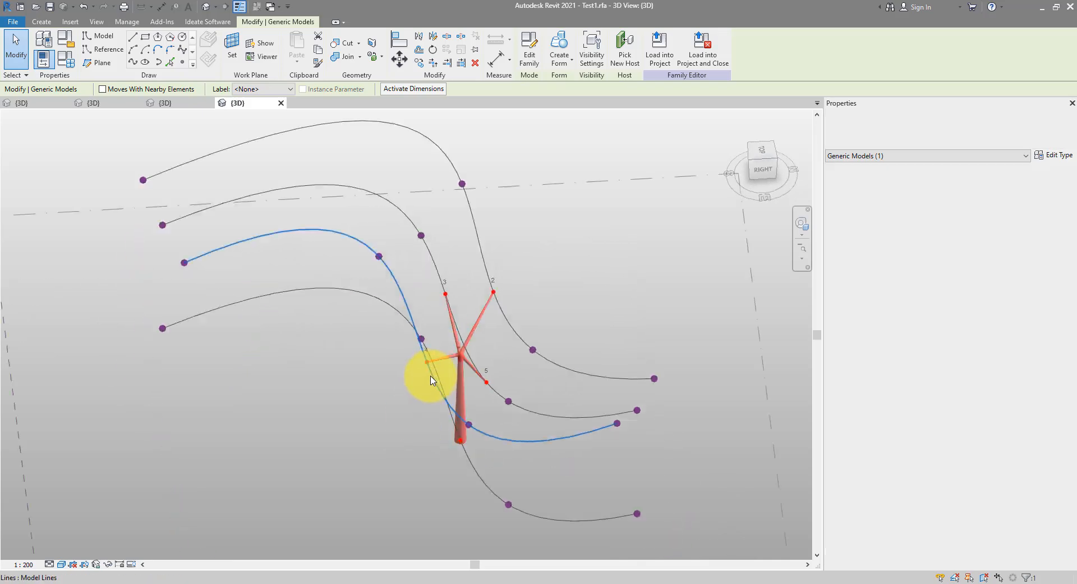
pyautogui.keyDown('shift'); pyautogui.moveTo(420, 439); pyautogui.dragTo(457, 436, button='middle'); pyautogui.keyUp('shift')
pyautogui.click(582, 342)
pyautogui.scroll(-3, 578, 350)
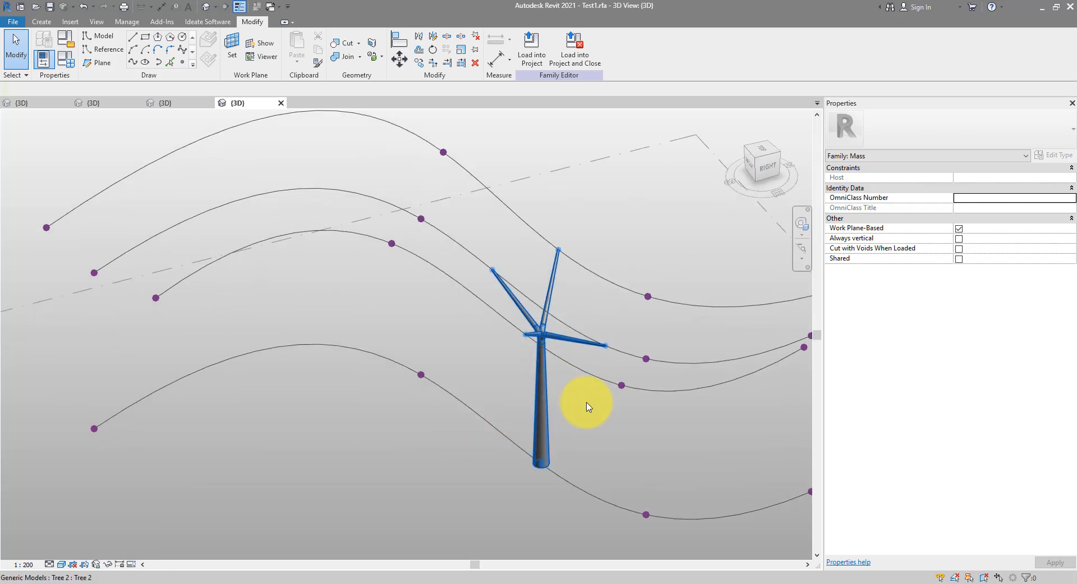
pyautogui.scroll(-3, 590, 406)
pyautogui.keyDown('shift'); pyautogui.moveTo(594, 409); pyautogui.dragTo(563, 432, button='middle'); pyautogui.keyUp('shift')
pyautogui.keyDown('shift'); pyautogui.moveTo(630, 420); pyautogui.dragTo(624, 443, button='middle'); pyautogui.keyUp('shift')
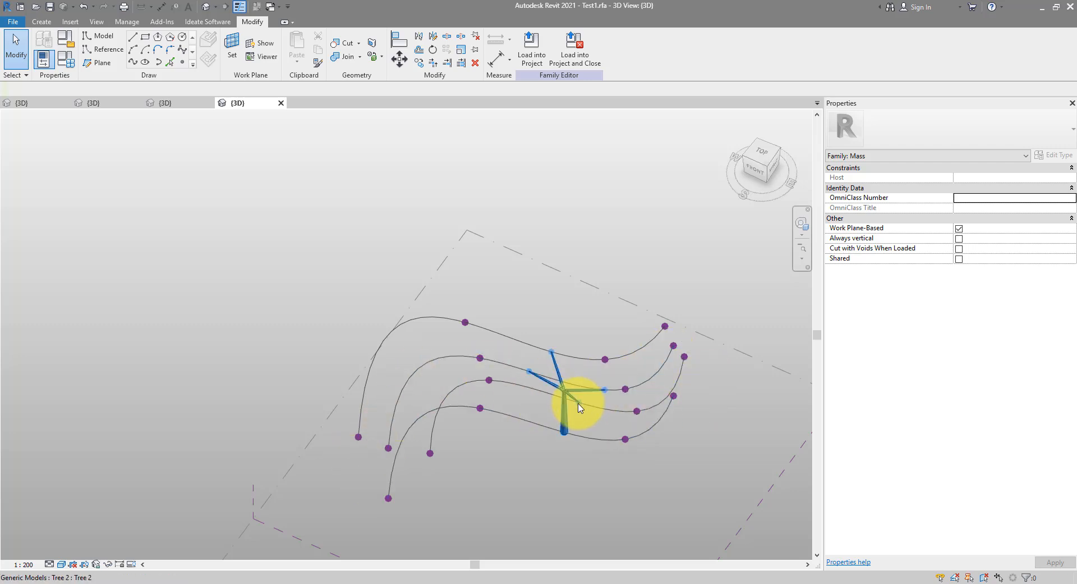
pyautogui.keyDown('shift'); pyautogui.moveTo(578, 397); pyautogui.dragTo(460, 414, button='middle'); pyautogui.keyUp('shift')
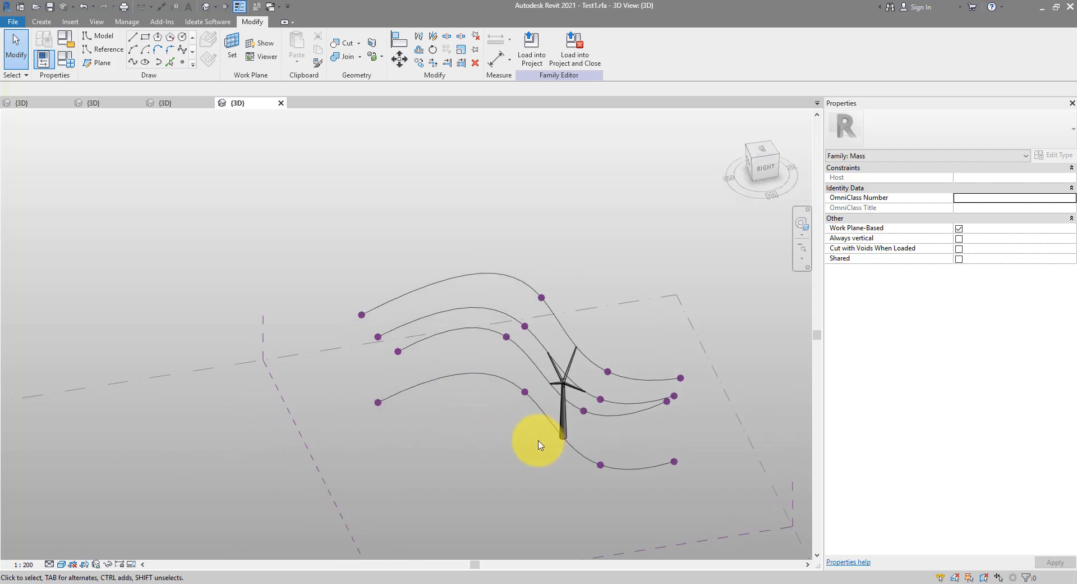
# Delete the trial Tree 2 instance from the splines
pyautogui.keyDown('shift'); pyautogui.moveTo(534, 438); pyautogui.dragTo(566, 404, button='middle'); pyautogui.keyUp('shift')
pyautogui.click(568, 406)
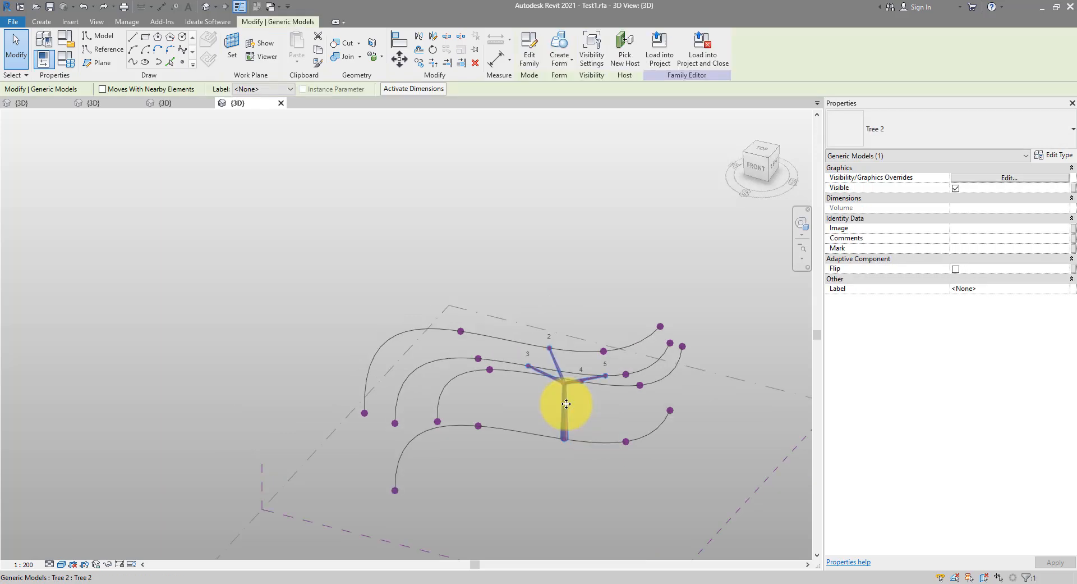
pyautogui.press('Delete')
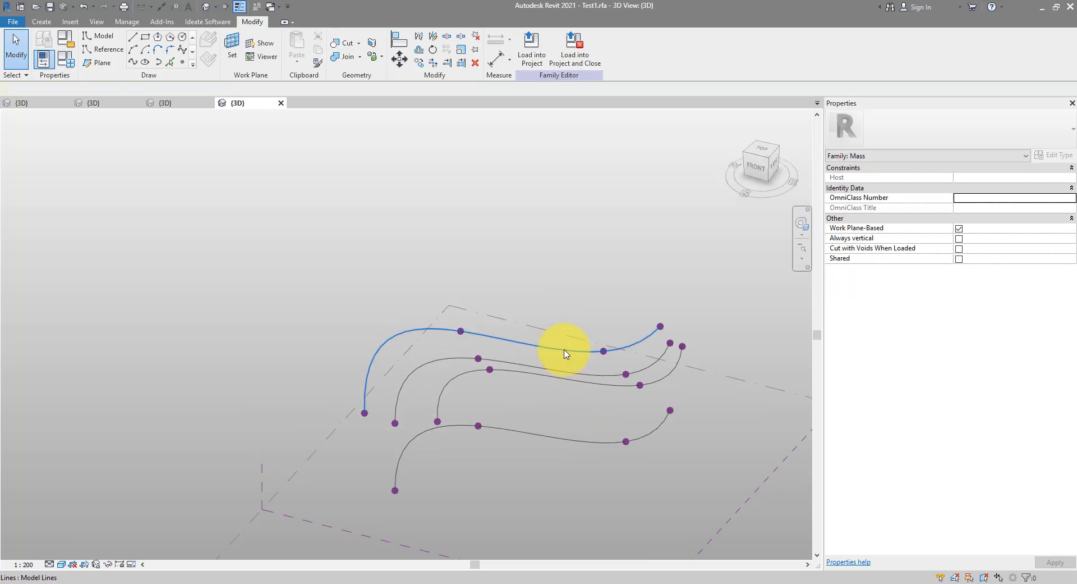
# Convert all four splines into divided paths with Divide Path
pyautogui.moveTo(557, 339); pyautogui.dragTo(542, 455)
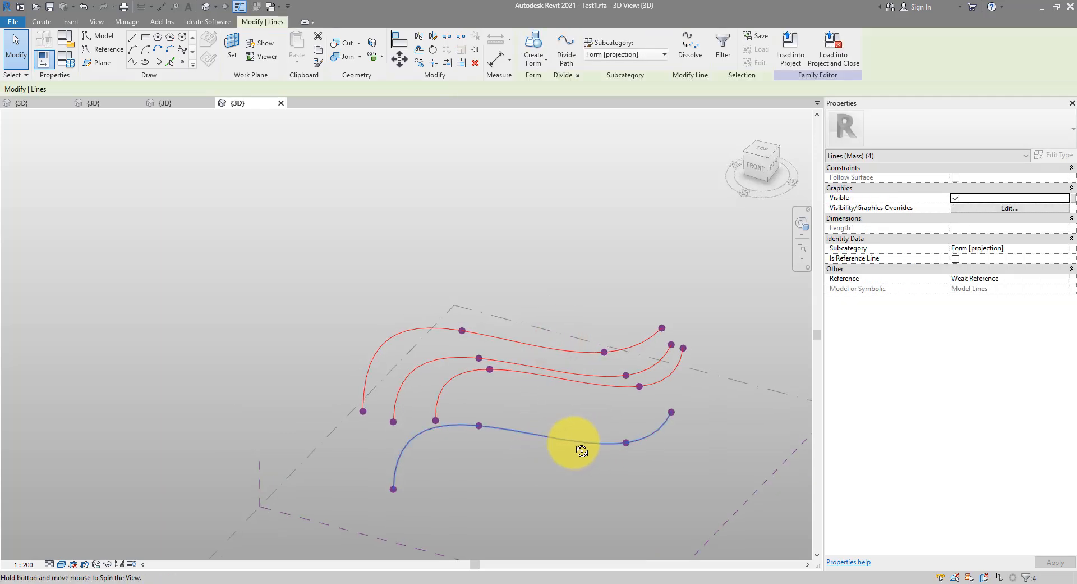
pyautogui.keyDown('shift'); pyautogui.moveTo(571, 440); pyautogui.dragTo(481, 453, button='middle'); pyautogui.keyUp('shift')
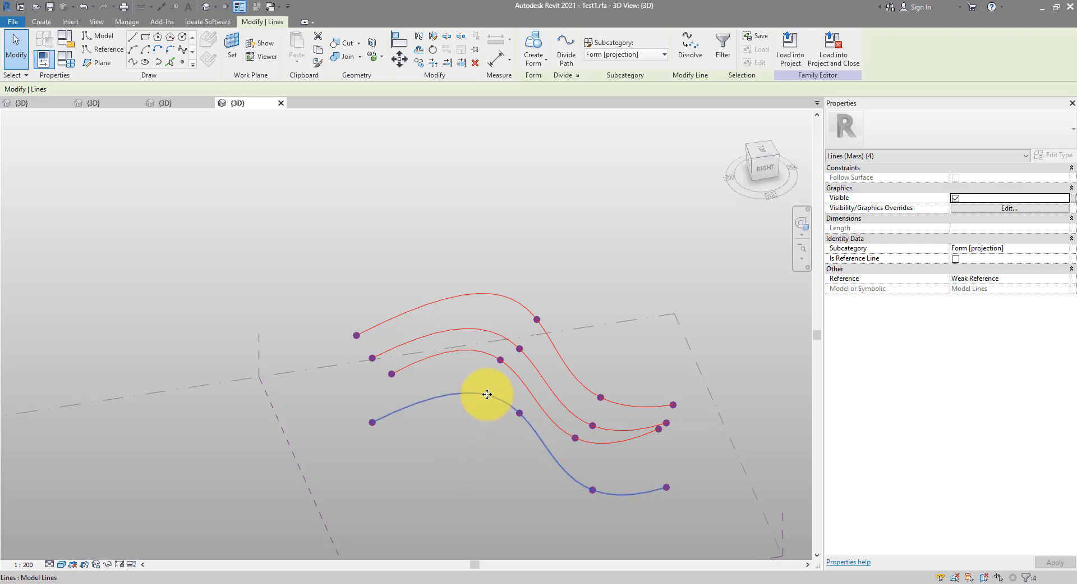
pyautogui.click(565, 68)
# Set the number of nodes on all four divided paths to 12
pyautogui.keyDown('shift'); pyautogui.moveTo(500, 437); pyautogui.dragTo(596, 409, button='middle'); pyautogui.keyUp('shift')
pyautogui.scroll(4, 583, 399)
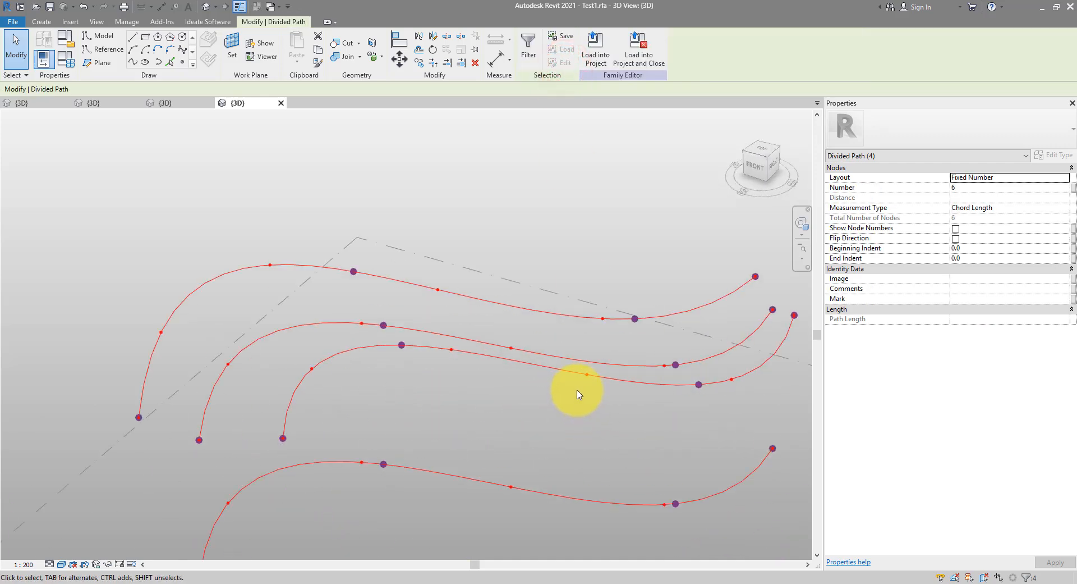
pyautogui.scroll(2, 579, 394)
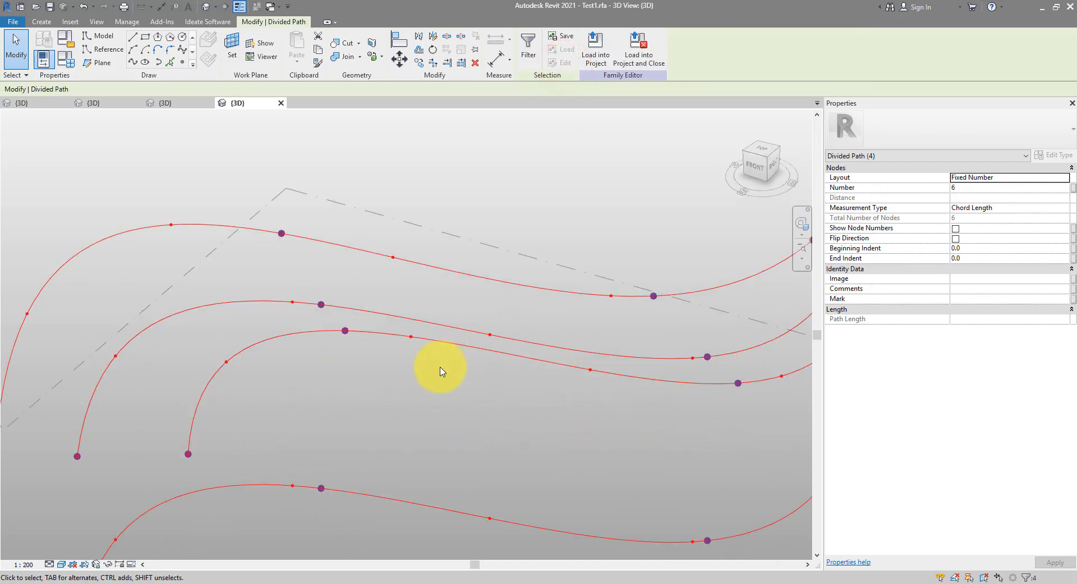
pyautogui.scroll(-3, 442, 371)
pyautogui.click(986, 187)
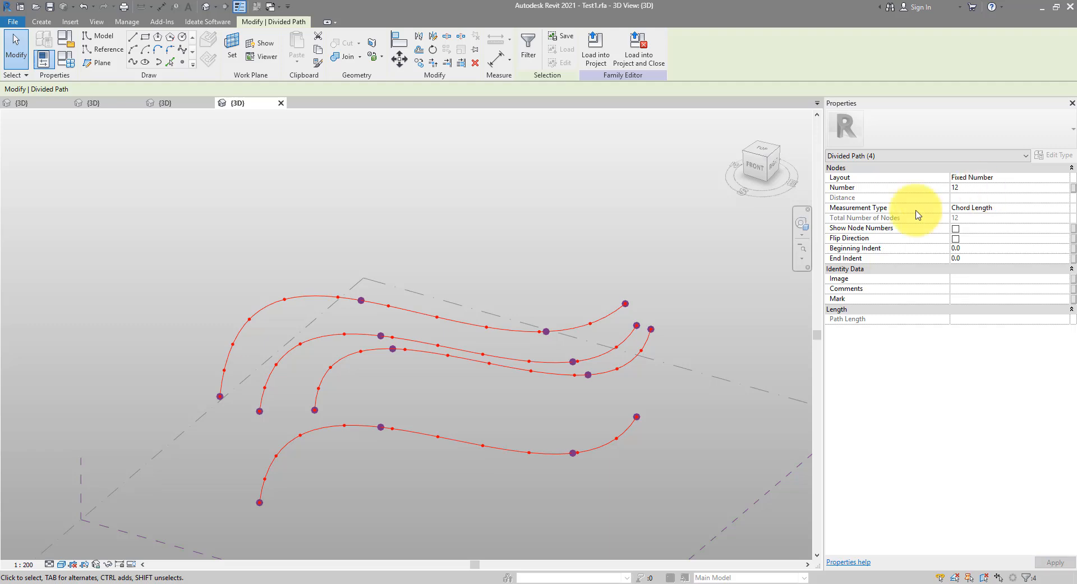
pyautogui.keyDown('shift'); pyautogui.moveTo(651, 304); pyautogui.dragTo(507, 371, button='middle'); pyautogui.keyUp('shift')
pyautogui.click(544, 339)
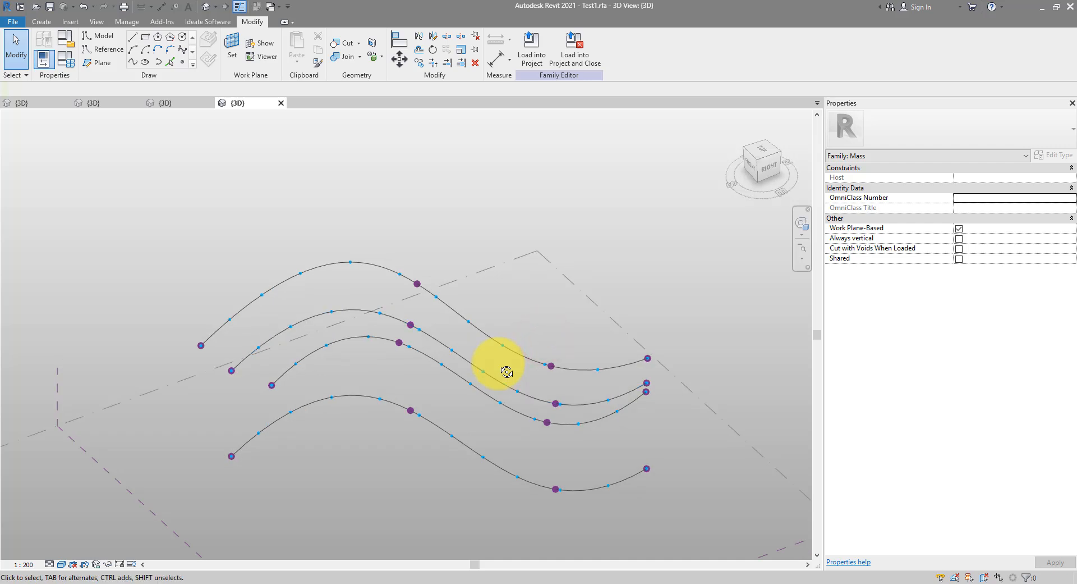
# Place Tree 2 on the path nodes: base, outer and inner tips on second nodes, the remaining tips on the middle path's third and first nodes
pyautogui.click(41, 21)
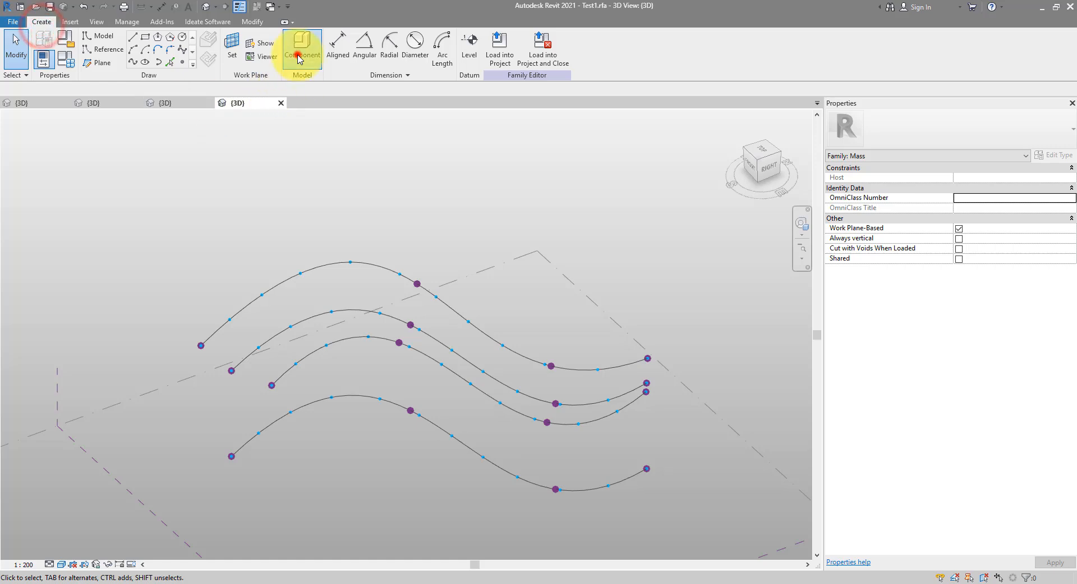
pyautogui.click(299, 59)
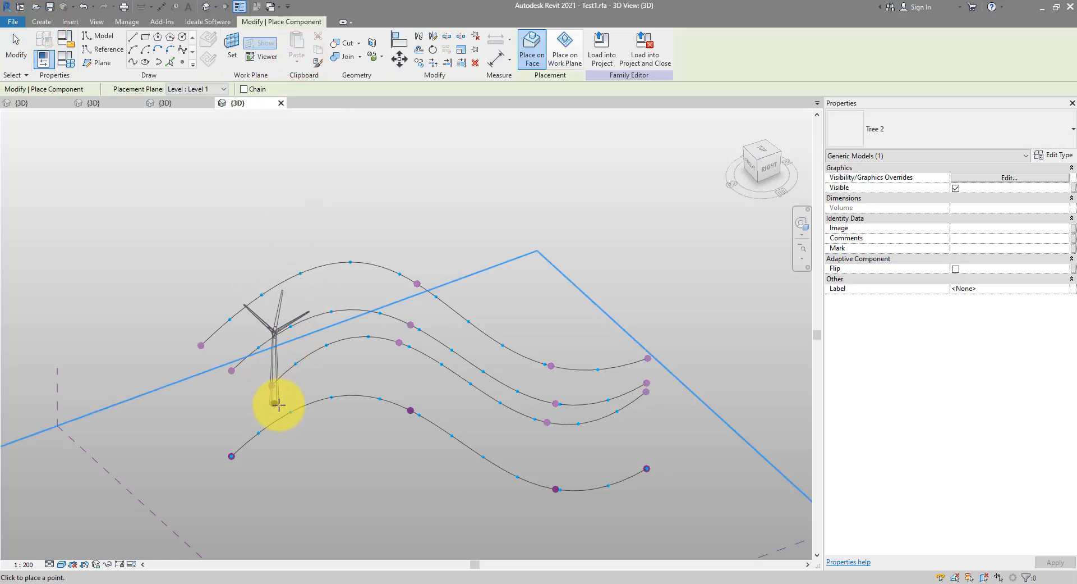
pyautogui.keyDown('shift'); pyautogui.moveTo(291, 405); pyautogui.dragTo(262, 406, button='middle'); pyautogui.keyUp('shift')
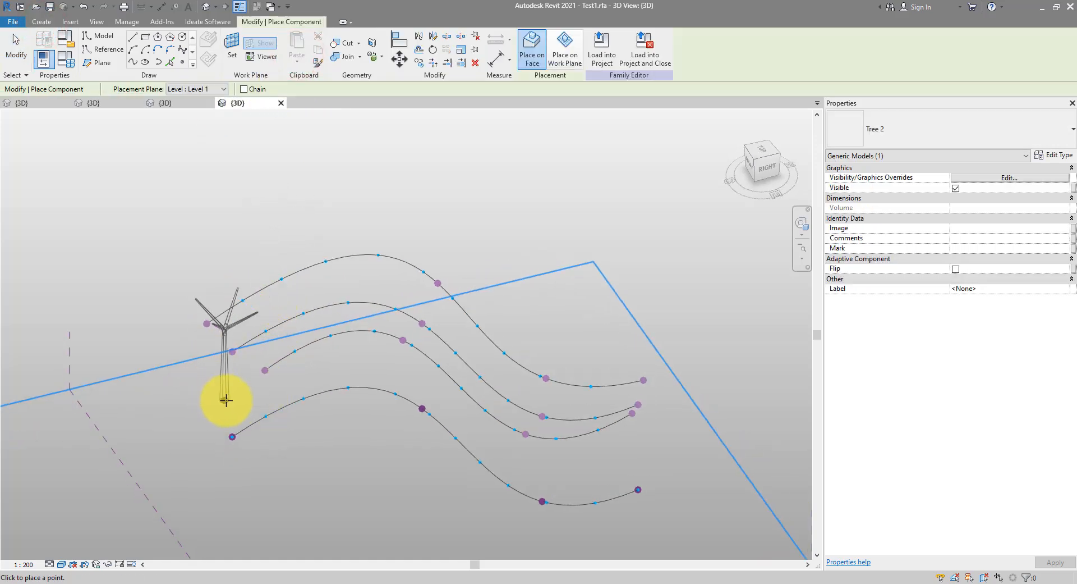
pyautogui.click(231, 418)
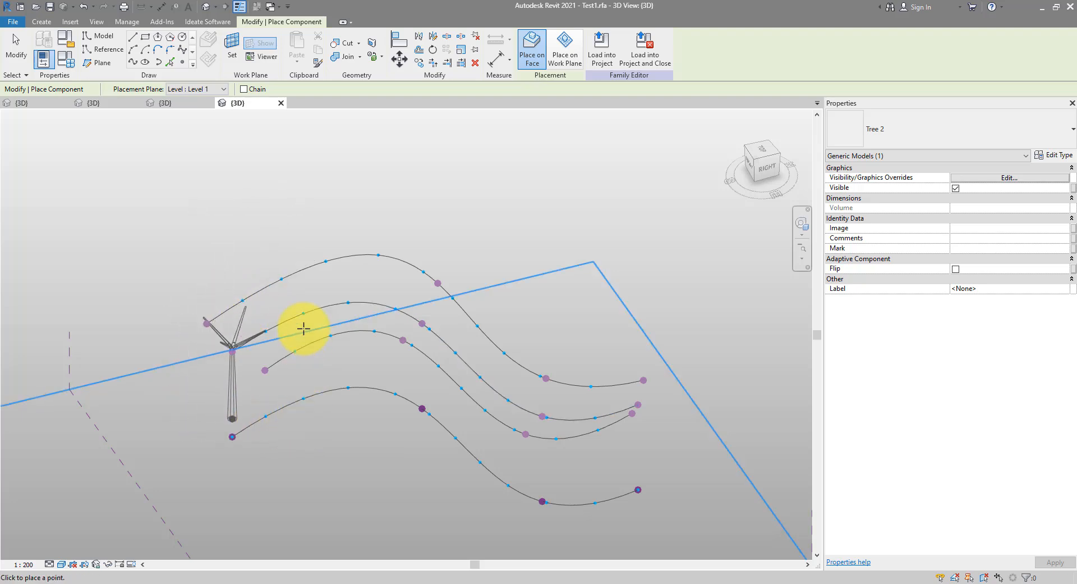
pyautogui.click(266, 417)
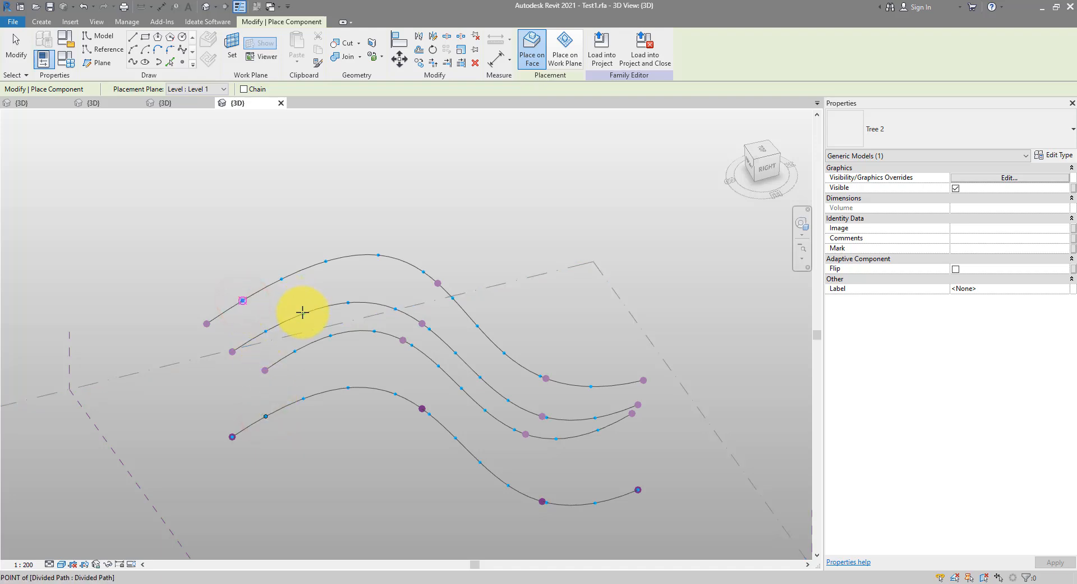
pyautogui.click(303, 312)
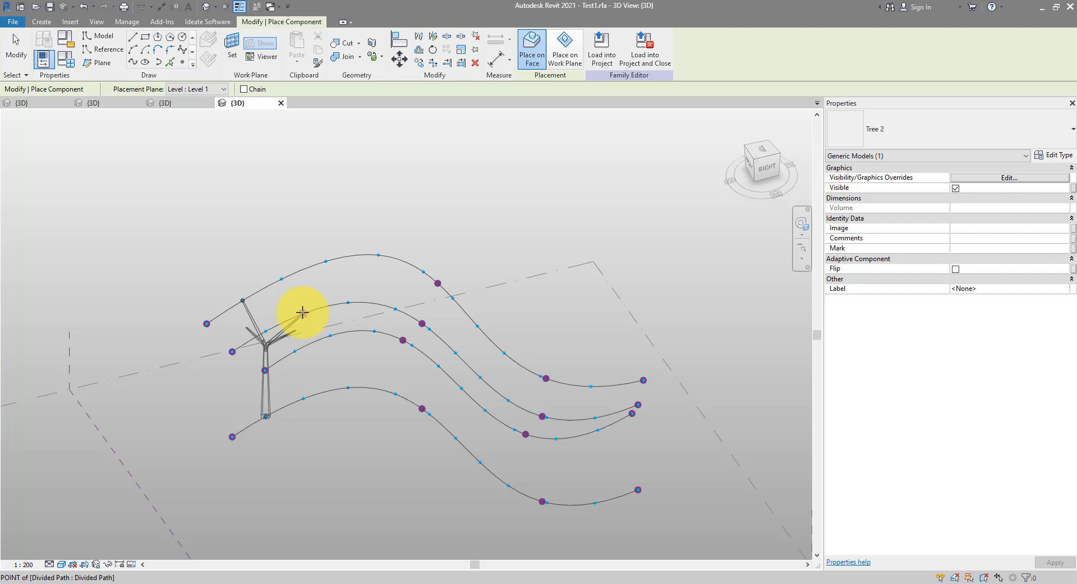
pyautogui.click(294, 352)
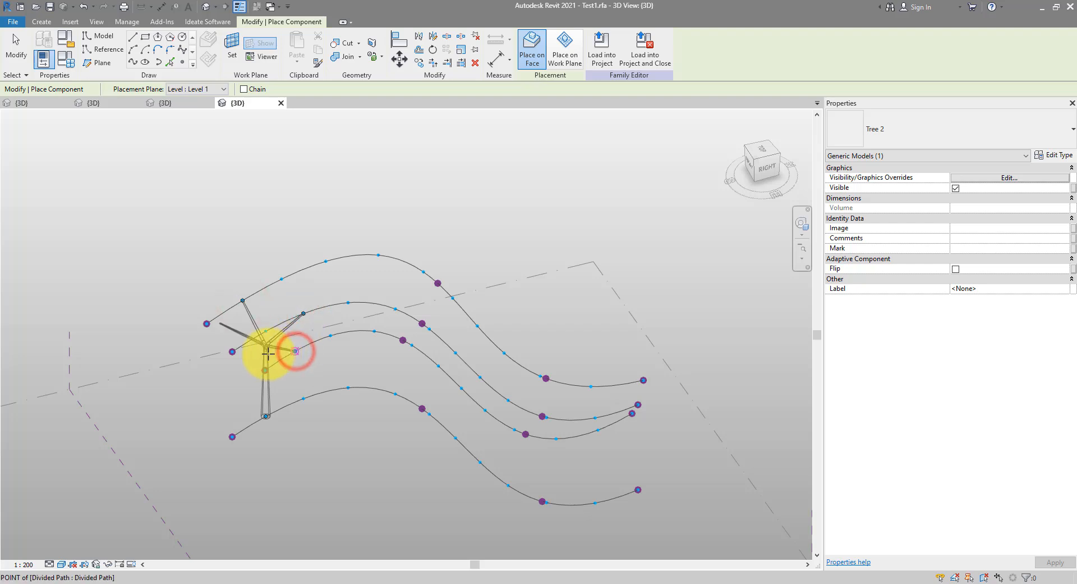
pyautogui.click(231, 351)
pyautogui.press('Escape')
pyautogui.press('Escape')
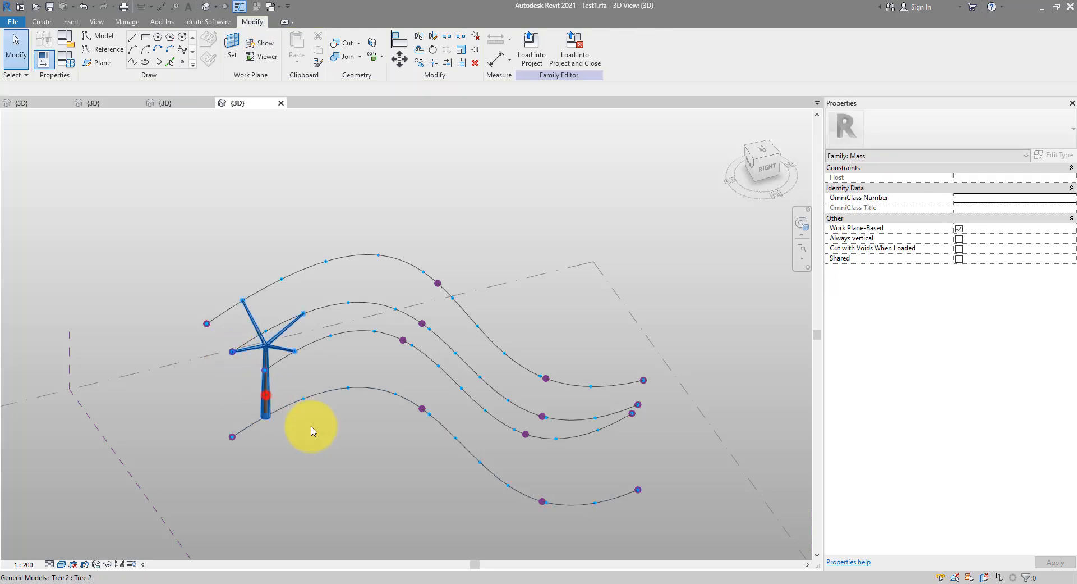
pyautogui.keyDown('shift'); pyautogui.moveTo(310, 441); pyautogui.dragTo(243, 377, button='middle'); pyautogui.keyUp('shift')
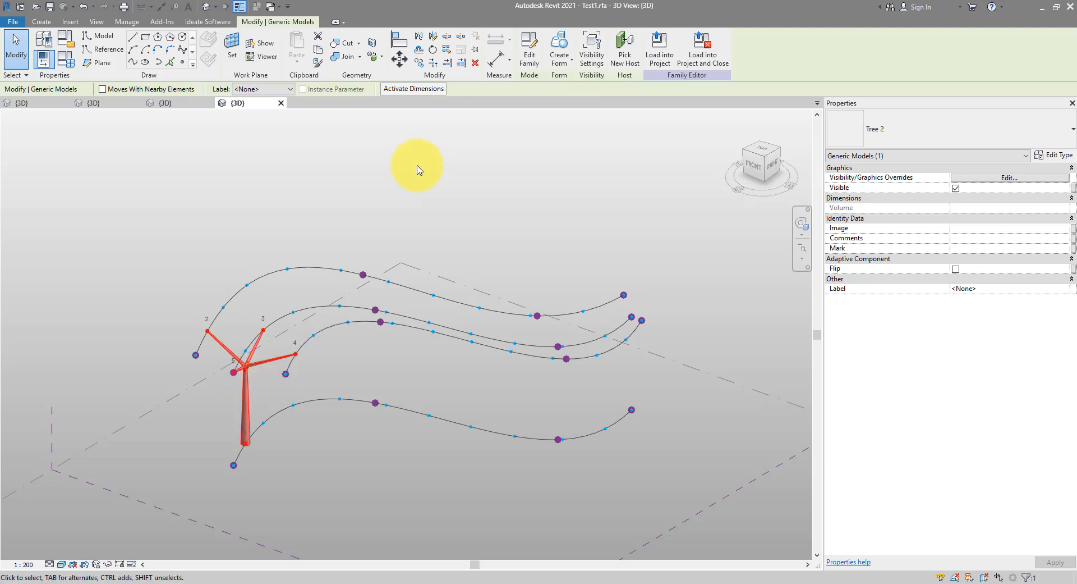
# Repeat the placed Tree 2 along the four divided paths
pyautogui.click(447, 51)
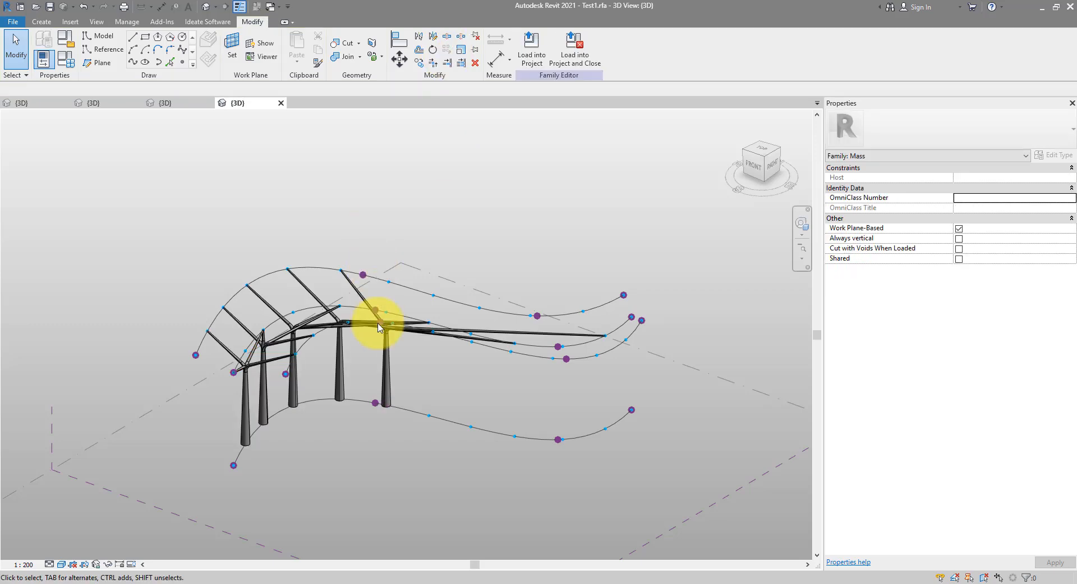
pyautogui.keyDown('shift'); pyautogui.moveTo(373, 319); pyautogui.dragTo(337, 270, button='middle'); pyautogui.keyUp('shift')
pyautogui.keyDown('shift'); pyautogui.moveTo(411, 386); pyautogui.dragTo(529, 414, button='middle'); pyautogui.keyUp('shift')
pyautogui.scroll(4, 399, 364)
pyautogui.scroll(-4, 398, 361)
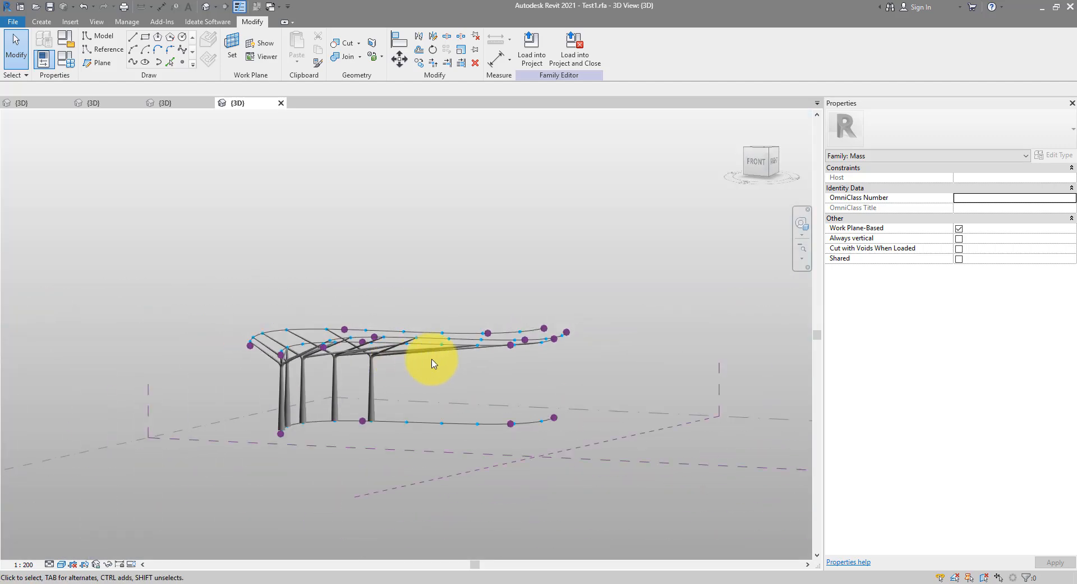
# Examine the branch tips of the repeated trees along the middle path and the start points of the upper paths
pyautogui.keyDown('shift'); pyautogui.moveTo(428, 361); pyautogui.dragTo(319, 451, button='middle'); pyautogui.keyUp('shift')
pyautogui.scroll(5, 270, 373)
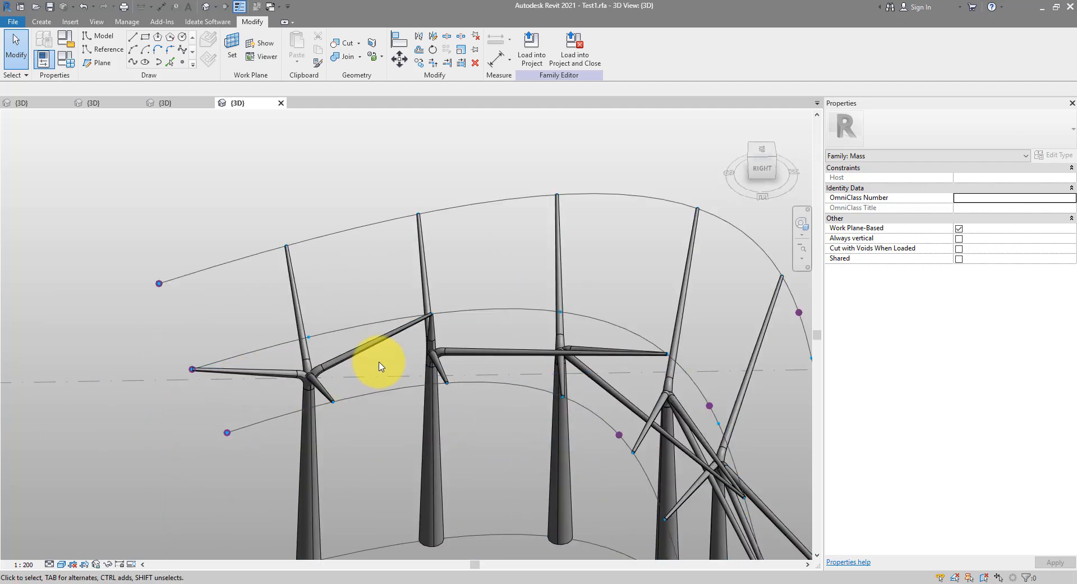
pyautogui.keyDown('shift'); pyautogui.moveTo(379, 365); pyautogui.dragTo(408, 361, button='middle'); pyautogui.keyUp('shift')
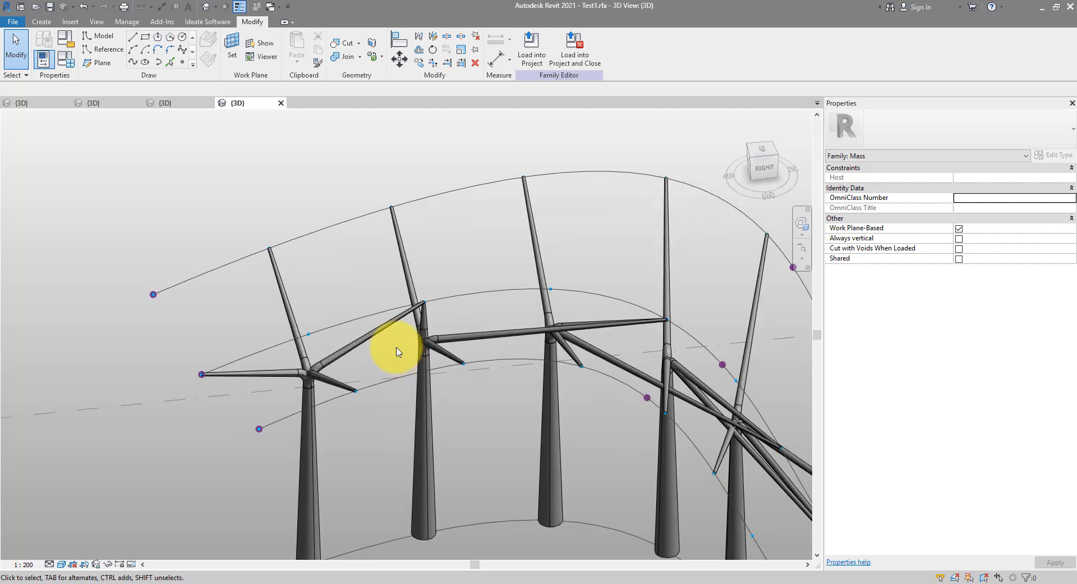
pyautogui.moveTo(252, 308); pyautogui.dragTo(329, 354)
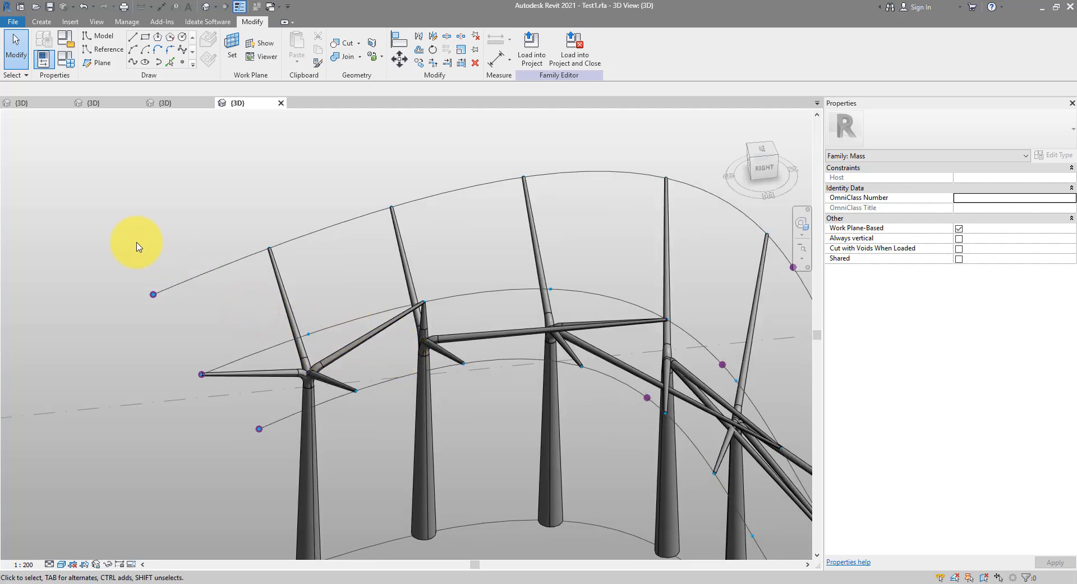
pyautogui.moveTo(133, 242); pyautogui.dragTo(200, 315)
pyautogui.moveTo(219, 411); pyautogui.dragTo(283, 451)
pyautogui.click(197, 403)
pyautogui.scroll(-3, 197, 401)
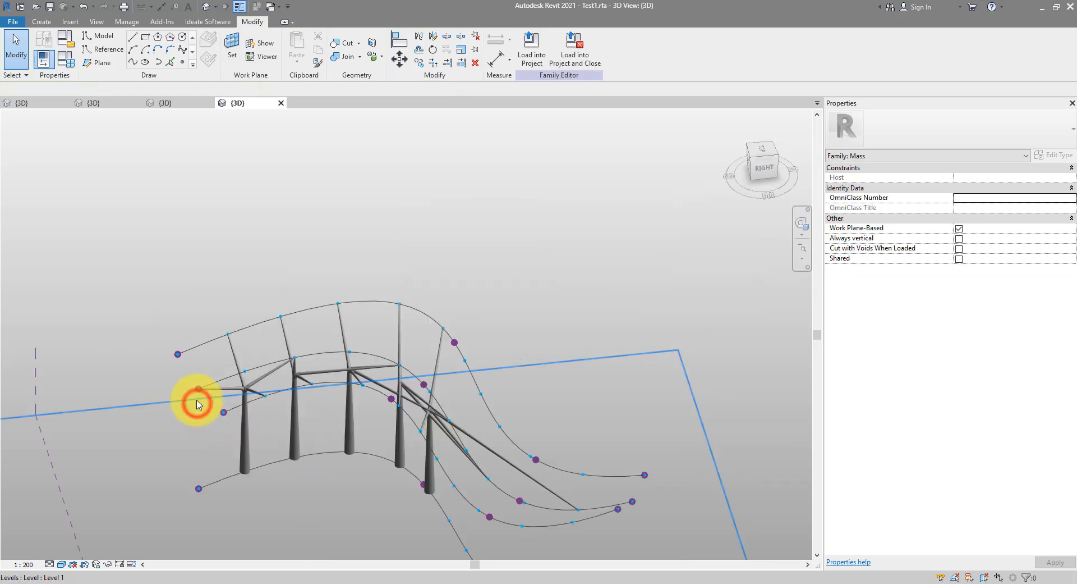
# Undo the repetition of the single tree, keeping the originally placed Tree 2
pyautogui.click(93, 7)
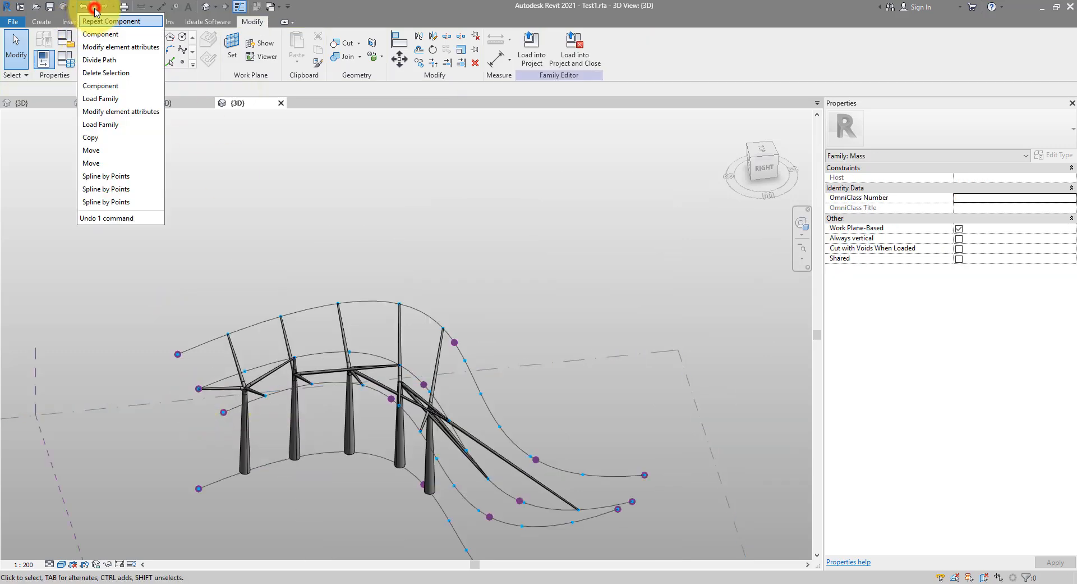
pyautogui.click(99, 34)
pyautogui.scroll(4, 284, 390)
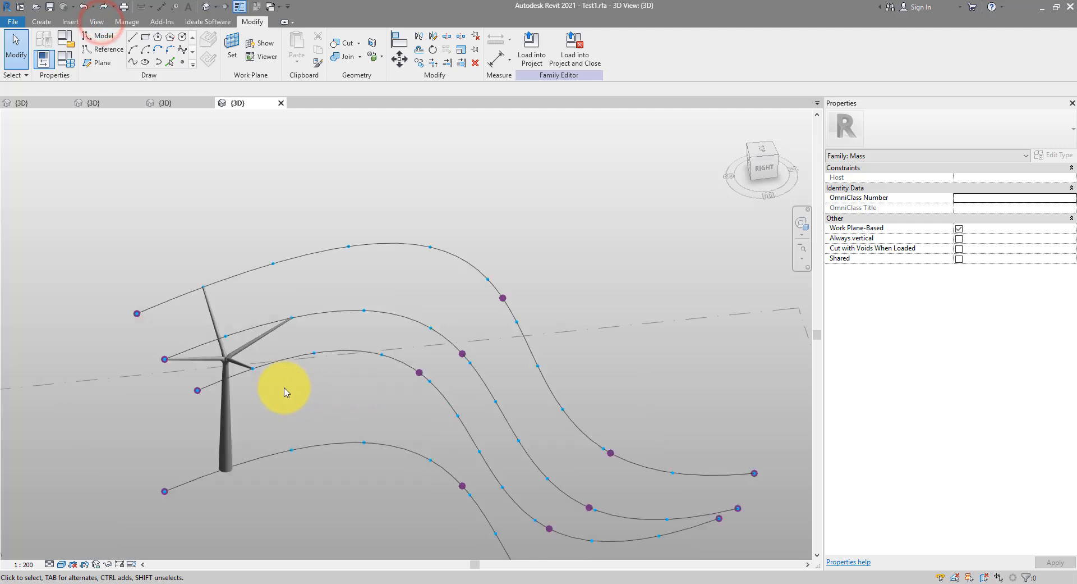
# Place a similar Tree 2: base on the lowest path's fourth node, tips on middle third, outer fourth, middle fifth and inner fourth nodes
pyautogui.click(227, 354)
pyautogui.rightClick(227, 355)
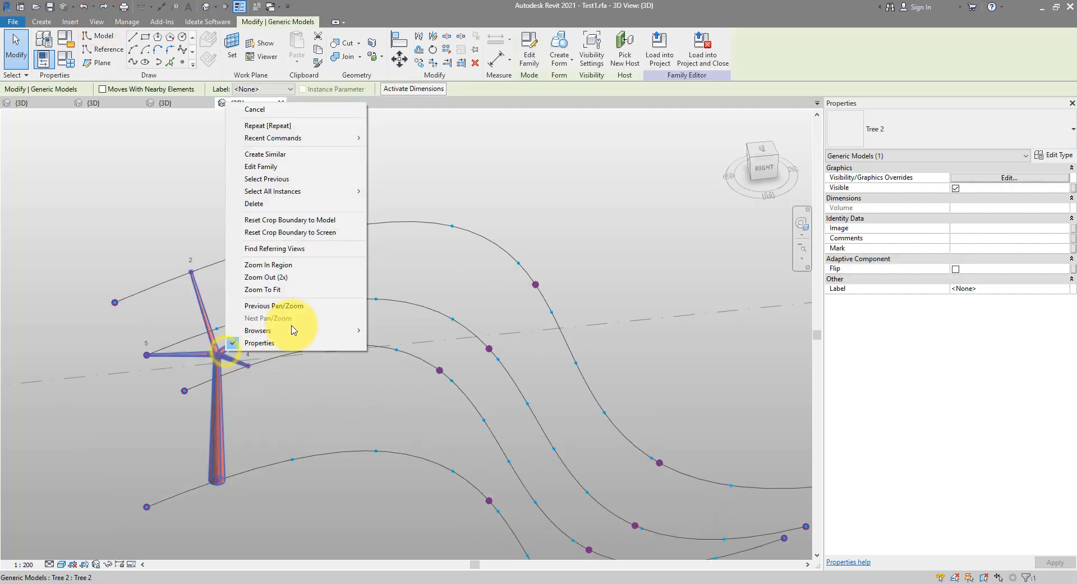
pyautogui.click(275, 154)
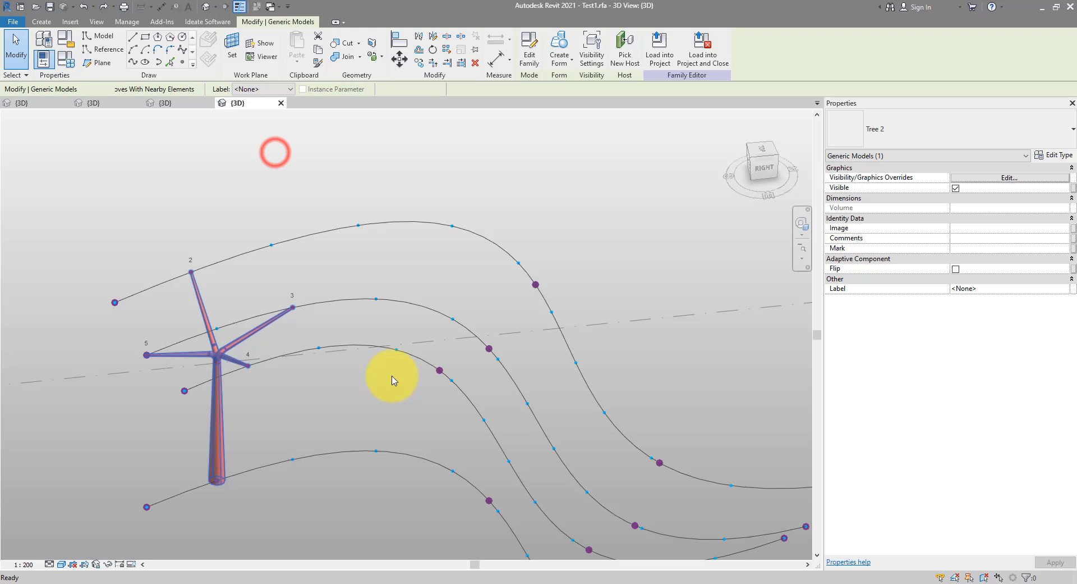
pyautogui.click(376, 451)
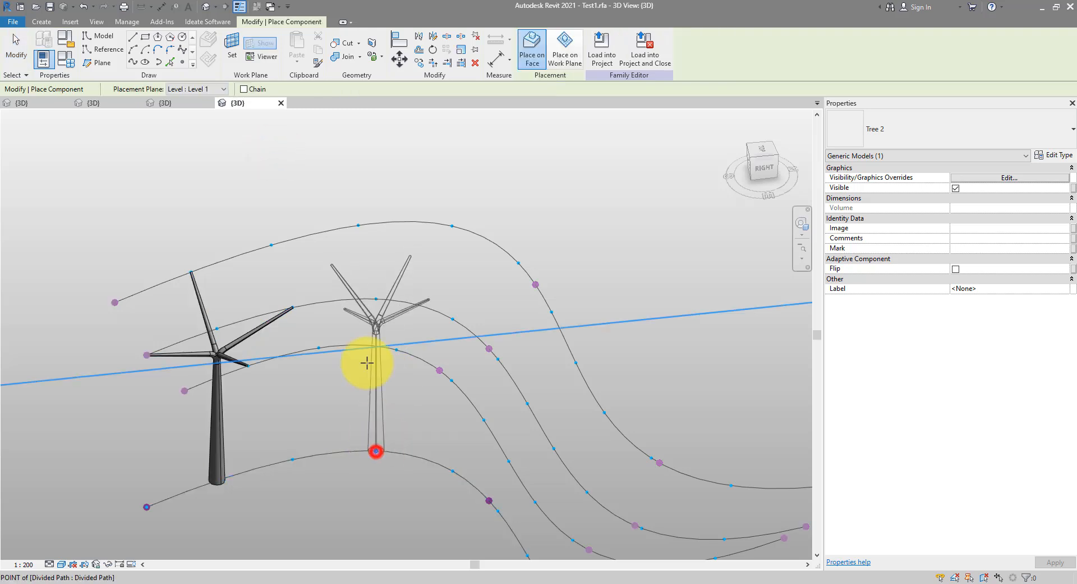
pyautogui.click(293, 308)
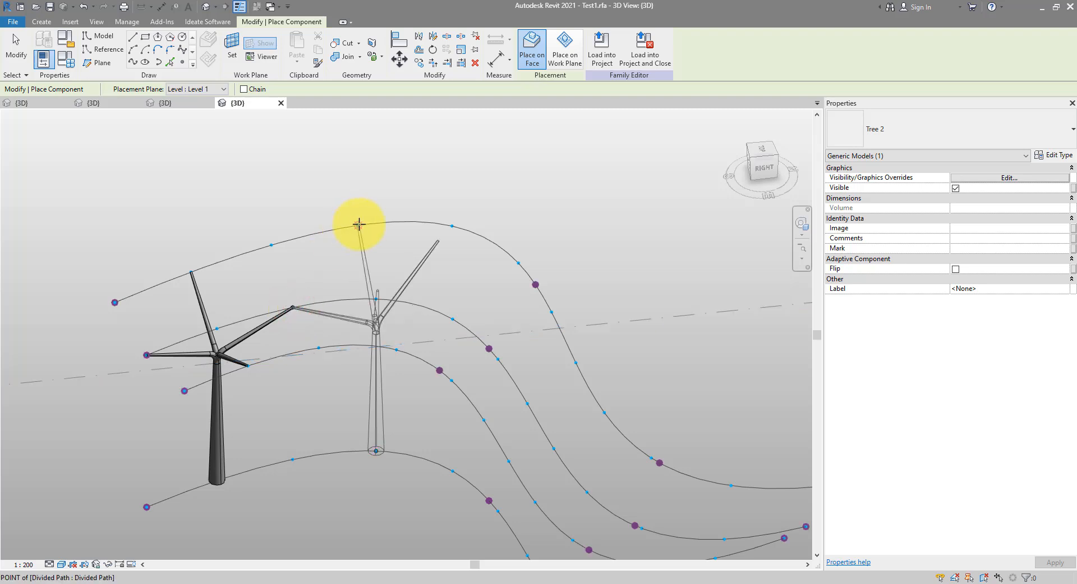
pyautogui.click(453, 319)
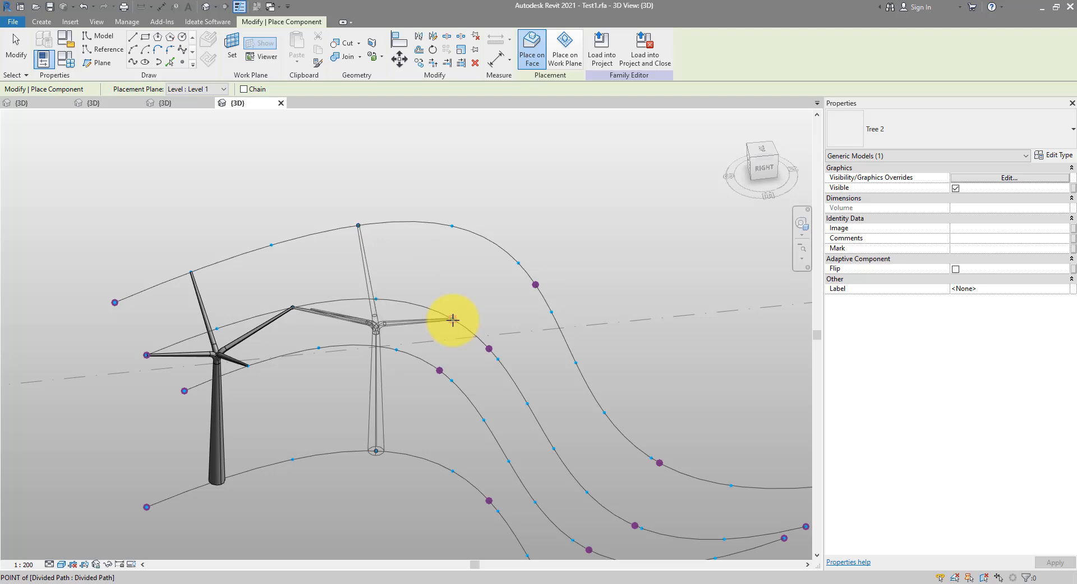
pyautogui.click(395, 350)
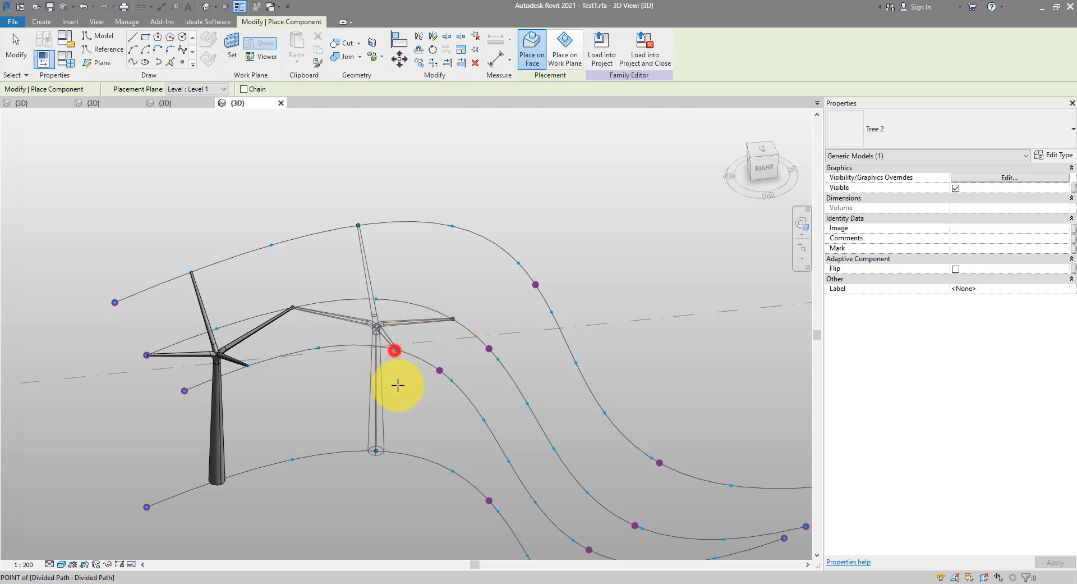
pyautogui.press('Escape')
# Repeat both Tree 2 instances together along the divided paths
pyautogui.click(379, 380)
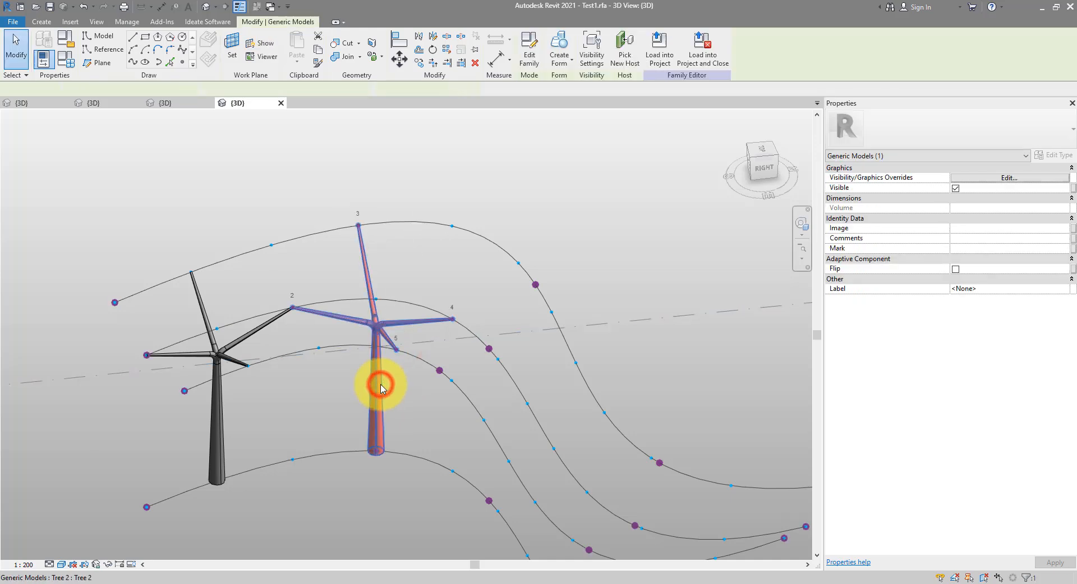
pyautogui.keyDown('ctrl'); pyautogui.click(251, 332); pyautogui.keyUp('ctrl')
pyautogui.keyDown('shift'); pyautogui.moveTo(352, 433); pyautogui.dragTo(409, 397, button='middle'); pyautogui.keyUp('shift')
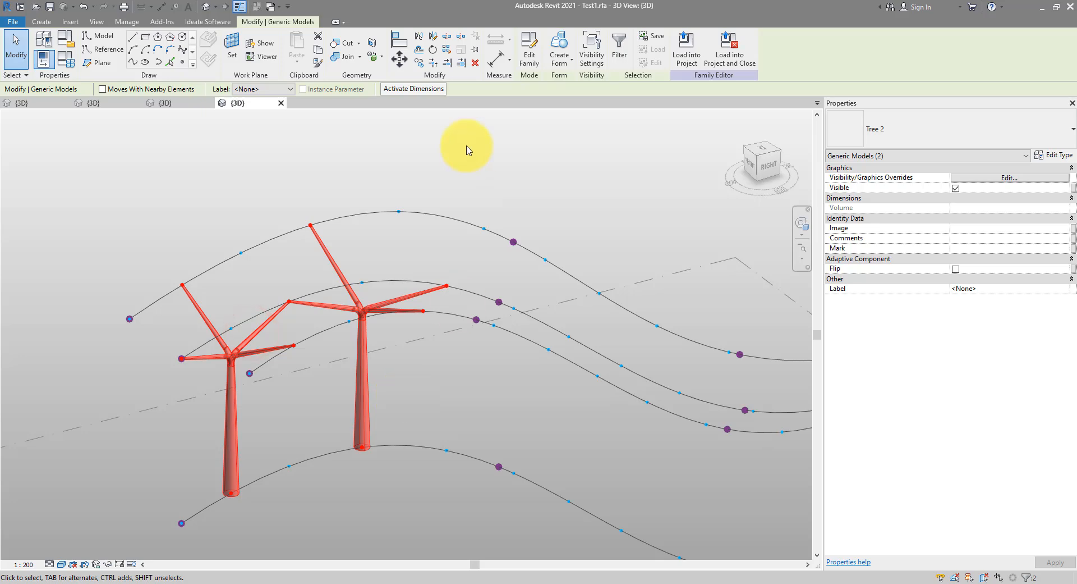
pyautogui.click(446, 50)
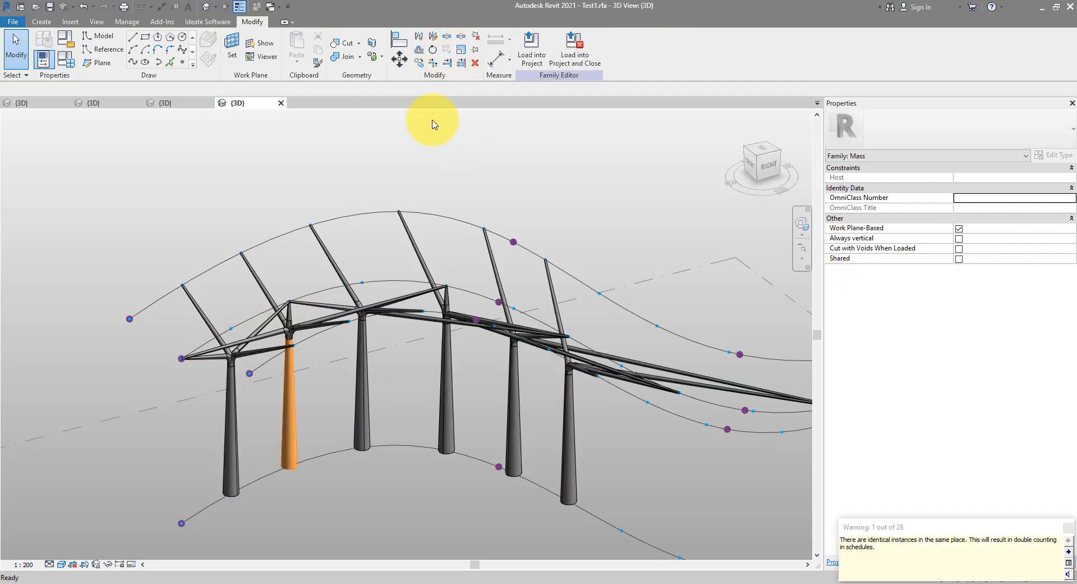
pyautogui.click(439, 142)
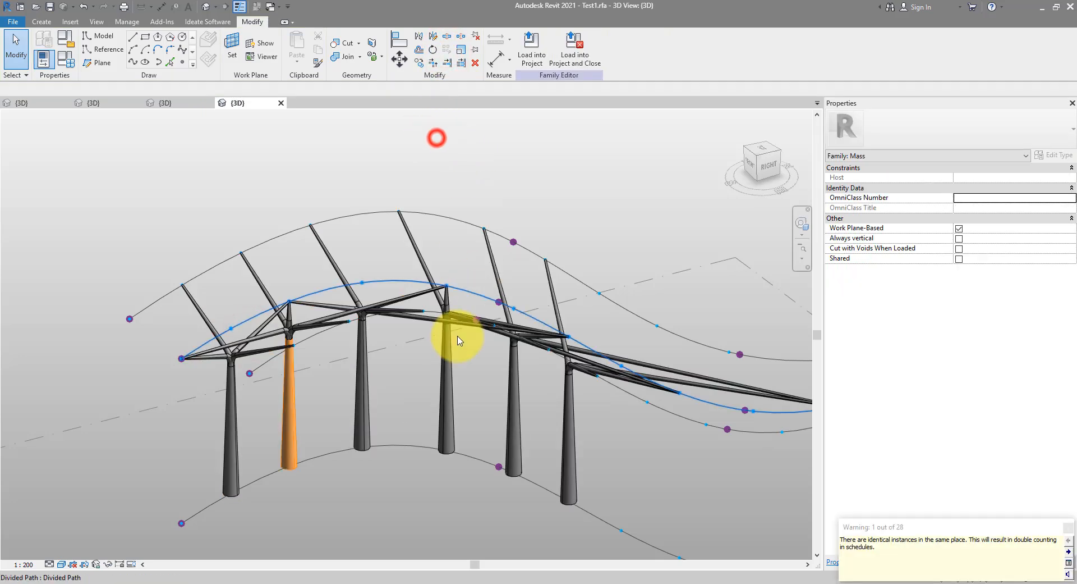
# Inspect the overlapping branches from above and undo the repetition of the two trees
pyautogui.keyDown('shift'); pyautogui.moveTo(413, 315); pyautogui.dragTo(501, 367, button='middle'); pyautogui.keyUp('shift')
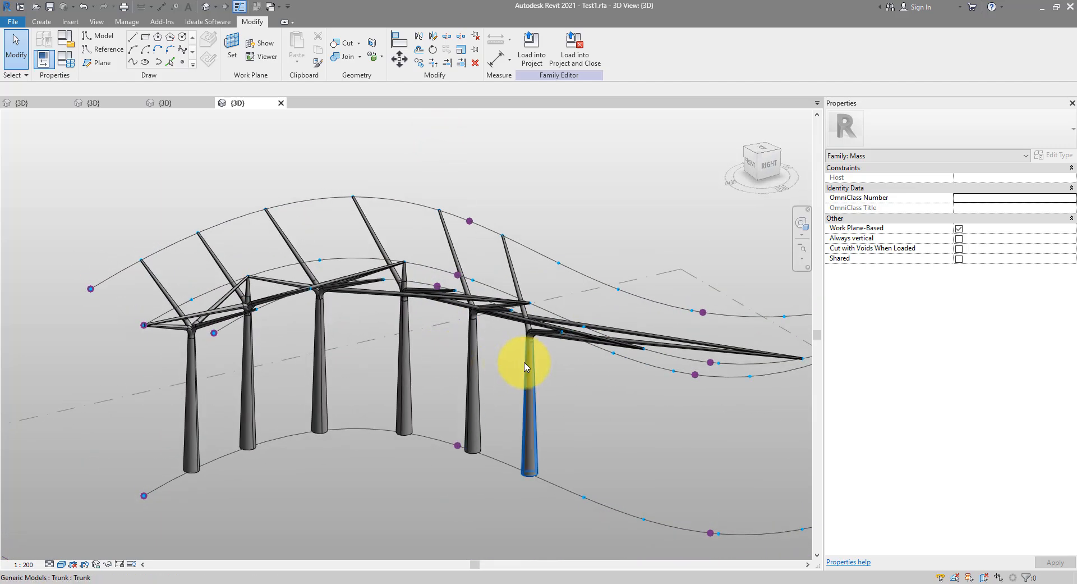
pyautogui.keyDown('shift'); pyautogui.moveTo(411, 170); pyautogui.dragTo(413, 294, button='middle'); pyautogui.keyUp('shift')
pyautogui.keyDown('shift'); pyautogui.moveTo(353, 317); pyautogui.dragTo(365, 389, button='middle'); pyautogui.keyUp('shift')
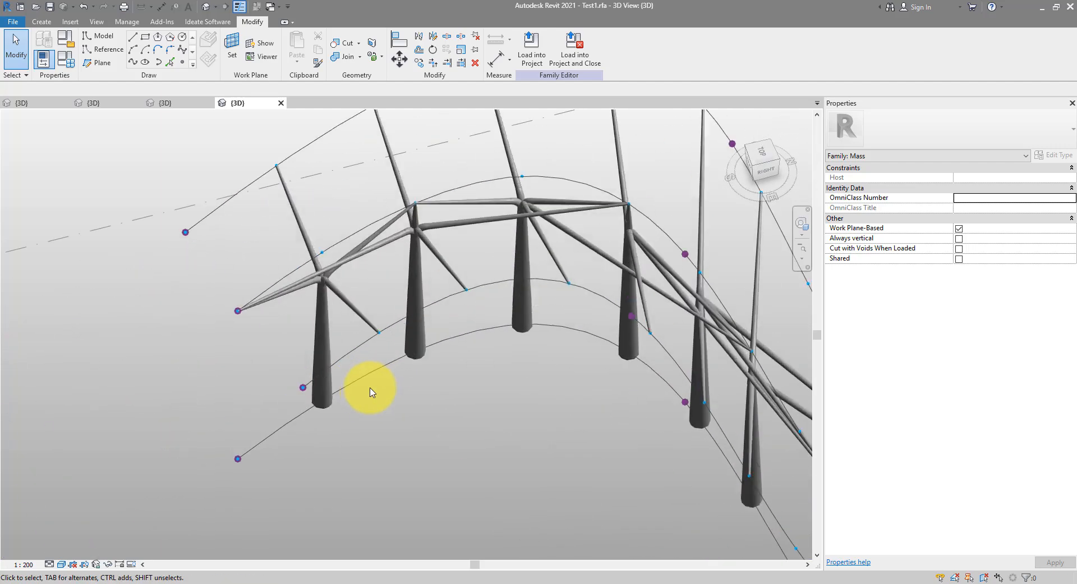
pyautogui.click(83, 7)
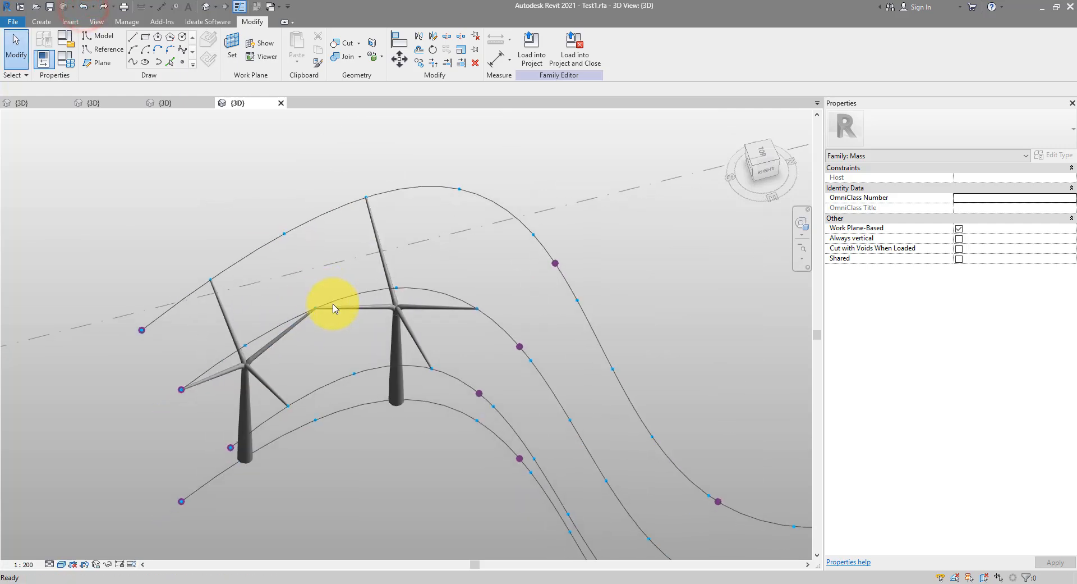
# Examine the first tree's numbered placement points and the divided paths that host them
pyautogui.click(259, 358)
pyautogui.scroll(3, 258, 370)
pyautogui.moveTo(264, 373); pyautogui.dragTo(348, 333, button='middle')
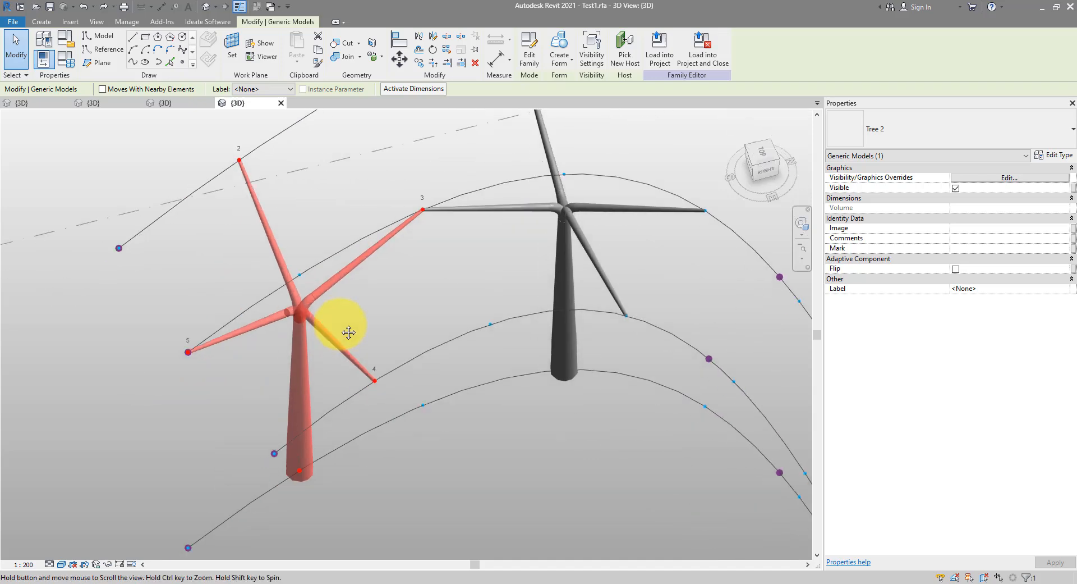
pyautogui.moveTo(360, 291); pyautogui.dragTo(406, 310, button='middle')
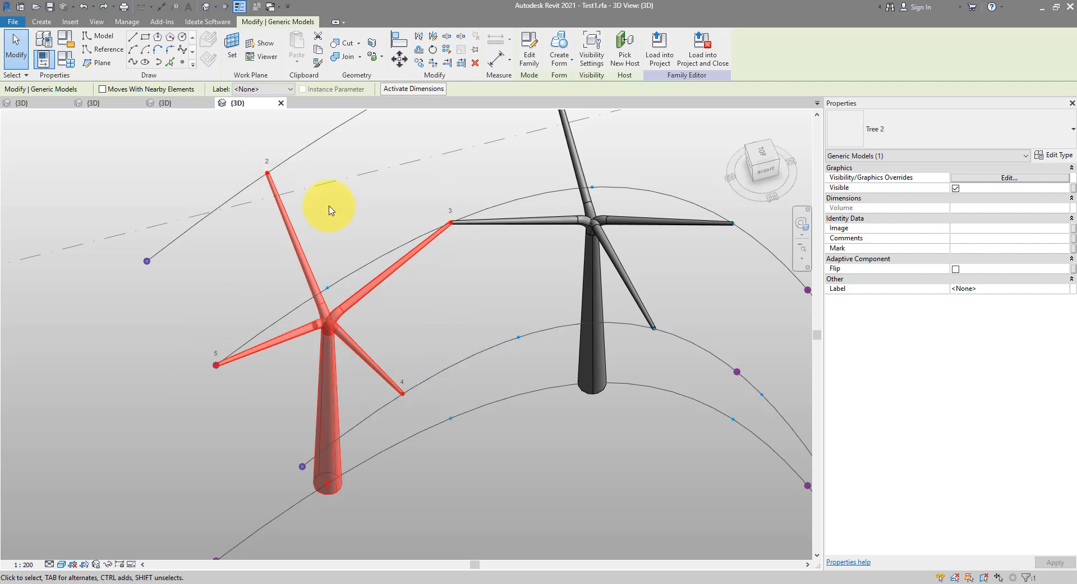
pyautogui.click(283, 162)
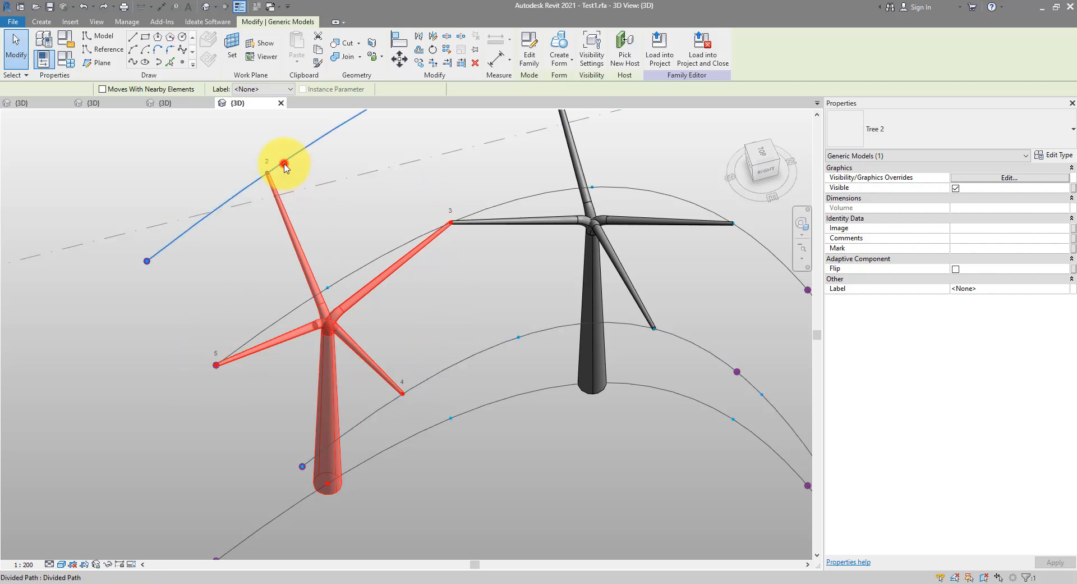
pyautogui.click(393, 250)
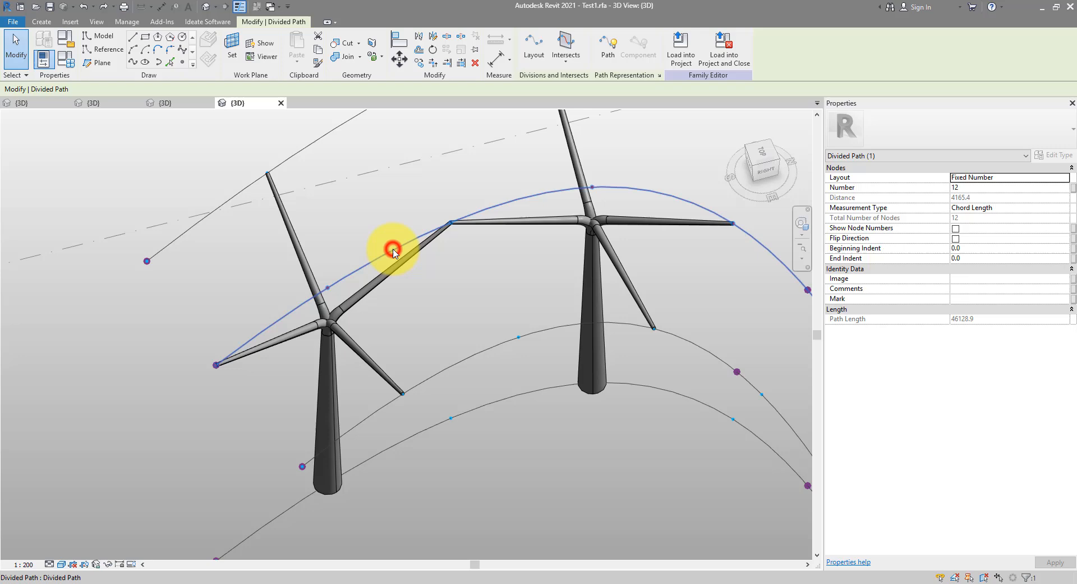
pyautogui.click(451, 365)
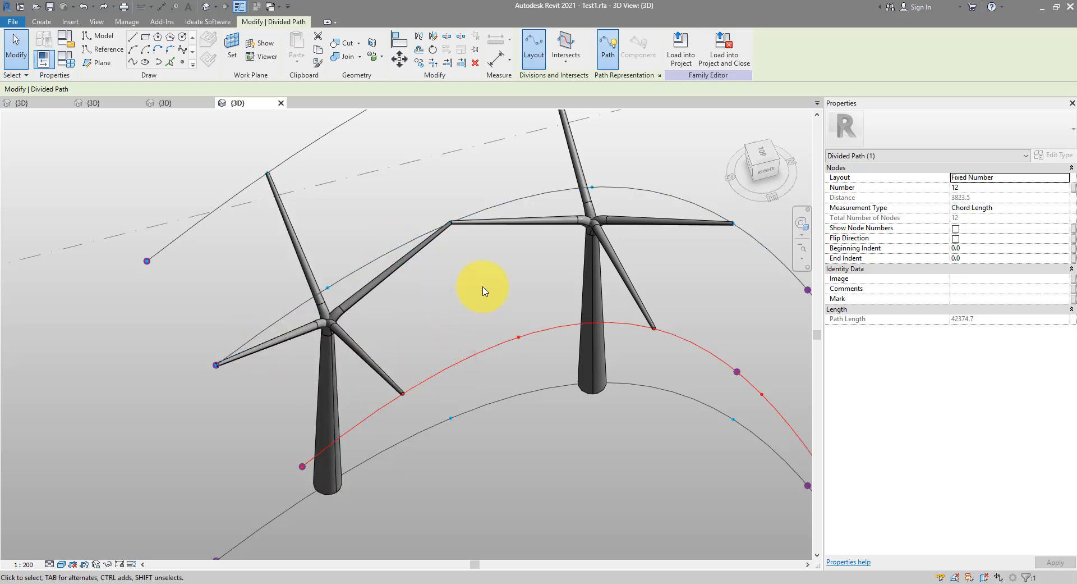
pyautogui.keyDown('shift'); pyautogui.moveTo(480, 288); pyautogui.dragTo(332, 361, button='middle'); pyautogui.keyUp('shift')
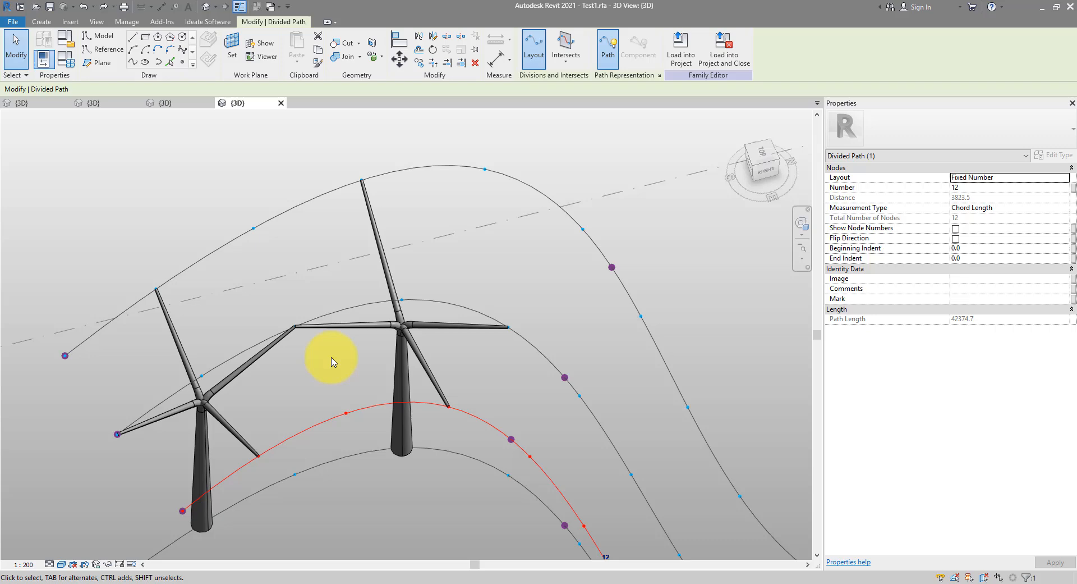
# Check the second tree's placement point order and delete that tree
pyautogui.click(397, 326)
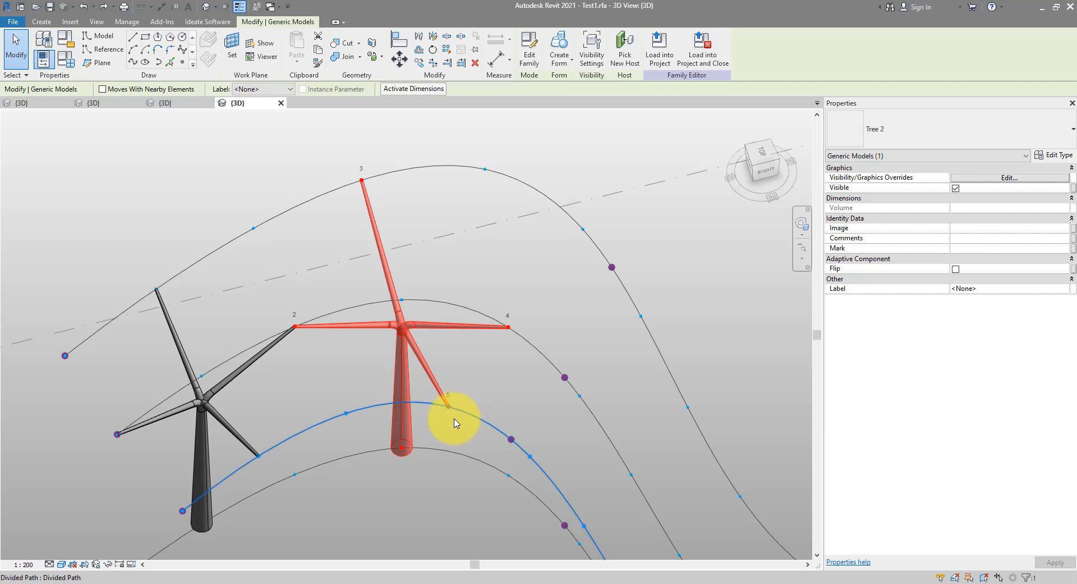
pyautogui.moveTo(377, 345); pyautogui.dragTo(416, 335, button='middle')
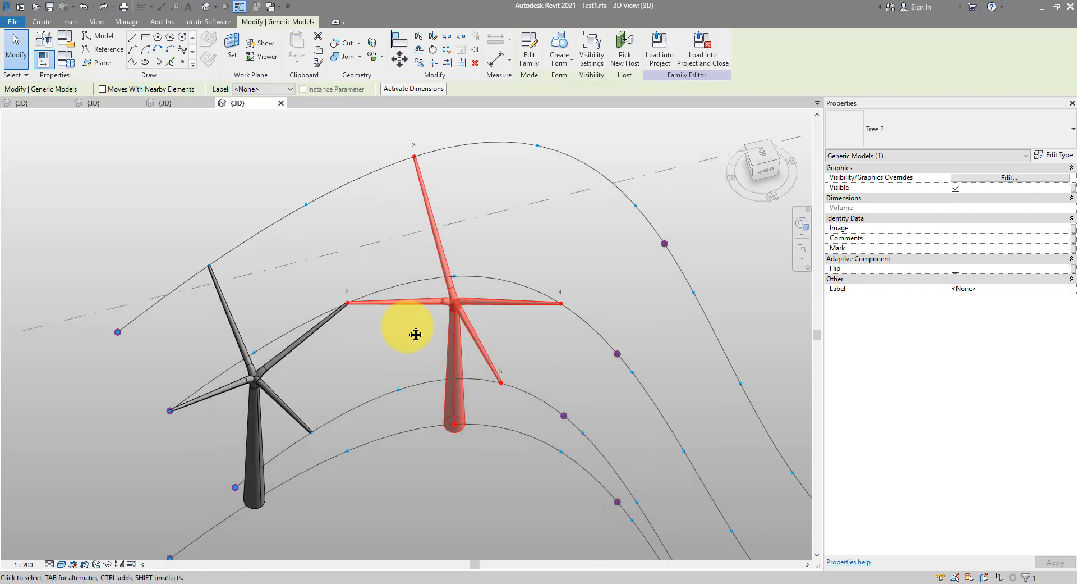
pyautogui.press('Delete')
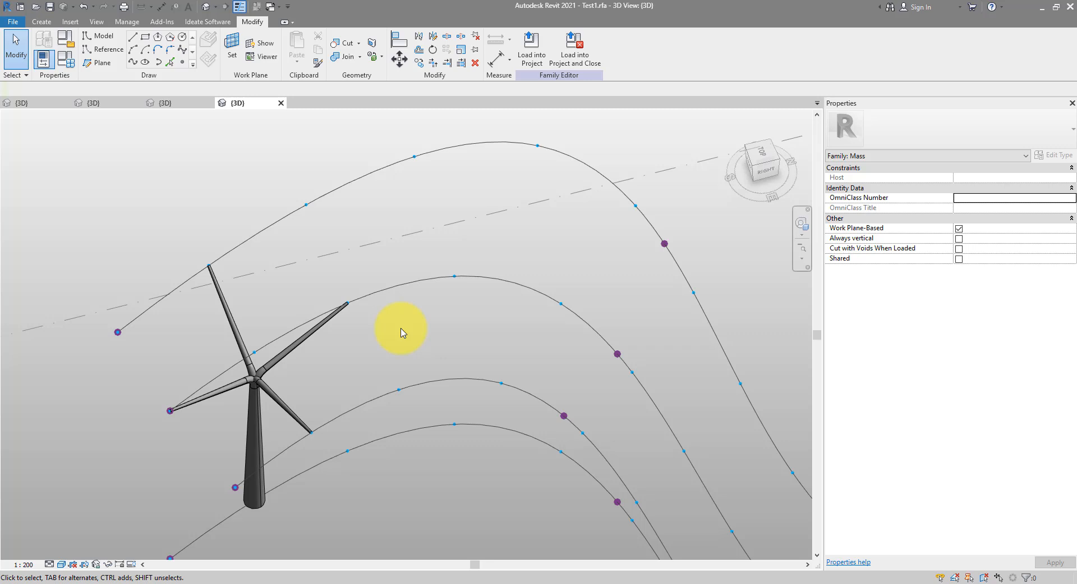
pyautogui.click(302, 368)
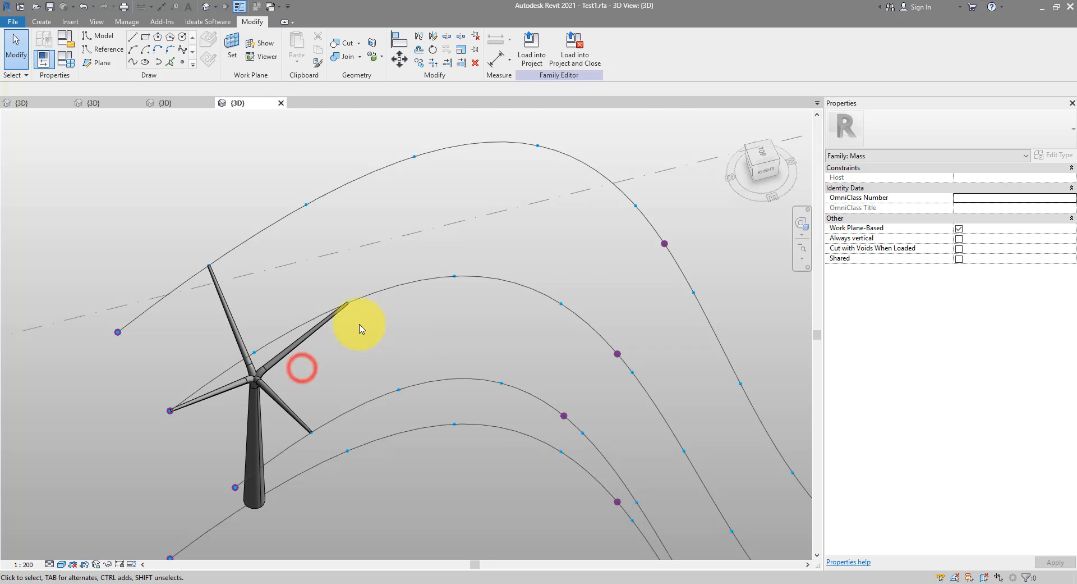
# Place a similar Tree 2 two nodes along the divided paths, hosting its fifth point on the first tree's point 3 node
pyautogui.click(307, 336)
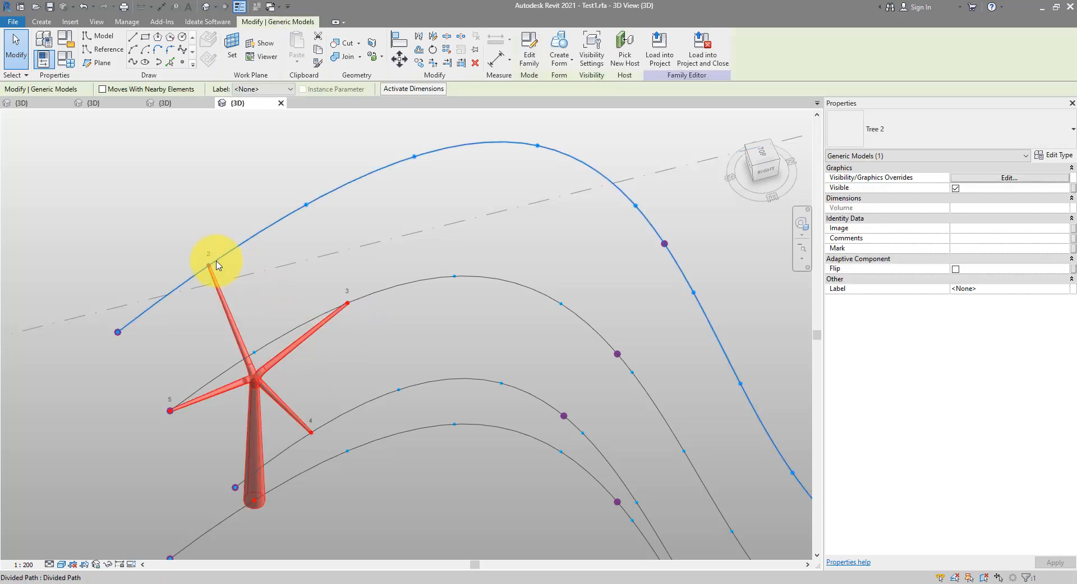
pyautogui.click(327, 290)
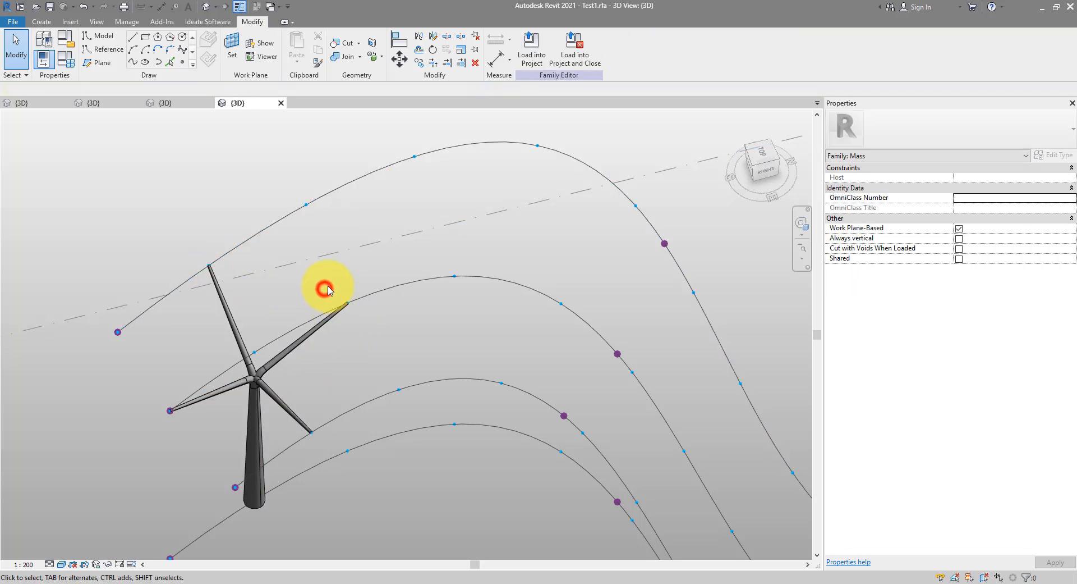
pyautogui.rightClick(297, 344)
pyautogui.click(349, 147)
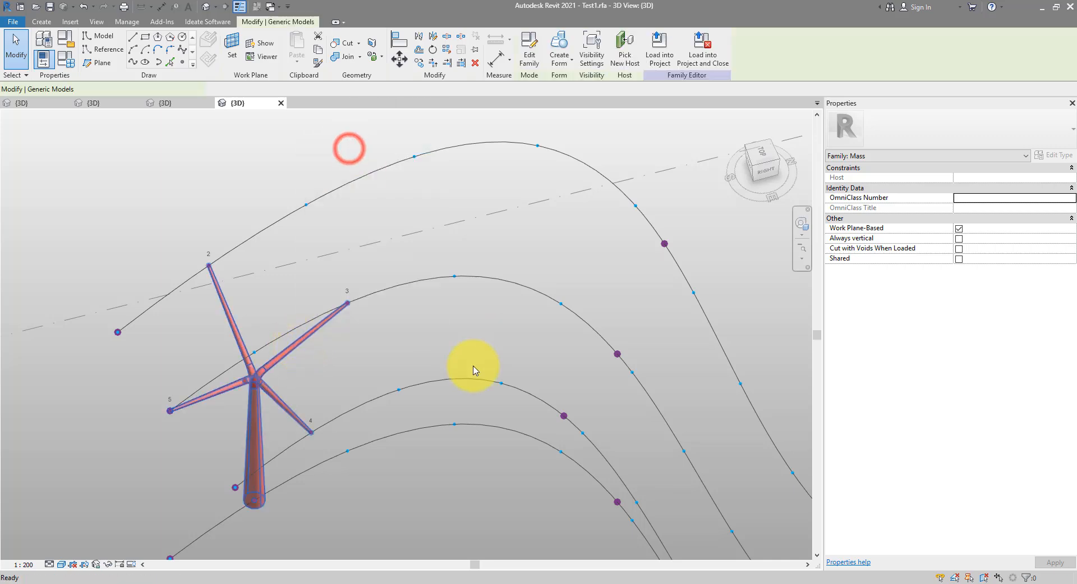
pyautogui.click(452, 423)
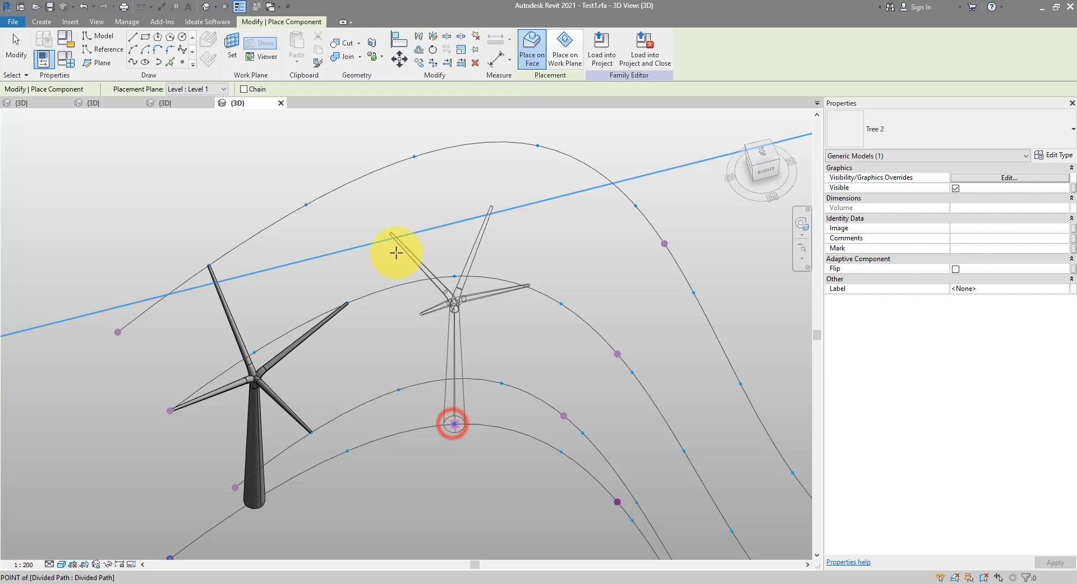
pyautogui.click(413, 157)
pyautogui.click(560, 303)
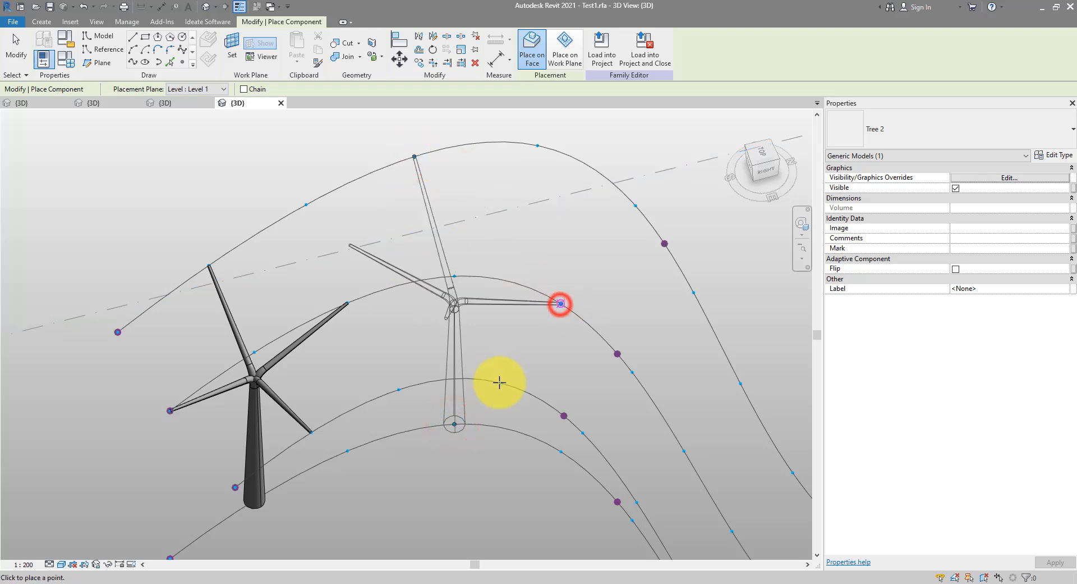
pyautogui.click(499, 382)
pyautogui.click(348, 303)
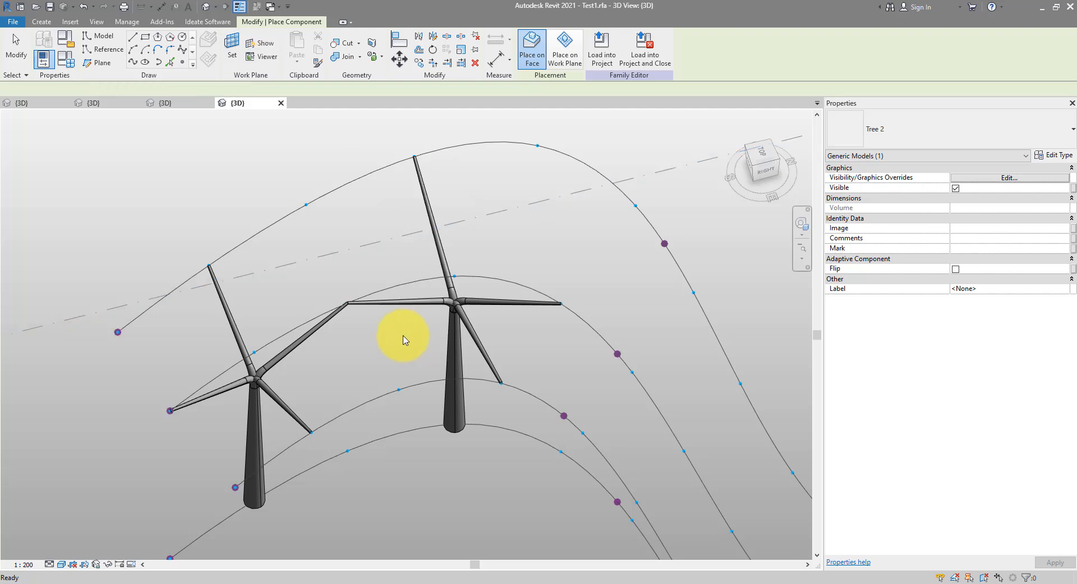
# Select both Tree 2 instances and repeat them along the divided paths
pyautogui.scroll(-2, 393, 335)
pyautogui.press('Escape')
pyautogui.click(346, 346)
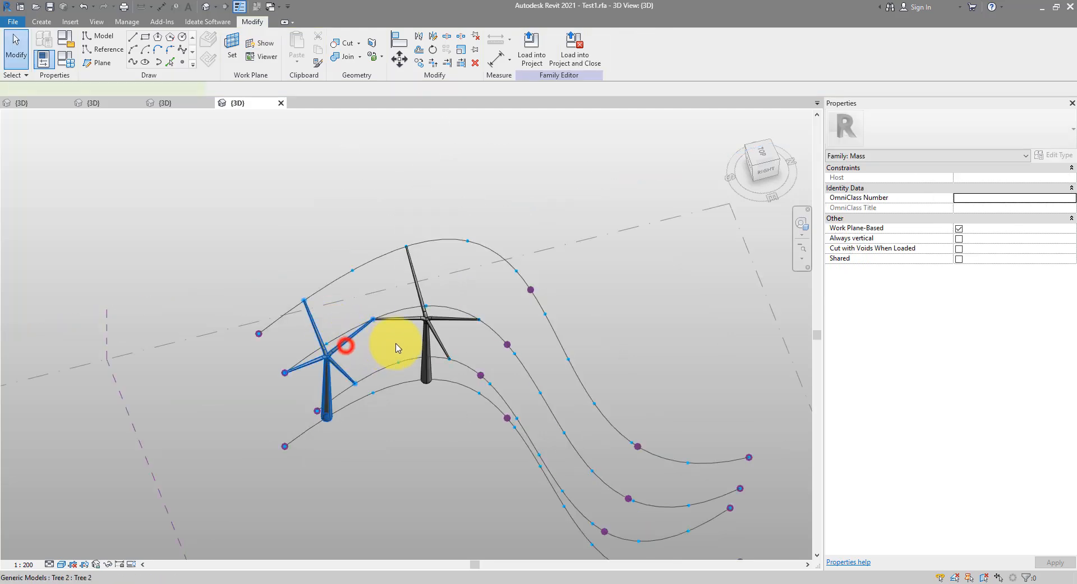
pyautogui.keyDown('ctrl'); pyautogui.click(426, 324); pyautogui.keyUp('ctrl')
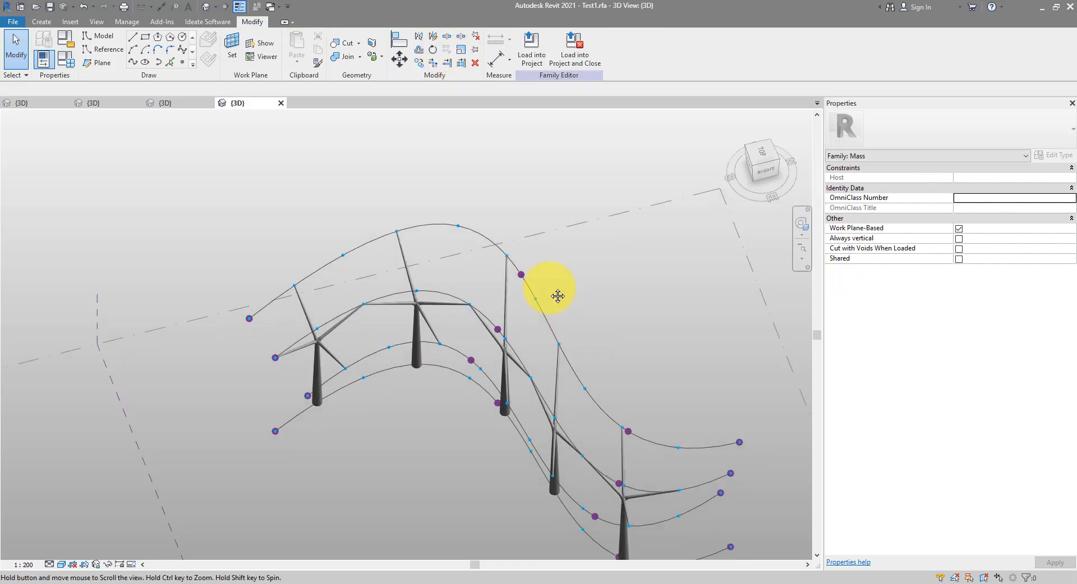
pyautogui.keyDown('shift'); pyautogui.moveTo(558, 293); pyautogui.dragTo(497, 385, button='middle'); pyautogui.keyUp('shift')
pyautogui.scroll(4, 375, 287)
pyautogui.scroll(-4, 353, 234)
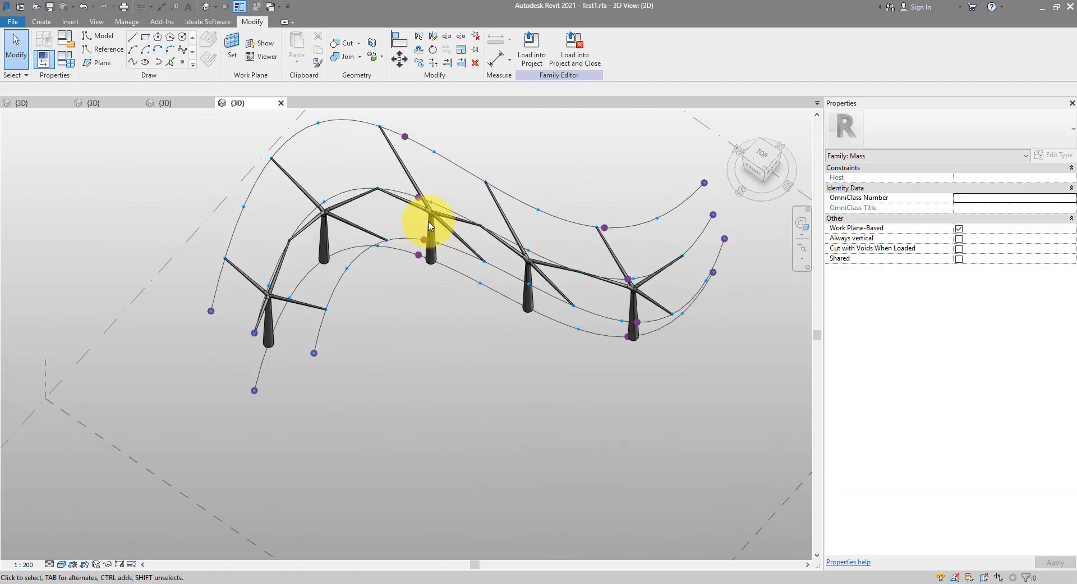
pyautogui.scroll(3, 429, 219)
pyautogui.scroll(-1, 364, 221)
pyautogui.scroll(-3, 361, 223)
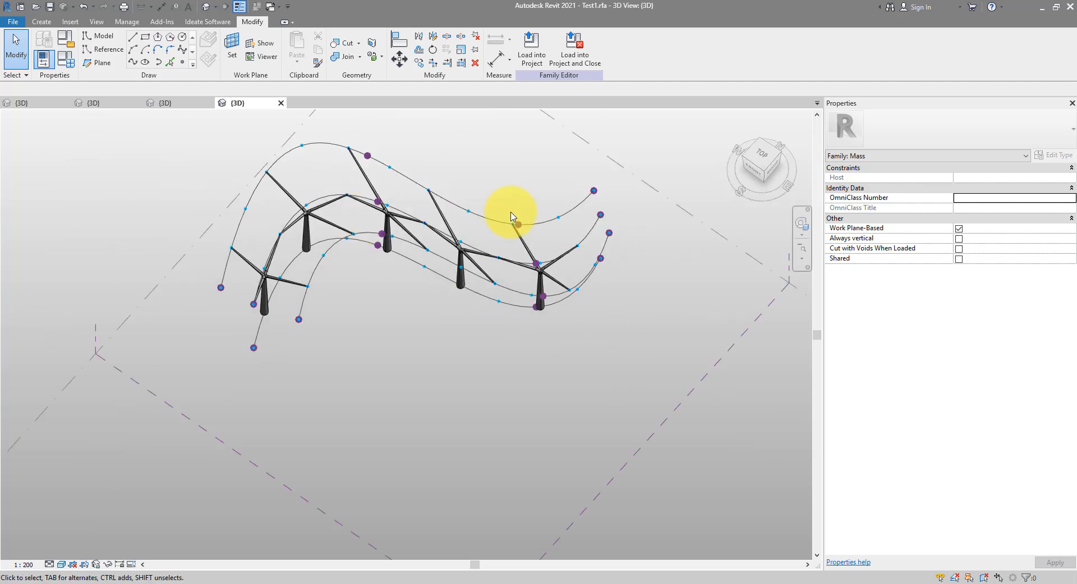
# Move the reference points at the first bend of all four splines together in plan to soften the curve of the tree row
pyautogui.click(760, 158)
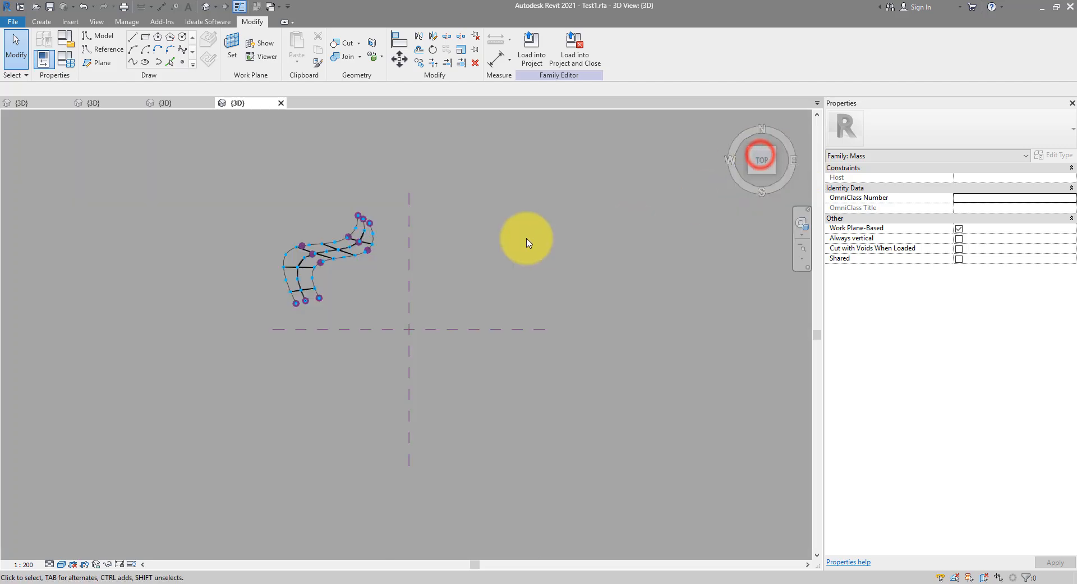
pyautogui.scroll(5, 385, 241)
pyautogui.moveTo(392, 241); pyautogui.dragTo(565, 275, button='middle')
pyautogui.scroll(2, 565, 275)
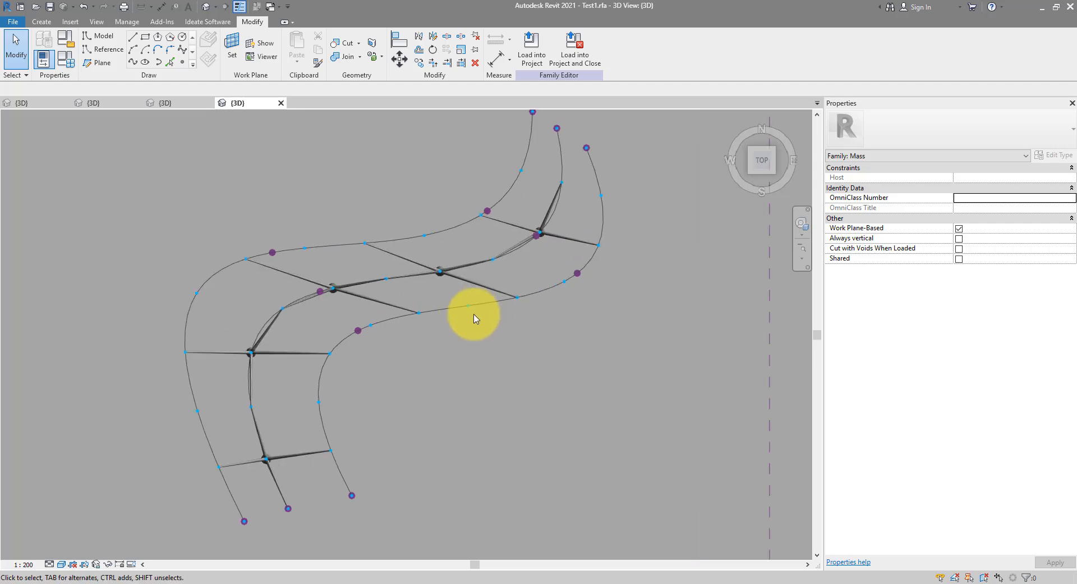
pyautogui.click(273, 253)
pyautogui.keyDown('ctrl'); pyautogui.click(319, 291); pyautogui.keyUp('ctrl')
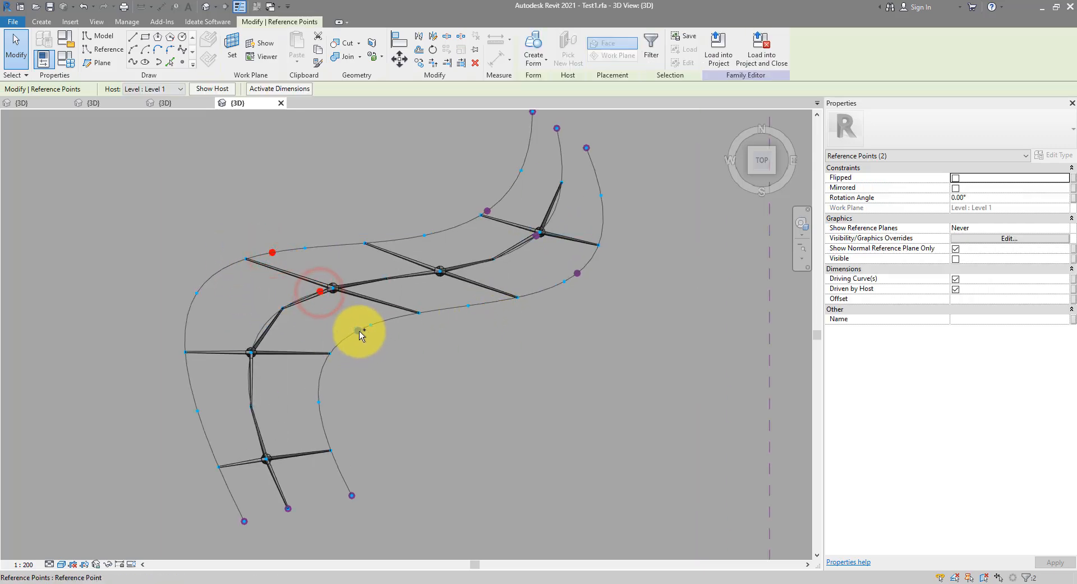
pyautogui.keyDown('ctrl'); pyautogui.click(359, 331); pyautogui.keyUp('ctrl')
pyautogui.keyDown('shift'); pyautogui.moveTo(370, 350); pyautogui.dragTo(321, 331, button='middle'); pyautogui.keyUp('shift')
pyautogui.keyDown('ctrl'); pyautogui.click(319, 330); pyautogui.keyUp('ctrl')
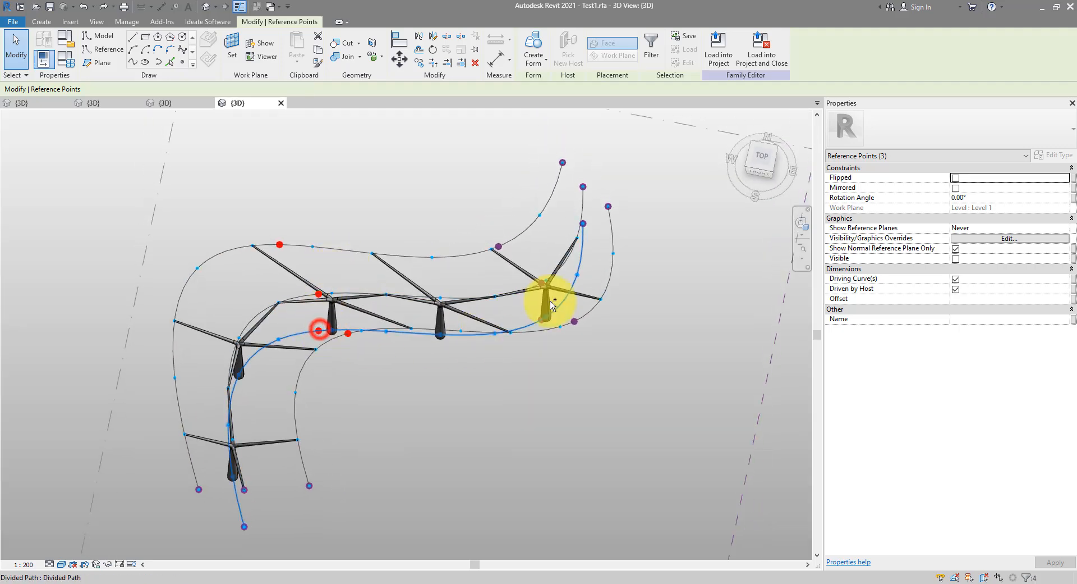
pyautogui.click(762, 158)
pyautogui.scroll(2, 440, 413)
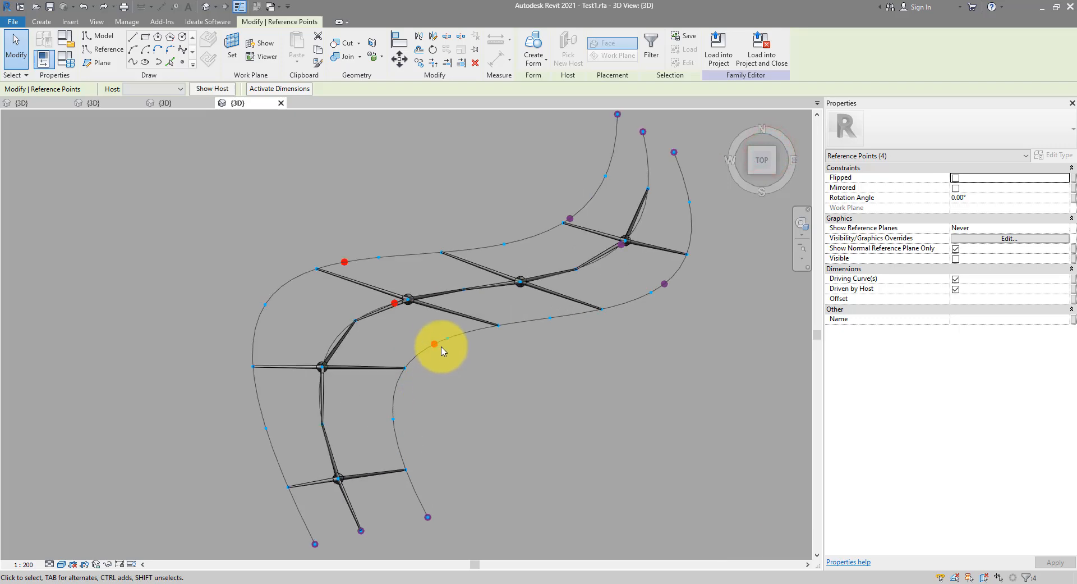
pyautogui.click(437, 343)
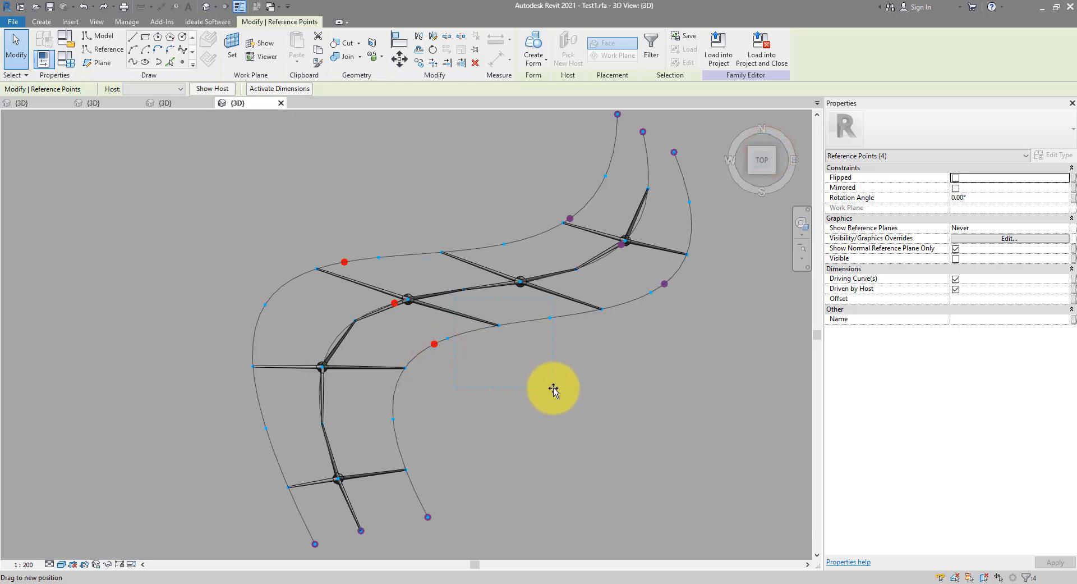
pyautogui.moveTo(553, 389); pyautogui.dragTo(554, 389)
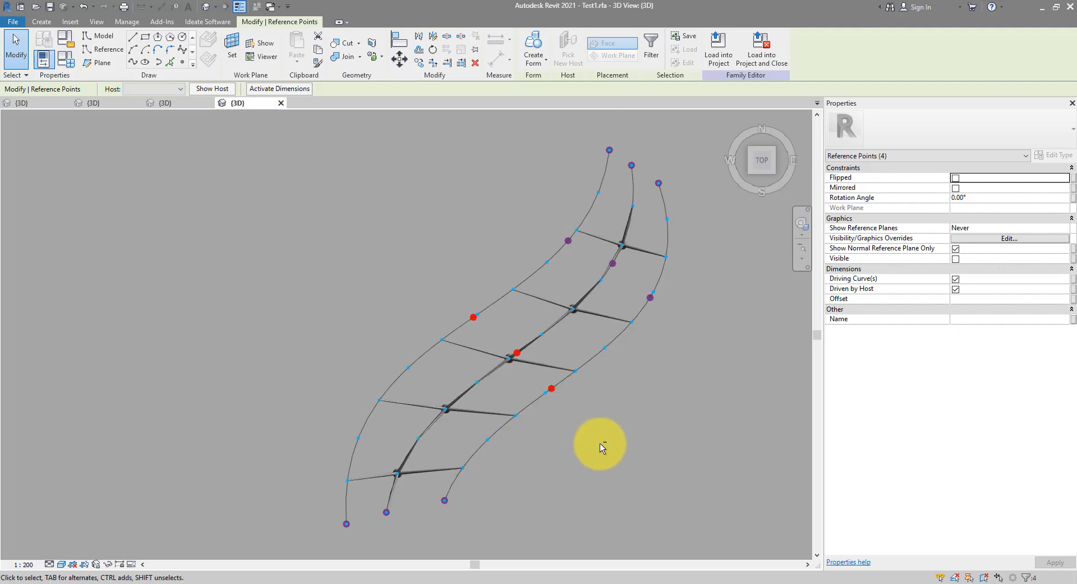
pyautogui.keyDown('shift'); pyautogui.moveTo(601, 444); pyautogui.dragTo(556, 245, button='middle'); pyautogui.keyUp('shift')
pyautogui.click(556, 246)
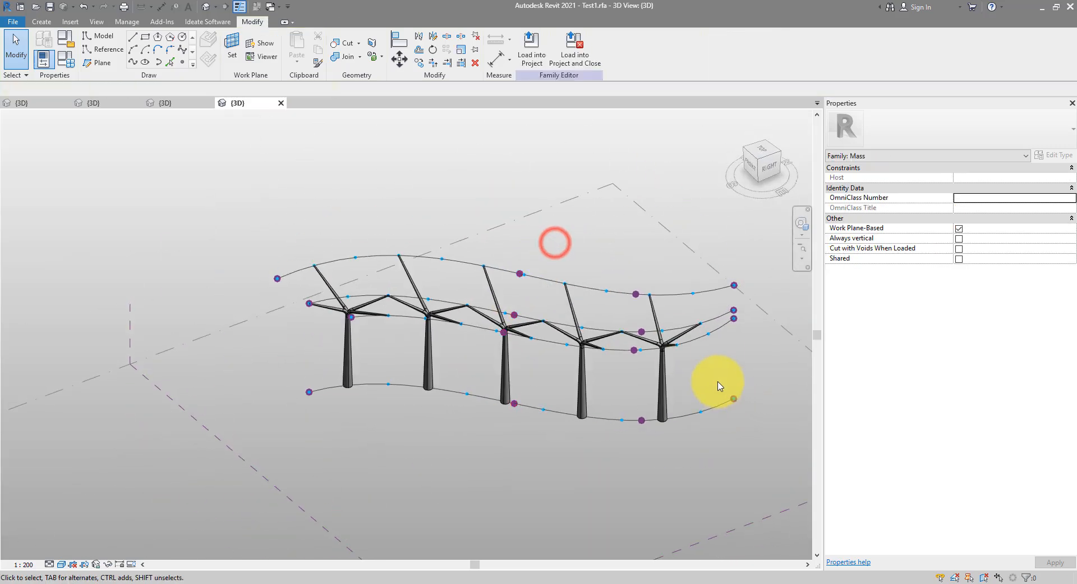
# Set the number of nodes on all four divided paths to 18
pyautogui.scroll(2, 698, 359)
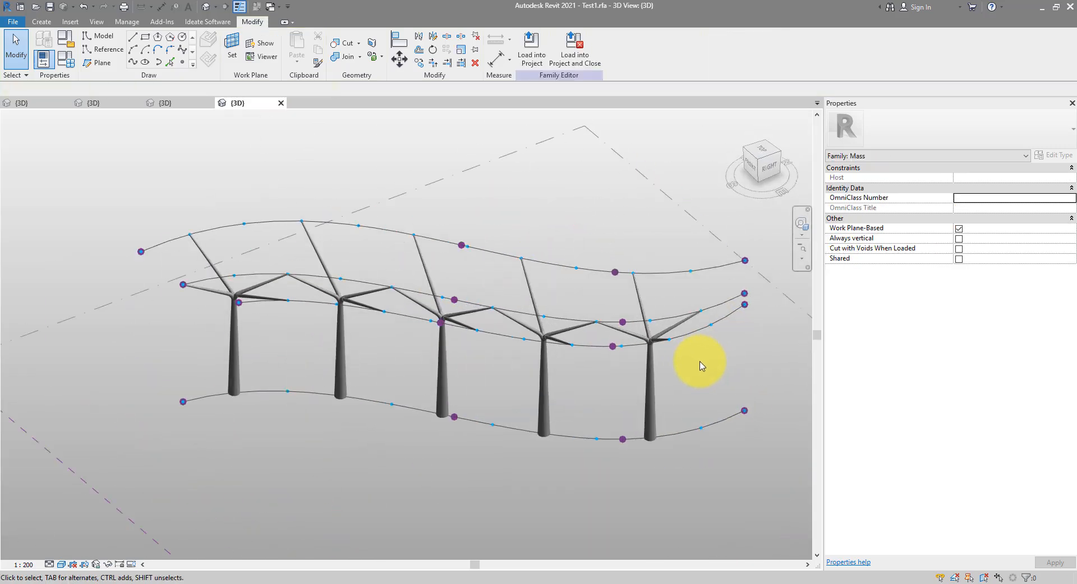
pyautogui.click(706, 330)
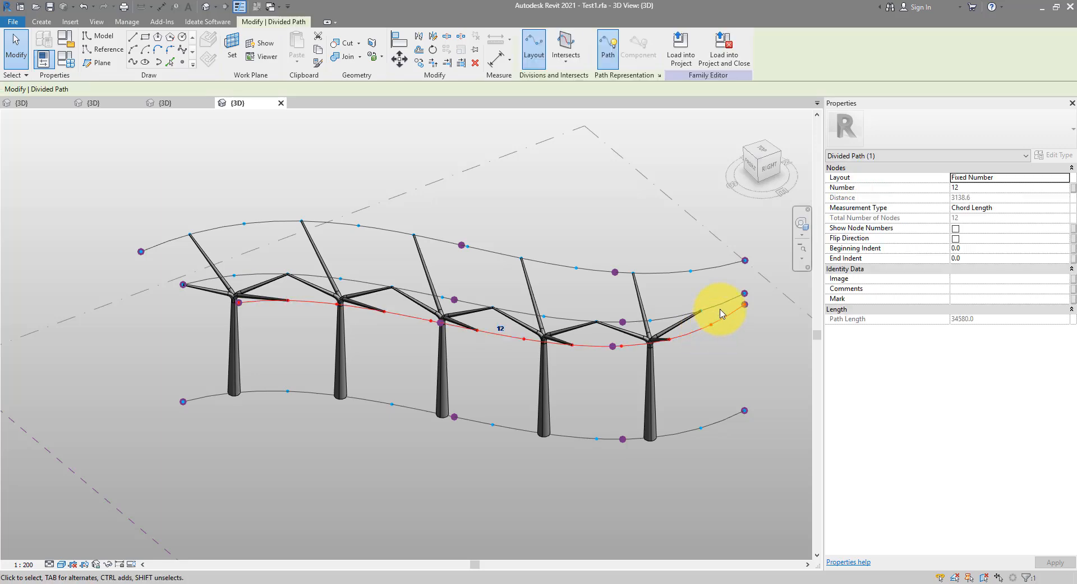
pyautogui.keyDown('ctrl'); pyautogui.click(718, 306); pyautogui.keyUp('ctrl')
pyautogui.keyDown('ctrl'); pyautogui.click(702, 269); pyautogui.keyUp('ctrl')
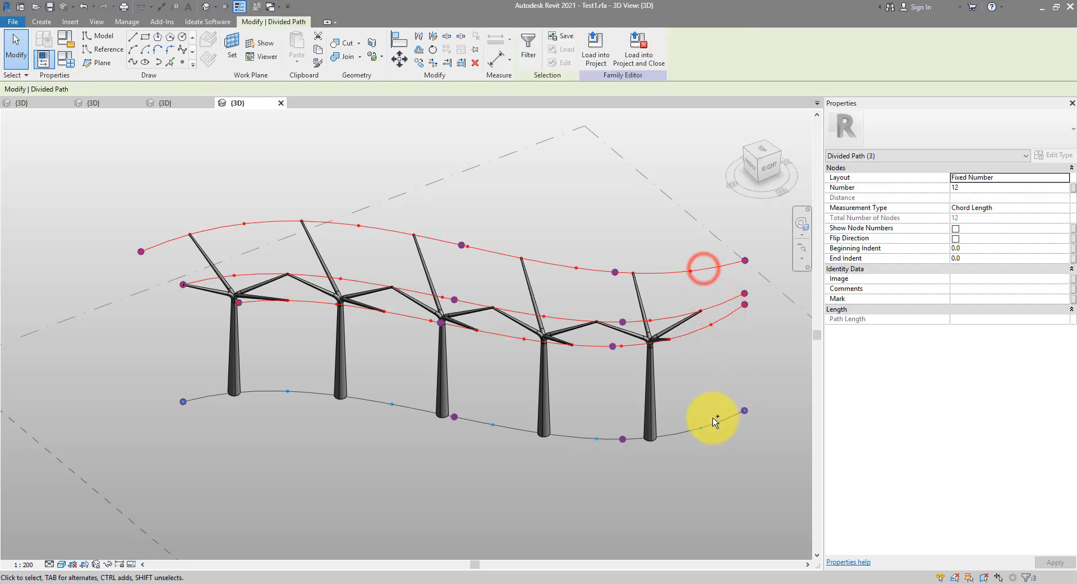
pyautogui.keyDown('ctrl'); pyautogui.click(711, 422); pyautogui.keyUp('ctrl')
pyautogui.click(970, 187)
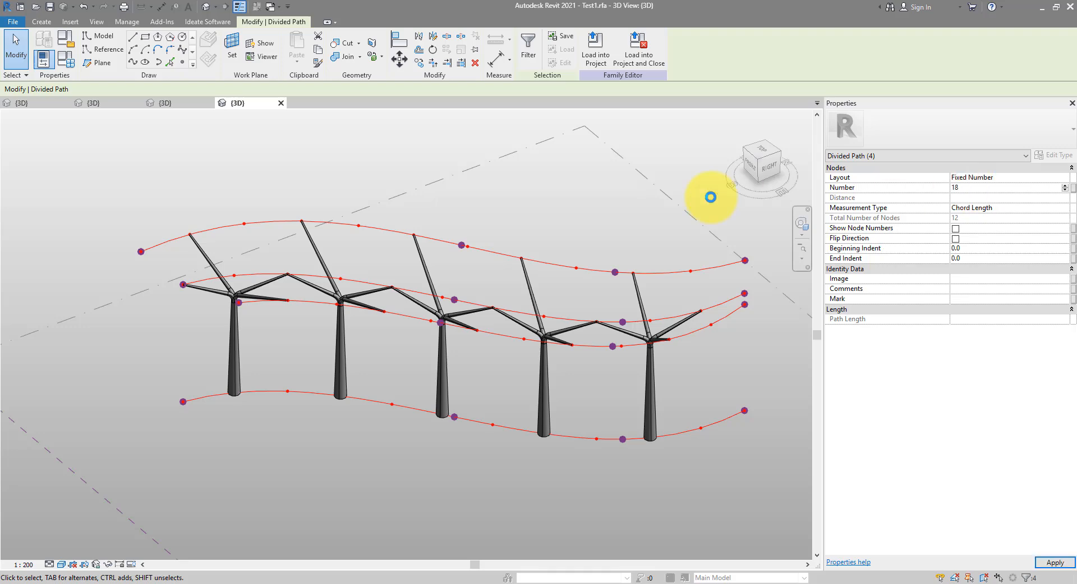
pyautogui.click(594, 213)
pyautogui.keyDown('shift'); pyautogui.moveTo(570, 385); pyautogui.dragTo(488, 336, button='middle'); pyautogui.keyUp('shift')
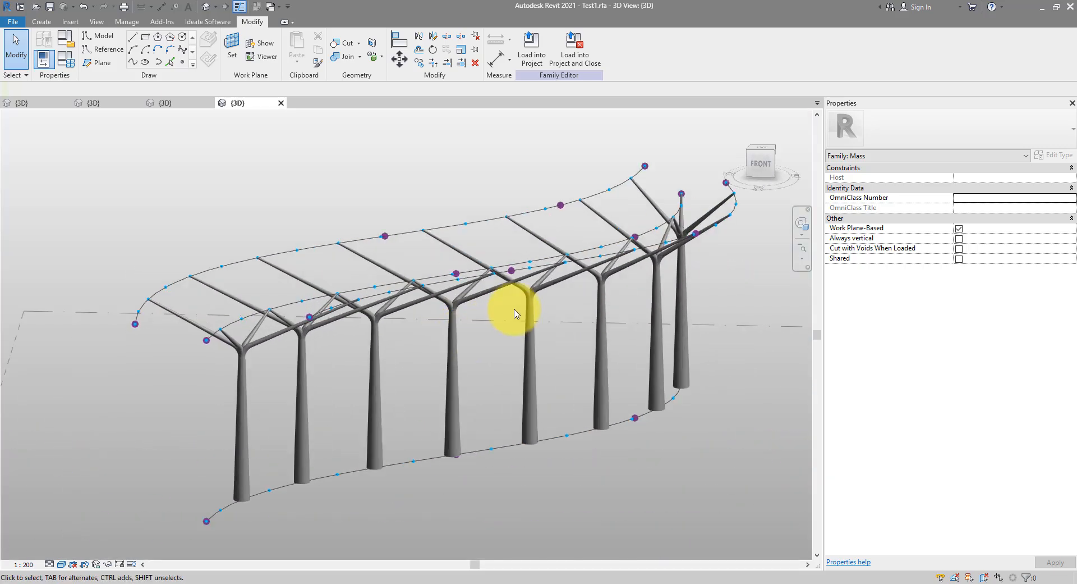
# Set the ConnectorHeight type parameter of the loaded Tree 2 generic model to 7000
pyautogui.hotkey('ctrl', '1')
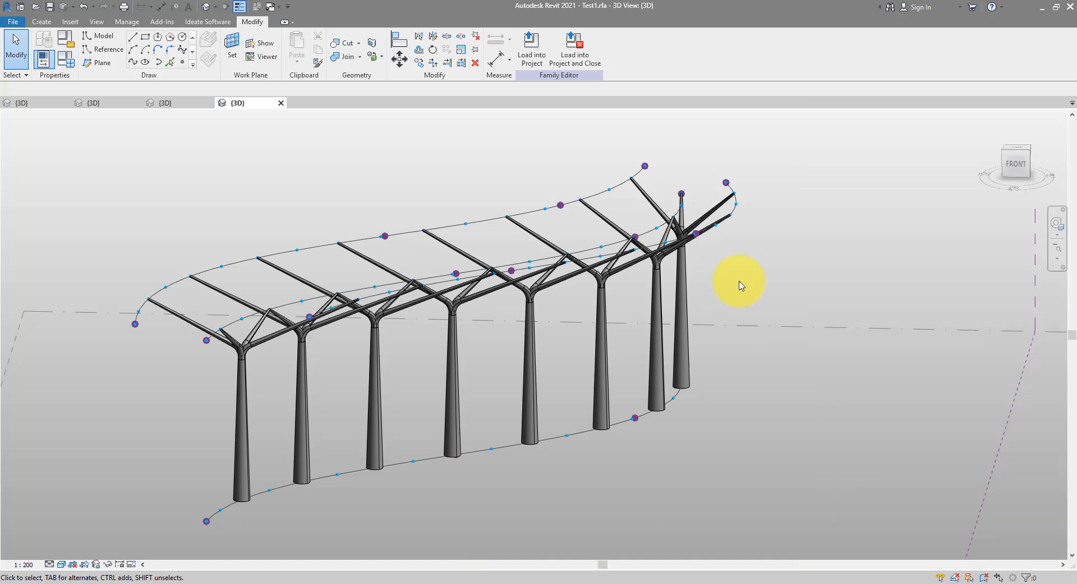
pyautogui.press('p')
pyautogui.press('p')
pyautogui.press('p')
pyautogui.press('b')
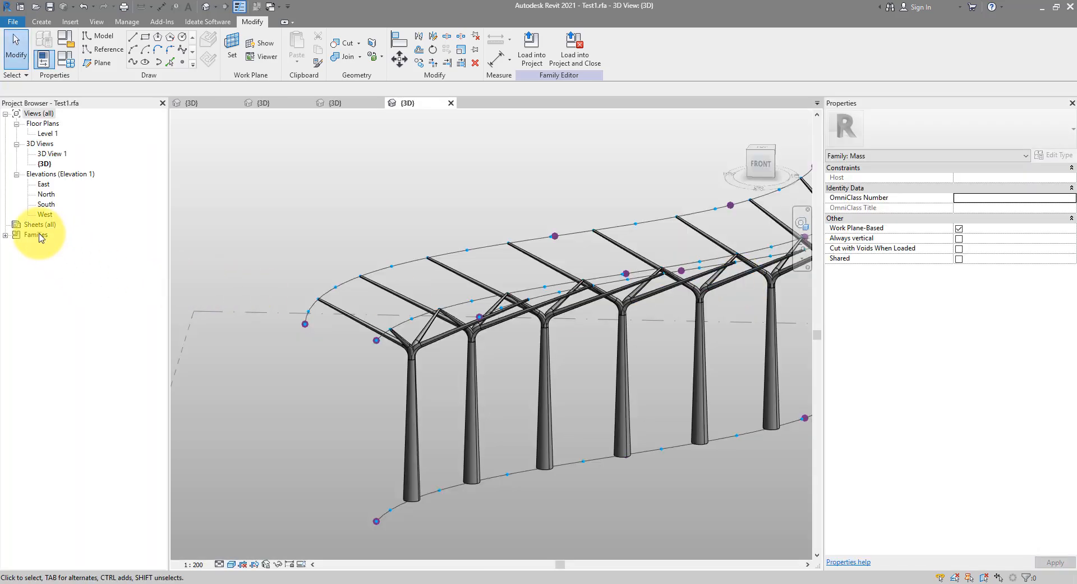
pyautogui.doubleClick(40, 236)
pyautogui.doubleClick(57, 264)
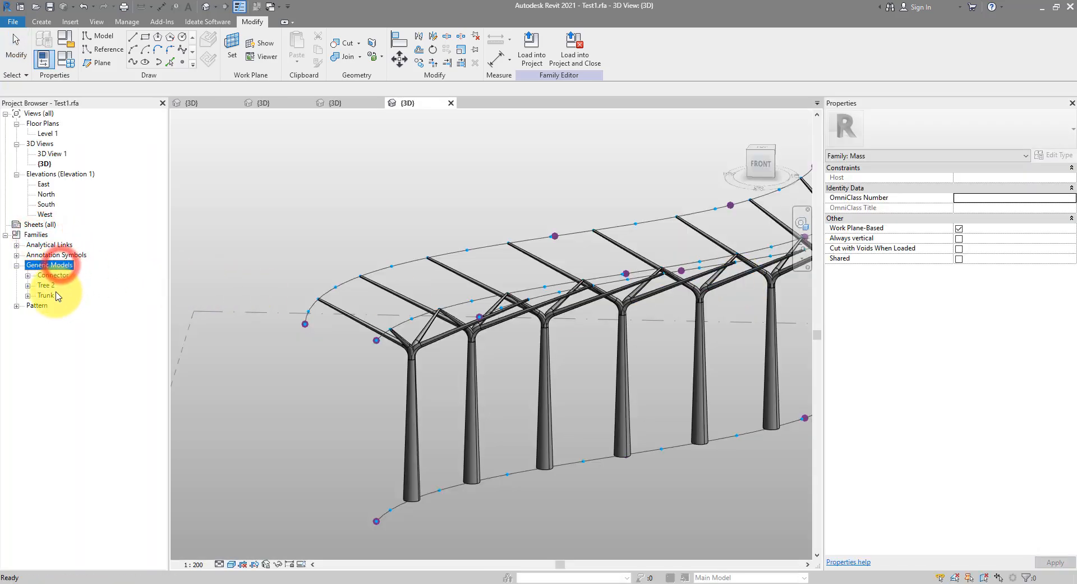
pyautogui.doubleClick(50, 286)
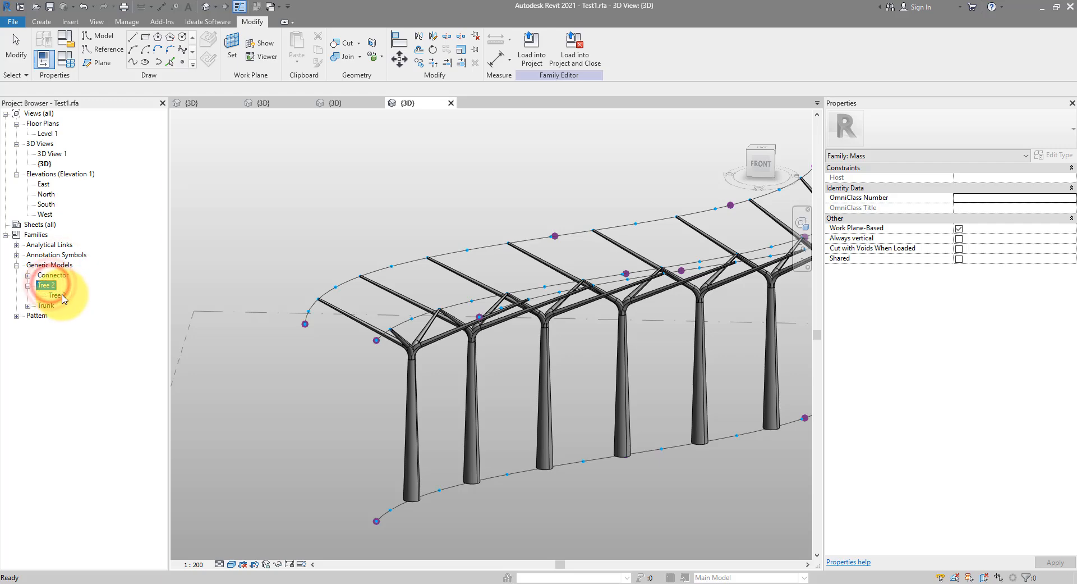
pyautogui.doubleClick(62, 296)
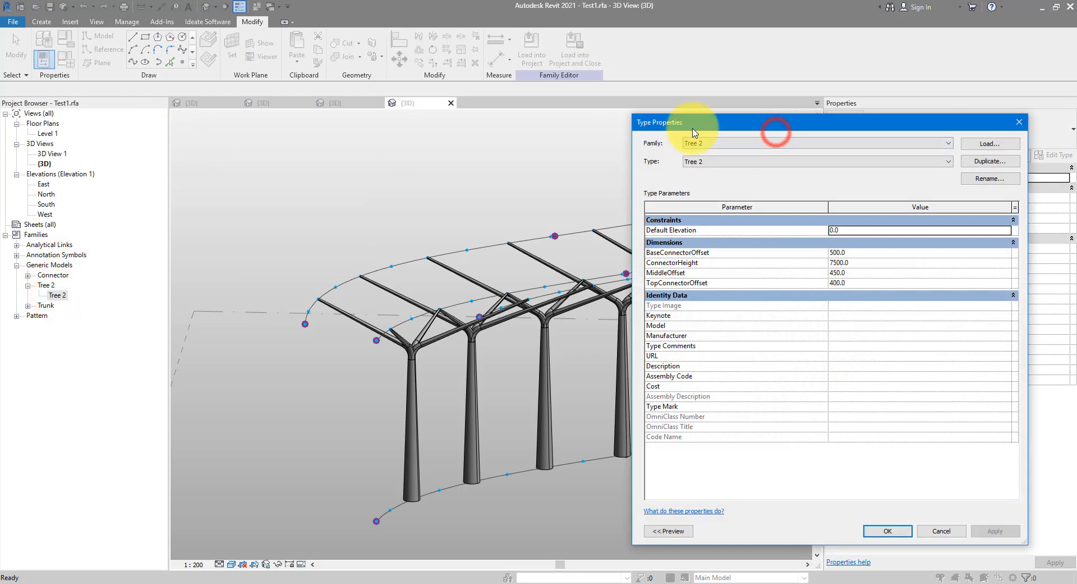
pyautogui.moveTo(695, 132); pyautogui.dragTo(714, 116)
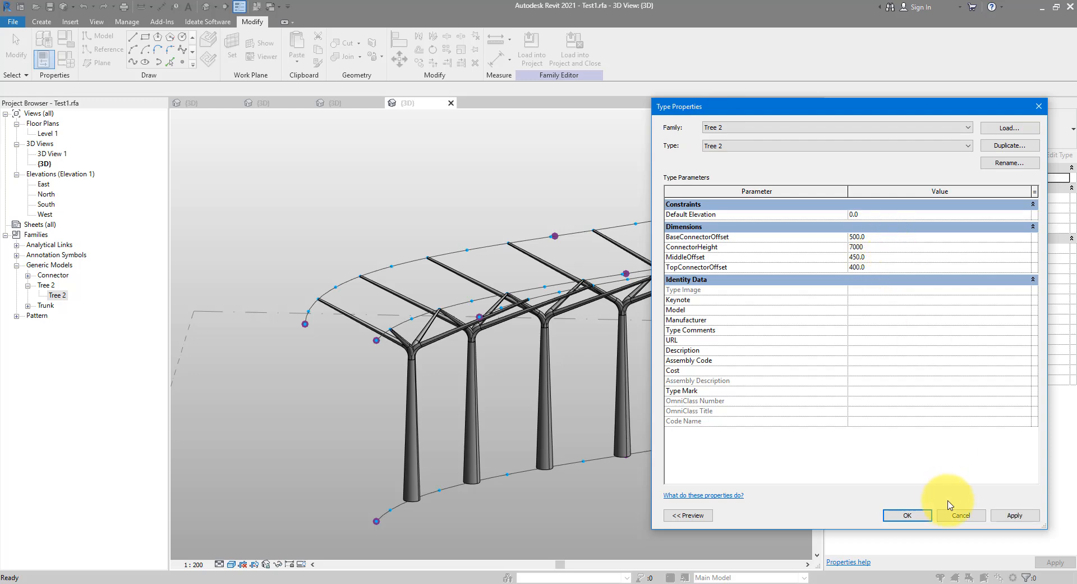
pyautogui.click(905, 516)
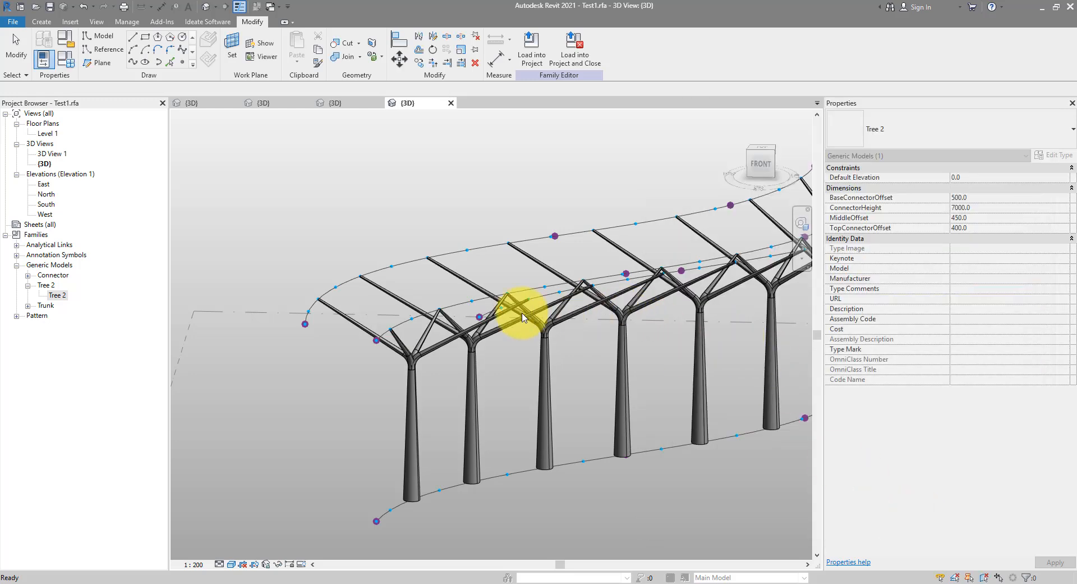
pyautogui.click(503, 327)
pyautogui.moveTo(541, 341); pyautogui.dragTo(441, 343, button='middle')
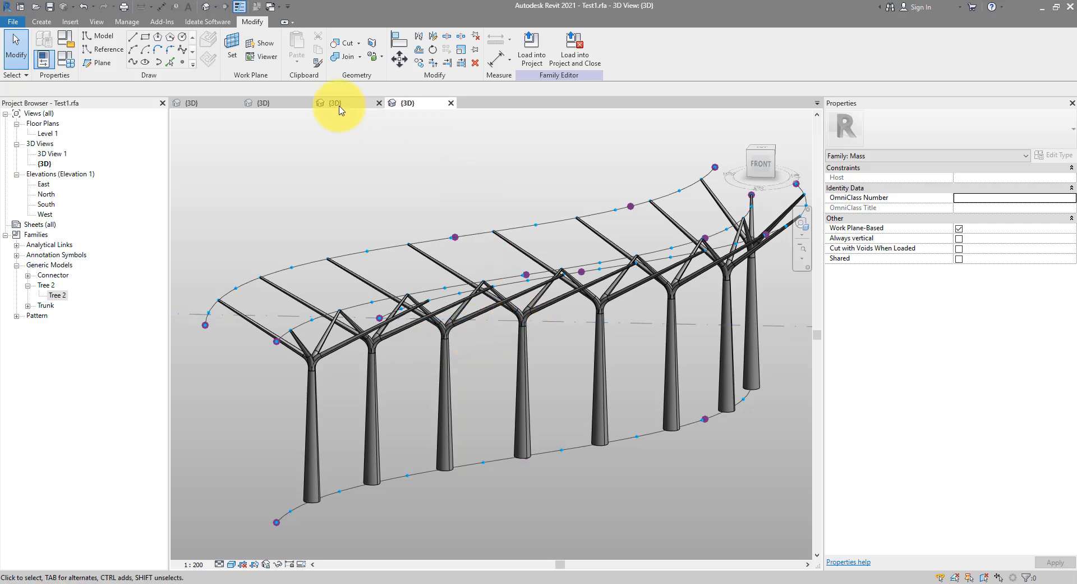
# Check the Material parameter among the Trunk family's type parameters
pyautogui.click(210, 104)
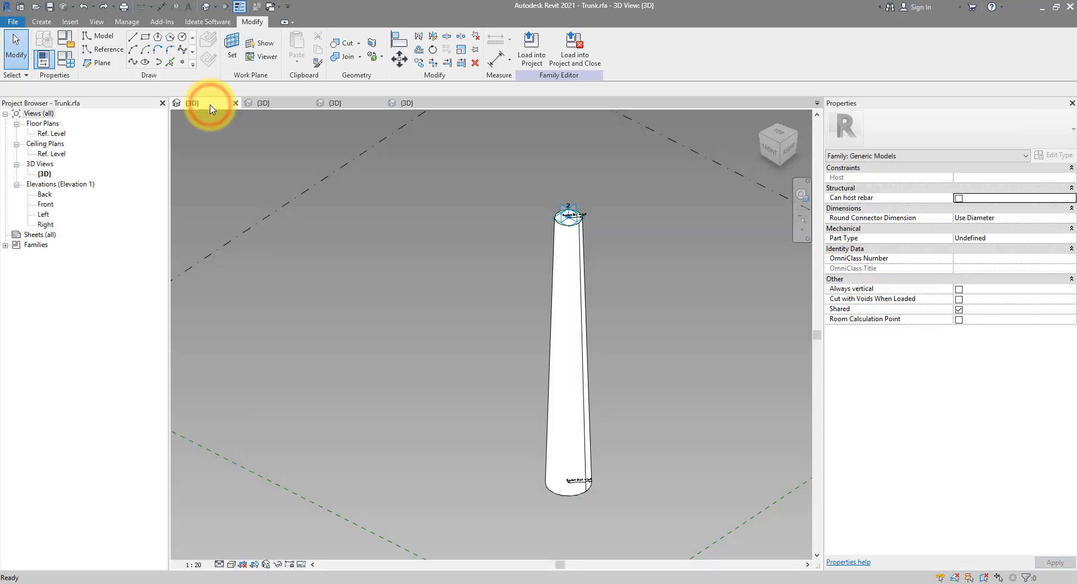
pyautogui.click(68, 63)
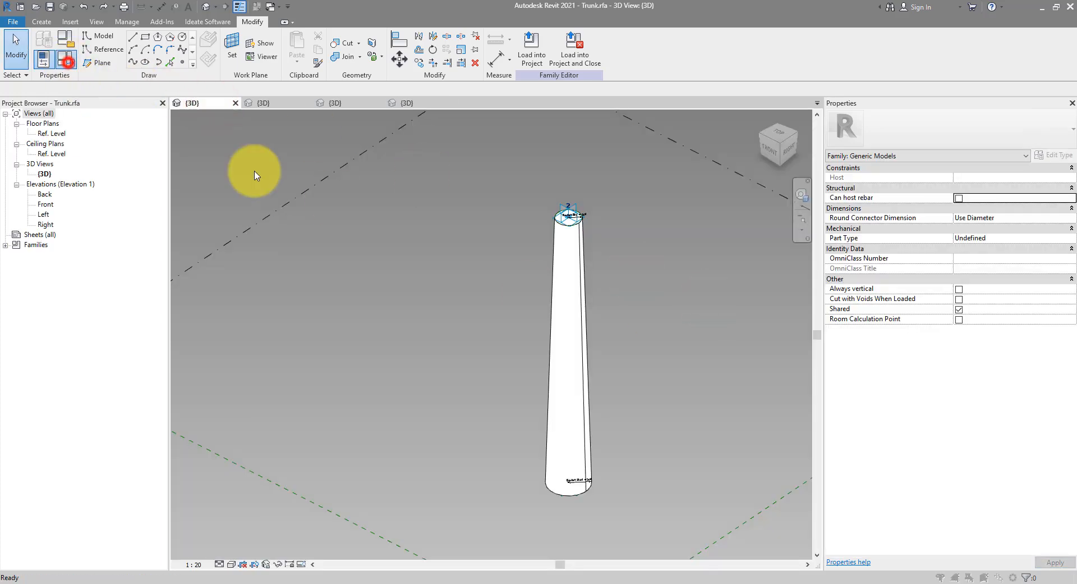
pyautogui.click(143, 271)
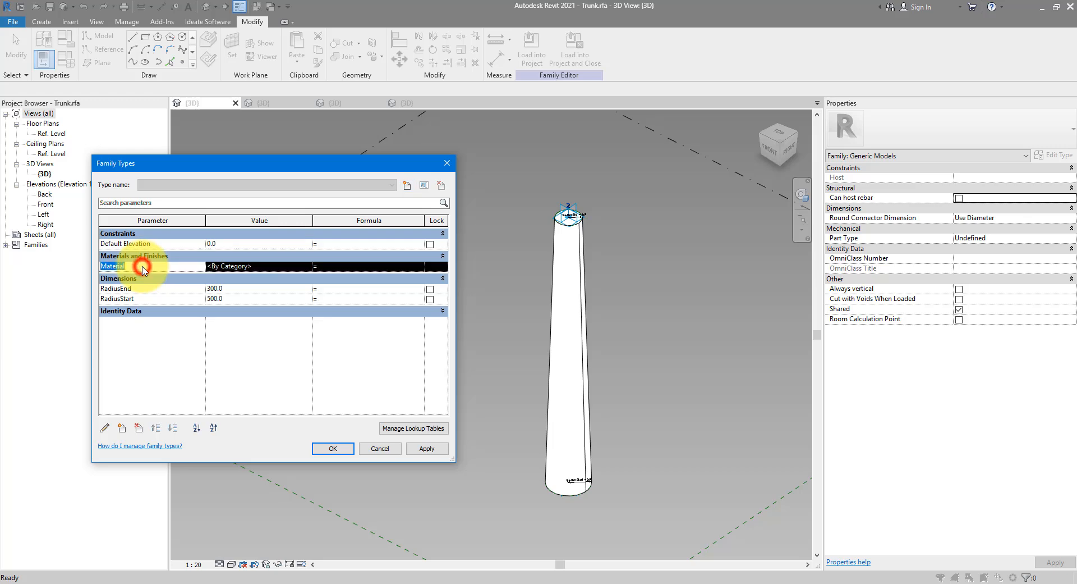
pyautogui.click(445, 164)
# Check the Material entry among the type properties of the trunk placed in the Tree 2 family
pyautogui.click(344, 103)
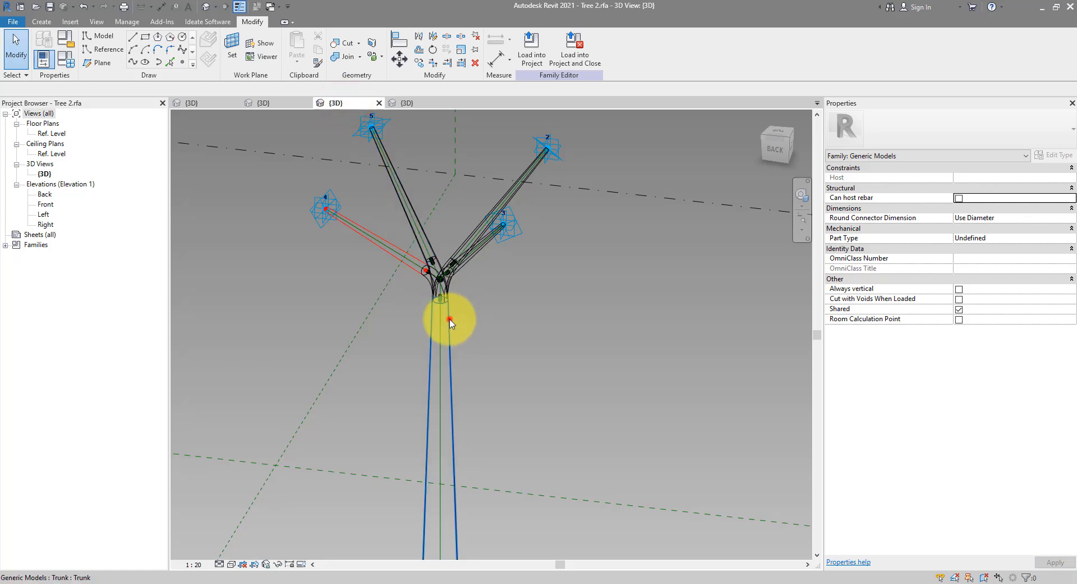
pyautogui.click(449, 321)
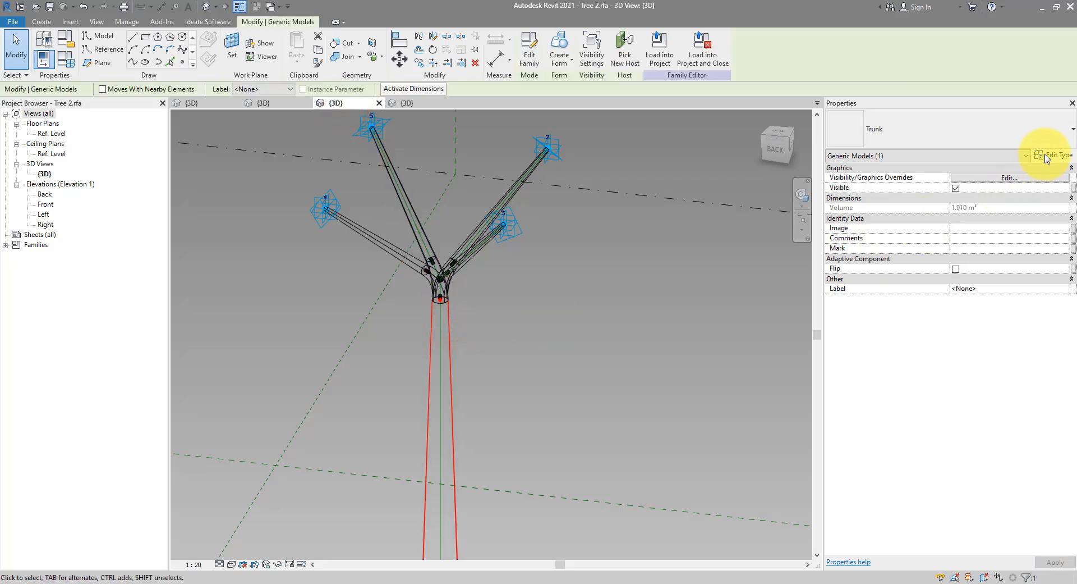
pyautogui.click(1046, 157)
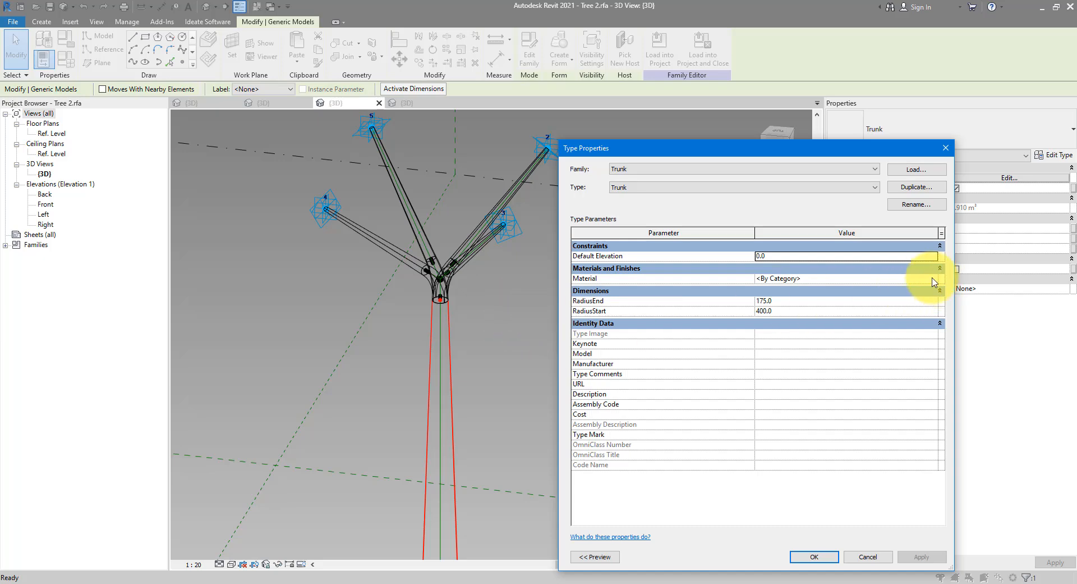
pyautogui.click(946, 149)
# Change the Material parameter of the Trunk family from a type to an instance parameter
pyautogui.click(198, 104)
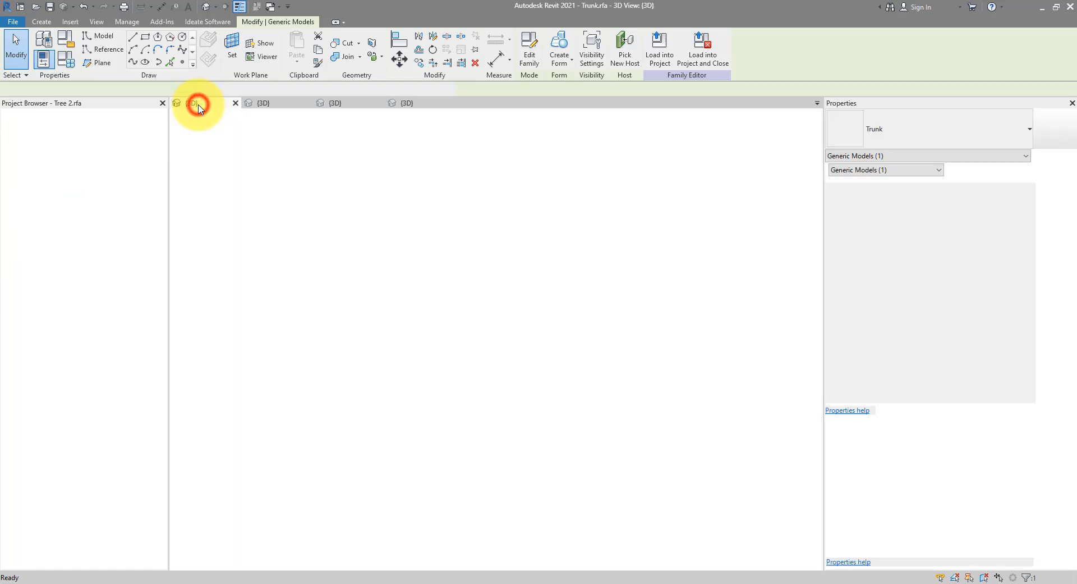
pyautogui.click(66, 59)
pyautogui.click(185, 272)
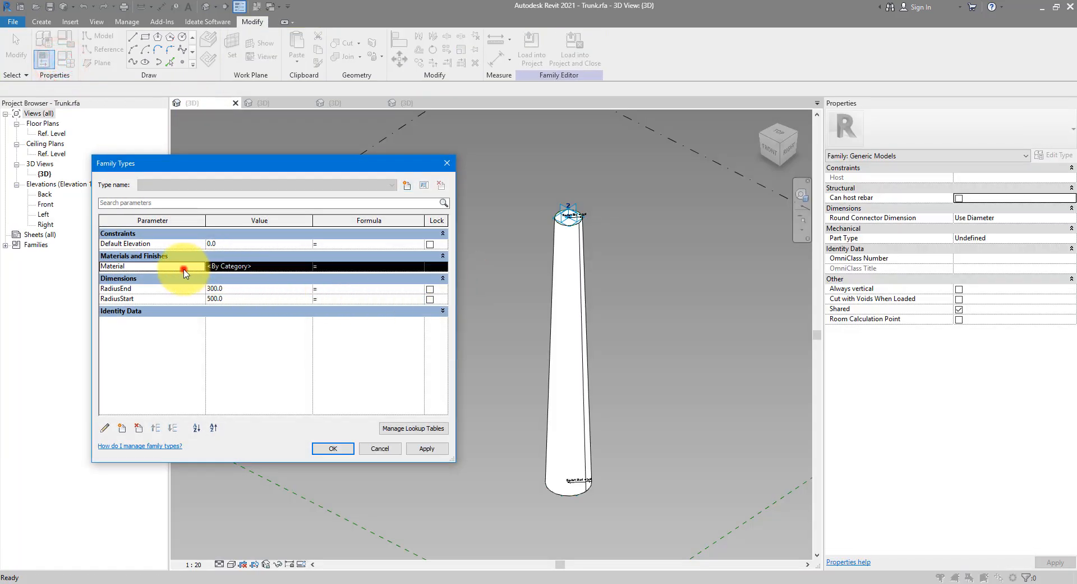
pyautogui.click(105, 427)
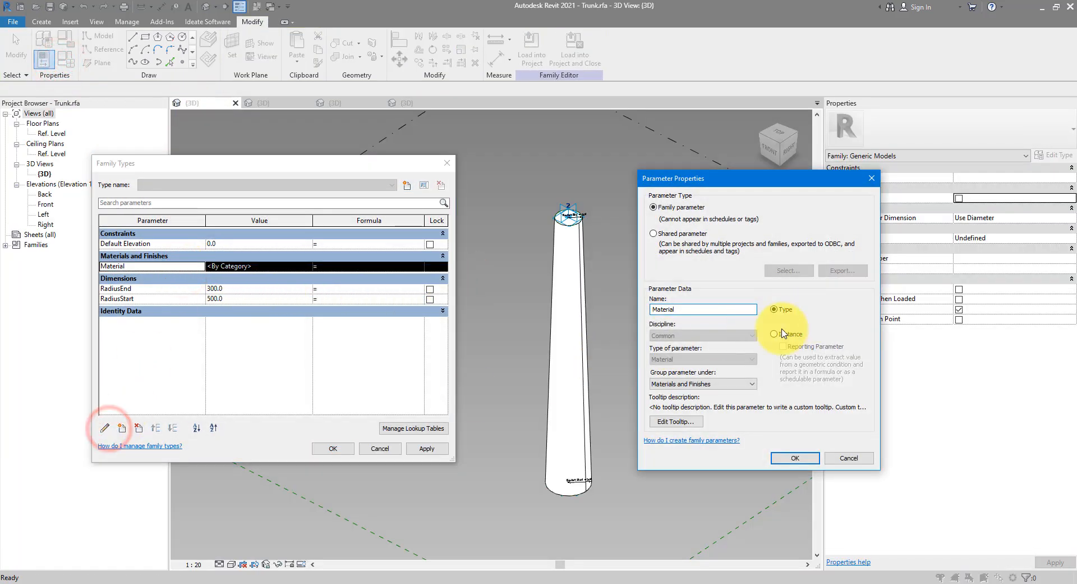
pyautogui.click(793, 458)
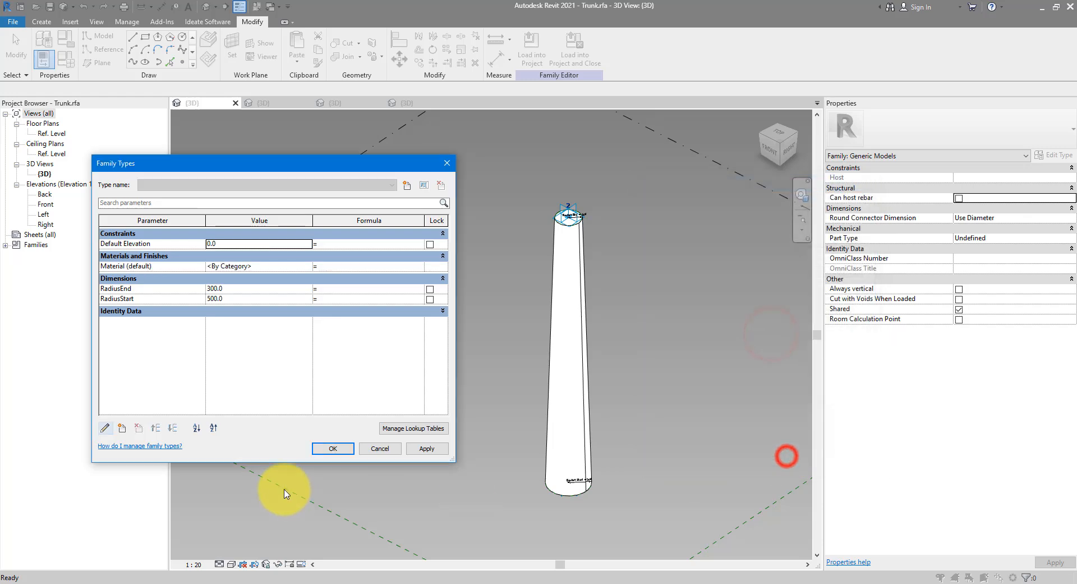
pyautogui.click(334, 447)
# Load the Trunk family into Tree 2.rfa only, overwriting the existing version
pyautogui.click(533, 56)
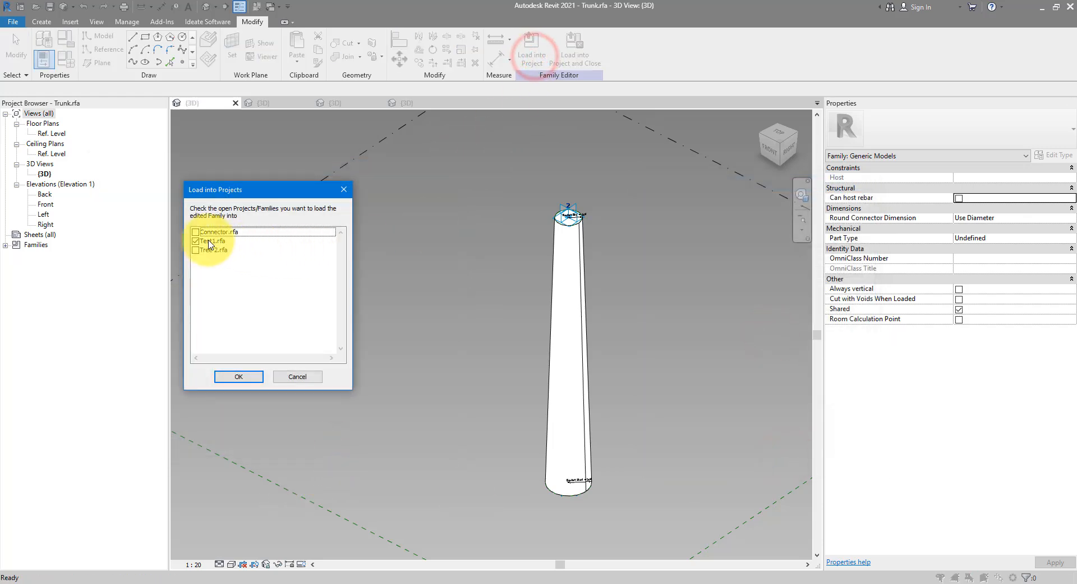
pyautogui.click(196, 244)
pyautogui.click(238, 376)
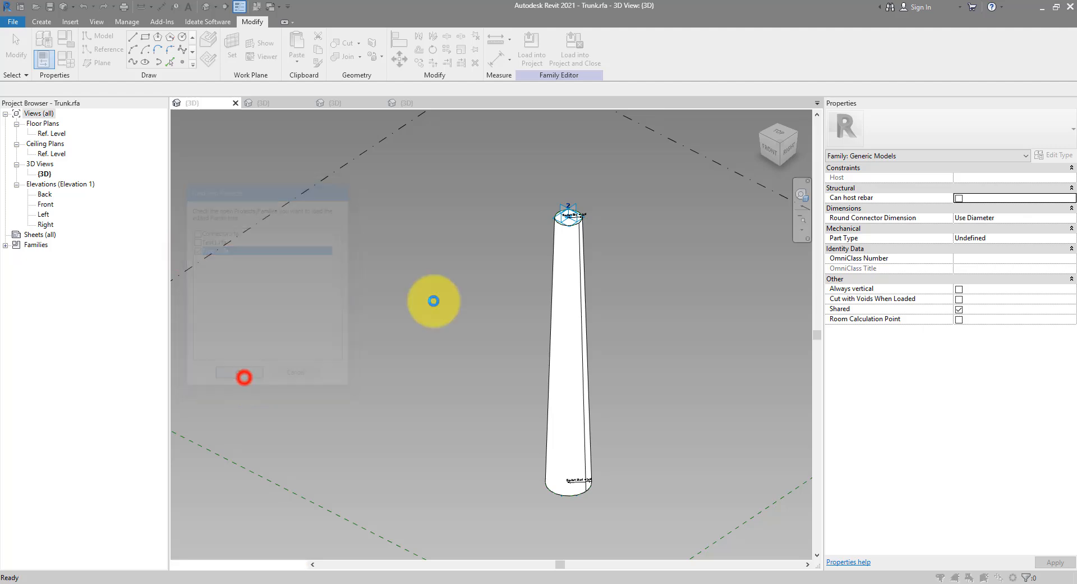
pyautogui.click(488, 264)
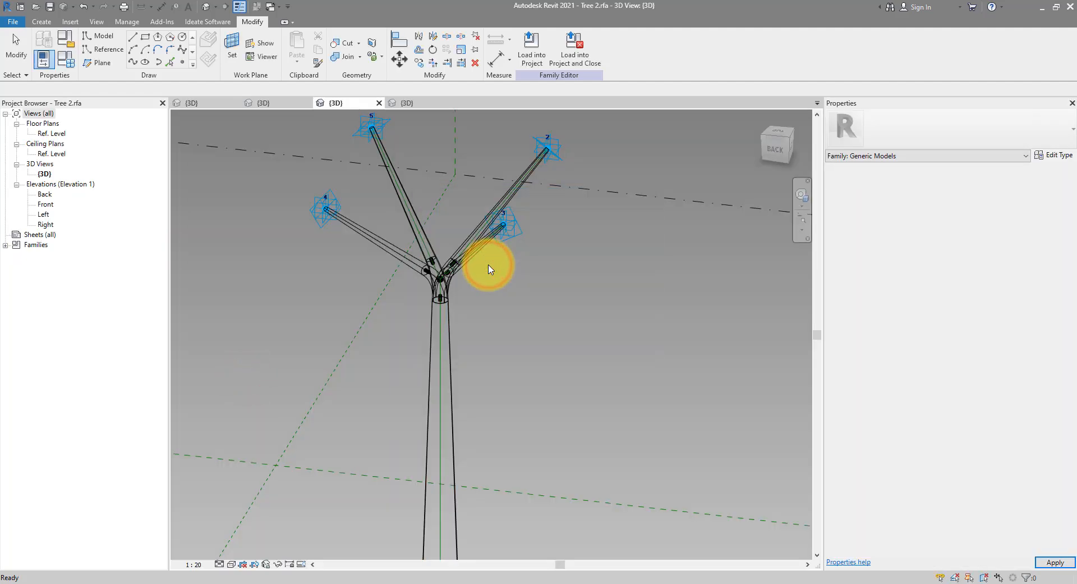
# Associate the trunk's Material in Tree 2 with a new family parameter named TrunkMaterial
pyautogui.click(451, 325)
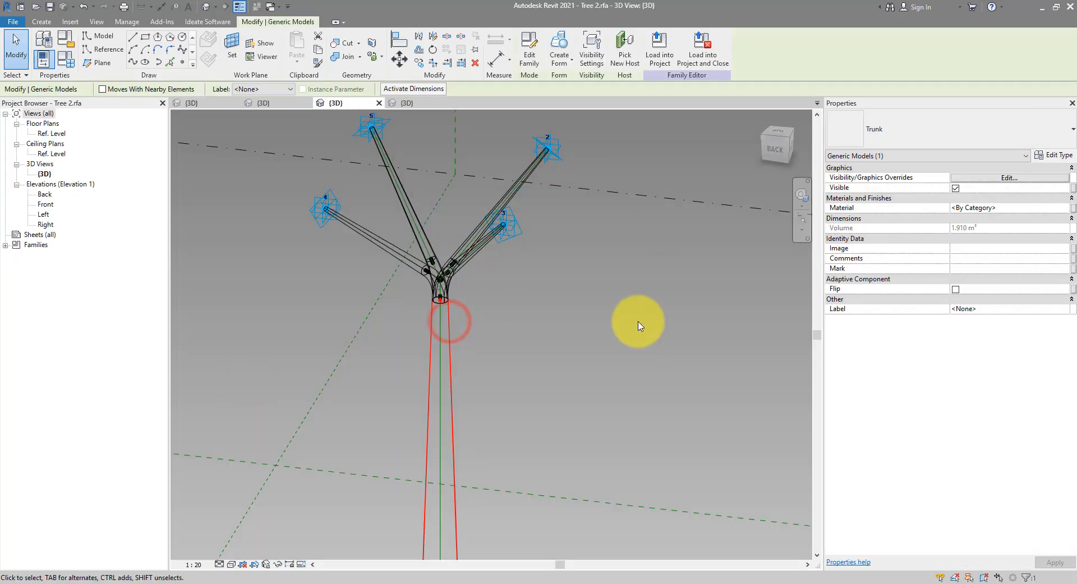
pyautogui.click(1073, 208)
pyautogui.click(634, 390)
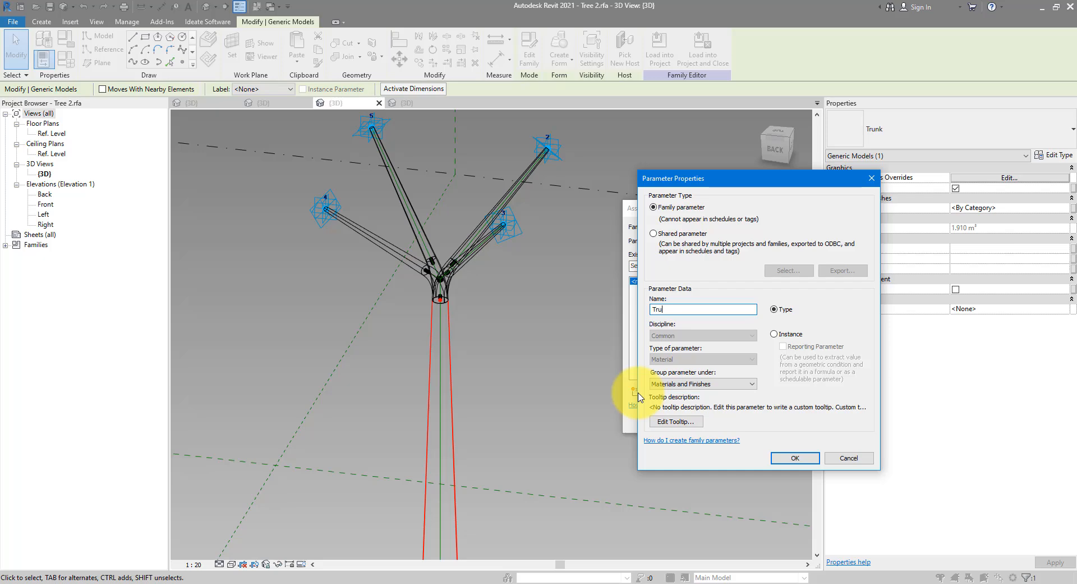
pyautogui.click(794, 459)
pyautogui.click(746, 423)
pyautogui.click(571, 330)
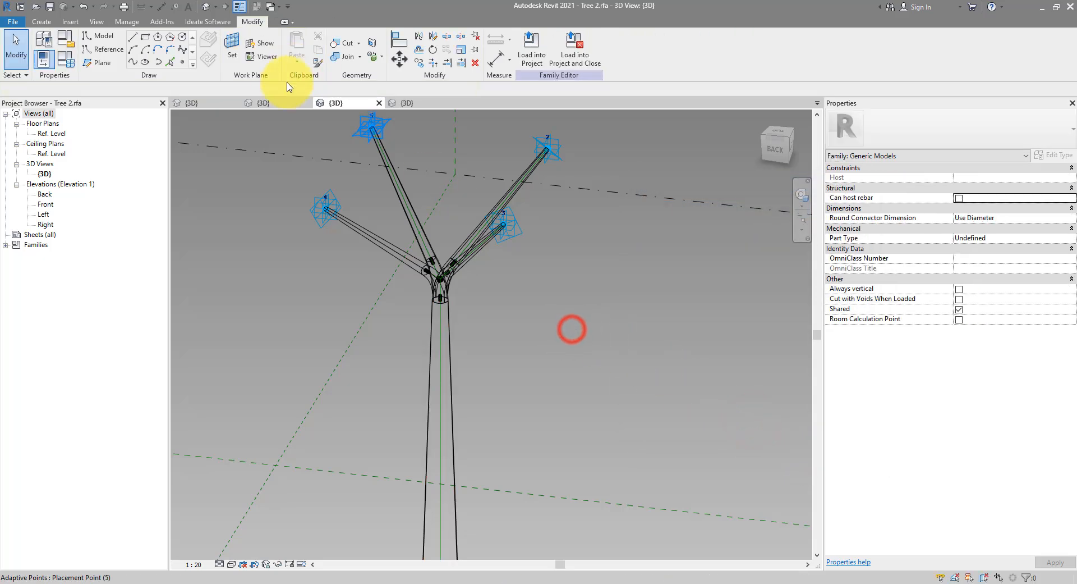
# Make the Material parameter of the Connector family an instance parameter
pyautogui.click(264, 103)
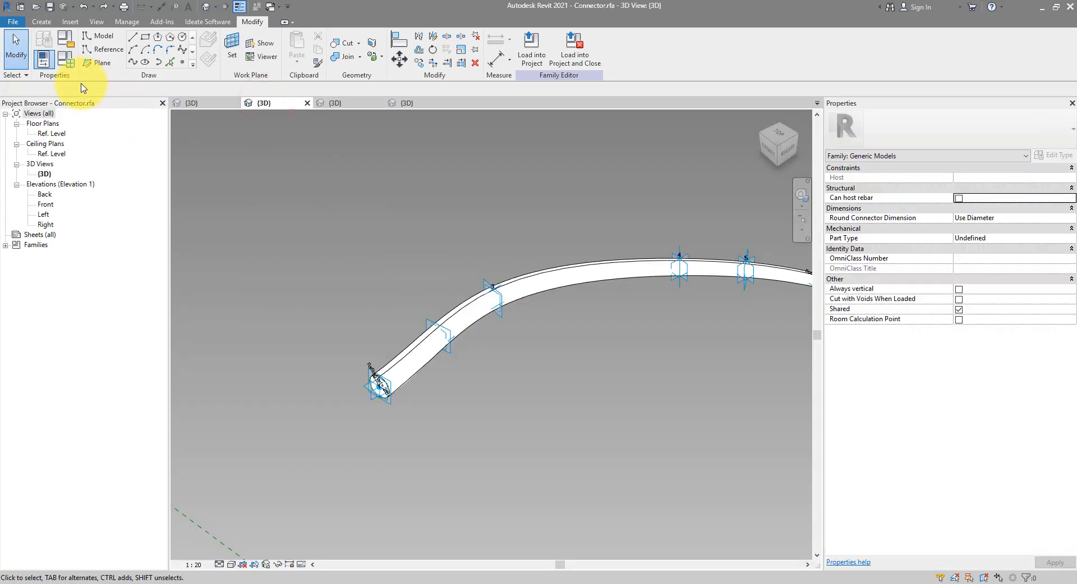
pyautogui.click(65, 60)
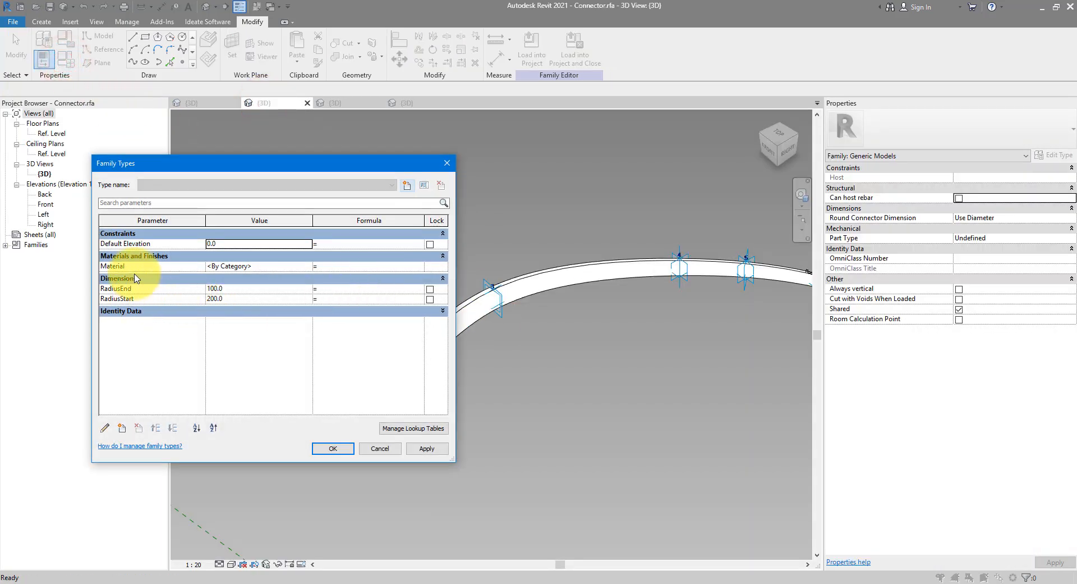
pyautogui.click(151, 265)
pyautogui.click(105, 427)
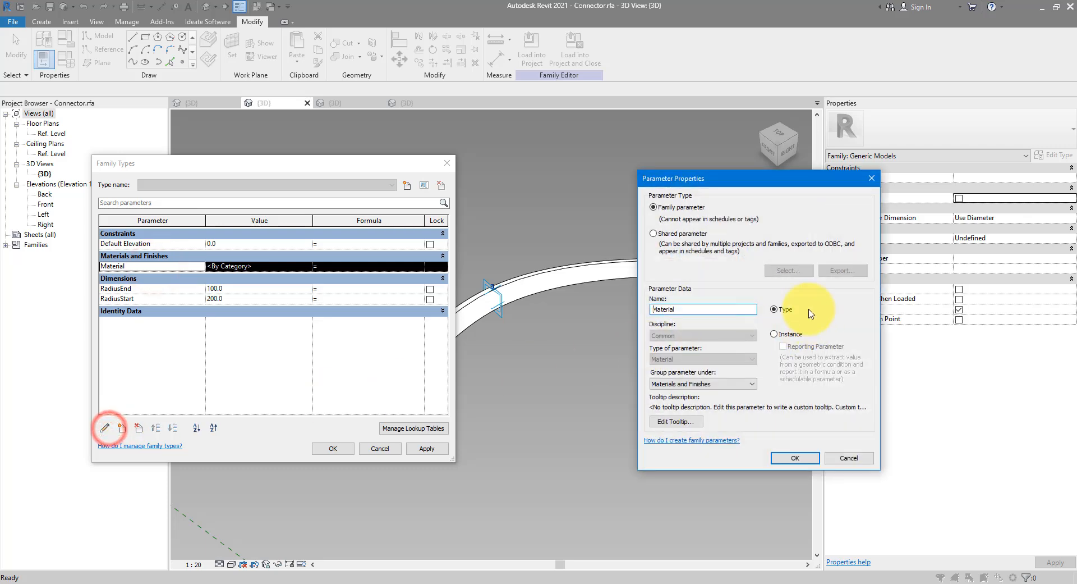
pyautogui.click(792, 457)
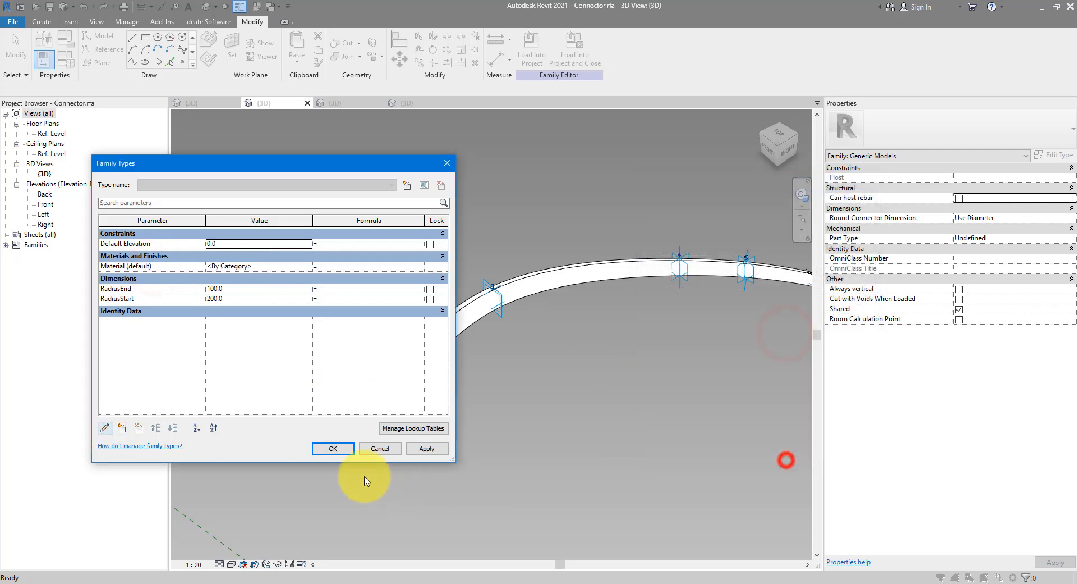
pyautogui.click(332, 449)
# Load the Connector family into Tree 2.rfa, overwriting the existing version
pyautogui.click(532, 60)
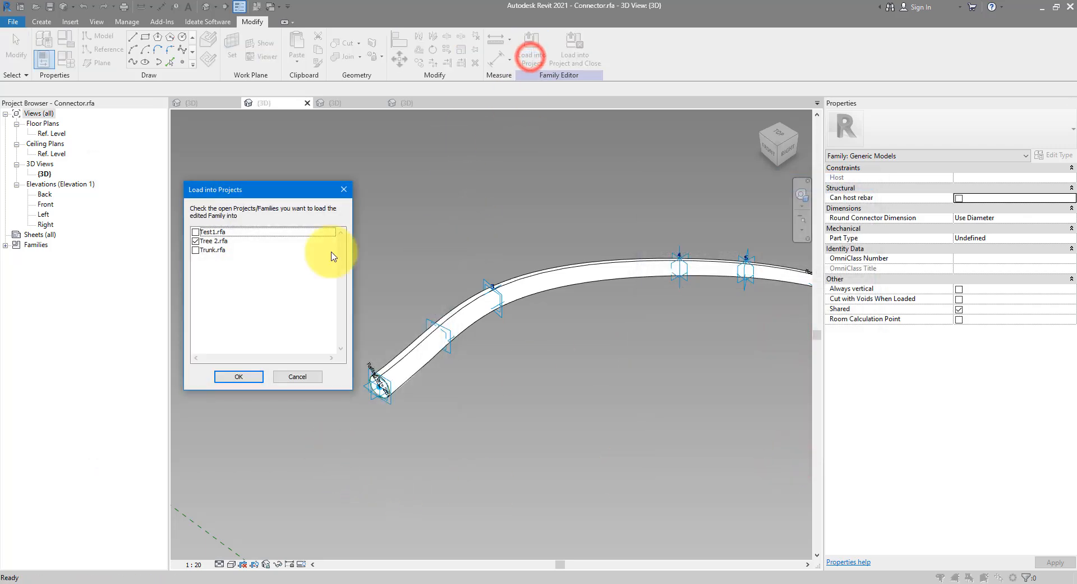
pyautogui.click(245, 375)
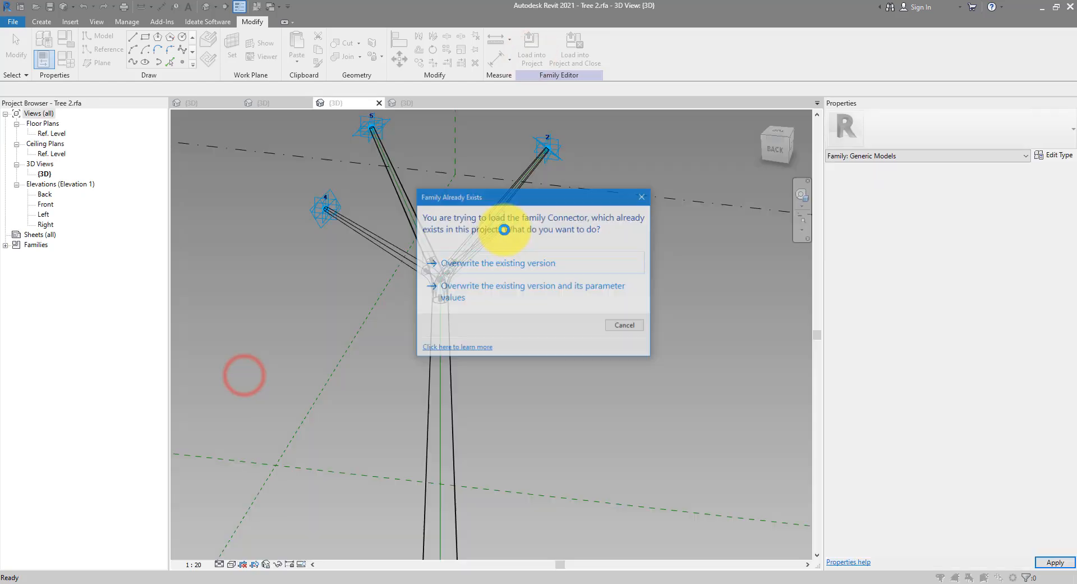
pyautogui.click(493, 257)
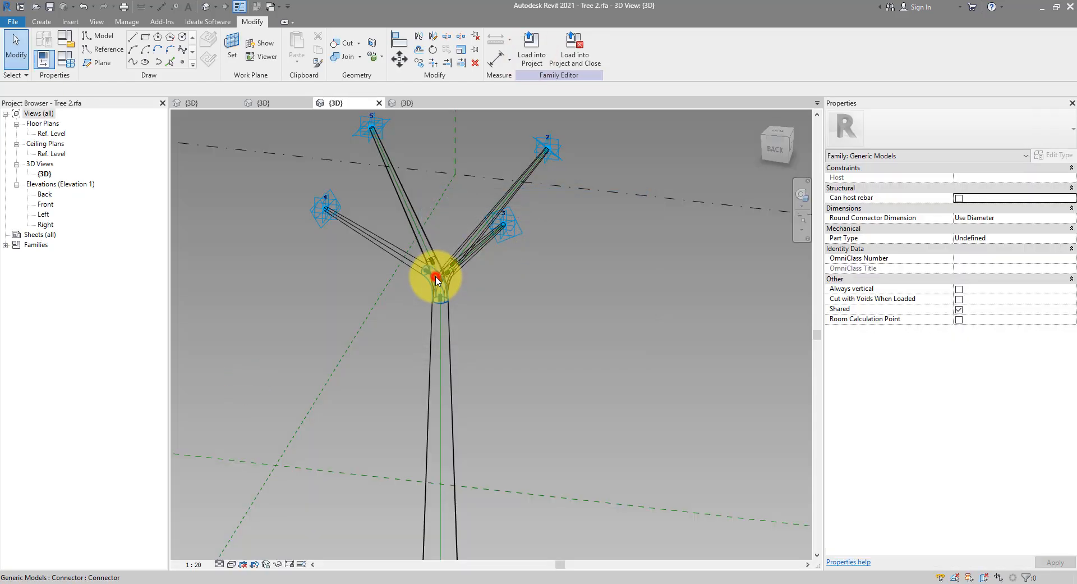
# Associate the Material of all four connector instances in Tree 2 with a new family parameter named ConnectorMaterial
pyautogui.click(437, 279)
pyautogui.rightClick(504, 285)
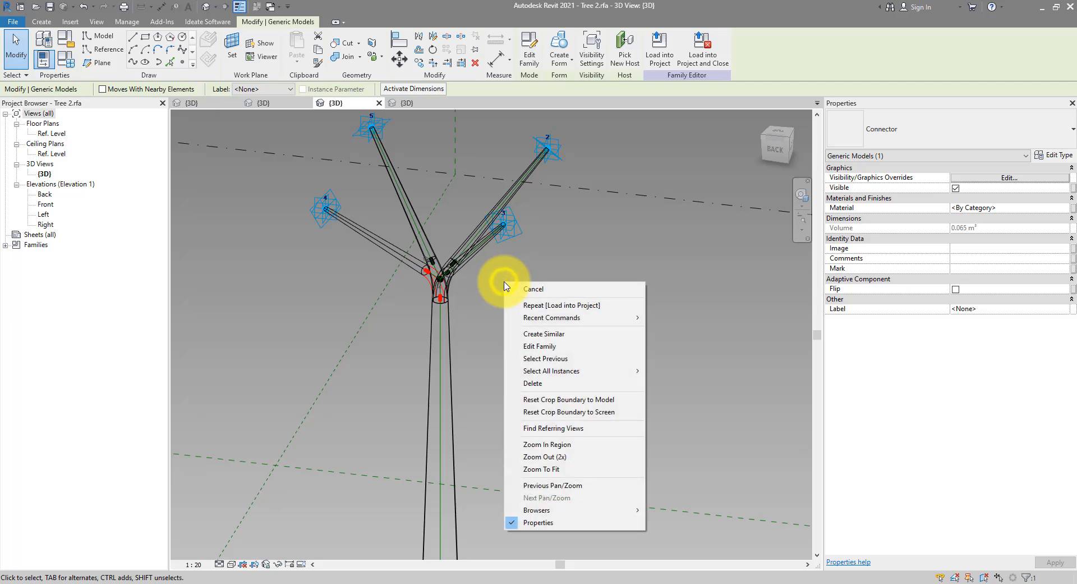
pyautogui.click(656, 370)
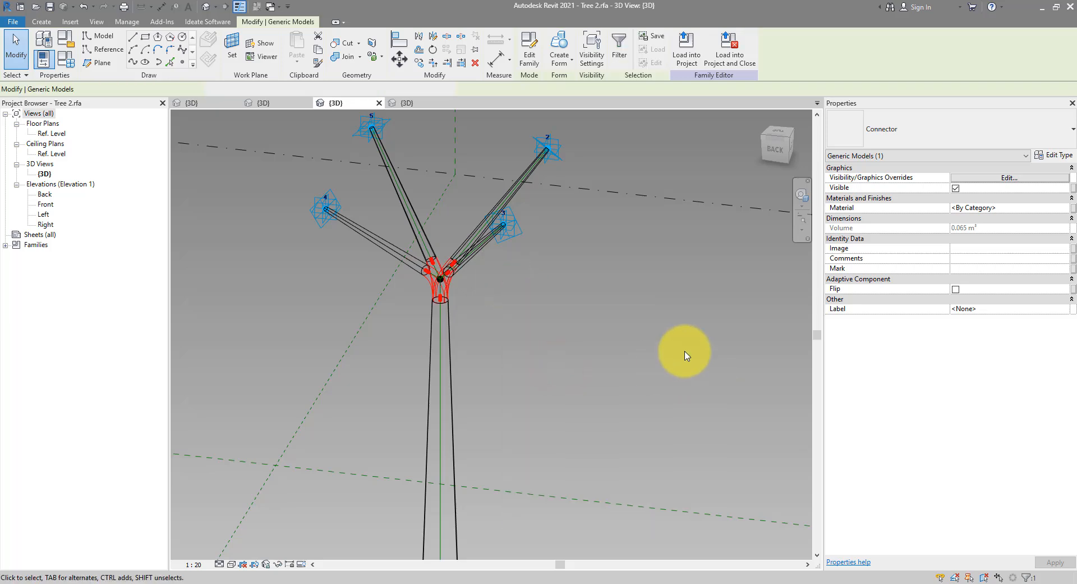
pyautogui.click(1072, 208)
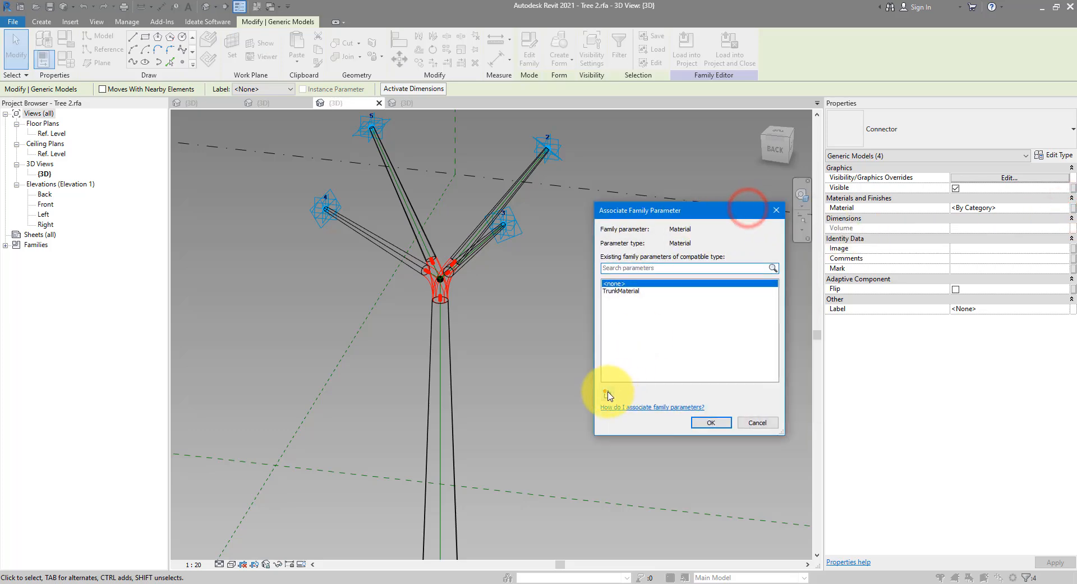
pyautogui.click(607, 393)
pyautogui.moveTo(733, 181); pyautogui.dragTo(788, 291)
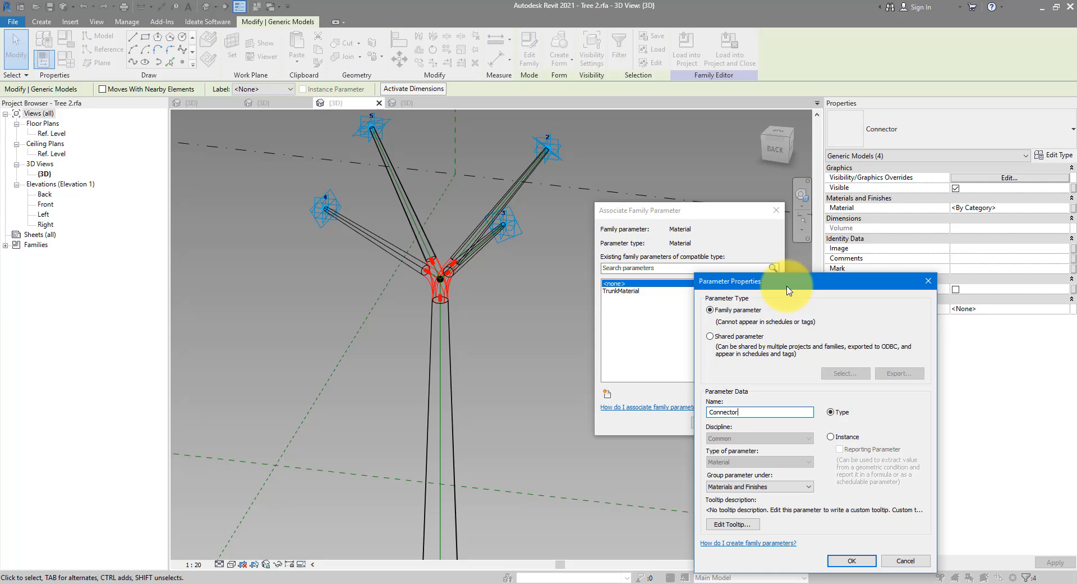
pyautogui.press('Return')
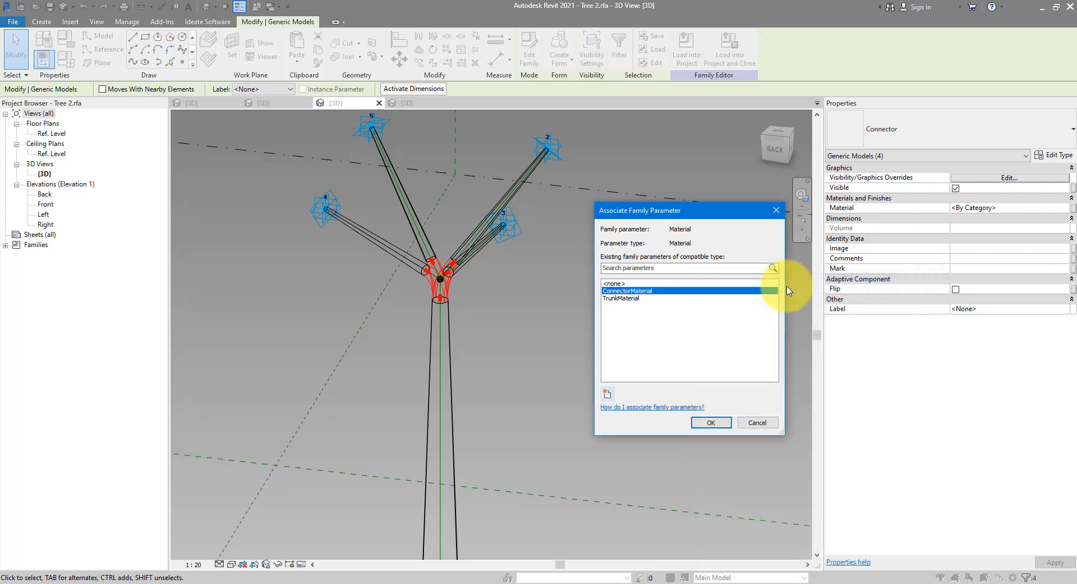
pyautogui.click(721, 422)
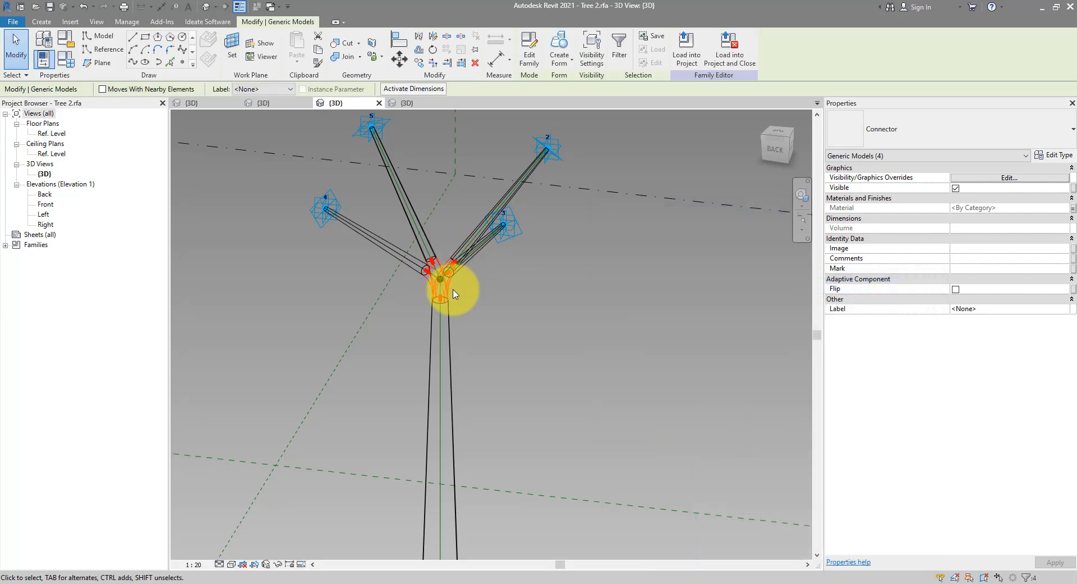
# Associate the Material of all four Branch instances with the existing TrunkMaterial family parameter
pyautogui.click(408, 193)
pyautogui.rightClick(408, 193)
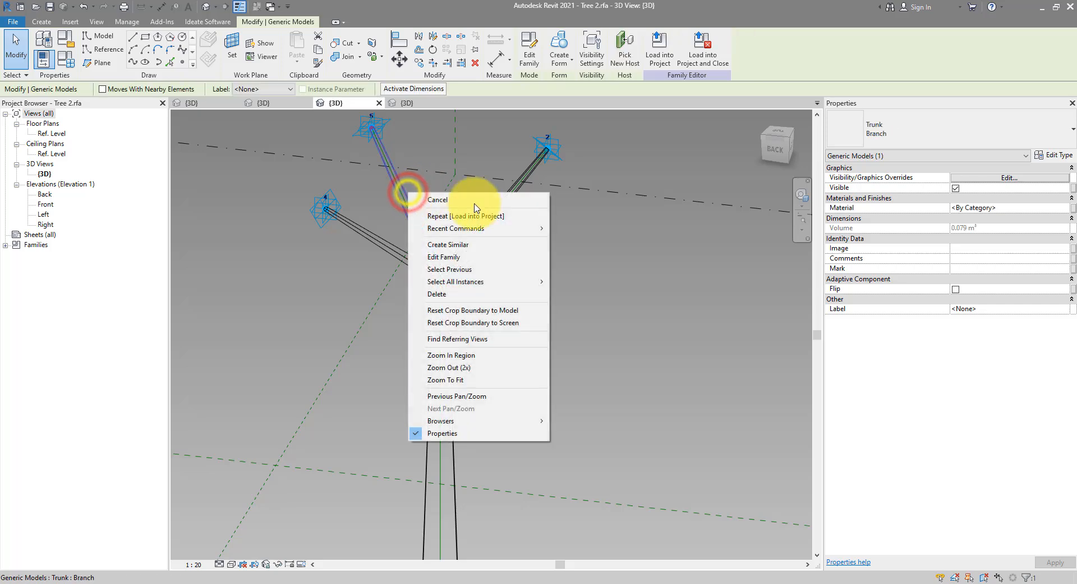
pyautogui.click(496, 282)
pyautogui.click(581, 285)
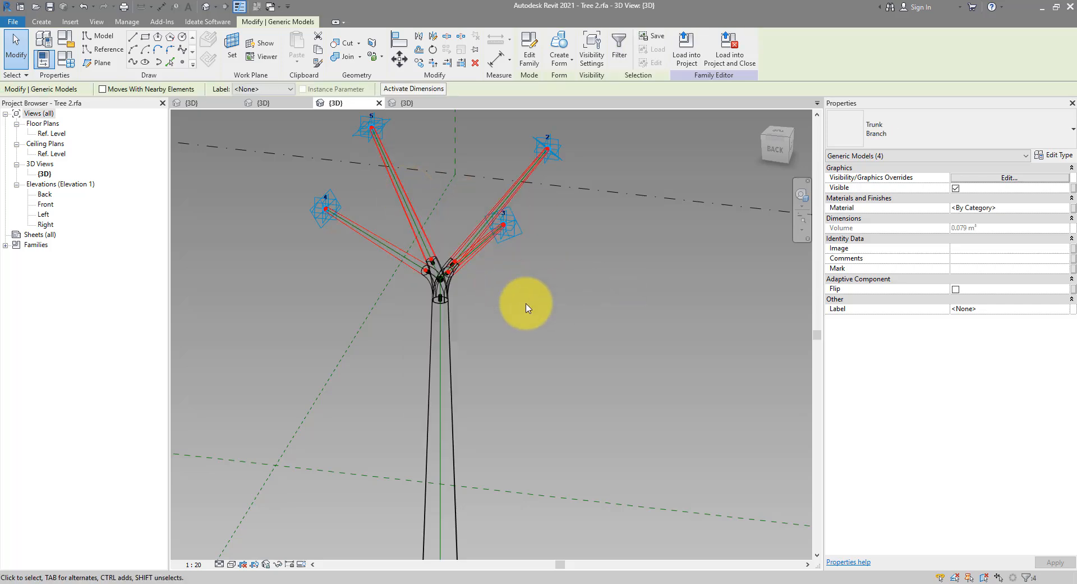
pyautogui.click(1072, 207)
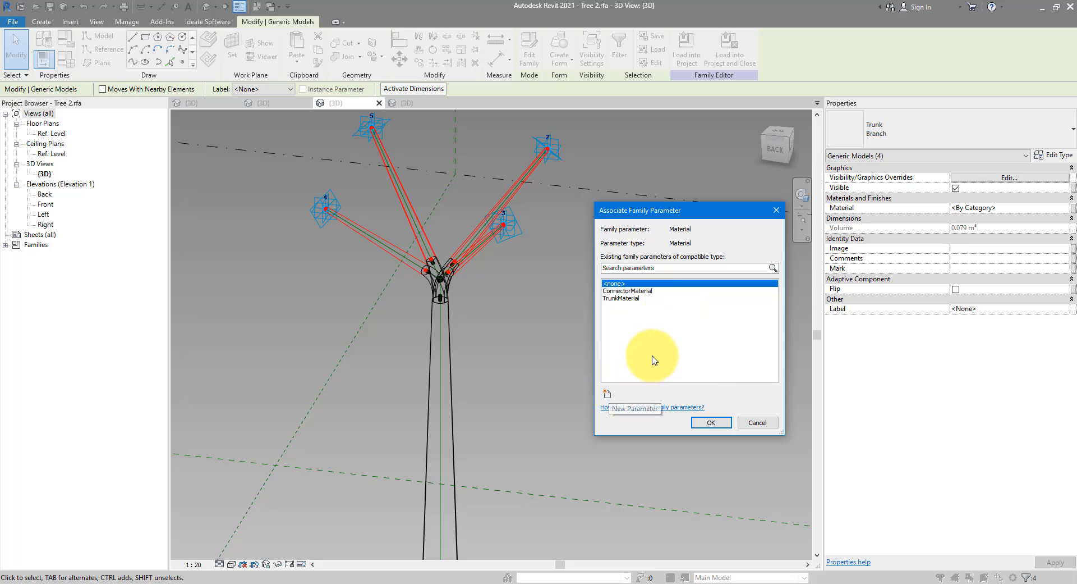
pyautogui.click(615, 298)
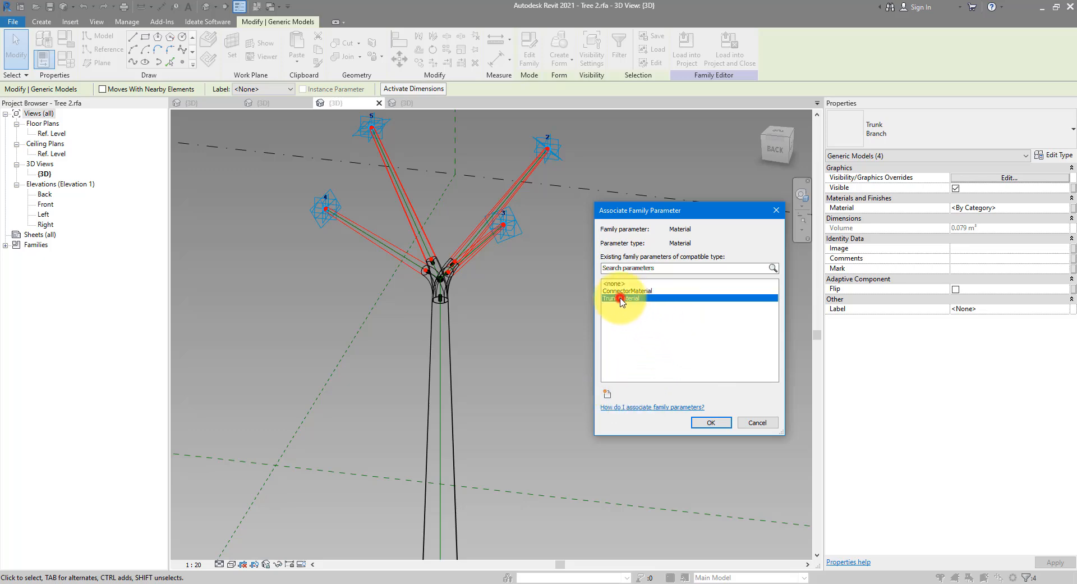
pyautogui.click(714, 423)
pyautogui.click(531, 303)
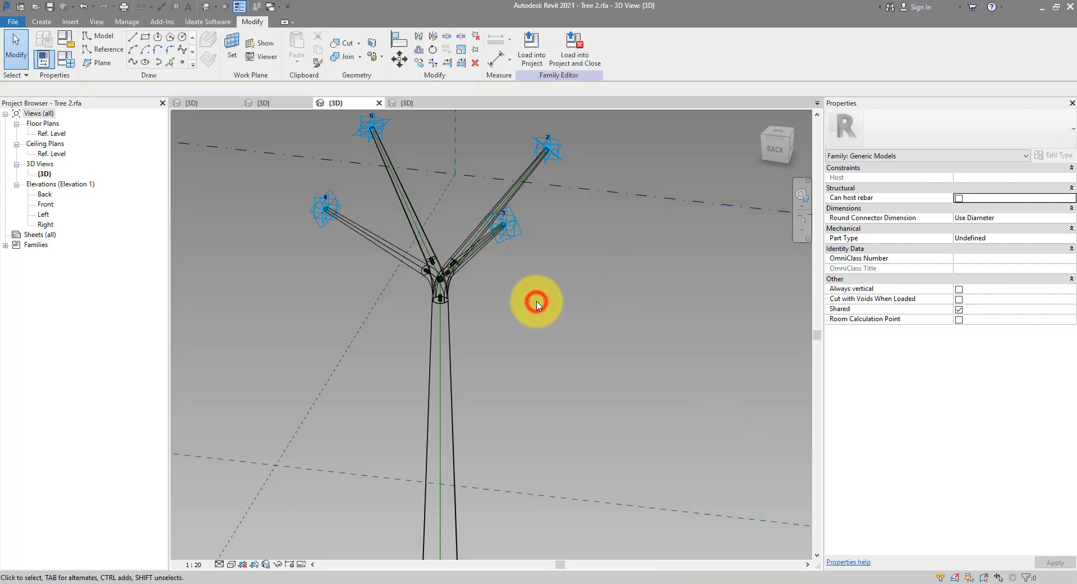
# Load the Tree 2 family into Test1.rfa, overwriting the existing version and the shared sub-component families with the Tree 2 version
pyautogui.click(533, 44)
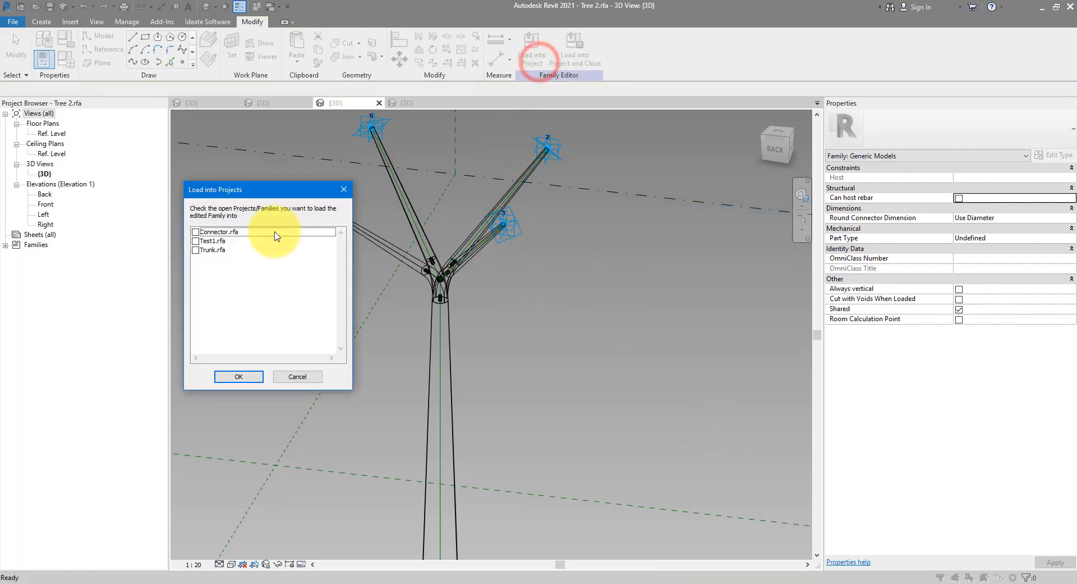
pyautogui.click(196, 241)
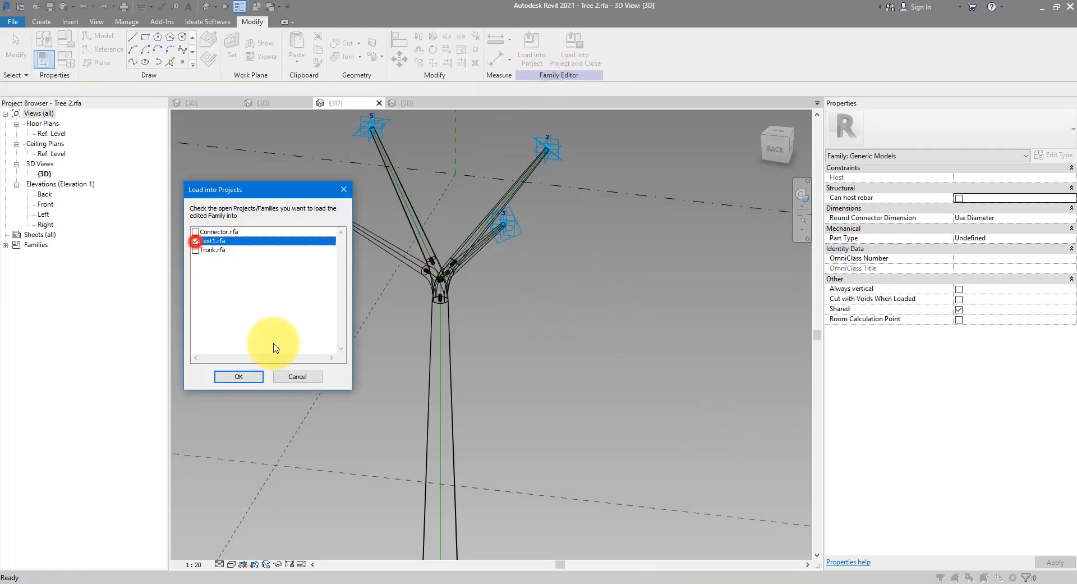
pyautogui.click(252, 379)
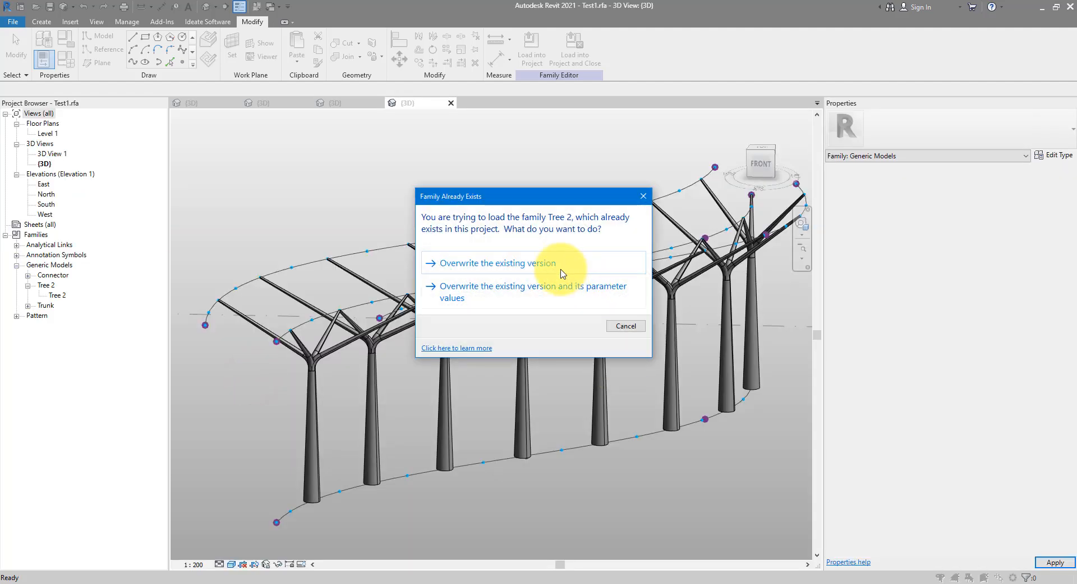
pyautogui.click(553, 268)
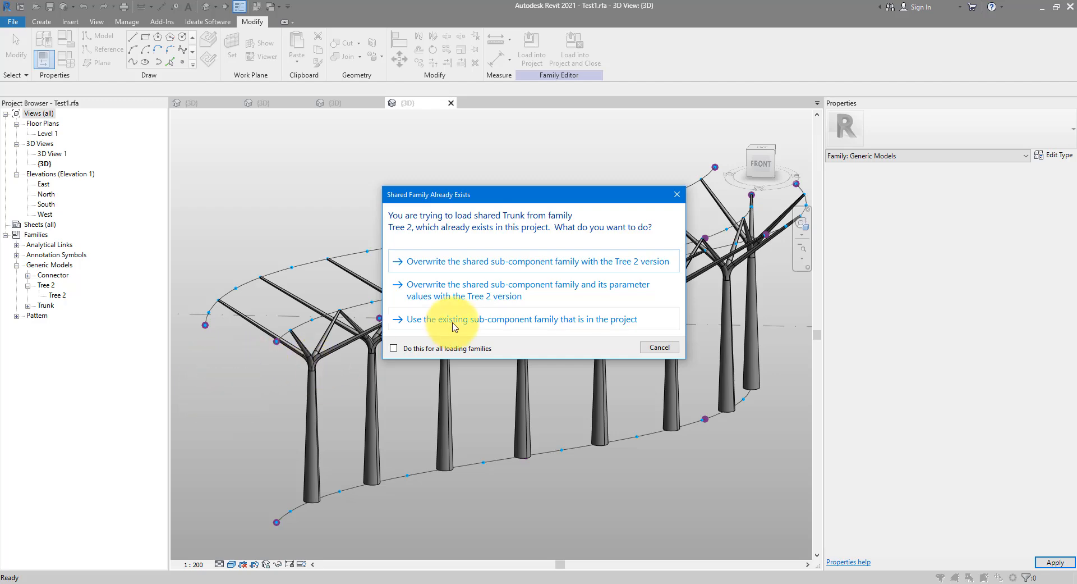
pyautogui.click(471, 261)
pyautogui.click(471, 260)
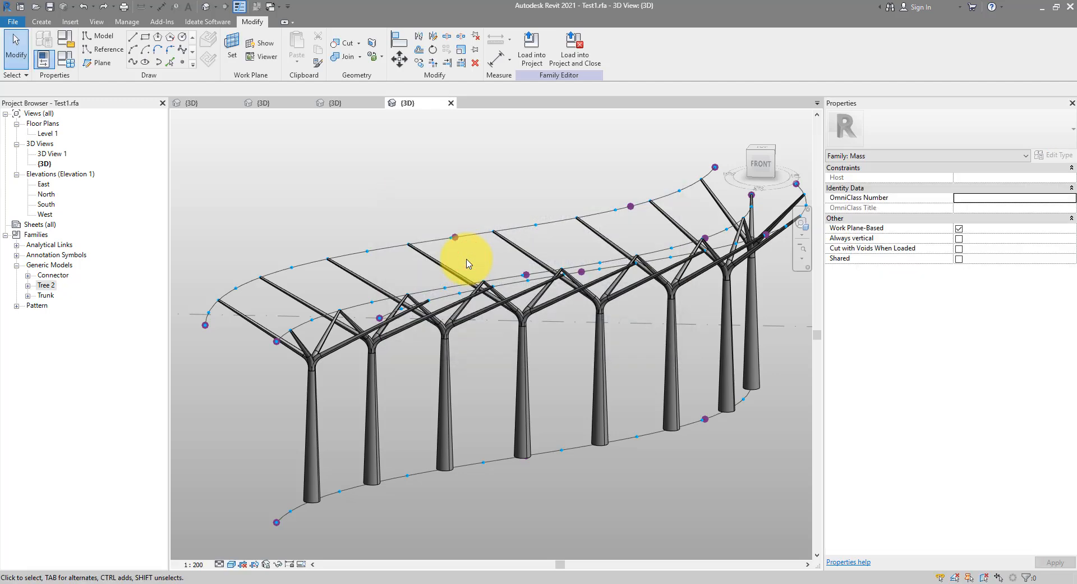
# Check the material and dimension type parameters of the Tree 2 family in Test1.rfa
pyautogui.click(28, 285)
pyautogui.doubleClick(56, 295)
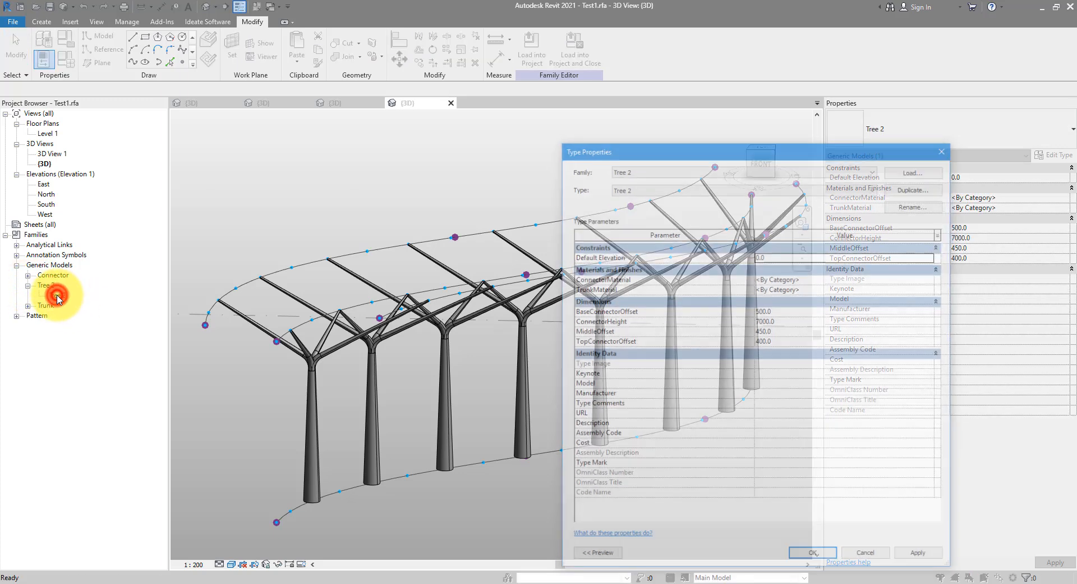
pyautogui.moveTo(749, 152); pyautogui.dragTo(830, 96)
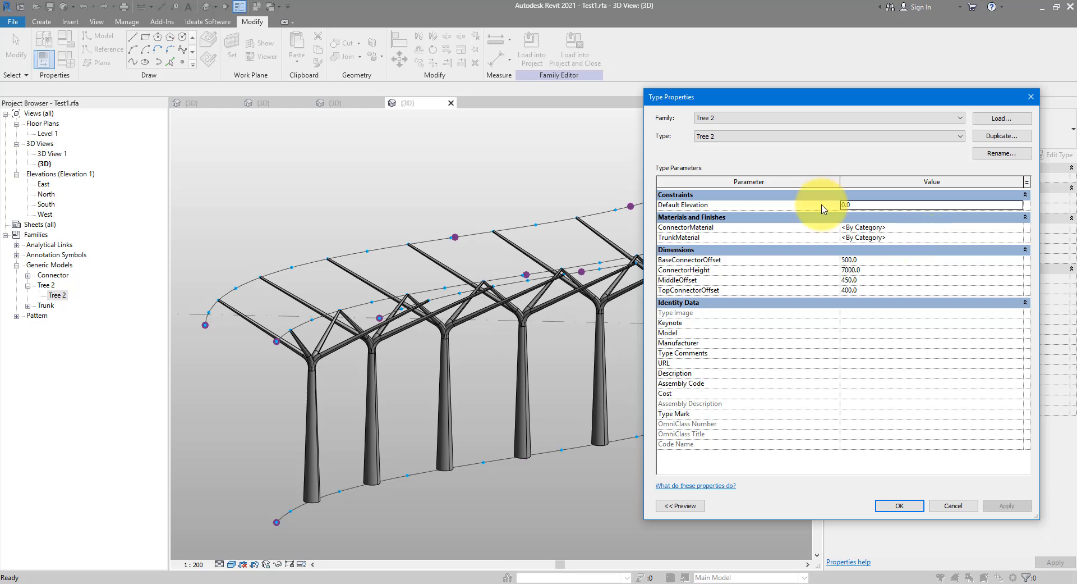
pyautogui.press('Return')
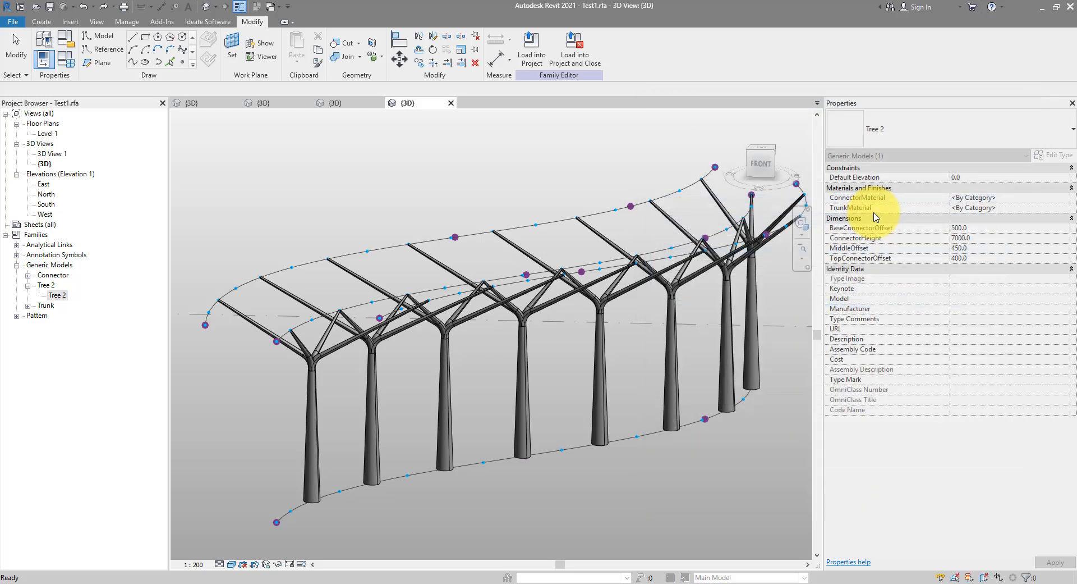
# Create a new project
pyautogui.click(11, 24)
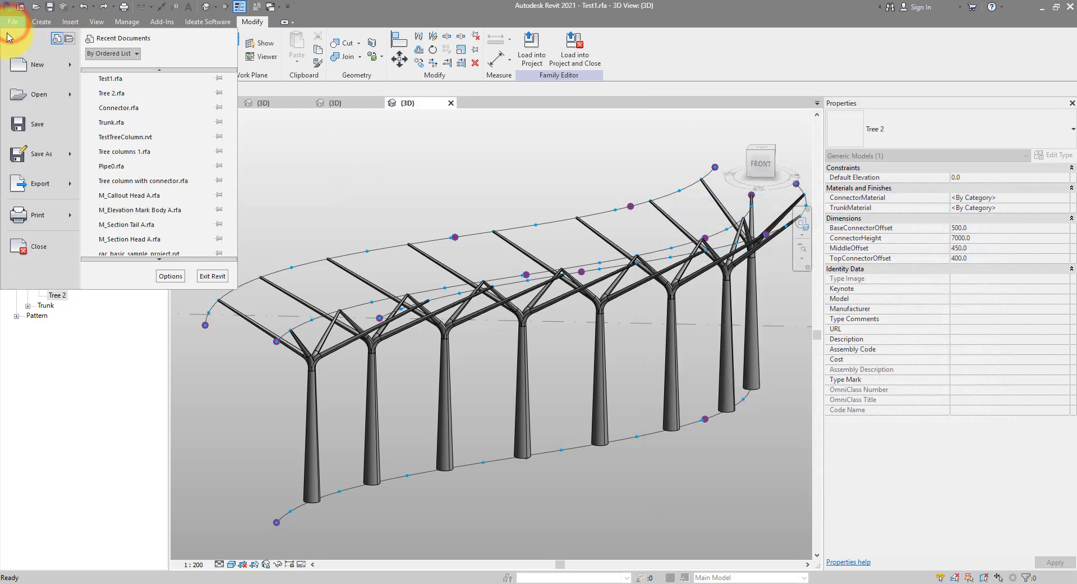
pyautogui.click(27, 56)
pyautogui.click(397, 287)
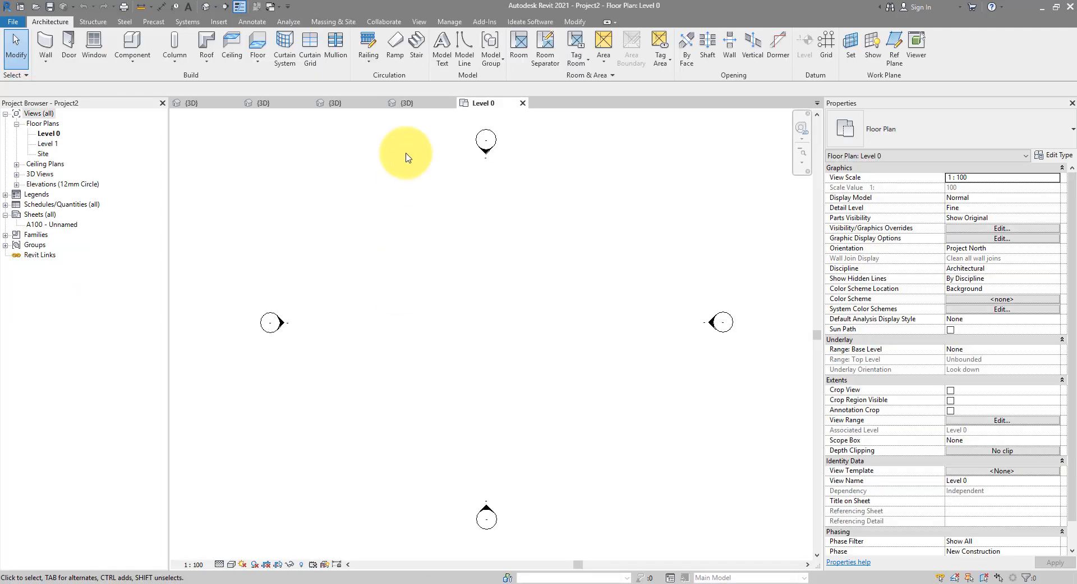
# Return to Test1.rfa and load this mass family into Project2
pyautogui.click(405, 103)
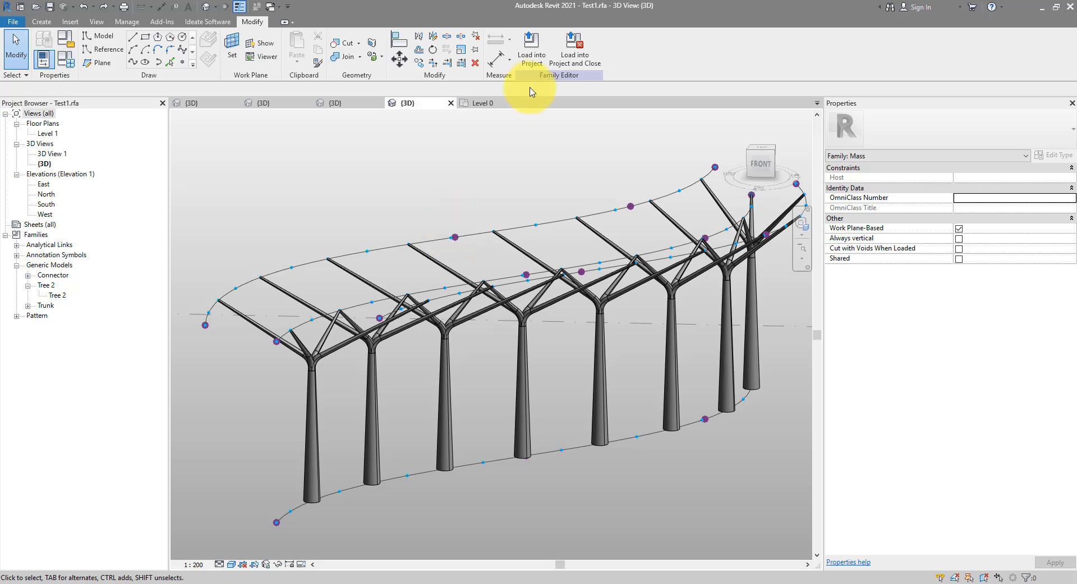
pyautogui.click(536, 57)
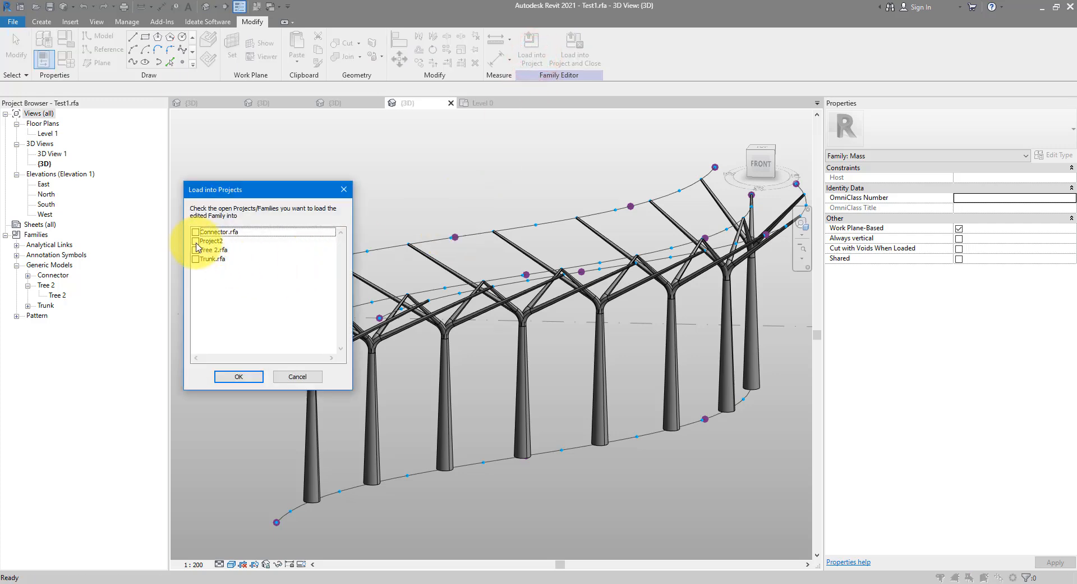
pyautogui.click(239, 377)
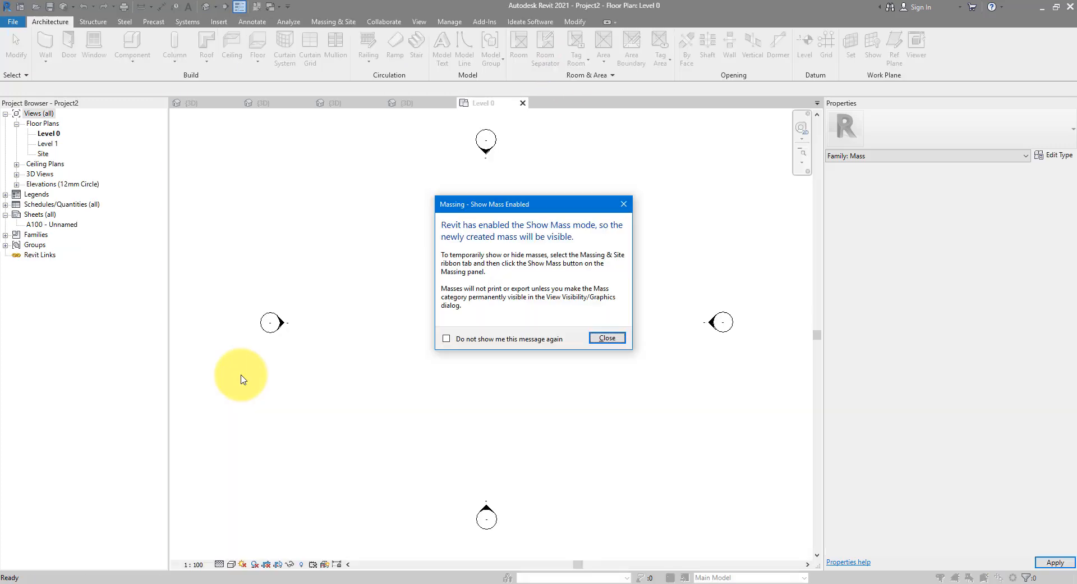
pyautogui.click(605, 338)
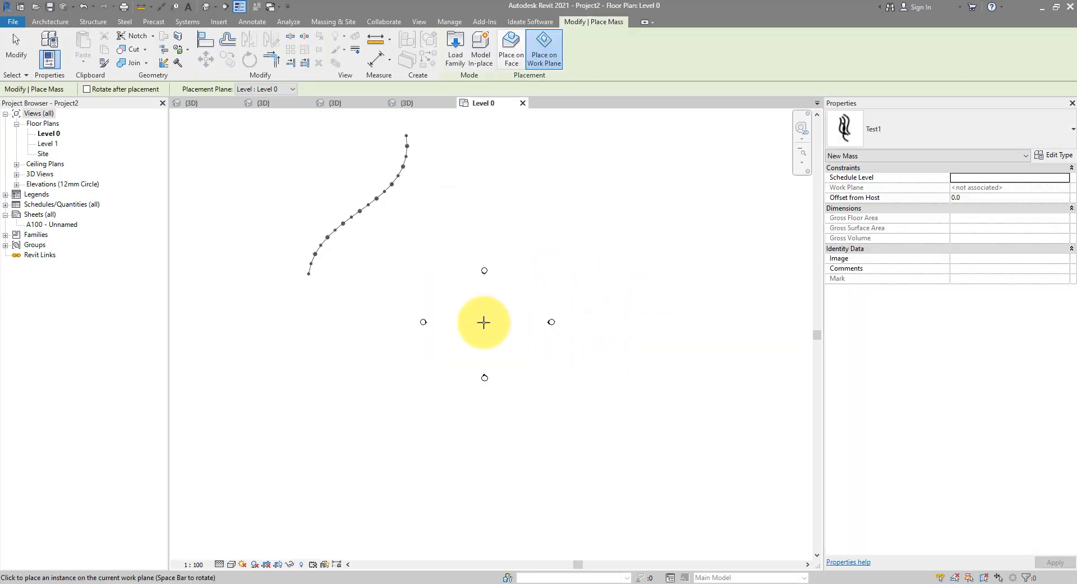
# Place one Test1 mass instance on Level 0 between the elevation markers and open the project's 3D view
pyautogui.click(484, 321)
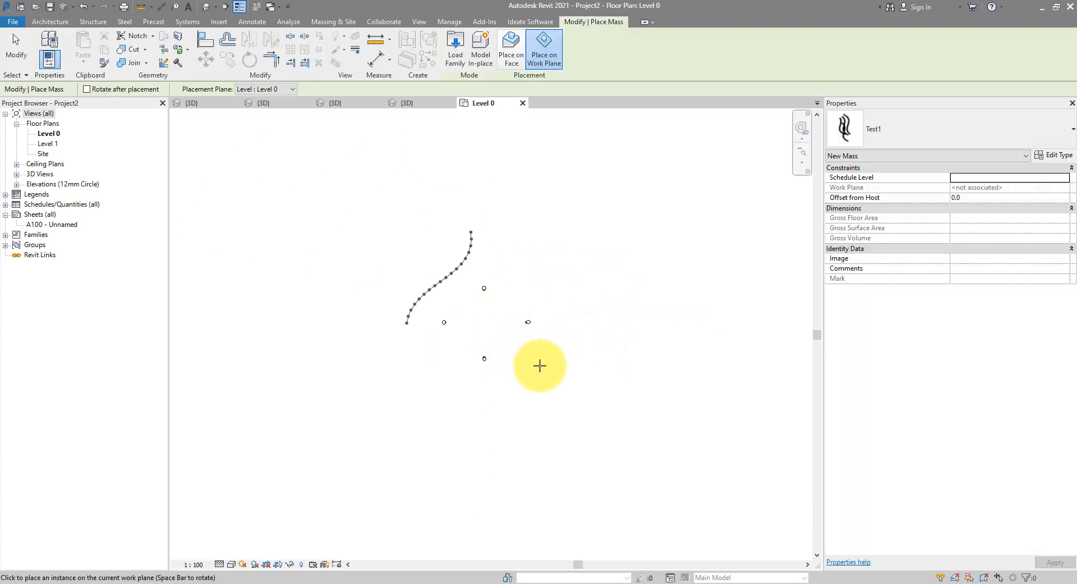
pyautogui.click(563, 396)
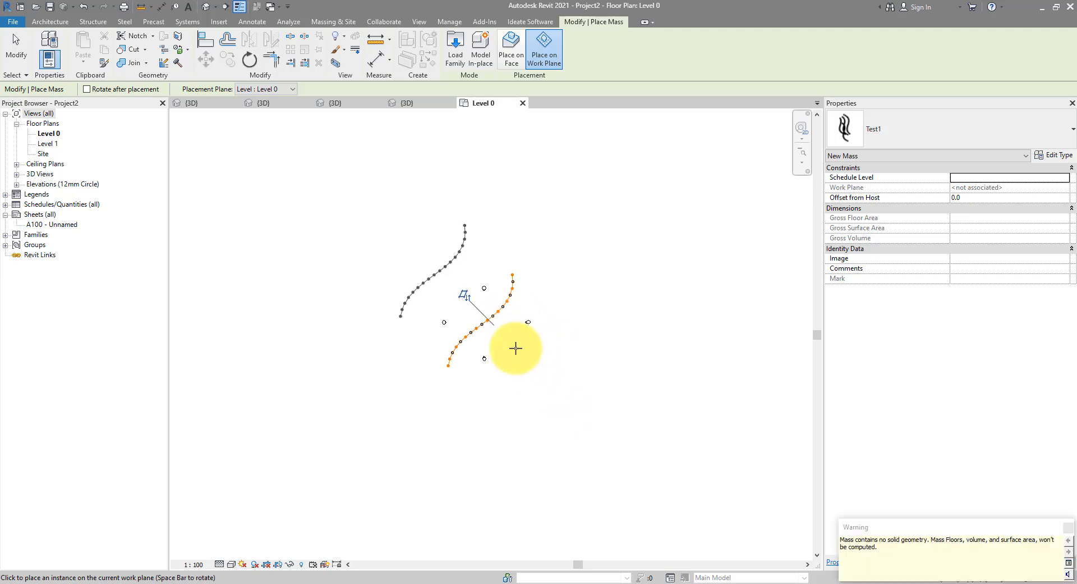
pyautogui.press('Escape')
pyautogui.press('Escape')
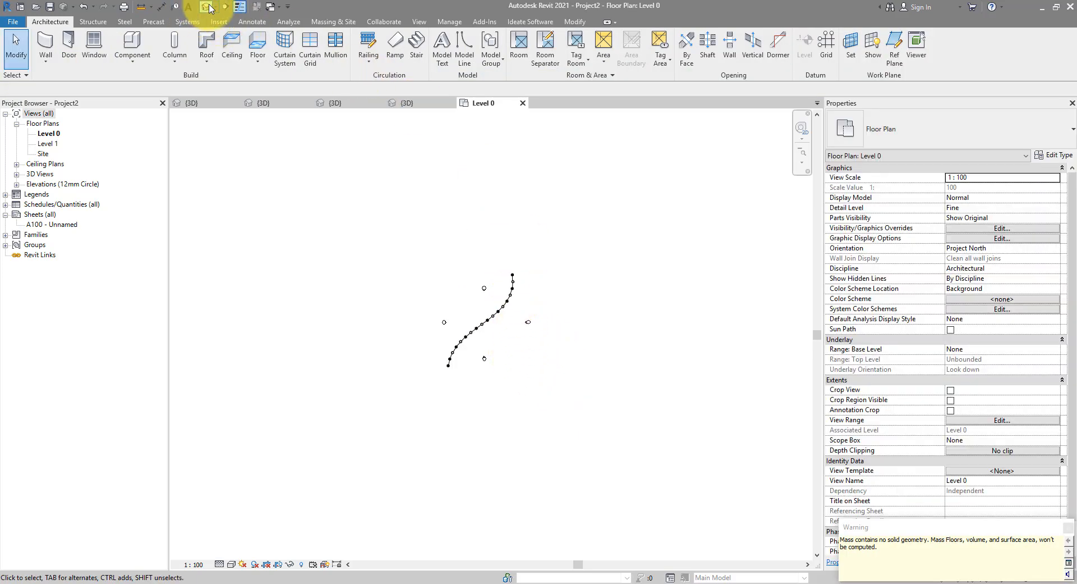
pyautogui.keyDown('shift'); pyautogui.moveTo(651, 382); pyautogui.dragTo(645, 284, button='middle'); pyautogui.keyUp('shift')
pyautogui.scroll(3, 552, 357)
pyautogui.scroll(3, 614, 221)
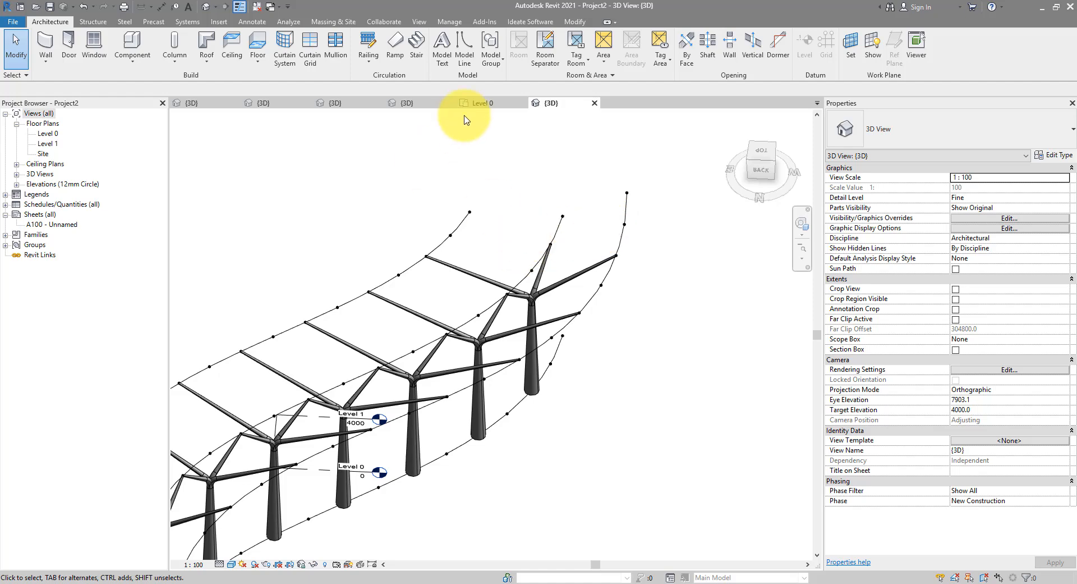
# In Test1.rfa, temporarily hide the divided paths of the three upper splines
pyautogui.click(408, 103)
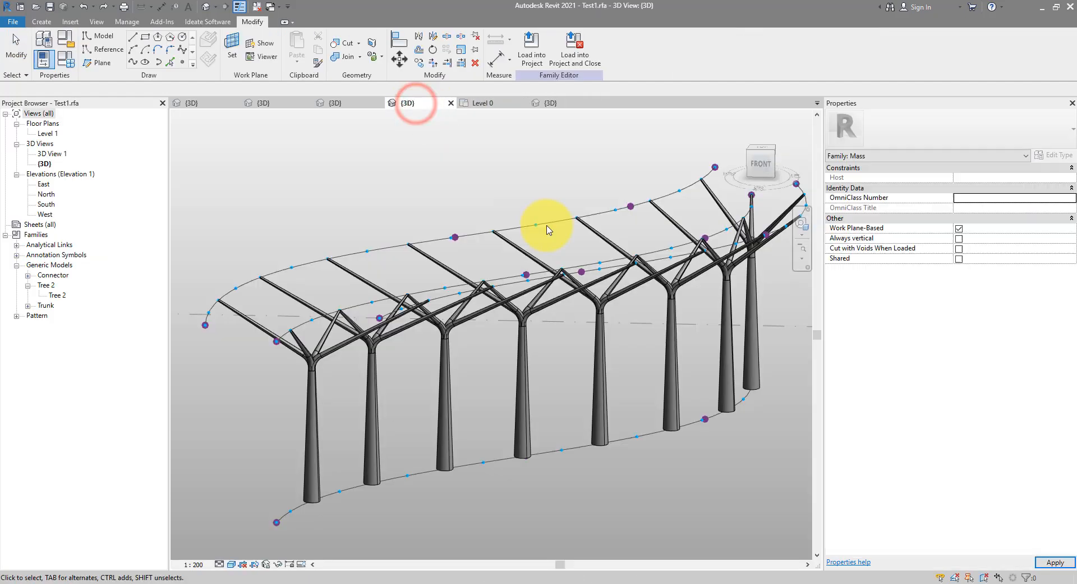
pyautogui.scroll(3, 344, 260)
pyautogui.scroll(4, 486, 224)
pyautogui.click(488, 307)
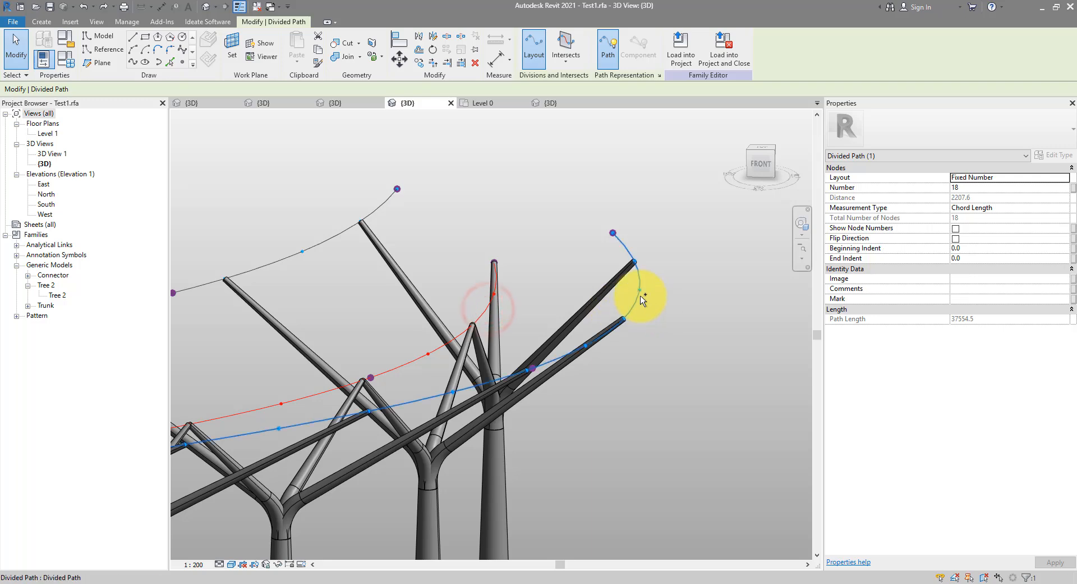
pyautogui.keyDown('ctrl'); pyautogui.click(639, 295); pyautogui.keyUp('ctrl')
pyautogui.keyDown('ctrl'); pyautogui.click(336, 240); pyautogui.keyUp('ctrl')
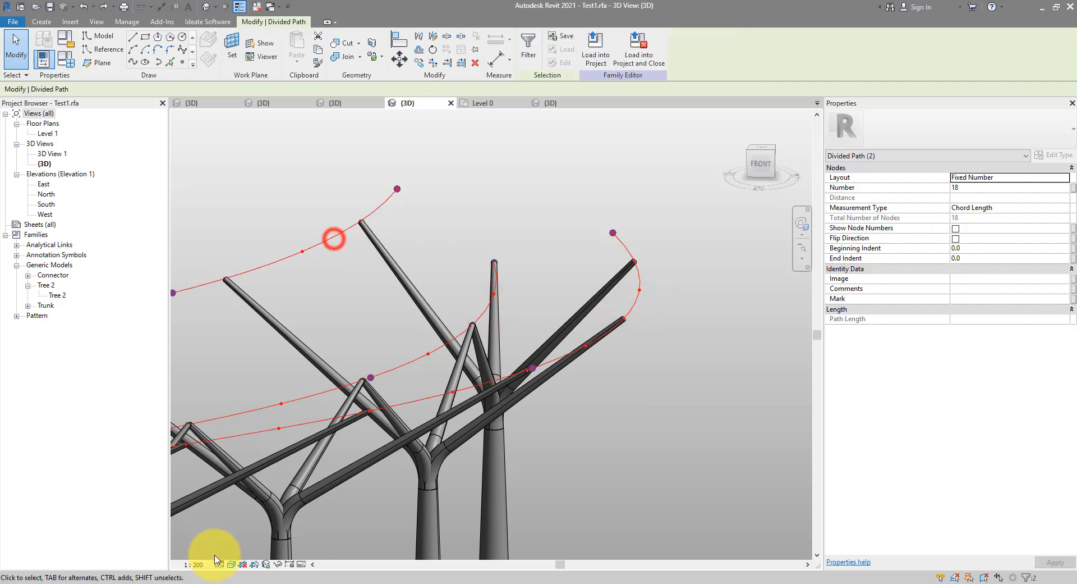
pyautogui.click(278, 564)
pyautogui.click(297, 536)
pyautogui.click(709, 332)
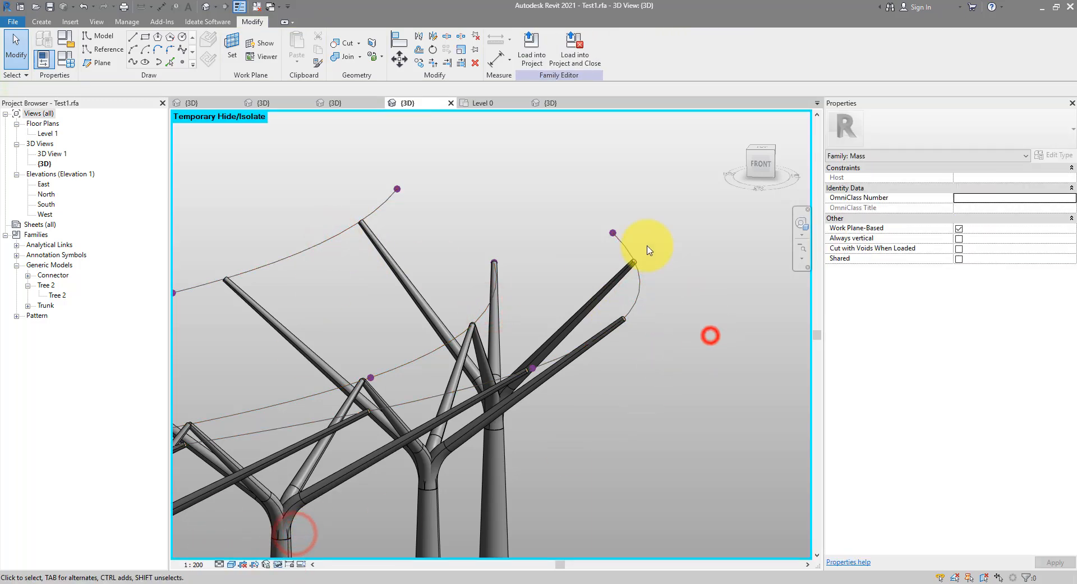
# Create a surface form between the middle upper spline and the outer upper spline at the long-branch ends
pyautogui.click(624, 247)
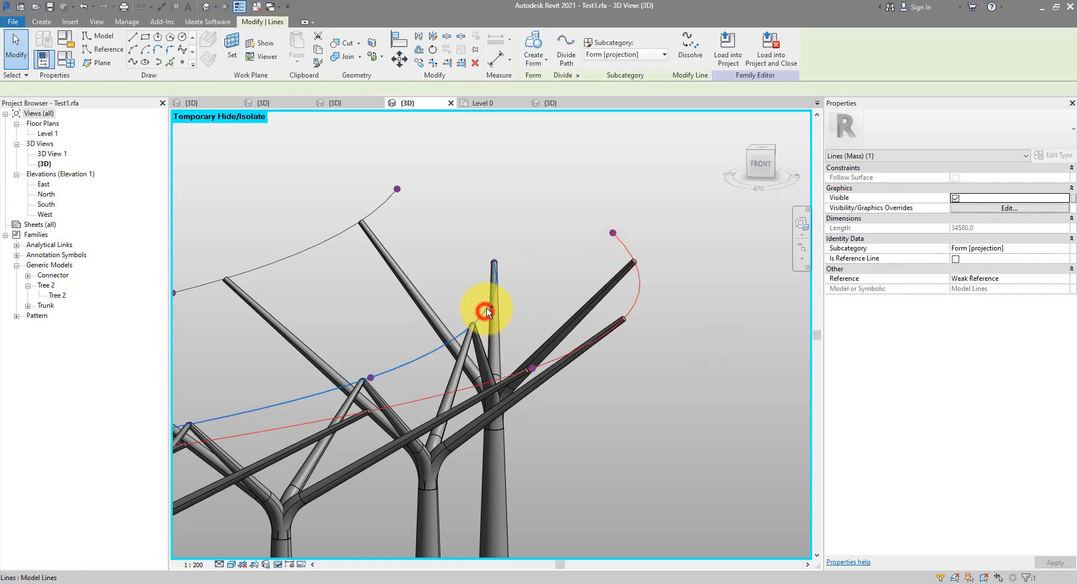
pyautogui.keyDown('ctrl'); pyautogui.click(486, 311); pyautogui.keyUp('ctrl')
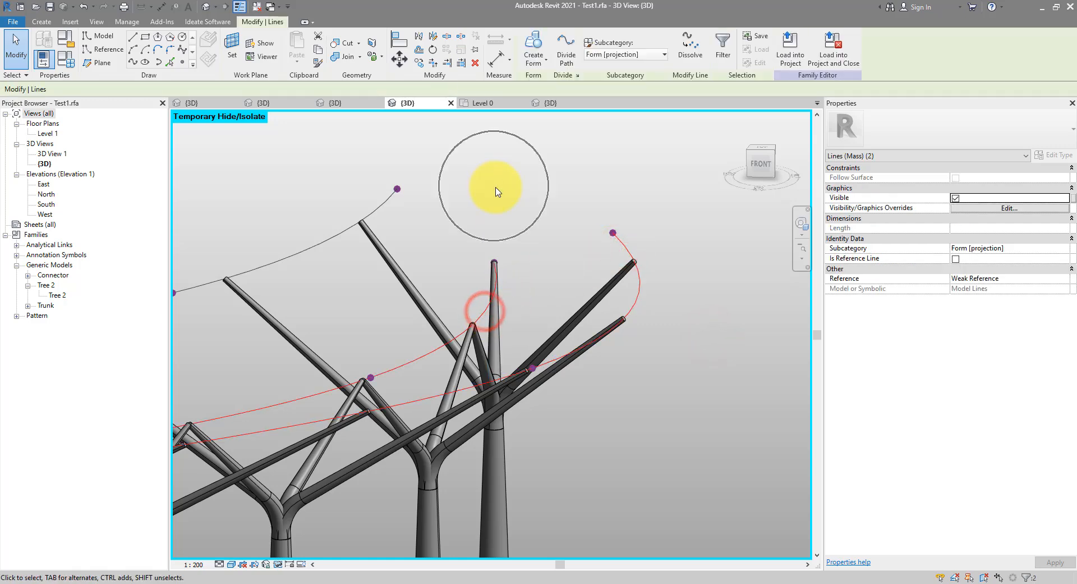
pyautogui.click(527, 48)
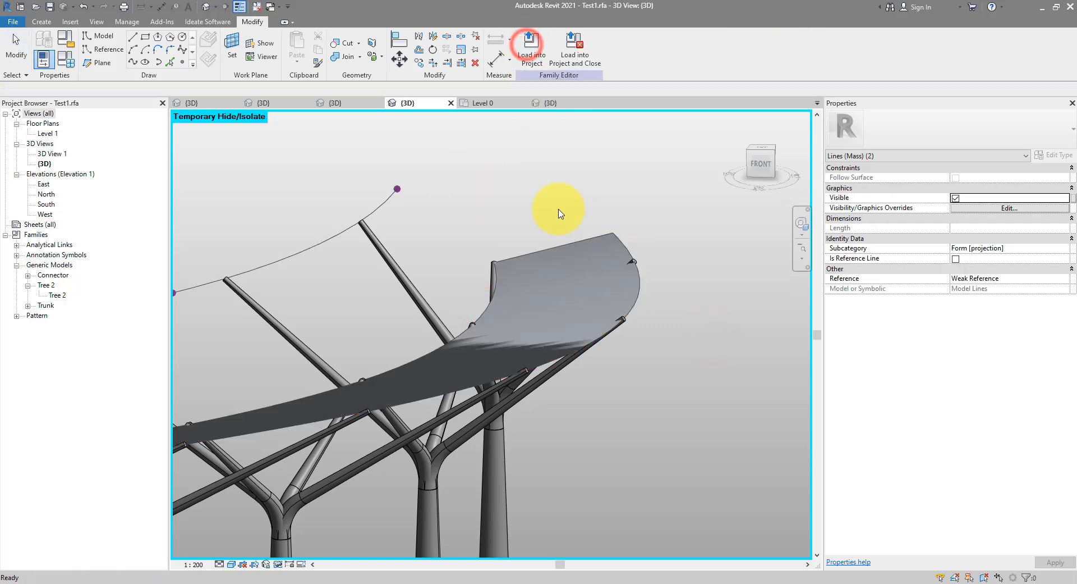
# Create a second surface form between the middle upper spline and the remaining upper spline on the opposite side
pyautogui.click(484, 312)
pyautogui.keyDown('ctrl'); pyautogui.click(386, 202); pyautogui.keyUp('ctrl')
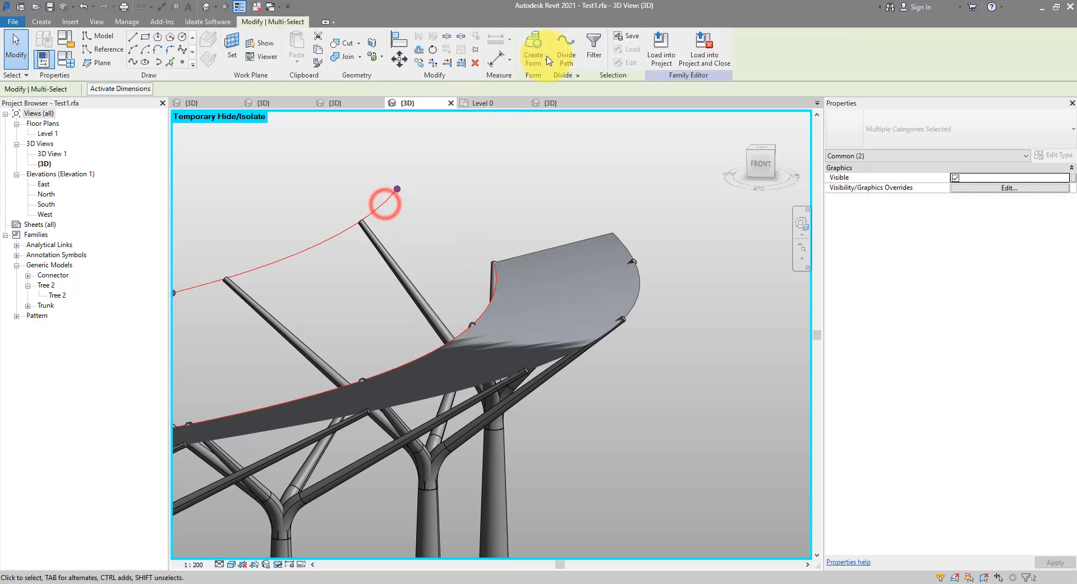
pyautogui.click(532, 47)
pyautogui.click(506, 215)
pyautogui.keyDown('shift'); pyautogui.moveTo(597, 207); pyautogui.dragTo(671, 345, button='middle'); pyautogui.keyUp('shift')
# Reload the updated Test1 mass into Project2 and show the project's 3D view
pyautogui.click(532, 51)
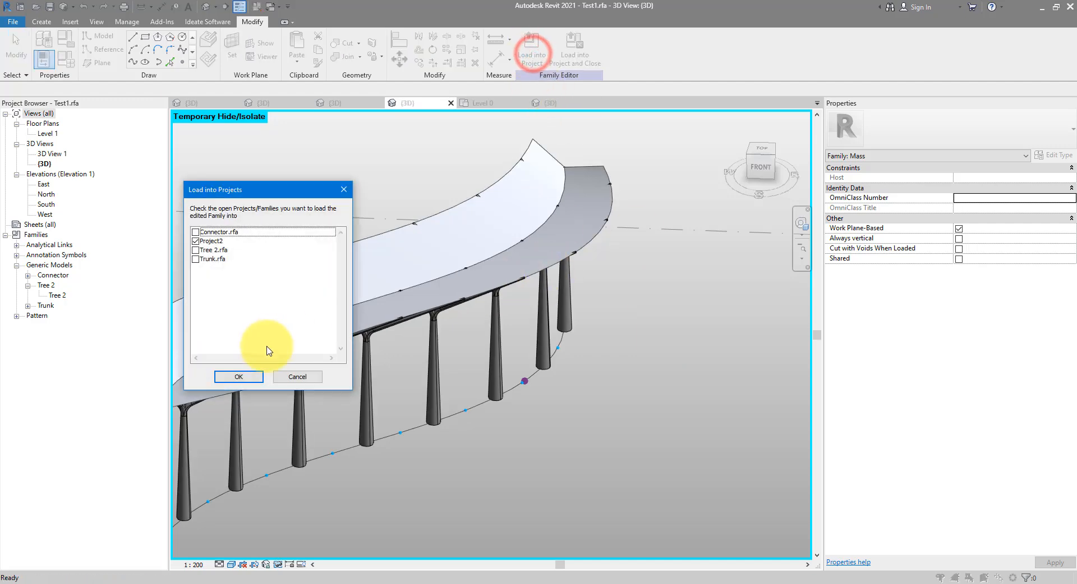
pyautogui.click(253, 381)
pyautogui.press('Return')
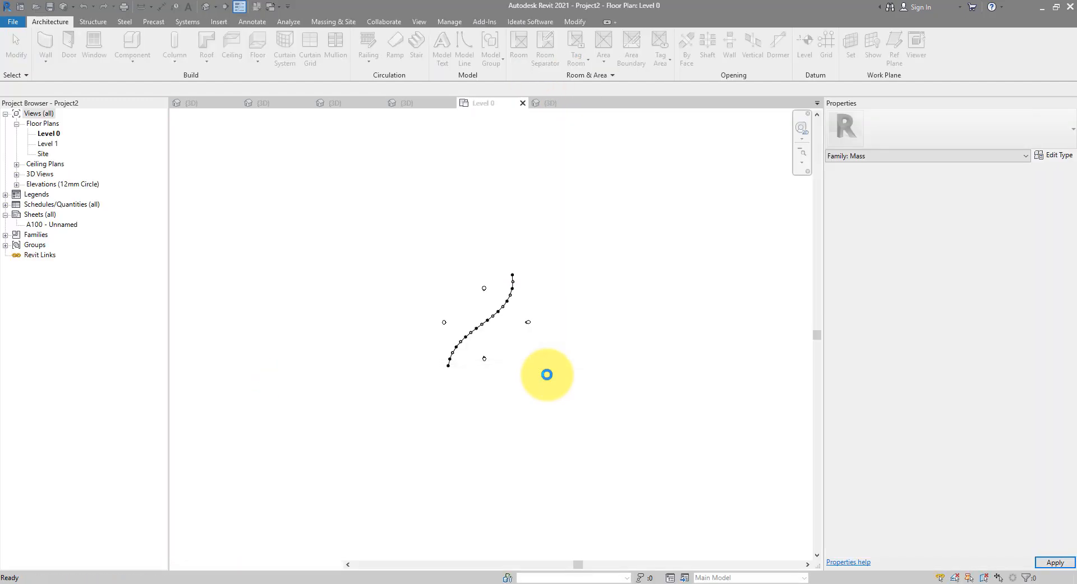
pyautogui.click(206, 7)
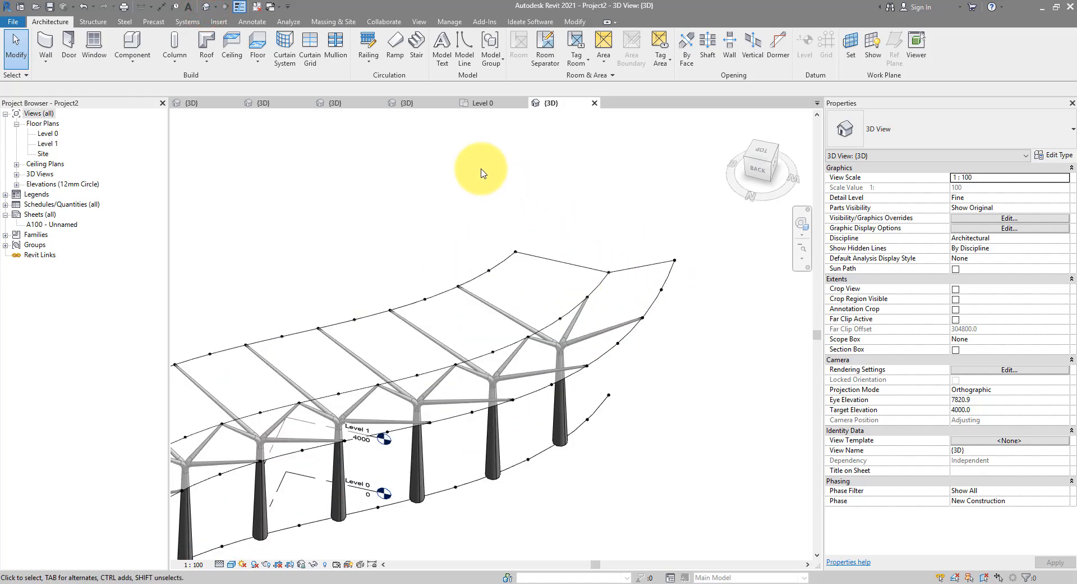
# Create a Standard curtain system by face on both roof surfaces of the Test1 mass
pyautogui.click(285, 59)
pyautogui.click(557, 261)
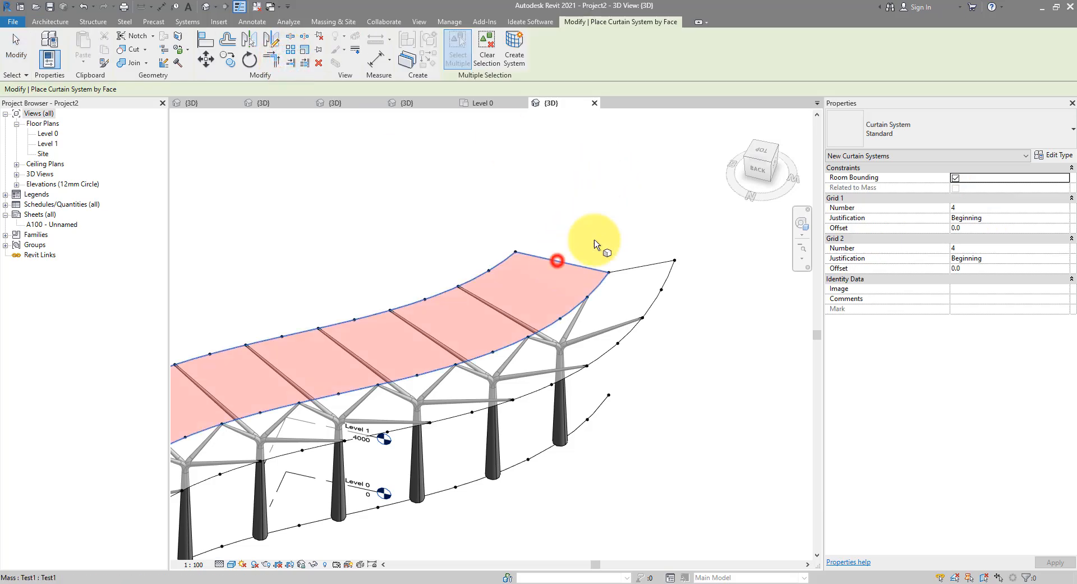
pyautogui.click(636, 270)
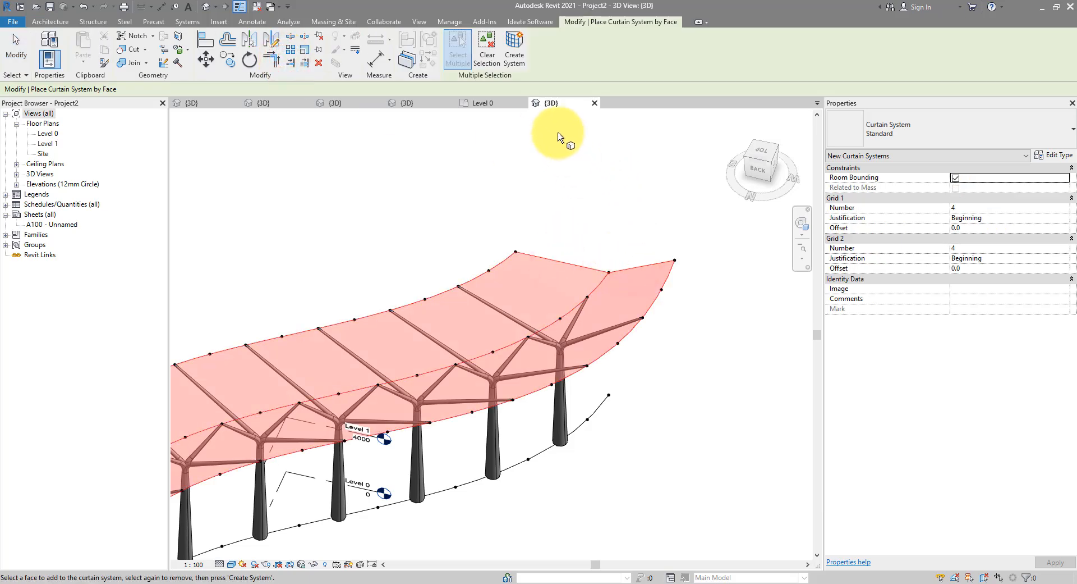
pyautogui.click(515, 63)
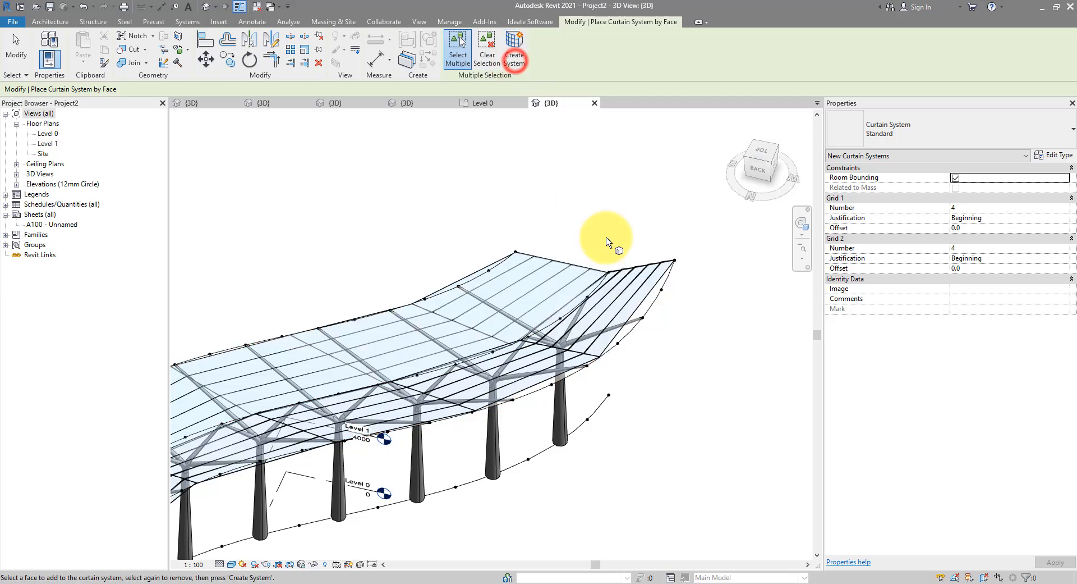
pyautogui.press('Escape')
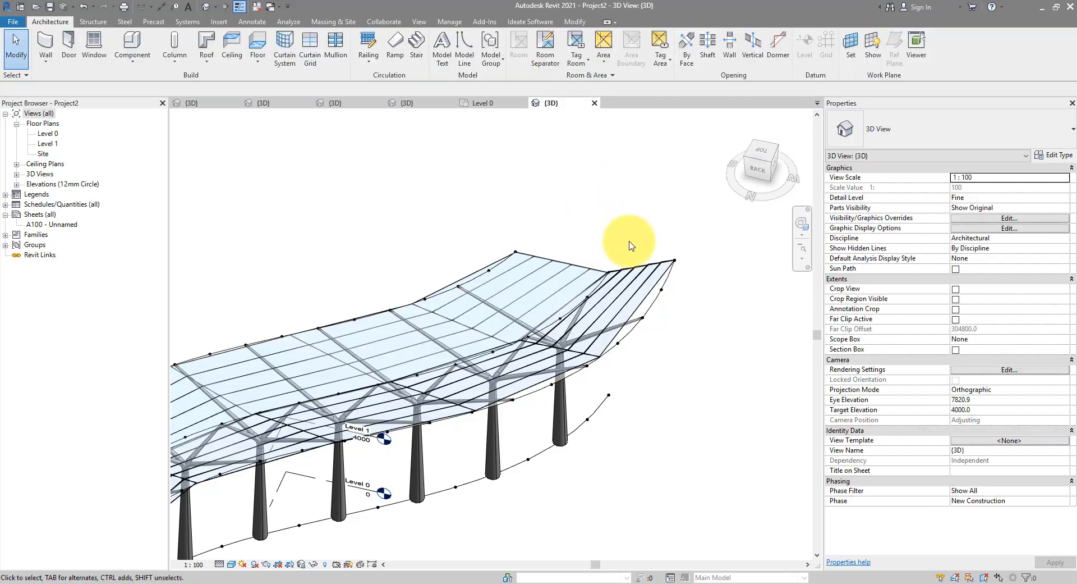
# In the roof curtain system's type properties, set the Grid 1 layout to Maximum Spacing with a spacing of 1000
pyautogui.click(652, 289)
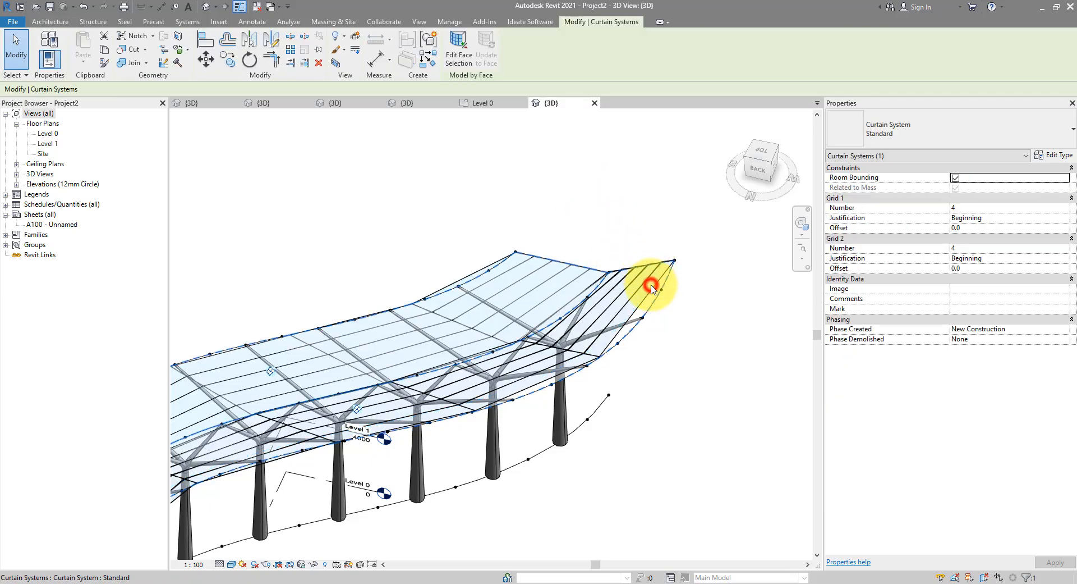
pyautogui.click(1037, 156)
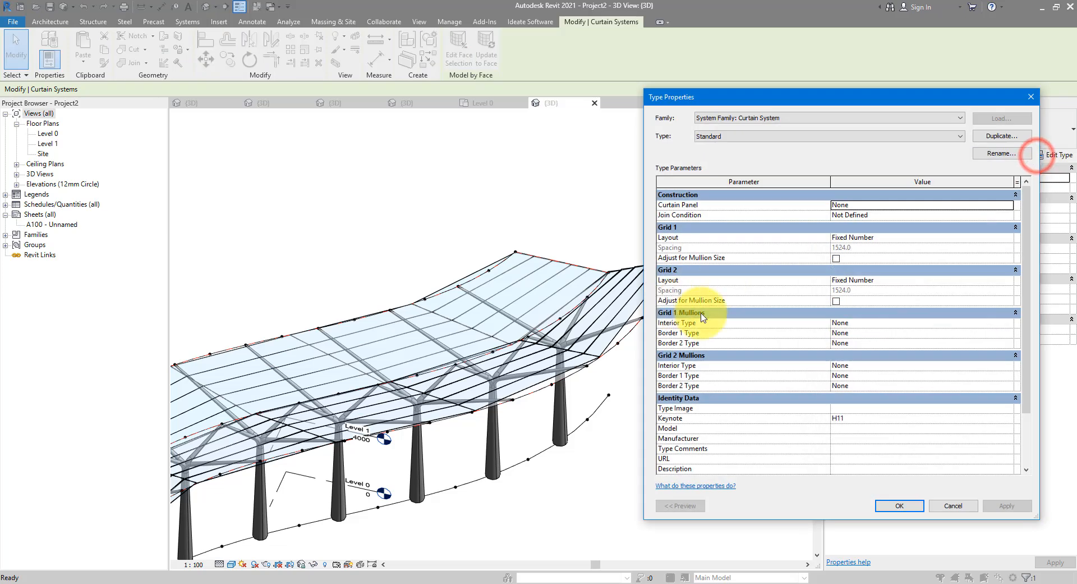
pyautogui.click(1008, 283)
pyautogui.click(1008, 237)
pyautogui.click(1009, 238)
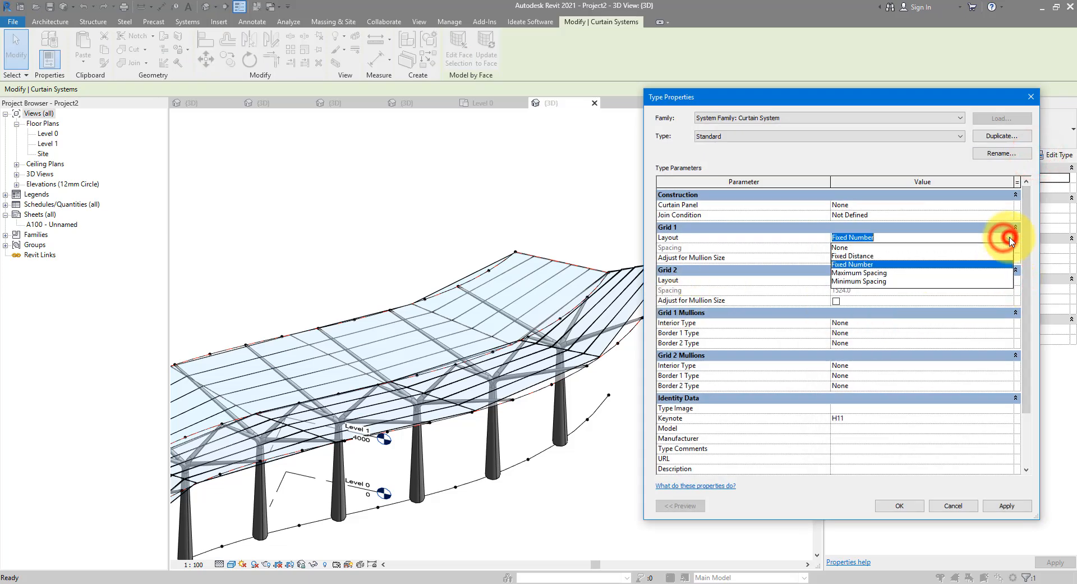
pyautogui.click(868, 273)
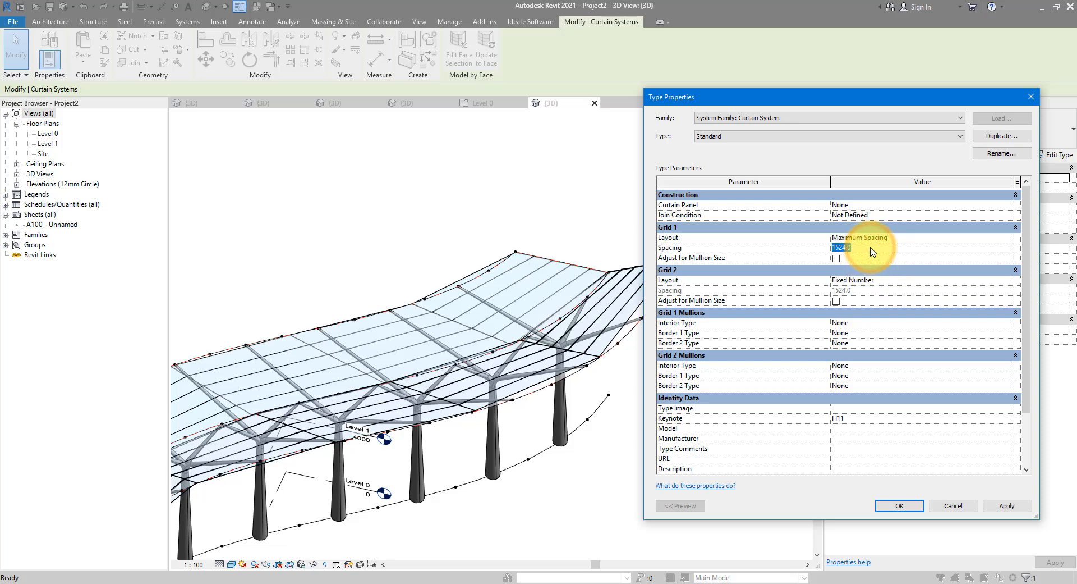
# Set the Grid 2 layout to Maximum Spacing with a spacing of 2000 and apply the curtain system type changes
pyautogui.click(890, 280)
pyautogui.click(1008, 280)
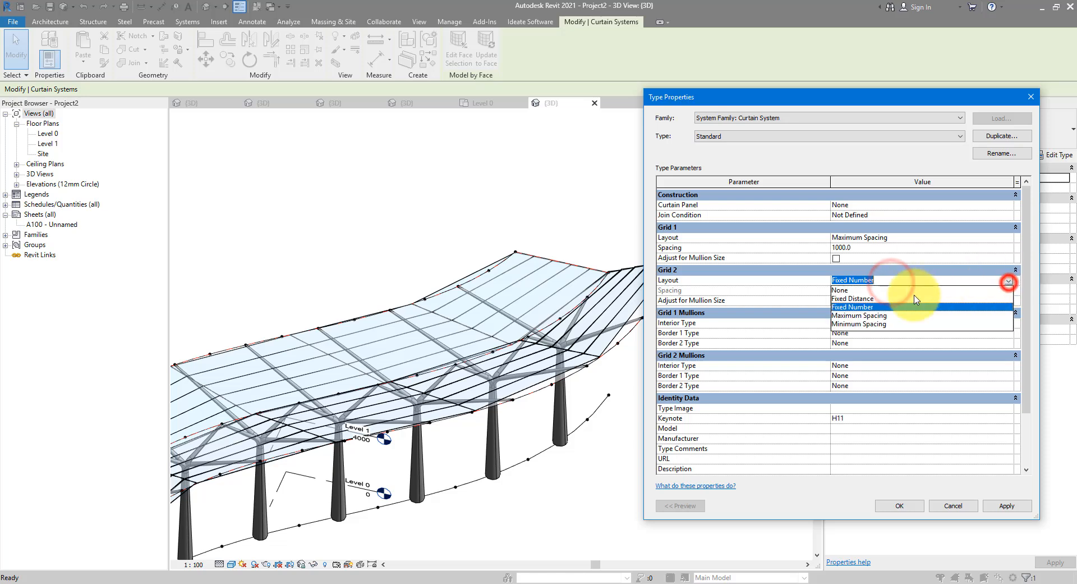
pyautogui.click(867, 315)
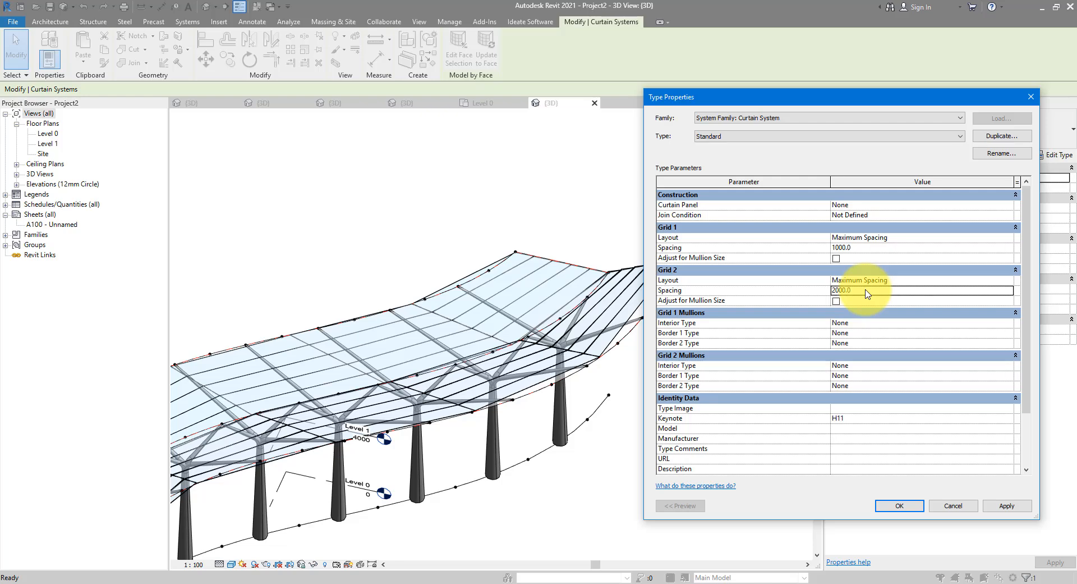
pyautogui.press('Return')
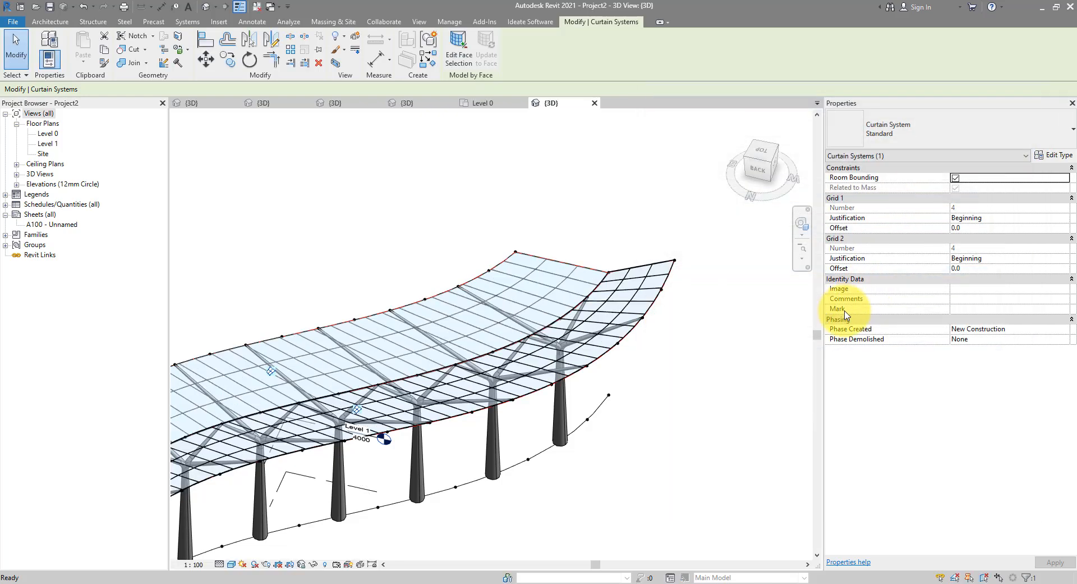
# Examine the gridded roof from several sides and the column bases along the ground spline, including the visible path nodes
pyautogui.click(752, 307)
pyautogui.scroll(-3, 752, 307)
pyautogui.keyDown('shift'); pyautogui.moveTo(726, 332); pyautogui.dragTo(567, 241, button='middle'); pyautogui.keyUp('shift')
pyautogui.scroll(3, 751, 325)
pyautogui.click(751, 307)
pyautogui.keyDown('shift'); pyautogui.moveTo(464, 402); pyautogui.dragTo(654, 337, button='middle'); pyautogui.keyUp('shift')
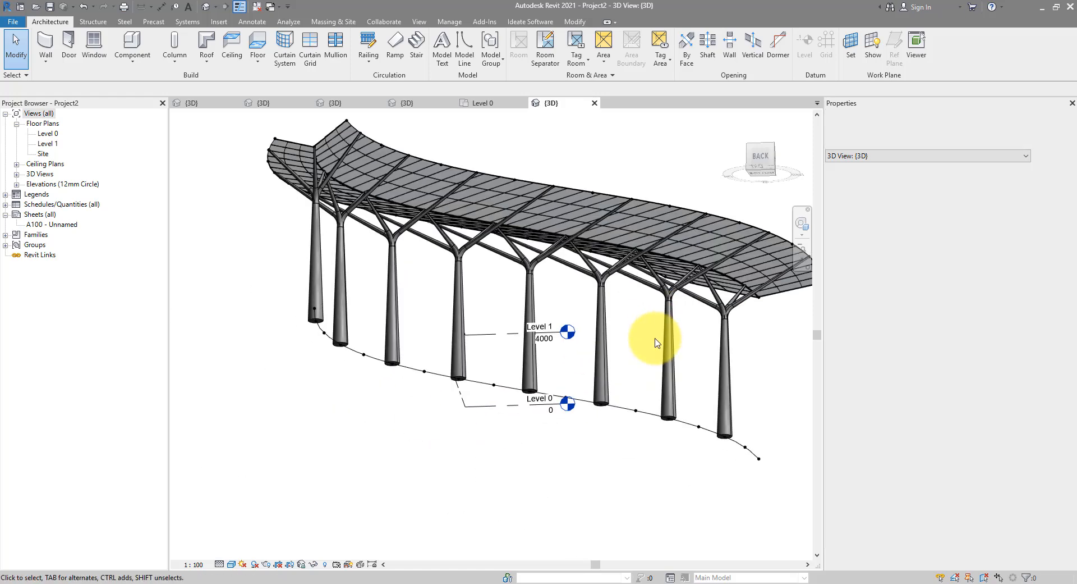
pyautogui.scroll(3, 683, 373)
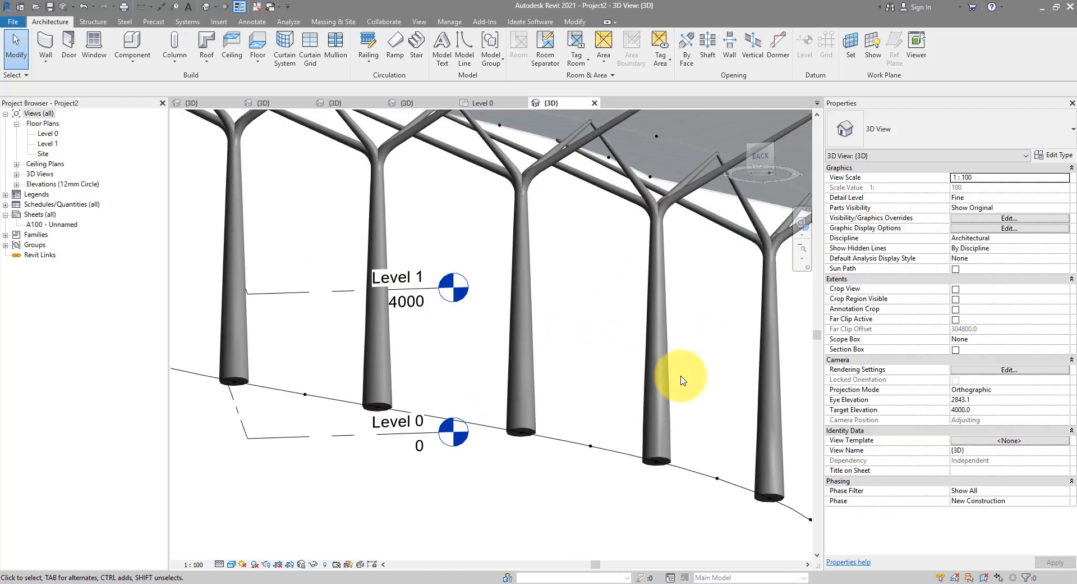
pyautogui.moveTo(613, 384); pyautogui.dragTo(527, 385, button='middle')
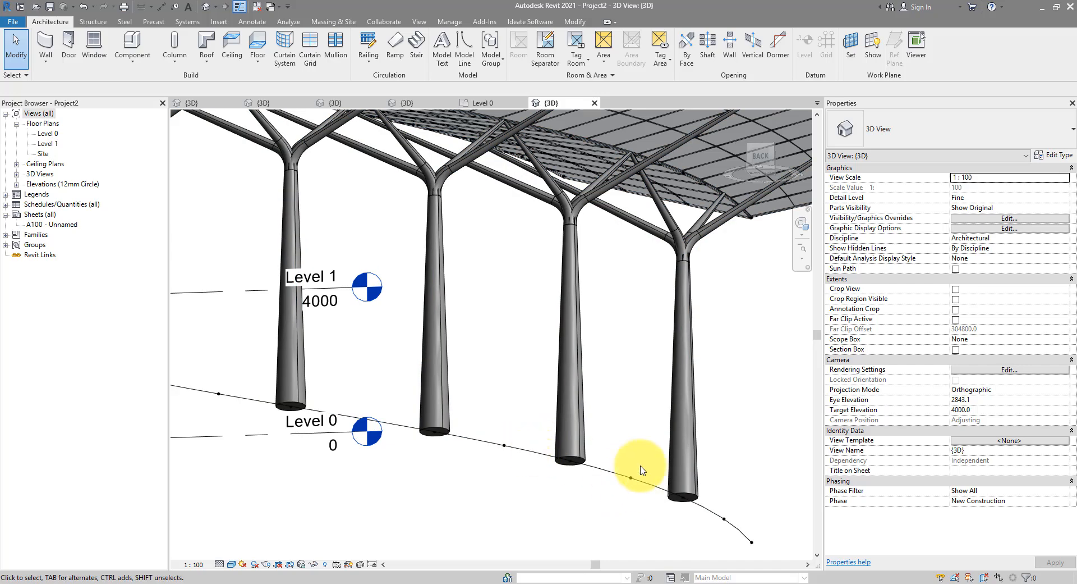
pyautogui.scroll(-5, 628, 471)
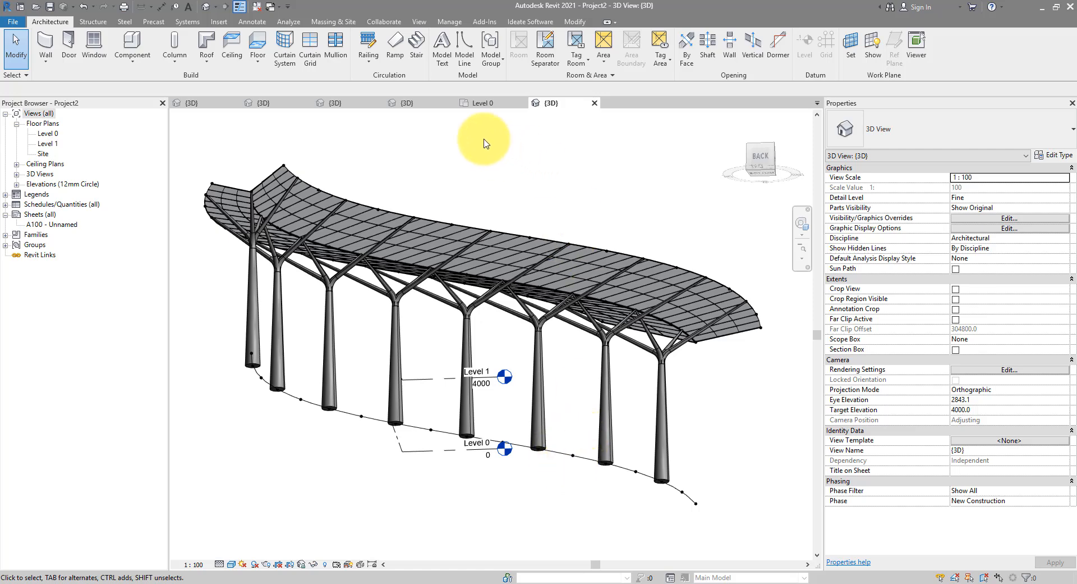
# Switch to the Test1 mass family's 3D view and reset its temporary hide/isolate
pyautogui.click(420, 104)
pyautogui.scroll(3, 547, 367)
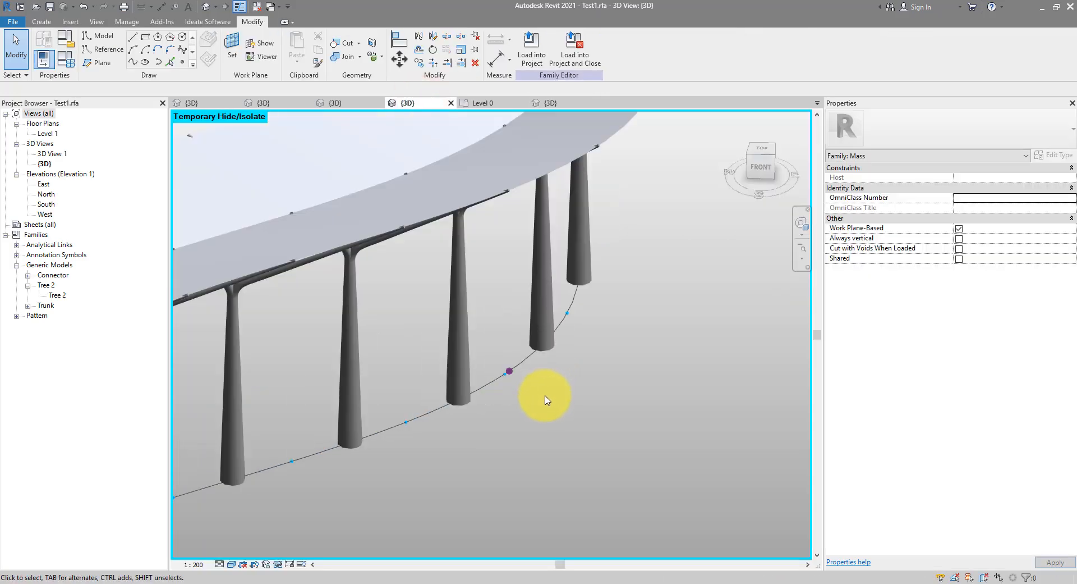
pyautogui.keyDown('shift'); pyautogui.moveTo(539, 379); pyautogui.dragTo(629, 408, button='middle'); pyautogui.keyUp('shift')
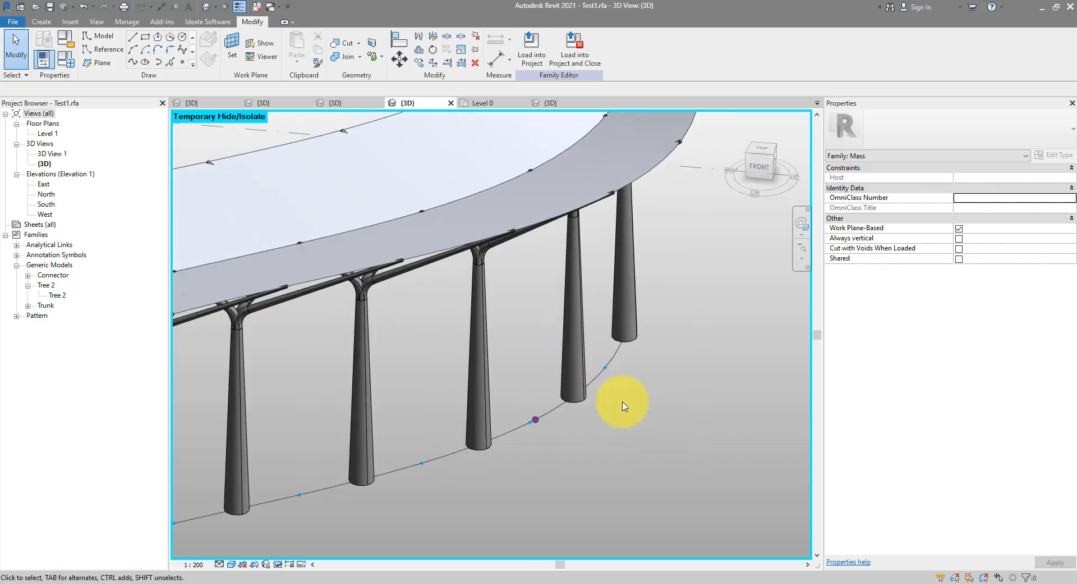
pyautogui.click(278, 564)
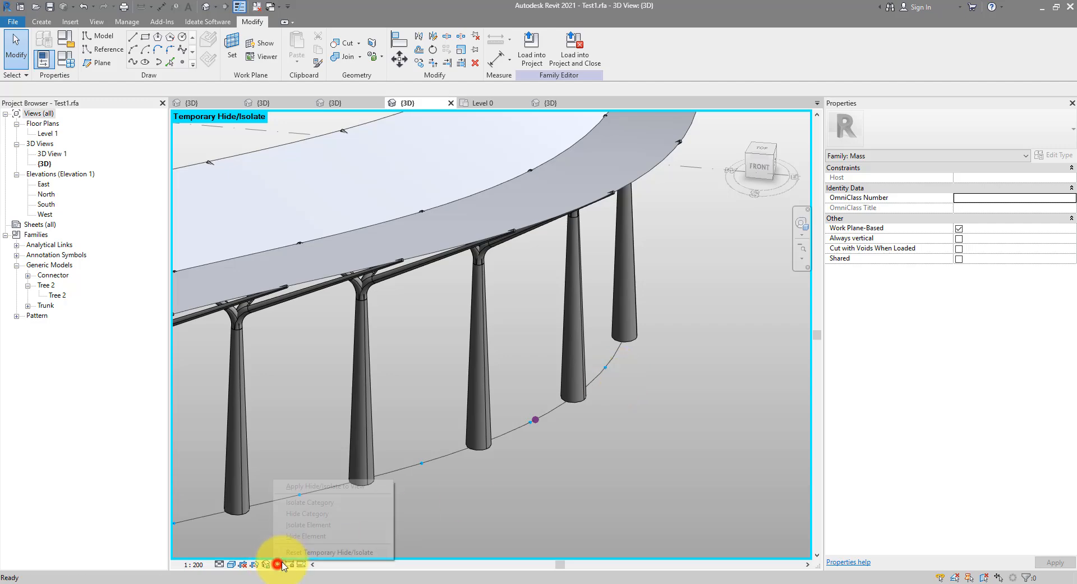
pyautogui.click(293, 552)
# Select the whole mass model, filter the selection to divided paths only, and temporarily isolate those elements
pyautogui.scroll(-2, 662, 446)
pyautogui.moveTo(656, 472); pyautogui.dragTo(515, 210)
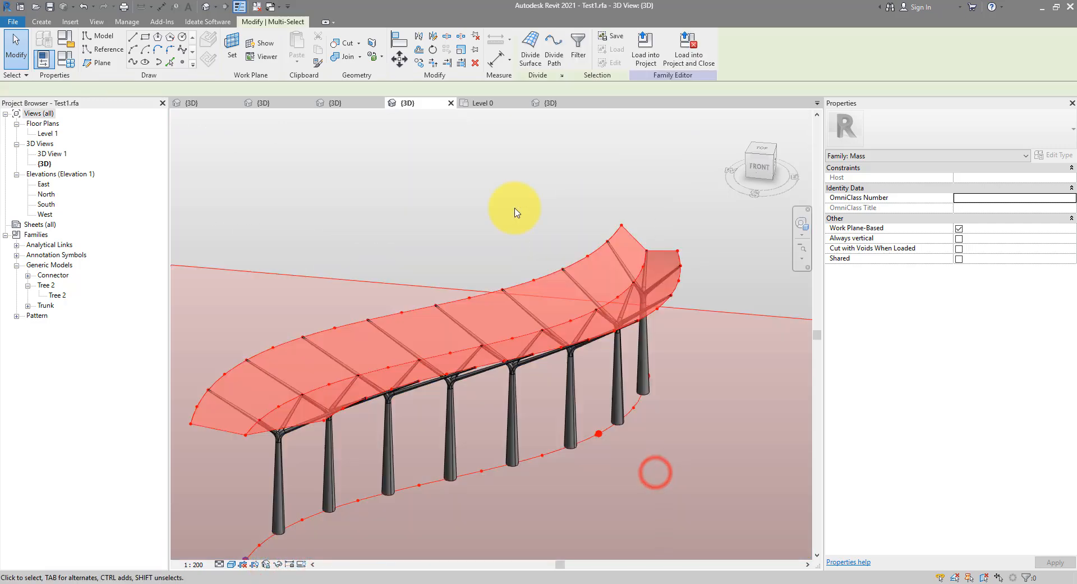
pyautogui.click(576, 58)
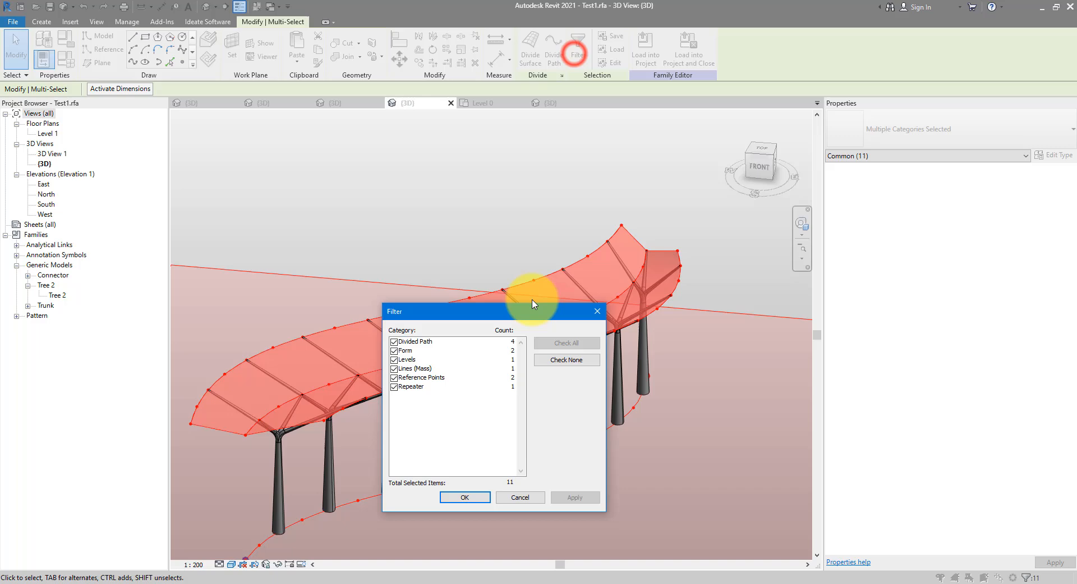
pyautogui.click(564, 360)
pyautogui.click(408, 341)
pyautogui.click(394, 341)
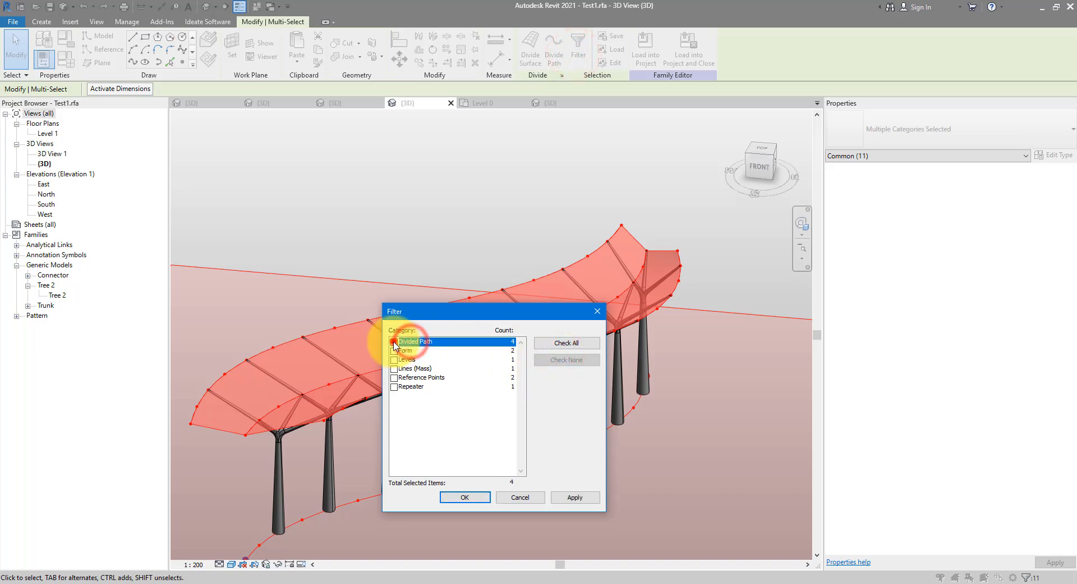
pyautogui.click(465, 497)
pyautogui.click(278, 564)
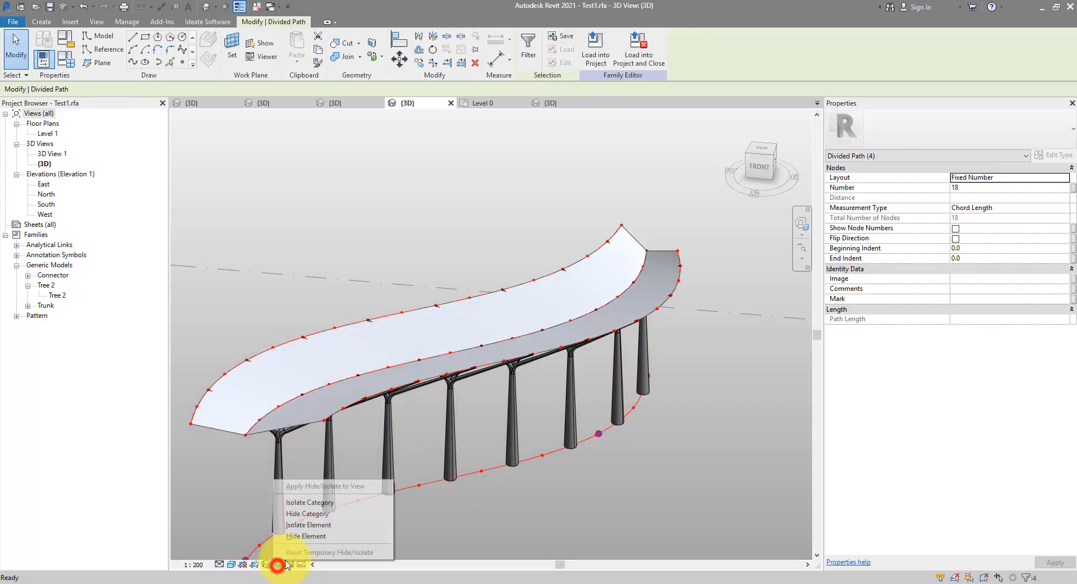
pyautogui.click(318, 525)
pyautogui.click(700, 276)
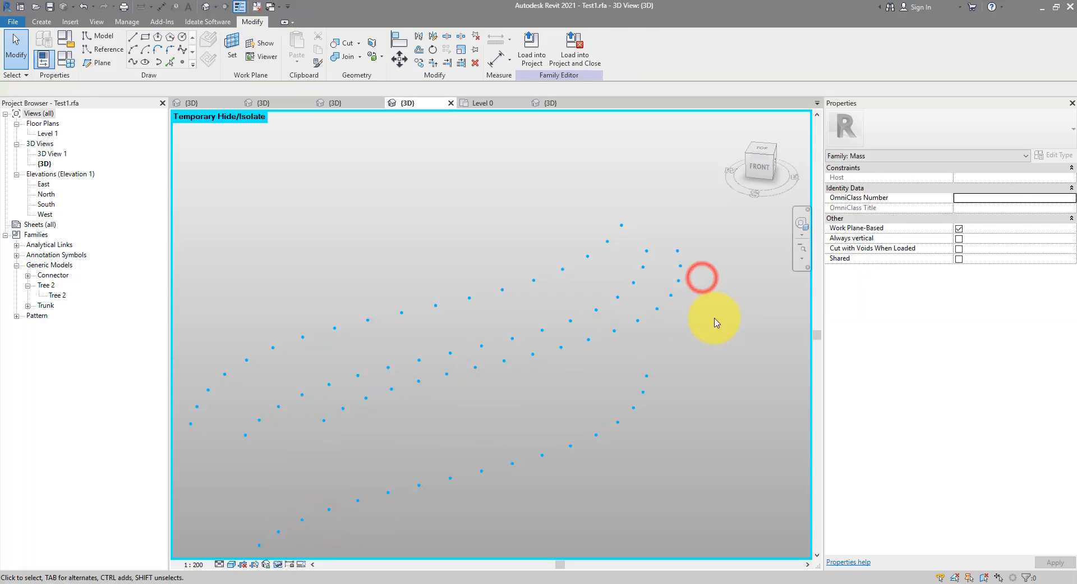
# Turn off the Nodes in the path representation of the outer upper divided path at the long-branch ends
pyautogui.click(709, 315)
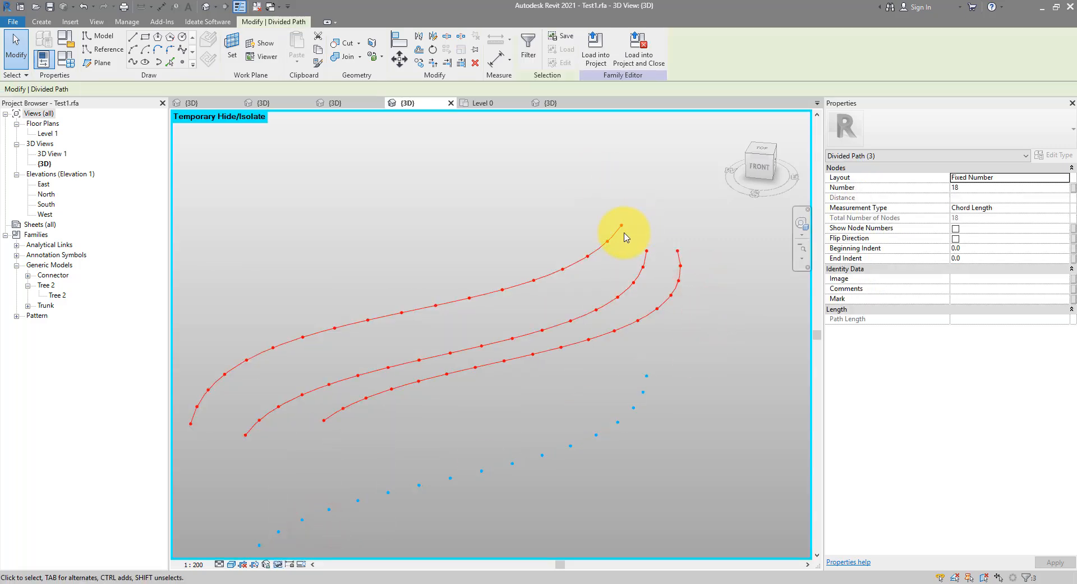
pyautogui.click(619, 231)
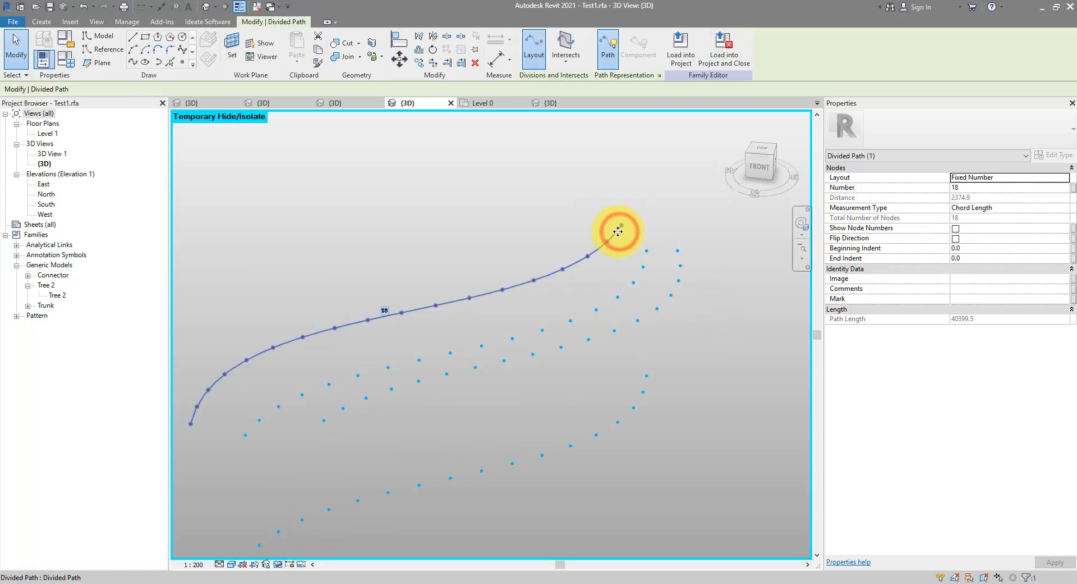
pyautogui.click(661, 79)
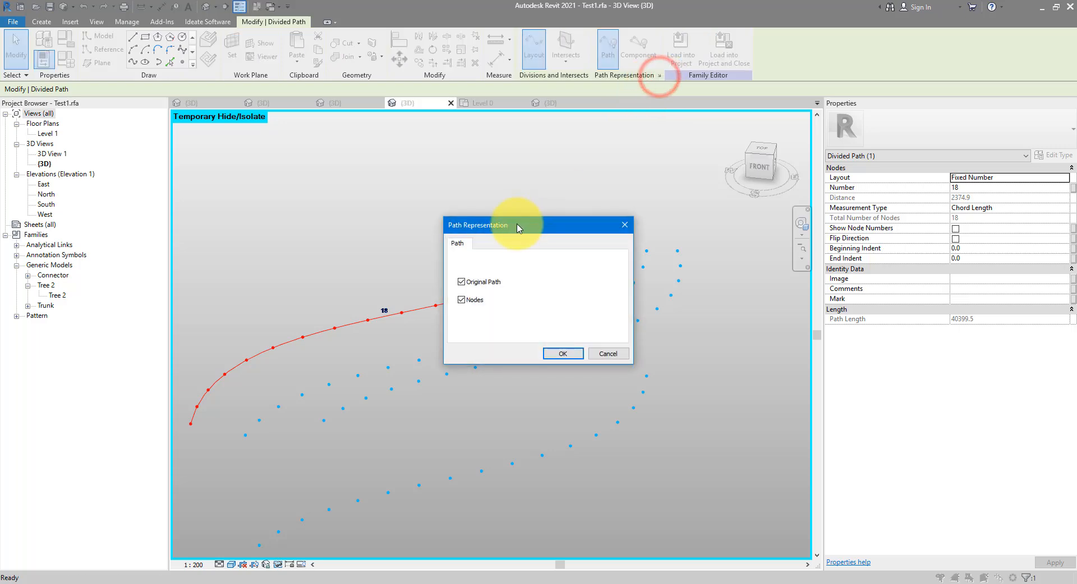
pyautogui.moveTo(516, 222); pyautogui.dragTo(769, 239)
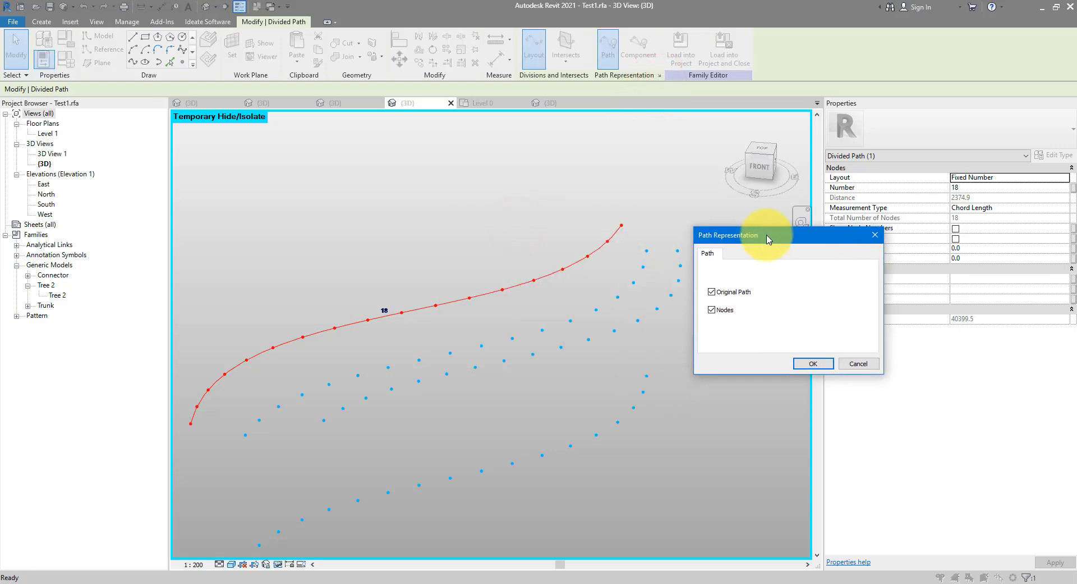
pyautogui.click(712, 310)
pyautogui.click(808, 364)
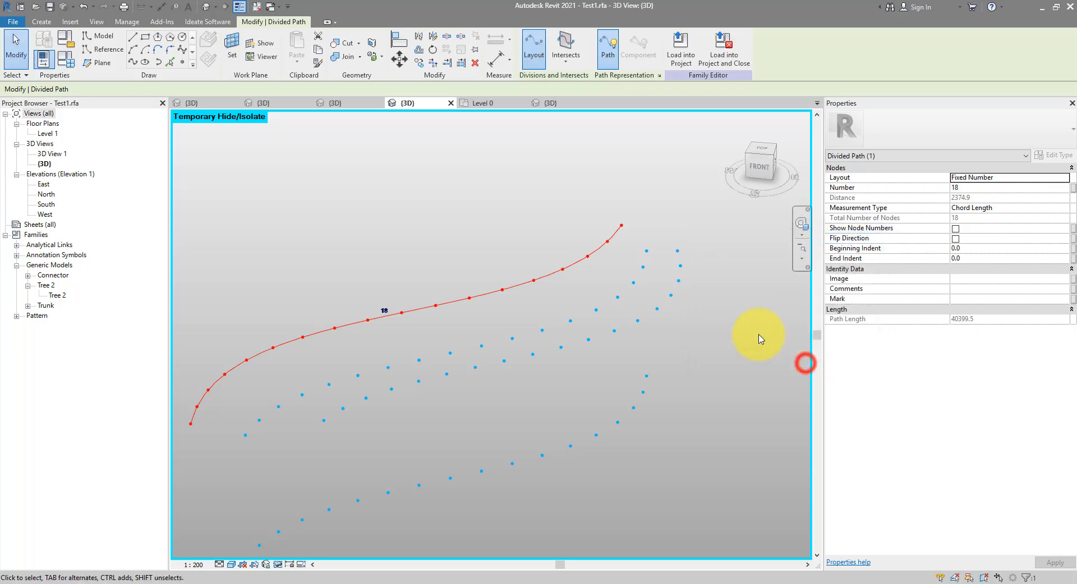
# Turn off the Nodes in the path representation of the middle upper divided path
pyautogui.click(649, 259)
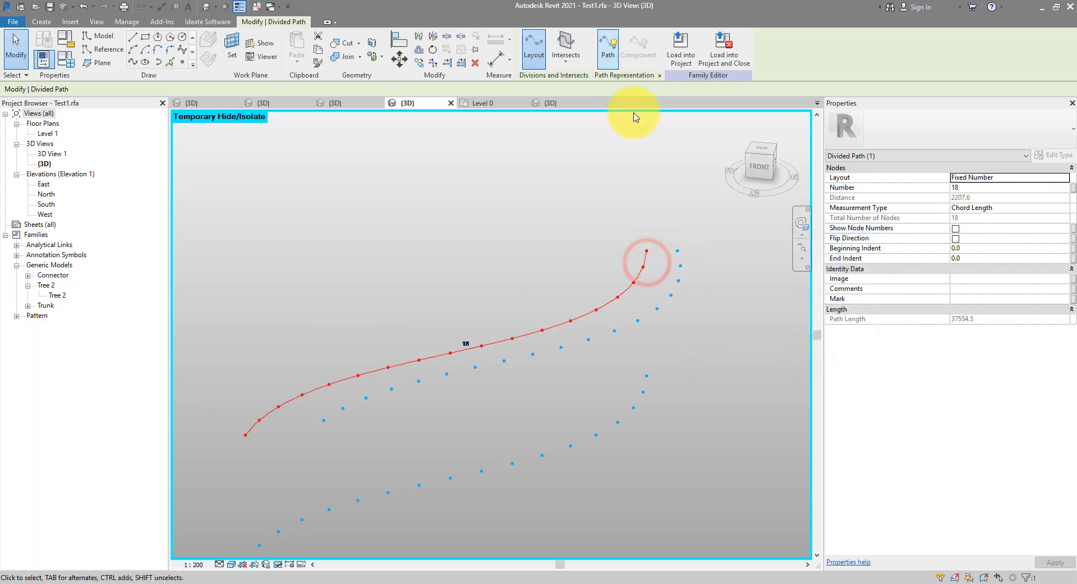
pyautogui.click(659, 75)
pyautogui.click(712, 310)
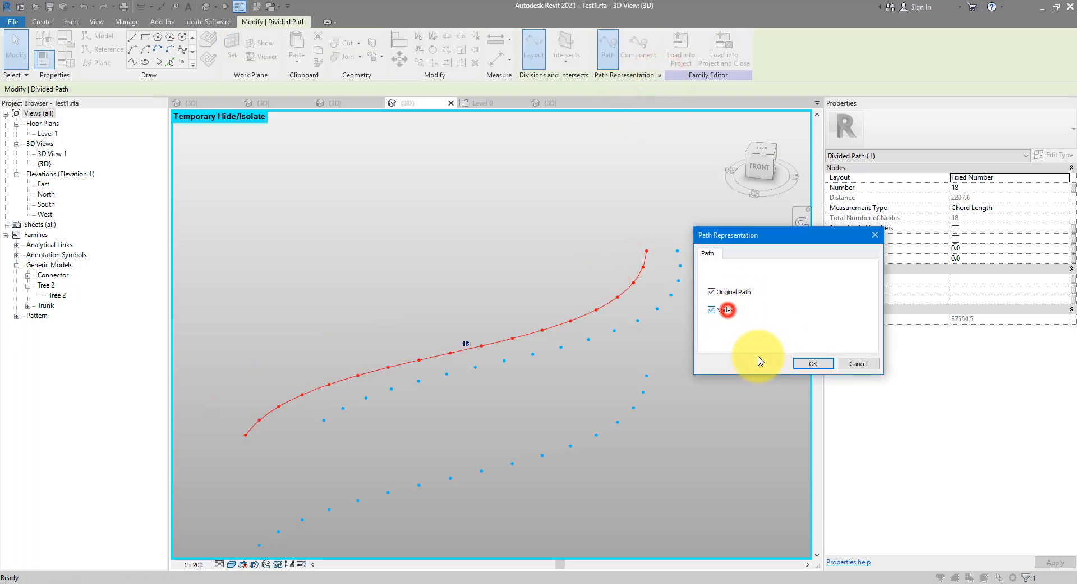
pyautogui.click(808, 364)
# Turn off the Nodes in the path representation of the remaining upper divided path at the short-branch ends
pyautogui.click(681, 280)
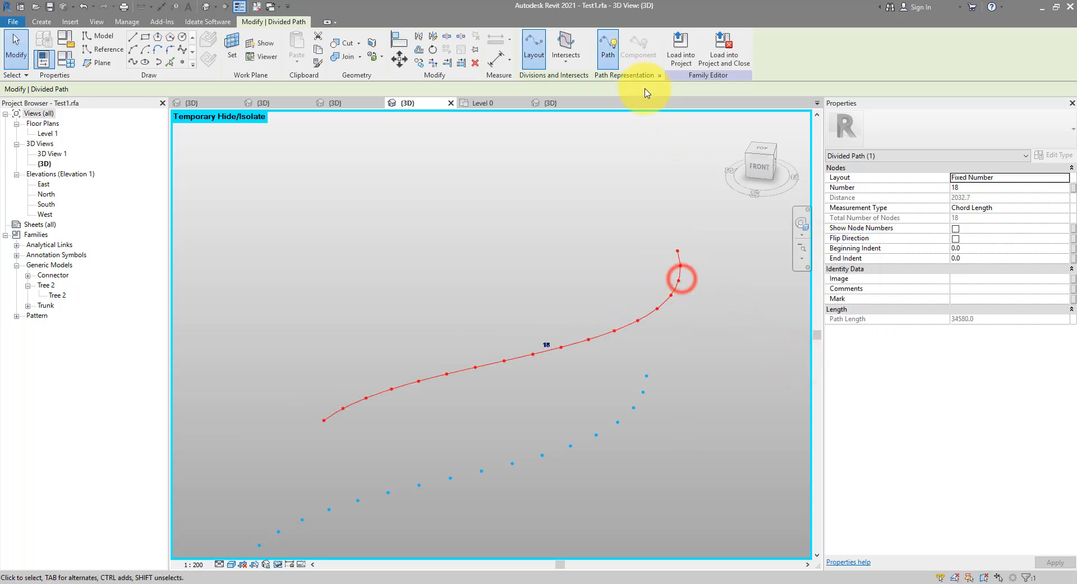
pyautogui.click(659, 76)
pyautogui.click(714, 310)
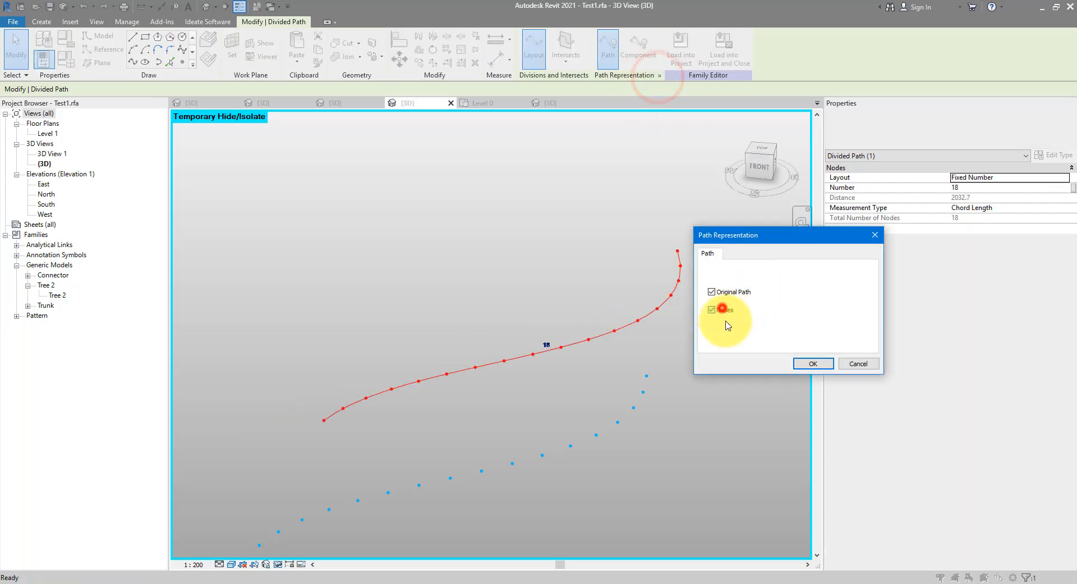
pyautogui.click(805, 362)
# Turn off the Nodes in the path representation of the ground-level divided path beneath the columns
pyautogui.click(643, 391)
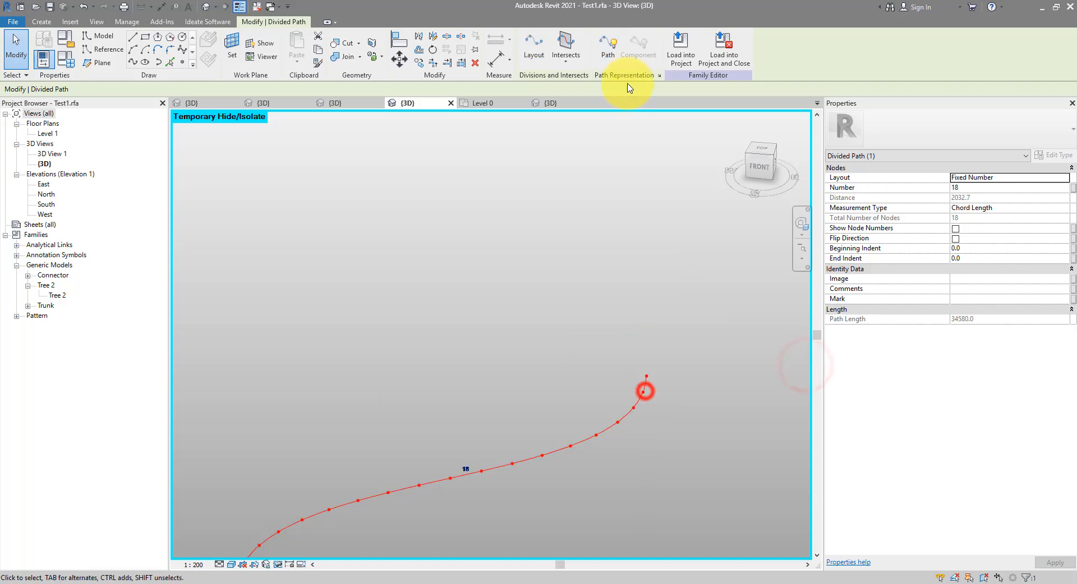
pyautogui.click(660, 77)
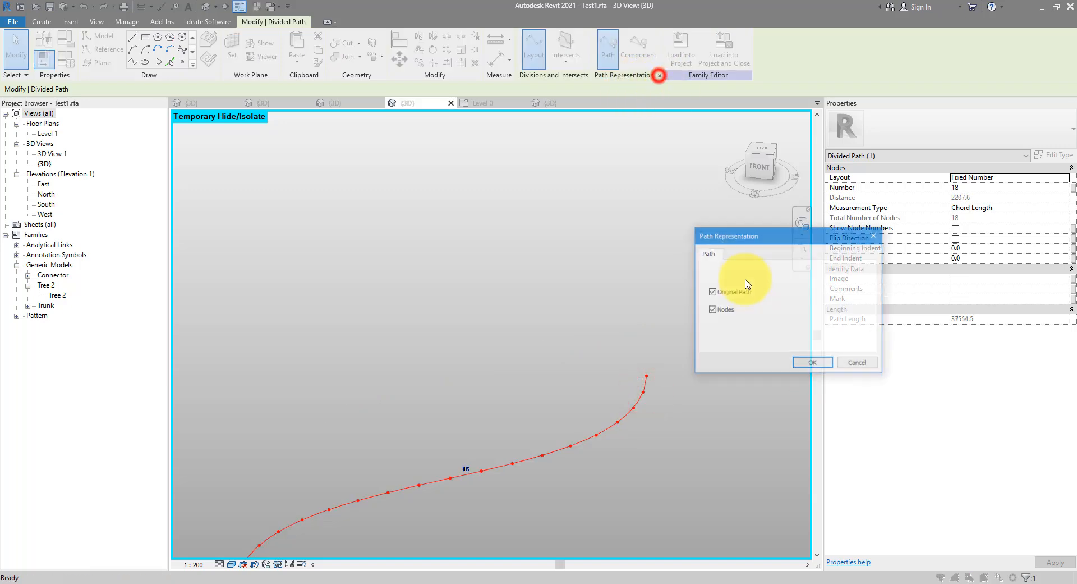
pyautogui.click(713, 310)
pyautogui.click(808, 363)
pyautogui.click(614, 284)
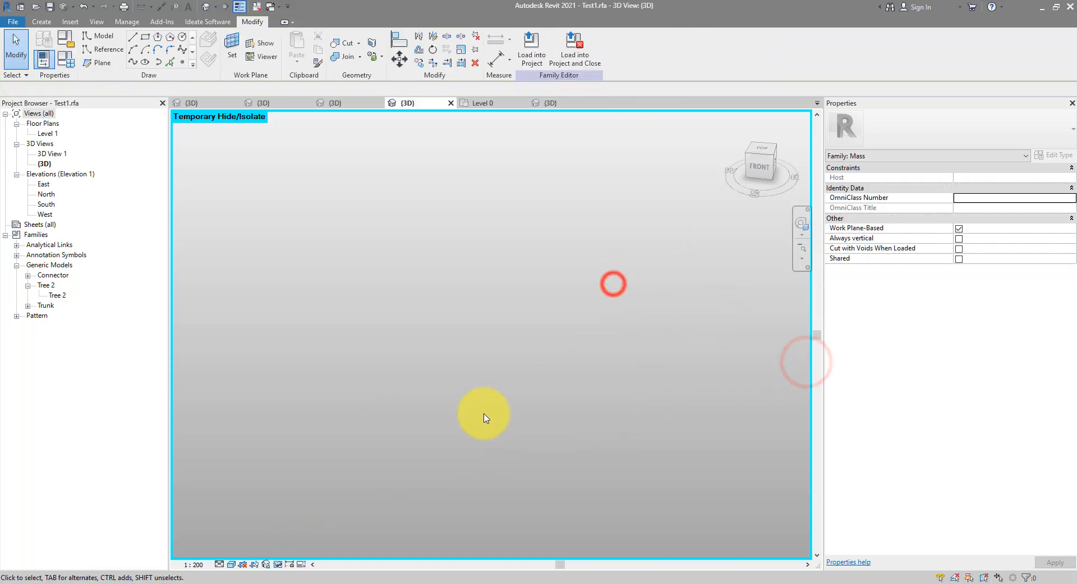
# Reset the temporary hide/isolate to show the whole mass again, dismissing the save reminder without saving
pyautogui.click(283, 564)
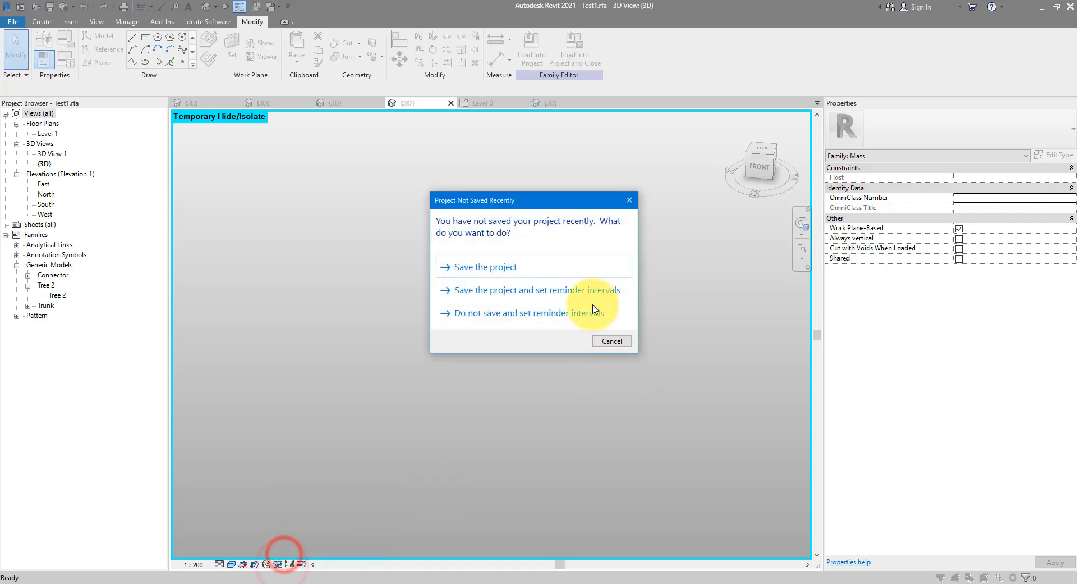
pyautogui.click(628, 199)
pyautogui.keyDown('shift'); pyautogui.moveTo(667, 451); pyautogui.dragTo(610, 461, button='middle'); pyautogui.keyUp('shift')
pyautogui.click(624, 471)
pyautogui.click(630, 402)
pyautogui.scroll(-1, 631, 401)
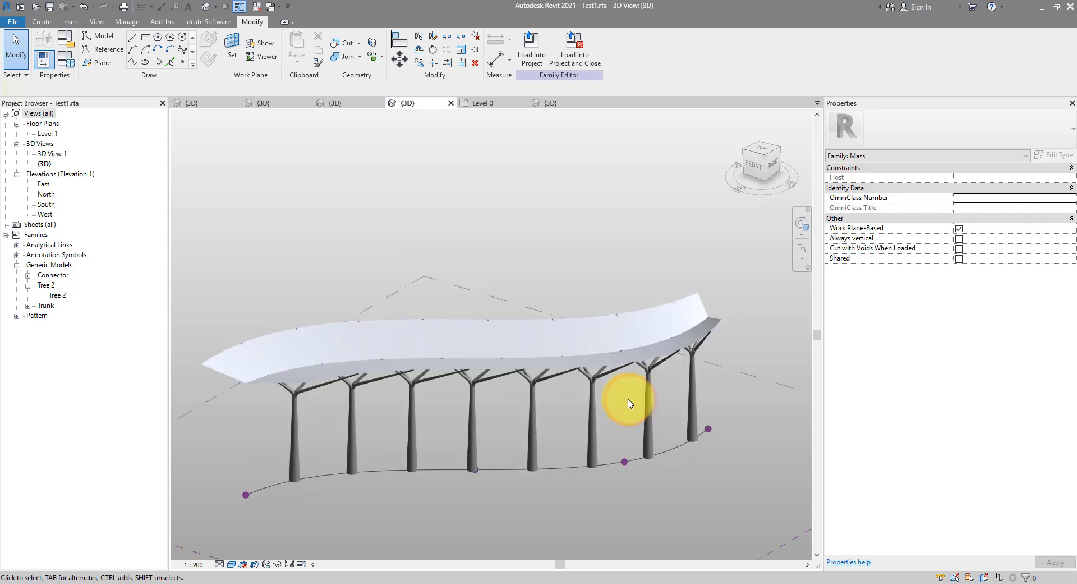
# Reload the Test1 mass into Project2, overwriting the existing version
pyautogui.click(528, 67)
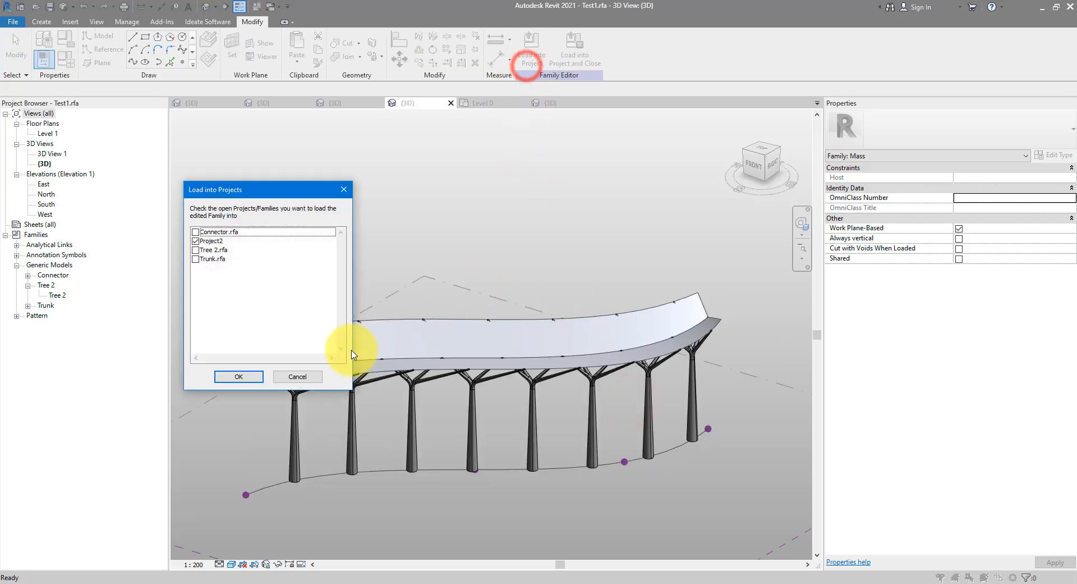
pyautogui.click(242, 379)
pyautogui.click(501, 265)
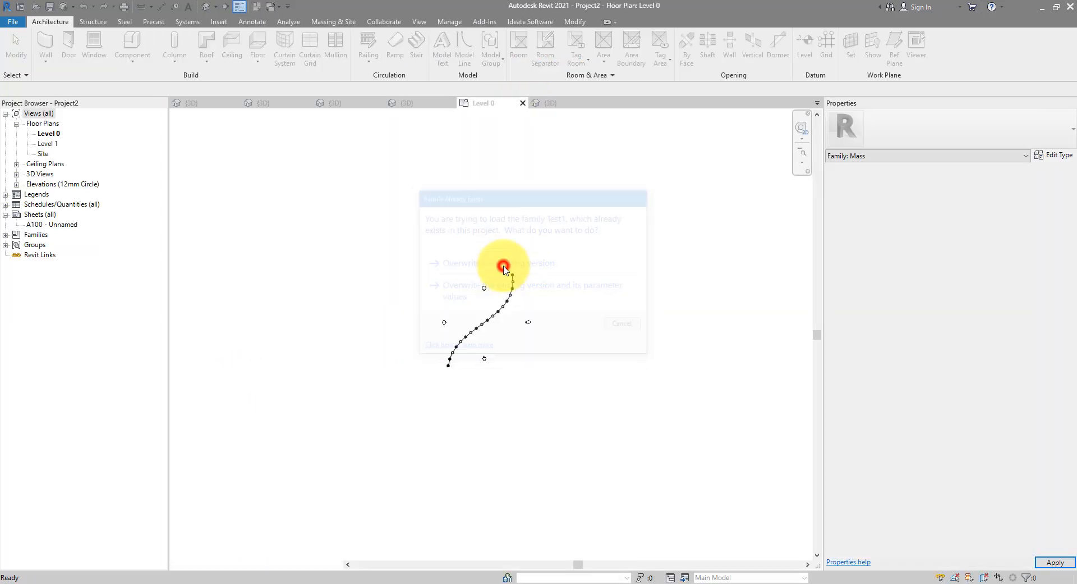
# In the Test1 mass family, turn off the Visible property of the ground-level spline beneath the columns
pyautogui.scroll(6, 487, 319)
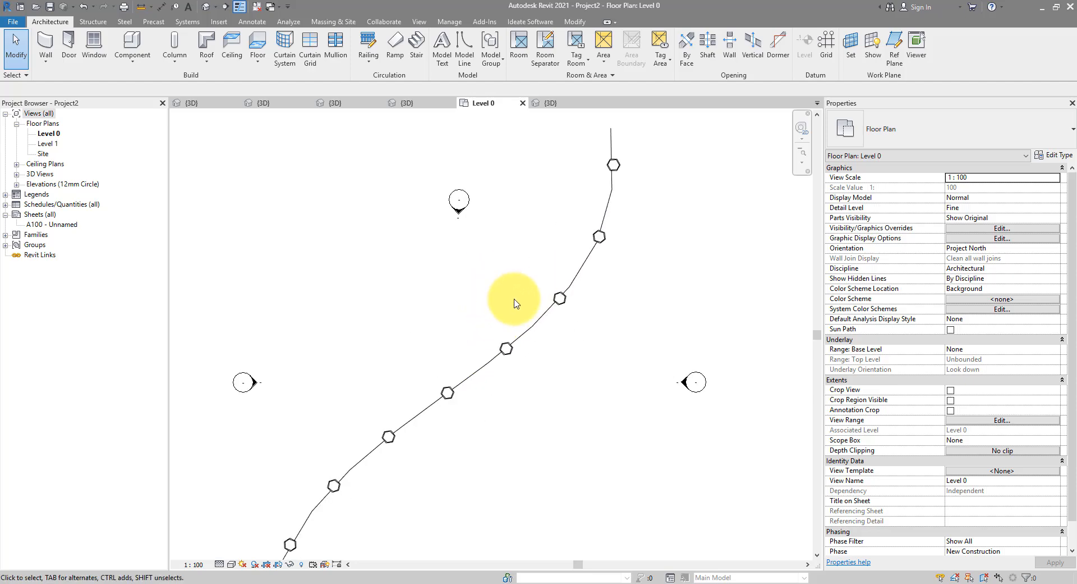
pyautogui.click(414, 104)
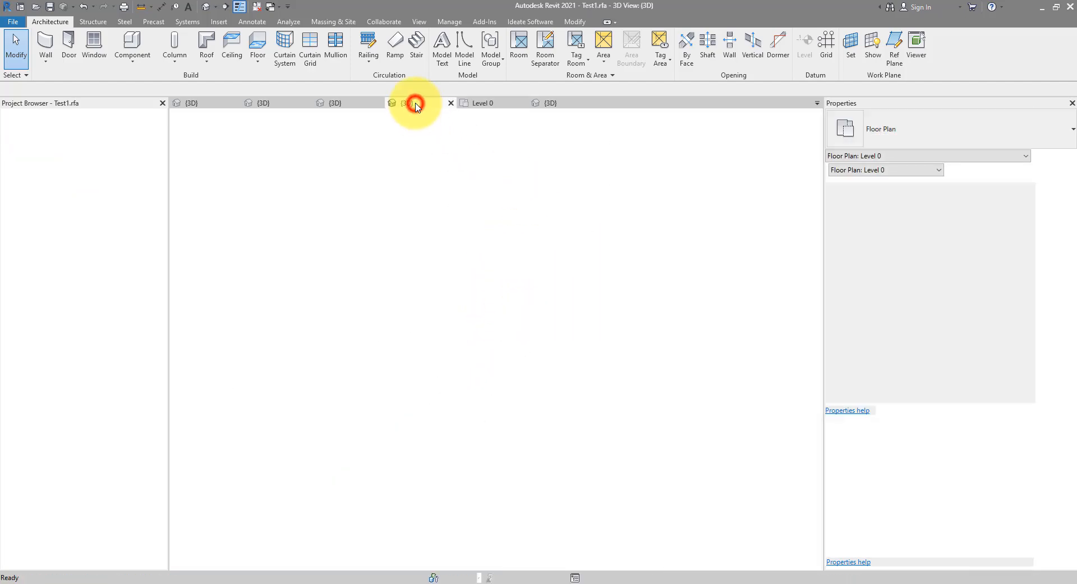
pyautogui.click(569, 475)
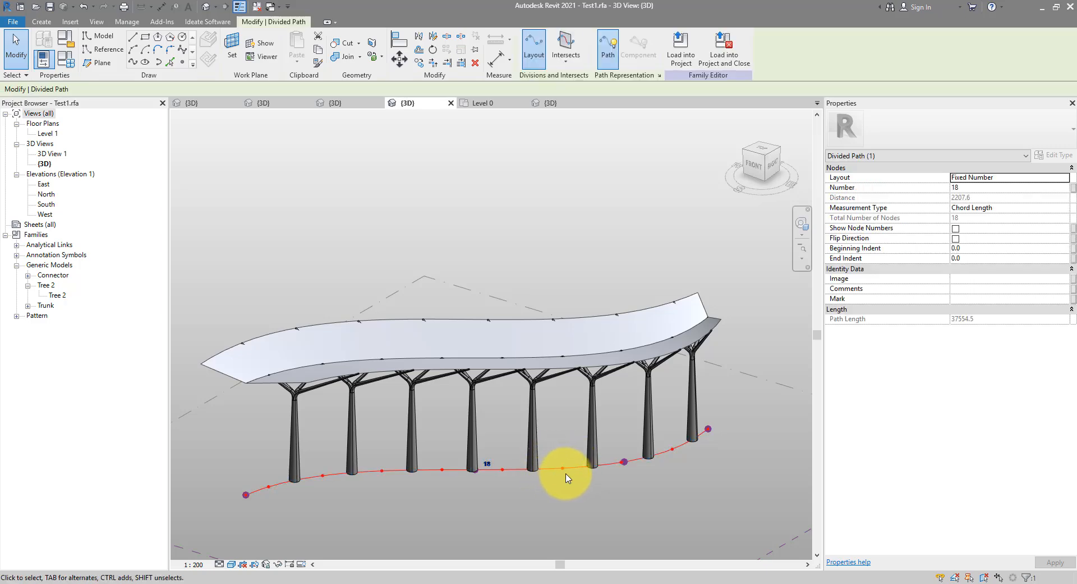
pyautogui.click(568, 469)
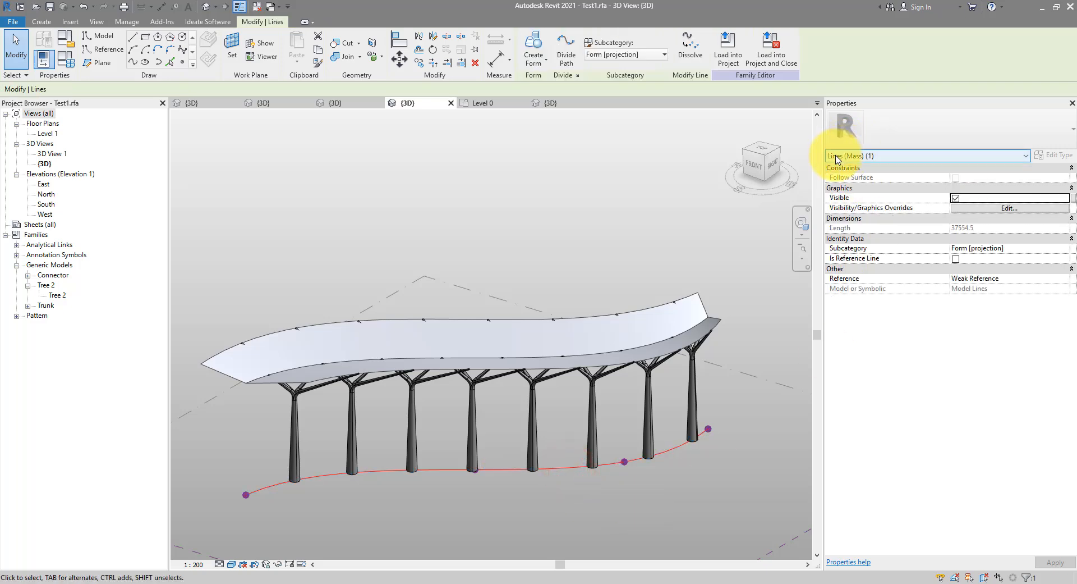
pyautogui.click(956, 200)
pyautogui.click(729, 241)
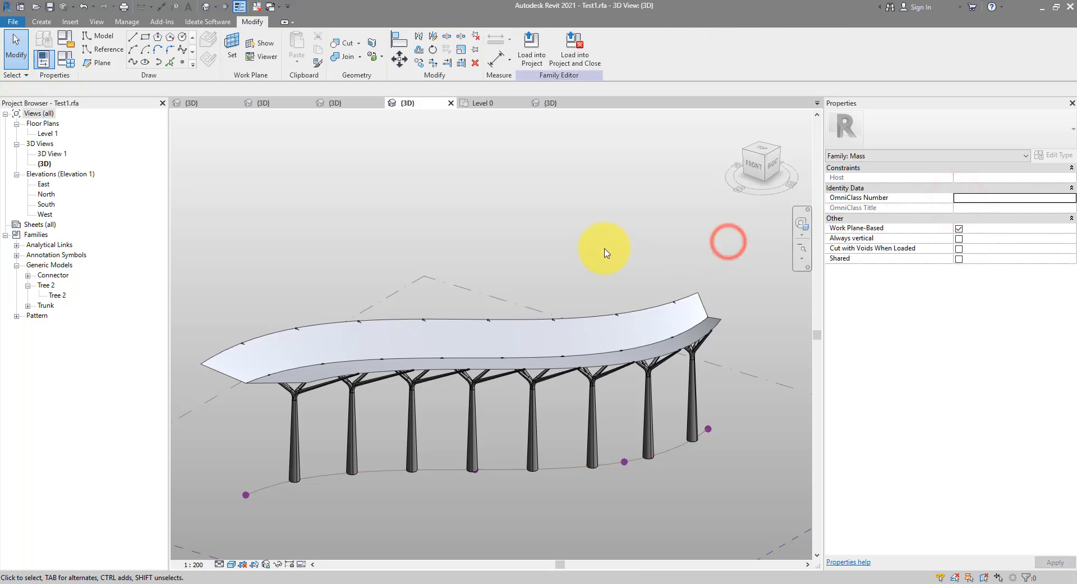
# Load the updated Test1 mass into Project2 again, overwriting the existing version
pyautogui.click(539, 65)
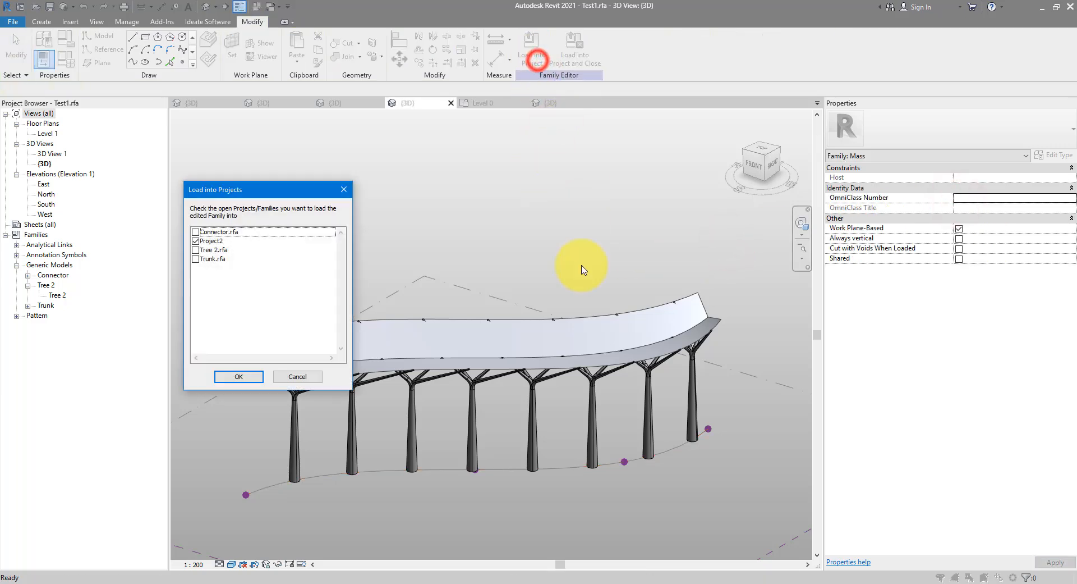
pyautogui.click(240, 374)
pyautogui.click(559, 293)
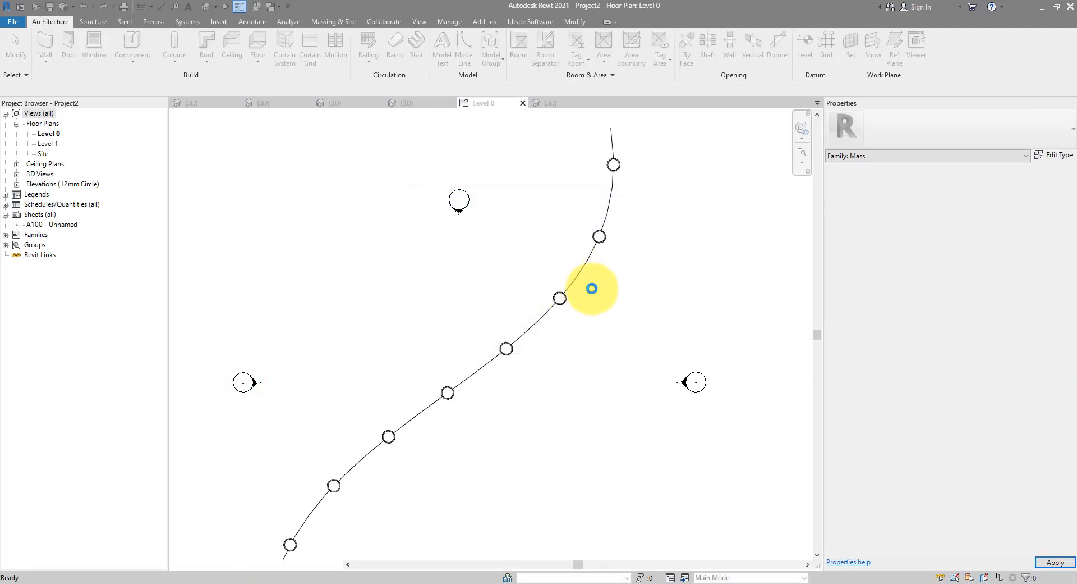
pyautogui.click(567, 234)
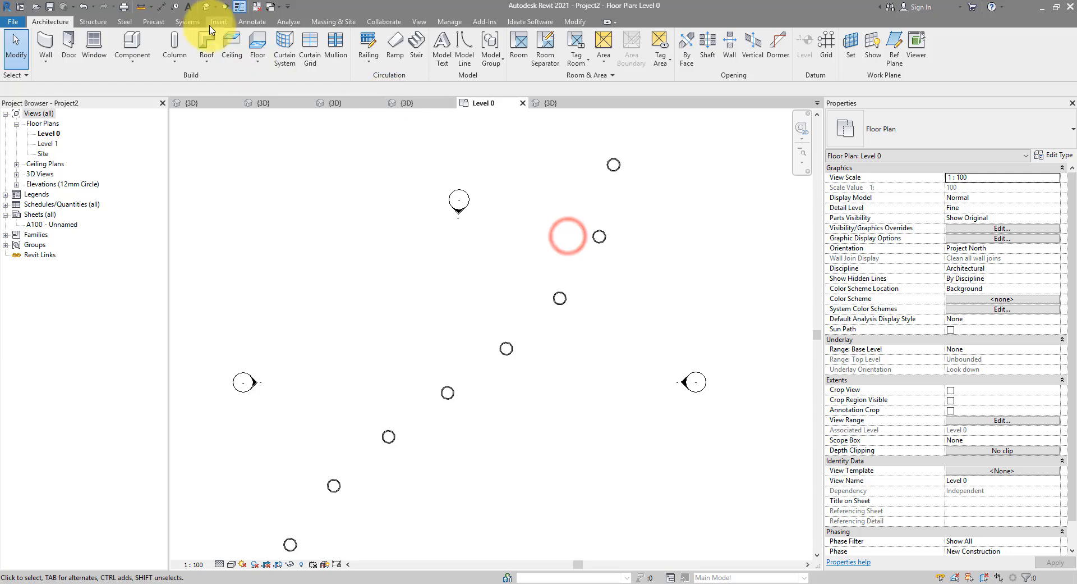
# Hide the Levels category in the project's 3D view
pyautogui.click(206, 7)
pyautogui.keyDown('shift'); pyautogui.moveTo(589, 180); pyautogui.dragTo(534, 348, button='middle'); pyautogui.keyUp('shift')
pyautogui.scroll(-3, 630, 457)
pyautogui.keyDown('shift'); pyautogui.moveTo(630, 457); pyautogui.dragTo(509, 371, button='middle'); pyautogui.keyUp('shift')
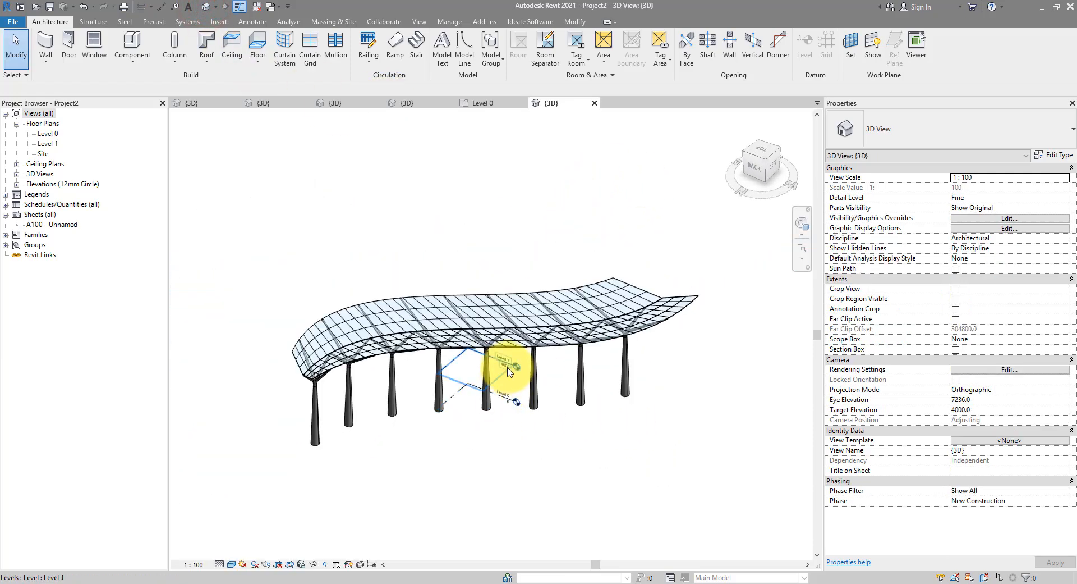
pyautogui.click(509, 370)
pyautogui.rightClick(509, 371)
pyautogui.click(639, 139)
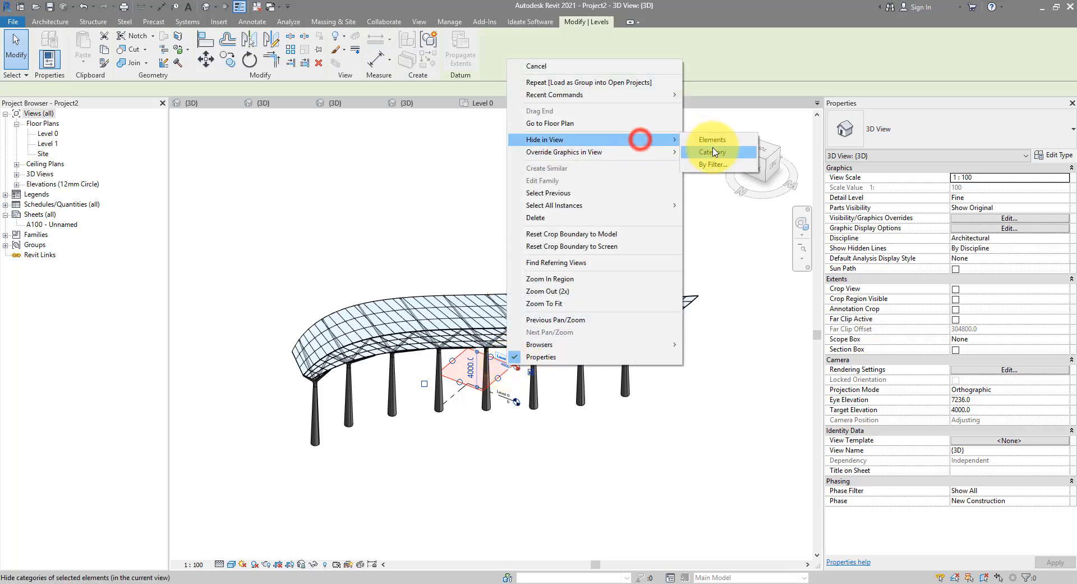
pyautogui.click(714, 152)
# Select one tree column within the mass and set the Tree 2 type's ConnectorMaterial to Copper
pyautogui.keyDown('shift'); pyautogui.moveTo(657, 236); pyautogui.dragTo(500, 308, button='middle'); pyautogui.keyUp('shift')
pyautogui.scroll(5, 498, 327)
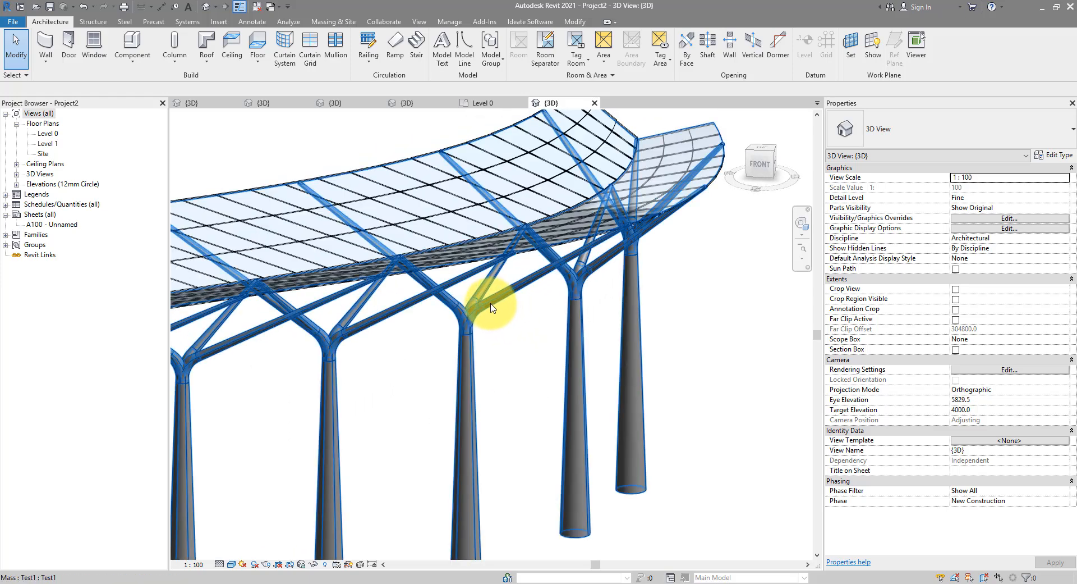
pyautogui.click(493, 304)
pyautogui.keyDown('shift'); pyautogui.moveTo(544, 322); pyautogui.dragTo(521, 300, button='middle'); pyautogui.keyUp('shift')
pyautogui.click(1047, 155)
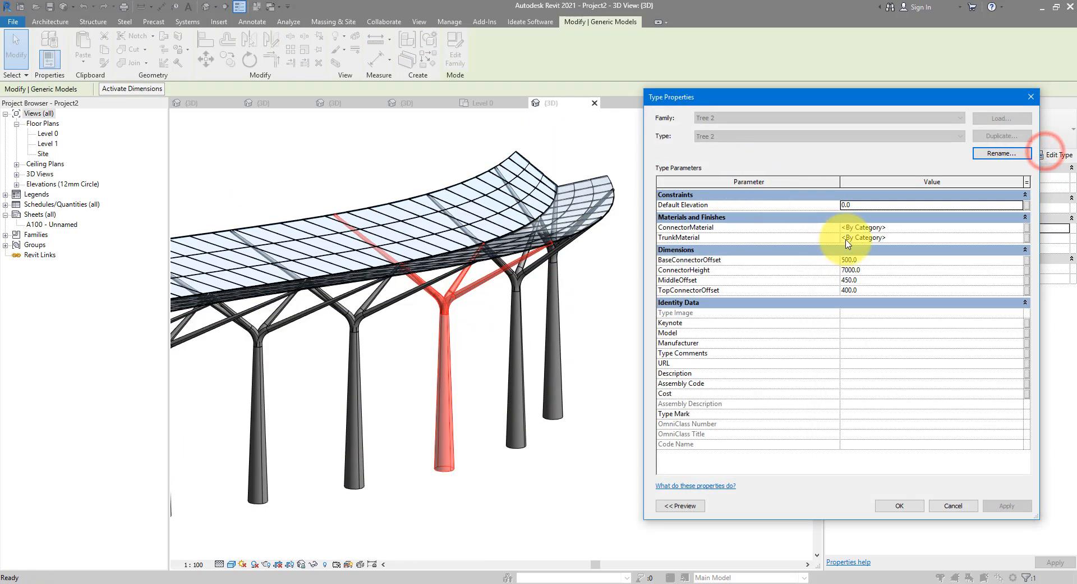
pyautogui.click(969, 225)
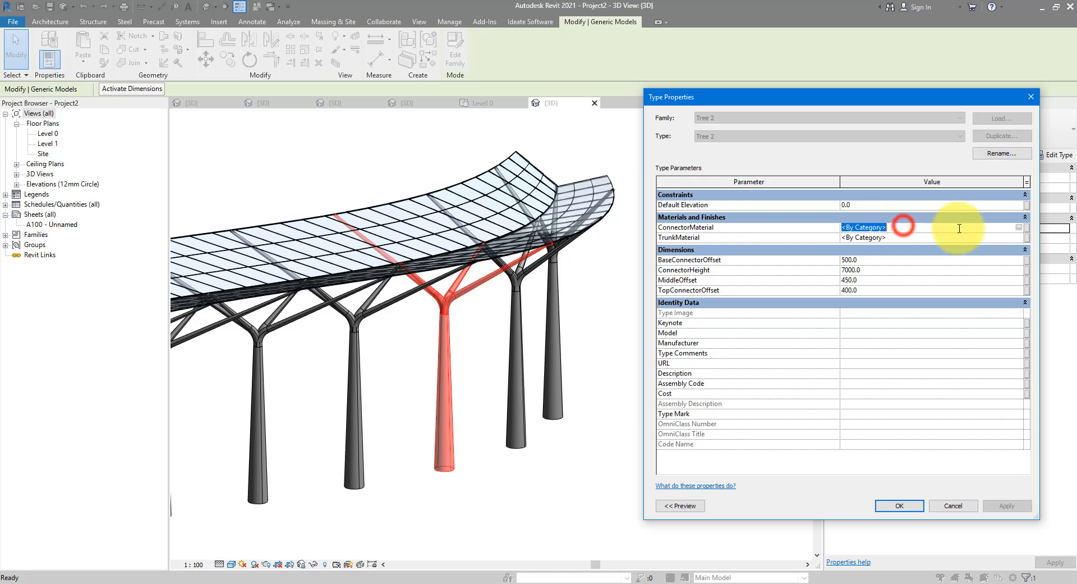
pyautogui.click(996, 228)
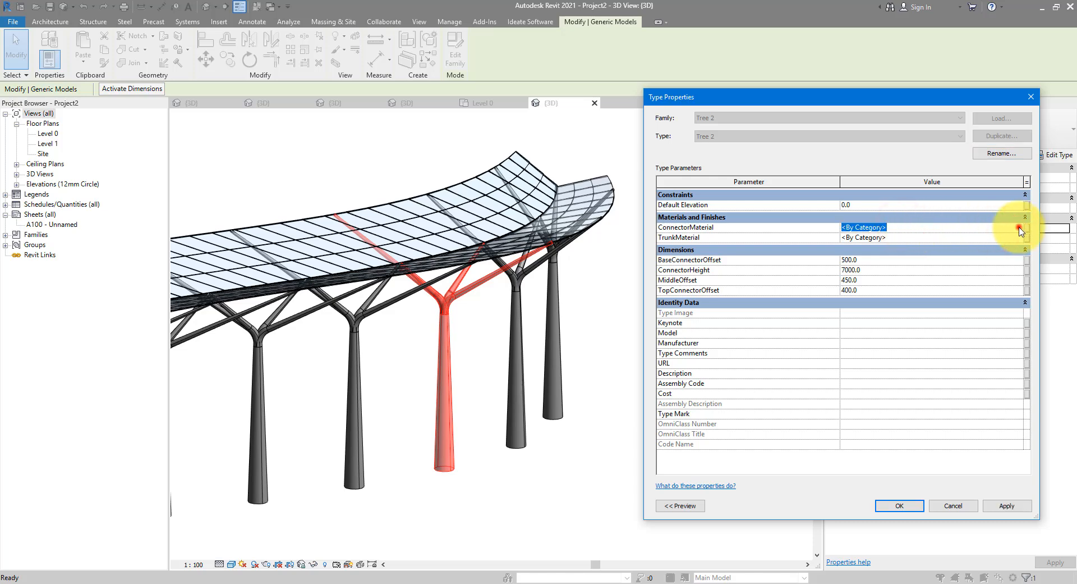
pyautogui.click(1020, 229)
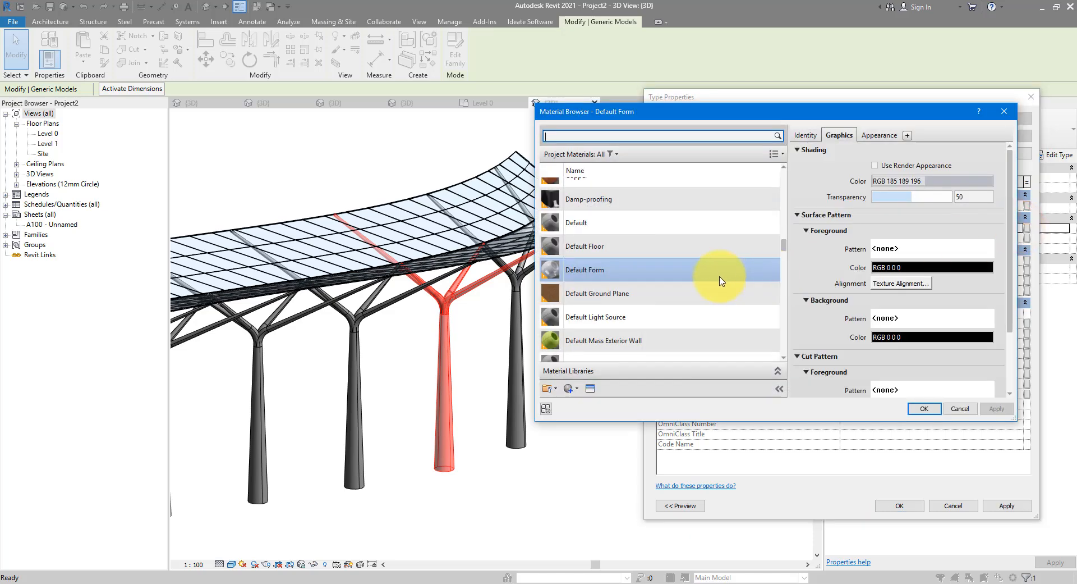
pyautogui.scroll(1, 713, 278)
pyautogui.click(577, 245)
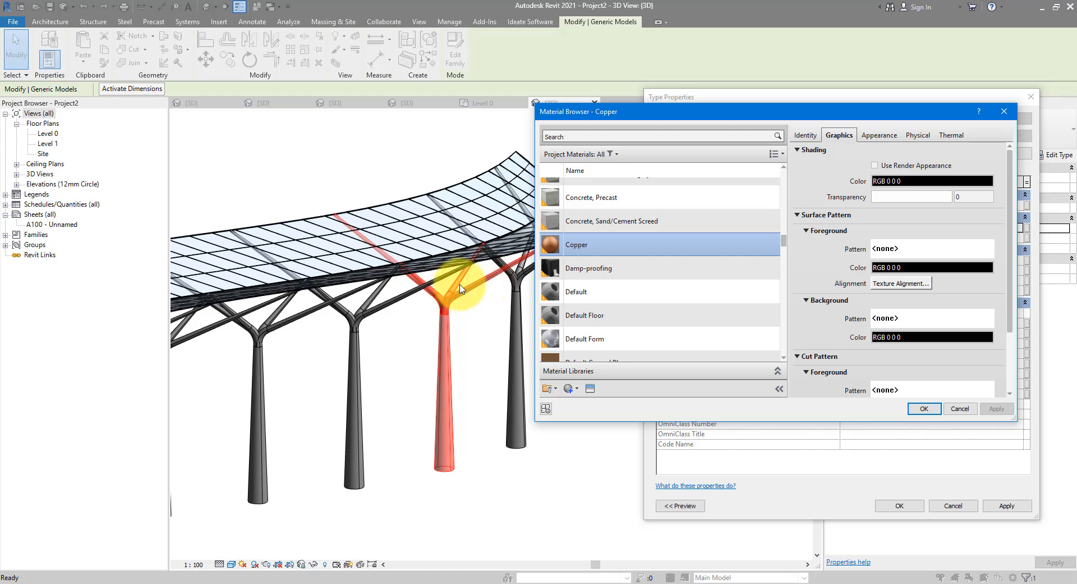
pyautogui.click(925, 409)
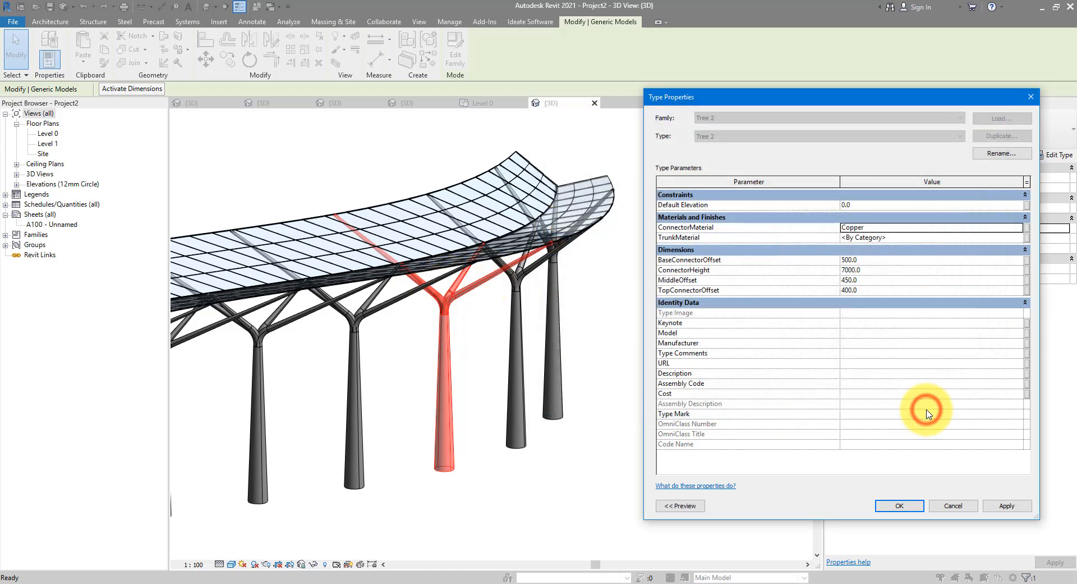
# Set the Tree 2 type's TrunkMaterial to Aluminium and apply the type changes
pyautogui.click(948, 238)
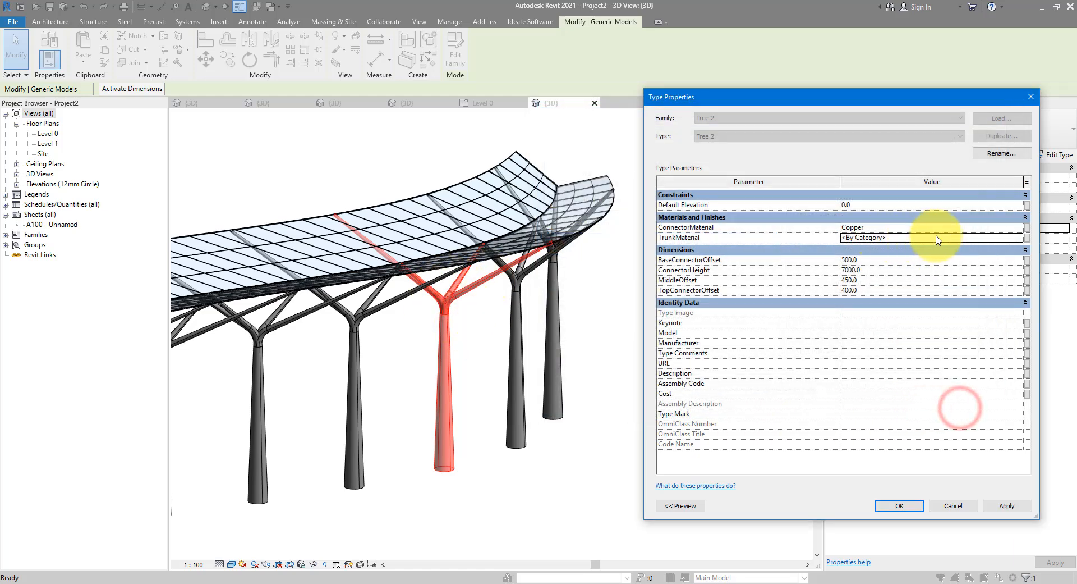
pyautogui.click(1020, 239)
pyautogui.scroll(10, 662, 264)
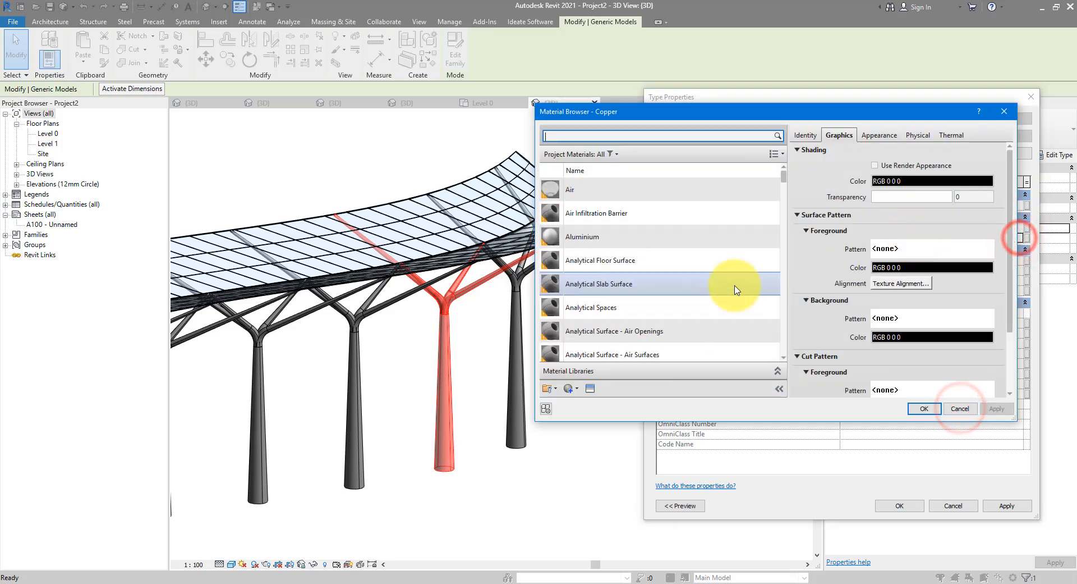
pyautogui.click(626, 240)
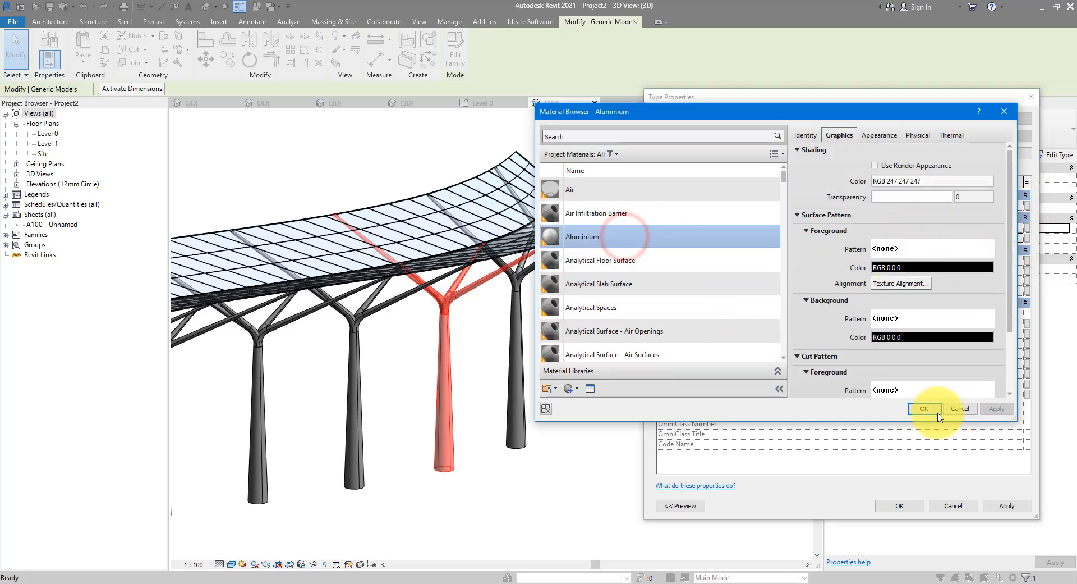
pyautogui.click(925, 409)
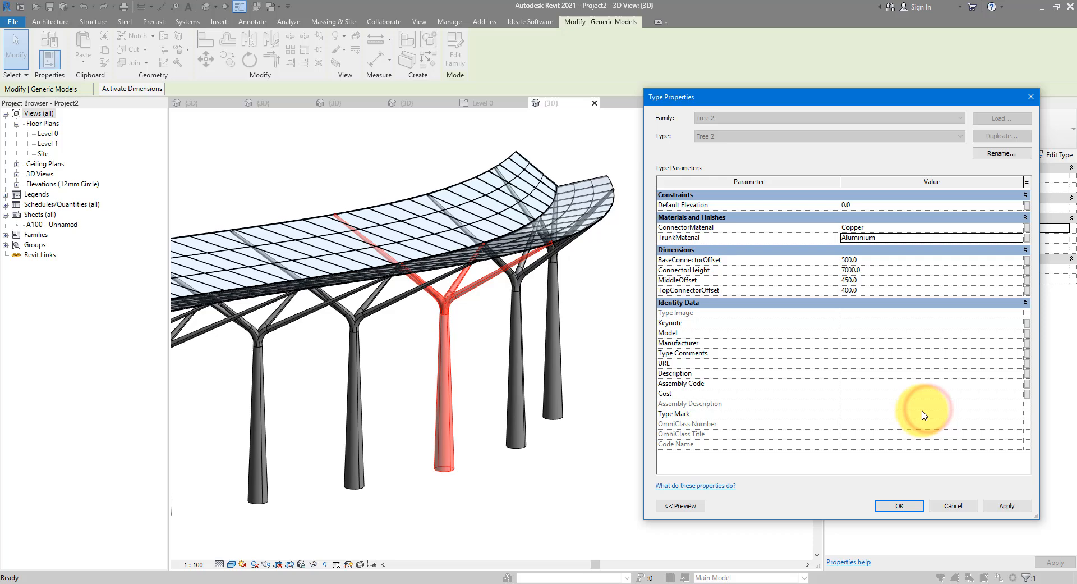
pyautogui.click(896, 505)
pyautogui.click(620, 365)
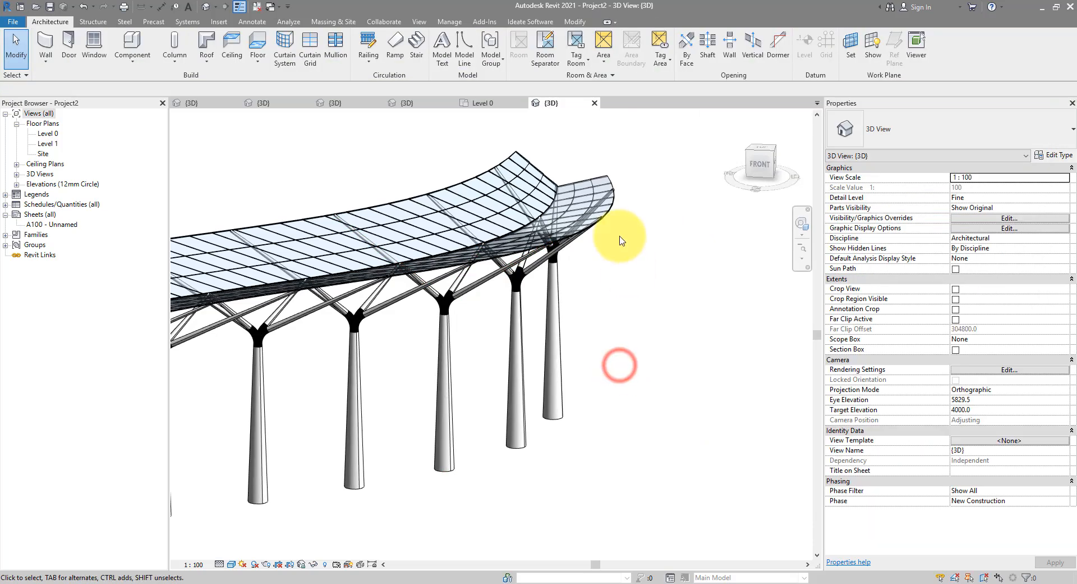
# Set the project's Copper material to use its render appearance for shading
pyautogui.click(447, 21)
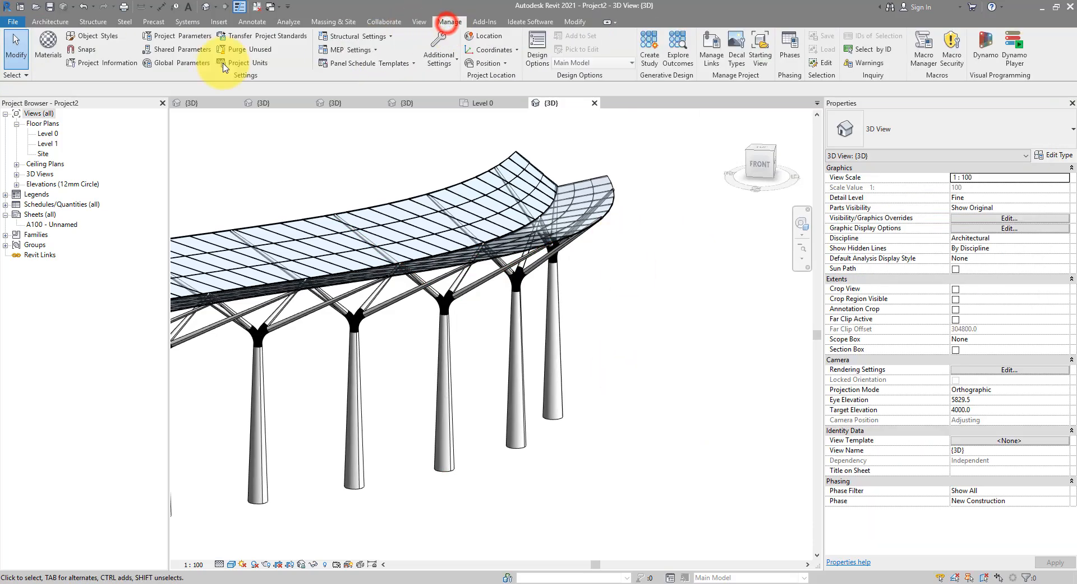
pyautogui.click(50, 59)
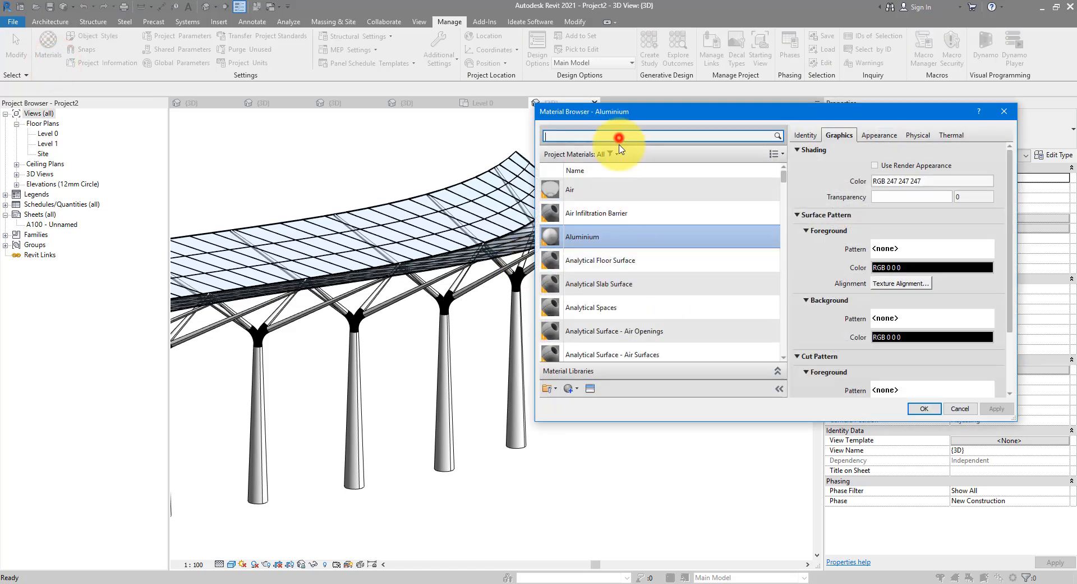
pyautogui.write('copp')
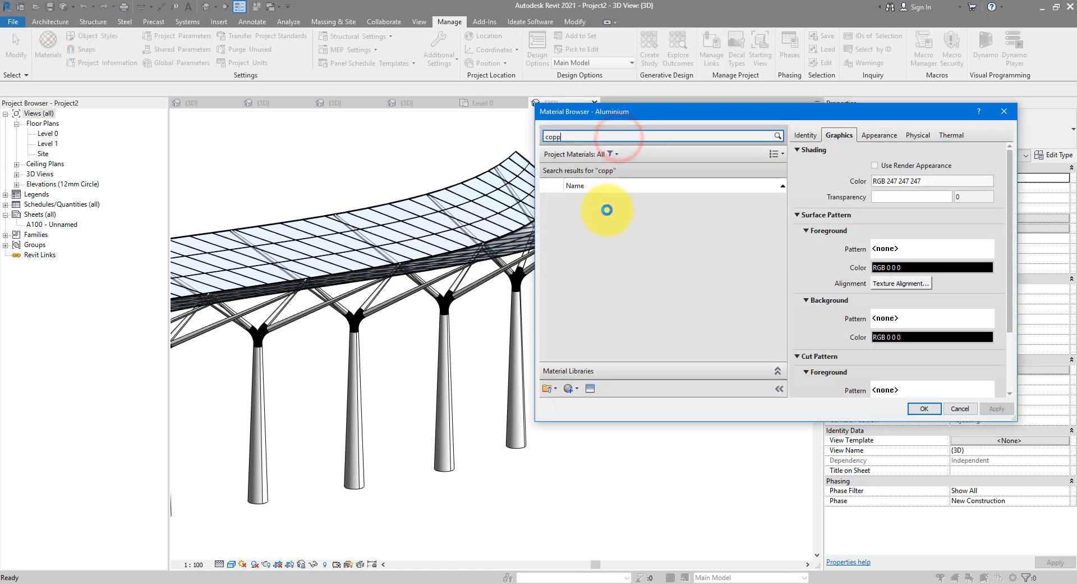
pyautogui.click(608, 206)
pyautogui.click(890, 167)
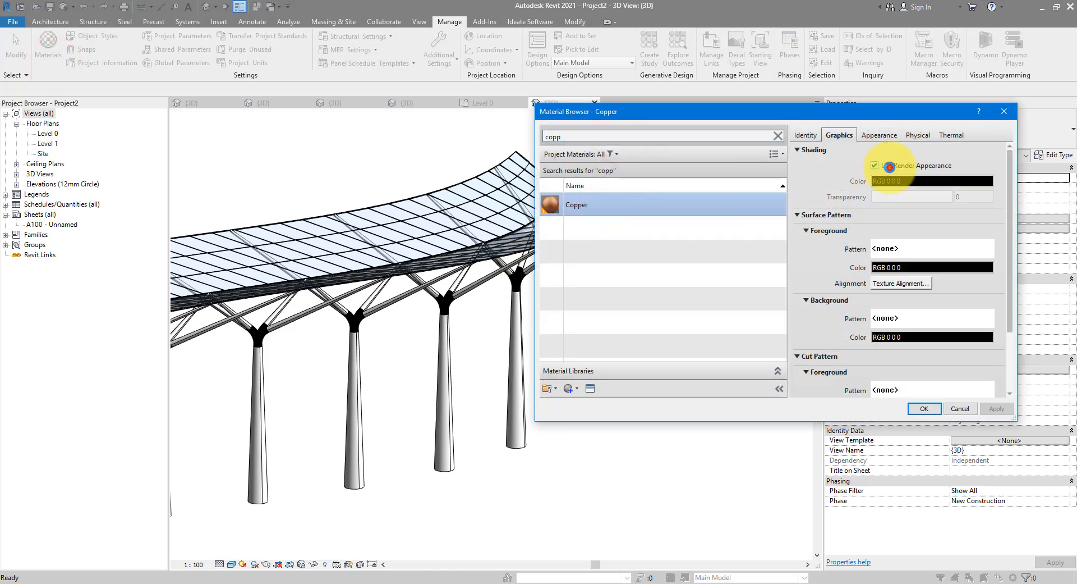
pyautogui.click(924, 409)
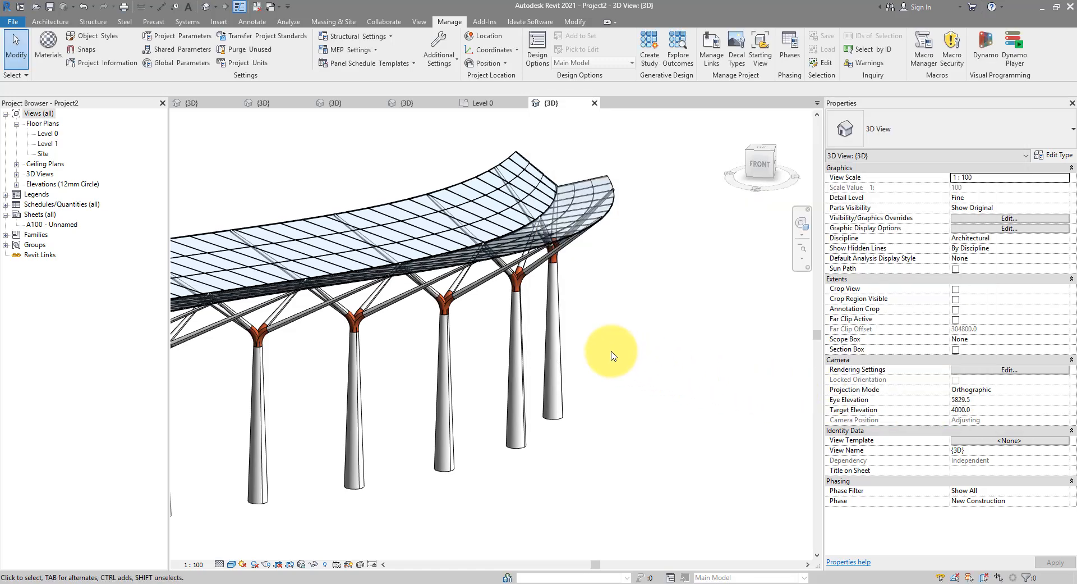
pyautogui.keyDown('shift'); pyautogui.moveTo(614, 355); pyautogui.dragTo(712, 348, button='middle'); pyautogui.keyUp('shift')
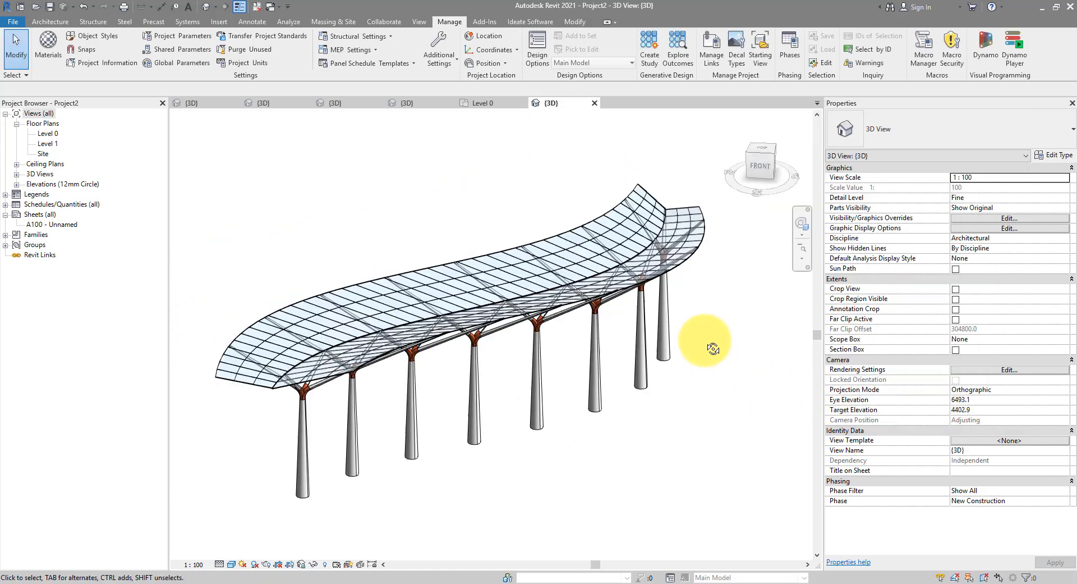